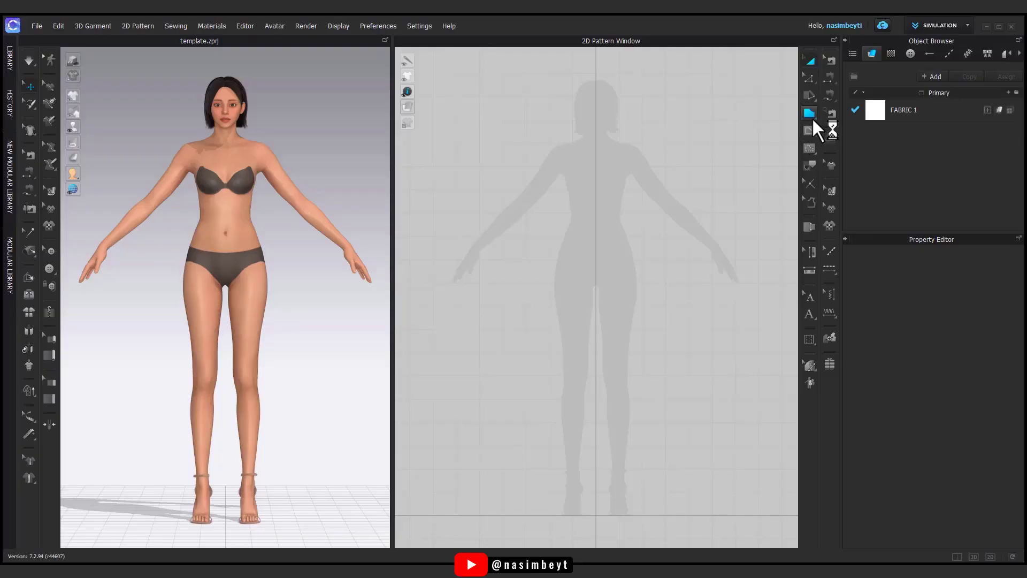
Start a polygon piece with the waist, front rise and a curved crotch extension.
left_click(811, 114)
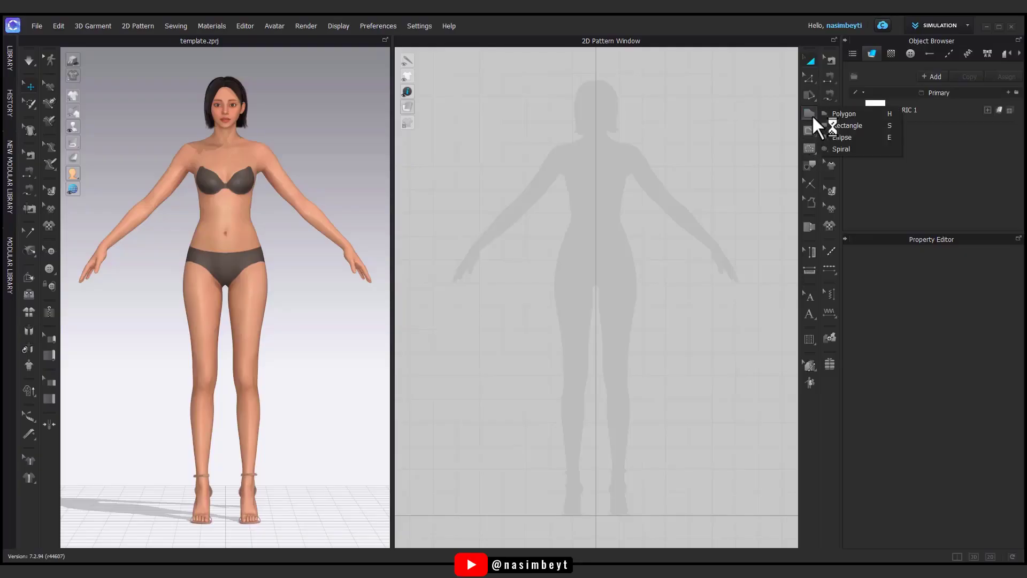
left_click(837, 115)
scroll(593, 257, "up", 3)
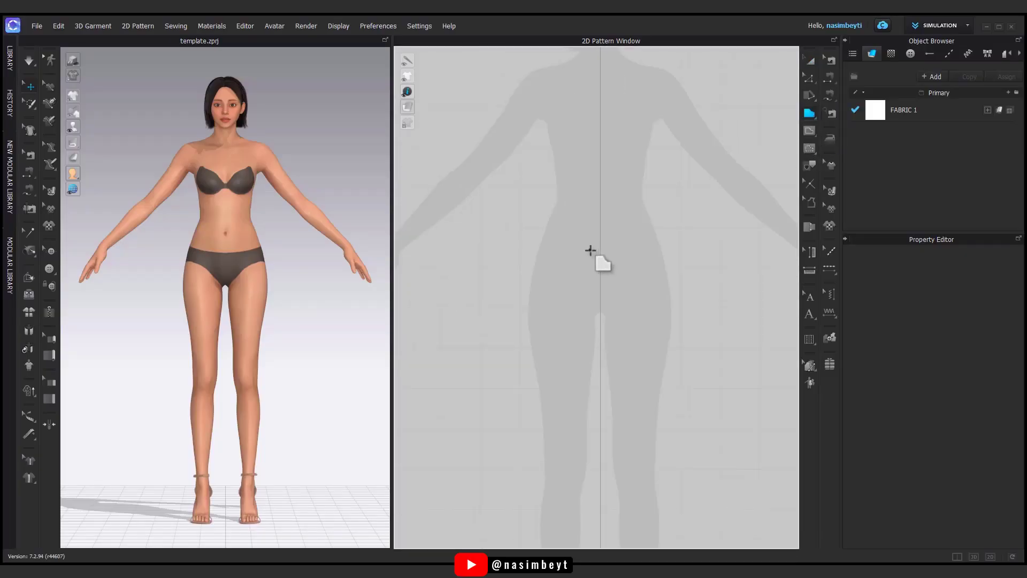
scroll(616, 214, "up", 3)
scroll(562, 172, "up", 2)
left_click(621, 170)
middle_click_drag(616, 268, 623, 207)
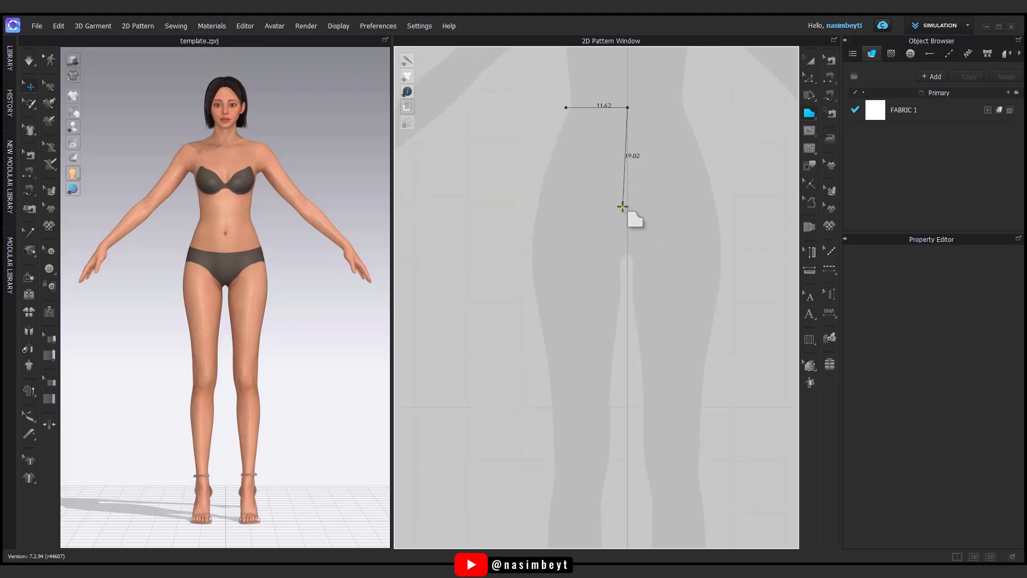
left_click(628, 225)
left_click_drag(656, 276, 684, 279)
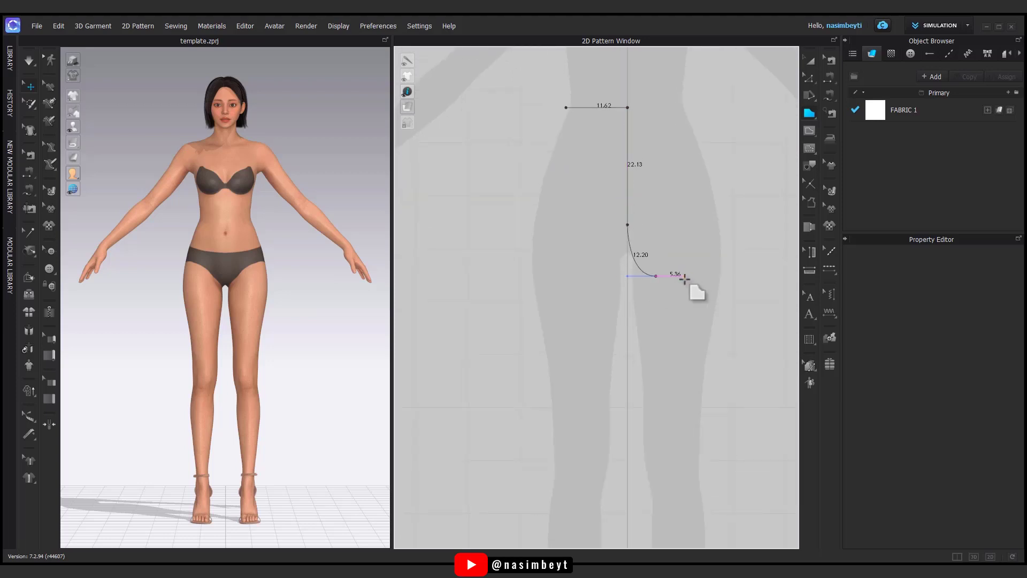
Continue the outline down the inseam and across the hem, then close the leg piece.
scroll(657, 294, "down", 2)
scroll(642, 375, "down", 1)
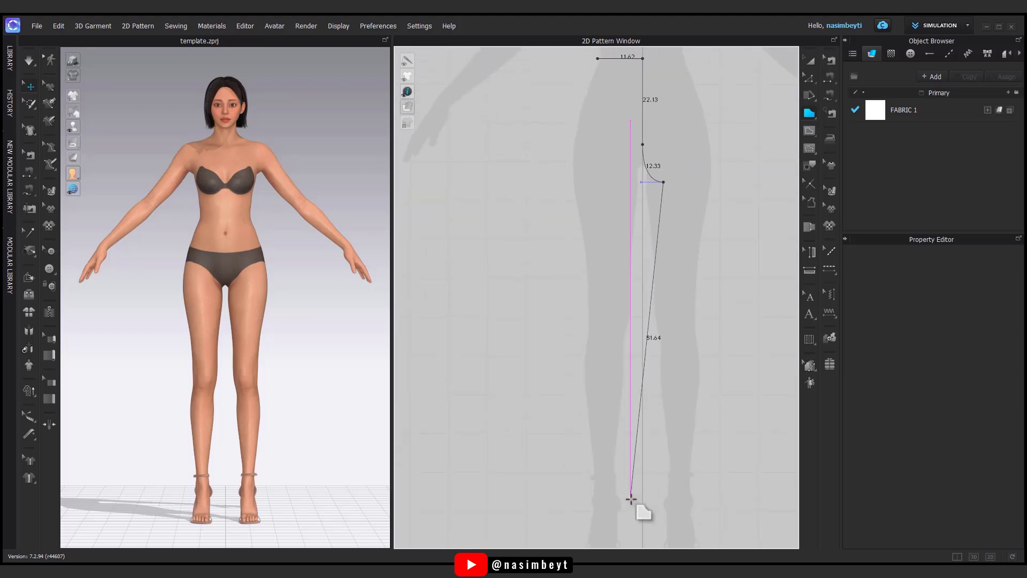
left_click(637, 501)
left_click(576, 499)
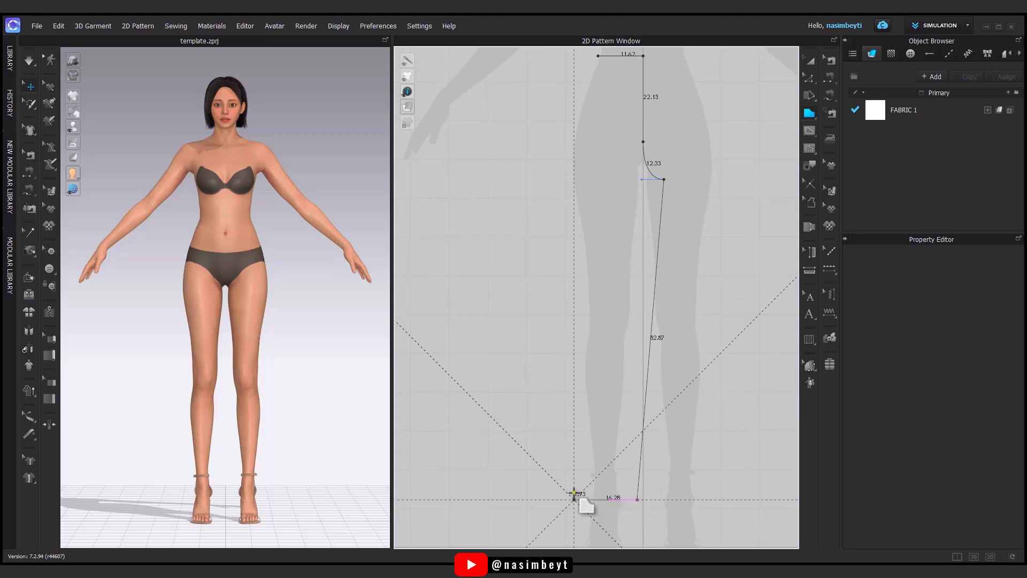
middle_click_drag(582, 301, 587, 366)
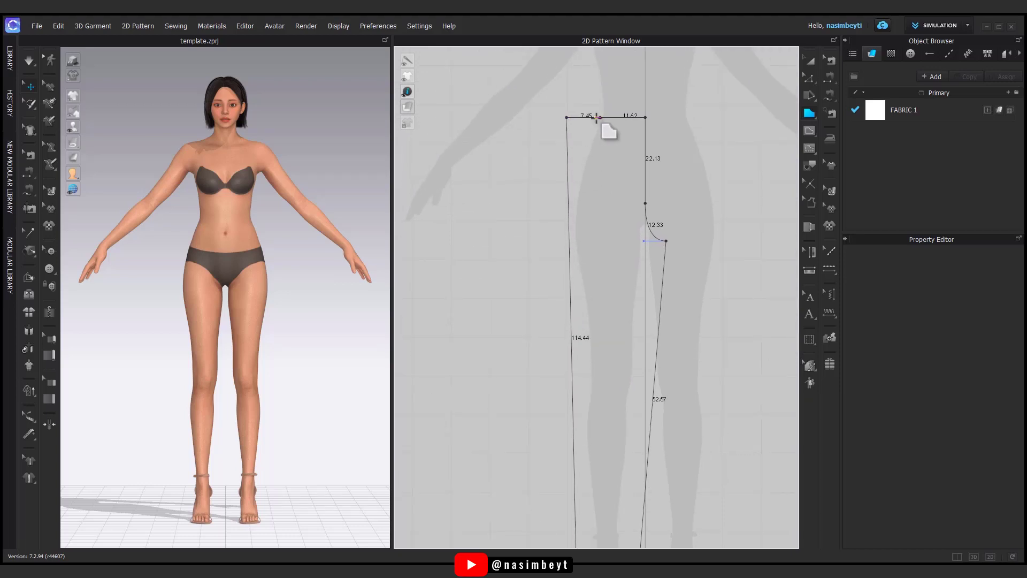
scroll(680, 219, "down", 3)
scroll(681, 219, "up", 2)
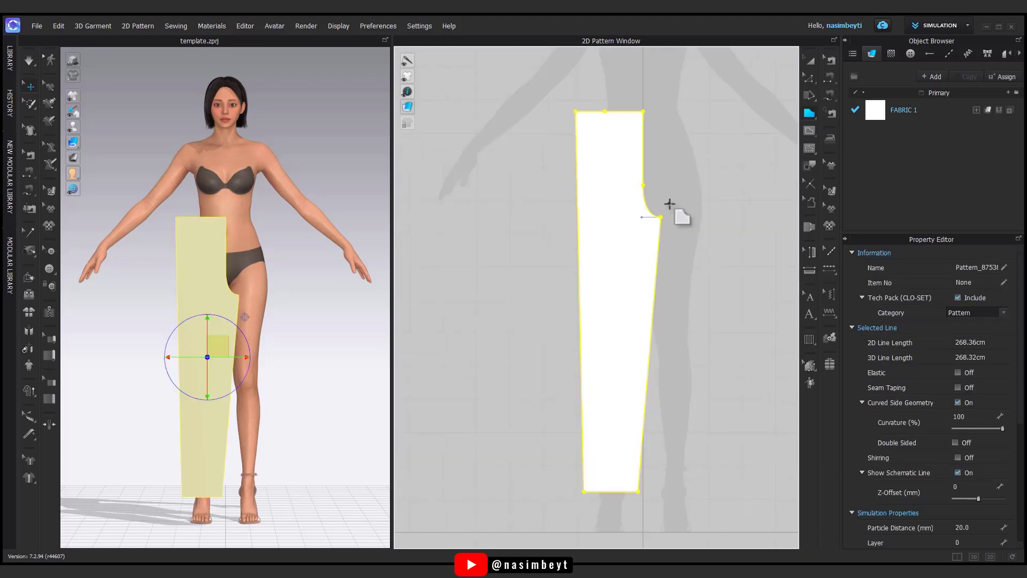
left_click(813, 78)
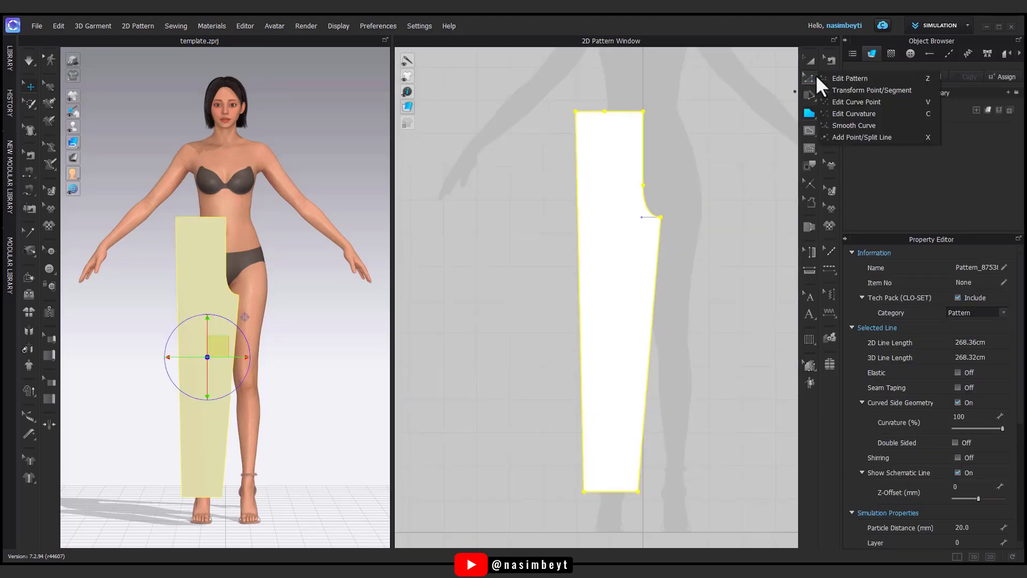
Add a point on the side seam, then switch to Edit Pattern mode.
left_click(835, 137)
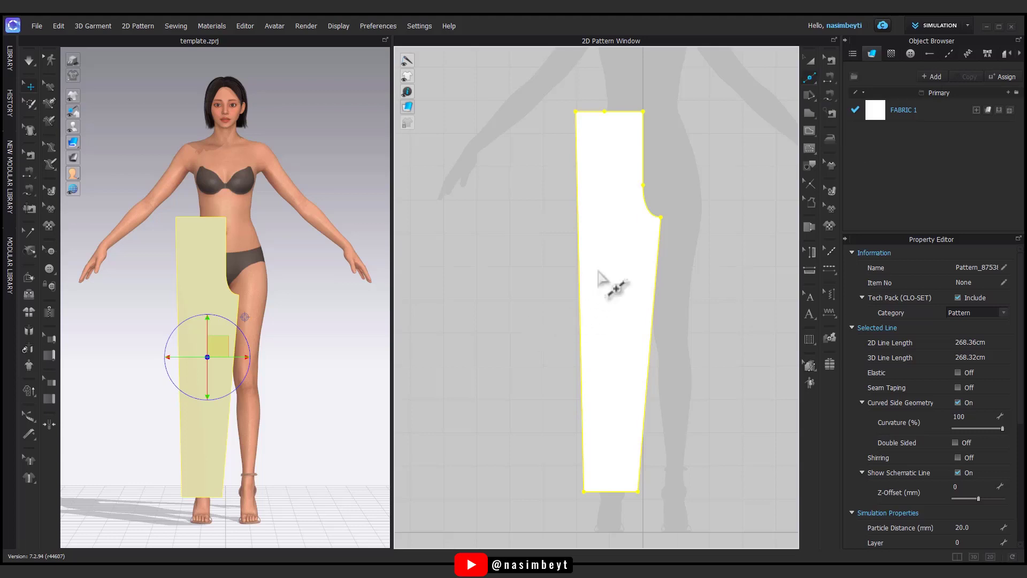
left_click(809, 79)
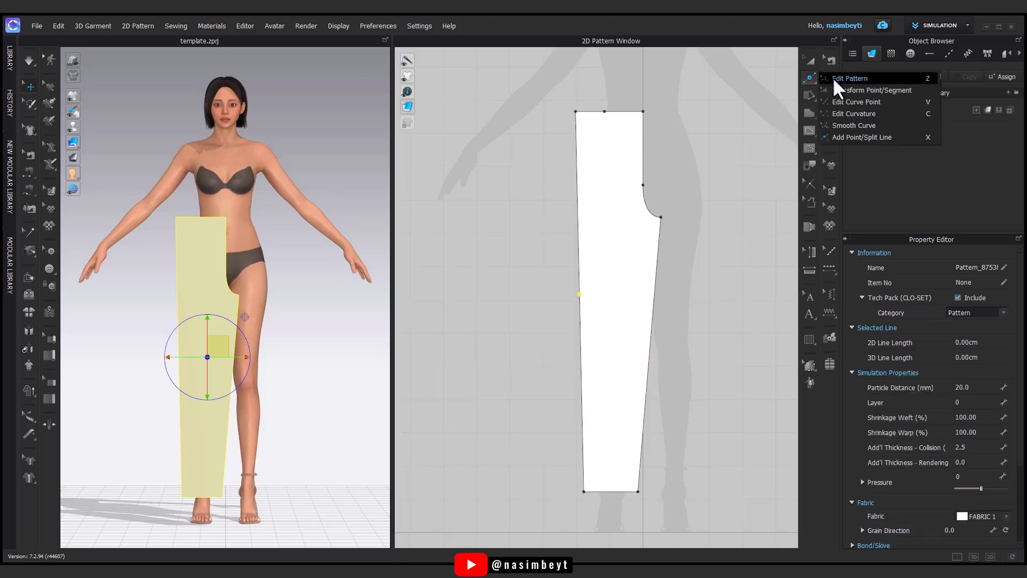
left_click(839, 78)
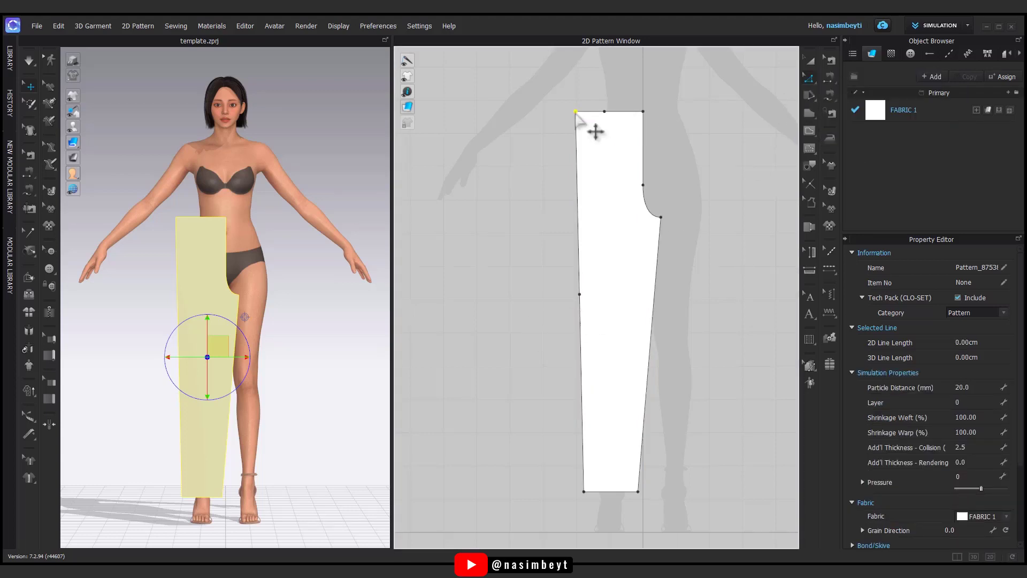
key("Right")
key("Right")
key("Right")
key("Left")
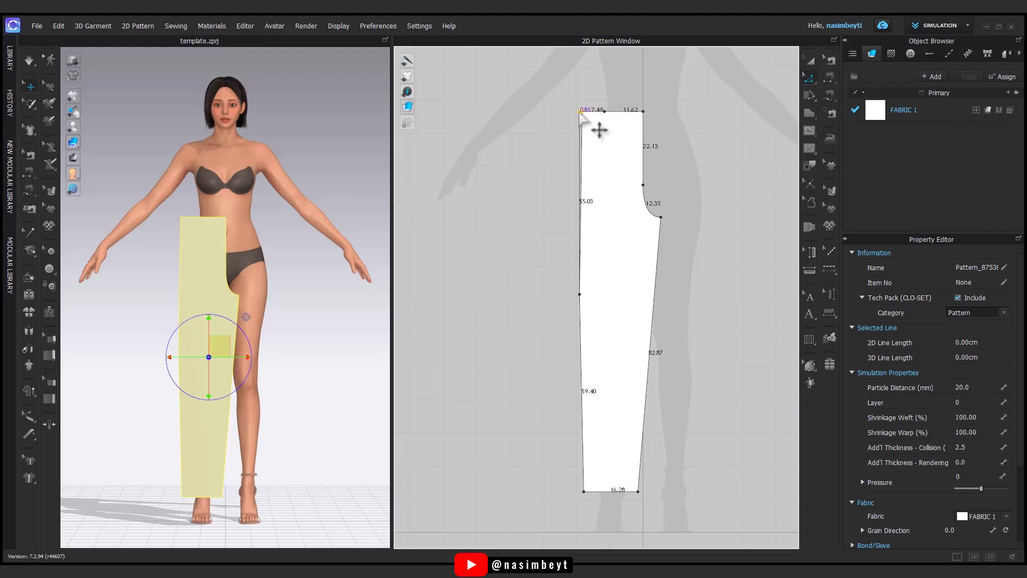
left_click(550, 161)
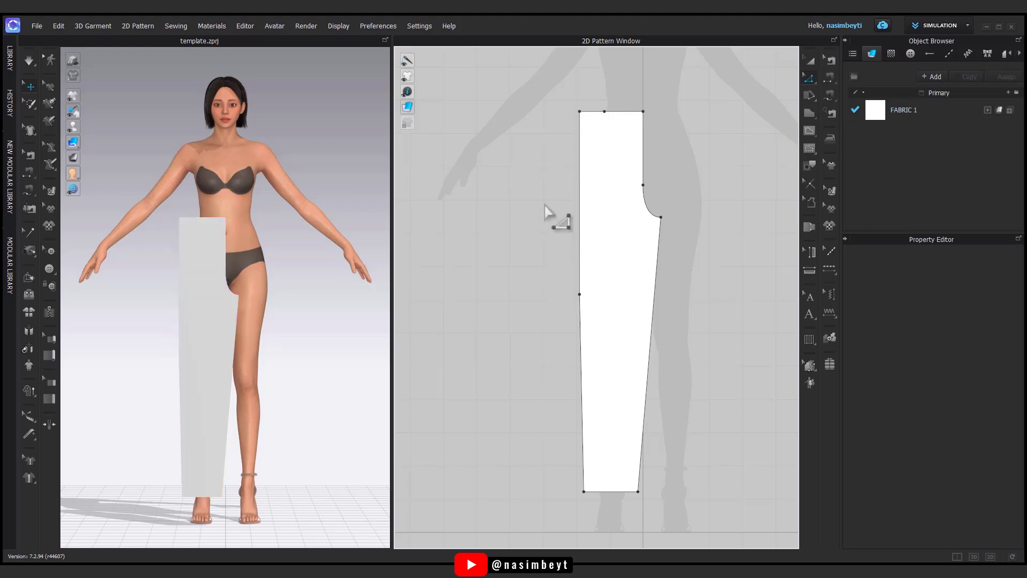
Nudge the upper side-seam segment and the outer hem corner slightly outward.
left_click(812, 78)
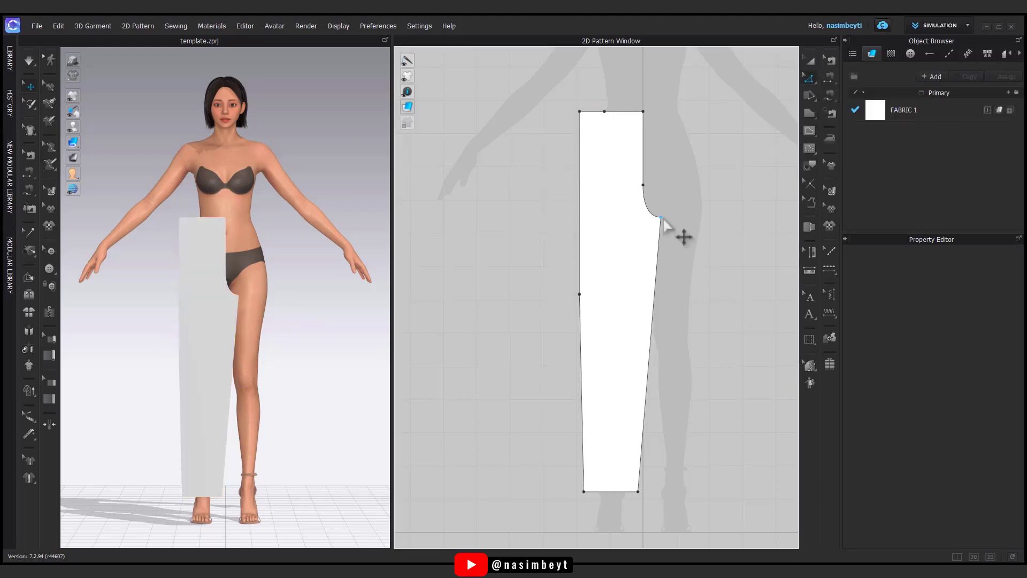
left_click(579, 289)
key("Left")
key("Left")
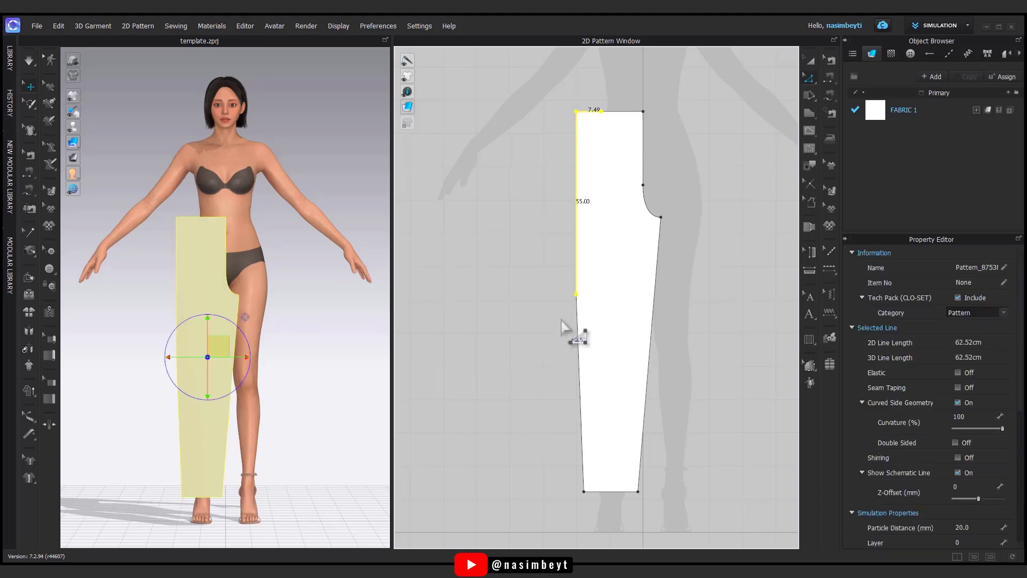
key("Left")
left_click(557, 313)
left_click(584, 491)
key("Left")
key("Left")
key("Left")
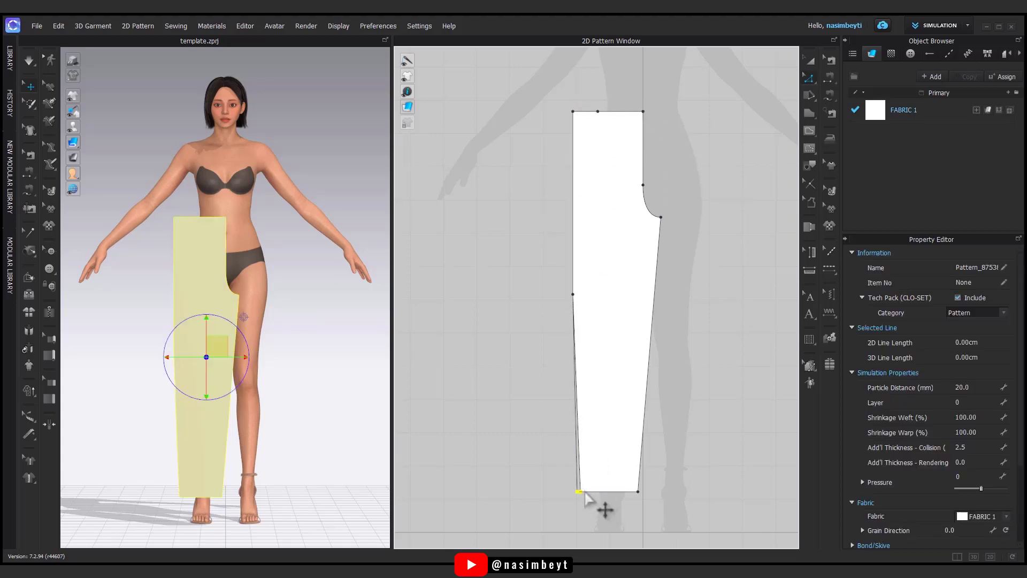
left_click(696, 406)
middle_click_drag(673, 335, 677, 335)
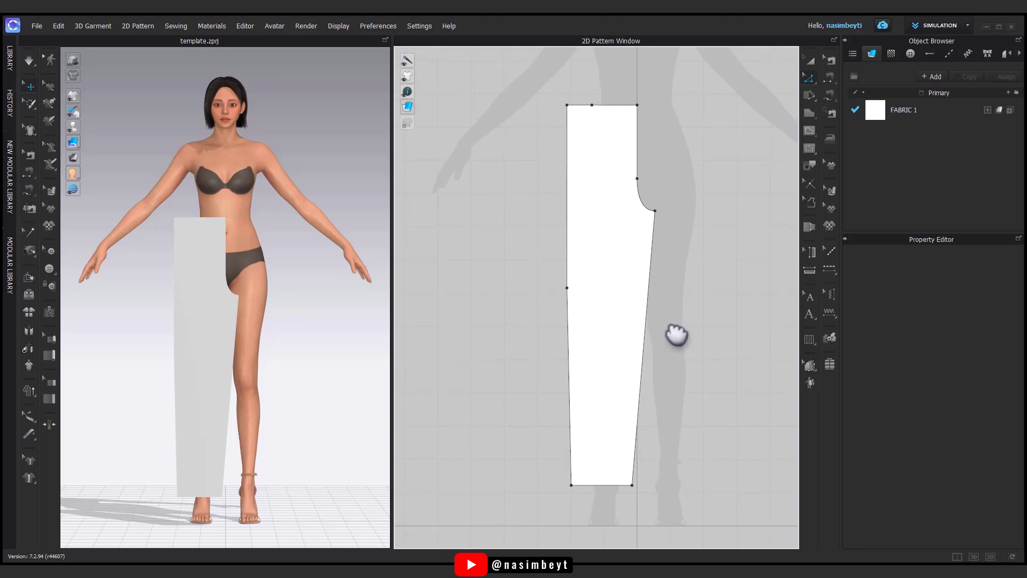
Check the crotch curve with curve-point editing, then reselect the whole trouser piece.
left_click(811, 80)
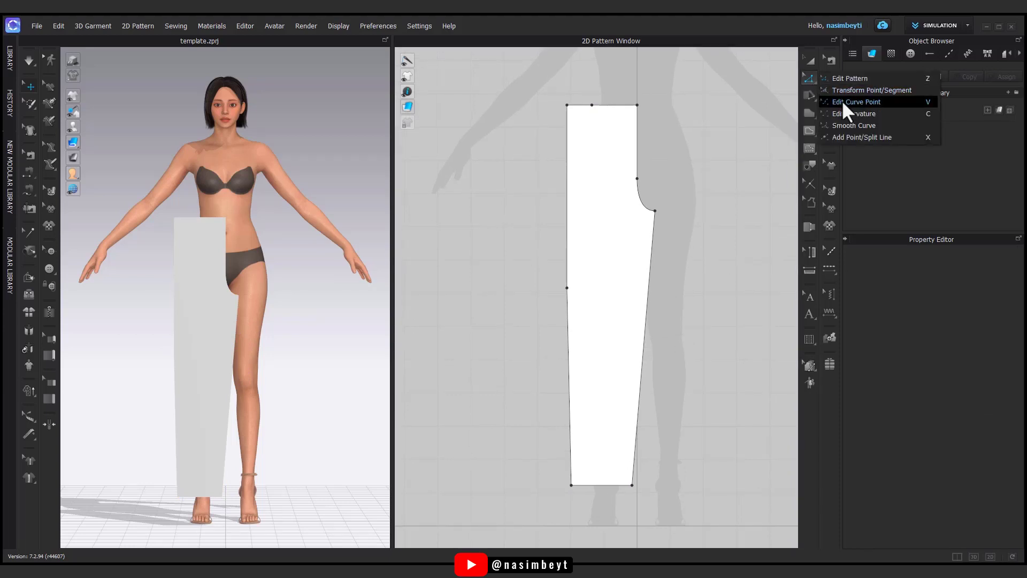
left_click(832, 98)
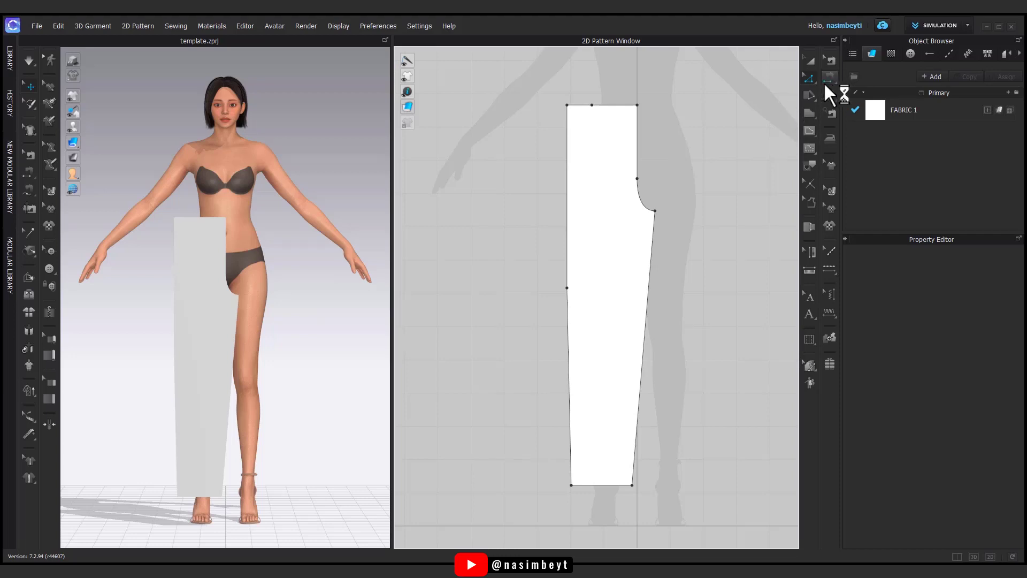
left_click(649, 204)
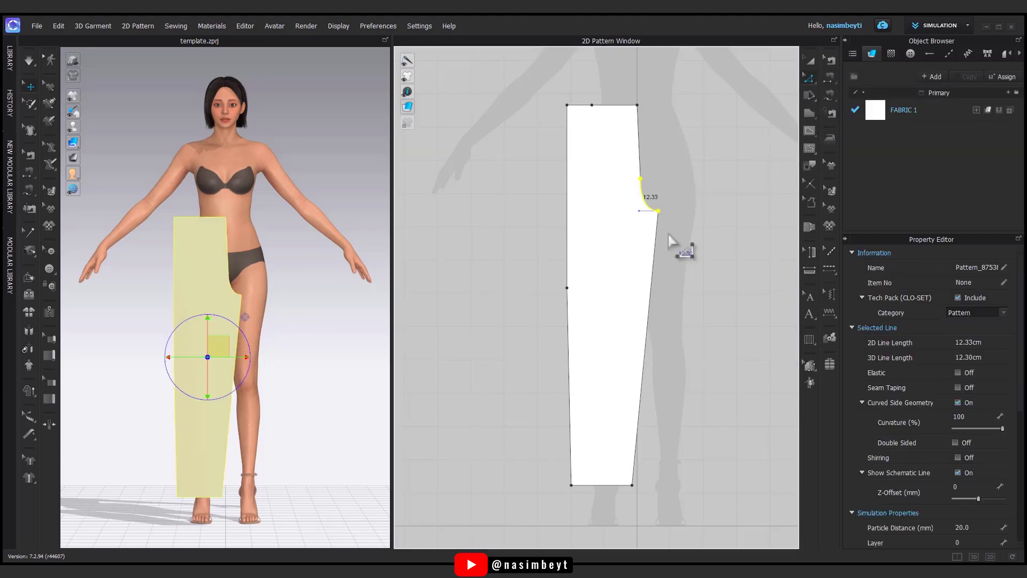
key("a")
scroll(677, 225, "down", 2)
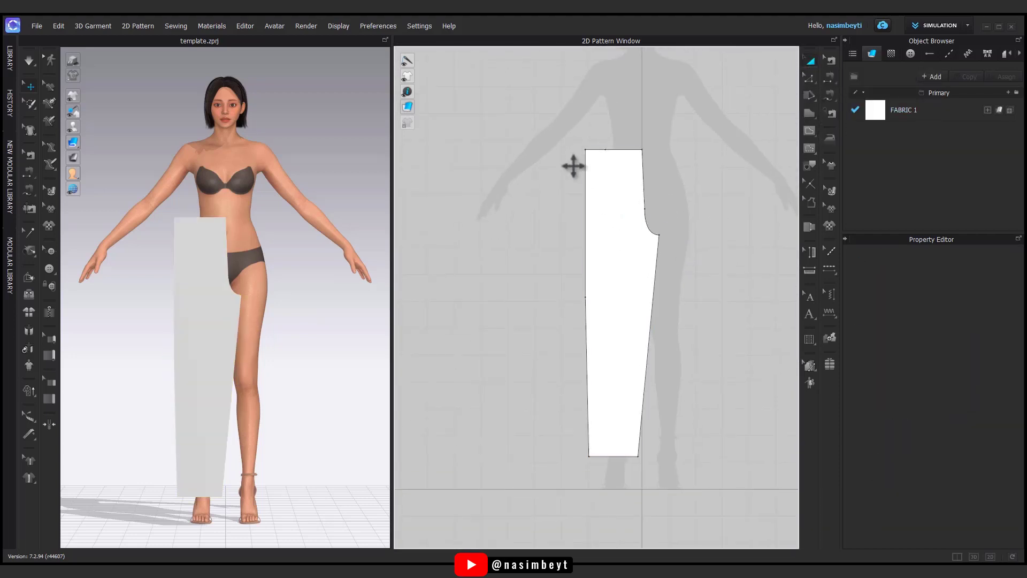
mouse_move(594, 160)
middle_mouse_down()
mouse_move(602, 217)
mouse_move(597, 179)
middle_mouse_up()
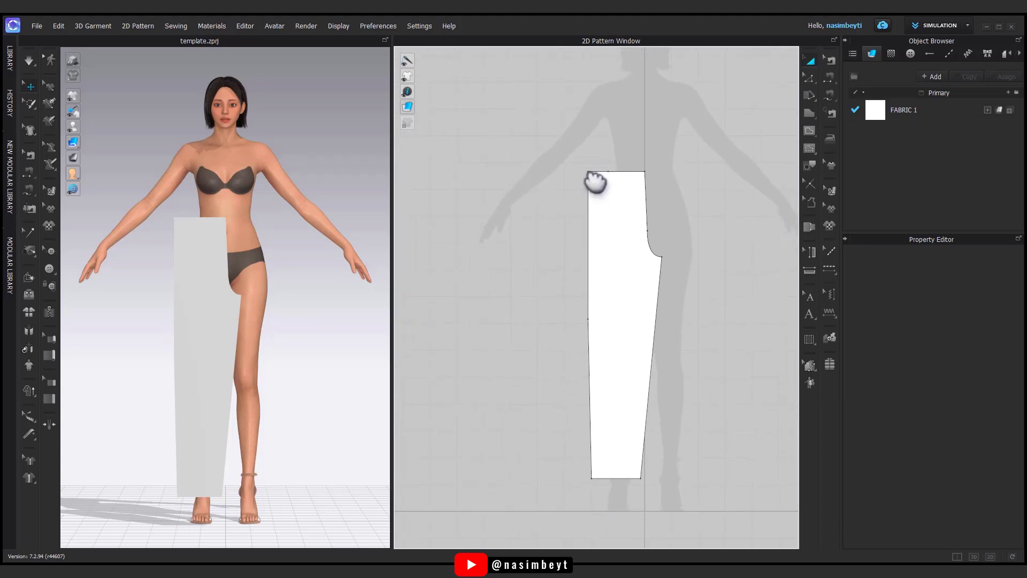
left_click(592, 179)
middle_click_drag(650, 277, 644, 255)
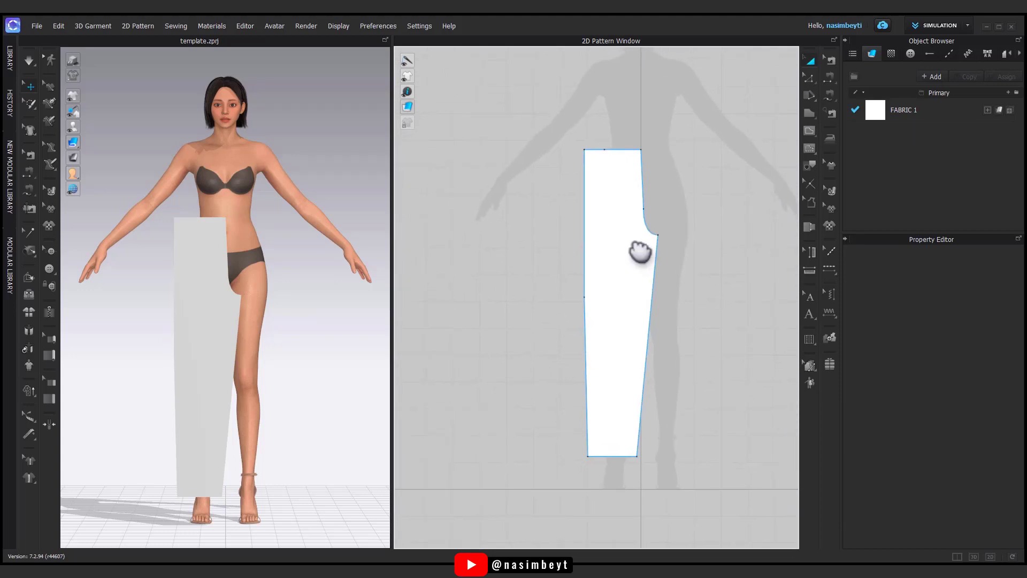
Place a sewing-linked symmetric copy of the leg beside the original.
right_click(640, 252)
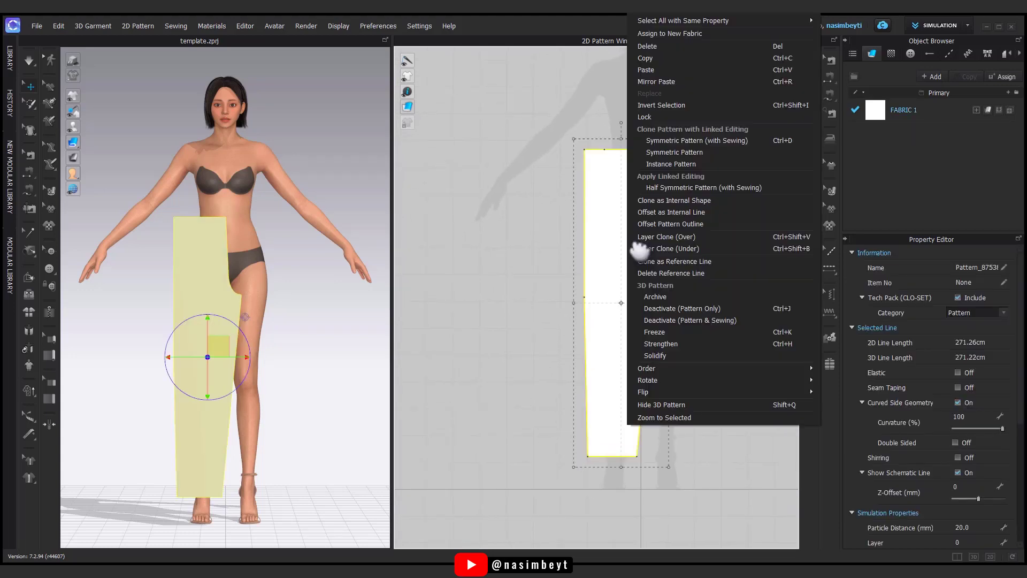
left_click(698, 143)
left_click(670, 322)
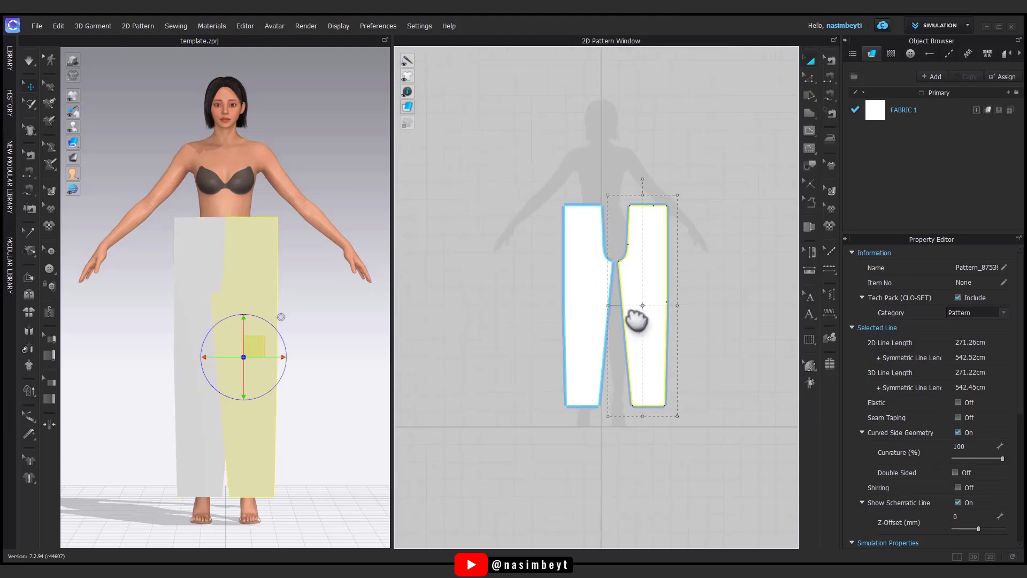
Copy the left piece and mirror-paste it to the left of the others.
left_click(616, 269)
right_click(616, 269)
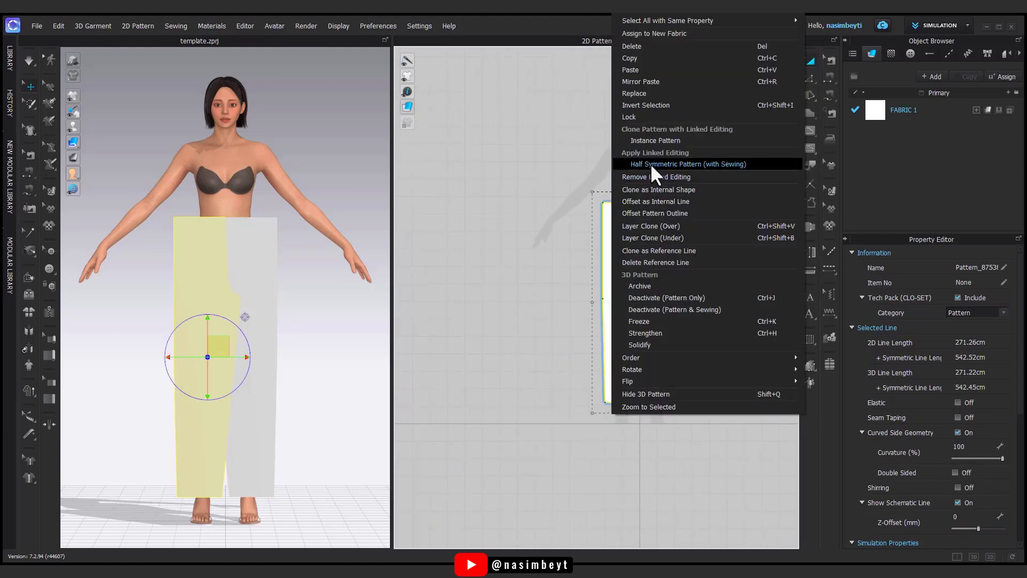
left_click(641, 57)
right_click(621, 296)
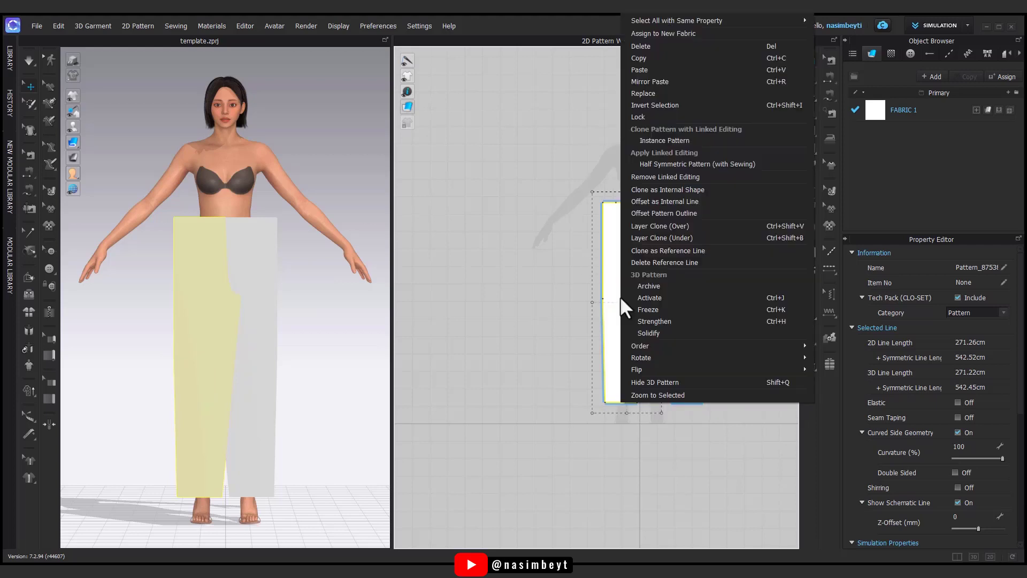
left_click(667, 83)
left_click(597, 345)
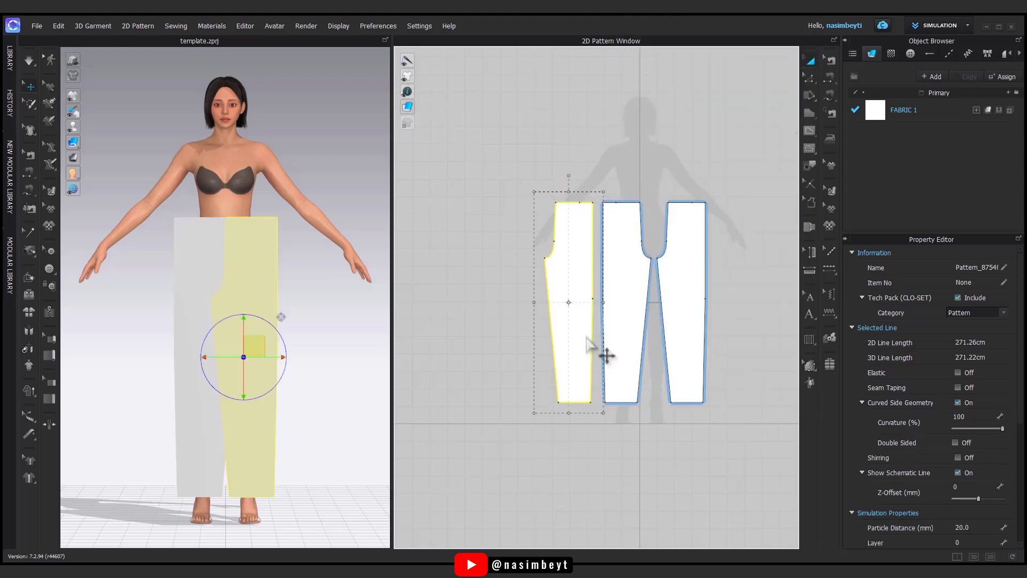
scroll(610, 331, "up", 3)
middle_click_drag(615, 321, 687, 313)
left_click(653, 189)
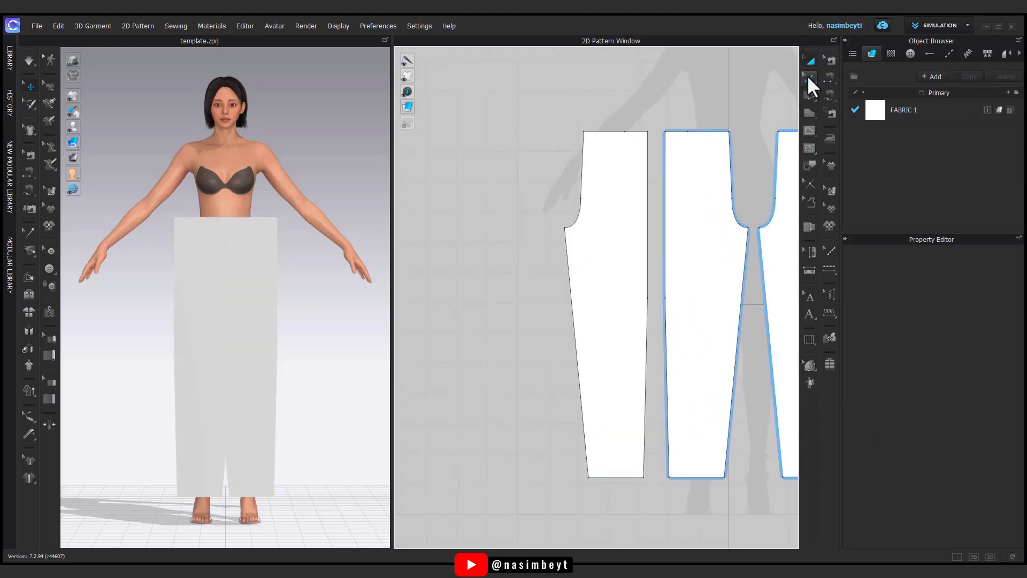
Pull the left piece's crotch curve and corner point further outward.
mouse_move(595, 252)
left_mouse_down()
mouse_move(596, 237)
mouse_move(579, 234)
left_mouse_up()
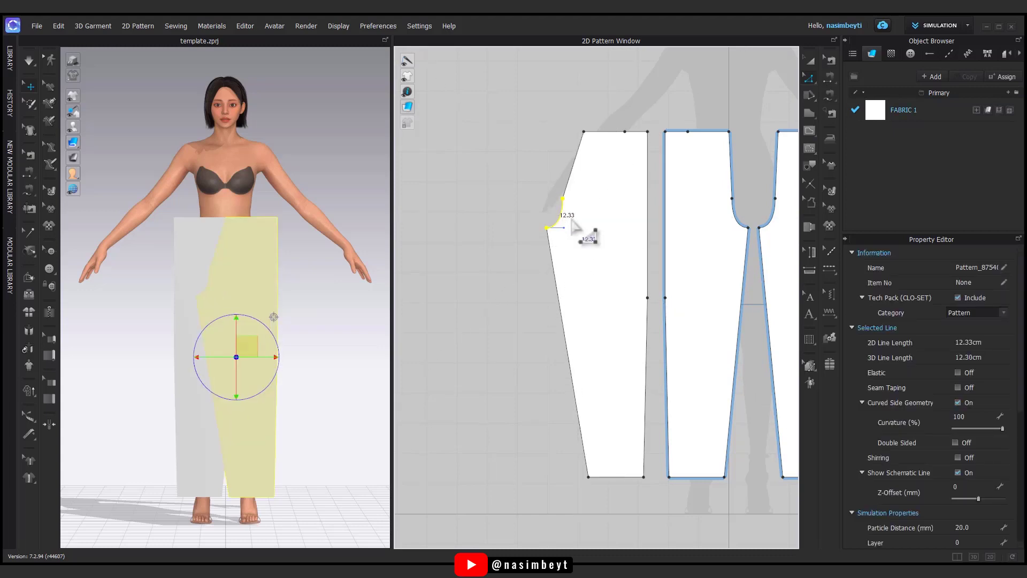
left_click_drag(583, 131, 576, 132)
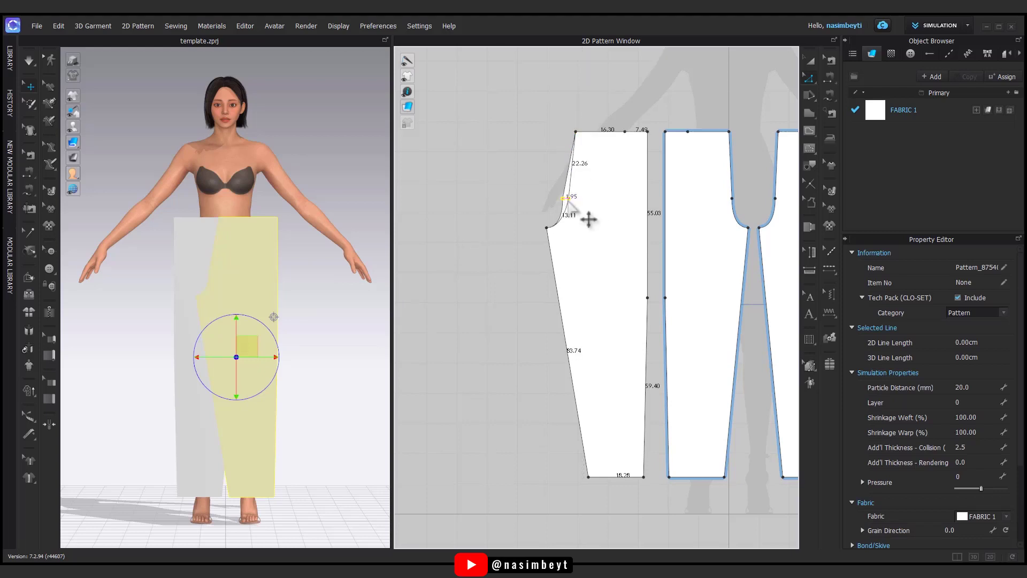
left_click(551, 214)
left_click(569, 197)
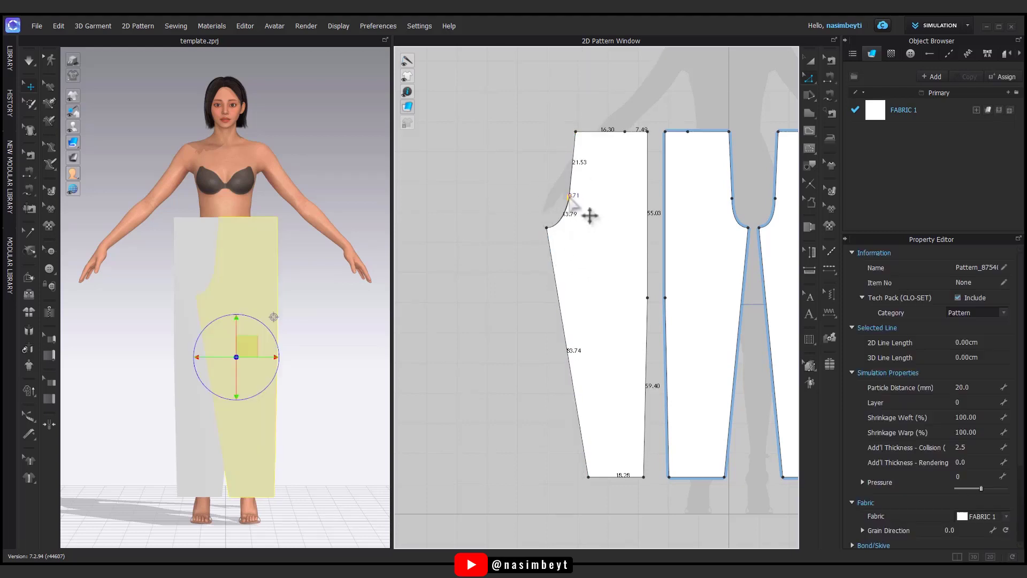
key("Escape")
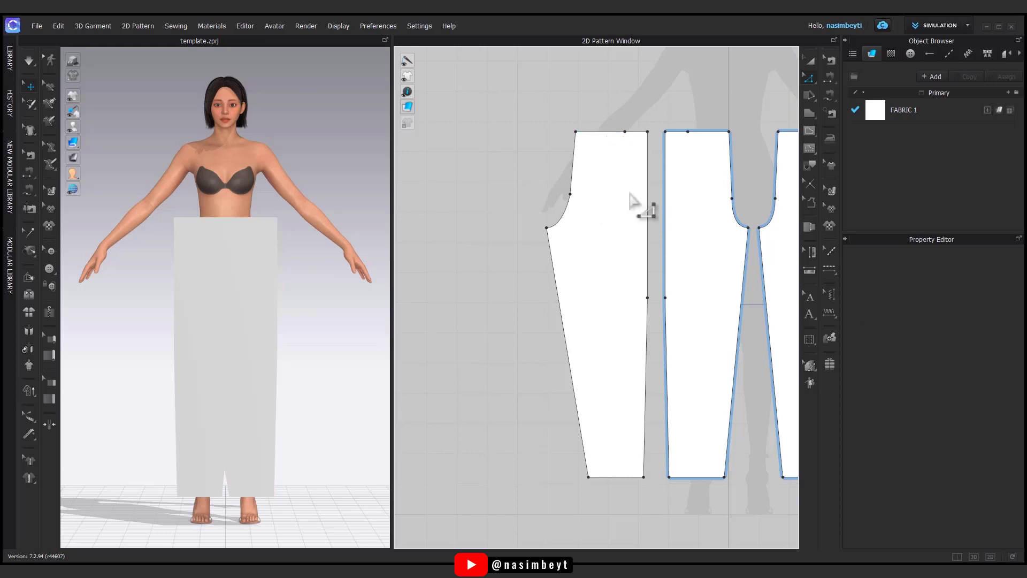
middle_click_drag(628, 171, 532, 179)
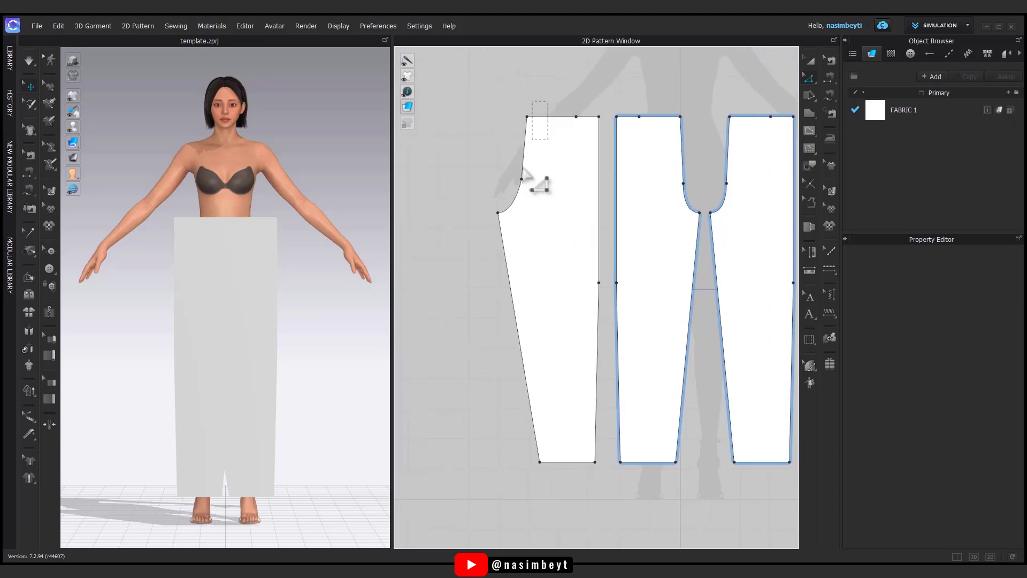
left_click(511, 206)
left_click(500, 173)
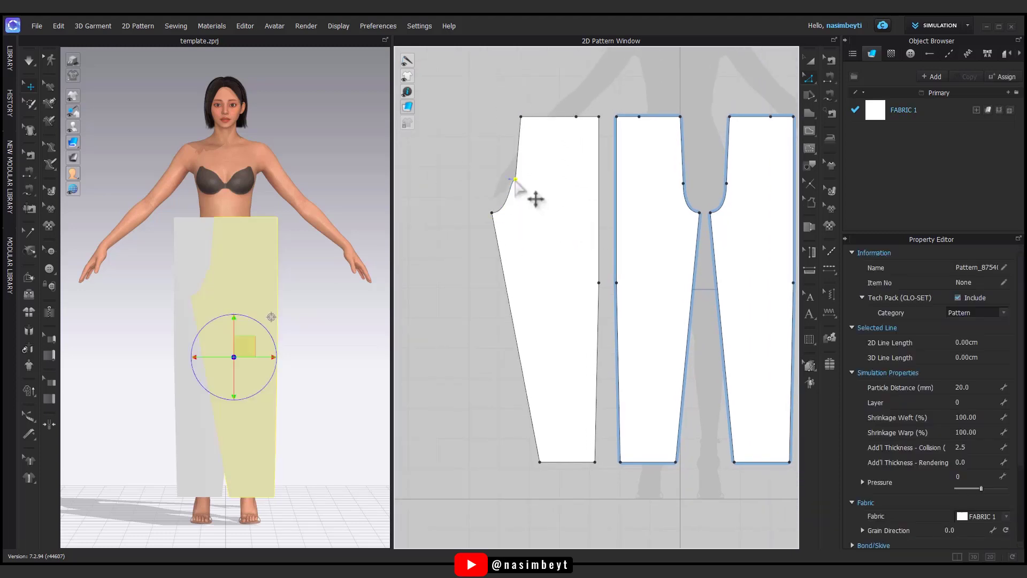
Inspect the smoothed crotch curve edges, then bring all trouser pieces into view.
scroll(509, 185, "up", 5)
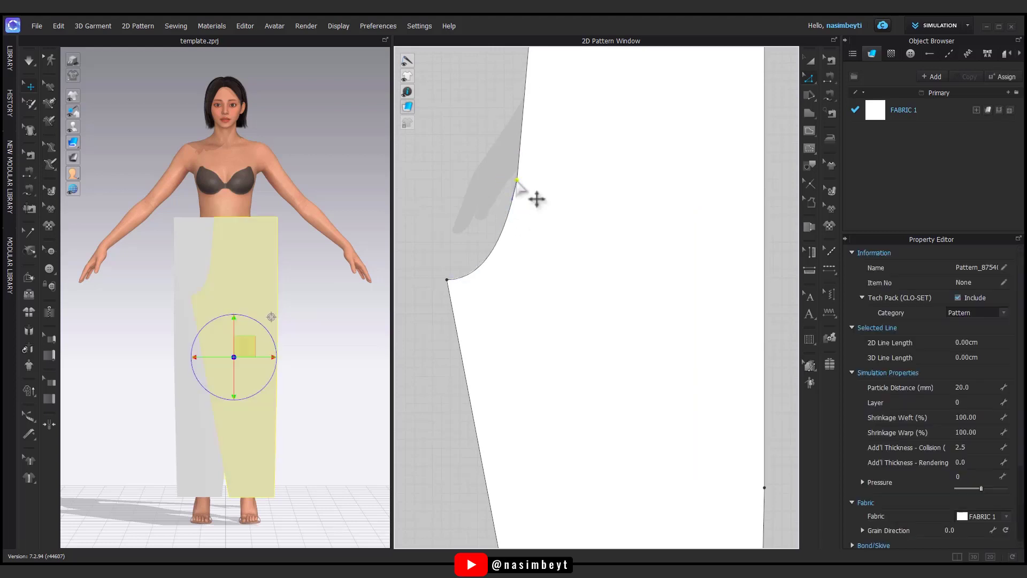
left_click(515, 205)
left_click(533, 217)
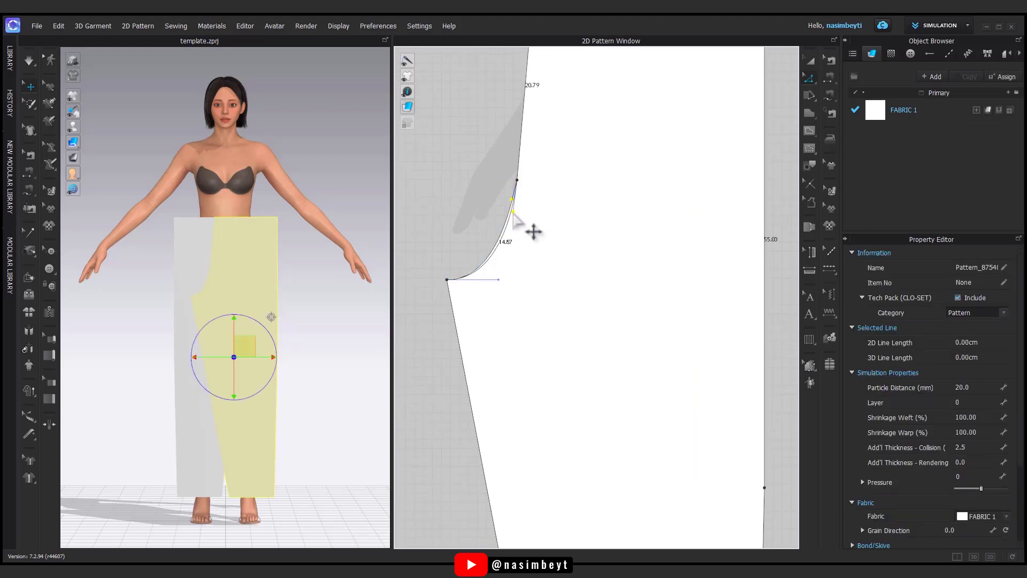
left_click(476, 201)
scroll(475, 201, "down", 10)
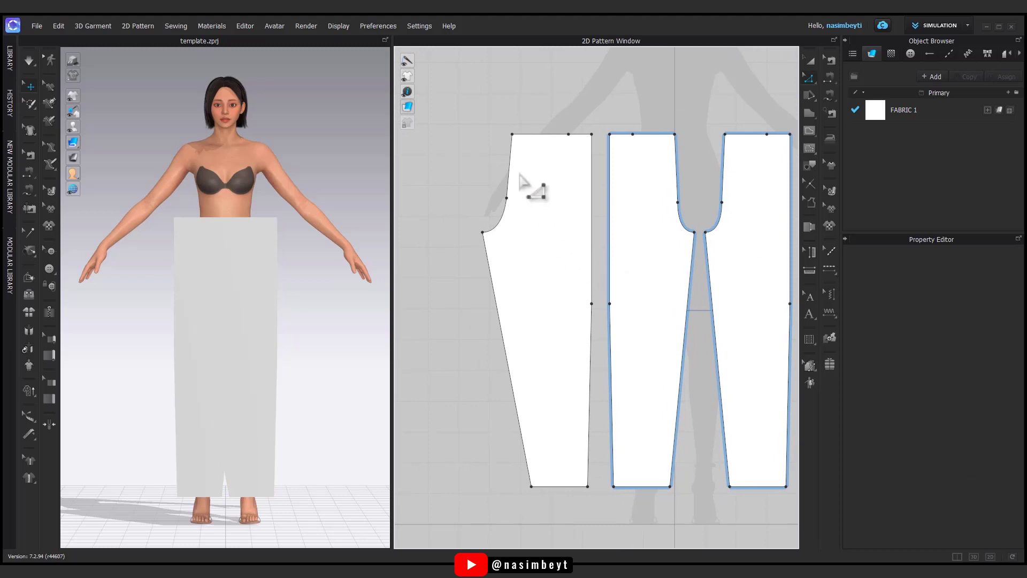
left_click(510, 184)
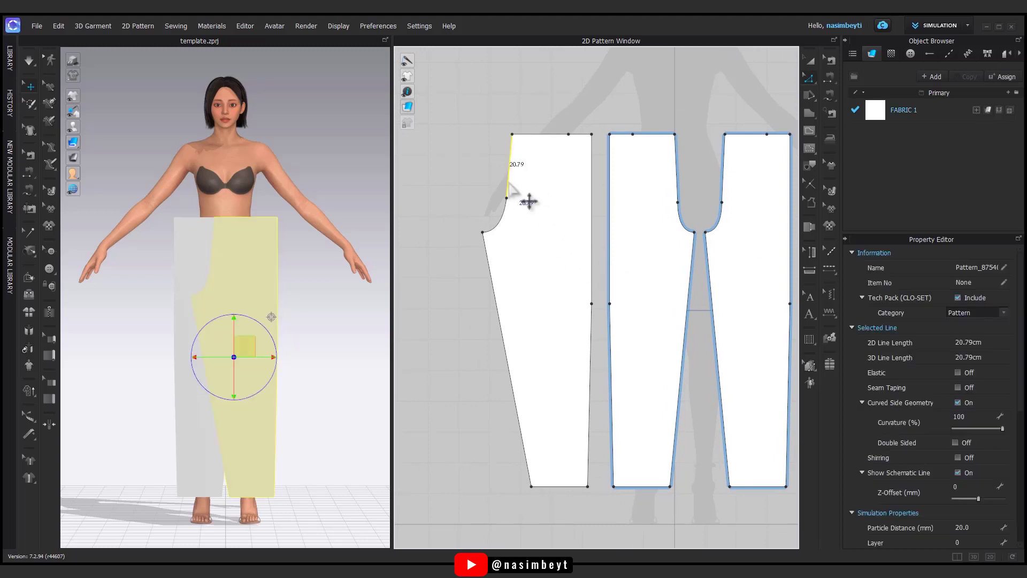
left_click(455, 175)
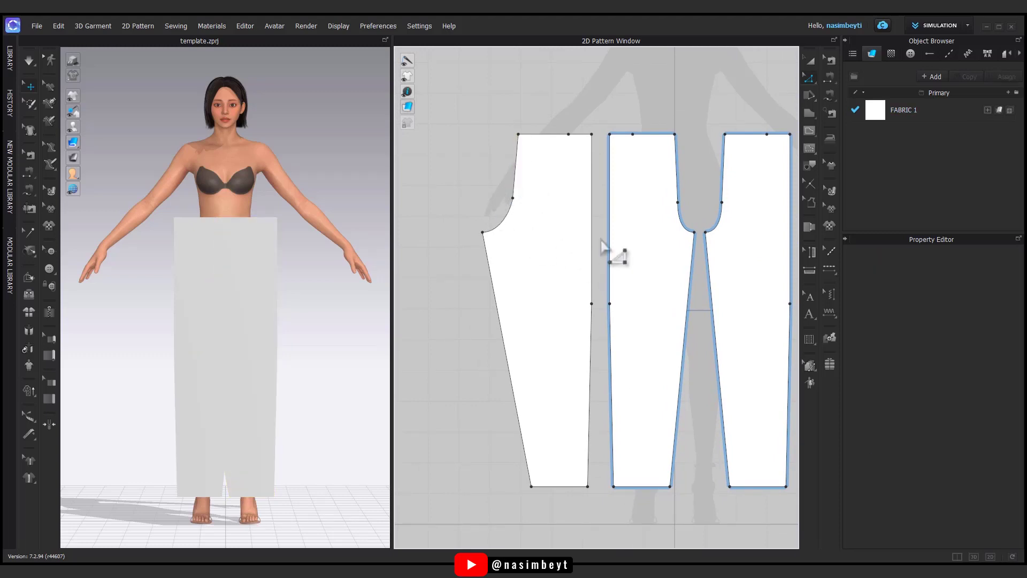
scroll(602, 246, "down", 2)
scroll(615, 252, "down", 2)
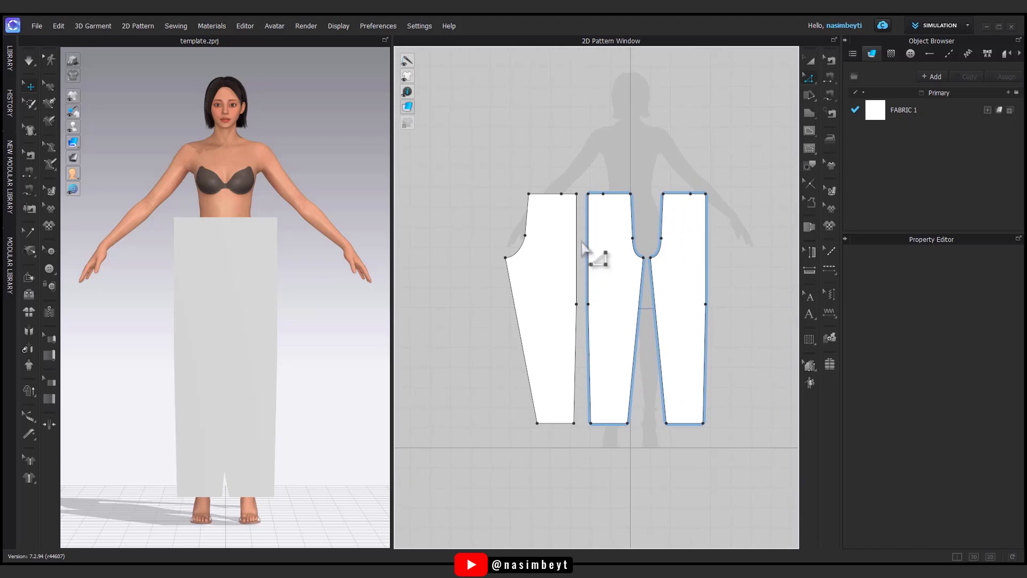
middle_click_drag(584, 247, 543, 228)
Mirror-paste a fourth trouser piece at the right and check the pieces around the avatar.
key("a")
left_click(516, 237)
right_click(516, 236)
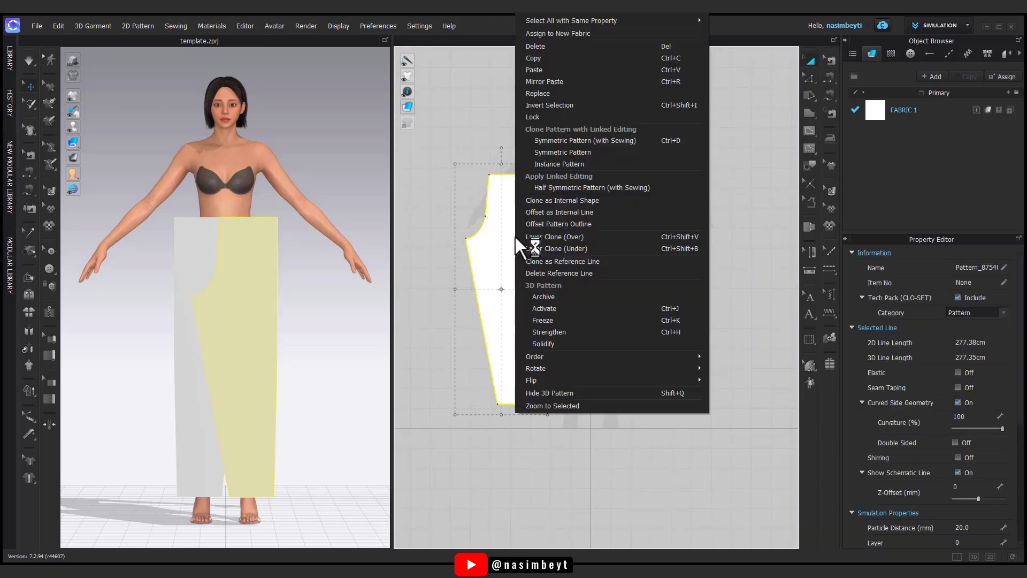
left_click(554, 138)
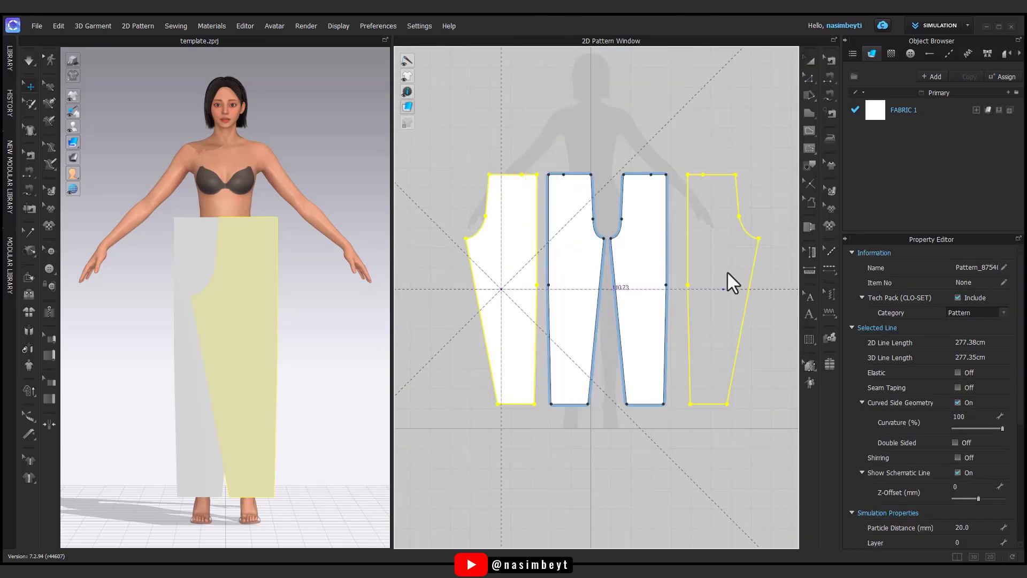
left_click(736, 316)
key("ctrl+a")
mouse_move(275, 402)
right_mouse_down()
mouse_move(336, 385)
mouse_move(310, 377)
right_mouse_up()
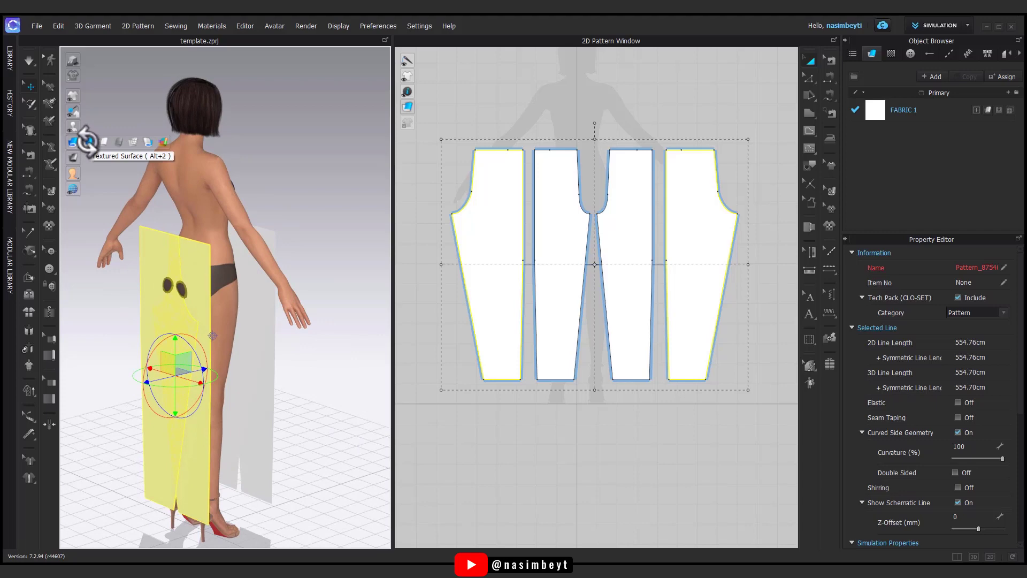
mouse_move(176, 241)
right_mouse_down()
mouse_move(275, 275)
mouse_move(239, 241)
mouse_move(305, 360)
mouse_move(218, 225)
mouse_move(270, 318)
mouse_move(230, 279)
right_mouse_up()
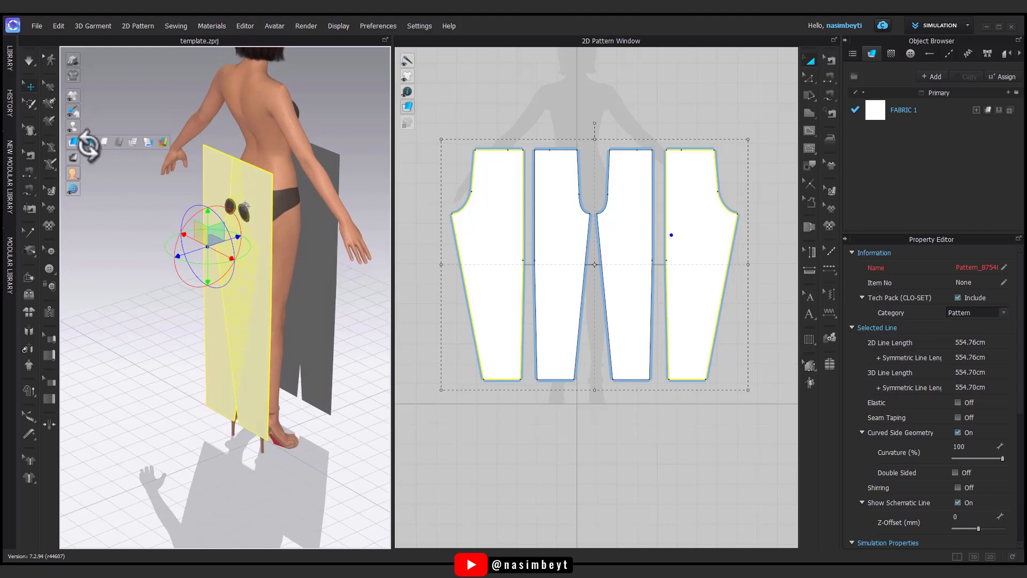
right_click_drag(289, 287, 343, 333)
left_click(342, 333)
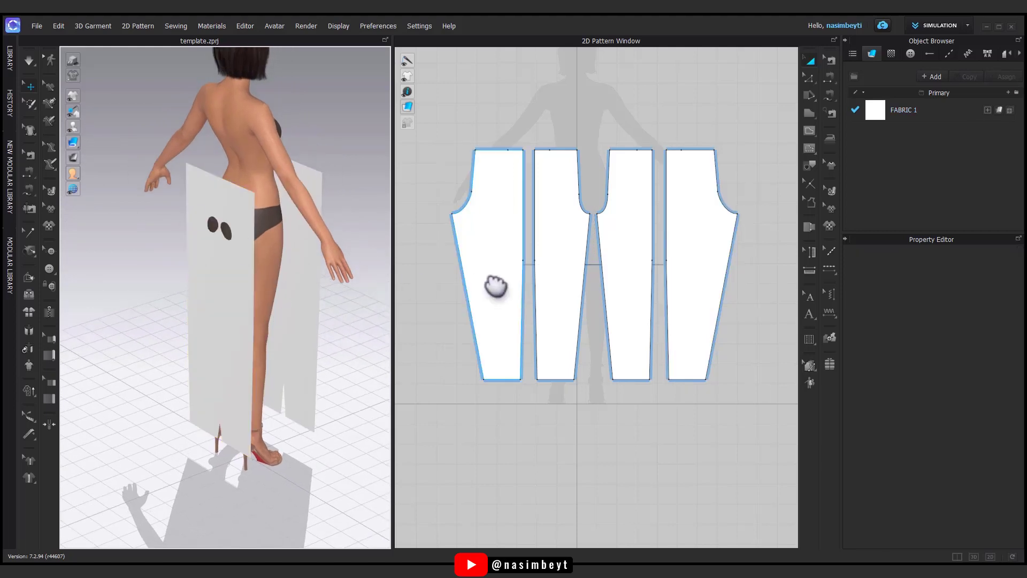
right_click_drag(555, 273, 578, 264)
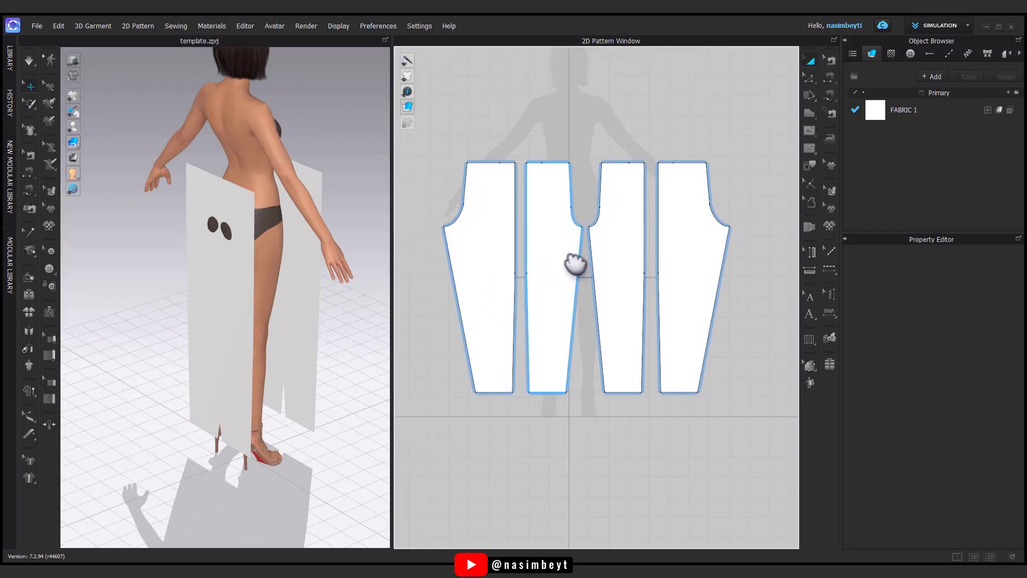
Push the third piece's right edge slightly outward to widen it.
key("z")
left_click(644, 204)
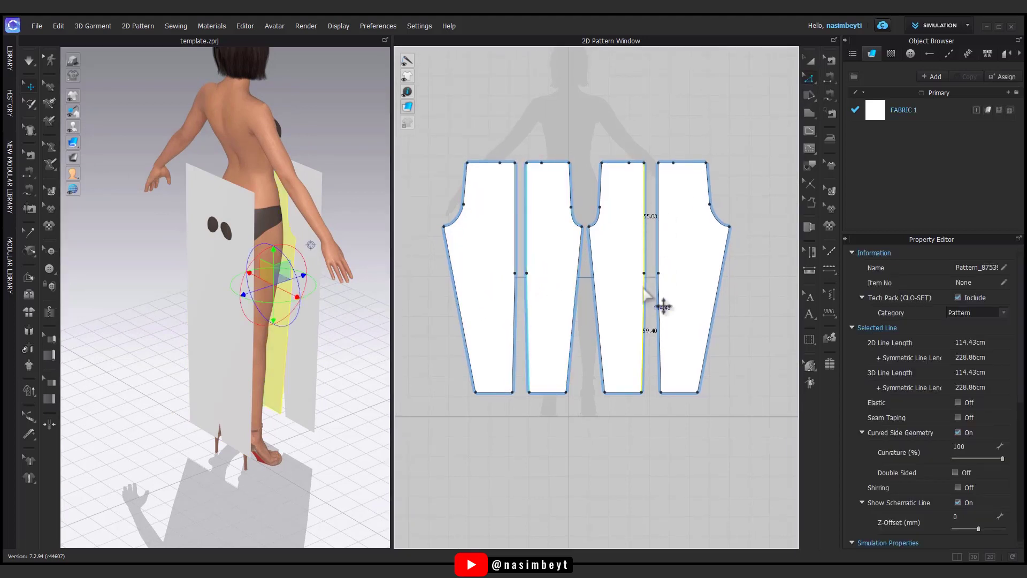
left_click_drag(646, 294, 650, 293)
left_click(639, 410)
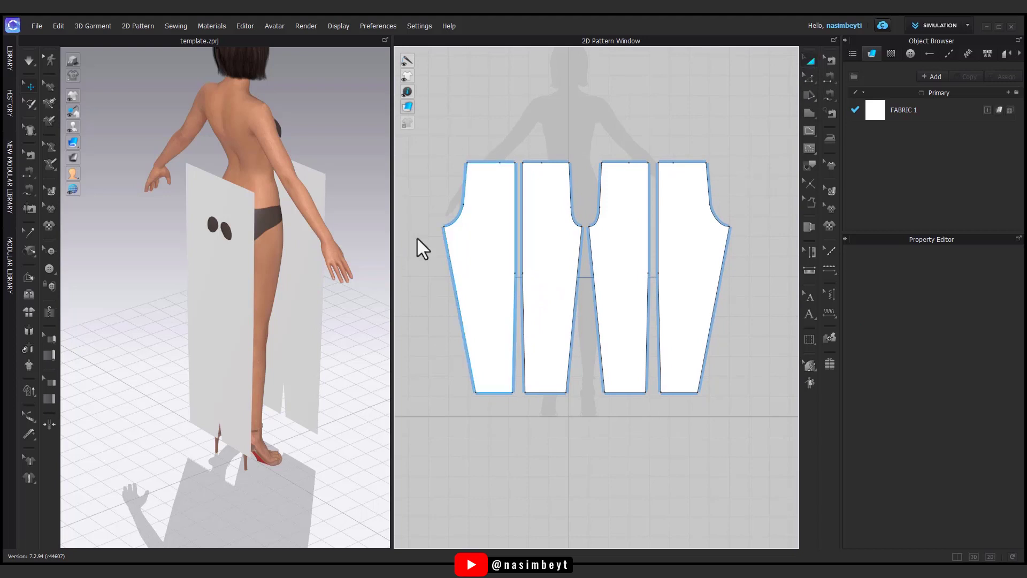
left_click(532, 317)
left_click(505, 324)
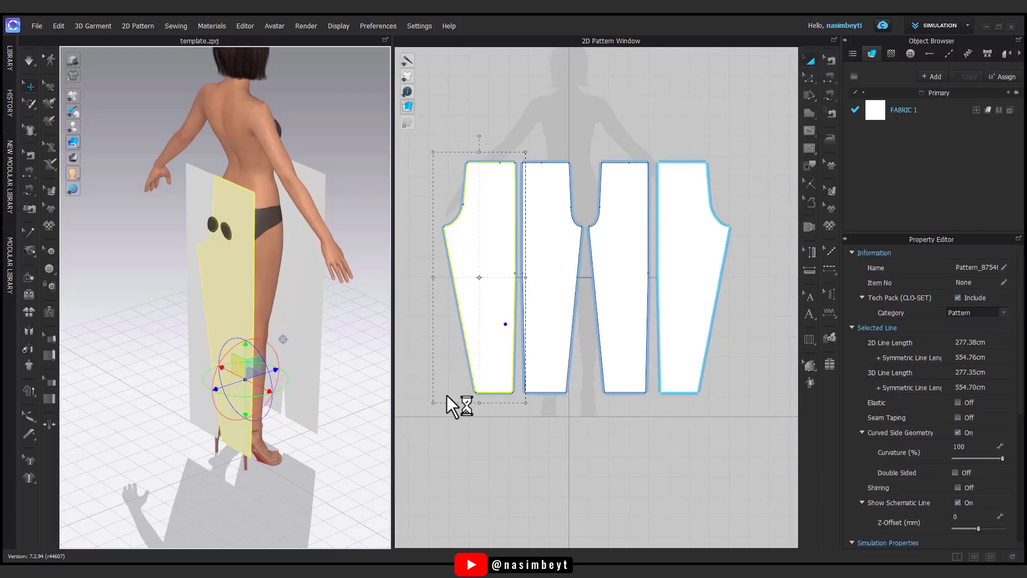
left_click(828, 78)
Free-sew the first piece's right edge to the second piece's left edge.
left_click(830, 92)
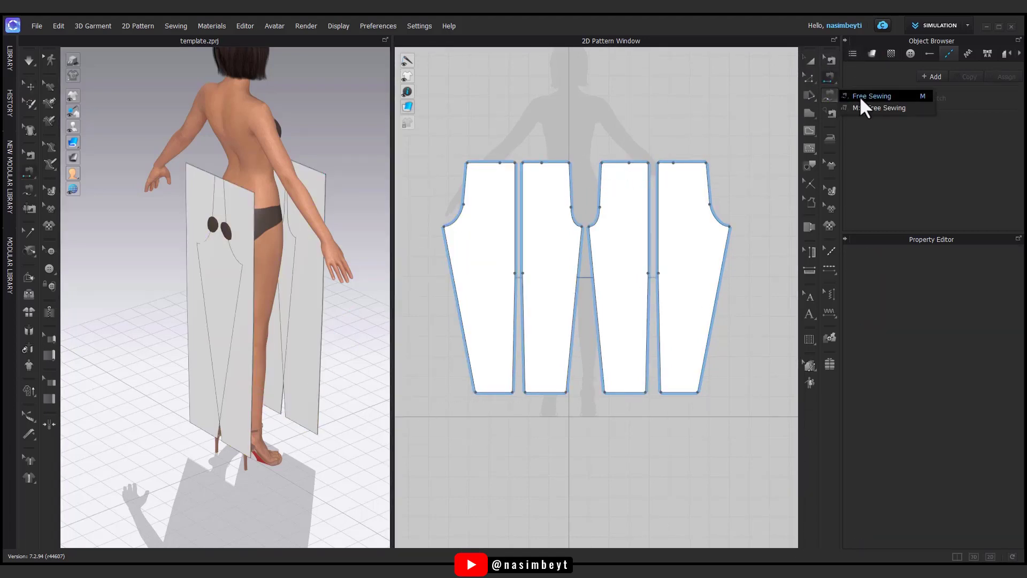
left_click(872, 97)
left_click(515, 163)
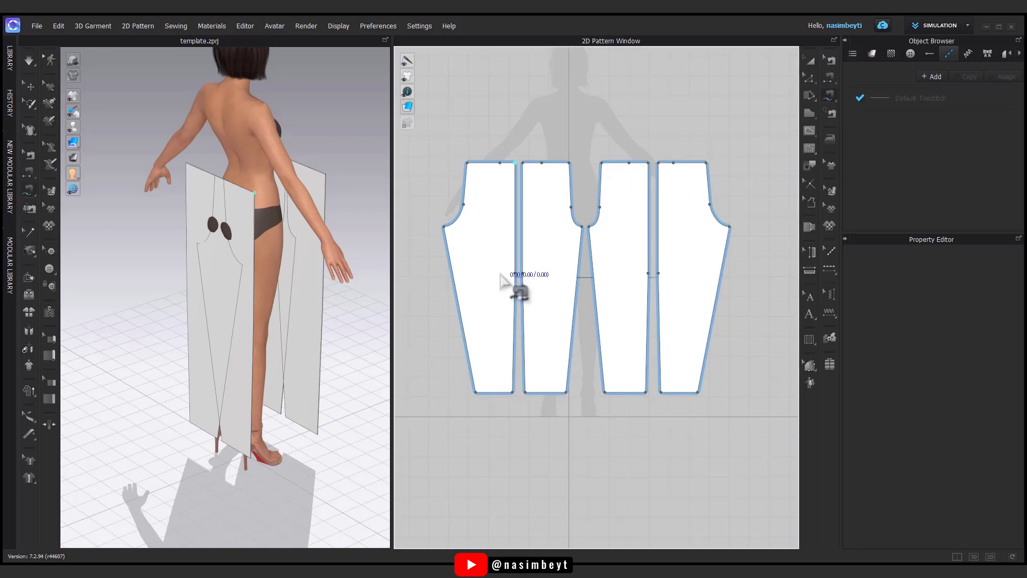
left_click(513, 392)
left_click(523, 163)
left_click(525, 392)
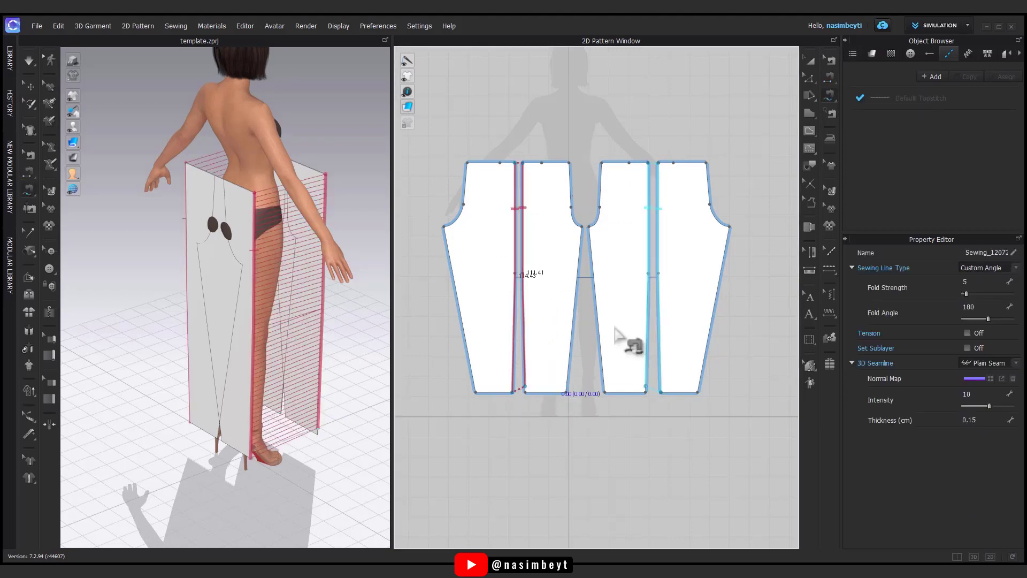
left_click(831, 62)
left_click(526, 393)
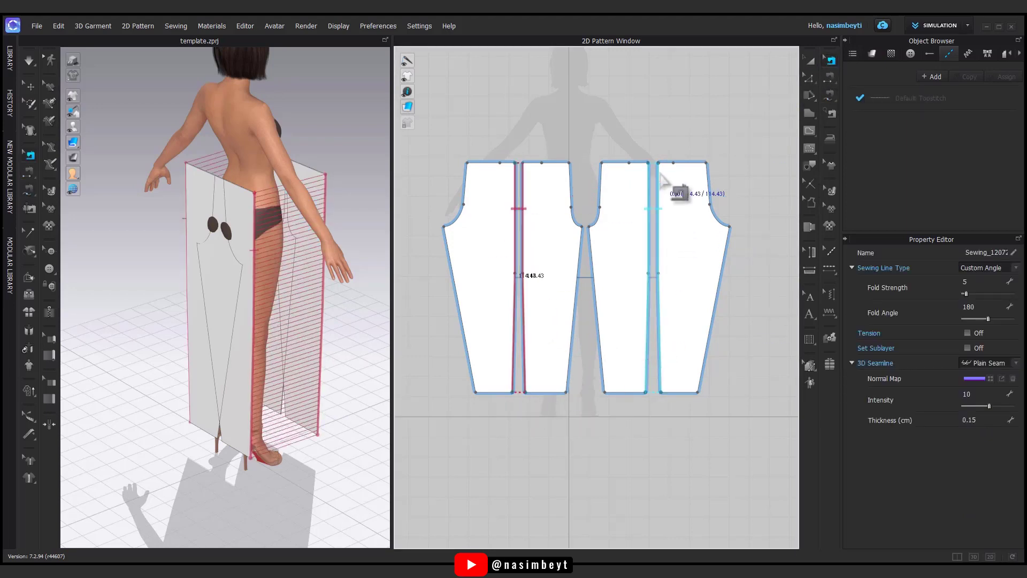
key("a")
middle_click_drag(642, 111, 649, 195)
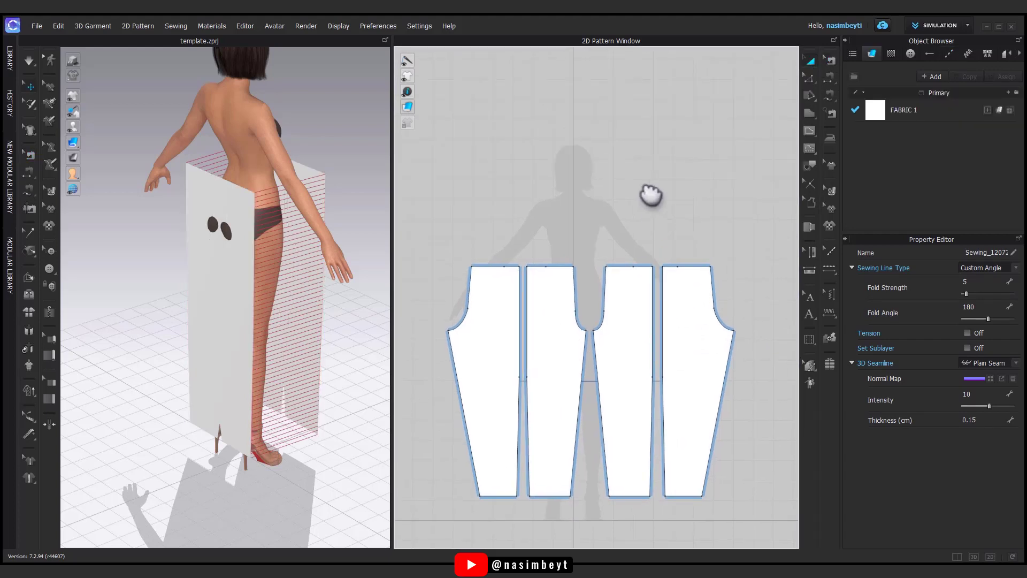
Draw a long thin rectangle for the first waistband piece.
left_click(810, 114)
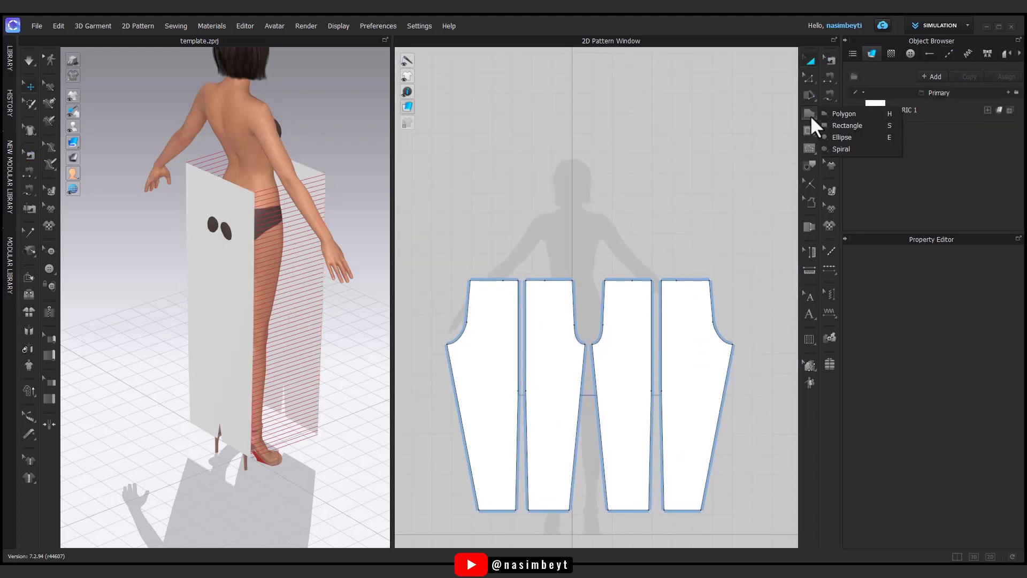
left_click(839, 126)
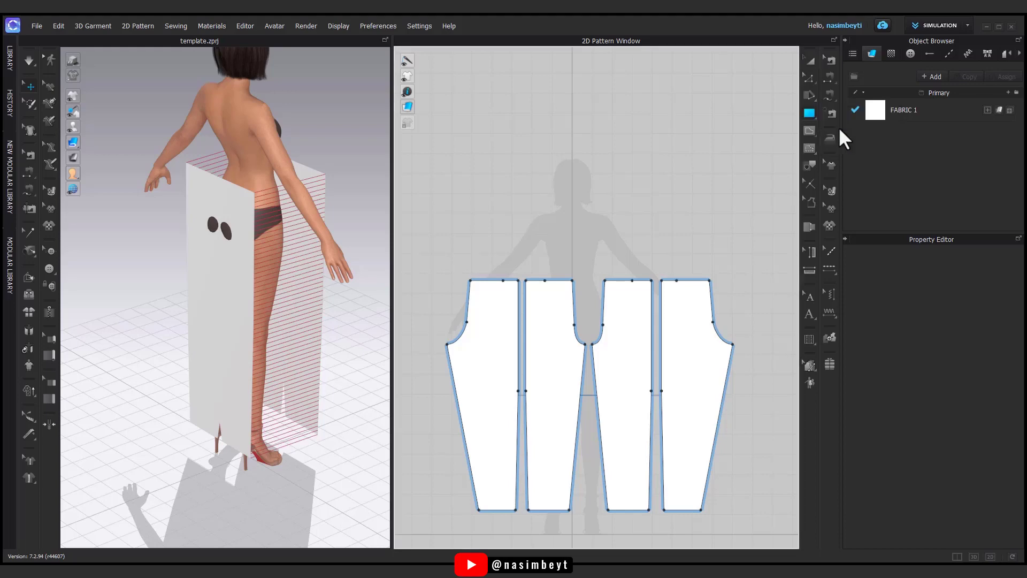
scroll(592, 264, "up", 5)
left_click_drag(513, 239, 650, 252)
key("0")
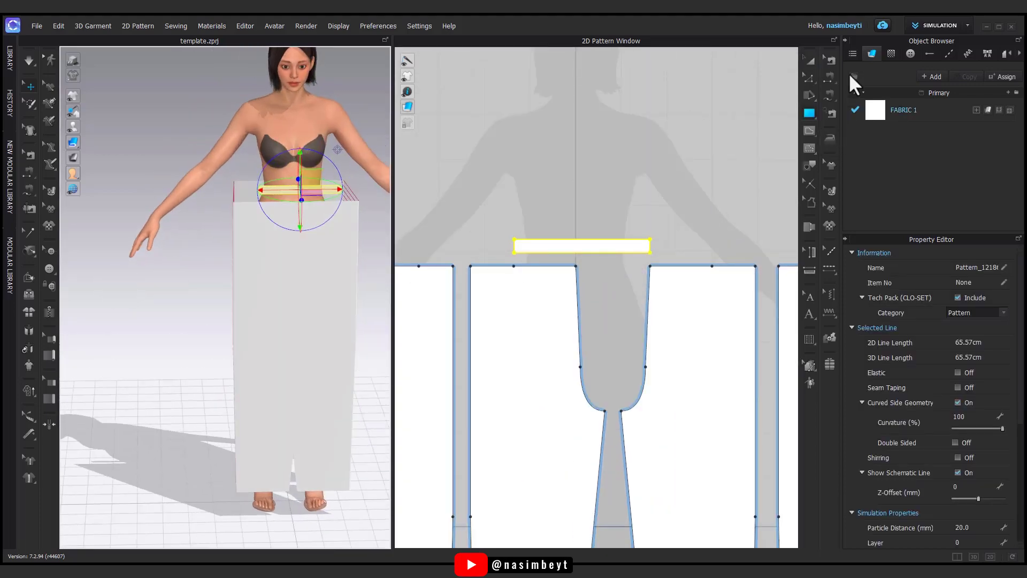
left_click(811, 61)
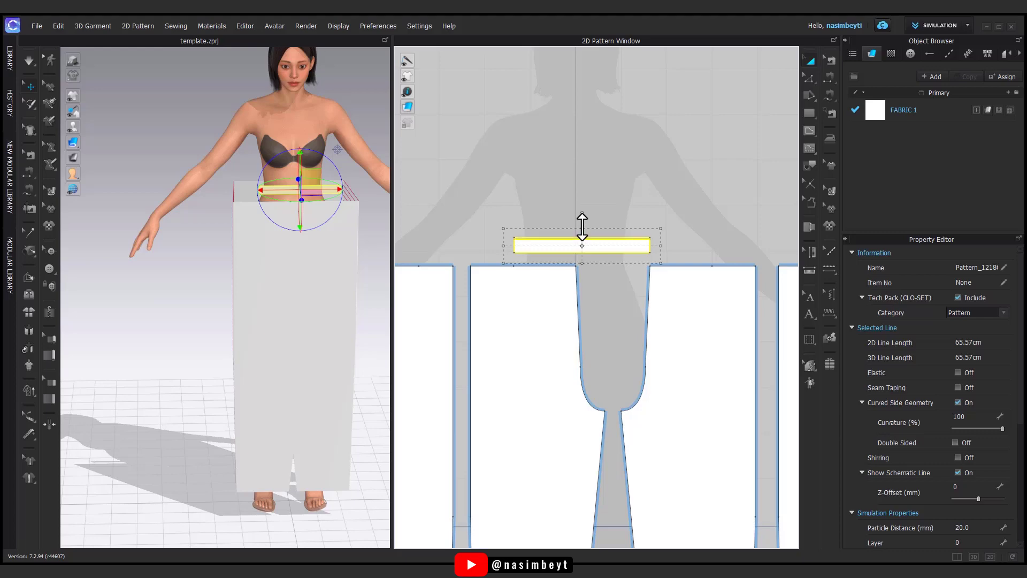
Paste a second waistband rectangle beside it and position the strips at the avatar's waist.
right_click(583, 288)
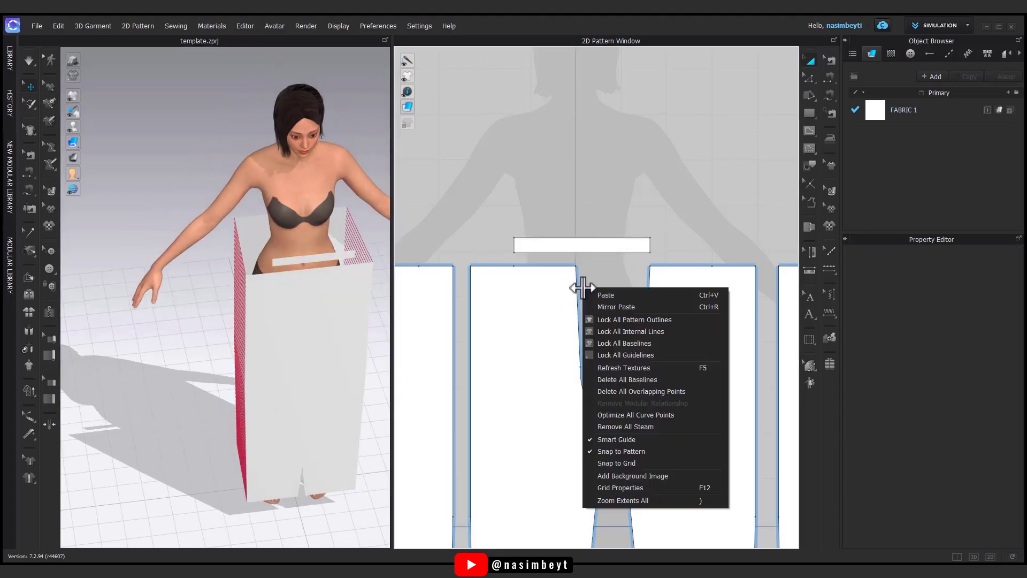
left_click(601, 246)
left_click_drag(602, 246, 669, 238)
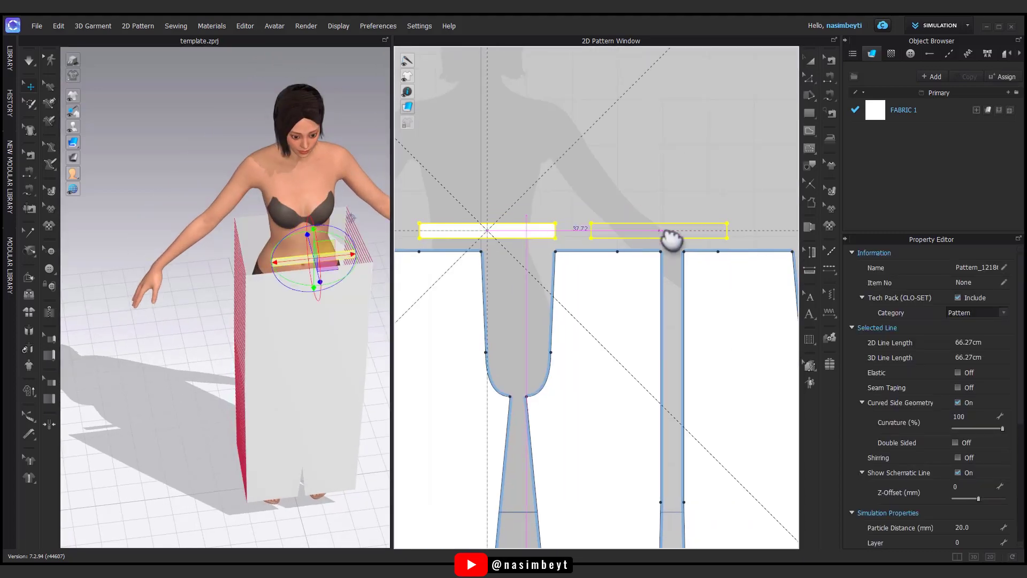
right_click_drag(339, 305, 327, 275)
right_click_drag(355, 195, 337, 262)
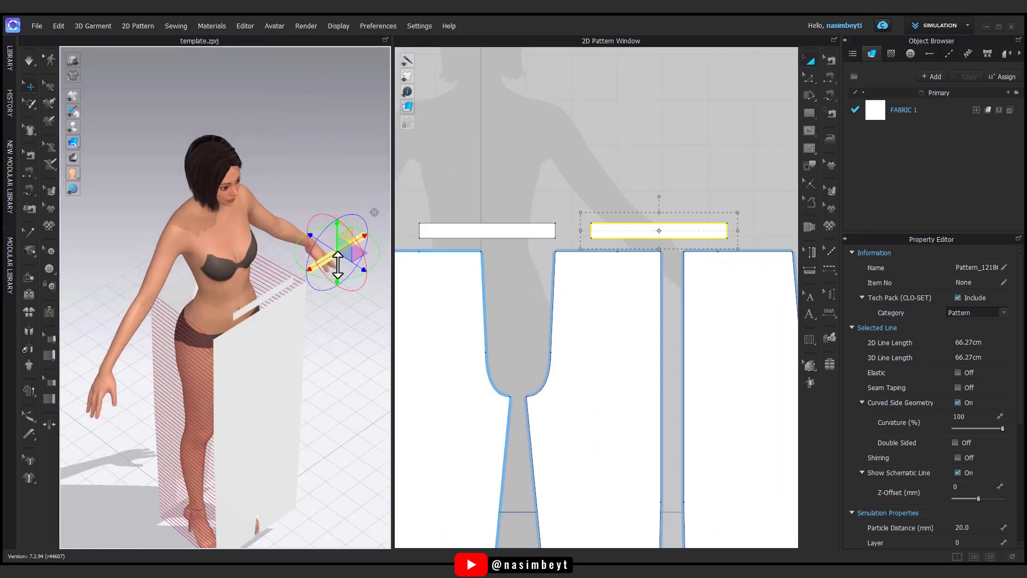
right_click_drag(293, 229, 261, 289)
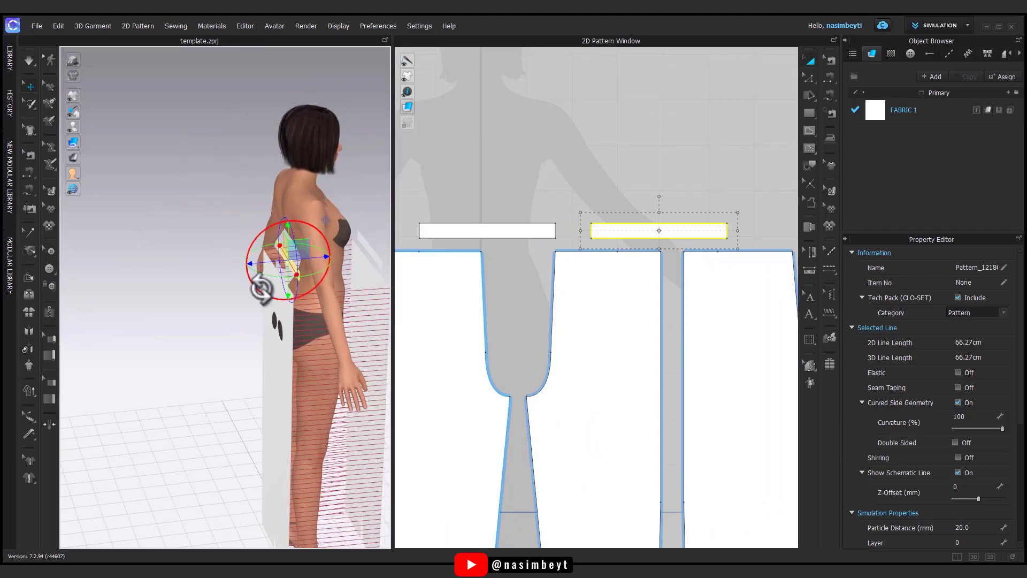
left_click(382, 265)
right_click_drag(383, 264, 323, 273)
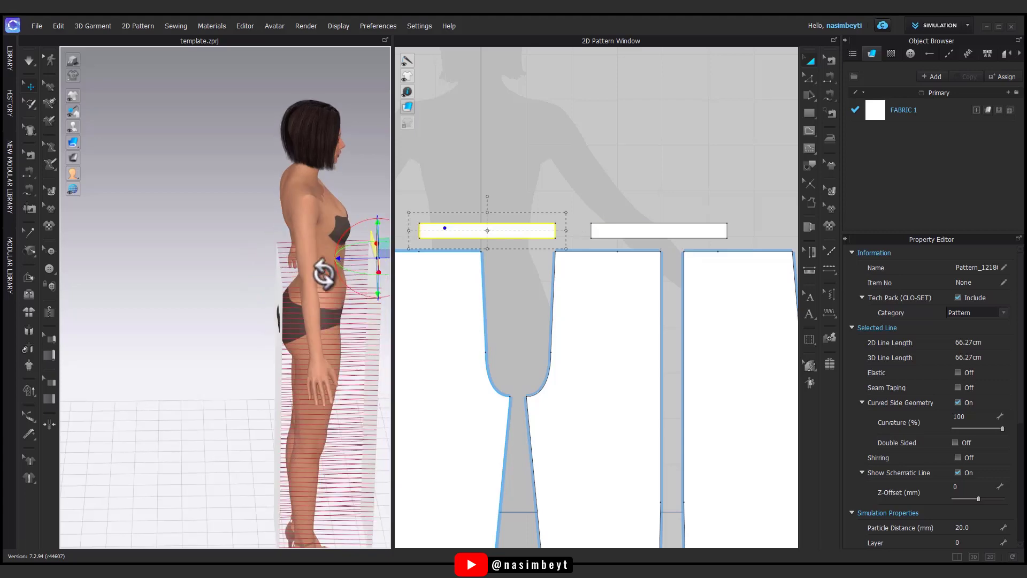
scroll(419, 287, "down", 5)
left_click(723, 351)
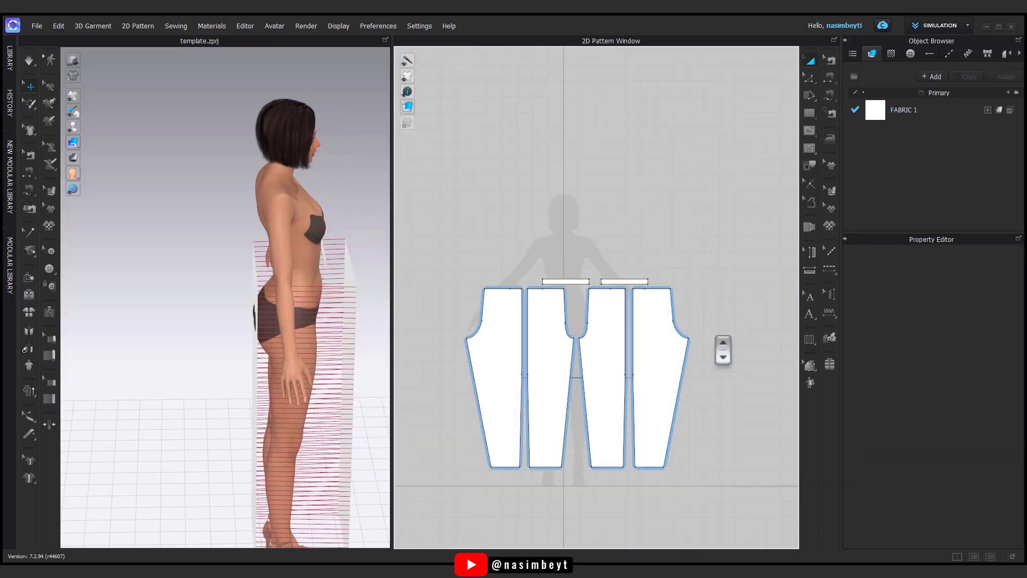
left_click_drag(460, 506, 720, 289)
Freeze the four pant pieces and sew the two waistband ends together.
right_click(672, 341)
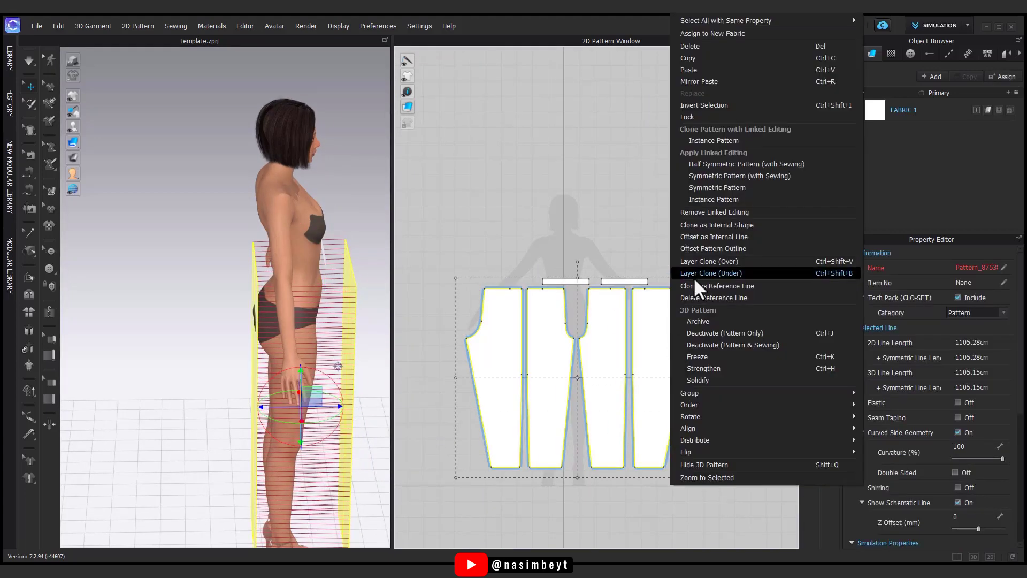
left_click(697, 356)
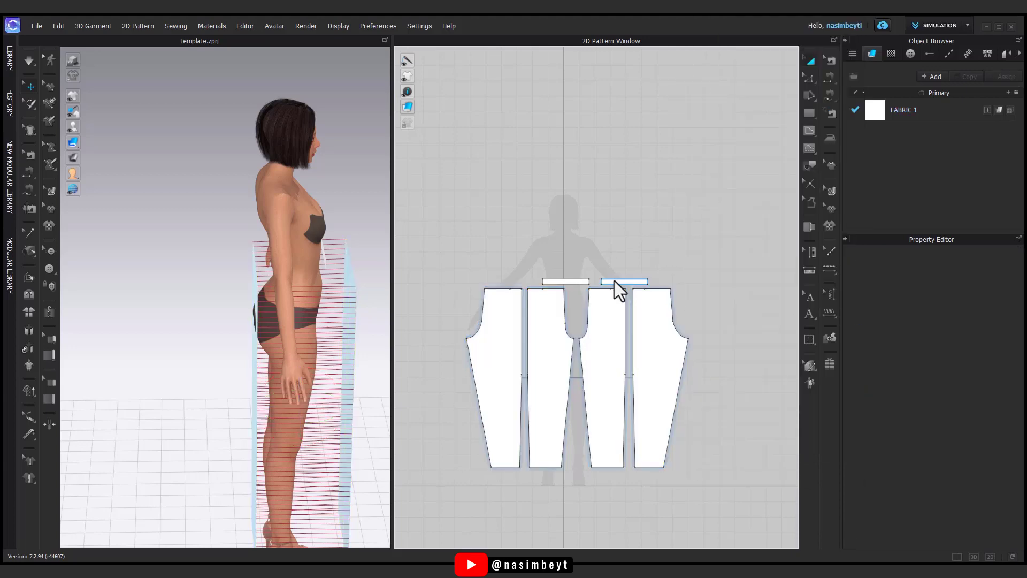
scroll(309, 291, "up", 5)
mouse_move(309, 291)
right_mouse_down()
mouse_move(254, 243)
mouse_move(355, 280)
mouse_move(321, 291)
right_mouse_up()
left_click(313, 246)
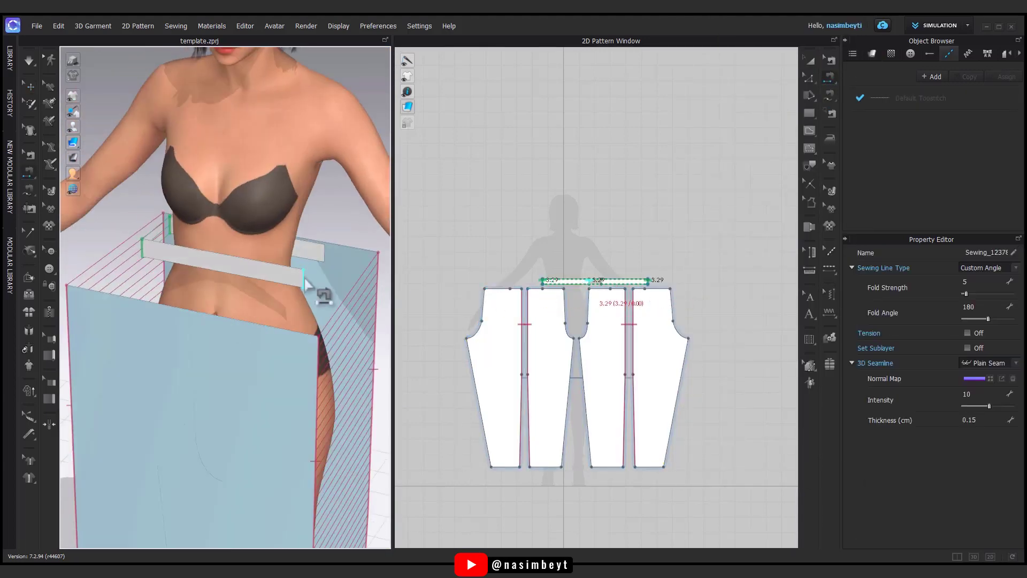
left_click(810, 61)
Shorten the waistband to 120.79 cm combined and rotate it snugly around the waist.
left_click(275, 317)
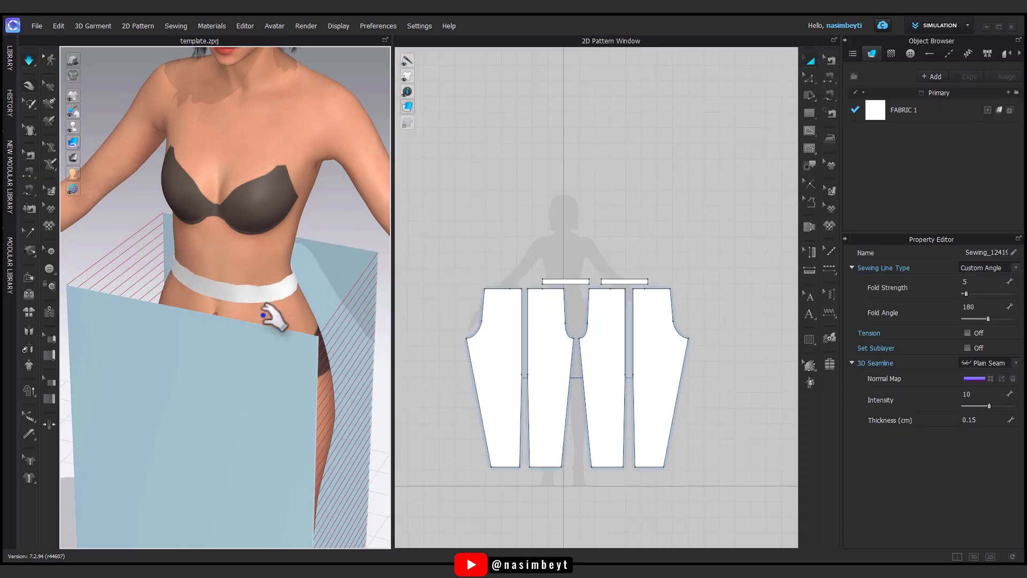
scroll(569, 287, "up", 3)
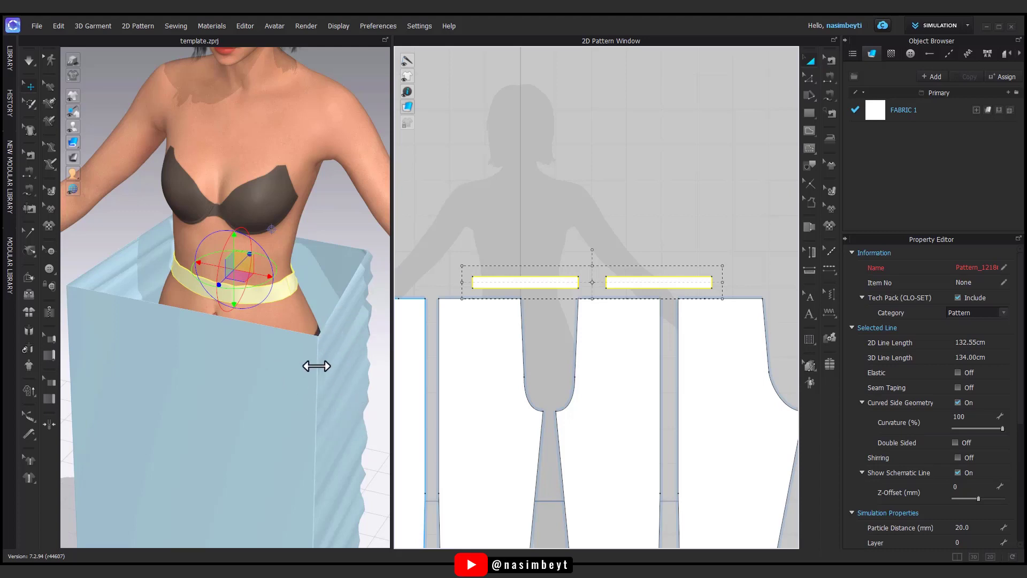
left_click_drag(701, 288, 690, 287)
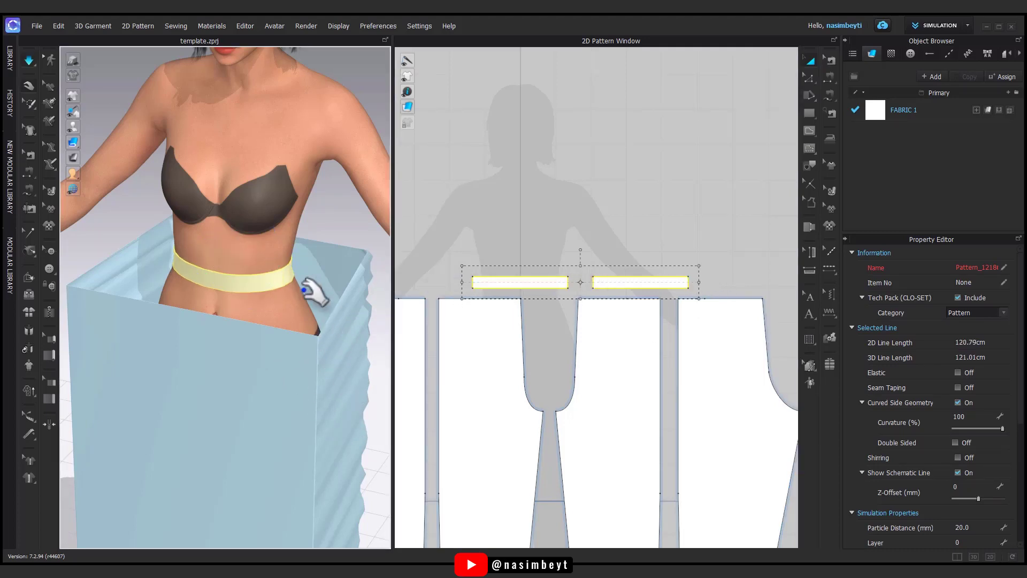
mouse_move(367, 280)
right_mouse_down()
mouse_move(287, 277)
mouse_move(426, 300)
right_mouse_up()
left_click_drag(218, 302, 156, 300)
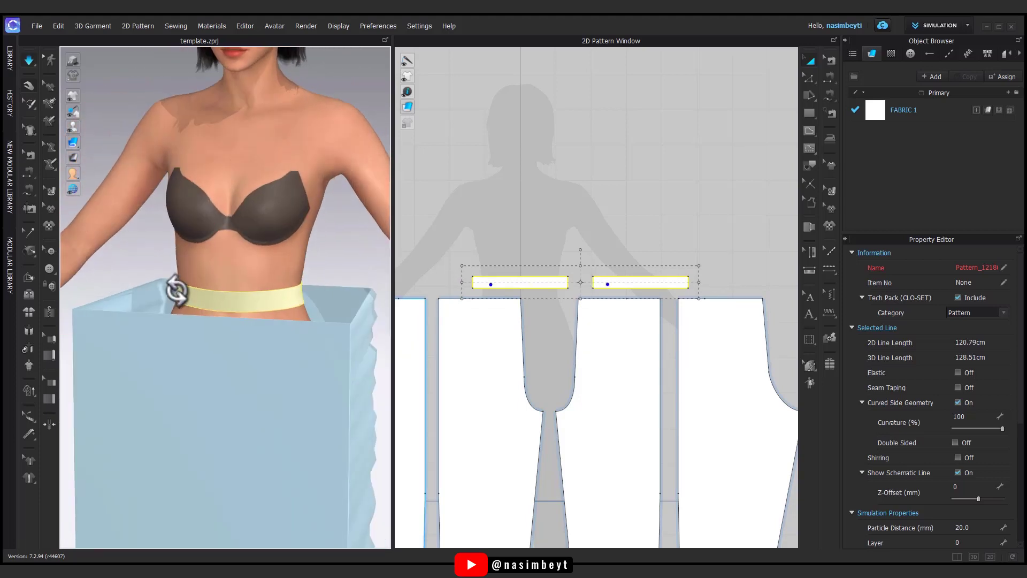
right_click_drag(156, 300, 271, 312)
Freeze the waistband, then box-select the four leg pieces and unfreeze them.
right_click(559, 282)
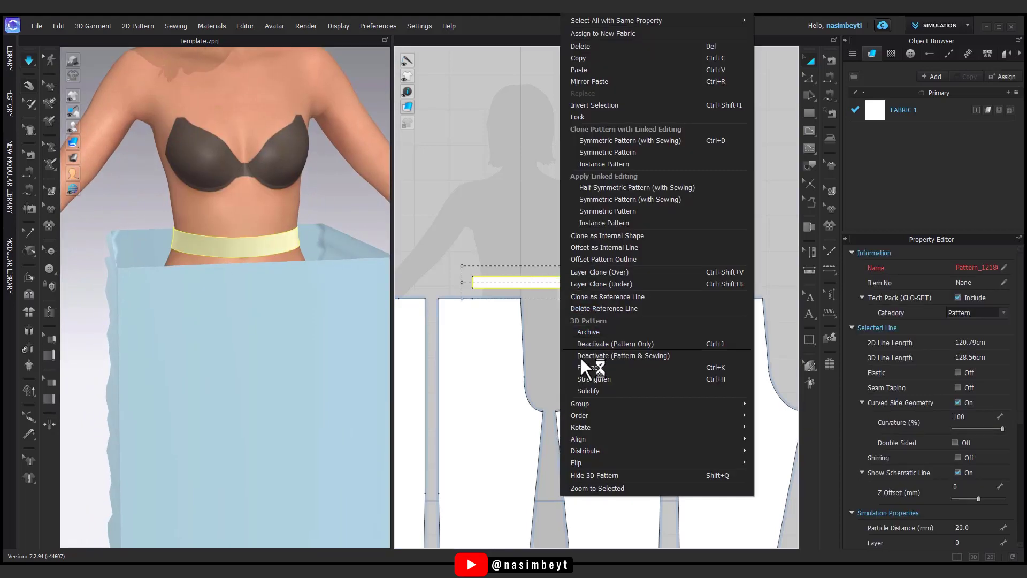
left_click(588, 367)
scroll(586, 409, "down", 3)
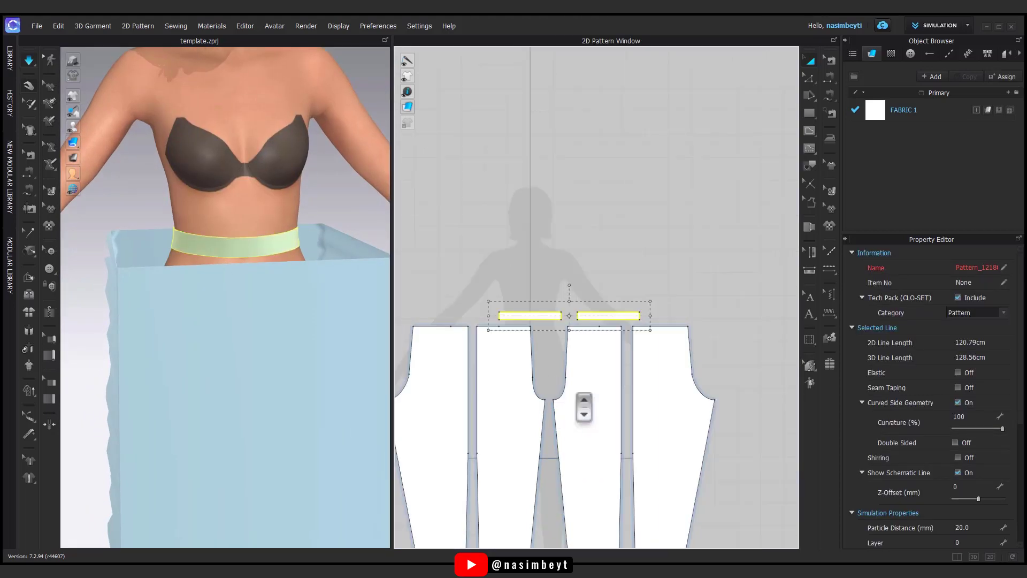
scroll(672, 214, "down", 2)
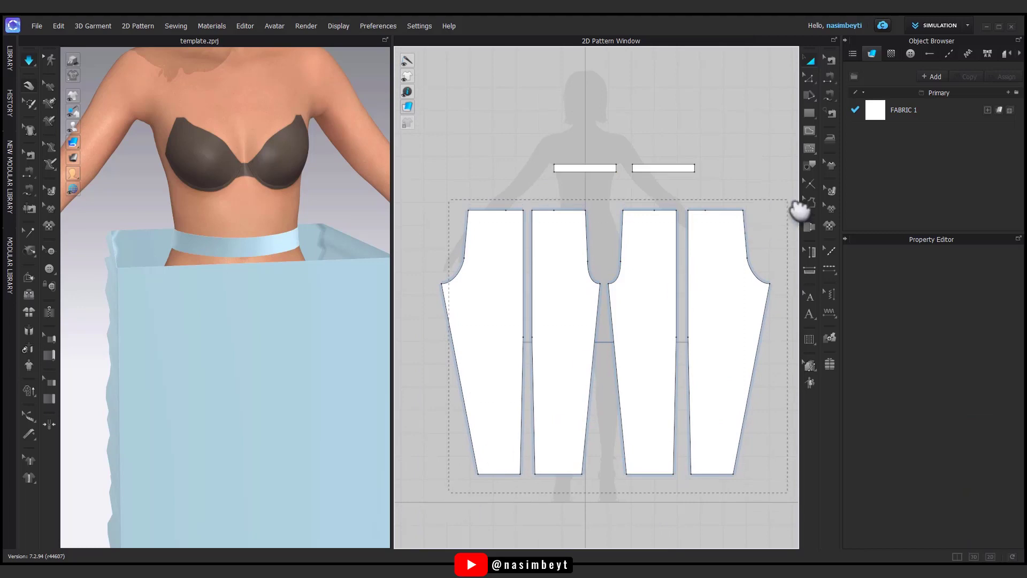
left_click_drag(800, 210, 493, 271)
right_click(489, 270)
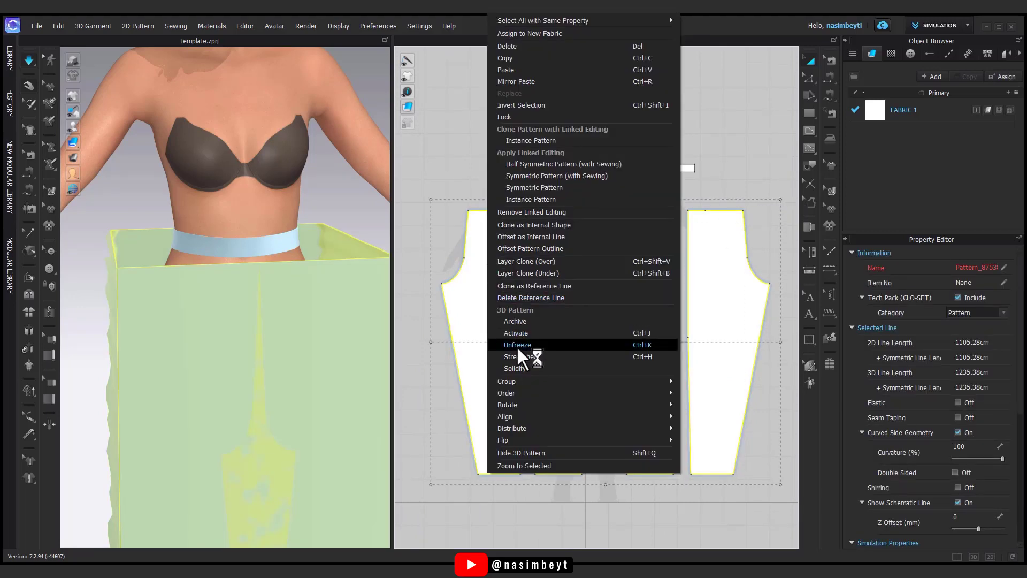
left_click(517, 345)
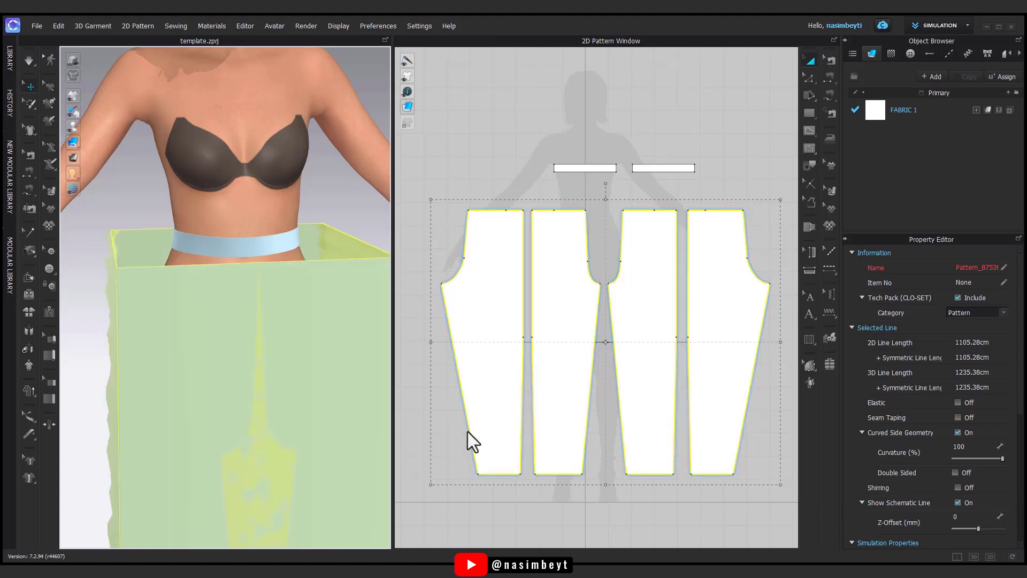
Sew the left waistband's lower edge to the top edges of both front pant pieces.
left_click(591, 156)
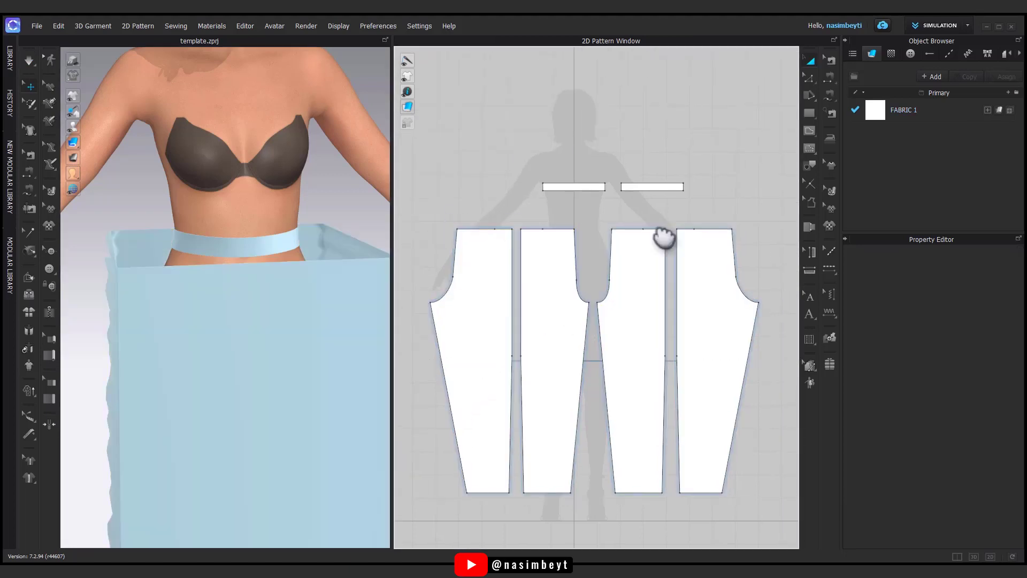
left_click(827, 94)
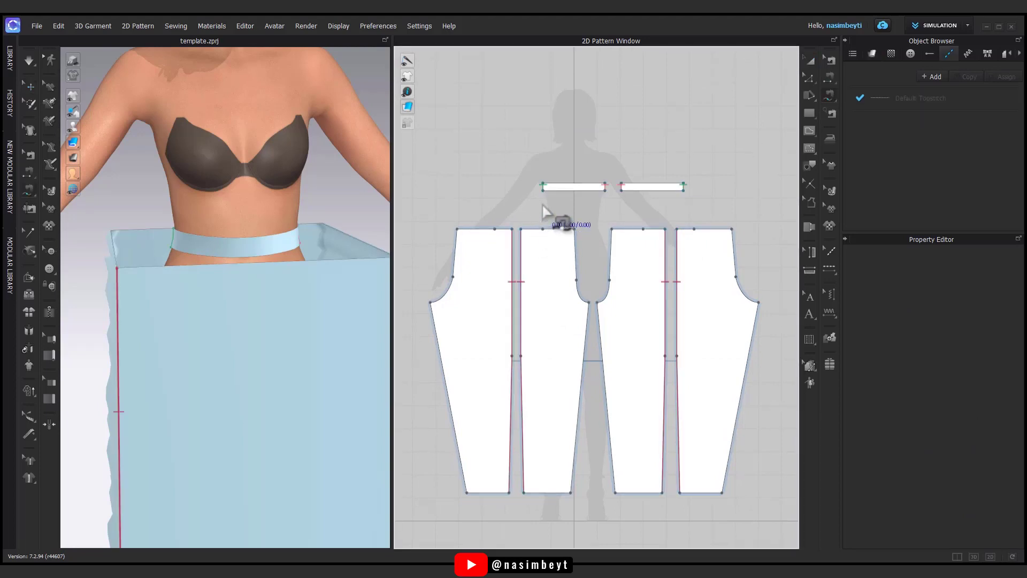
left_click(534, 239)
left_click(574, 230, "shift")
left_click(611, 230, "shift")
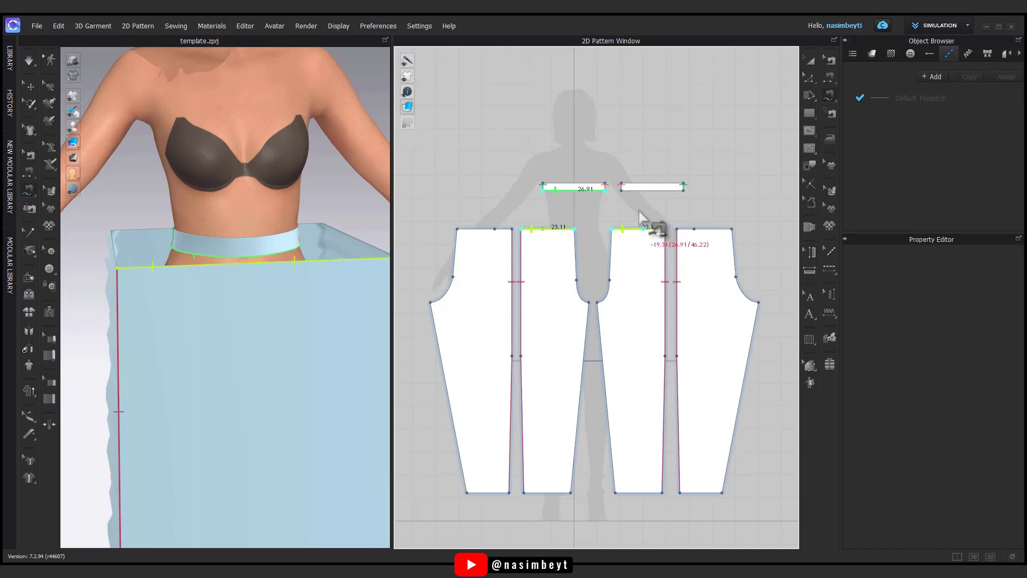
key("Return")
Sew the right waistband's lower edge to the top edges of the back pant pieces.
mouse_move(229, 303)
right_mouse_down()
mouse_move(337, 310)
mouse_move(383, 335)
right_mouse_up()
left_click(677, 230)
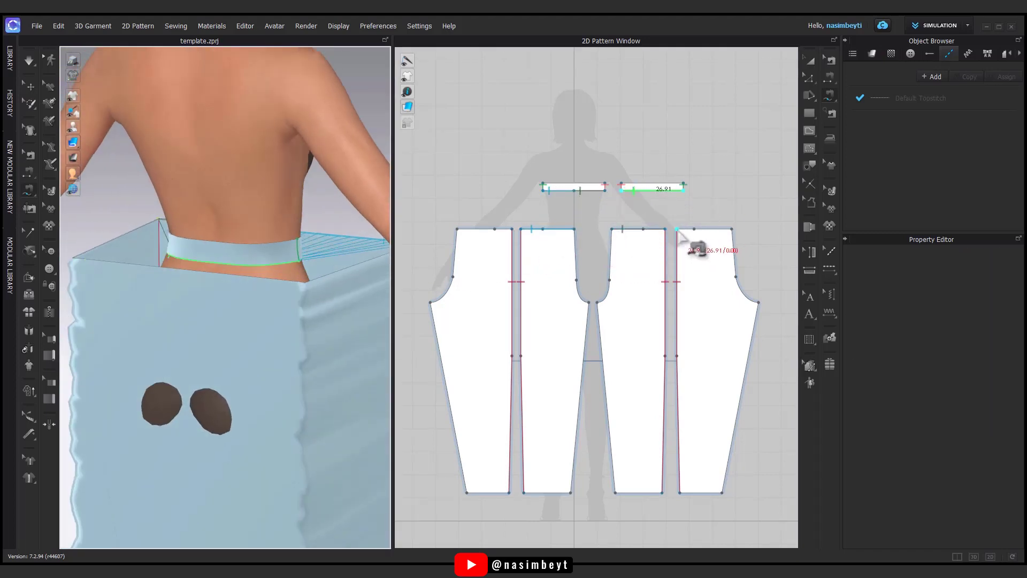
left_click(456, 230)
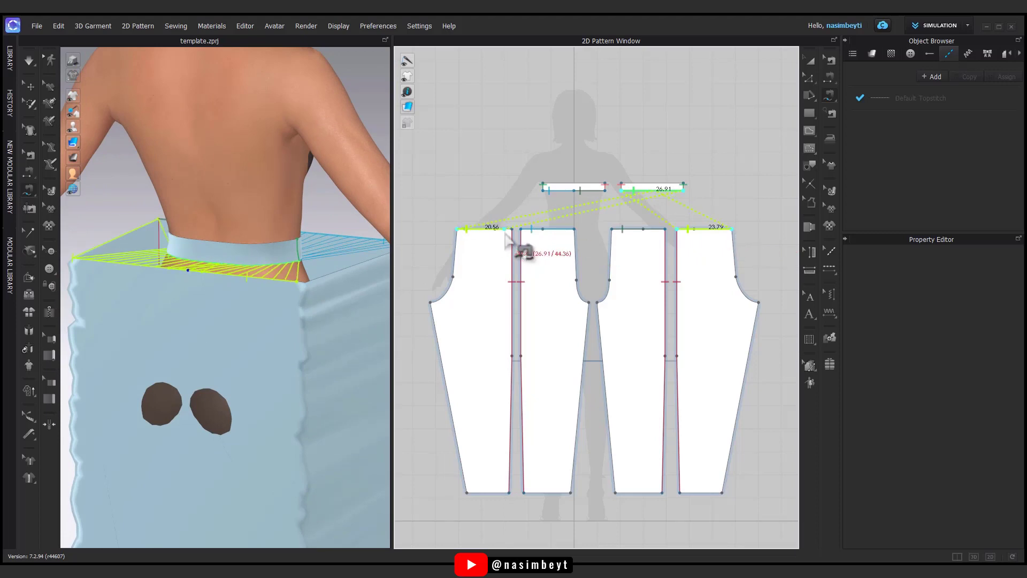
left_click(514, 230)
Select all four pant pieces and unfreeze them so they drape.
left_click(637, 317)
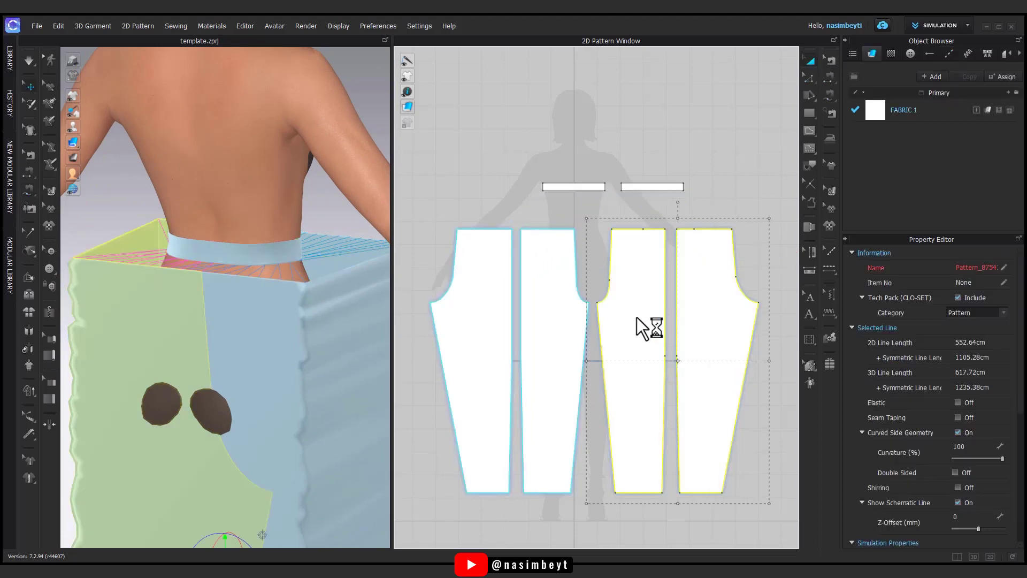
left_click(502, 320, "shift")
right_click(501, 320)
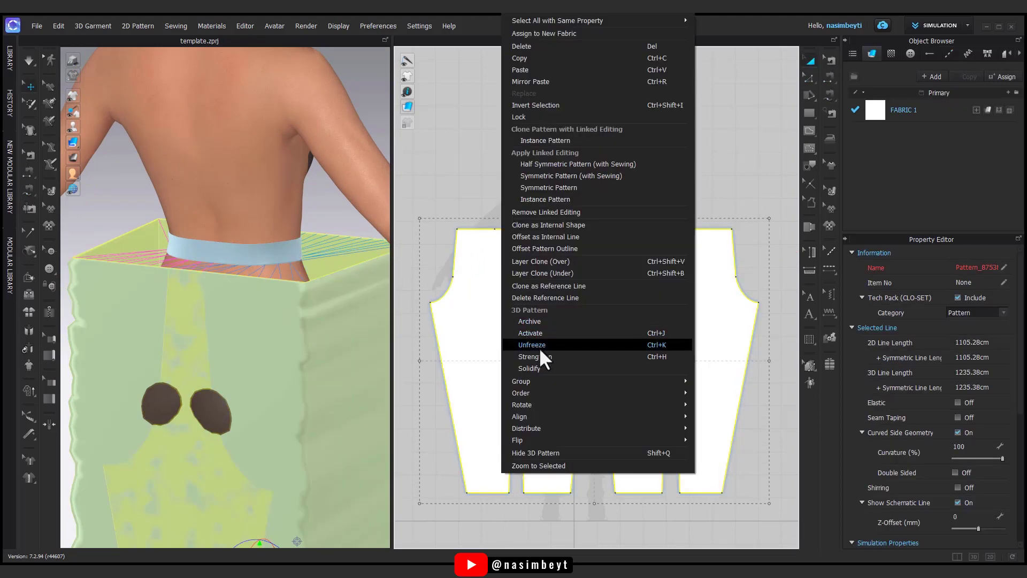
left_click(539, 348)
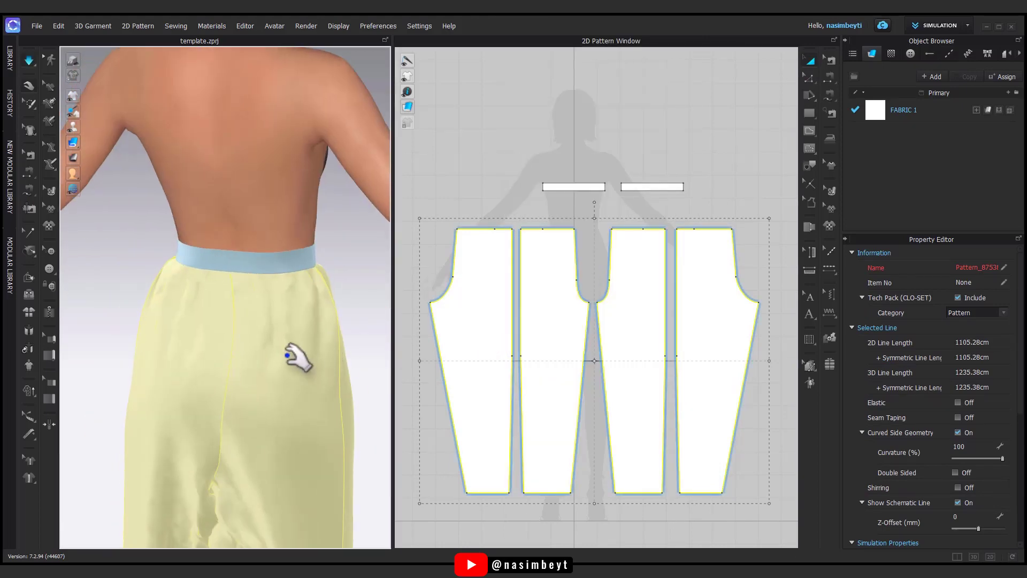
Pin and tug the trouser fabric at the back while it simulates.
left_click(173, 284)
left_click(252, 284)
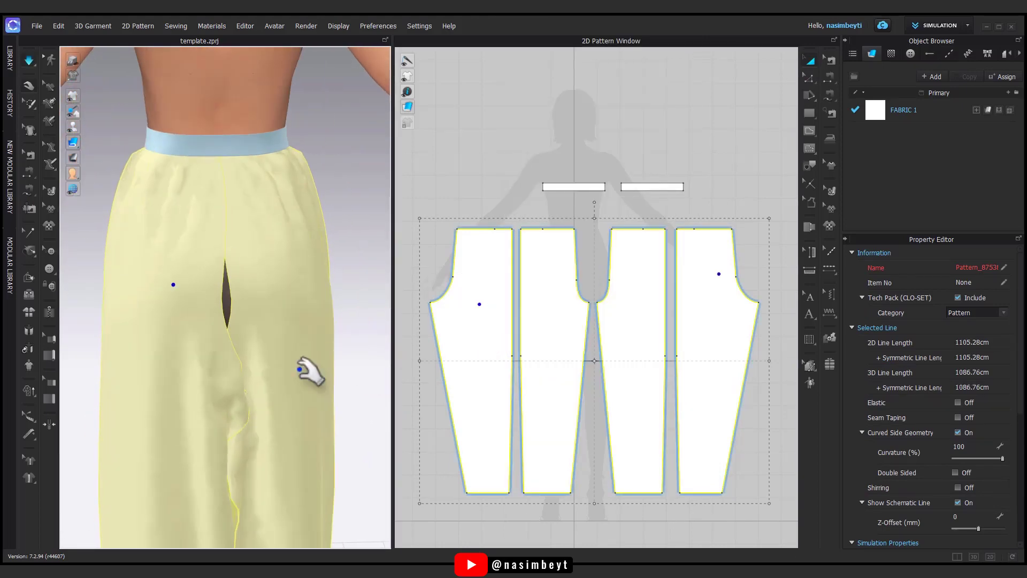
left_click(223, 418)
left_click(319, 271)
Pull the trouser back up to close the split and shift the middle pieces' top corners.
left_click(272, 333)
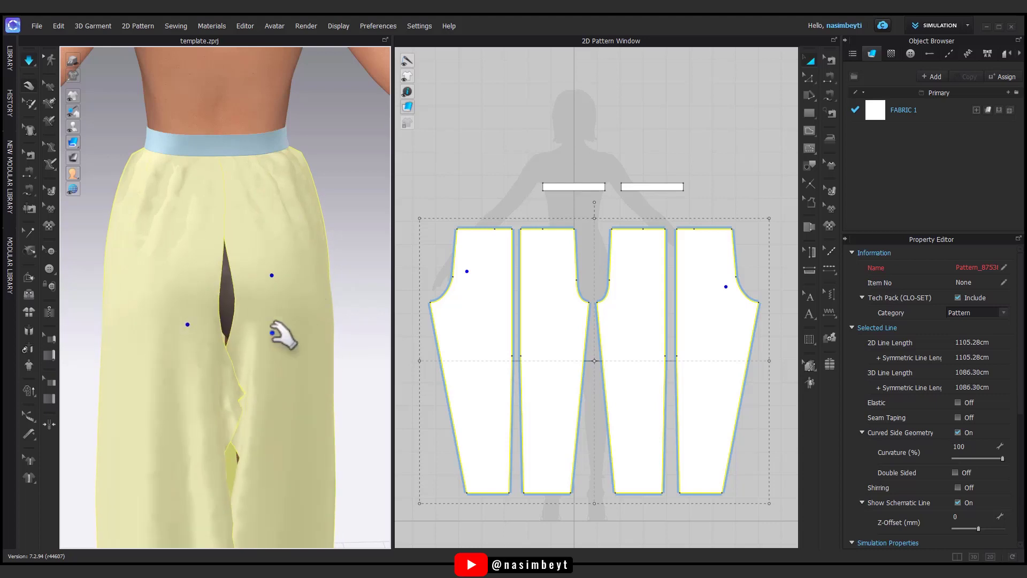
mouse_move(273, 333)
left_mouse_down()
mouse_move(305, 271)
mouse_move(279, 234)
mouse_move(282, 142)
left_mouse_up()
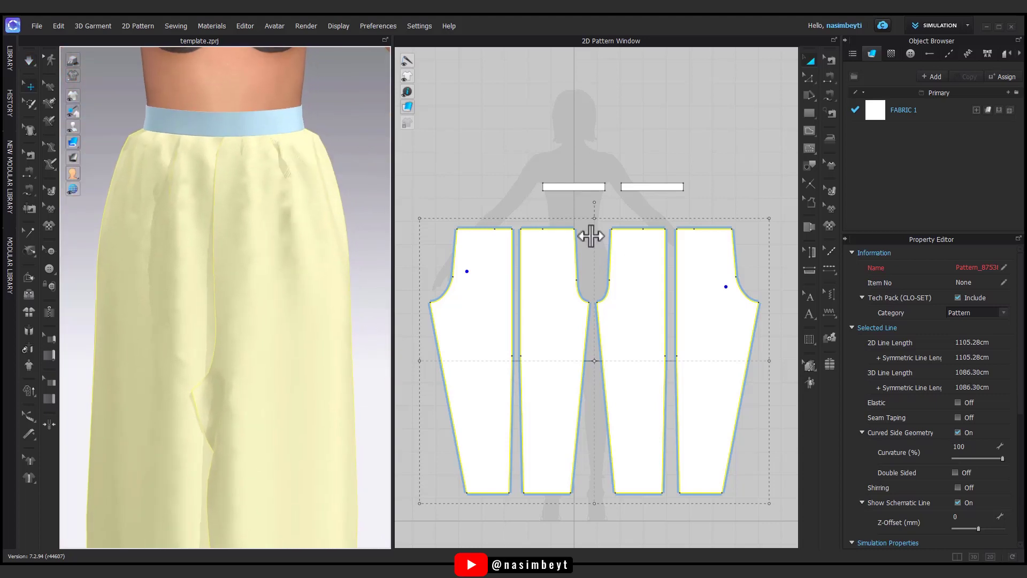
left_click(810, 80)
left_click(512, 230)
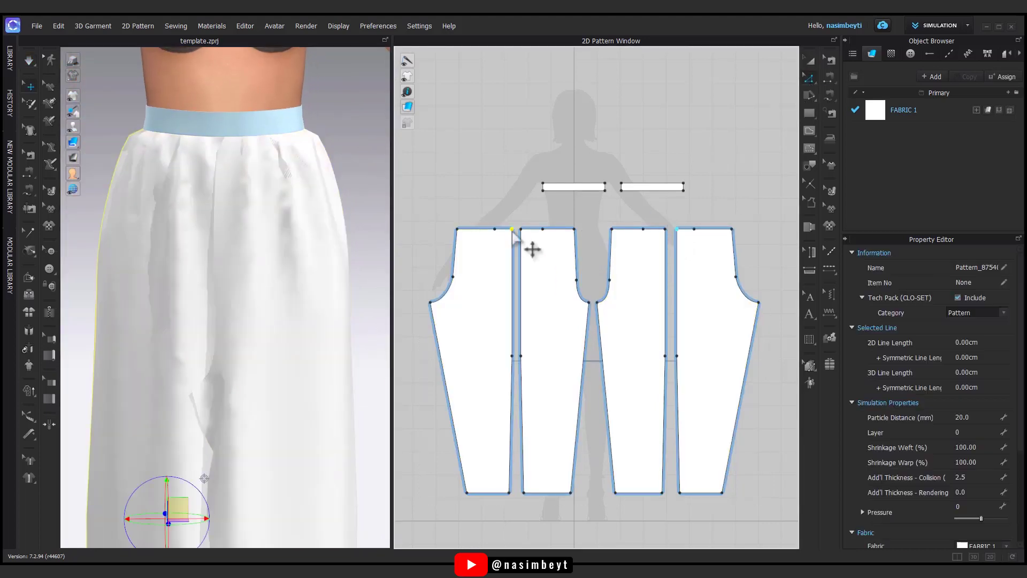
key("Left")
key("Left")
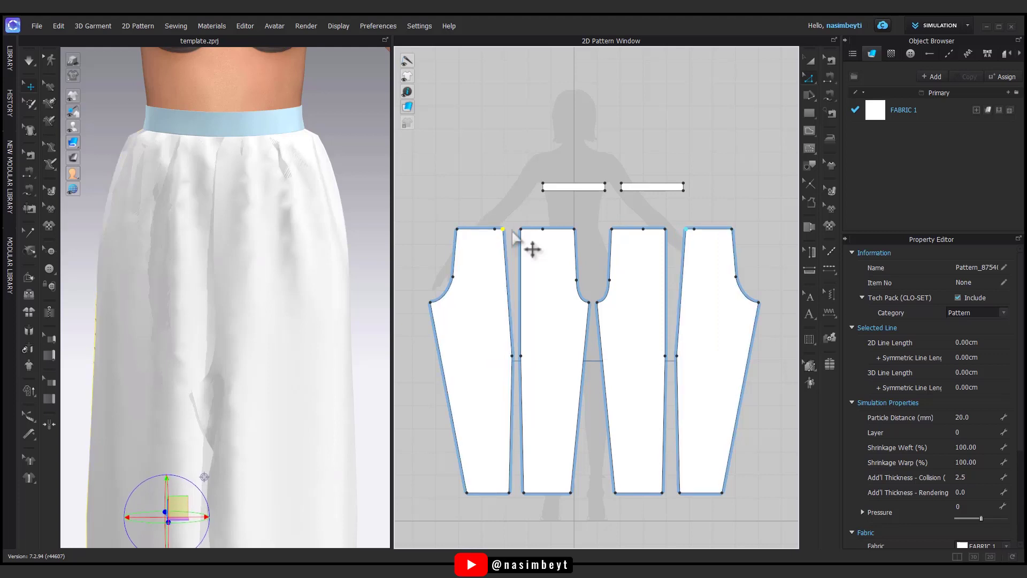
left_click_drag(513, 232, 523, 232)
Raise the inner-edge points of both middle trouser pieces.
left_click(519, 265)
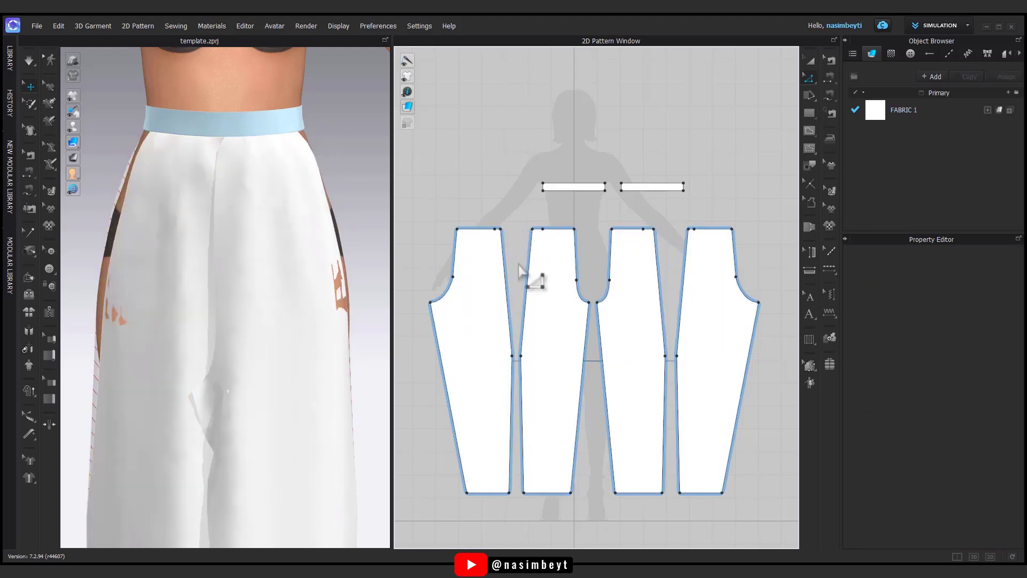
left_click_drag(532, 353, 545, 313)
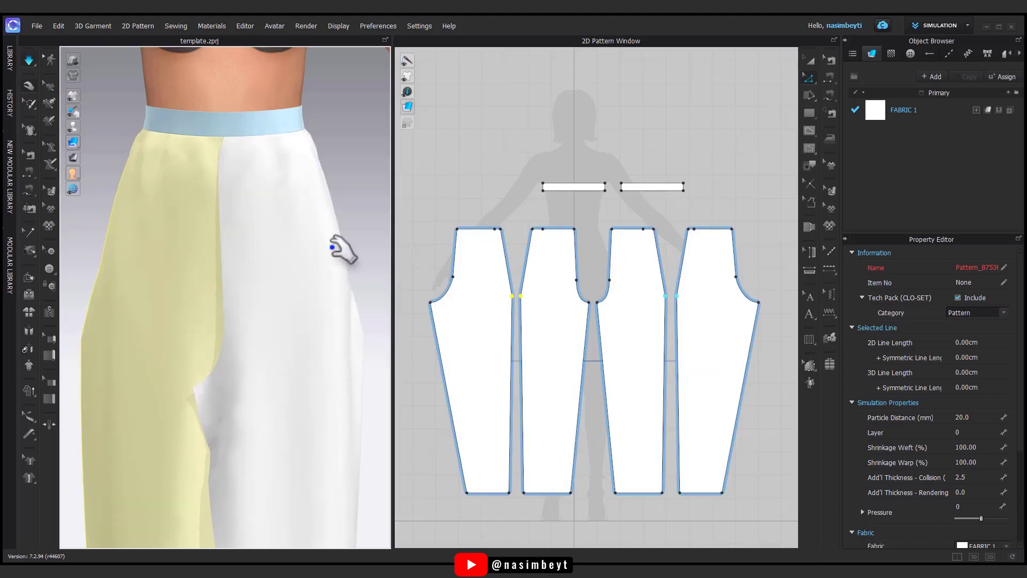
left_click(310, 239)
left_click(177, 261)
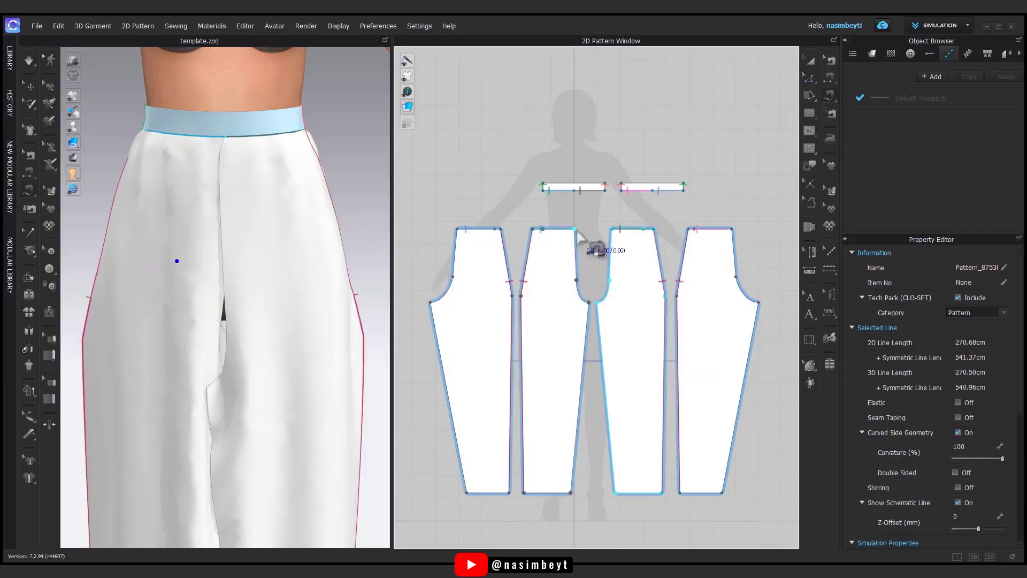
Topstitch the front crotch seam and orbit around the legs to inspect it.
left_click(615, 238)
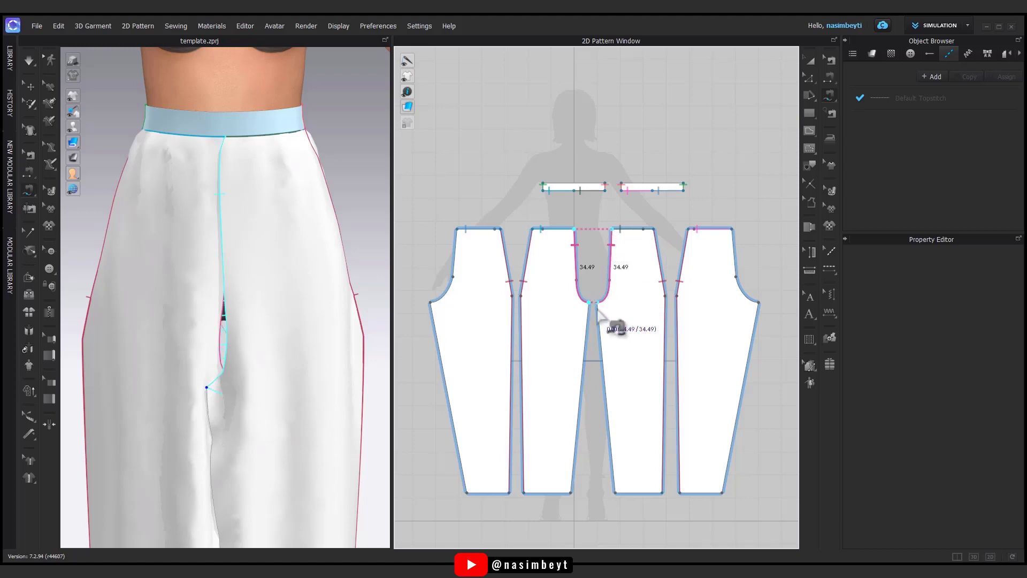
key("q")
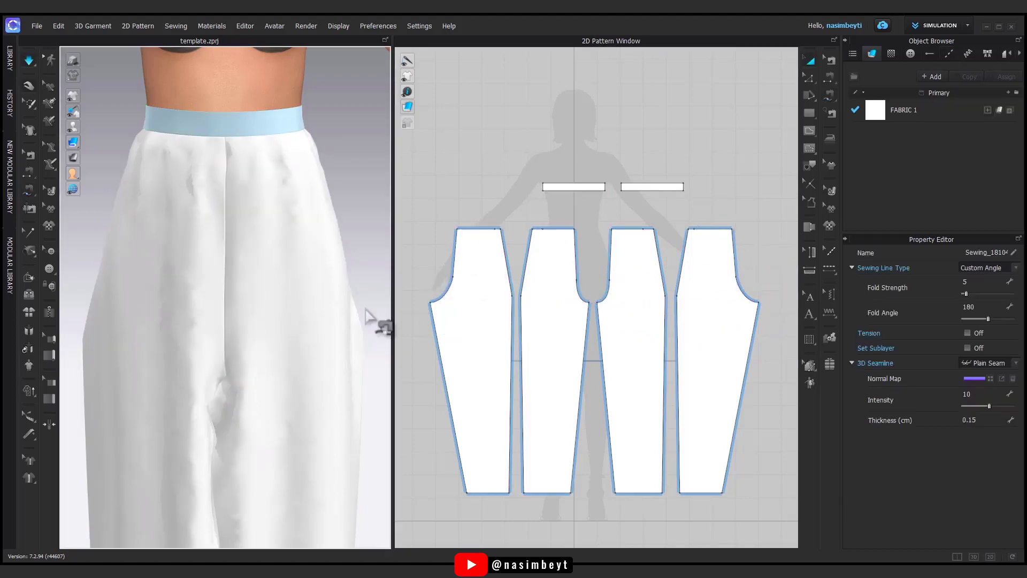
left_click(340, 367)
right_click_drag(340, 368, 305, 397)
scroll(219, 286, "up", 3)
scroll(210, 282, "down", 5)
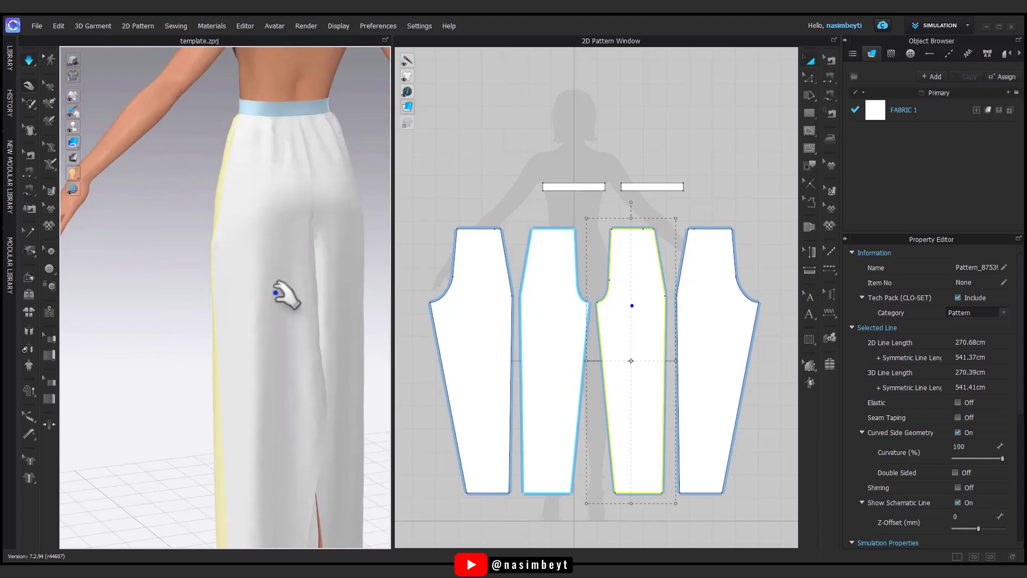
right_click_drag(287, 293, 229, 156)
left_click(229, 156)
left_click(332, 286)
scroll(276, 321, "down", 3)
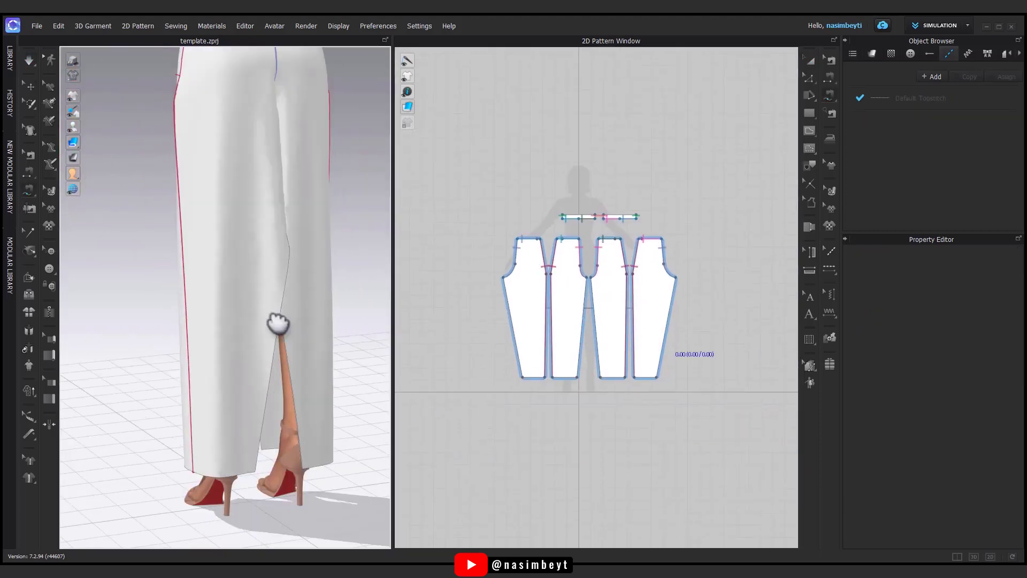
right_click_drag(275, 321, 241, 340)
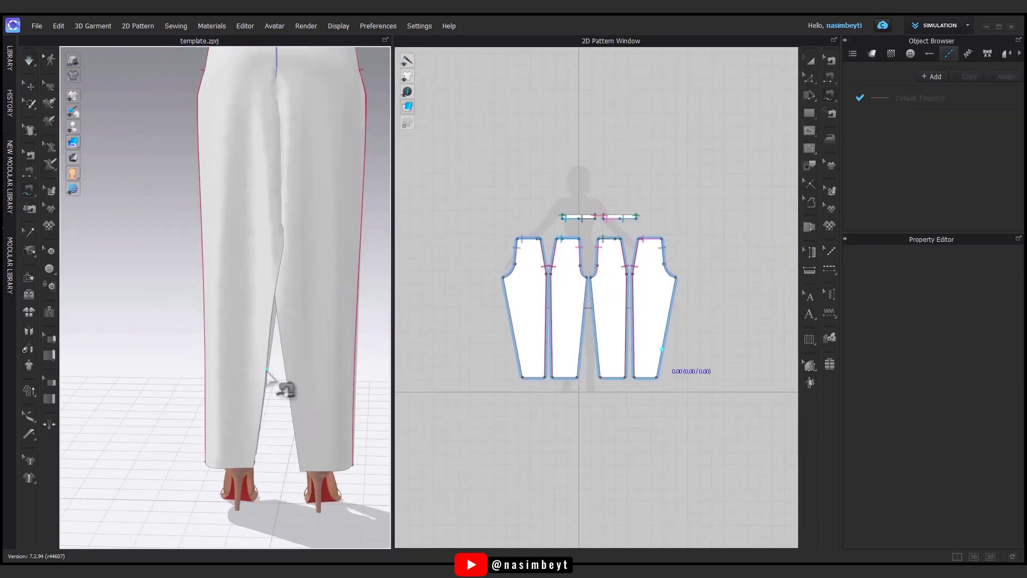
Check a trouser seam in Edit Sewing, then orbit the view down toward the feet.
left_click(829, 75)
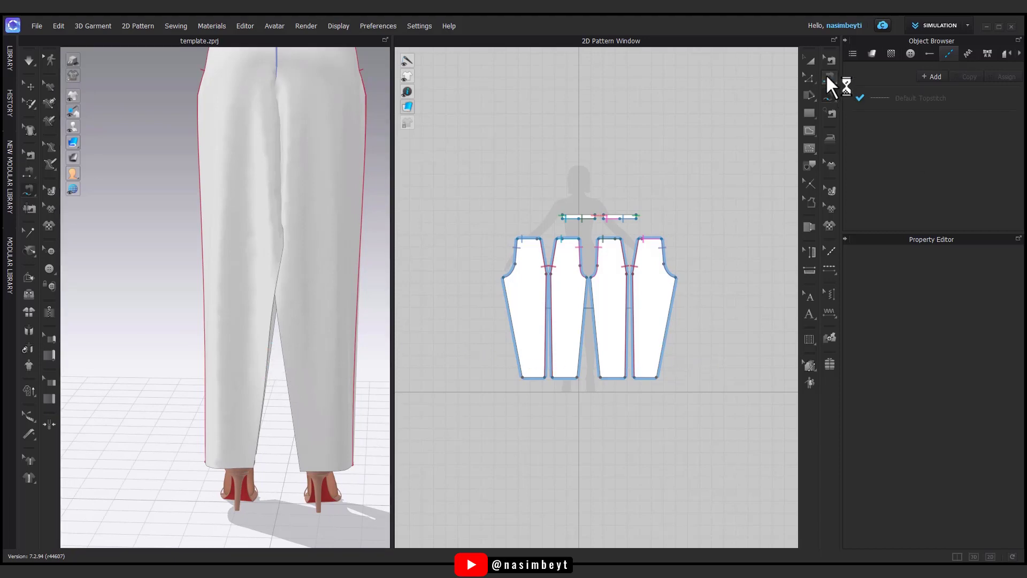
left_click(609, 348)
key("a")
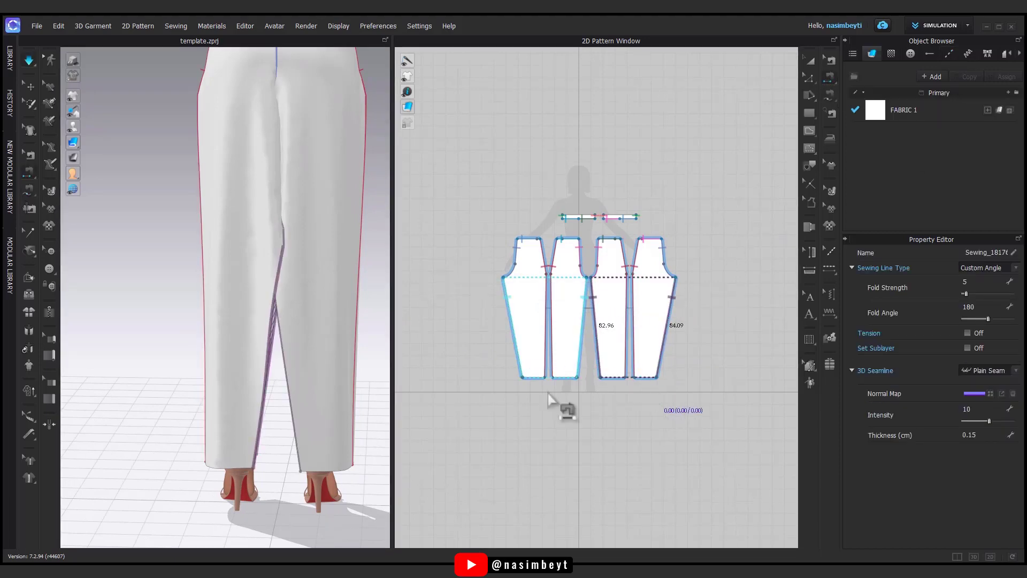
left_click(236, 409)
mouse_move(235, 410)
right_mouse_down()
mouse_move(344, 441)
mouse_move(395, 417)
right_mouse_up()
scroll(340, 431, "up", 5)
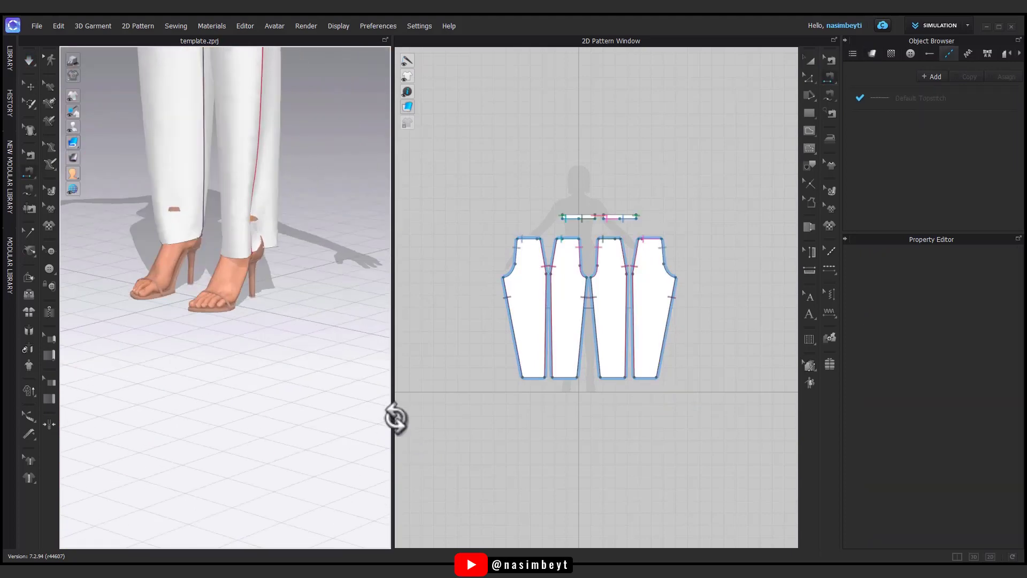
scroll(271, 447, "down", 5)
Check the avatar's skin offset value and view the trousers from behind.
key("a")
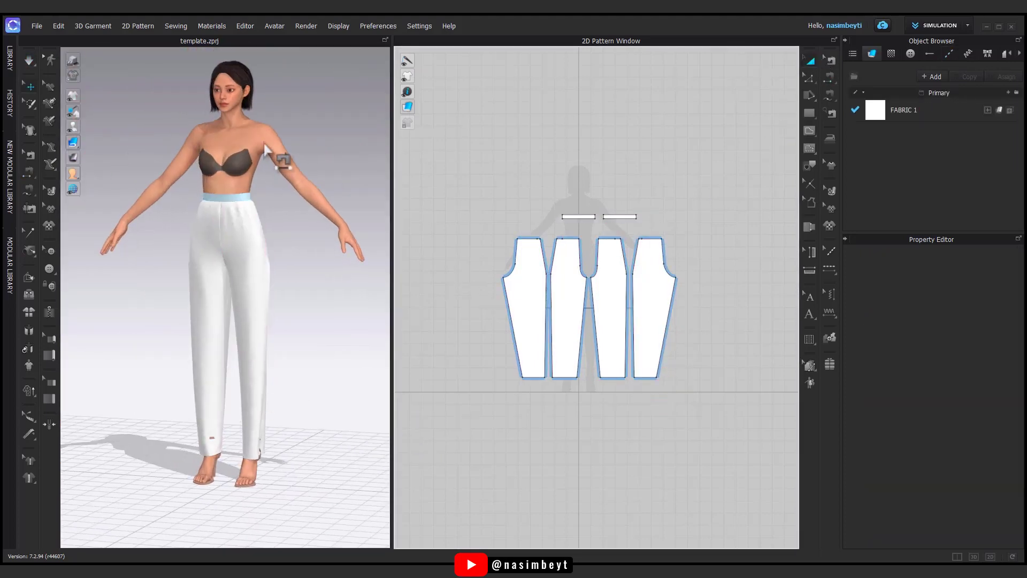
left_click(264, 145)
left_click(971, 372)
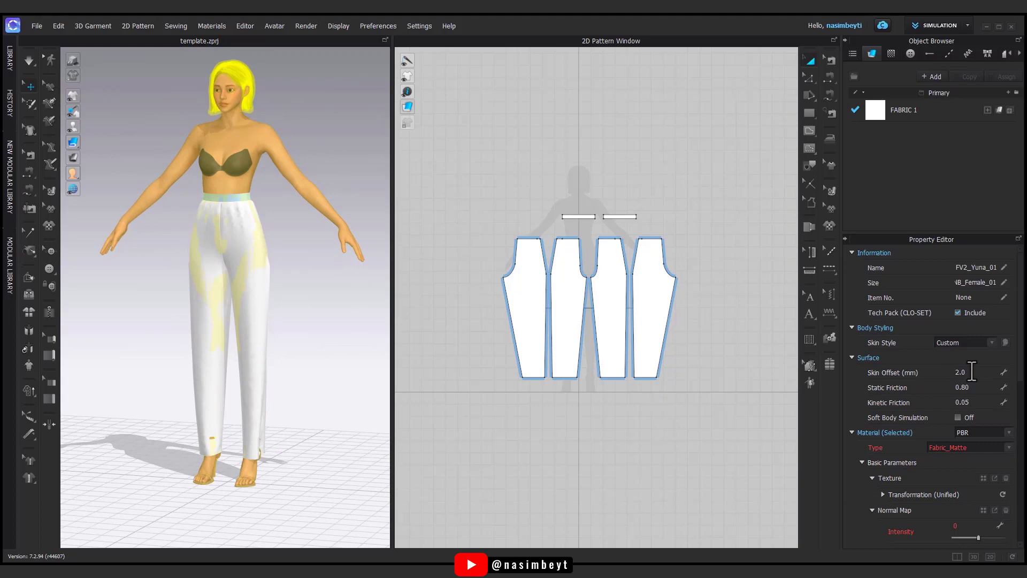
left_click(258, 420)
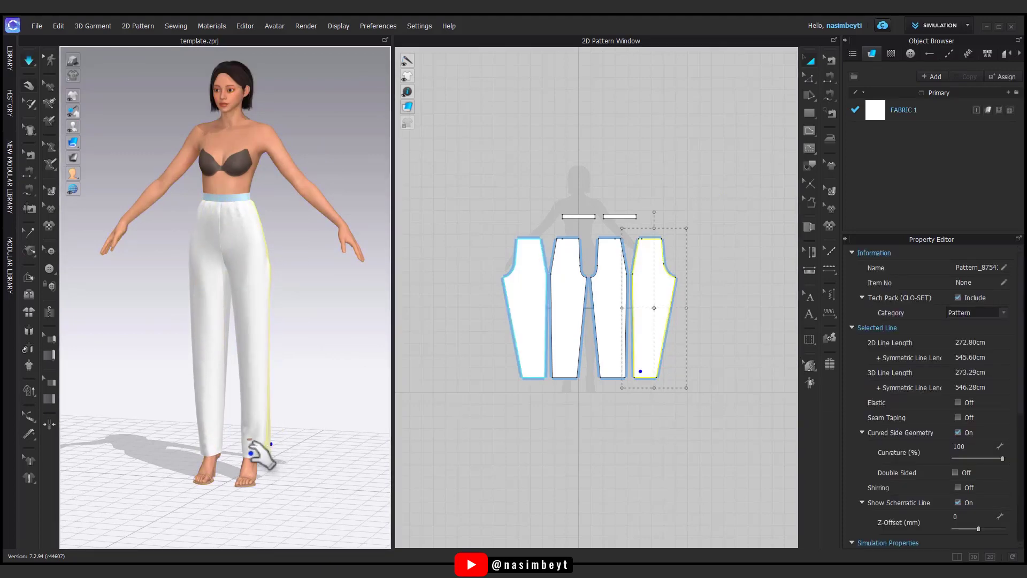
right_click_drag(262, 454, 452, 477)
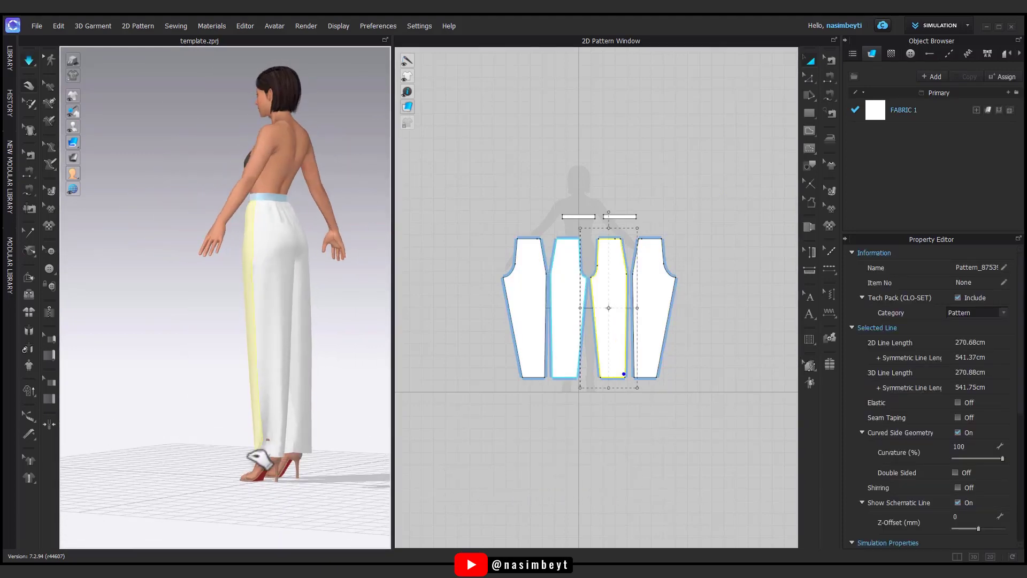
left_click(278, 454)
Reset the 3D view to front and show edge lengths on the trouser pattern pieces.
key("2")
left_click(332, 390)
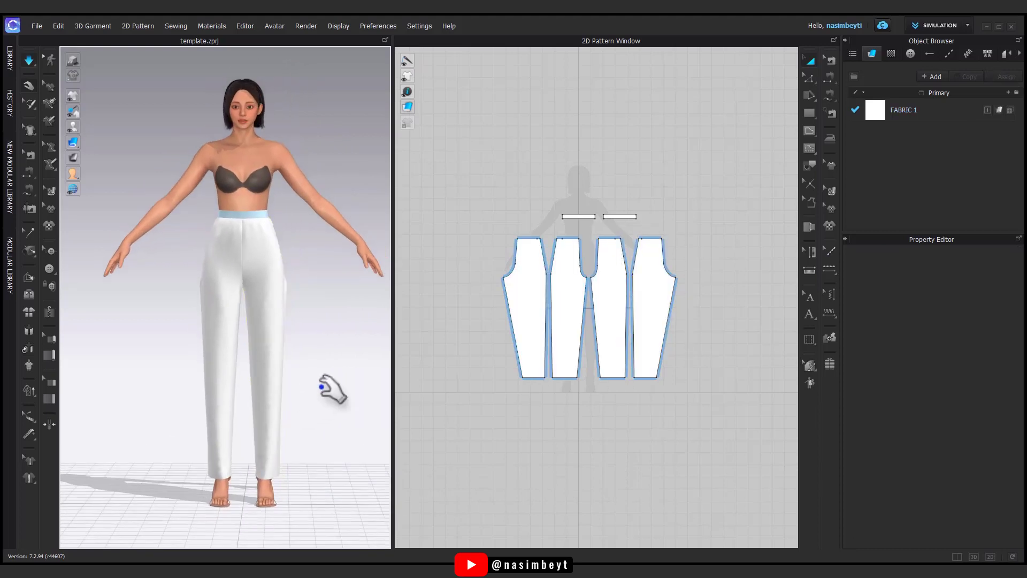
scroll(543, 321, "up", 2)
scroll(542, 324, "up", 2)
scroll(271, 248, "up", 3)
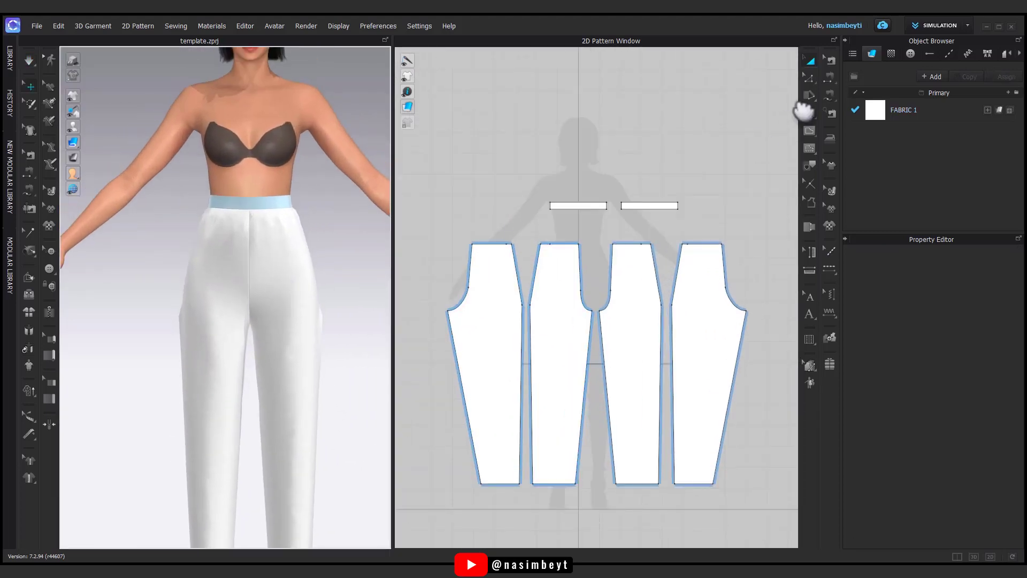
left_click(814, 74)
left_click(550, 321)
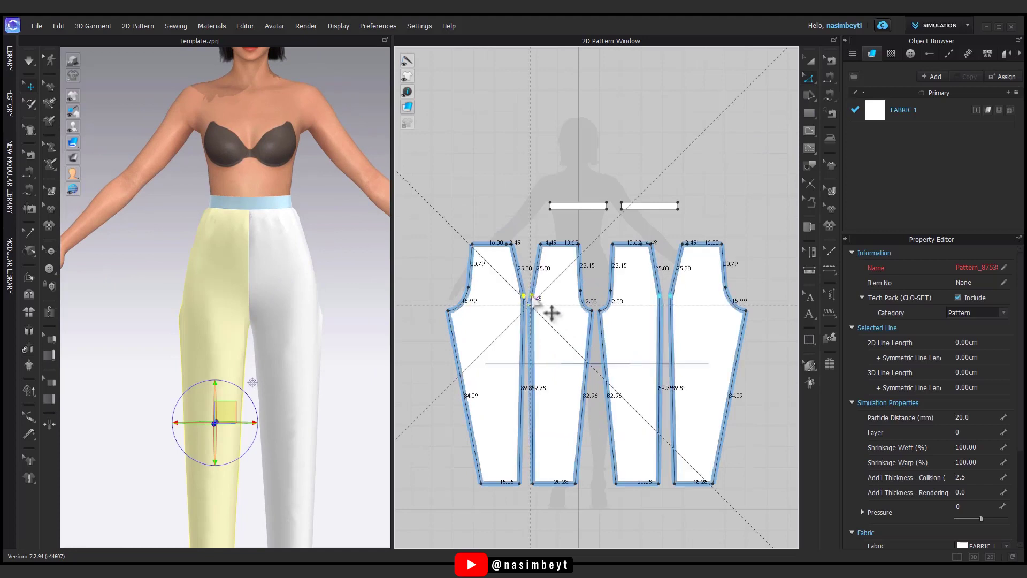
Smooth a curved edge on the second trouser piece.
left_click(811, 80)
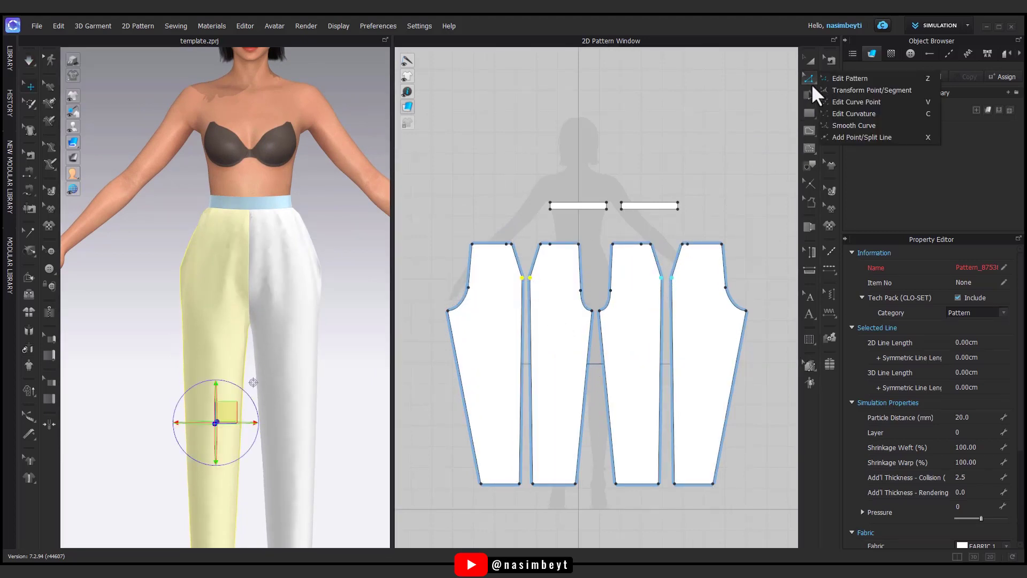
left_click(846, 128)
left_click(530, 288)
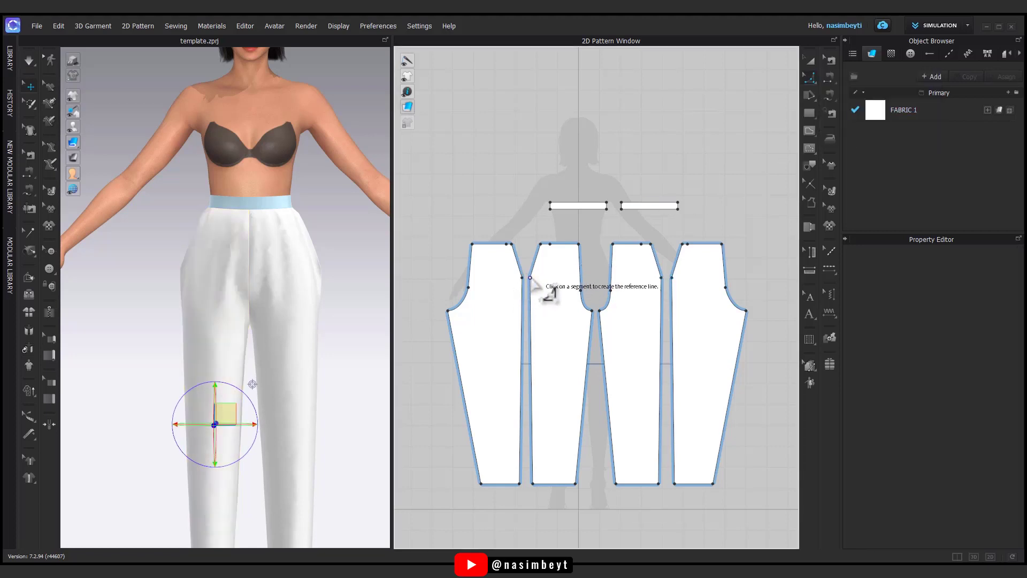
left_click(259, 291)
mouse_move(259, 291)
right_mouse_down()
mouse_move(161, 351)
mouse_move(394, 320)
right_mouse_up()
Move the top corners of the first and second trouser pieces inward and right.
left_click(808, 81)
scroll(518, 259, "up", 3)
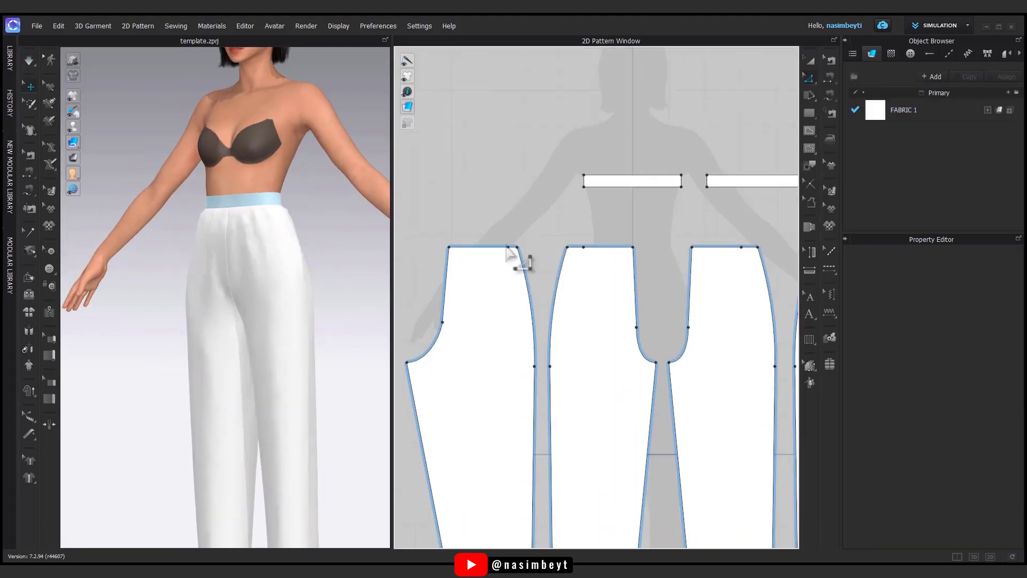
scroll(495, 249, "up", 1)
left_click(498, 234)
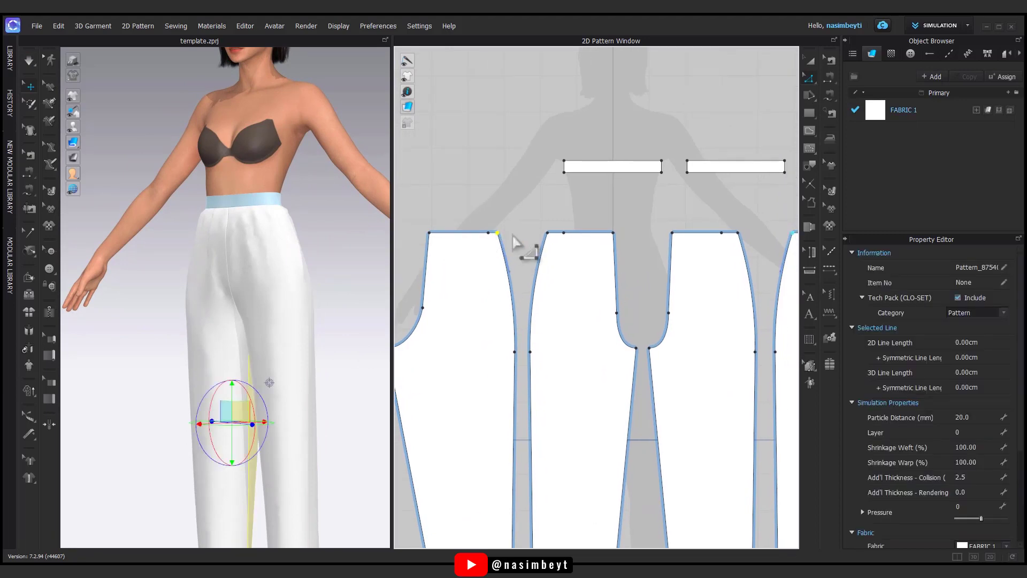
left_click(493, 233)
middle_click_drag(509, 224, 539, 225)
left_click_drag(461, 233, 469, 234)
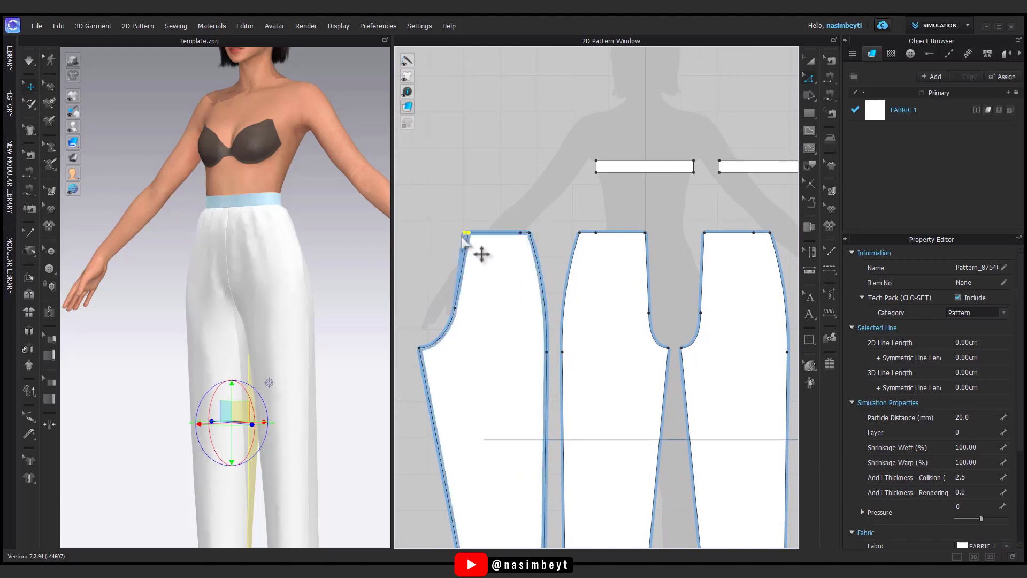
left_click_drag(579, 232, 587, 233)
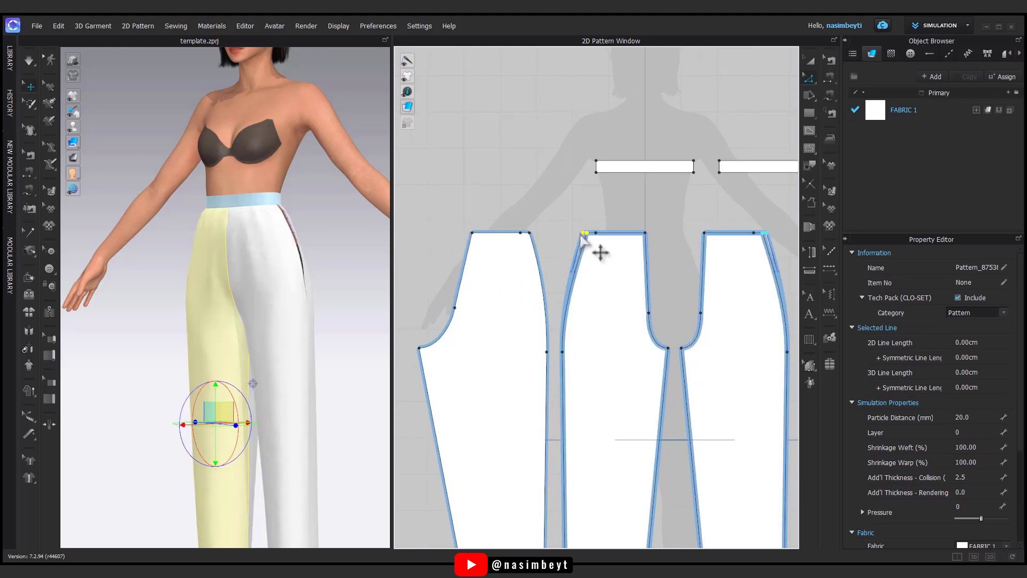
mouse_move(299, 267)
right_mouse_down()
mouse_move(271, 275)
mouse_move(428, 284)
mouse_move(344, 275)
mouse_move(355, 305)
right_mouse_up()
Frame all panels and select the top waist lines of all four panels.
scroll(570, 246, "down", 3)
right_click_drag(570, 247, 537, 254)
left_click(590, 231)
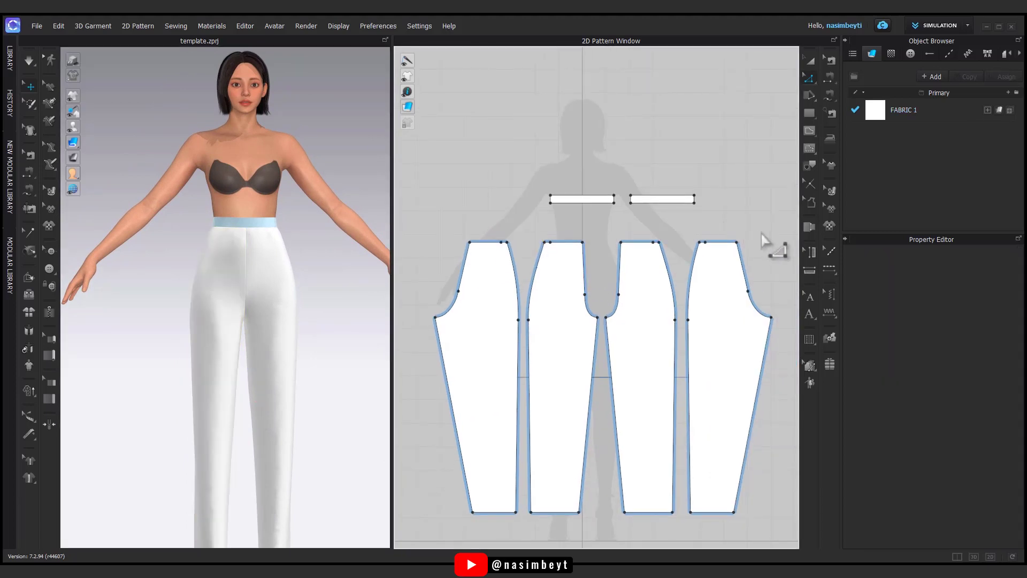
left_click_drag(443, 260, 442, 259)
Nudge the top waist lines of all four panels slightly downward.
left_click_drag(554, 243, 554, 247)
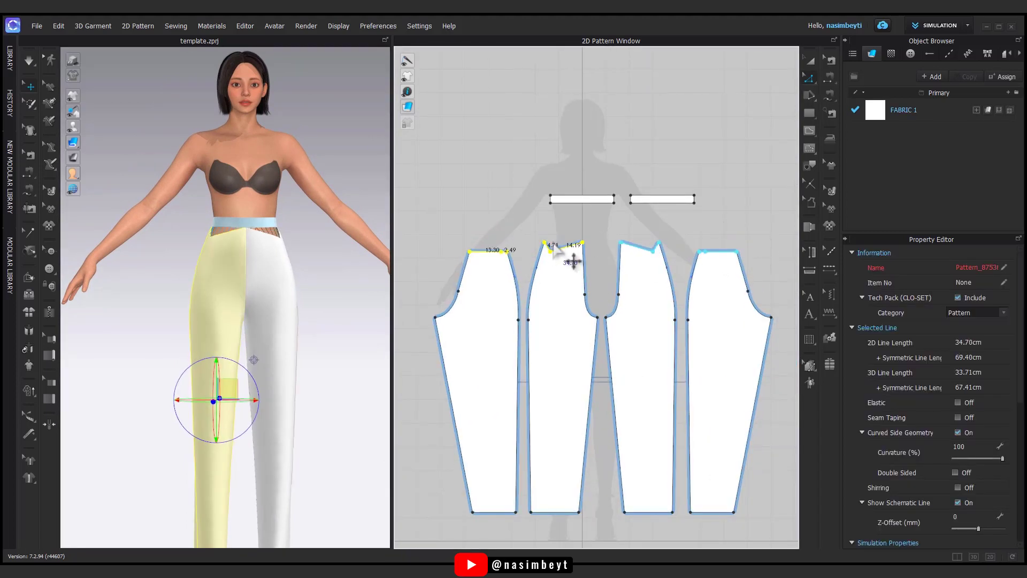
left_click(475, 227)
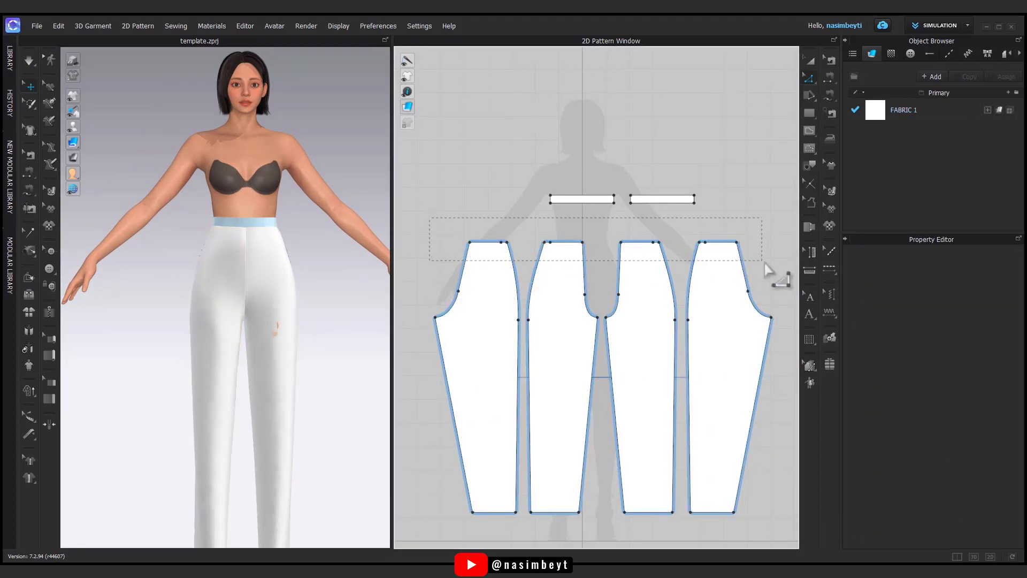
left_click_drag(765, 263, 753, 269)
key("Down")
key("Down")
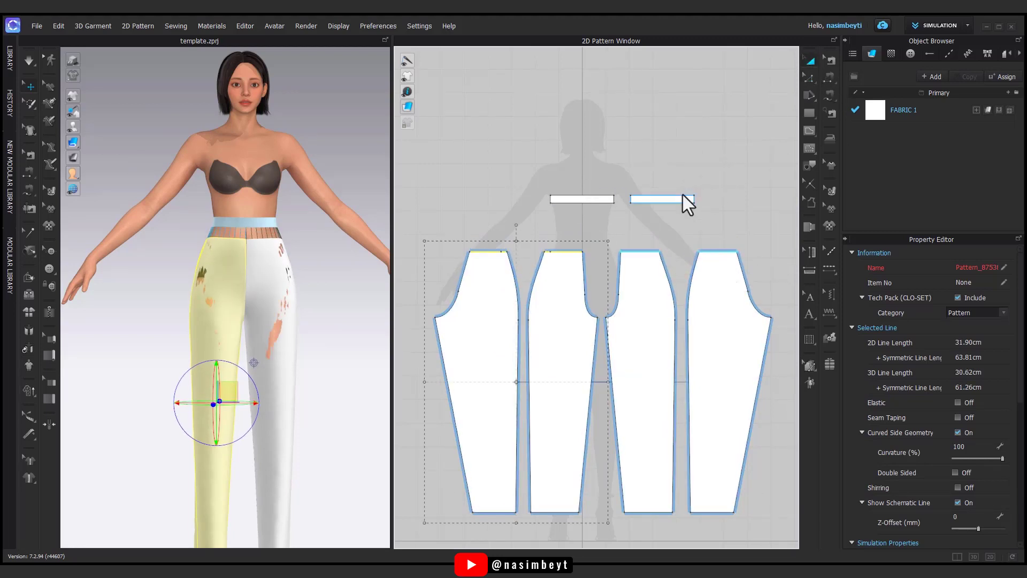
Reset both waistband strips' placement and simulate so they settle onto the trousers.
left_click(591, 198)
left_click(656, 199, "shift")
right_click(654, 202)
left_click(701, 354)
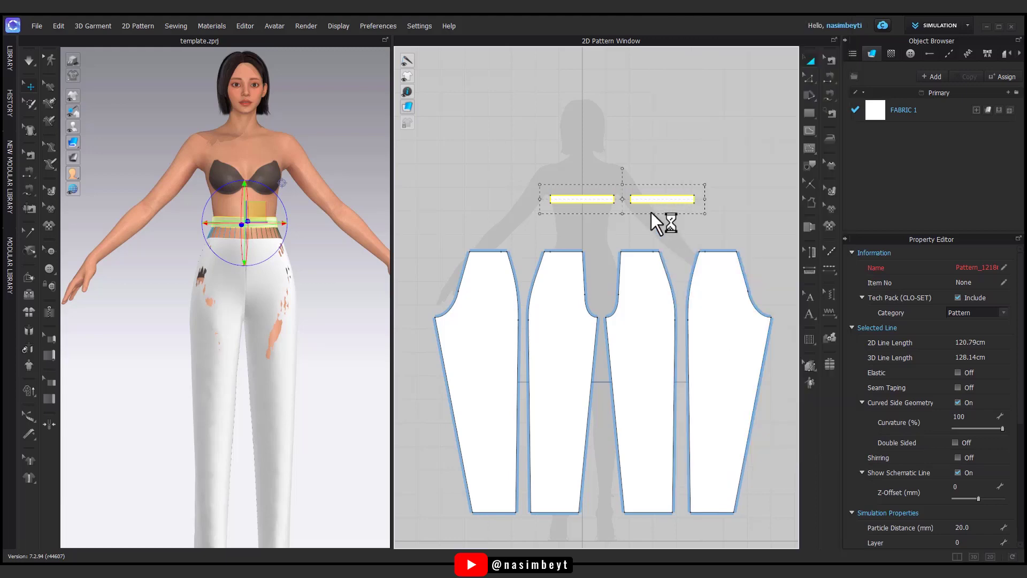
mouse_move(328, 229)
right_mouse_down()
mouse_move(242, 196)
mouse_move(188, 391)
mouse_move(242, 276)
mouse_move(298, 261)
right_mouse_up()
key("space")
Orbit around the trousers to check the back and front drape.
left_click(231, 273)
left_click(298, 261)
mouse_move(294, 344)
right_mouse_down()
mouse_move(275, 245)
mouse_move(332, 321)
right_mouse_up()
right_click_drag(595, 539, 592, 466)
left_click(592, 465)
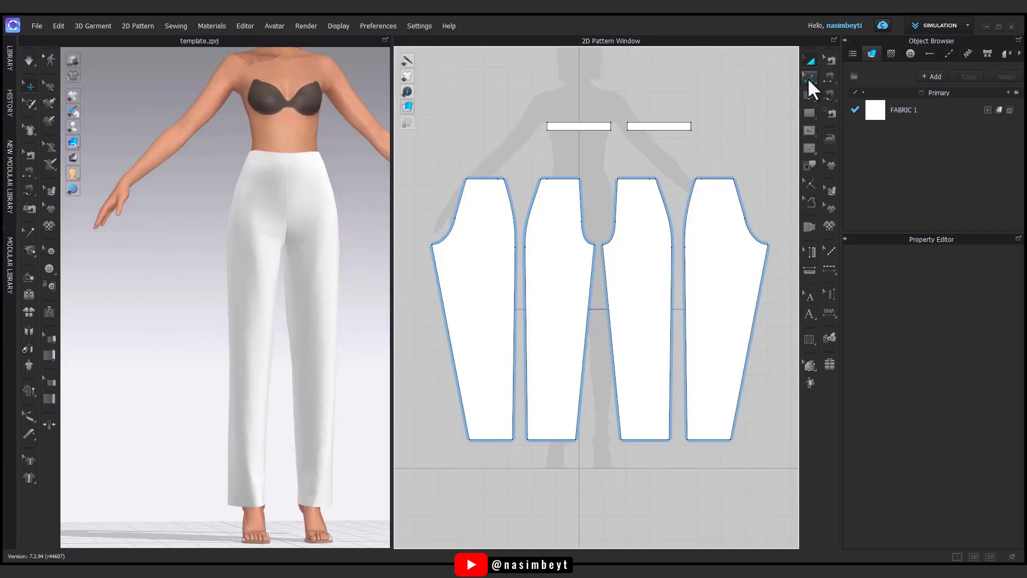
left_click(470, 440)
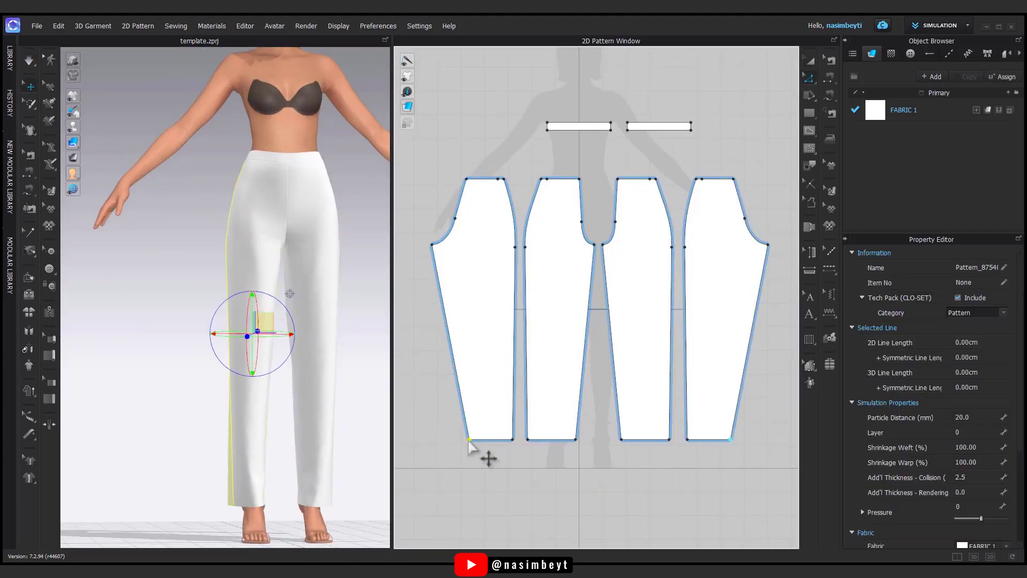
left_click(571, 439)
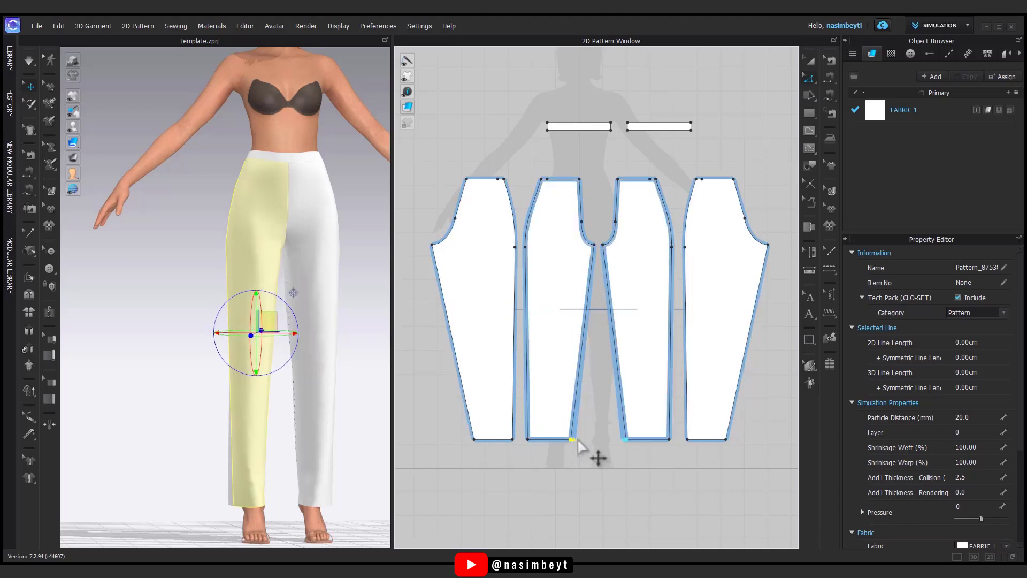
mouse_move(328, 452)
right_mouse_down()
mouse_move(192, 452)
mouse_move(363, 328)
right_mouse_up()
left_click(810, 60)
left_click(614, 211)
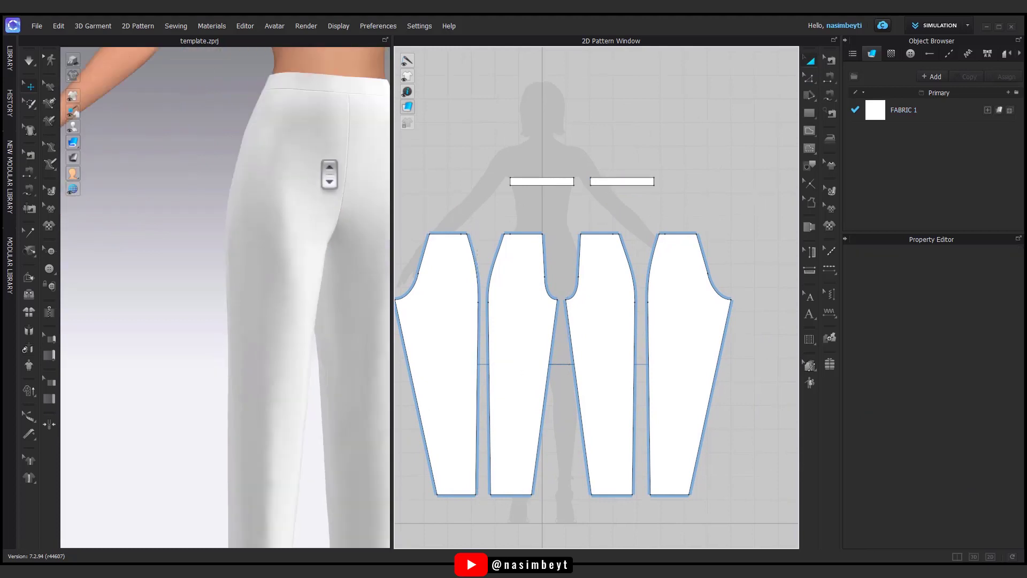
scroll(303, 202, "up", 5)
mouse_move(303, 201)
right_mouse_down()
mouse_move(245, 241)
mouse_move(296, 252)
mouse_move(298, 232)
right_mouse_up()
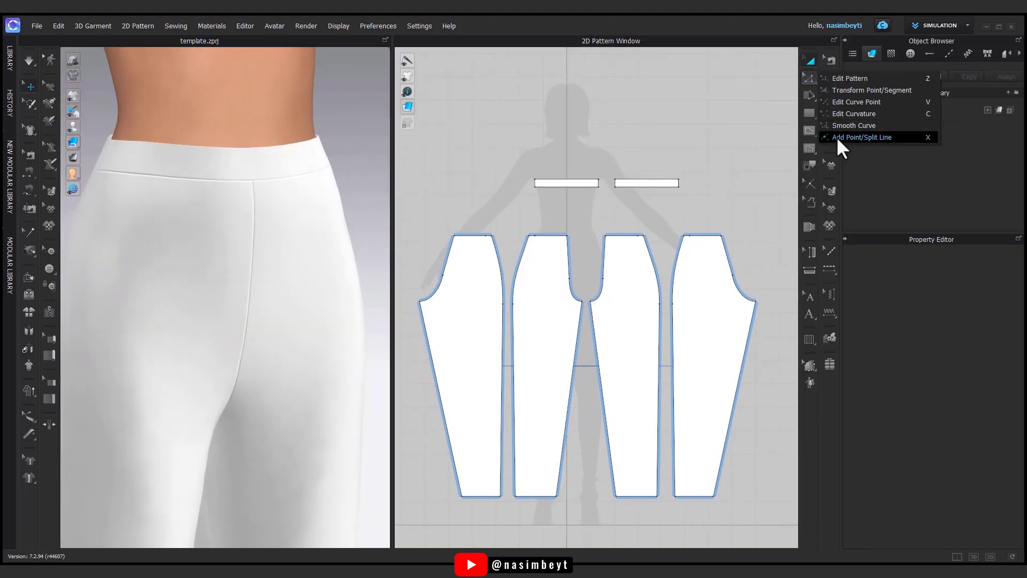
Split the waistband's bottom edge into two equal halves.
left_click(837, 136)
scroll(566, 187, "up", 4)
right_click(543, 184)
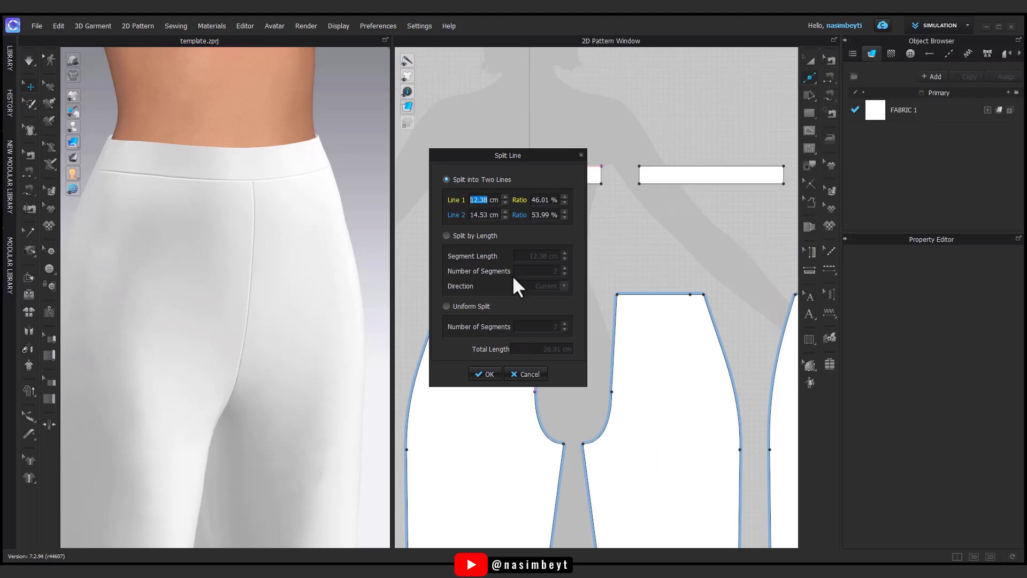
left_click(484, 373)
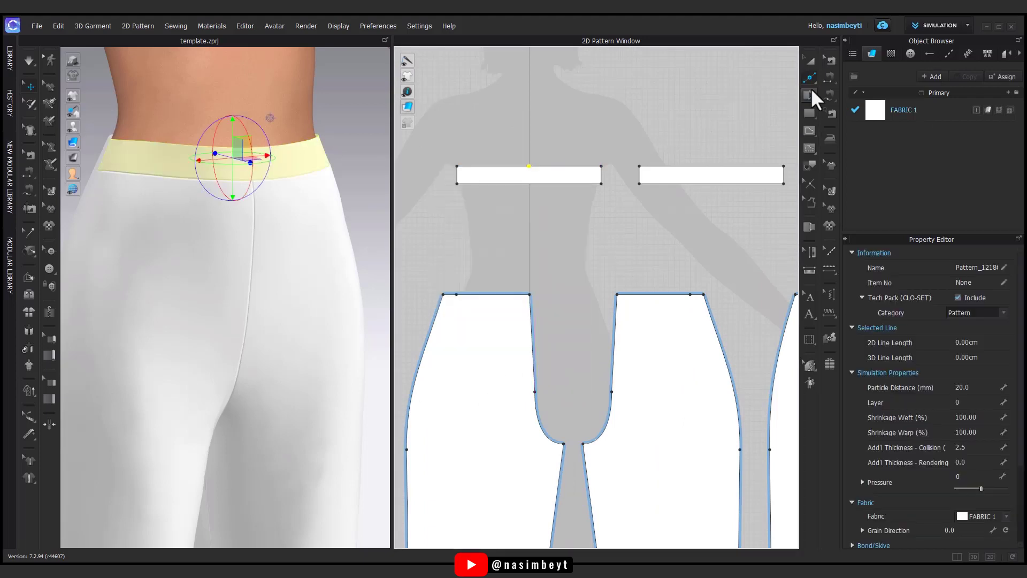
Draw a vertical internal line at the centre split and cut the waistband along it.
left_click(816, 131)
left_click(878, 133)
left_click(530, 167)
double_click(535, 183)
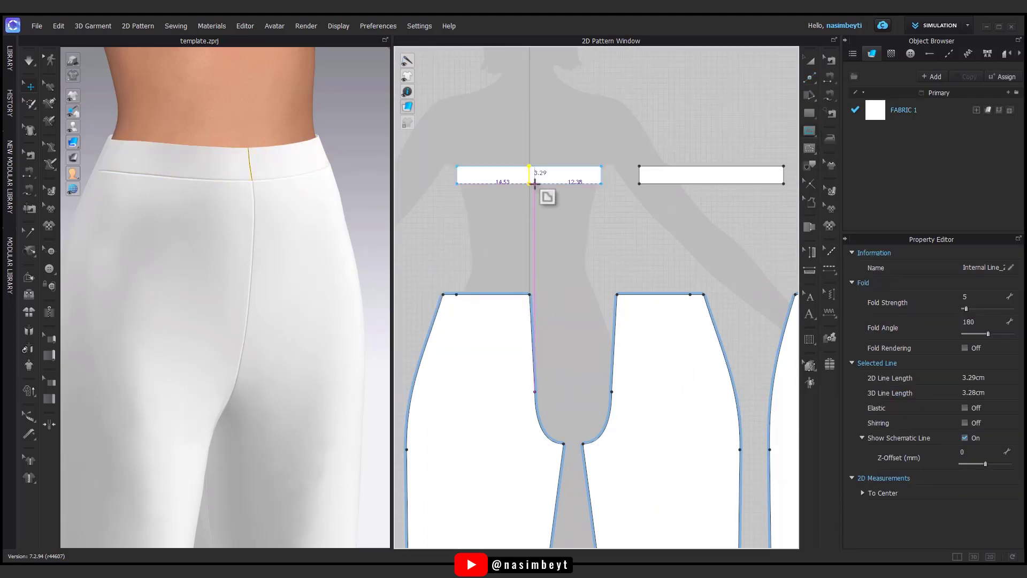
right_click(529, 179)
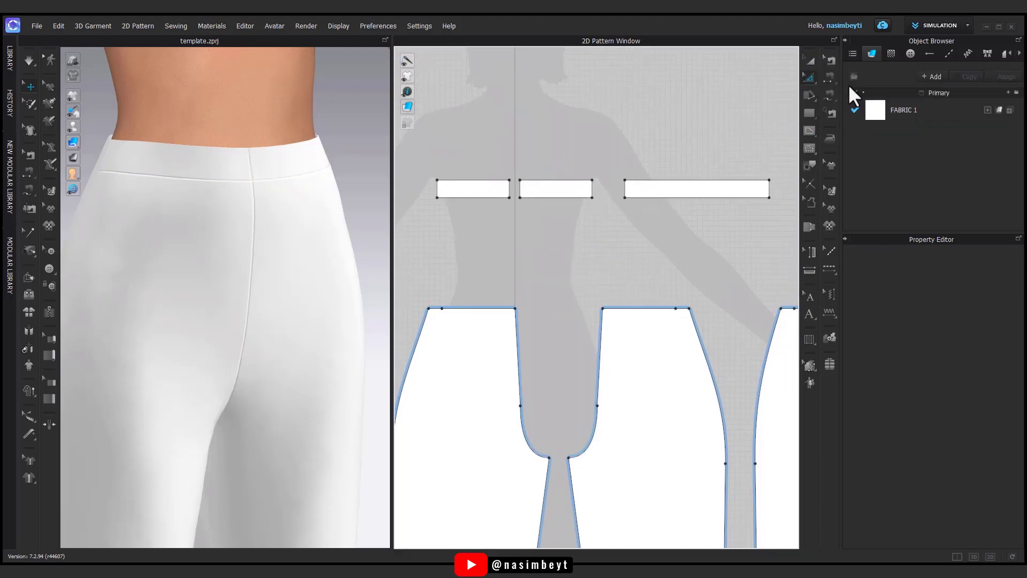
Merge the left, middle and right waistband strips along their shared edges.
left_click(812, 76)
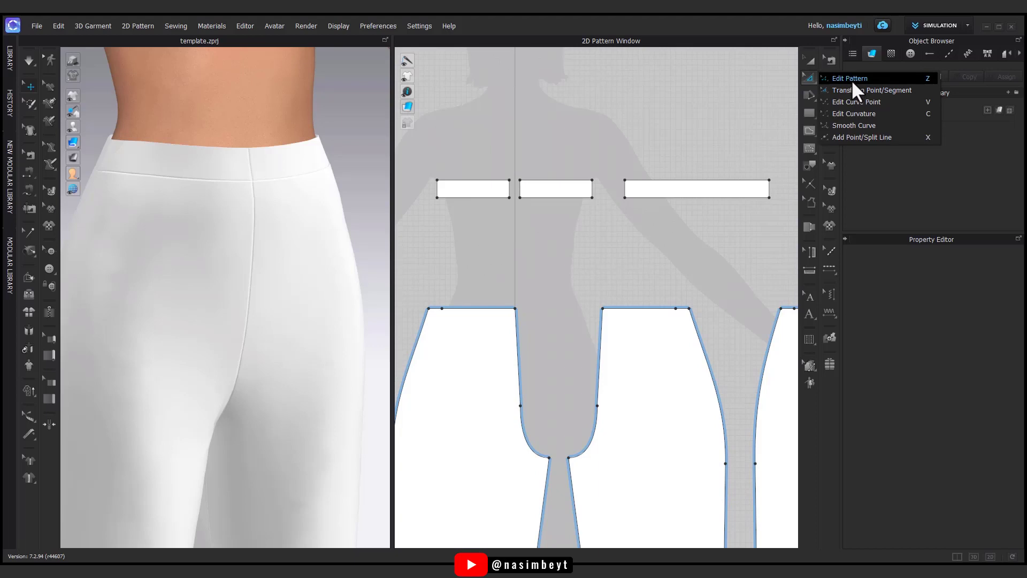
left_click(852, 79)
left_click_drag(588, 219, 587, 218)
right_click(593, 195)
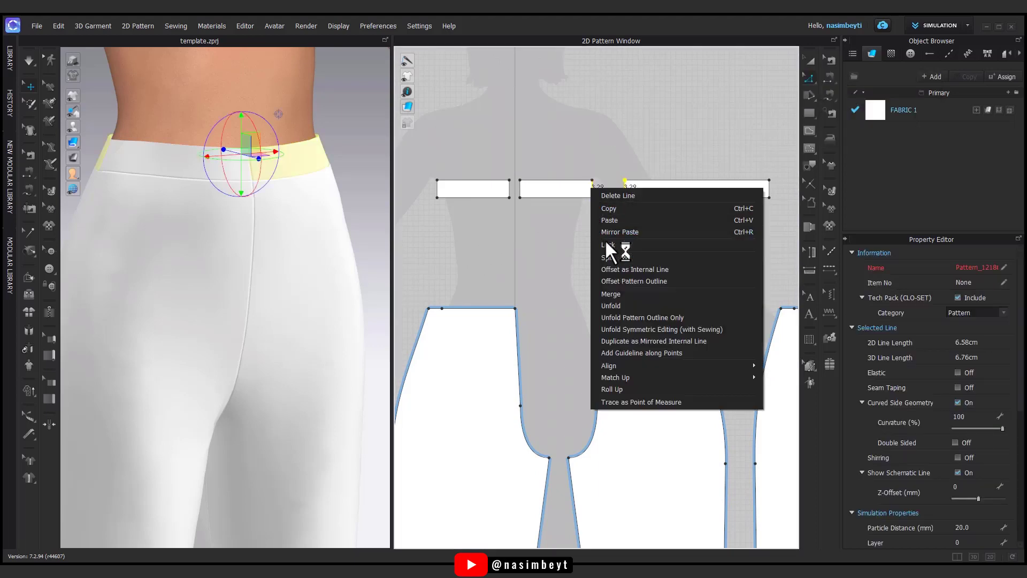
left_click(618, 297)
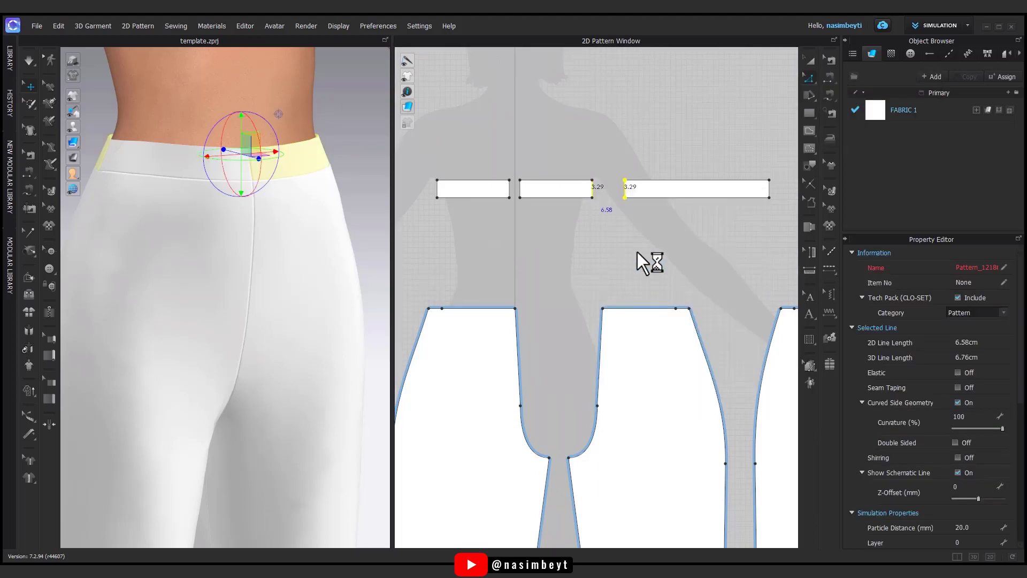
left_click(764, 194)
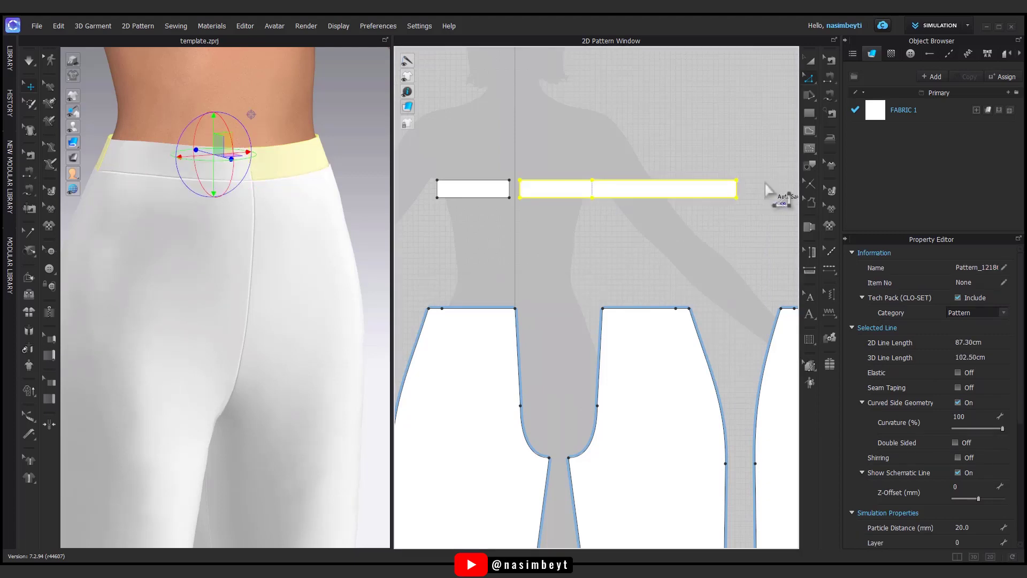
left_click_drag(452, 233, 454, 209, "shift")
right_click(438, 188)
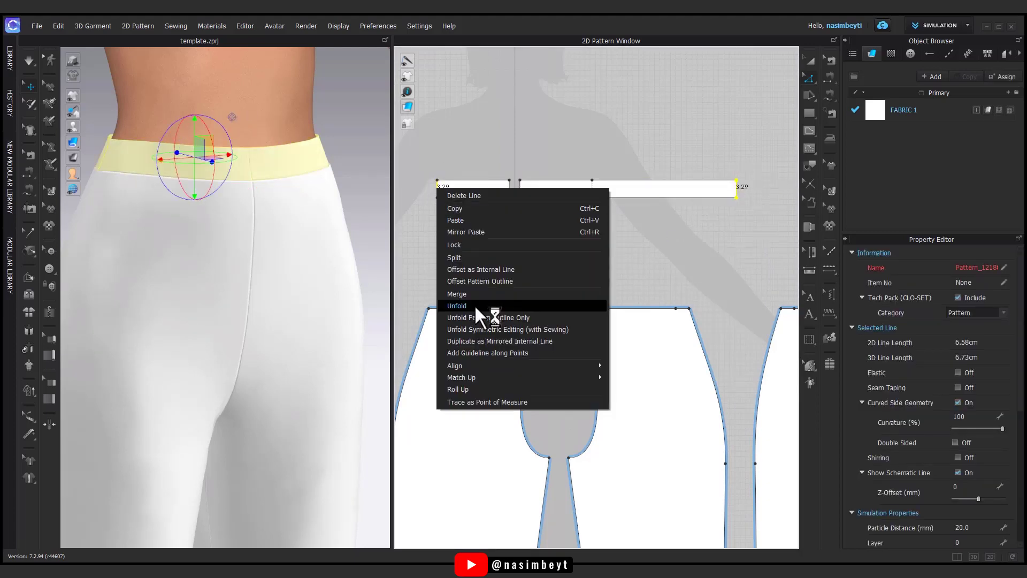
left_click(474, 292)
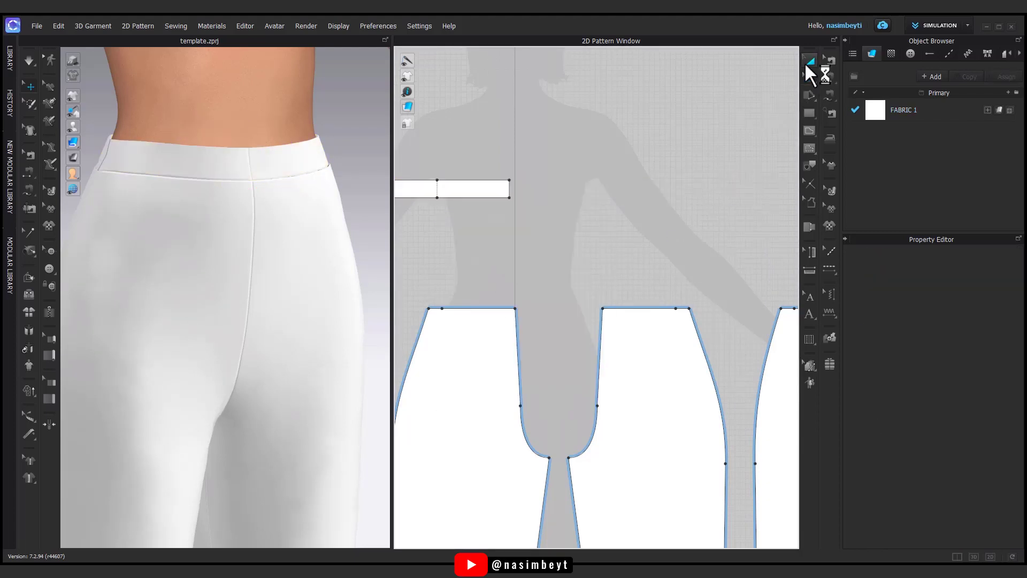
Move the joined waistband above the panels and remove all pattern baselines.
scroll(517, 201, "down", 3)
left_click_drag(516, 201, 615, 219)
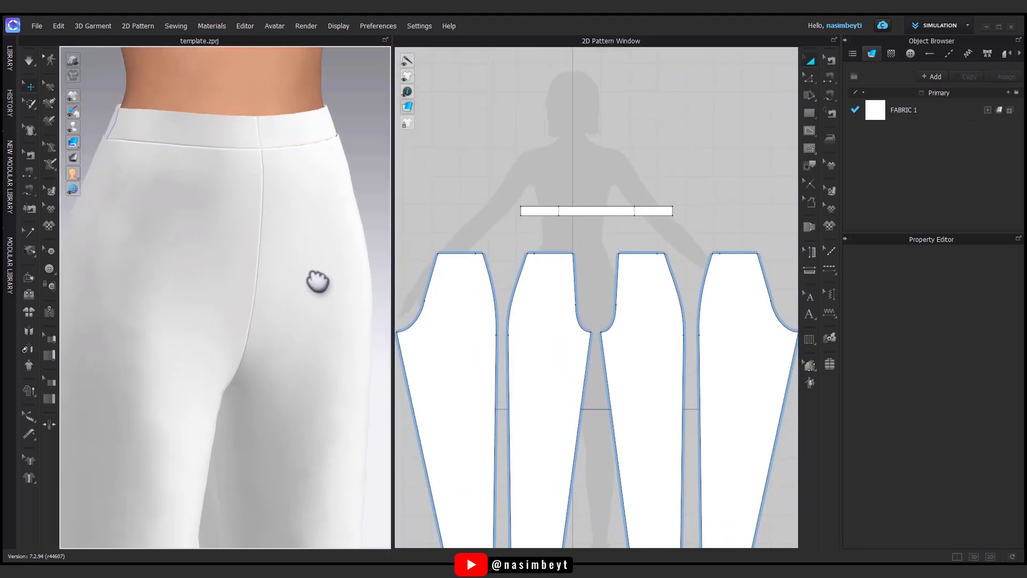
mouse_move(310, 276)
right_mouse_down()
mouse_move(246, 305)
mouse_move(305, 275)
mouse_move(428, 278)
mouse_move(247, 271)
mouse_move(371, 291)
mouse_move(296, 284)
right_mouse_up()
right_click(581, 194)
left_click(628, 284)
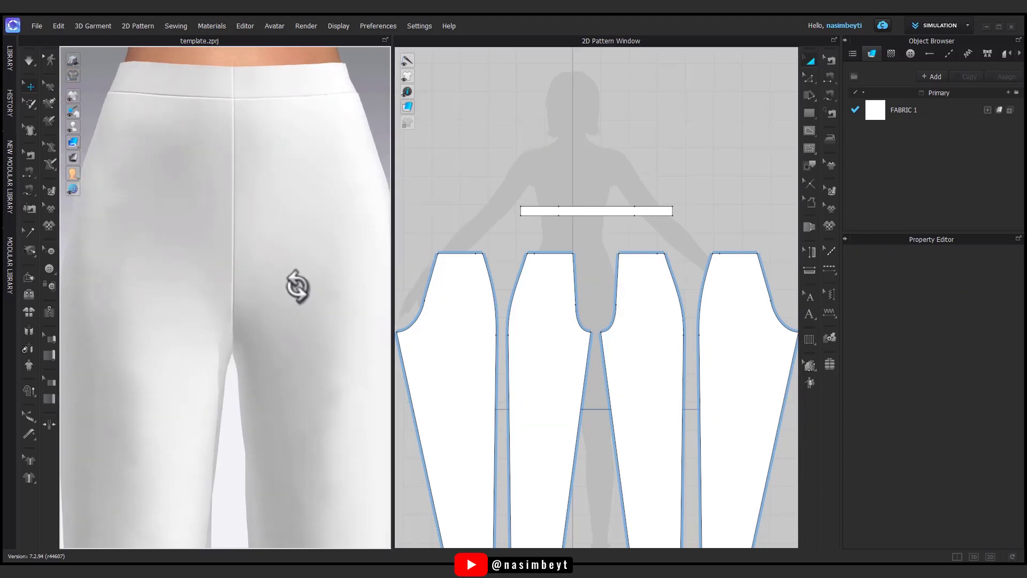
middle_click_drag(296, 284, 341, 305)
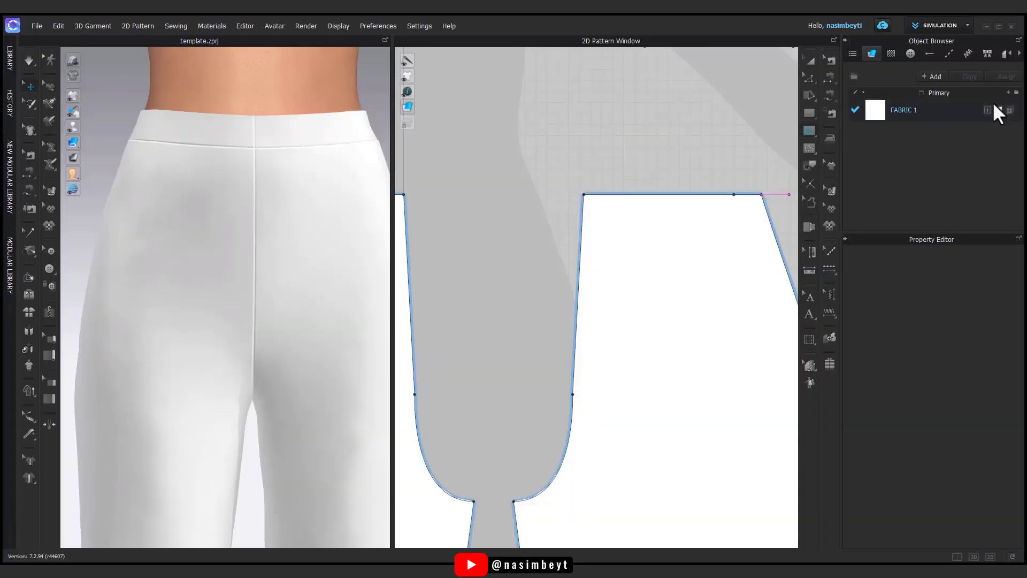
Split the front panel's top edge at 0.7 cm and 3.3 cm.
left_click(810, 76)
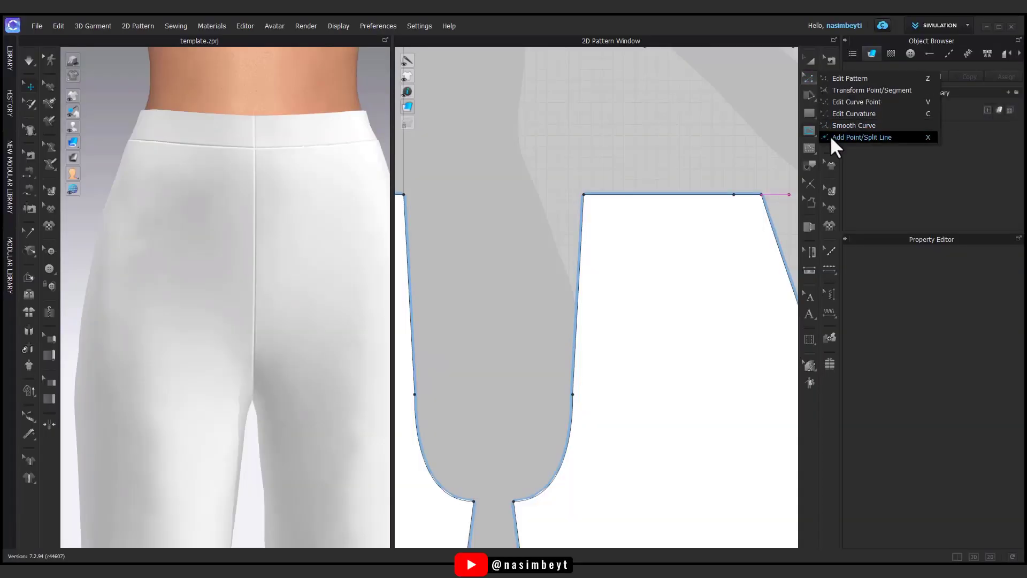
left_click(831, 137)
right_click(600, 194)
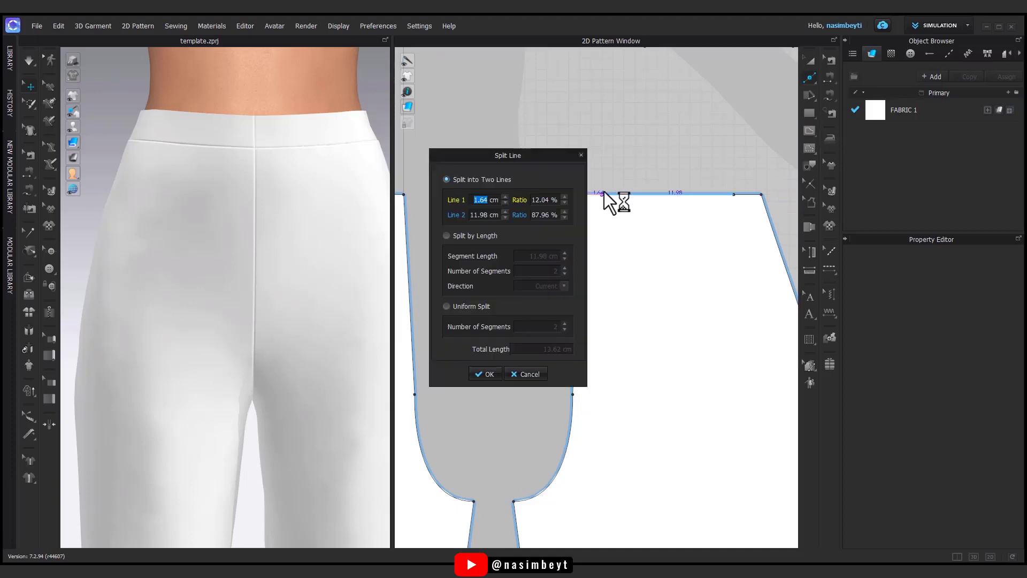
type("0.7")
left_click(488, 373)
right_click(610, 194)
type("3.3")
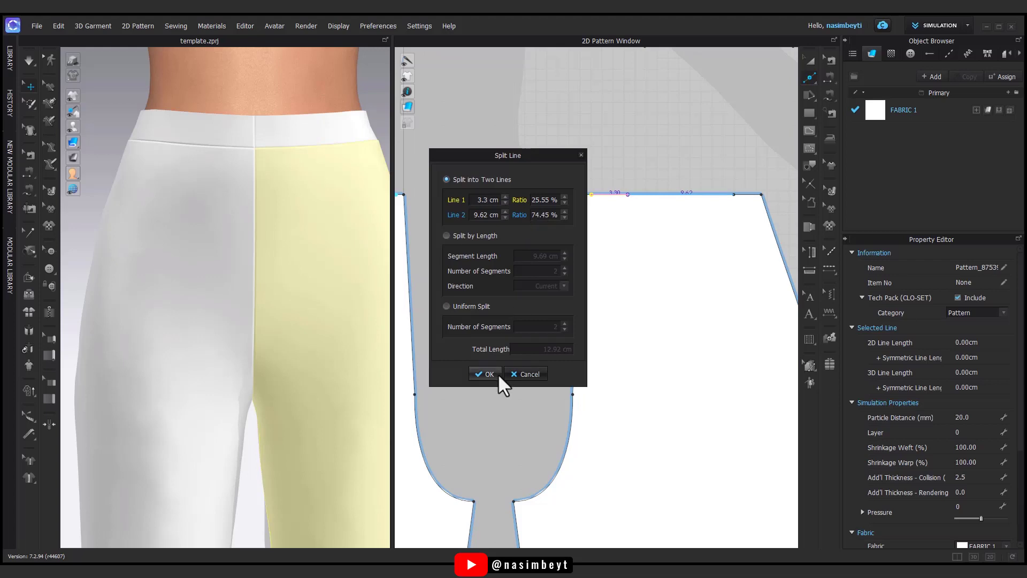
left_click(488, 373)
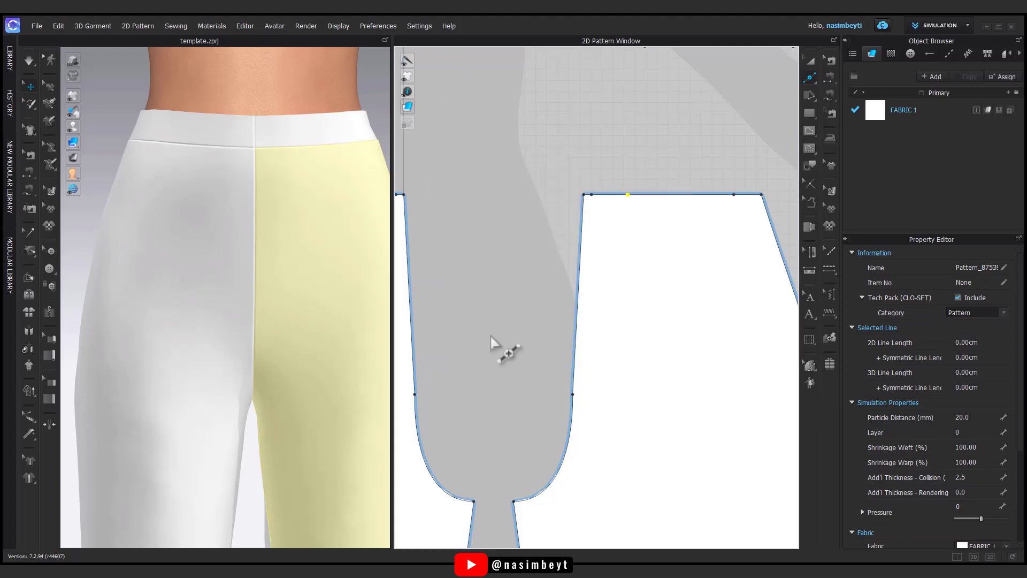
Start the fly internal line from the top point, placing a point 9 cm below.
left_click(808, 128)
middle_click_drag(646, 211, 658, 181)
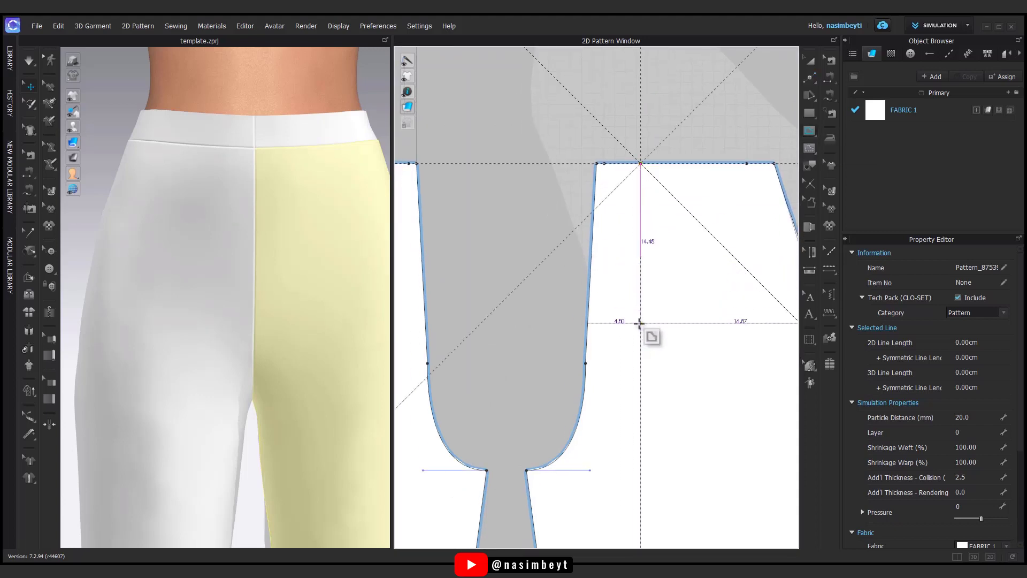
left_click(641, 294)
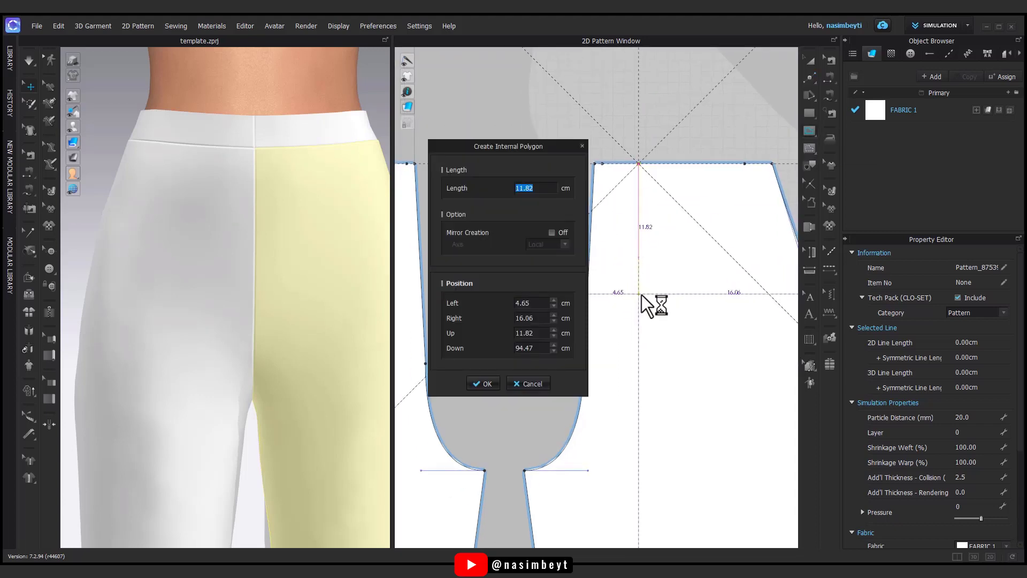
type("9")
left_click(483, 384)
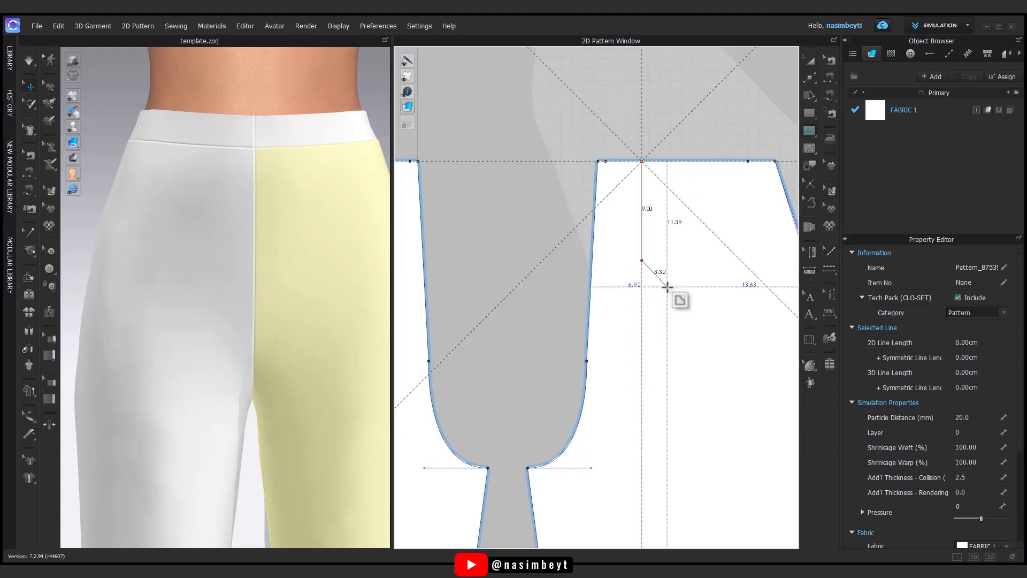
left_click(589, 307)
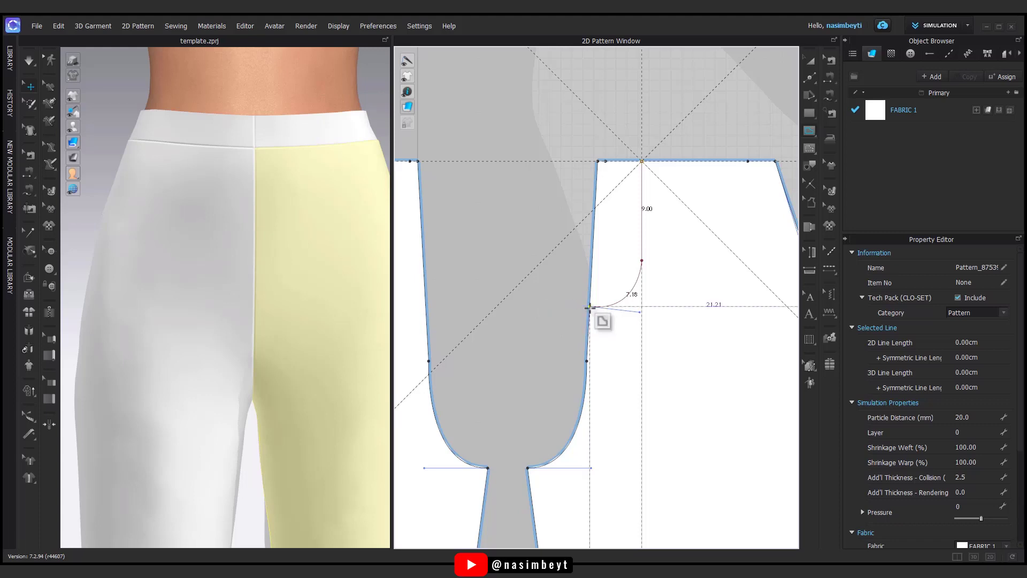
Finish the curved fly line and shift a point to straighten the side lines.
double_click(589, 308)
key("a")
left_click(676, 228)
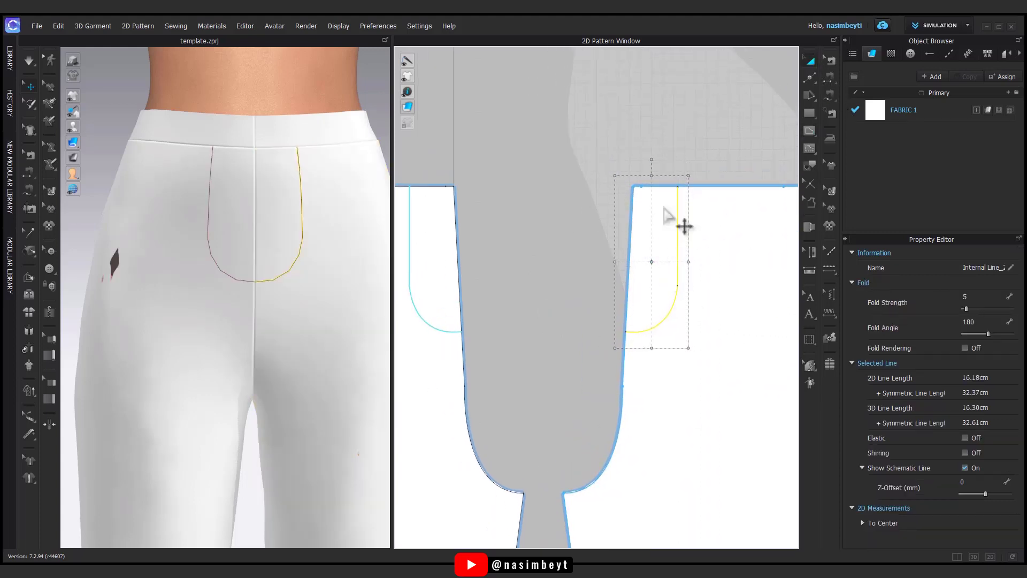
left_click(810, 78)
left_click(842, 79)
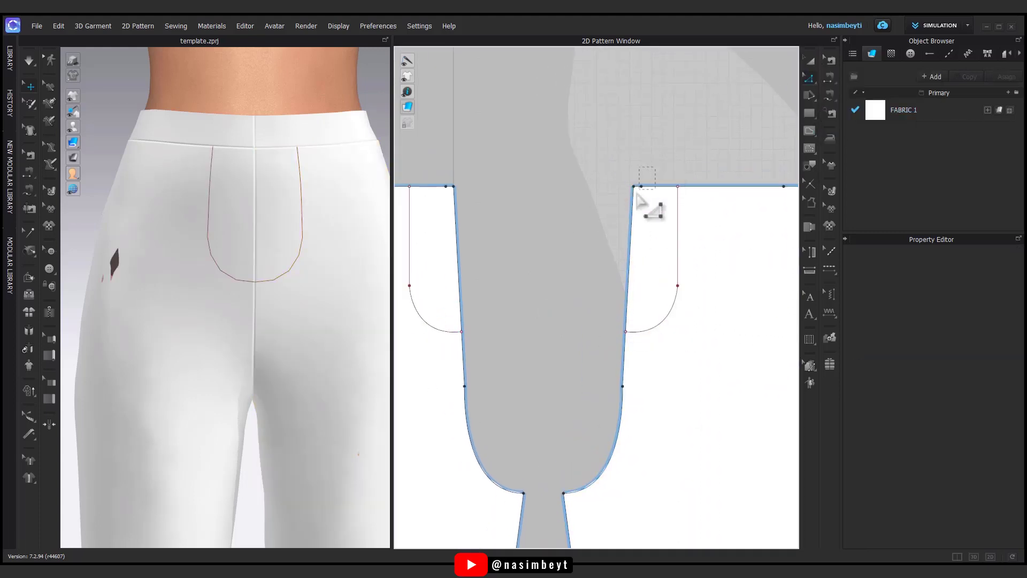
left_click_drag(622, 387, 629, 385)
Select a point on the fly curve and inspect it close up.
left_click(629, 331)
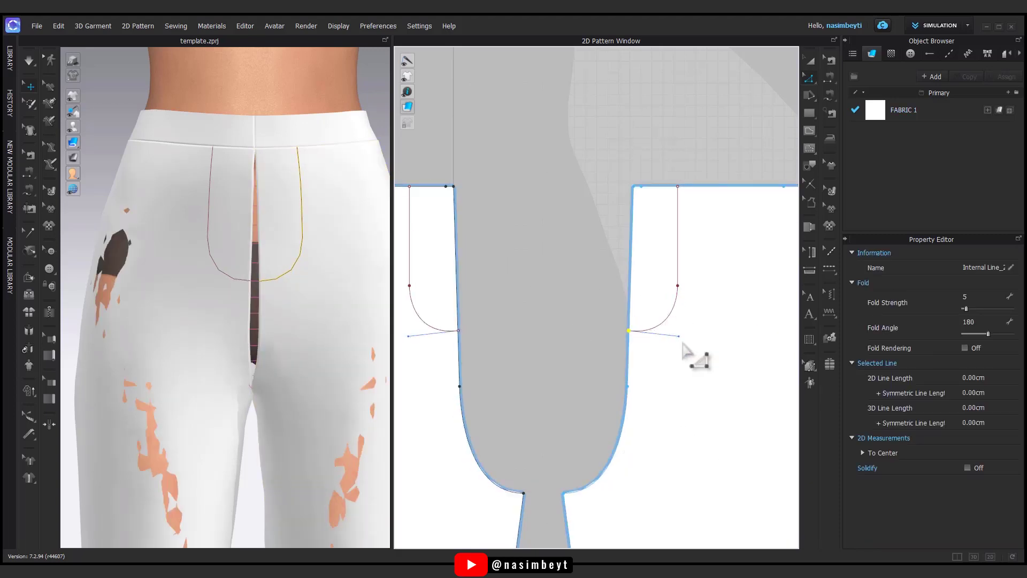
scroll(688, 305, "up", 3)
mouse_move(688, 305)
middle_mouse_down()
mouse_move(686, 330)
mouse_move(696, 322)
middle_mouse_up()
left_click(701, 360)
scroll(699, 356, "down", 5)
Draw a straight internal line beside the centre front down to the fly curve.
left_click(810, 131)
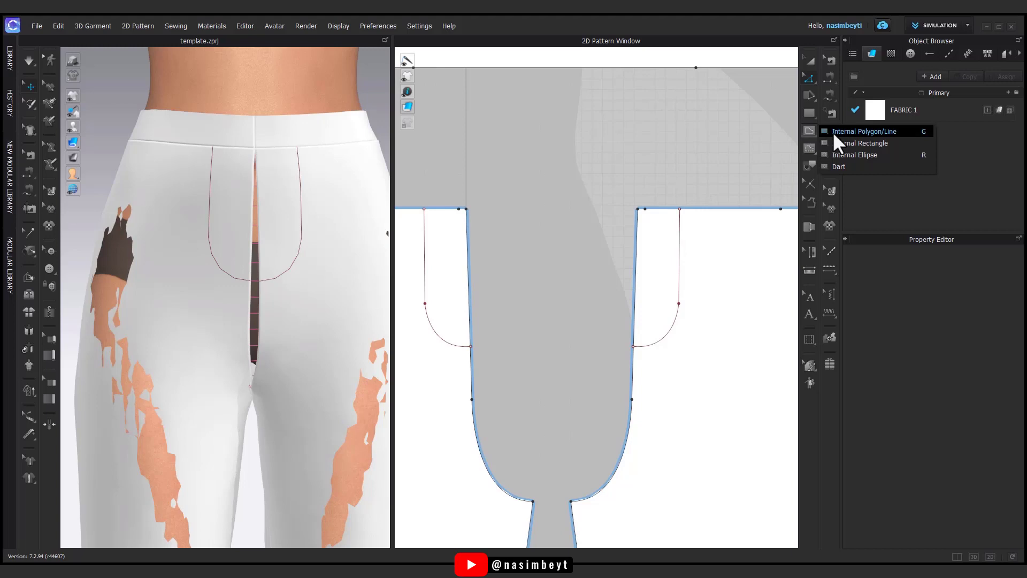
left_click(833, 132)
scroll(644, 347, "up", 3)
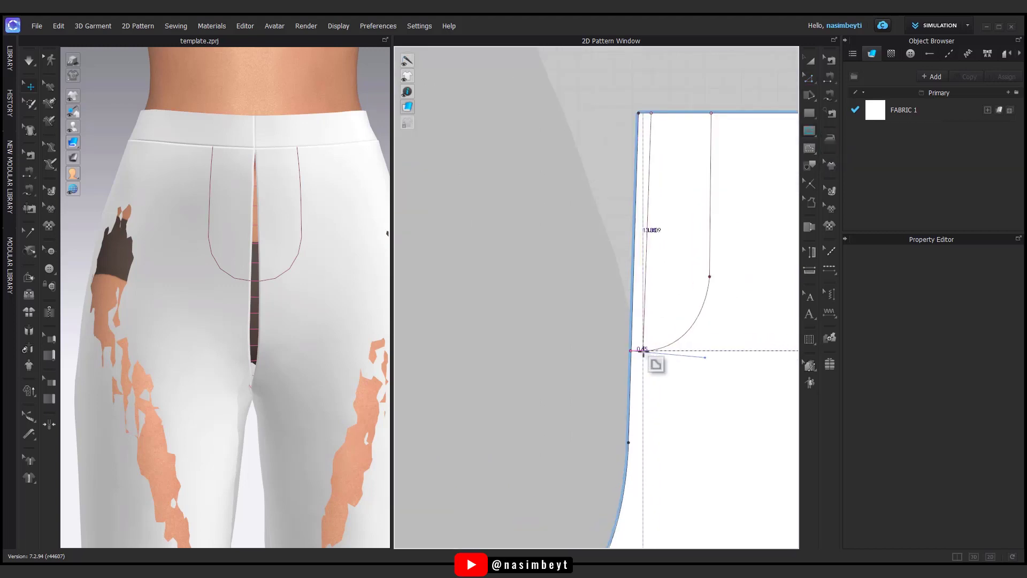
double_click(645, 351)
scroll(688, 339, "down", 3)
key("z")
Check the 9.00 cm straight fly segment and curved segment with the point tools.
left_click(668, 272)
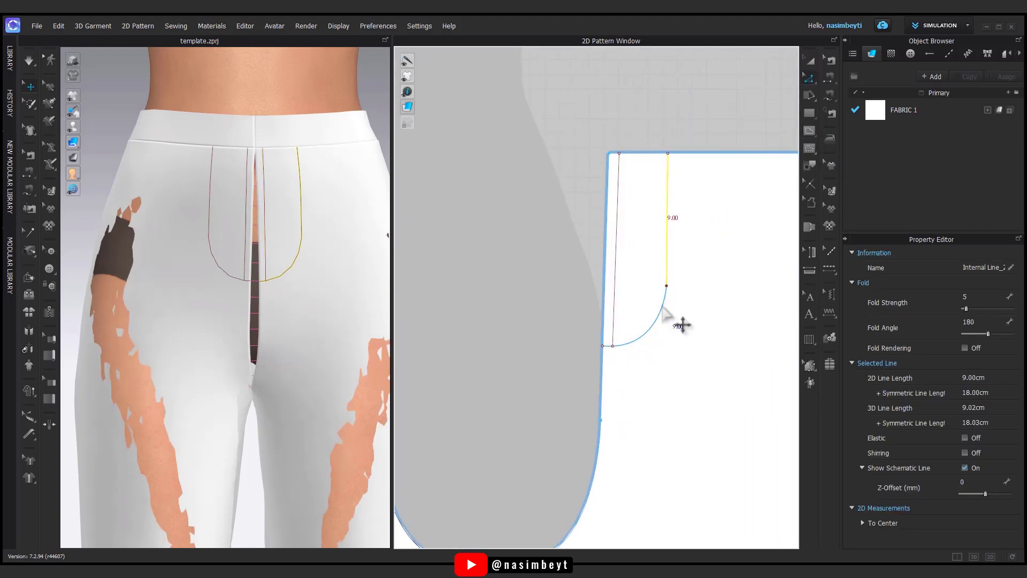
left_click(659, 315, "shift")
left_click(811, 77)
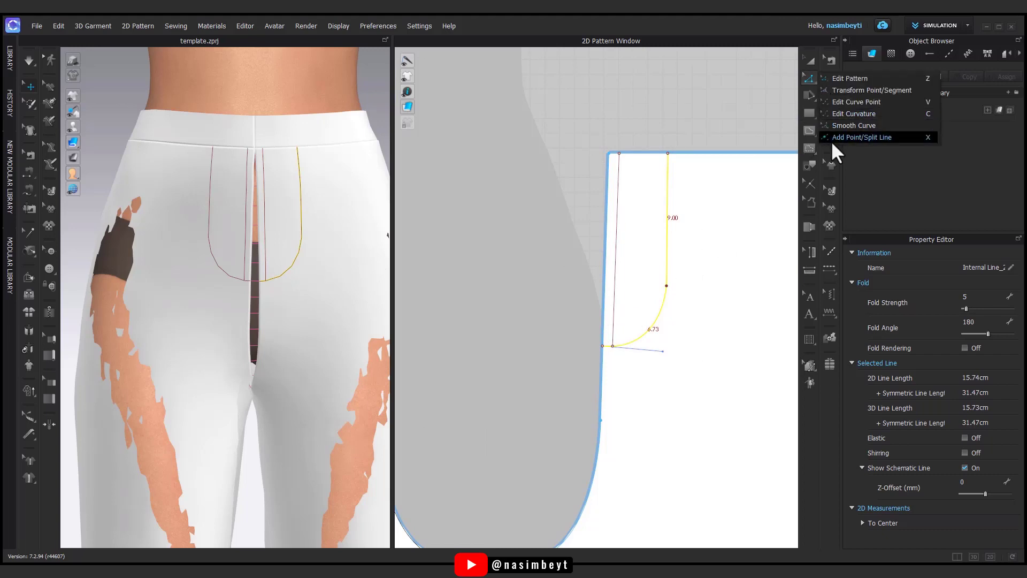
left_click(831, 140)
left_click(603, 347)
left_click(810, 78)
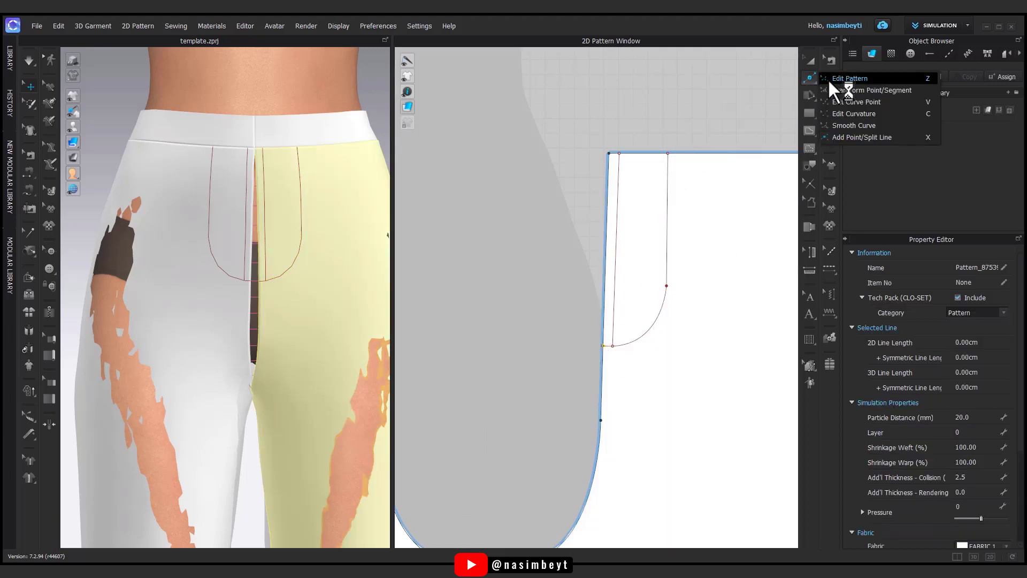
left_click(841, 78)
left_click(651, 322)
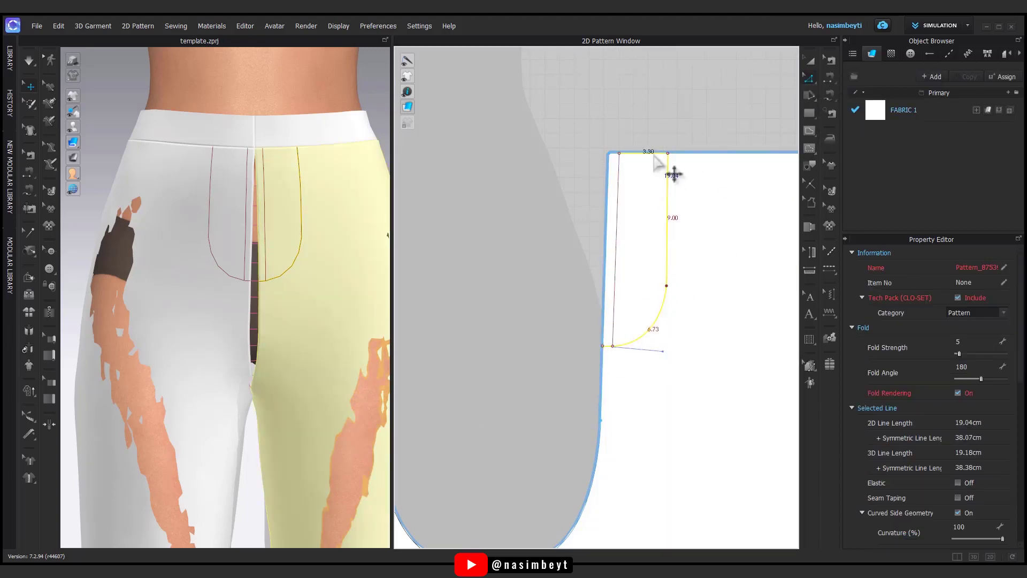
left_click(604, 174)
Trace a new polygon pattern piece over the front fly outline.
left_click(810, 113)
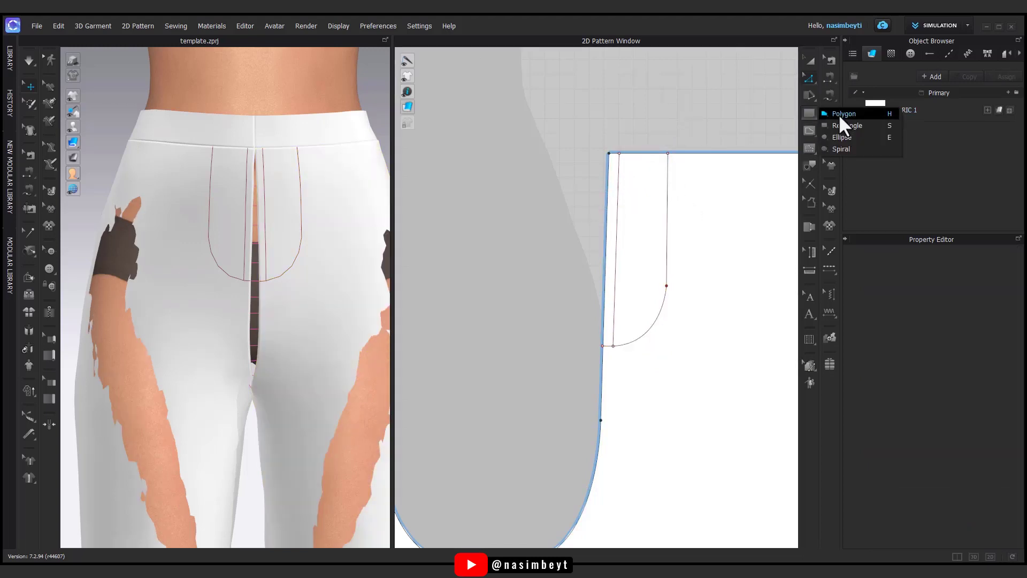
left_click(840, 116)
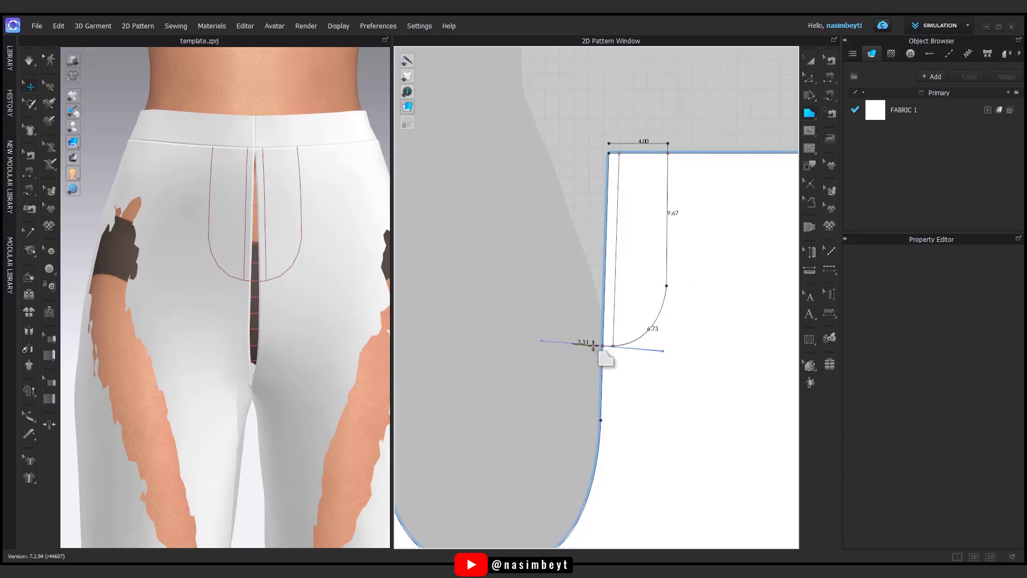
left_click(608, 143)
Verify the new fly piece's 4 cm top edge and select the piece.
left_click(809, 78)
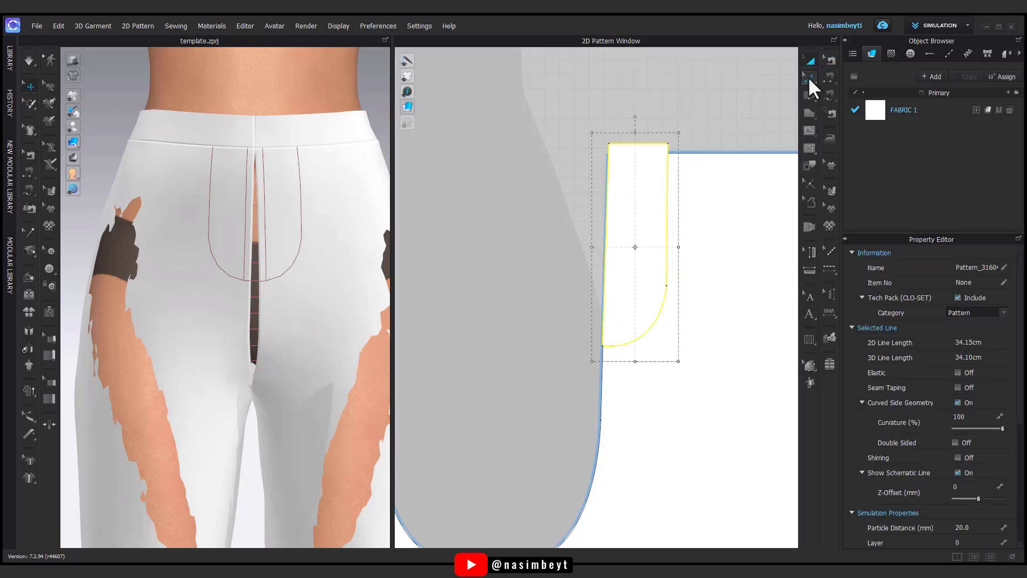
scroll(616, 158, "up", 4)
left_click(651, 166)
scroll(632, 210, "down", 4)
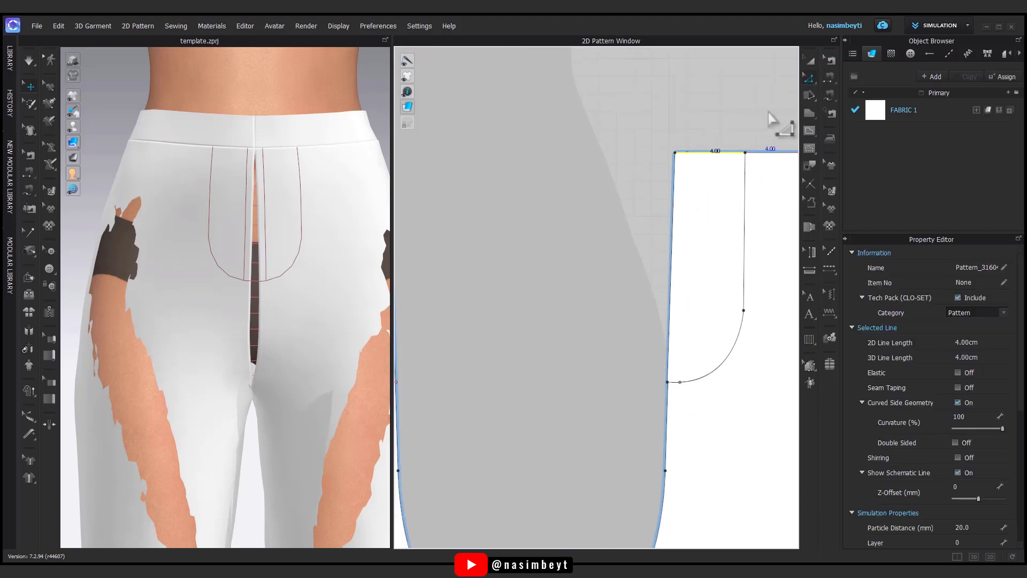
key("a")
scroll(645, 305, "up", 3)
left_click(810, 79)
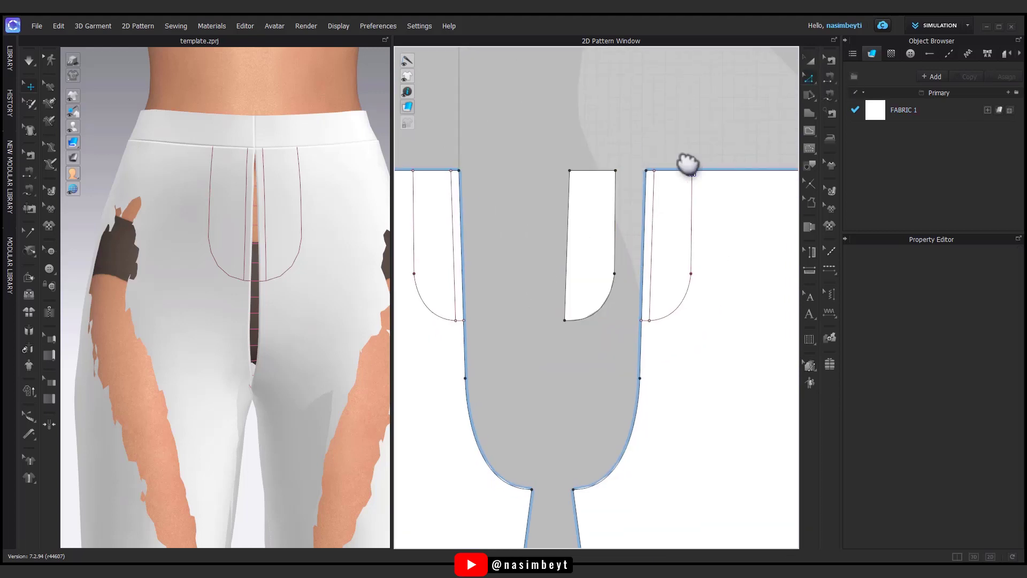
mouse_move(684, 165)
right_mouse_down()
mouse_move(608, 257)
mouse_move(656, 312)
right_mouse_up()
left_click(648, 287)
Layer-clone the fly piece (Over) and position the copy above the original.
right_click(646, 304)
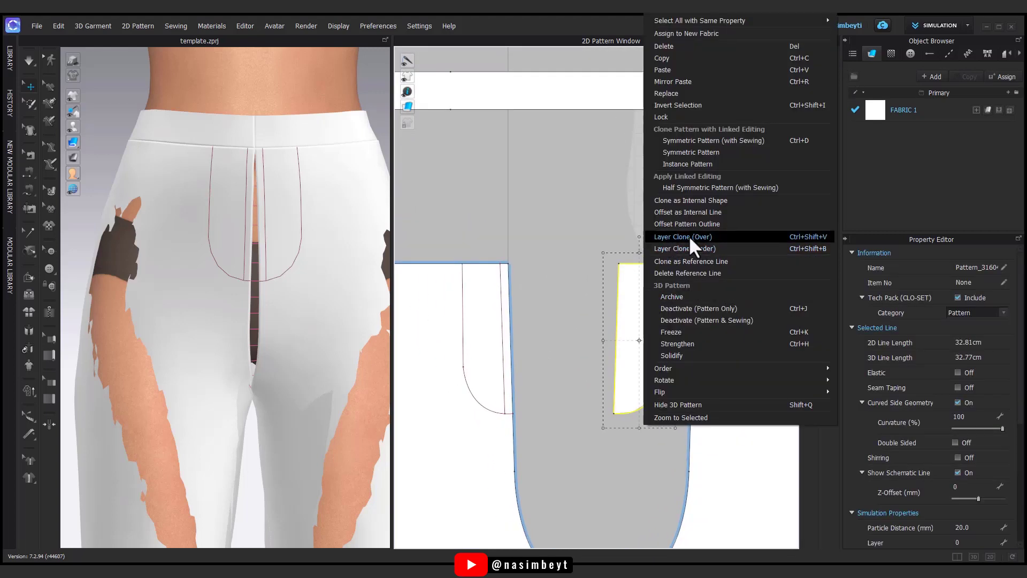
left_click(689, 236)
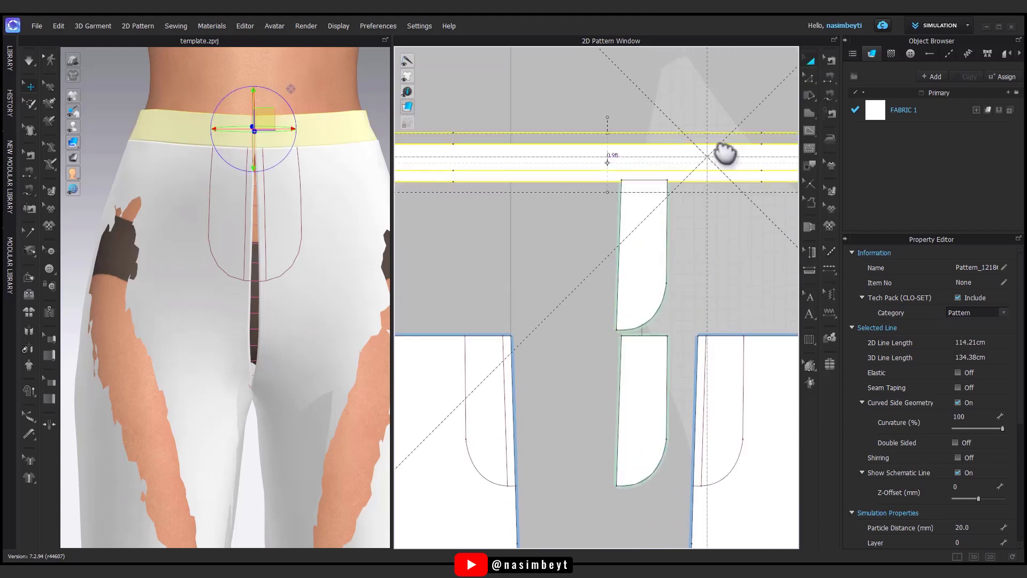
right_click_drag(676, 222, 733, 252)
left_click_drag(733, 251, 738, 245)
Offset the copy's straight left edge as an internal line 0.7 cm inside.
left_click(628, 236)
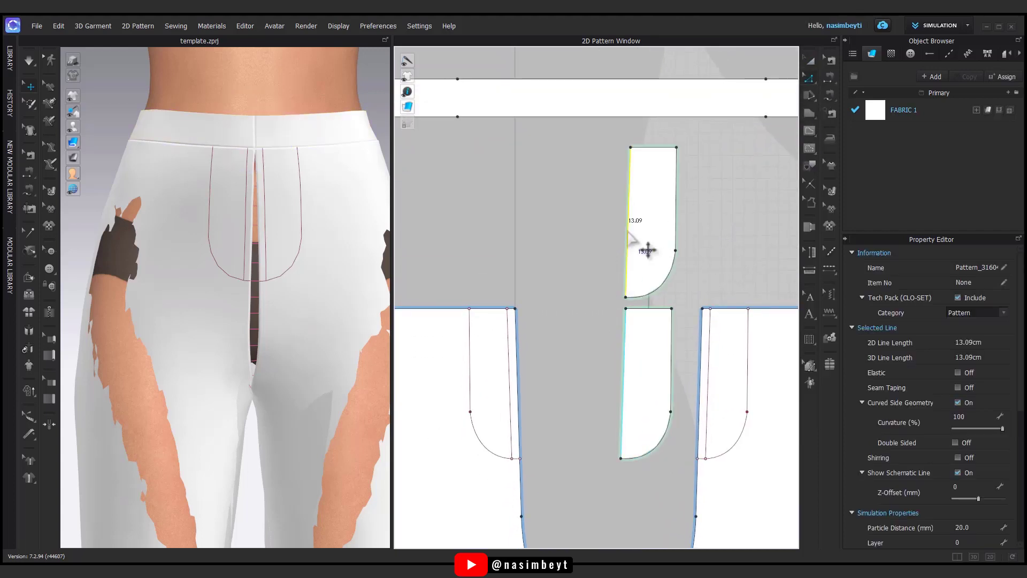
right_click(627, 230)
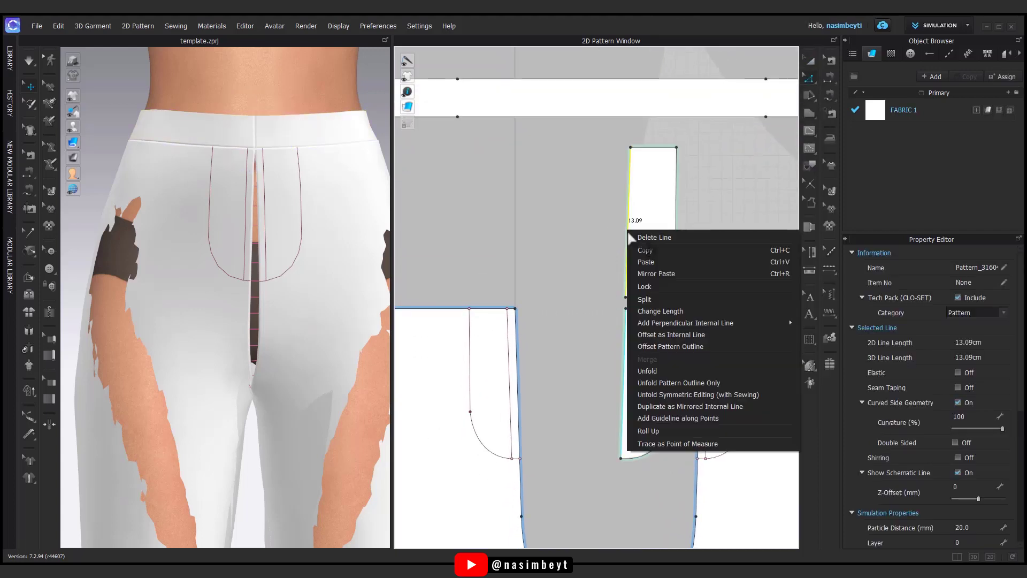
left_click(674, 335)
type("0.7")
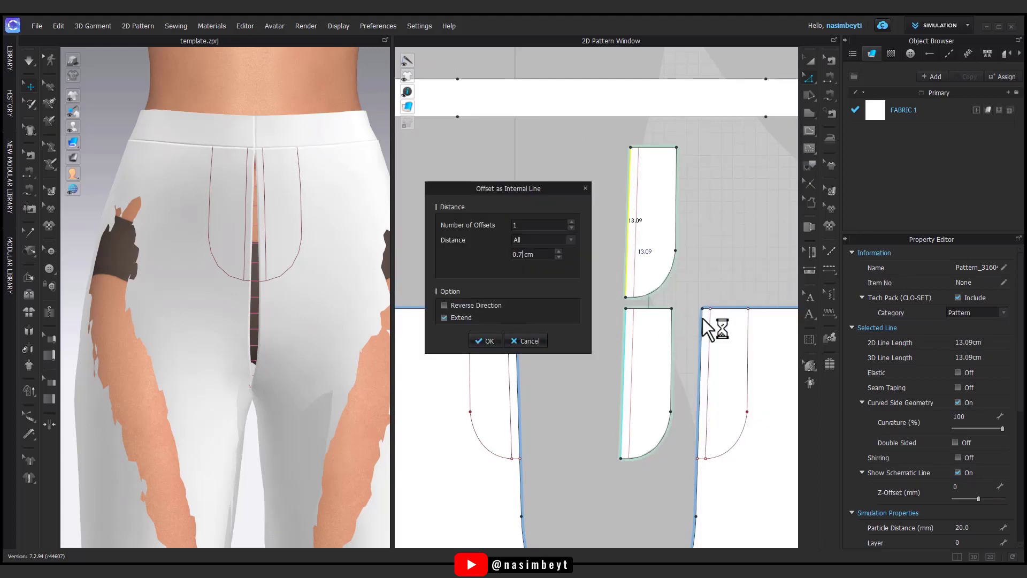
left_click(489, 336)
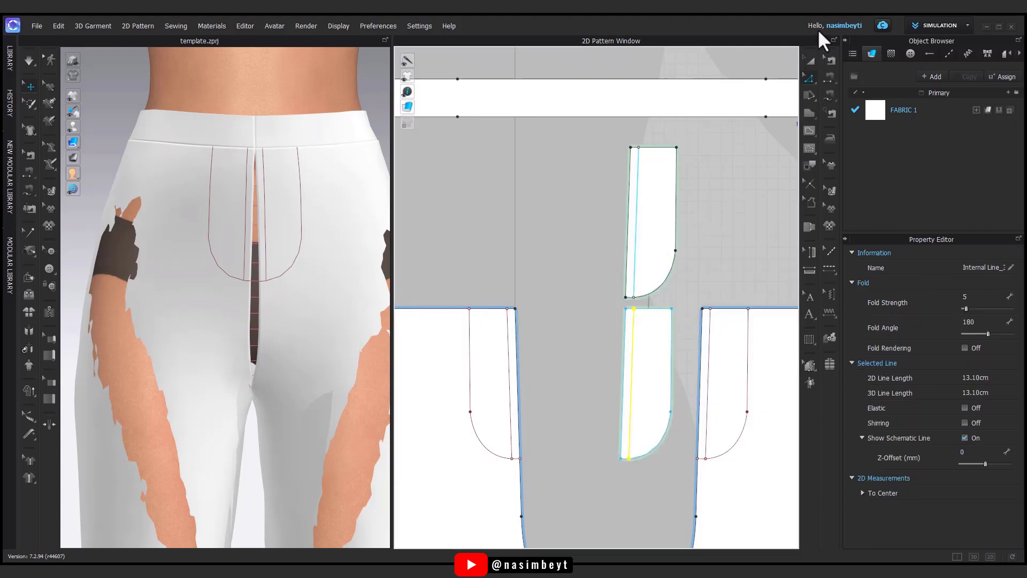
Remove linked editing between the two fly pieces.
left_click(661, 330)
right_click(662, 330)
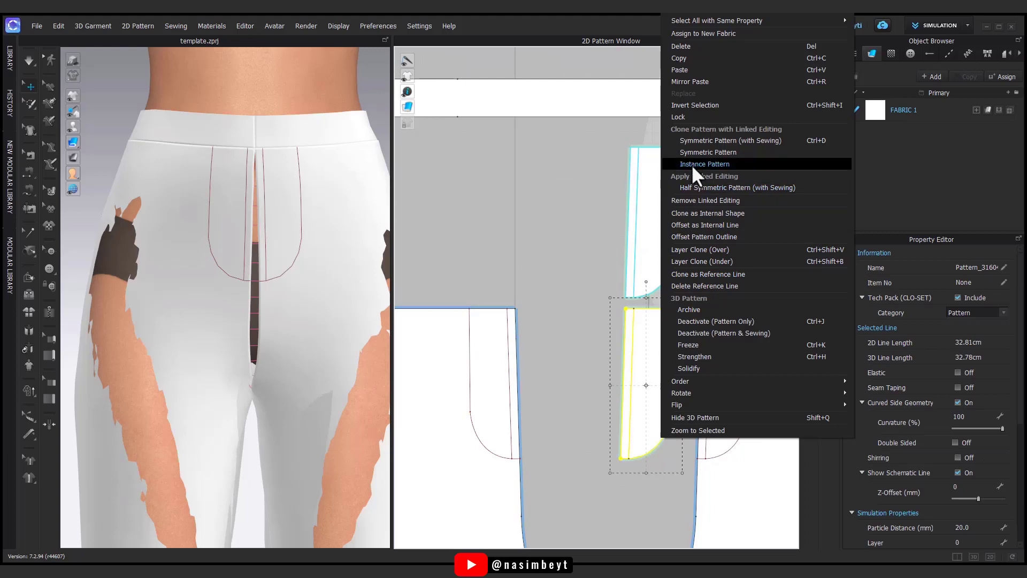
left_click(701, 200)
left_click(667, 236)
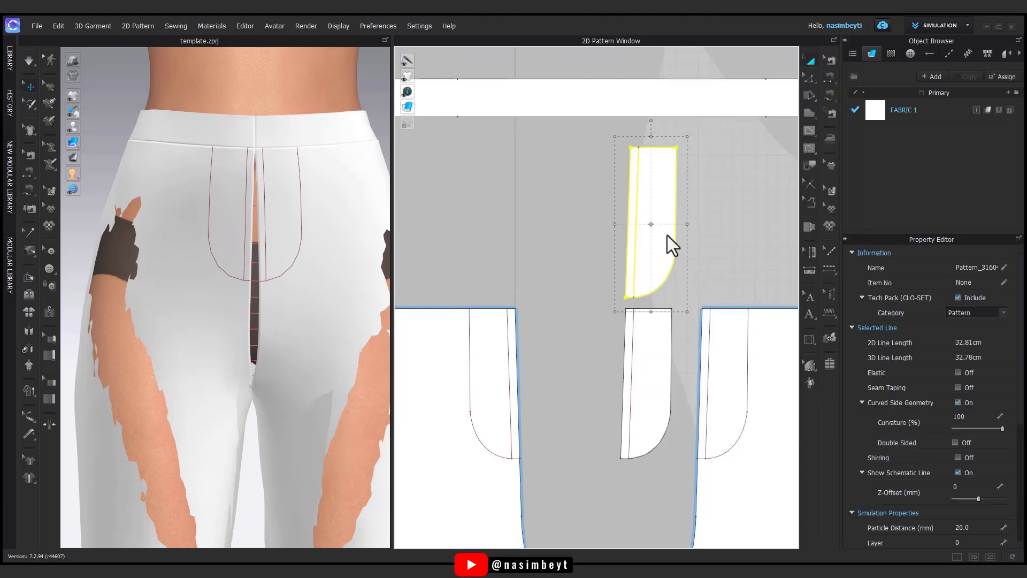
Cut the upper fly piece along its 0.7 cm offset line and select the fly pieces.
right_click(635, 236)
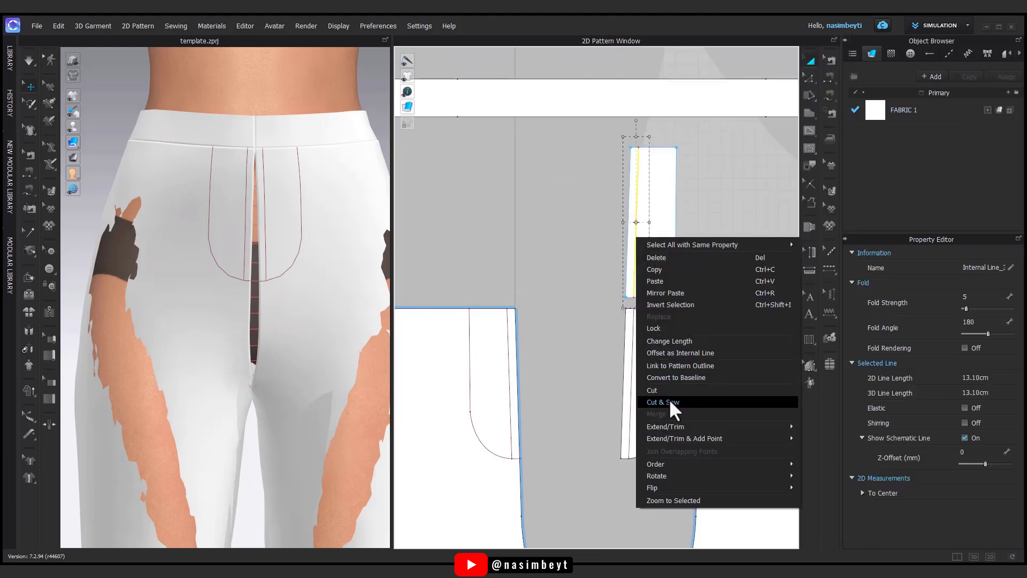
left_click(670, 399)
middle_click_drag(688, 263, 665, 245)
left_click(642, 257)
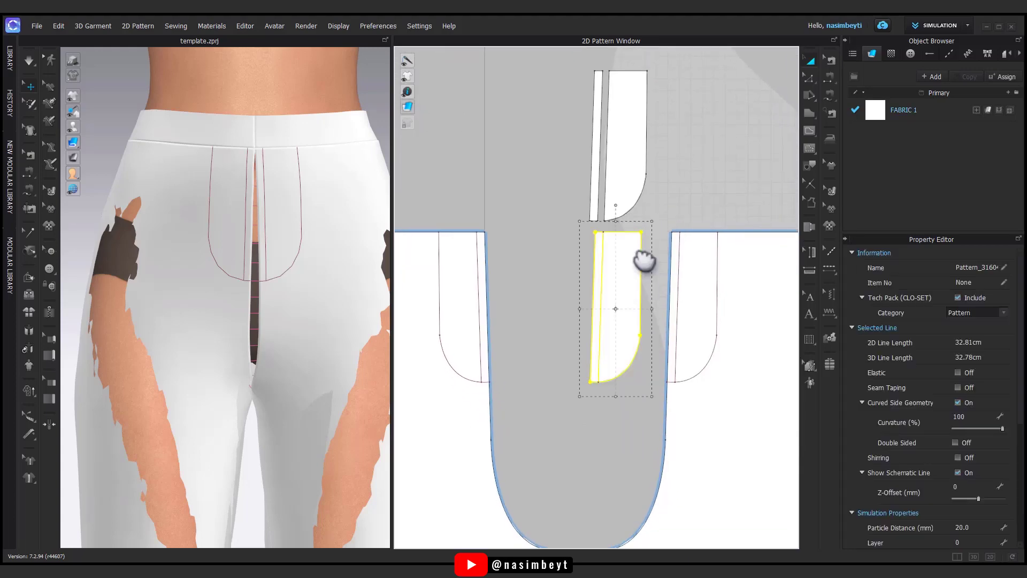
left_click(626, 134, "shift")
Freeze the trouser pieces on the avatar.
mouse_move(278, 300)
right_mouse_down()
mouse_move(327, 263)
mouse_move(300, 269)
right_mouse_up()
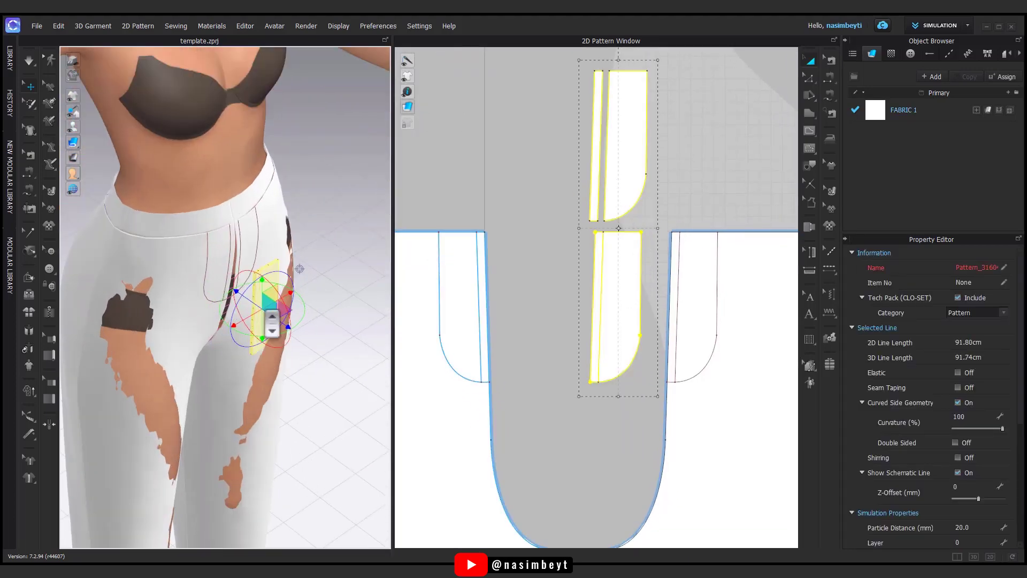
mouse_move(272, 323)
right_mouse_down()
mouse_move(257, 287)
mouse_move(298, 367)
mouse_move(271, 344)
mouse_move(264, 360)
right_mouse_up()
left_click(269, 426)
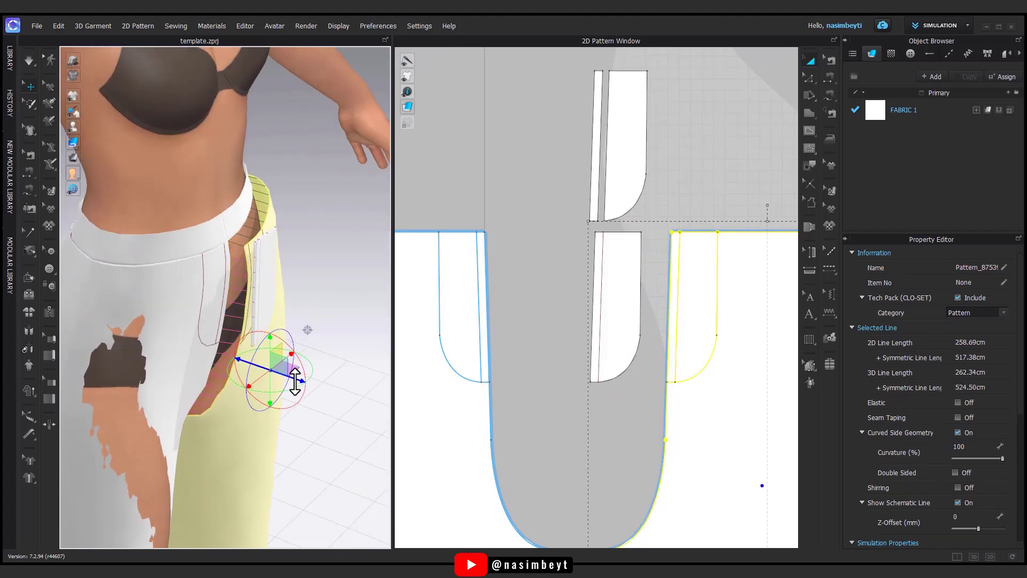
scroll(624, 447, "down", 3)
scroll(619, 360, "down", 3)
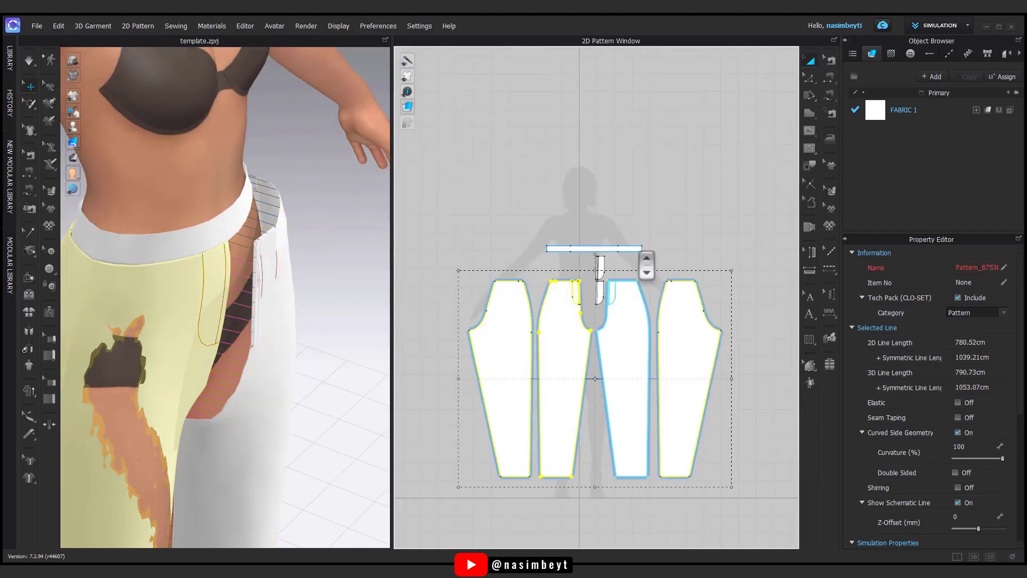
right_click(638, 248)
left_click(665, 356)
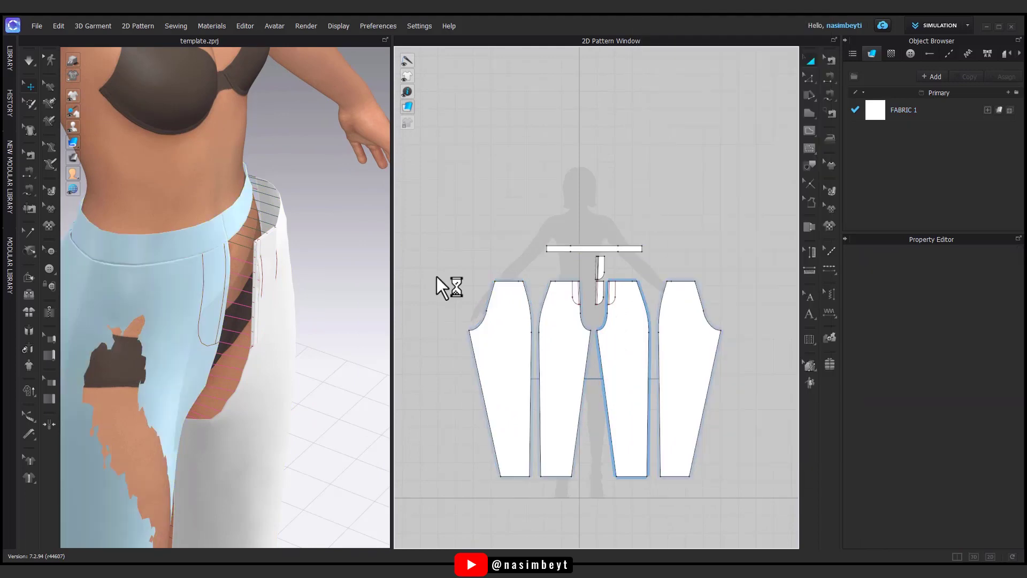
scroll(292, 328, "up", 5)
left_click(315, 279)
Move the fly pieces up against the trousers' front opening.
scroll(592, 270, "up", 10)
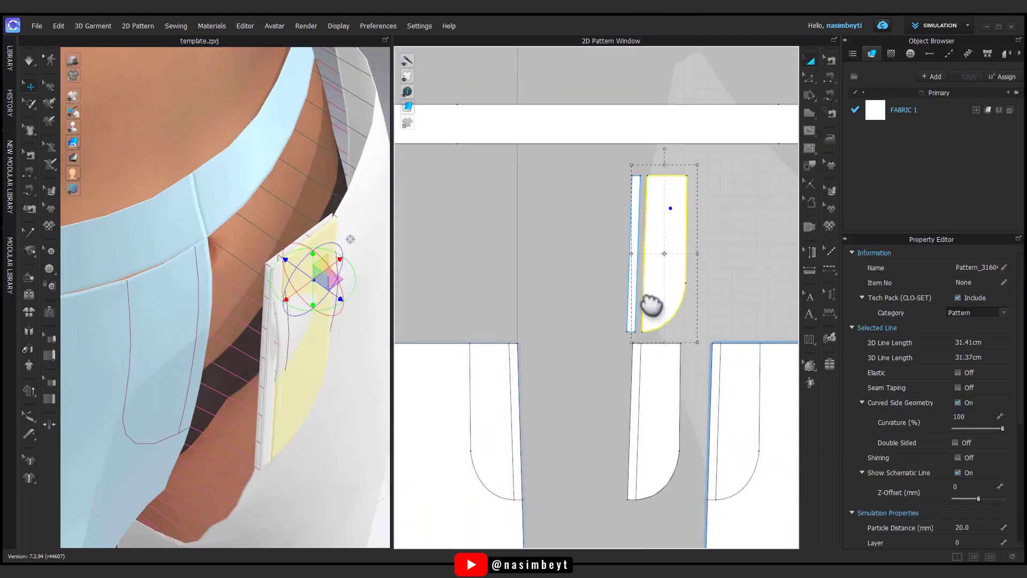
left_click_drag(333, 339, 291, 259)
left_click(655, 380)
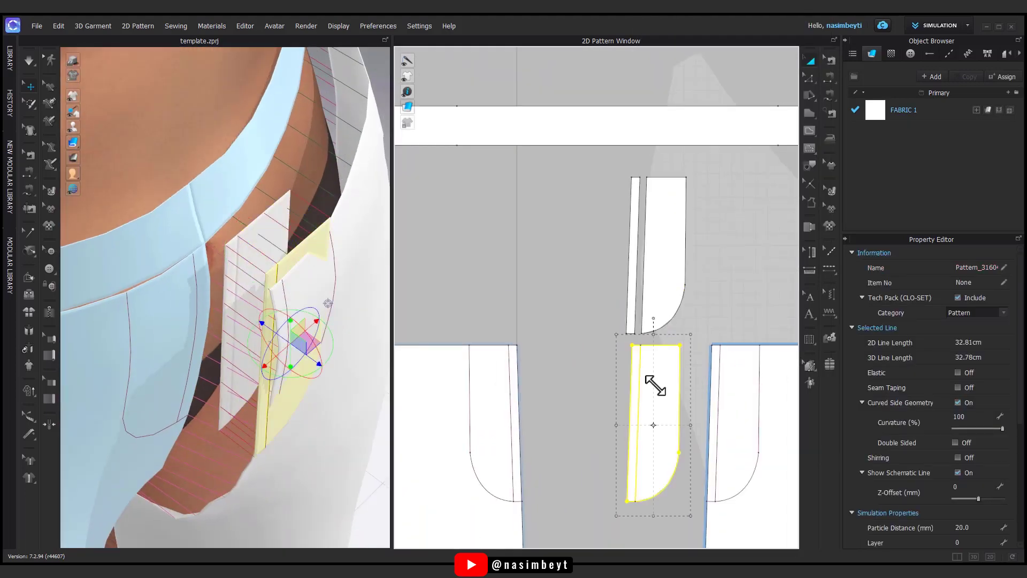
left_click_drag(324, 359, 298, 340)
scroll(974, 473, "down", 3)
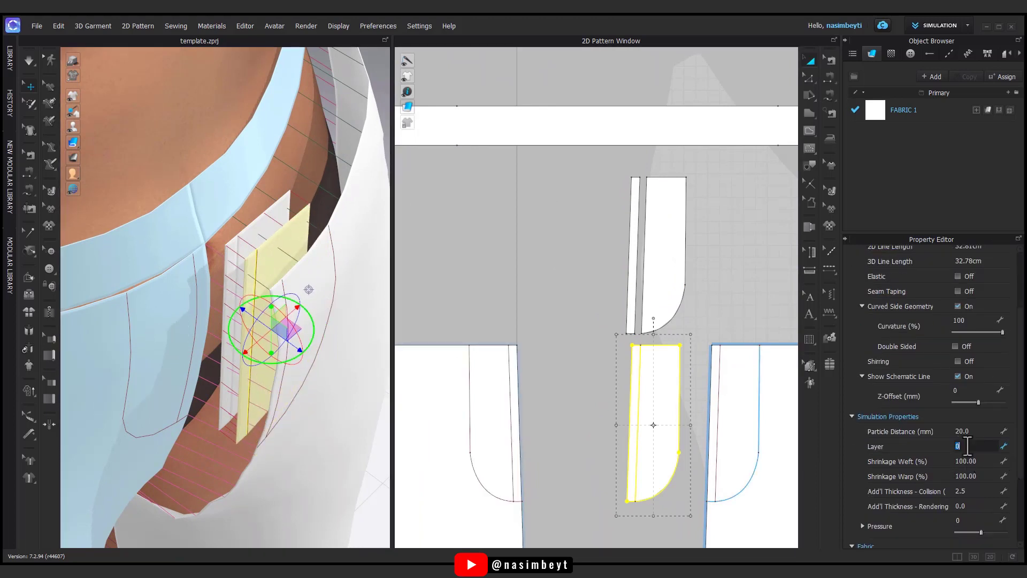
Set the fly piece's layer to 1 and the trouser panel's layer to 2.
type("1")
key("Return")
key("Return")
left_click(749, 422)
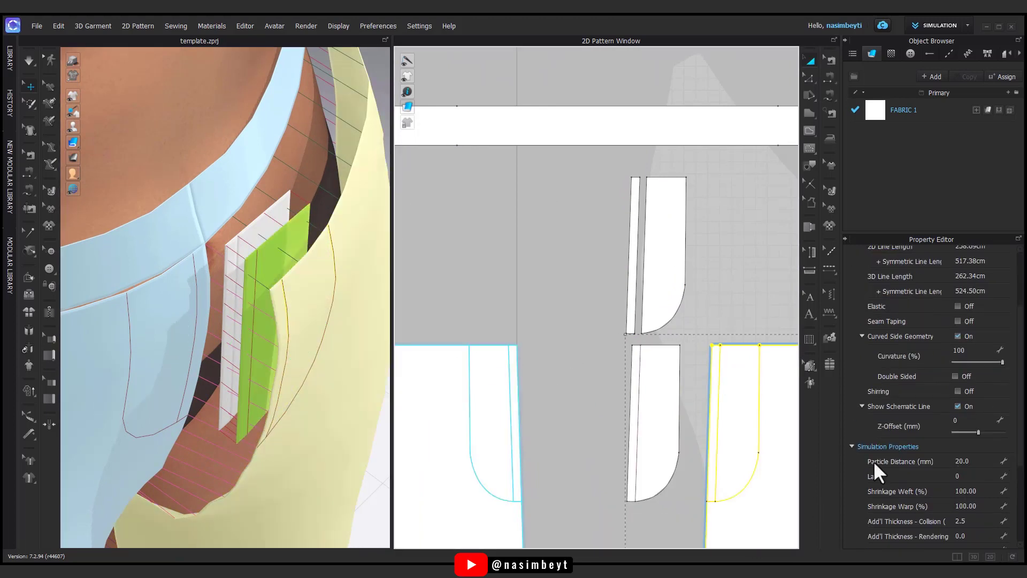
left_click(975, 476)
type("2")
key("Return")
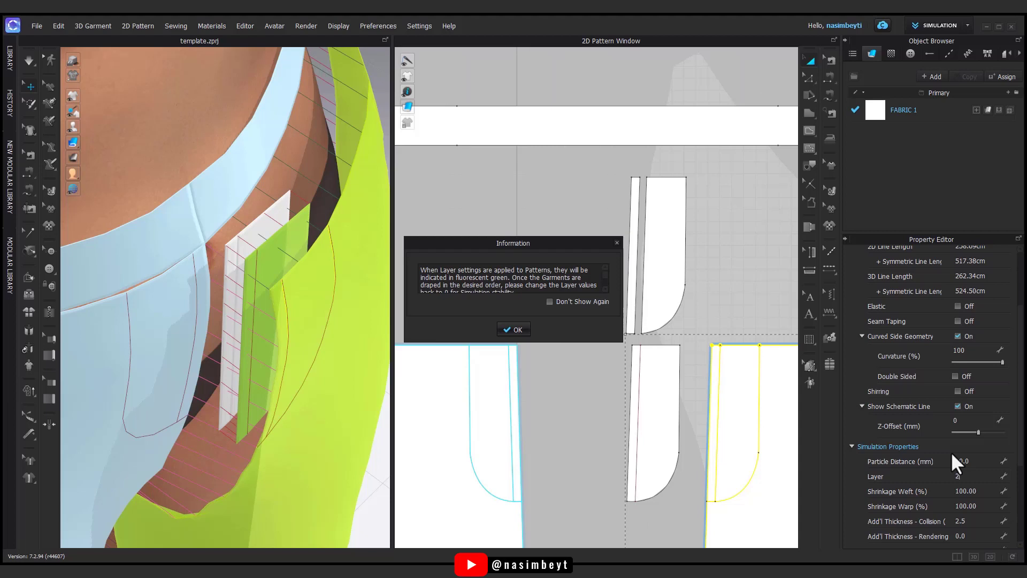
key("Return")
Free-sew the fly facing's curve to the trouser front's curve.
key("n")
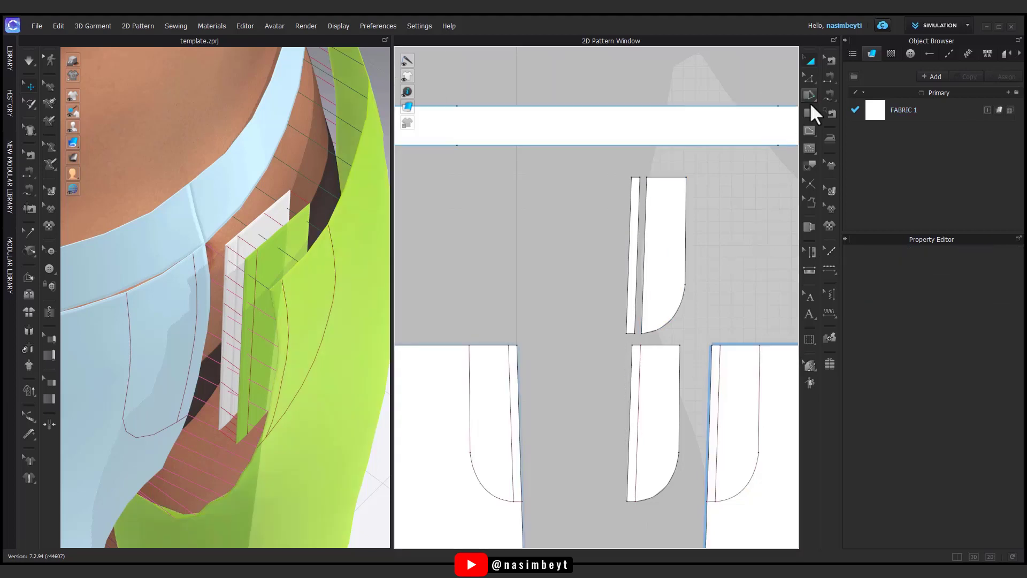
left_click(647, 280)
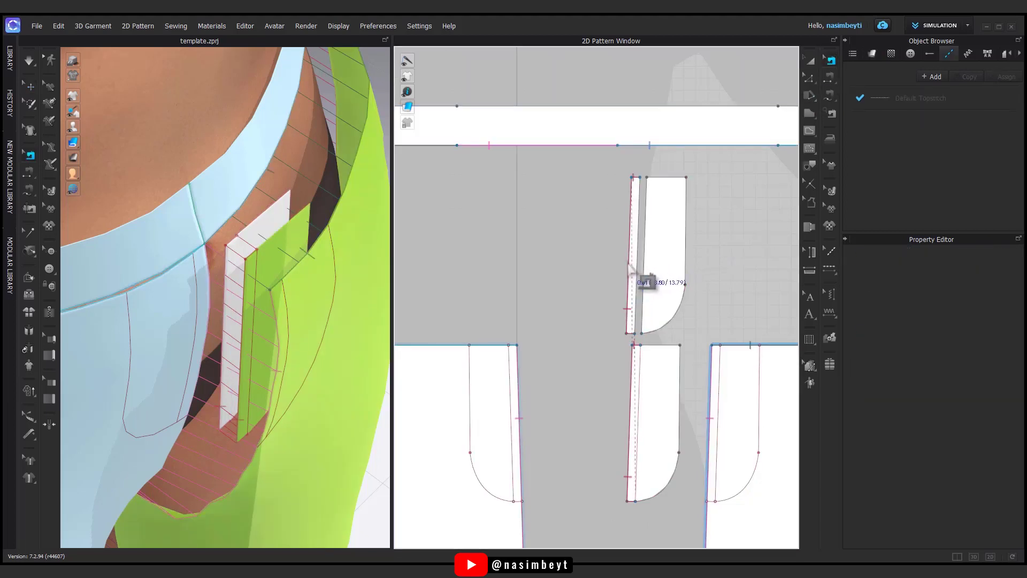
mouse_move(714, 344)
middle_mouse_down()
mouse_move(707, 323)
mouse_move(665, 289)
mouse_move(740, 243)
middle_mouse_up()
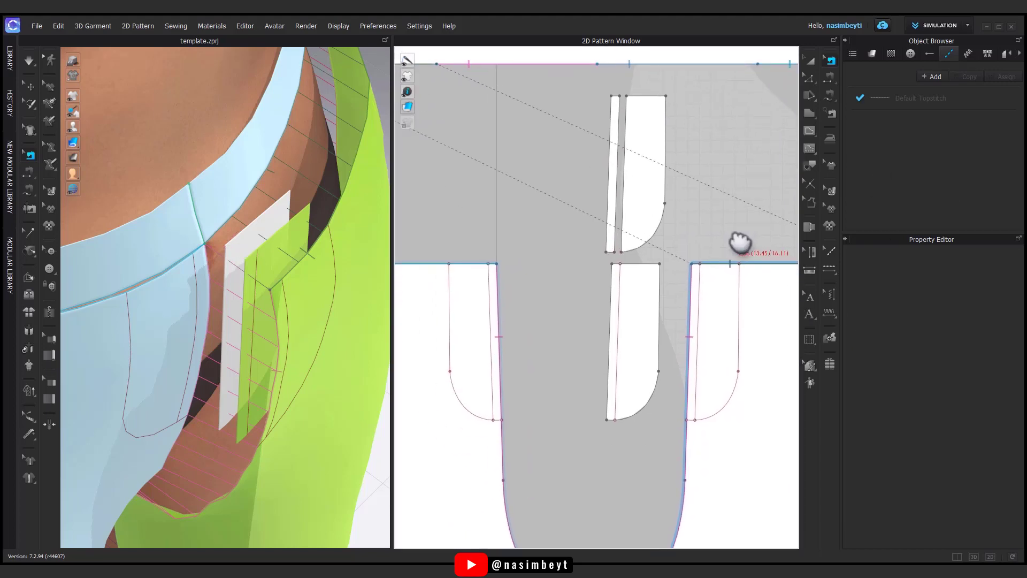
left_click(829, 98)
left_click(863, 97)
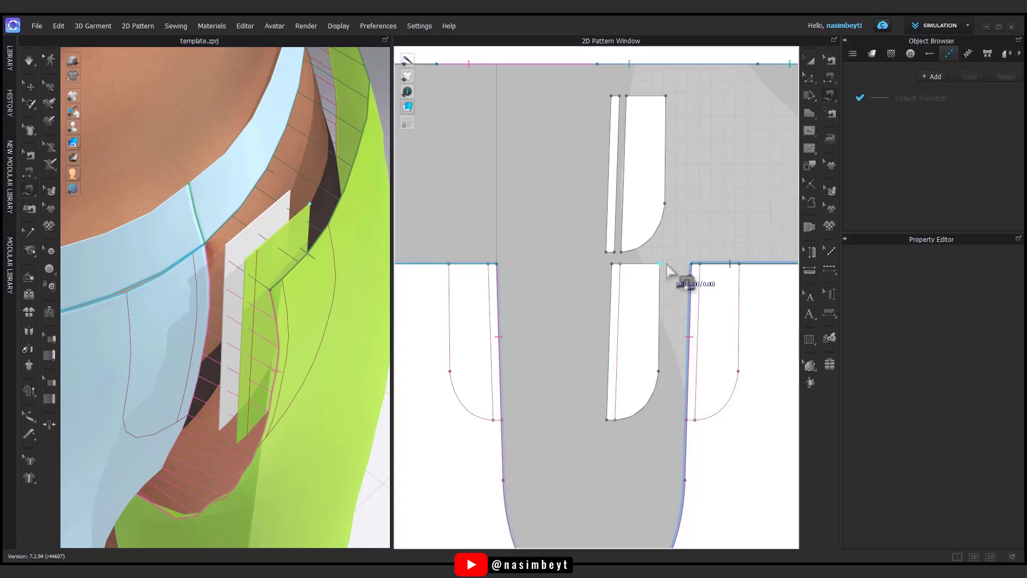
left_click(695, 420)
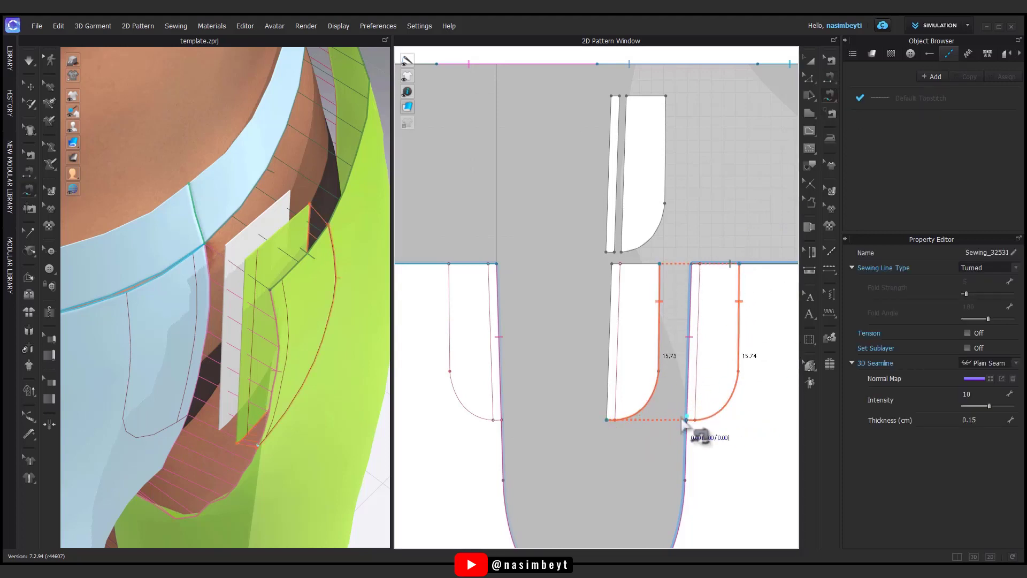
left_click(692, 263)
Sew the fly facing's straight and top edges to the trouser front's edges.
left_click(687, 420)
left_click(612, 264)
left_click(606, 420)
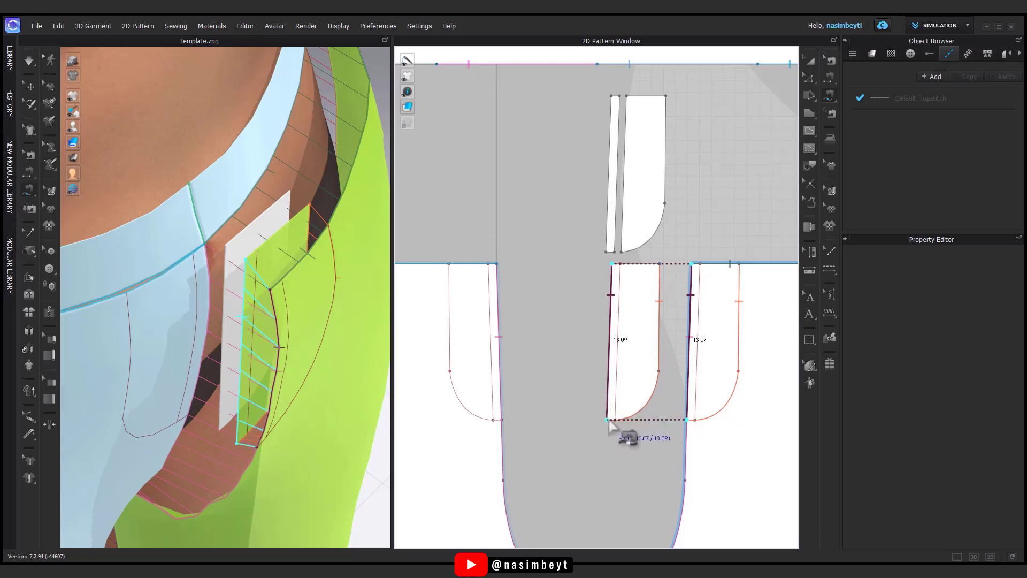
left_click(612, 265)
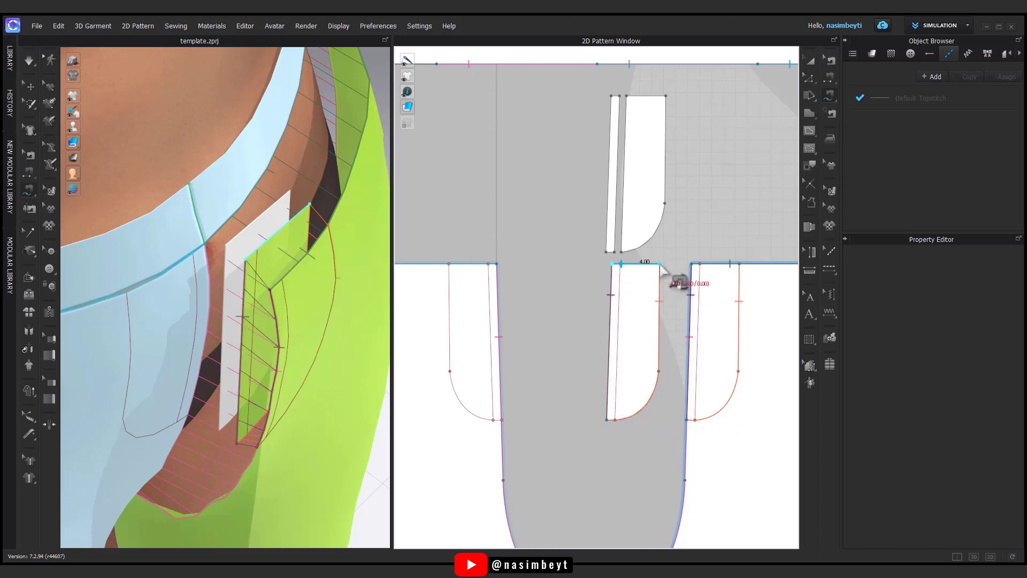
left_click(740, 264)
Sew the upper fly piece's right edge to the trouser front and its top to the facing.
middle_click_drag(661, 354, 658, 388)
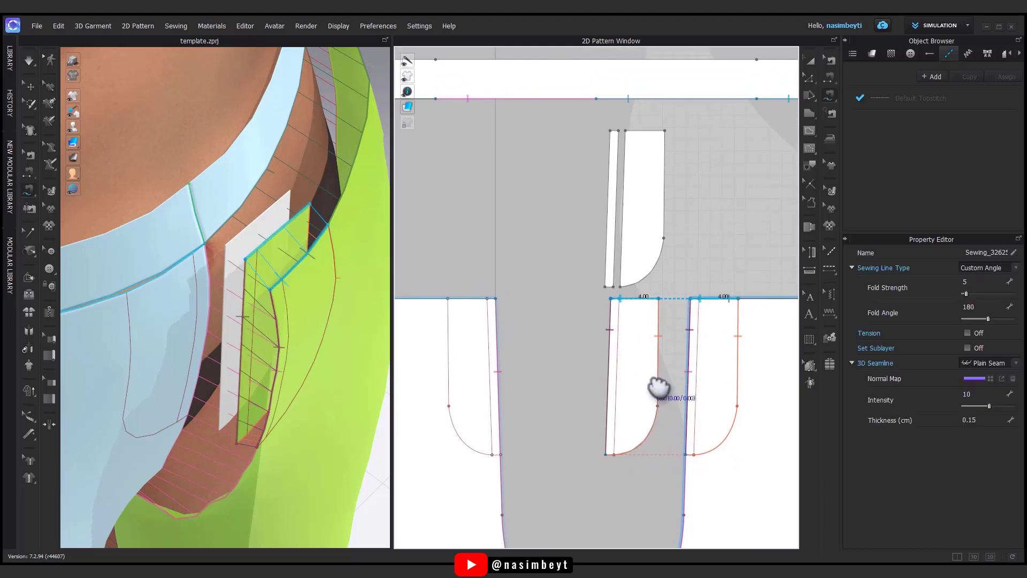
left_click(663, 220)
left_click(739, 298)
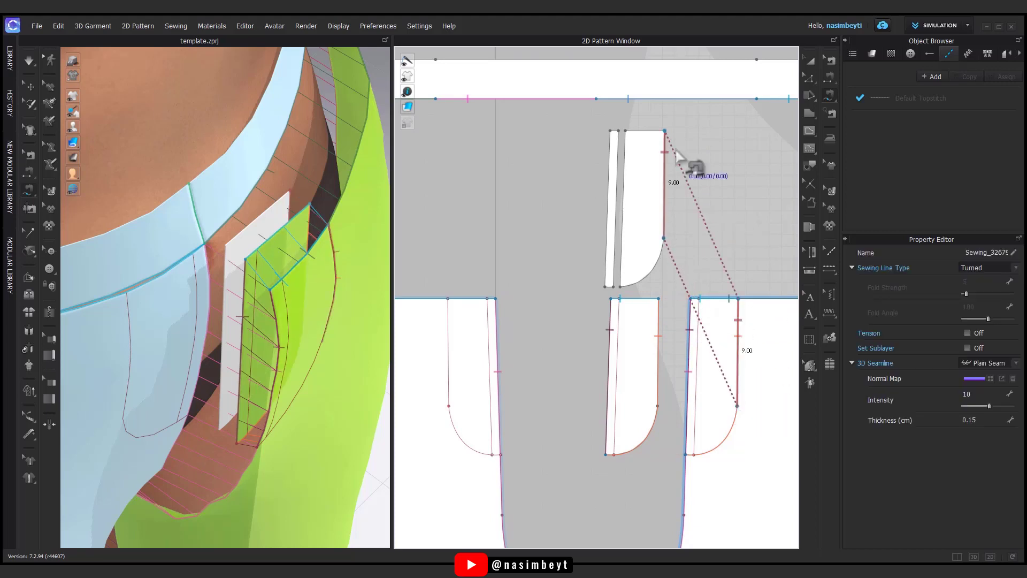
left_click(664, 130)
left_click(659, 299)
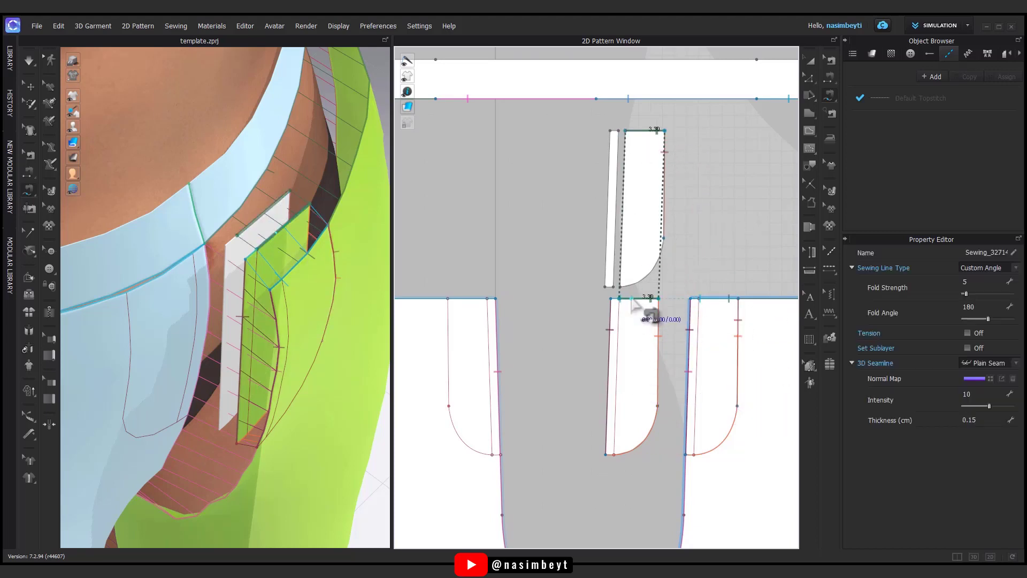
middle_click_drag(632, 300, 656, 297)
Sew the narrow strip to the trouser front and upper fly piece, and the upper curve to the facing.
left_click(808, 61)
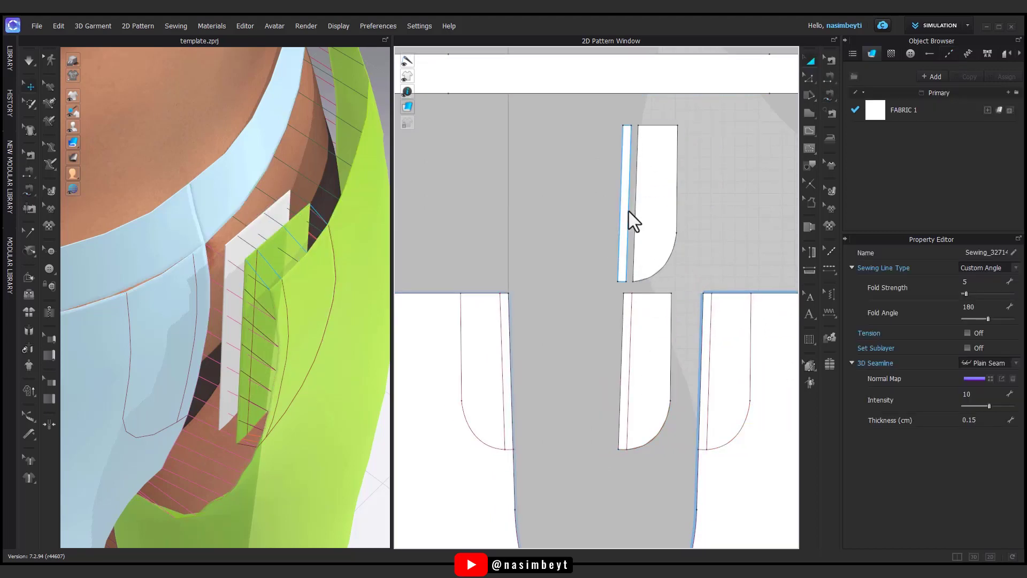
left_click_drag(628, 210, 515, 211)
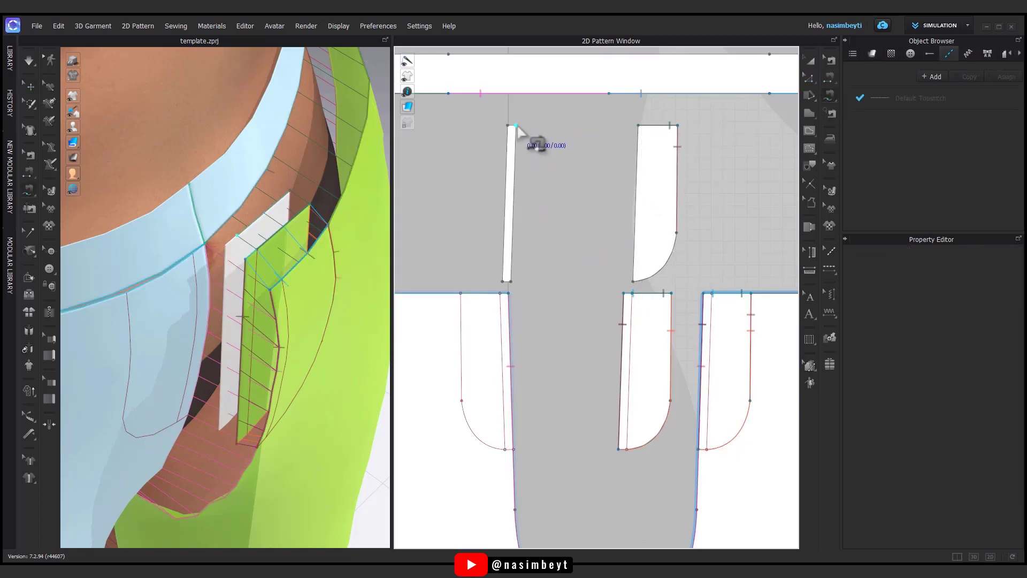
left_click(508, 294)
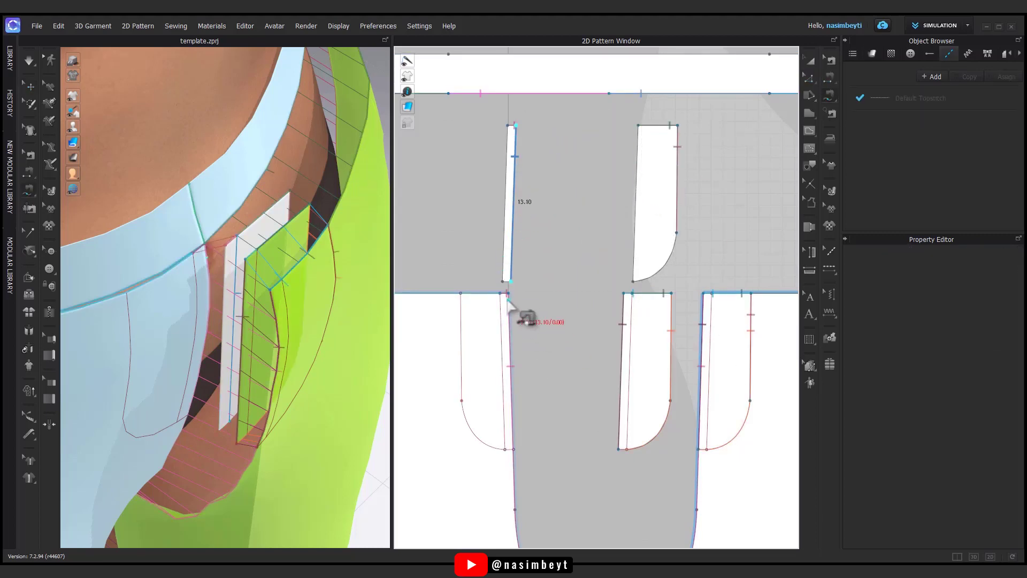
left_click(513, 449)
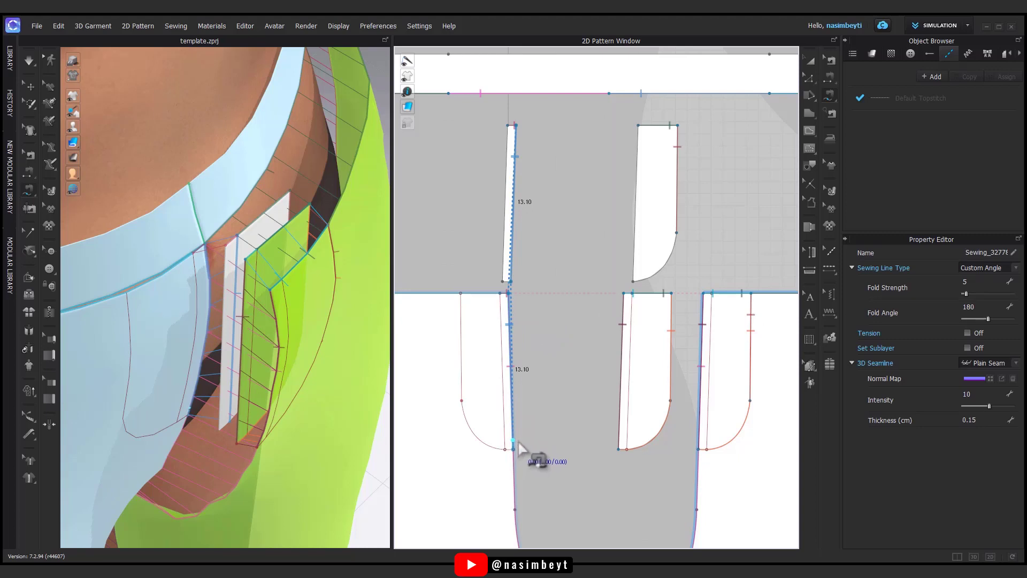
left_click(676, 233)
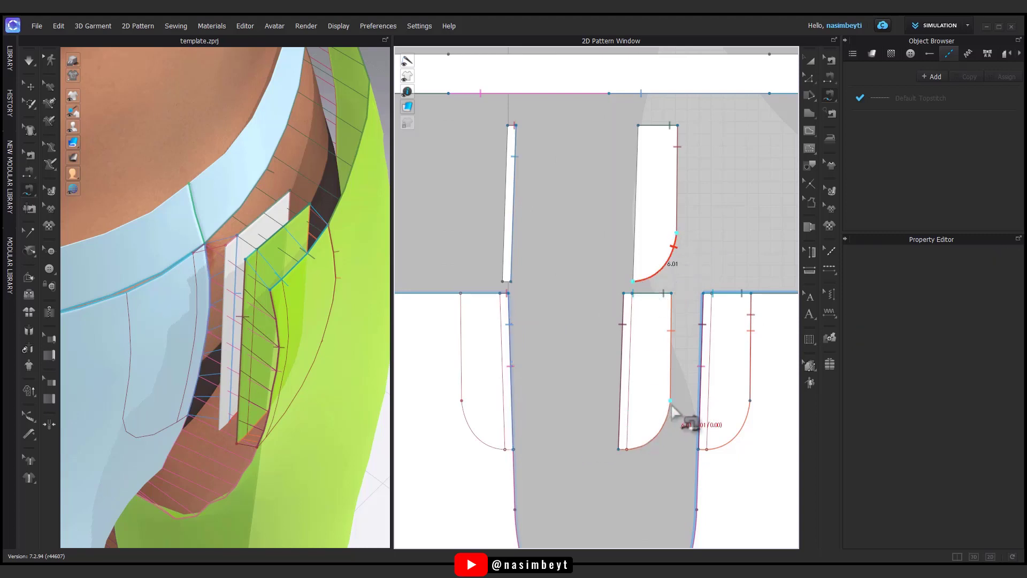
left_click(619, 450)
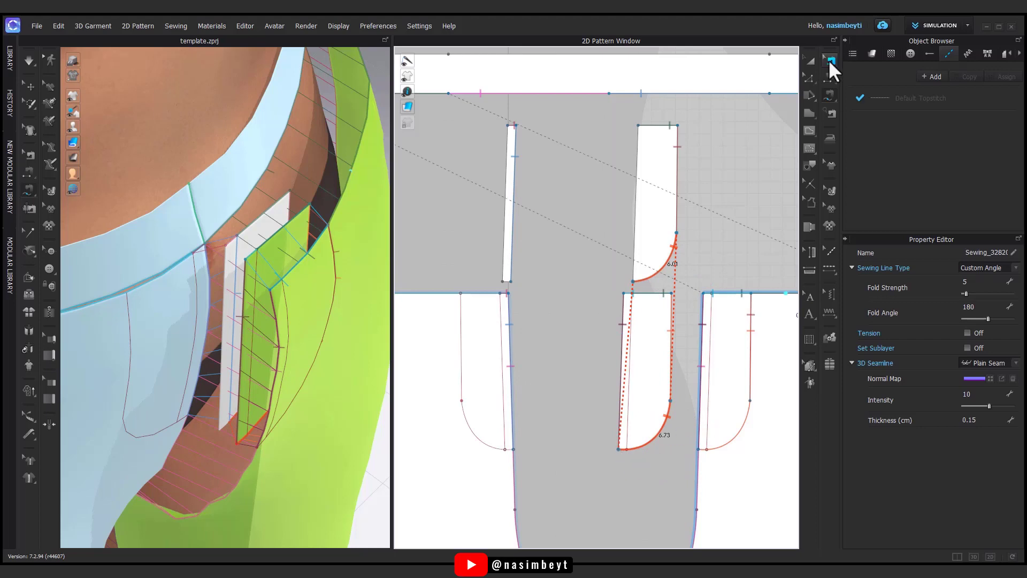
left_click(830, 77)
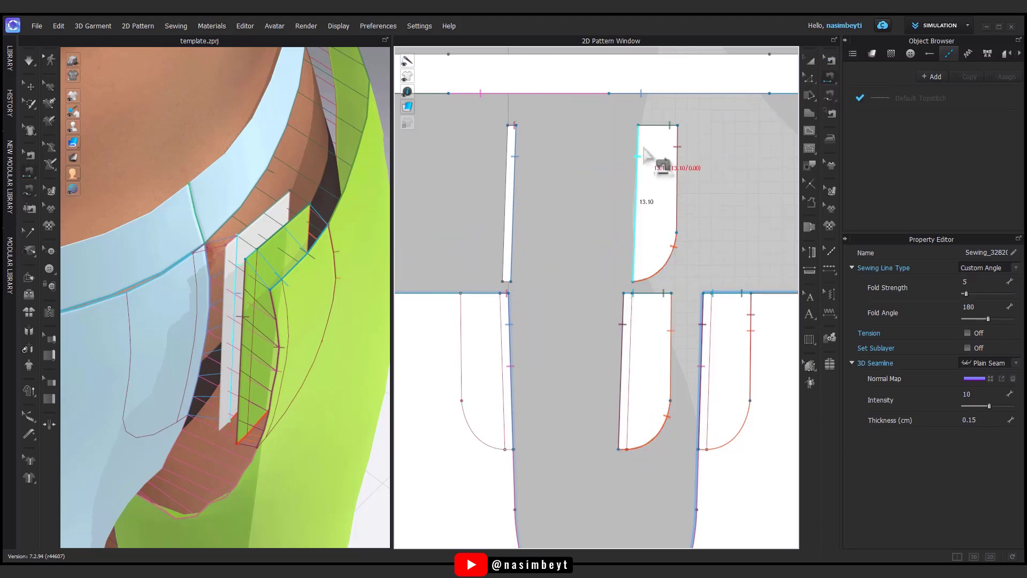
left_click(637, 161)
left_click(813, 59)
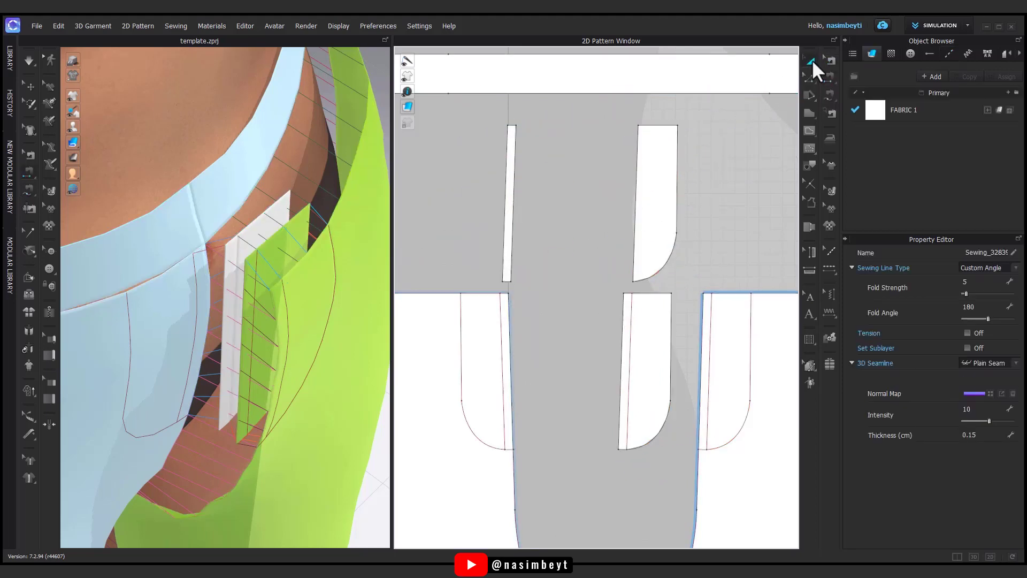
Simulate the trousers and hide the avatar to inspect the draped garment.
left_click(333, 236)
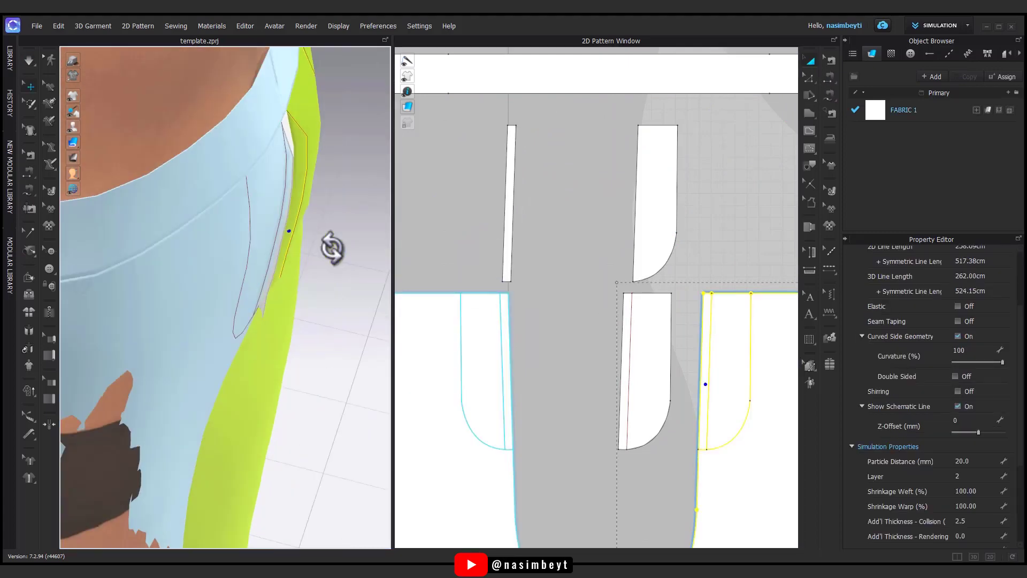
mouse_move(369, 157)
right_mouse_down()
mouse_move(263, 211)
mouse_move(259, 172)
mouse_move(292, 157)
right_mouse_up()
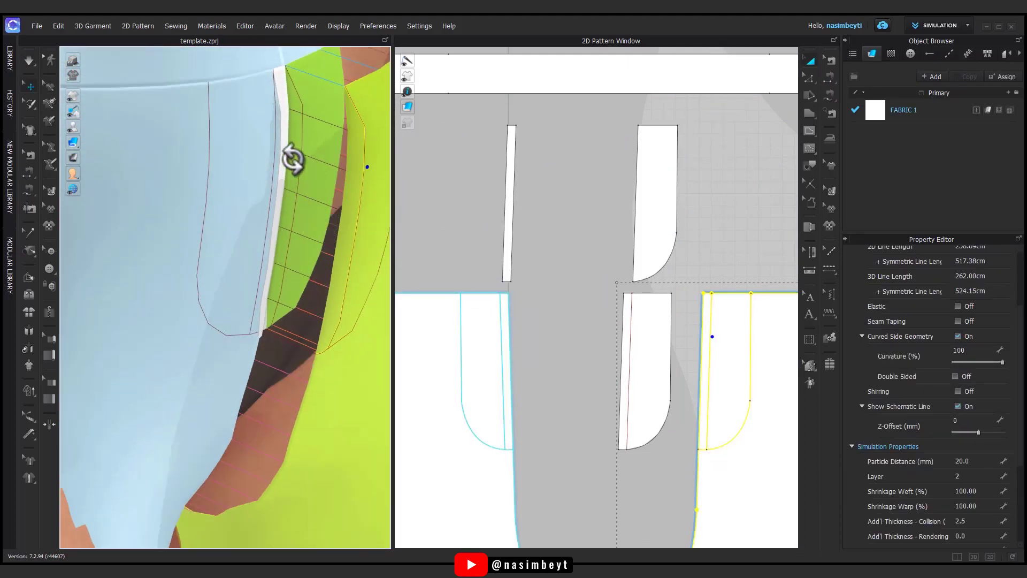
key("space")
right_click_drag(270, 195, 257, 195)
right_click(246, 186)
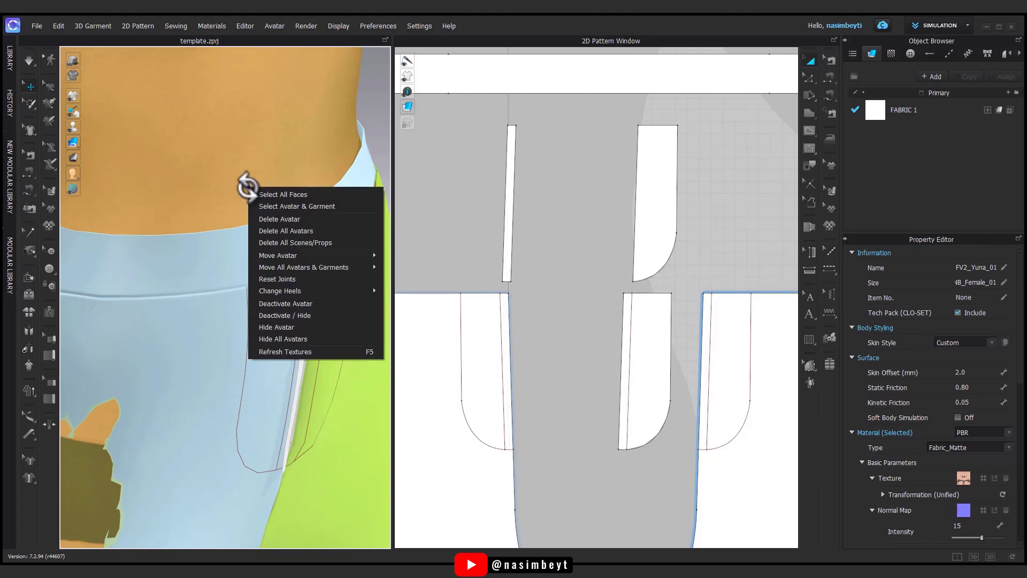
left_click(285, 325)
mouse_move(345, 331)
right_mouse_down()
mouse_move(275, 337)
mouse_move(223, 300)
right_mouse_up()
left_click(306, 234)
mouse_move(306, 233)
right_mouse_down()
mouse_move(309, 285)
mouse_move(282, 336)
mouse_move(245, 285)
right_mouse_up()
Set particle distance 10 on the narrow strip, fly facing and upper fly piece.
left_click(505, 279, "shift")
left_click(282, 91)
left_click(551, 262)
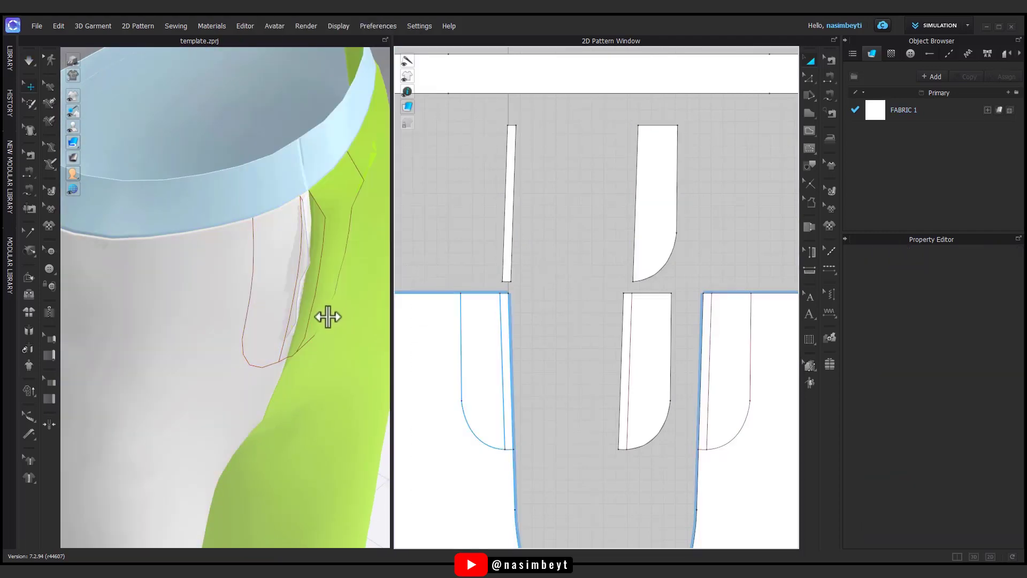
mouse_move(327, 316)
right_mouse_down()
mouse_move(312, 348)
mouse_move(344, 367)
right_mouse_up()
left_click(268, 245)
left_click(648, 375, "shift")
left_click(644, 223, "shift")
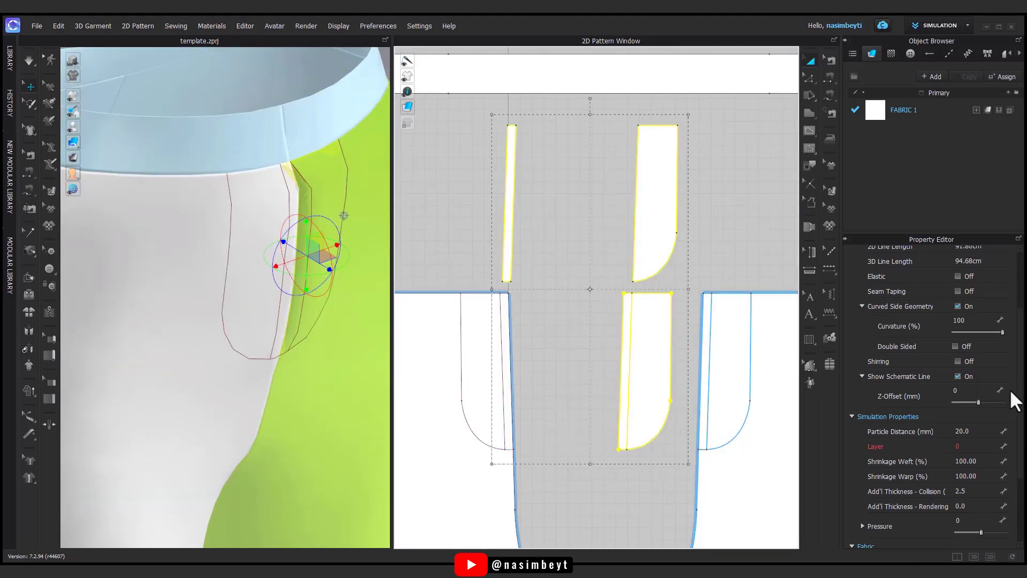
left_click(971, 430)
type("10")
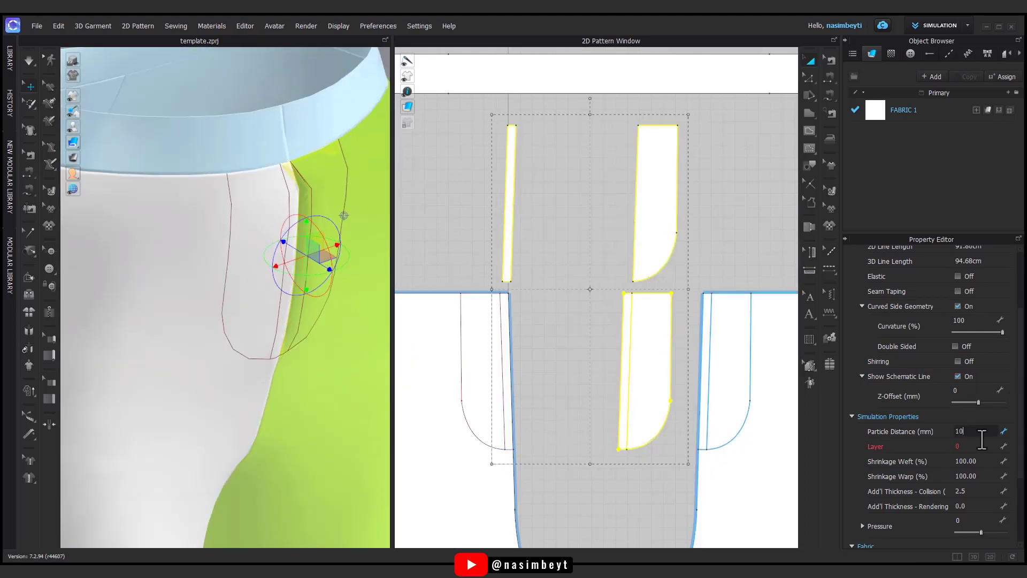
key("Return")
left_click(569, 379)
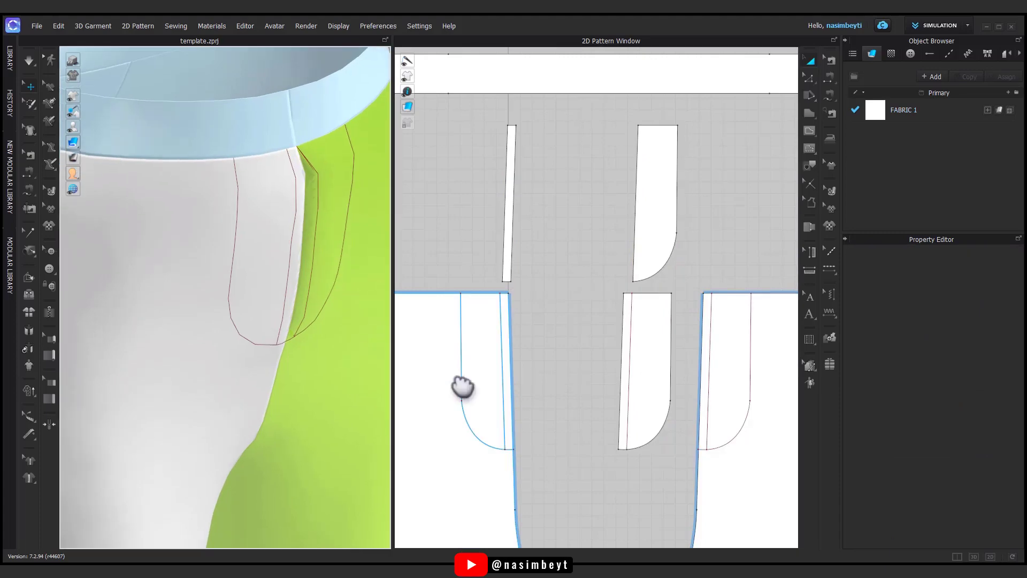
Strengthen all pattern pieces and check the waistband from above.
key("ctrl+a")
right_click(773, 373)
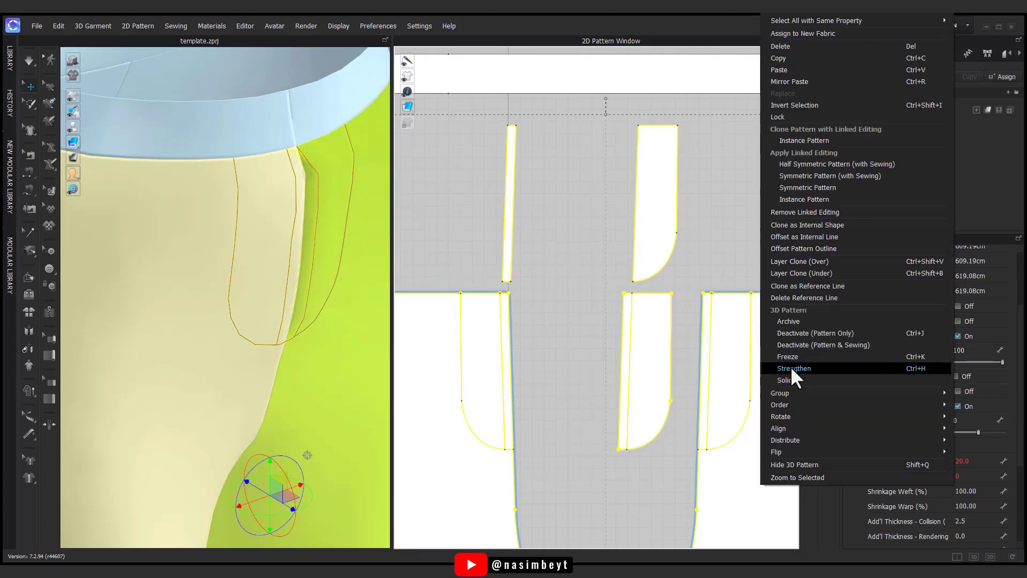
left_click(794, 368)
mouse_move(356, 356)
right_mouse_down()
mouse_move(338, 271)
mouse_move(303, 316)
mouse_move(377, 417)
mouse_move(271, 268)
right_mouse_up()
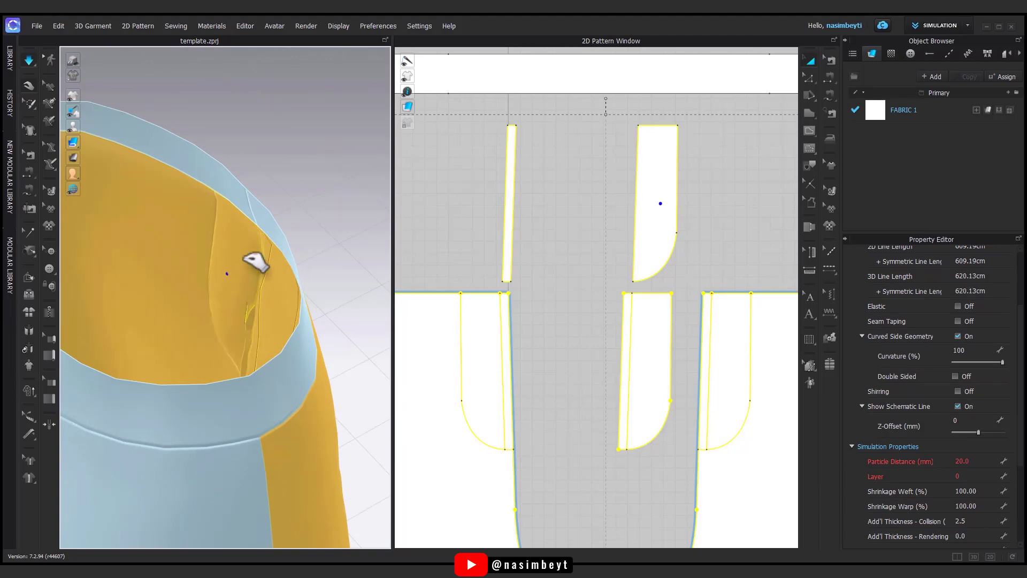
mouse_move(249, 396)
right_mouse_down()
mouse_move(236, 408)
mouse_move(284, 390)
mouse_move(241, 363)
right_mouse_up()
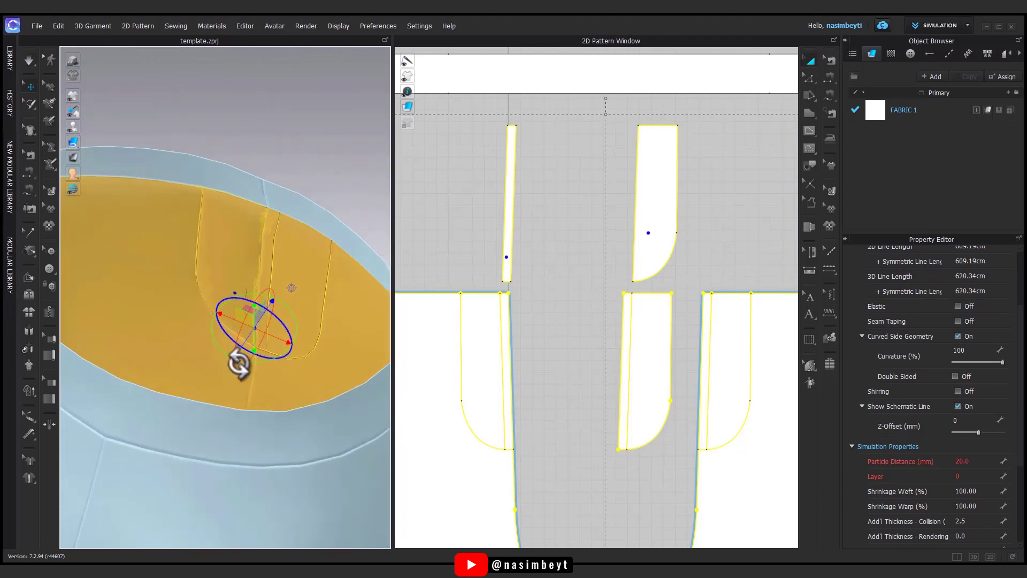
View the trousers from the front and select the middle fly piece.
left_click(573, 289)
right_click_drag(573, 289, 572, 231)
mouse_move(300, 332)
right_mouse_down()
mouse_move(259, 355)
mouse_move(316, 408)
mouse_move(253, 344)
mouse_move(321, 436)
mouse_move(374, 403)
mouse_move(332, 406)
right_mouse_up()
scroll(259, 369, "up", 3)
scroll(255, 395, "up", 3)
scroll(262, 385, "up", 2)
left_click(279, 376)
left_click(266, 371)
Move the front crotch seam's top endpoints down to the crotch points.
key("b")
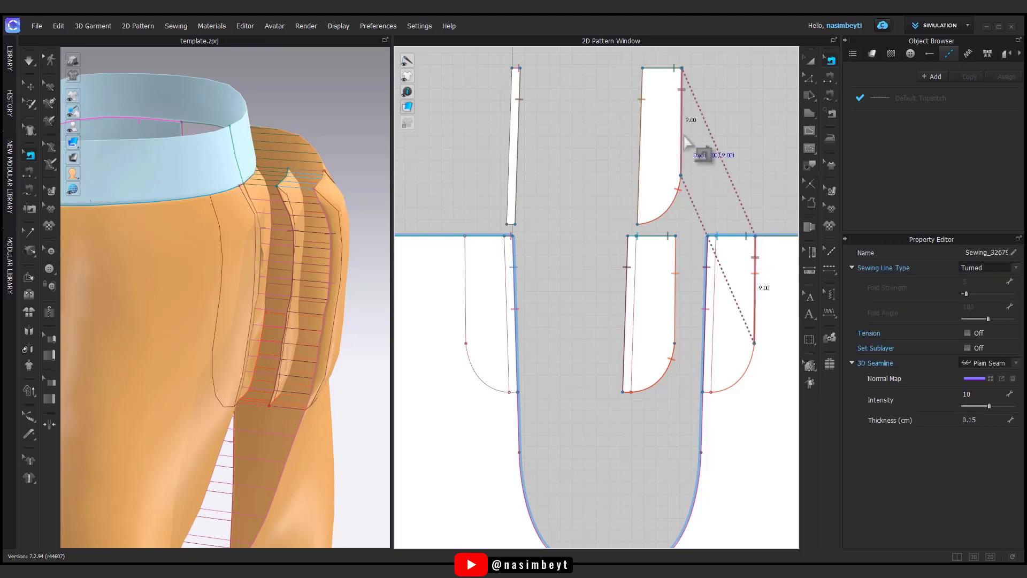
left_click(627, 305)
left_click(712, 345)
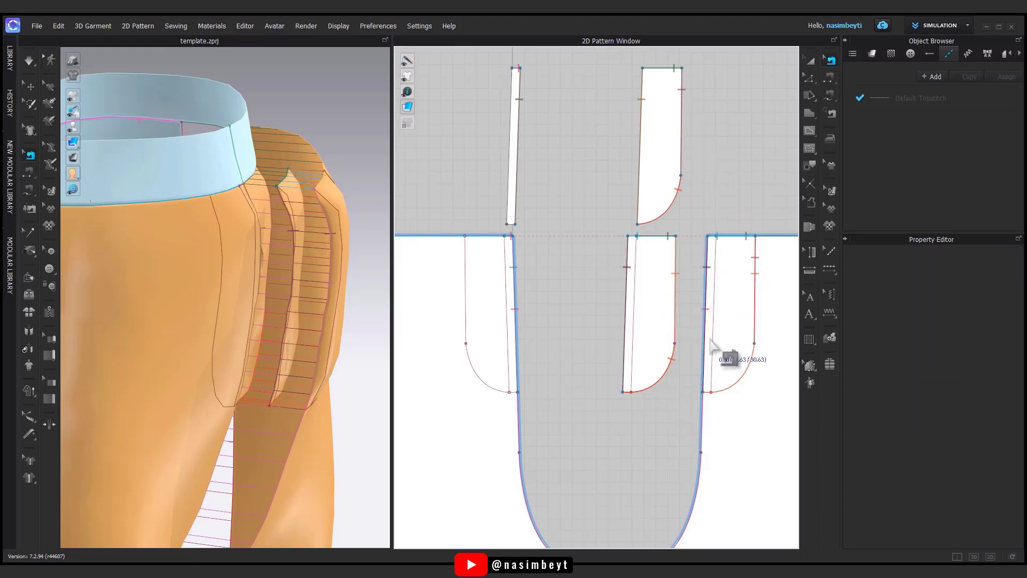
left_click(712, 318)
left_click_drag(712, 239, 705, 393)
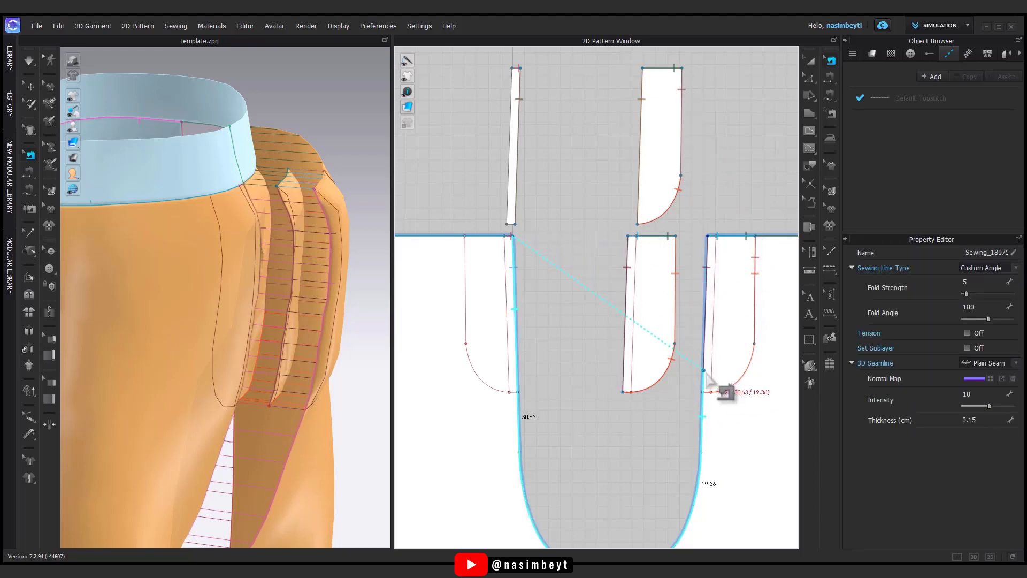
left_click_drag(512, 236, 523, 395)
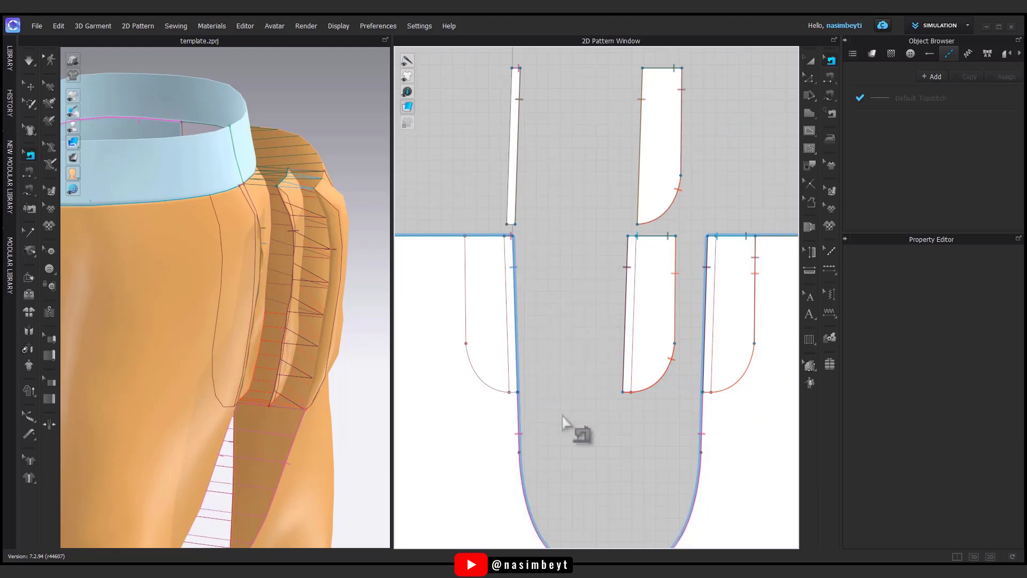
Reposition the pocket piece on the avatar and check the fly pieces from the front.
key("q")
left_click_drag(268, 291, 283, 254)
left_click(241, 275)
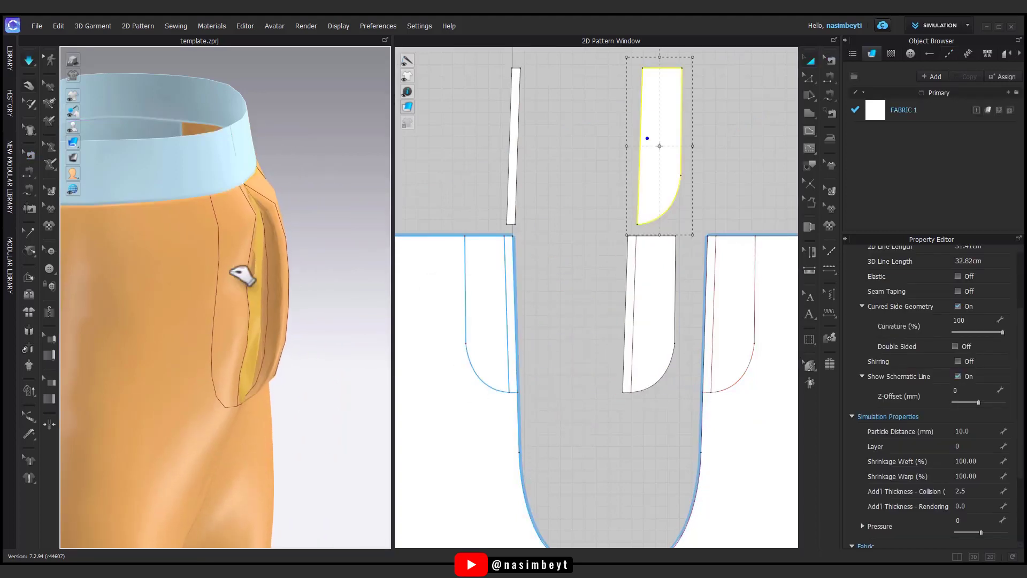
left_click(142, 264)
left_click(204, 261)
left_click(256, 272)
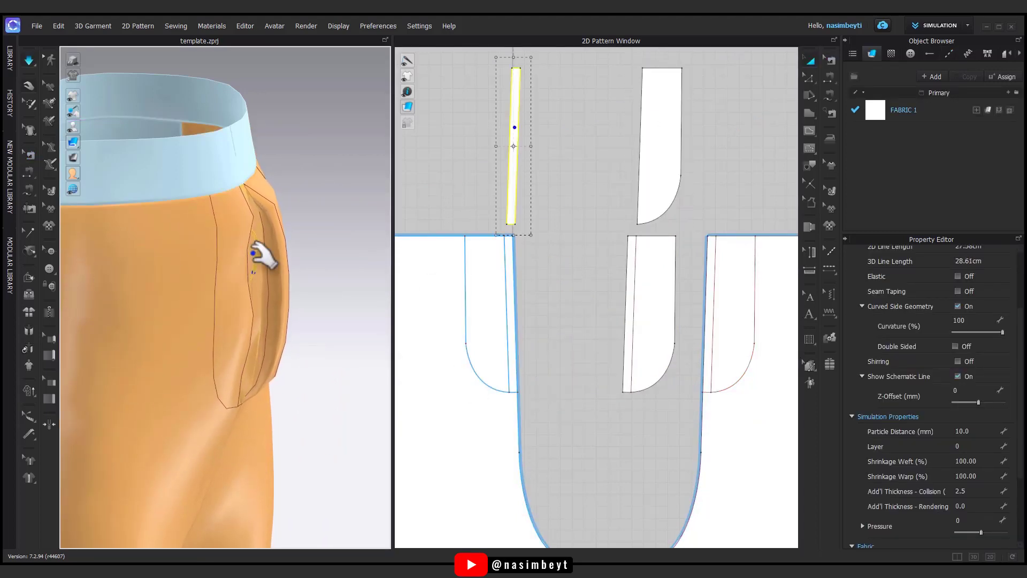
right_click_drag(249, 274, 168, 248)
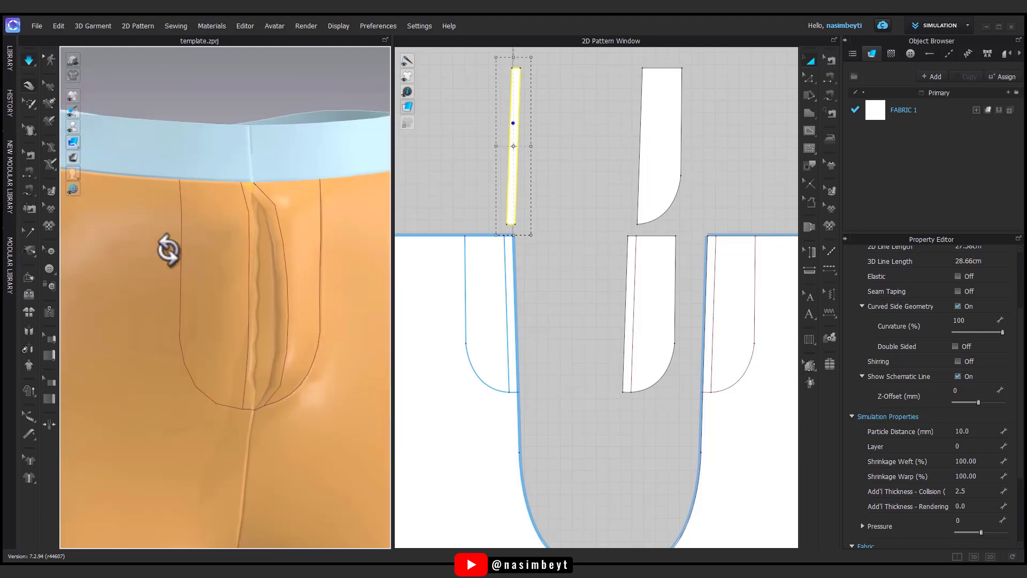
Lower the right trouser piece's Add'l Thickness - Collision and inspect the pocket in 3D.
key("t")
scroll(712, 170, "up", 2)
left_click(812, 61)
left_click(676, 291)
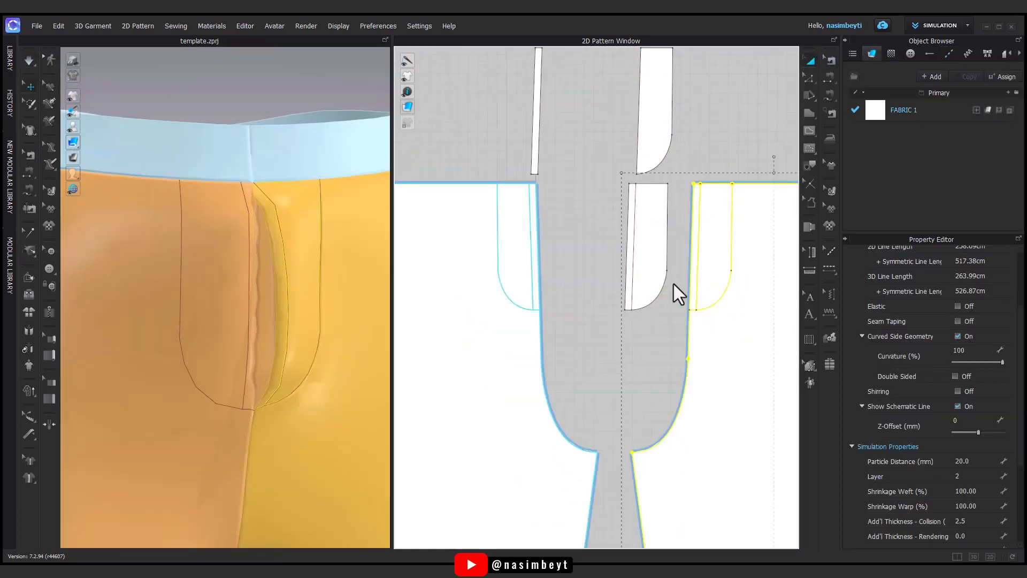
left_click(970, 522)
type("0.")
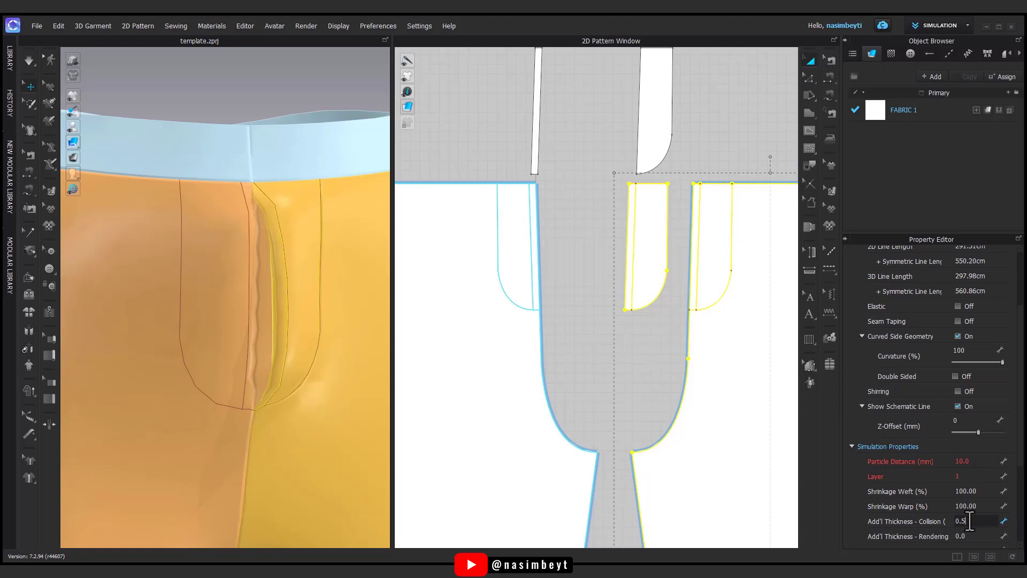
mouse_move(284, 339)
right_mouse_down()
mouse_move(225, 344)
mouse_move(344, 326)
right_mouse_up()
mouse_move(327, 284)
right_mouse_down()
mouse_move(239, 385)
mouse_move(298, 368)
right_mouse_up()
key("Escape")
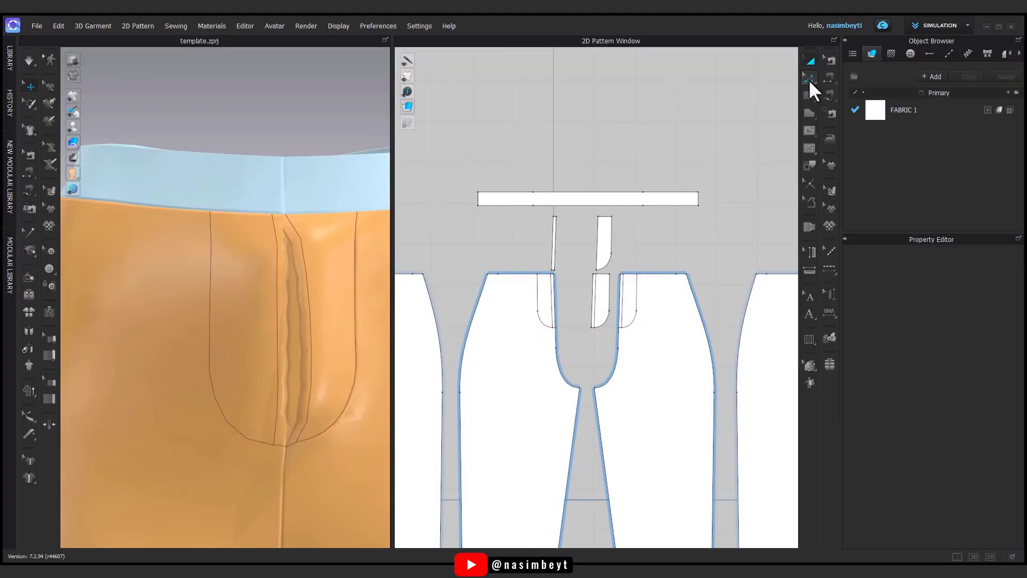
left_click(810, 79)
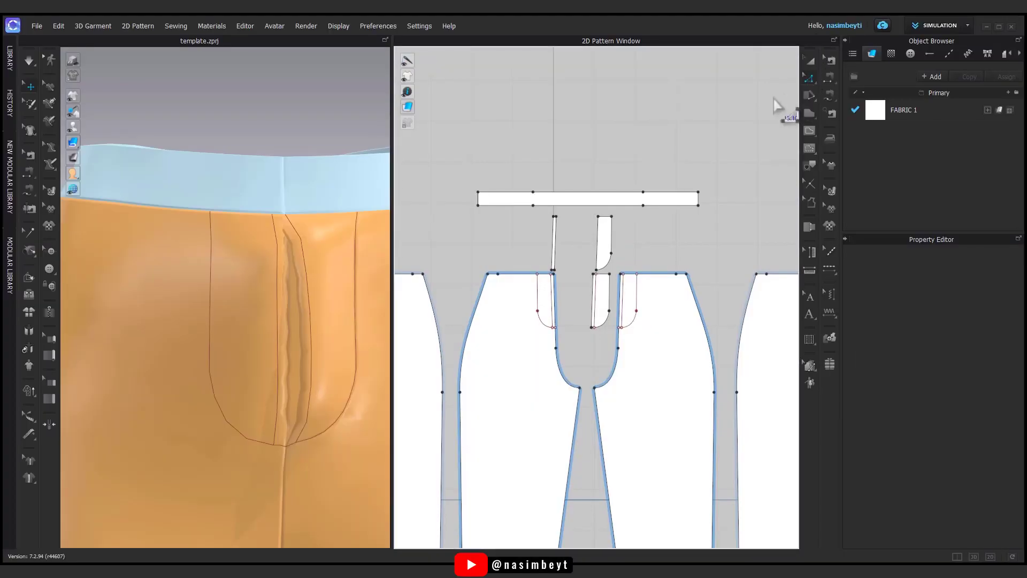
Select the waistband's 3.29 cm right end edge and bring up its edge actions.
left_click(293, 195)
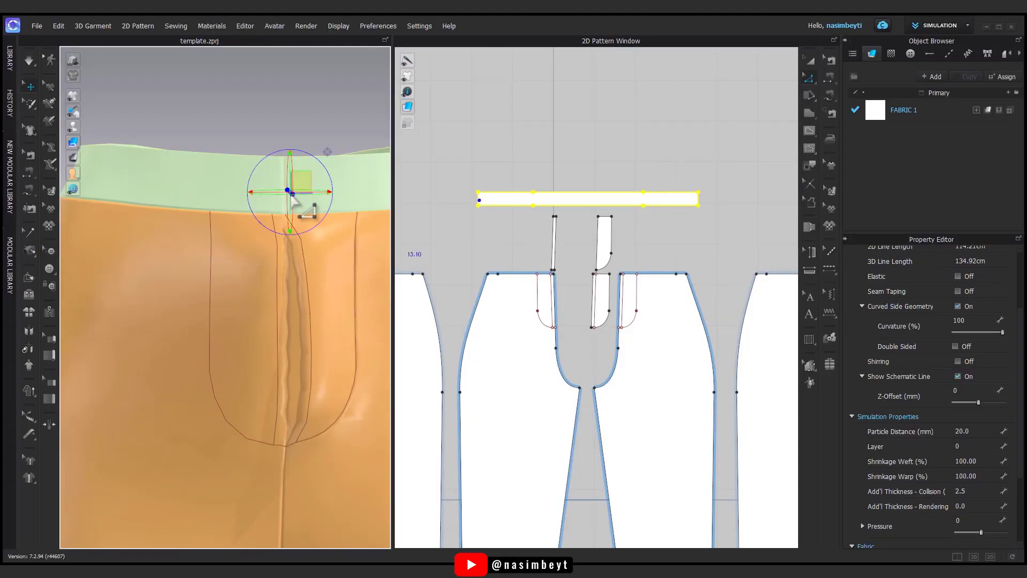
left_click(809, 61)
left_click(512, 202)
right_click(513, 200)
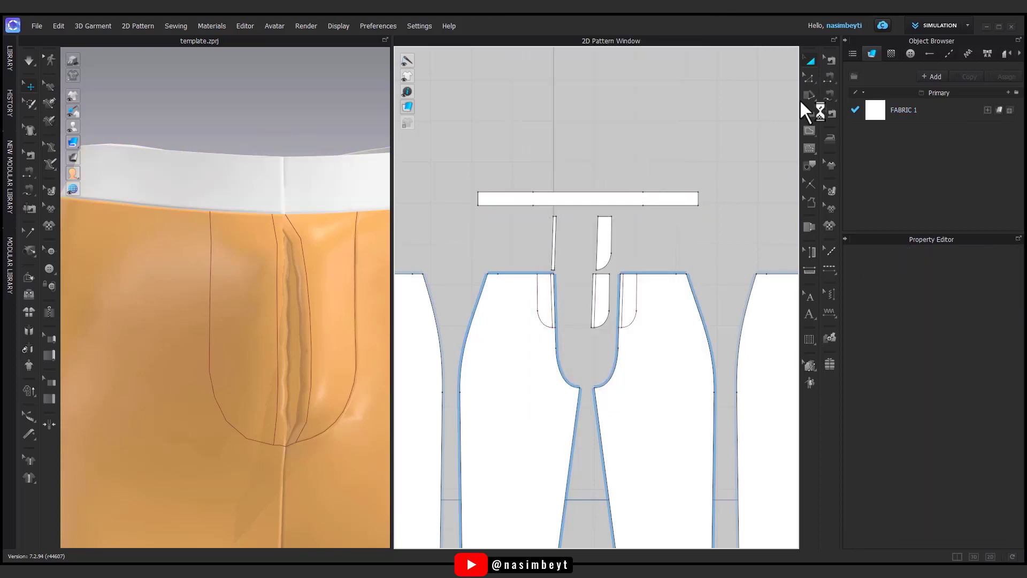
left_click(831, 61)
left_click(810, 73)
left_click(698, 199)
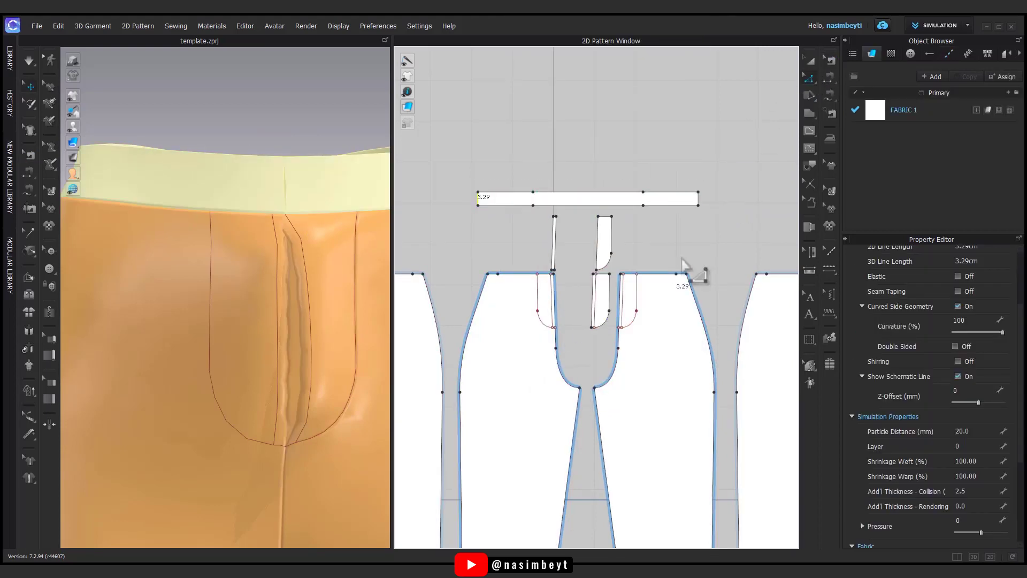
right_click(699, 200)
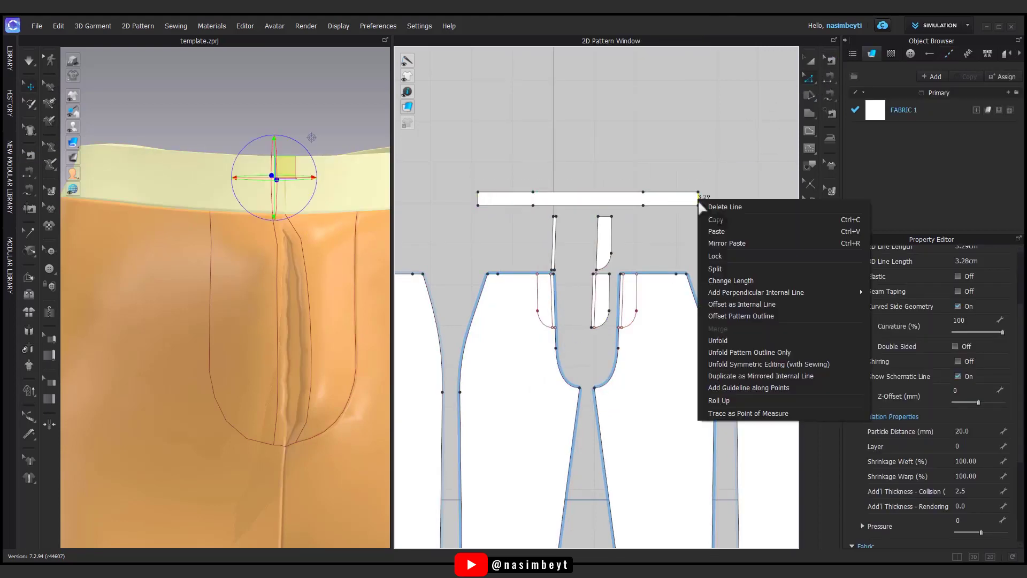
Extend the waistband's front end 3 cm with Offset Pattern Outline.
left_click(746, 315)
type("3")
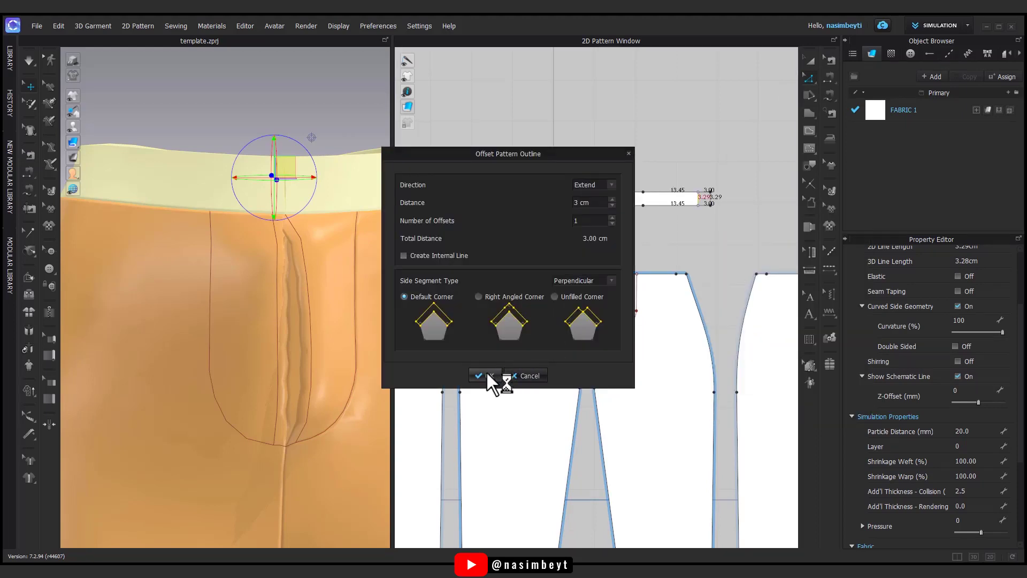
mouse_move(337, 275)
right_mouse_down()
mouse_move(357, 262)
mouse_move(273, 220)
mouse_move(252, 236)
mouse_move(206, 229)
right_mouse_up()
left_click(357, 262)
left_click(715, 209)
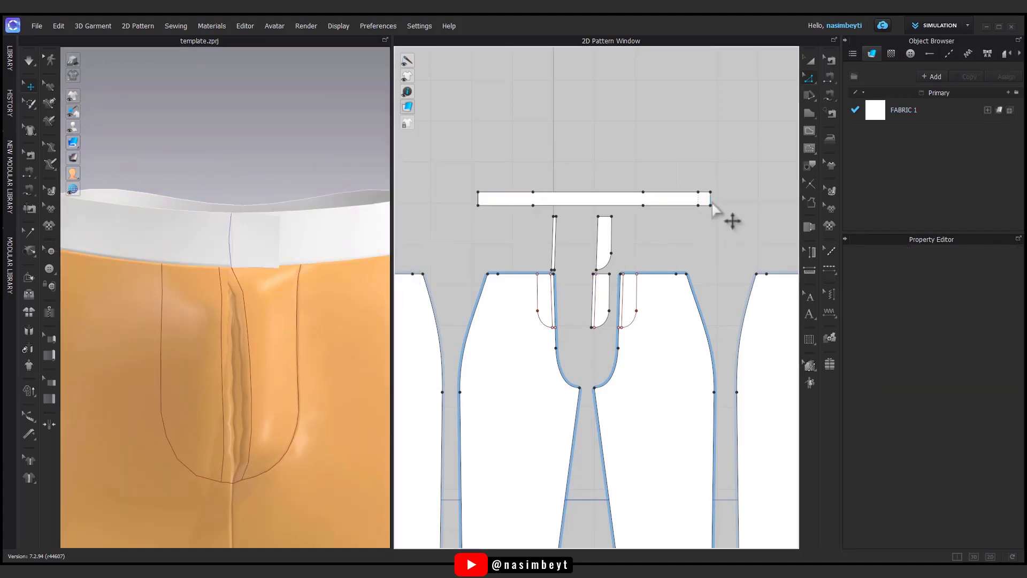
Move the waistband's end edge out a further 1 cm and check it in 3D.
left_click(711, 201)
scroll(709, 235, "up", 5)
scroll(706, 248, "up", 3)
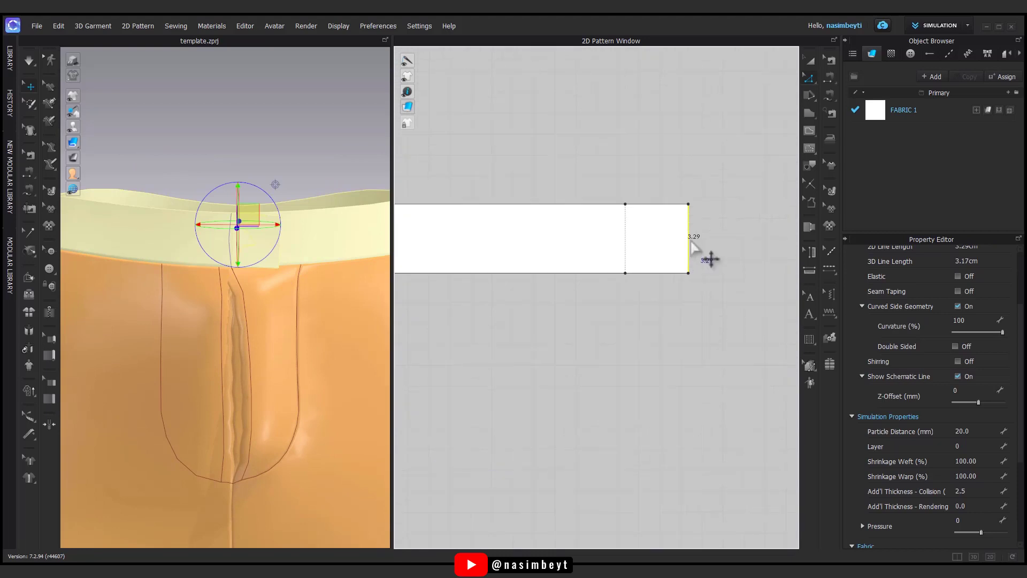
left_click_drag(704, 241, 703, 240)
right_click(703, 239)
type("1")
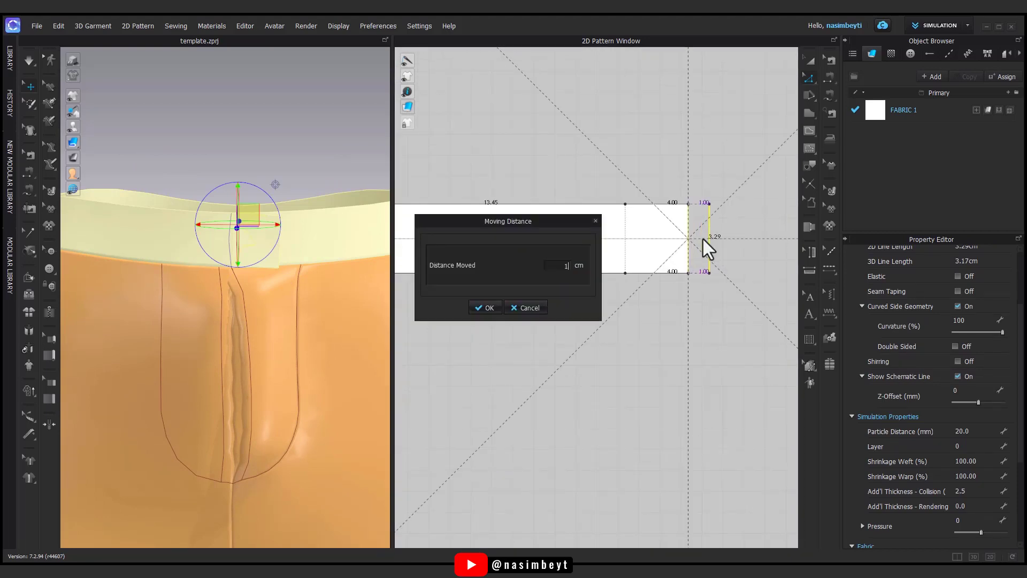
left_click(498, 308)
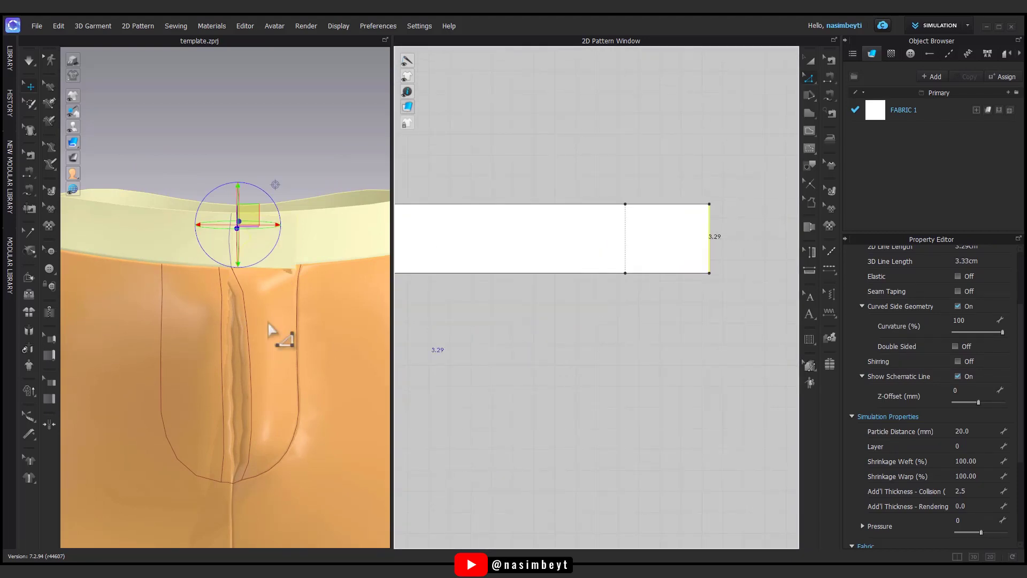
mouse_move(280, 337)
right_mouse_down()
mouse_move(236, 337)
mouse_move(262, 324)
mouse_move(720, 344)
right_mouse_up()
scroll(704, 294, "down", 5)
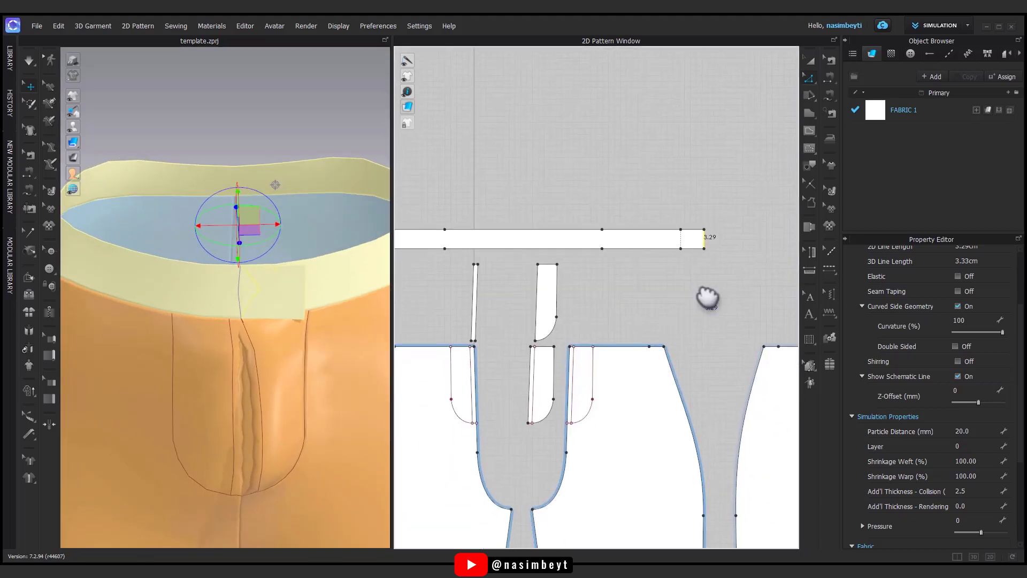
Begin a segment seam from the waistband extension toward the trouser front.
left_click(831, 60)
scroll(582, 327, "up", 2)
scroll(582, 327, "up", 2)
right_click_drag(733, 263, 624, 275)
left_click(829, 96)
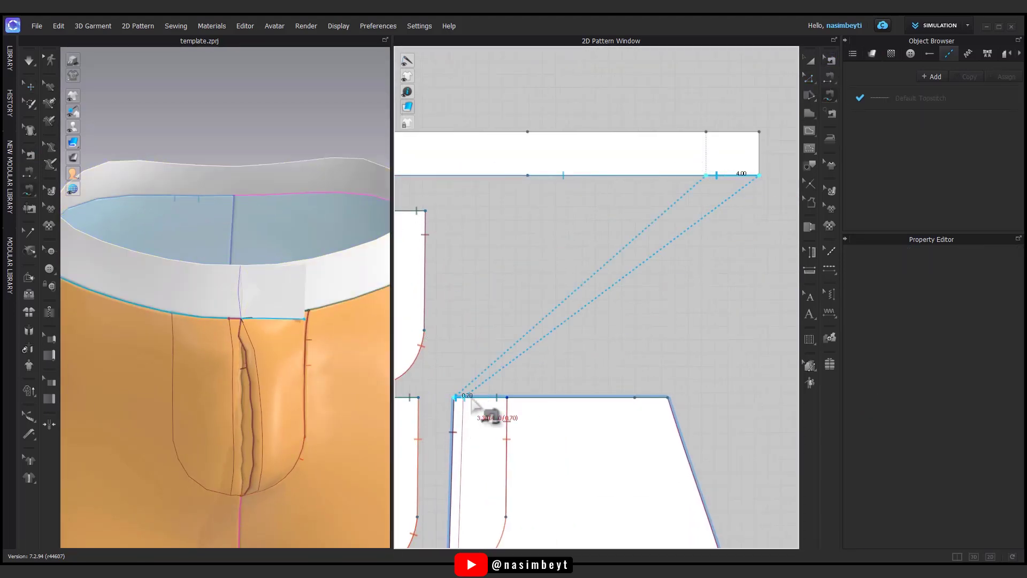
Finish the extension seam at 4 cm and settle the waistband's front end on the avatar.
left_click(507, 397)
left_click(810, 58)
left_click(298, 294)
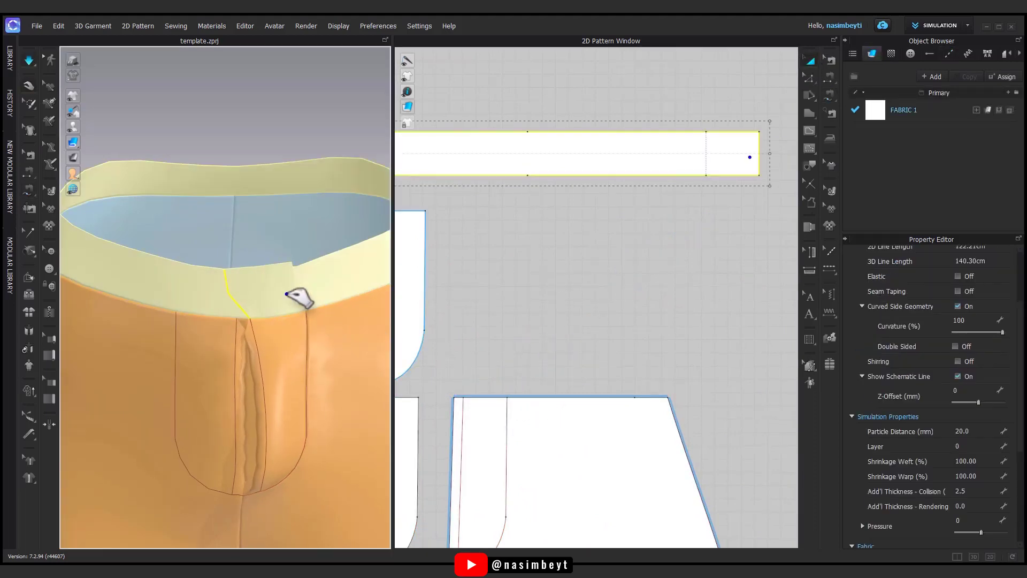
right_click_drag(315, 356, 292, 318)
left_click_drag(283, 315, 313, 351)
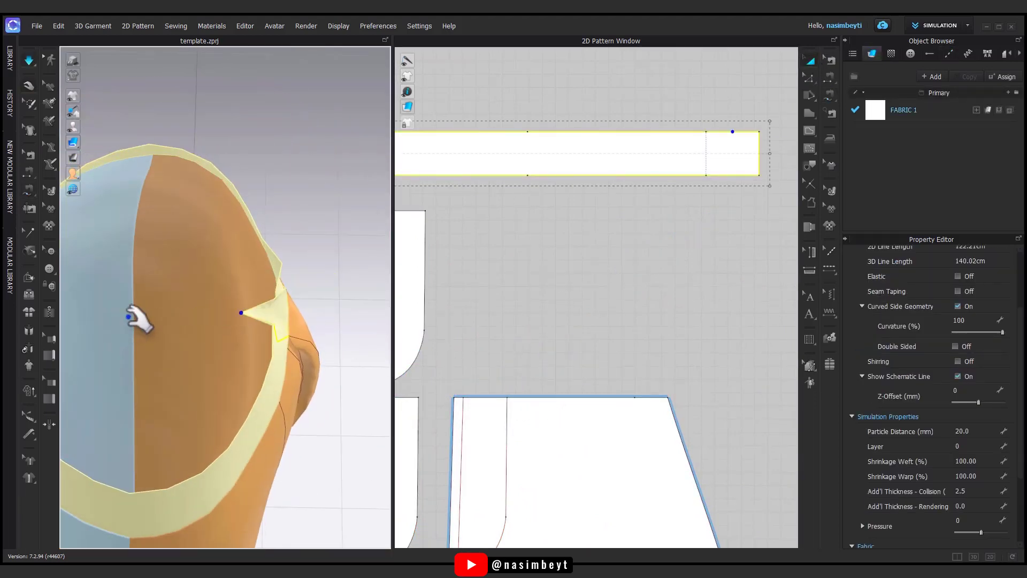
right_click_drag(313, 351, 156, 277)
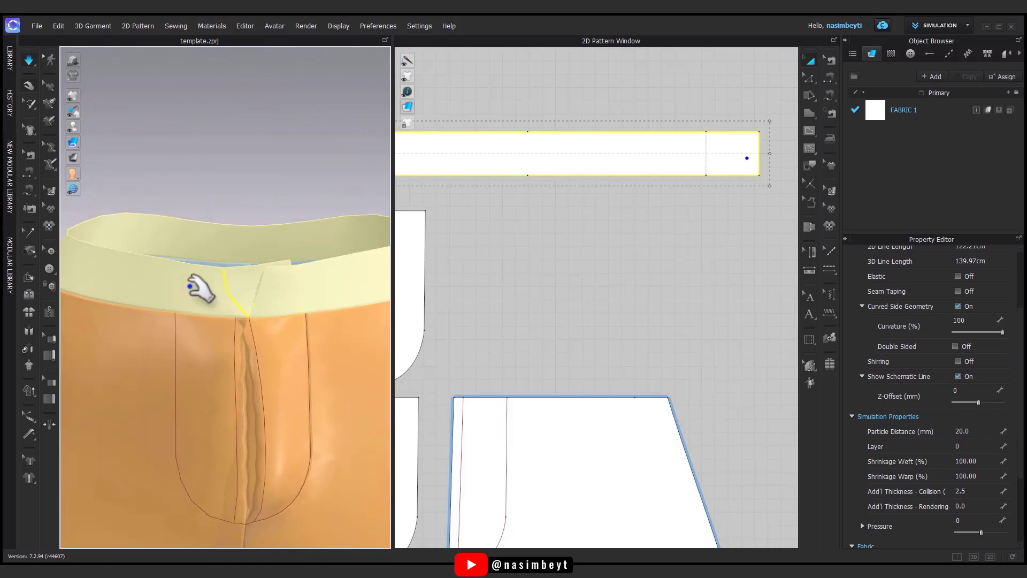
left_click(543, 328)
left_click(691, 166)
scroll(671, 252, "down", 5)
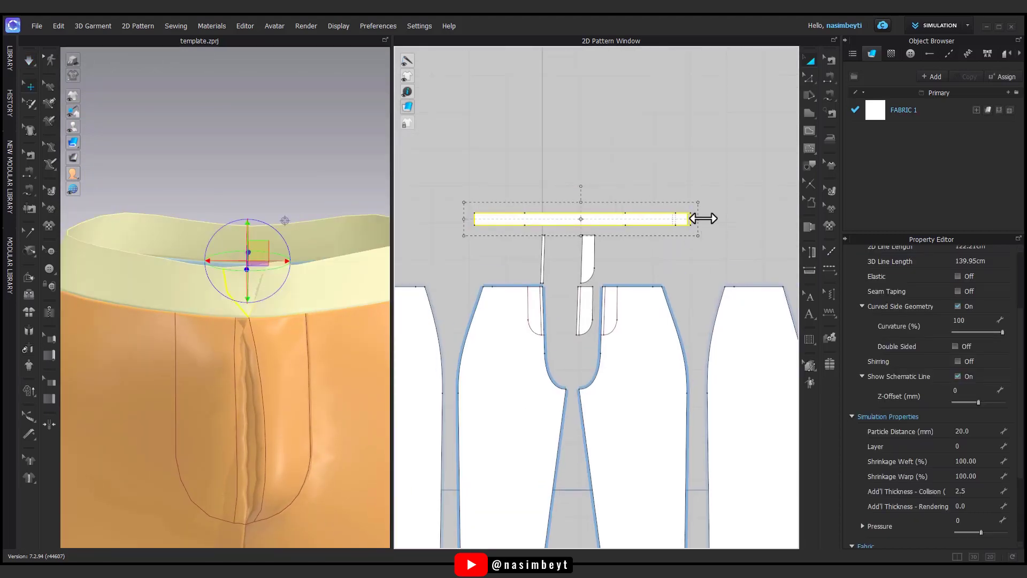
left_click_drag(321, 332, 236, 266)
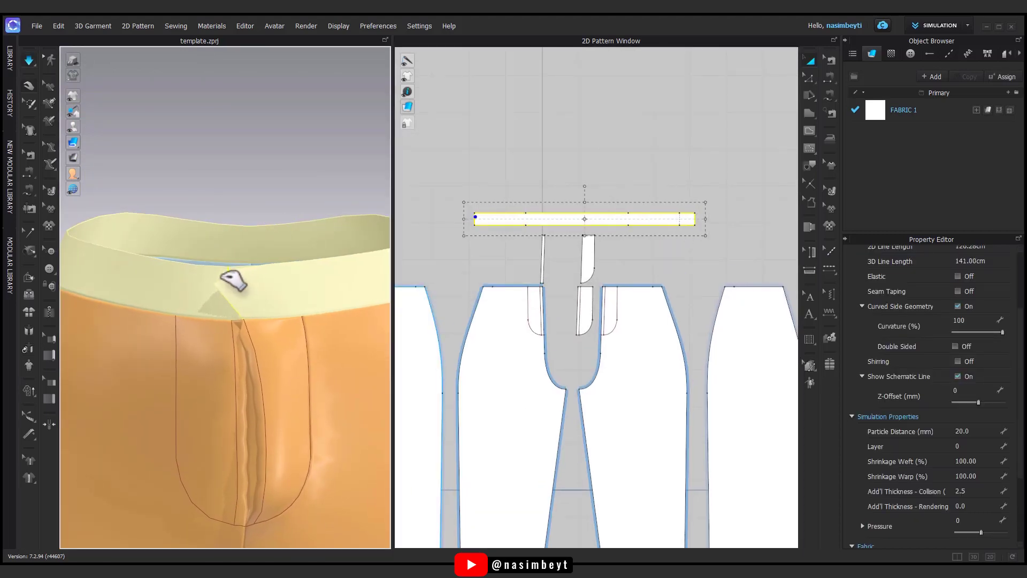
left_click(658, 244)
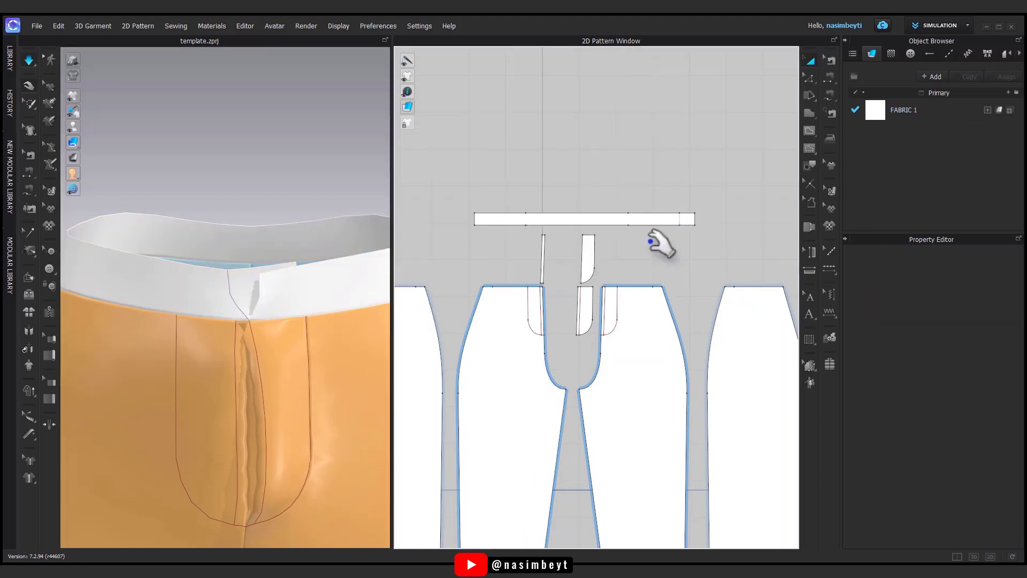
Add a 4 cm offset internal line from the waistband's short front edge and view it in 3D.
right_click(476, 219)
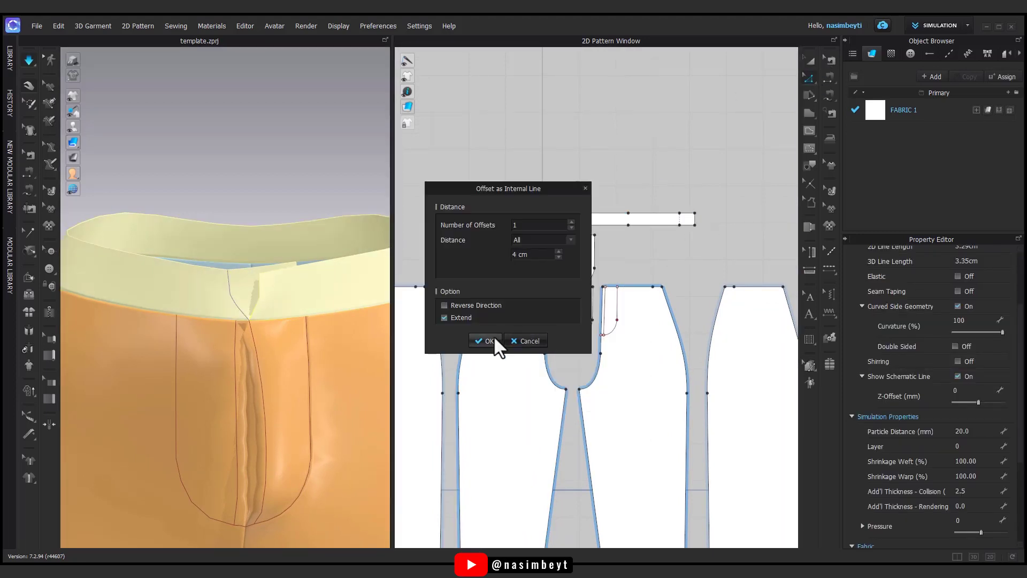
left_click(492, 341)
left_click(829, 78)
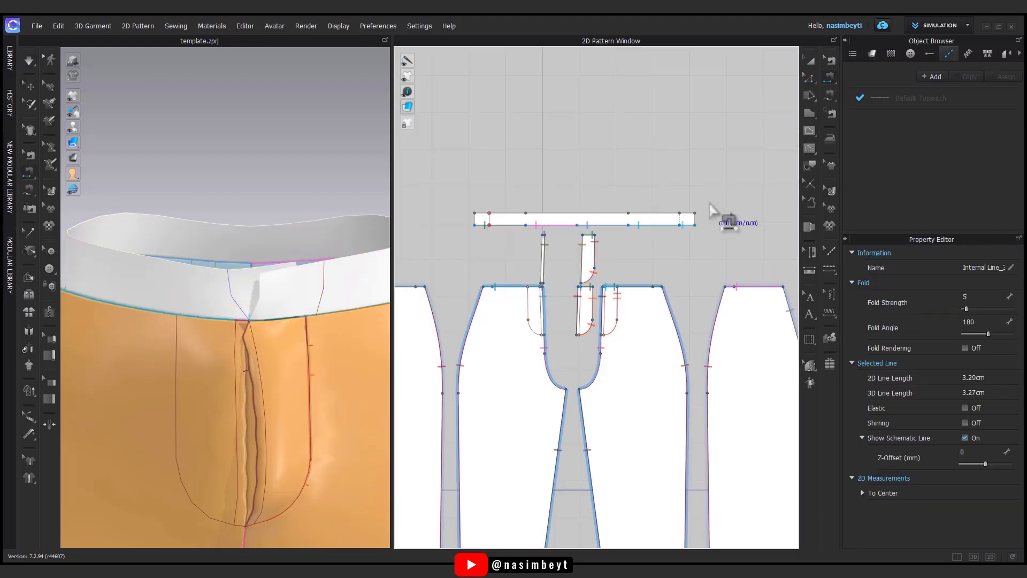
key("a")
left_click(241, 294)
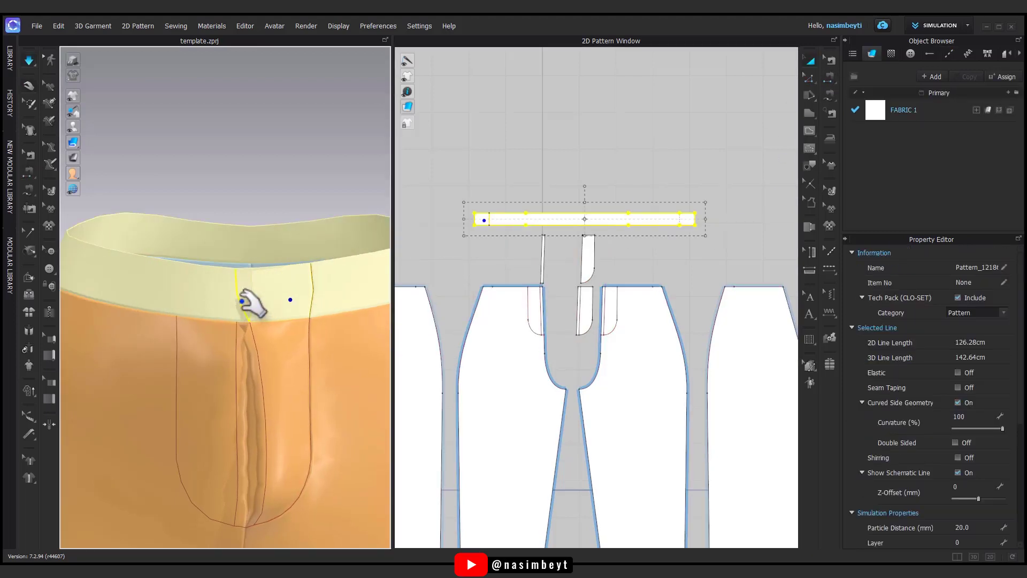
mouse_move(256, 289)
middle_mouse_down()
mouse_move(271, 339)
mouse_move(367, 335)
middle_mouse_up()
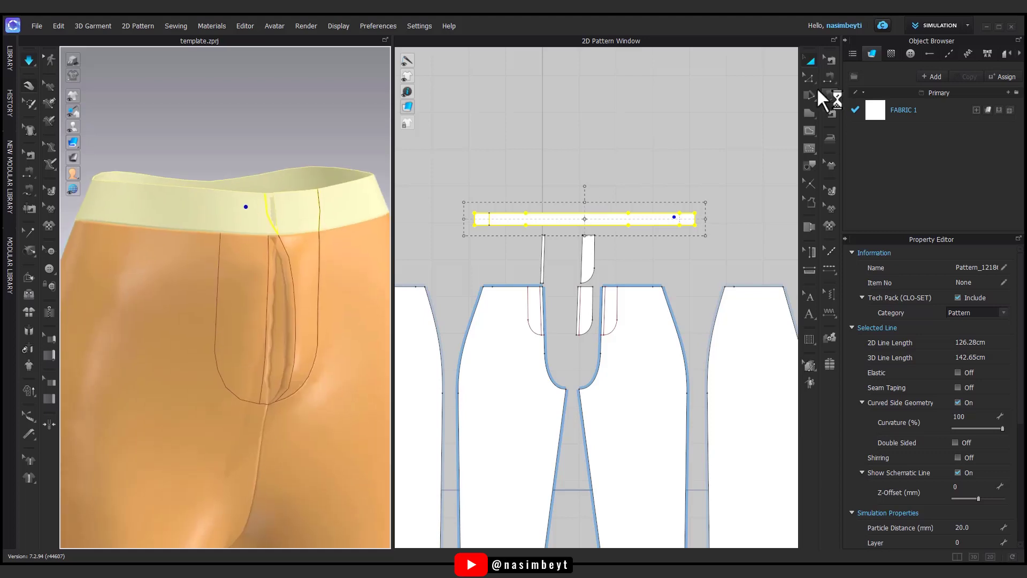
right_click(532, 387)
key("Escape")
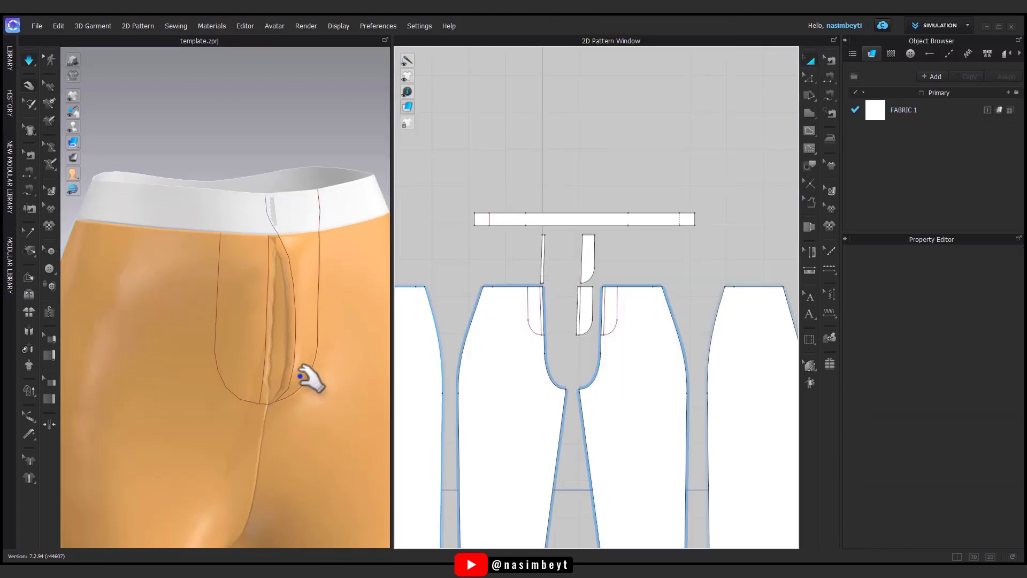
mouse_move(316, 371)
right_mouse_down()
mouse_move(313, 292)
mouse_move(268, 344)
mouse_move(278, 339)
mouse_move(252, 335)
mouse_move(288, 329)
mouse_move(305, 283)
right_mouse_up()
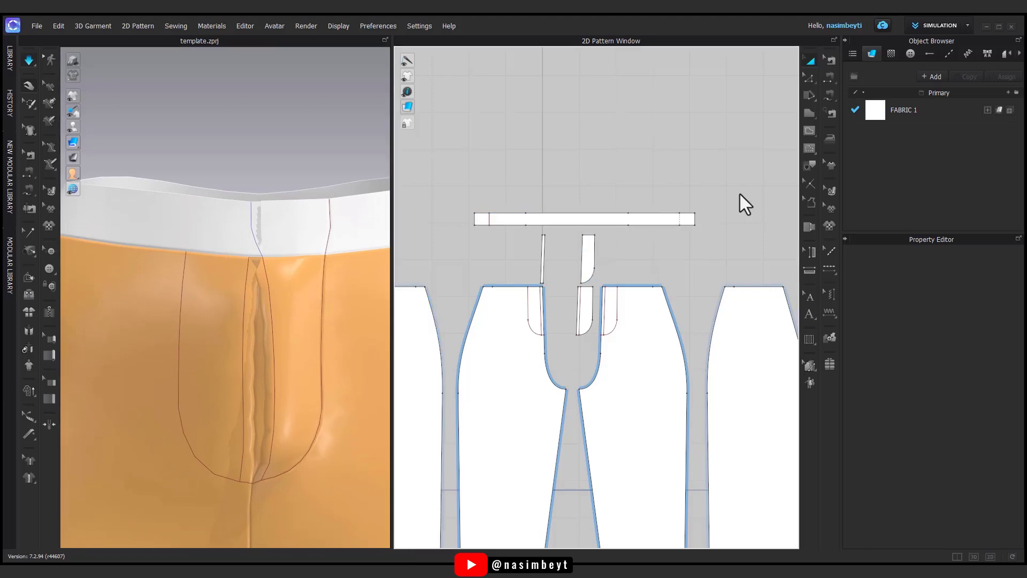
Try a Smooth Curve on the waistband's front top corner, then undo it.
left_click(807, 77)
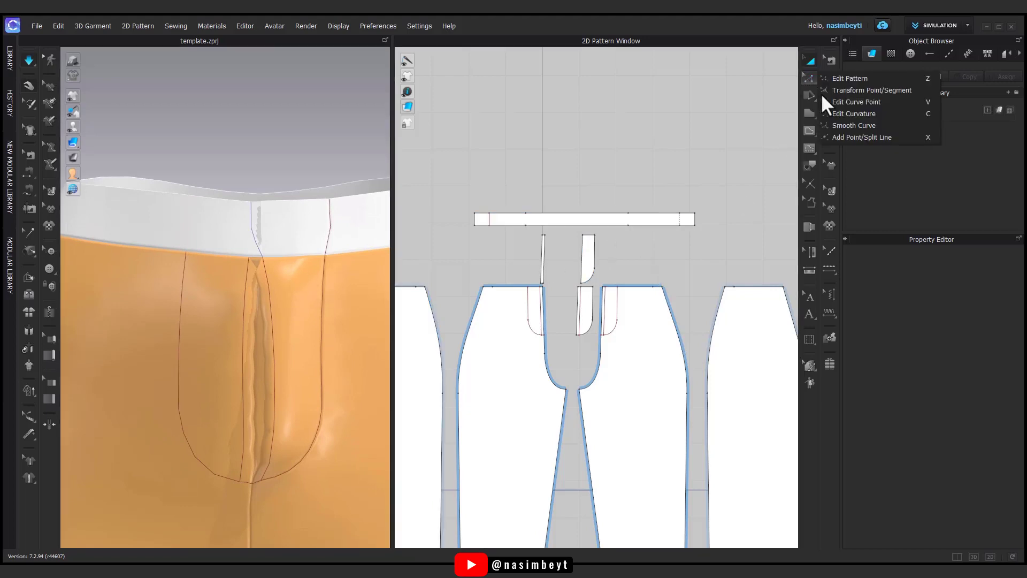
left_click(854, 125)
scroll(428, 235, "up", 5)
scroll(471, 234, "up", 5)
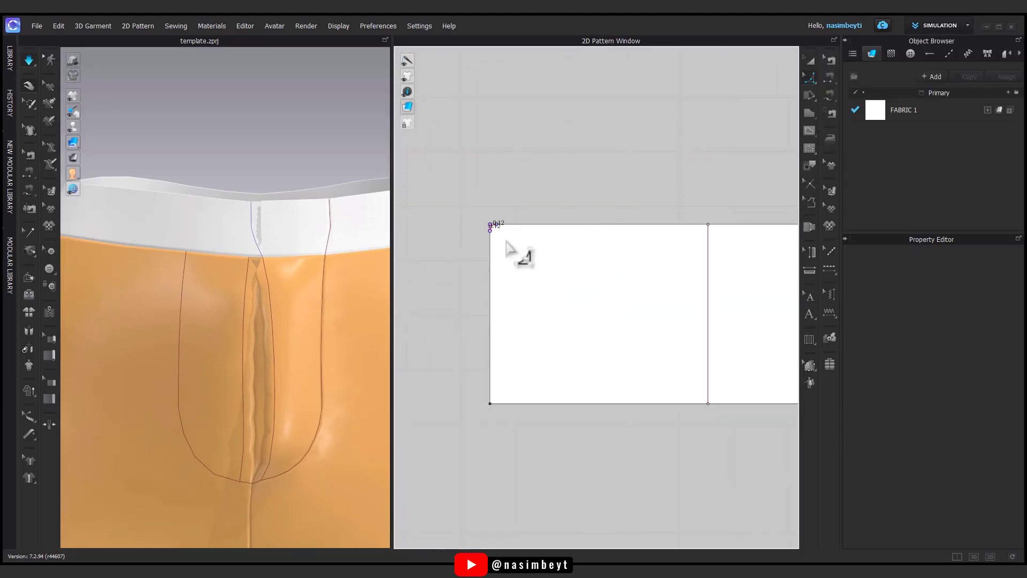
left_click(538, 270)
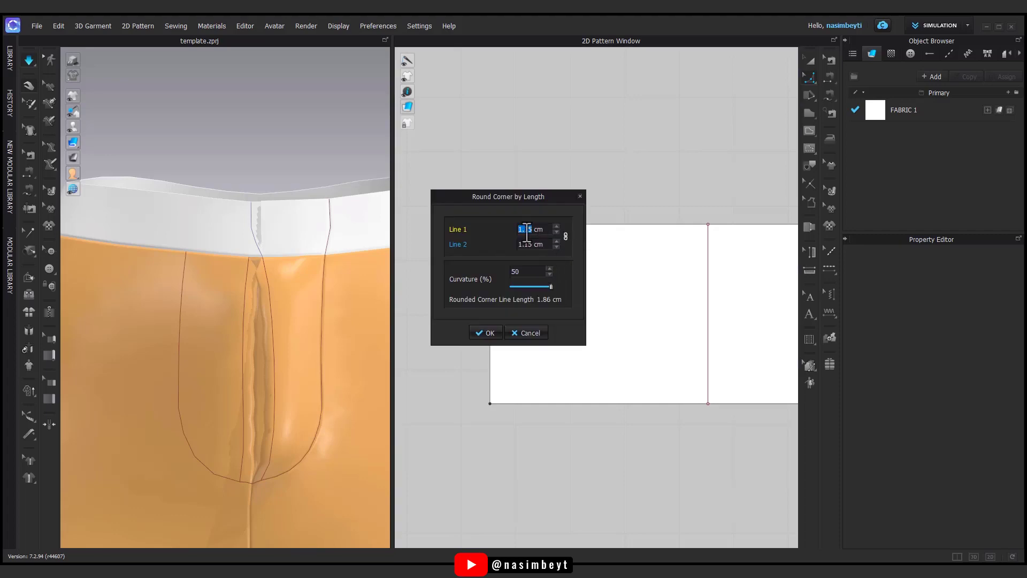
left_click(490, 333)
right_click_drag(289, 375, 356, 367)
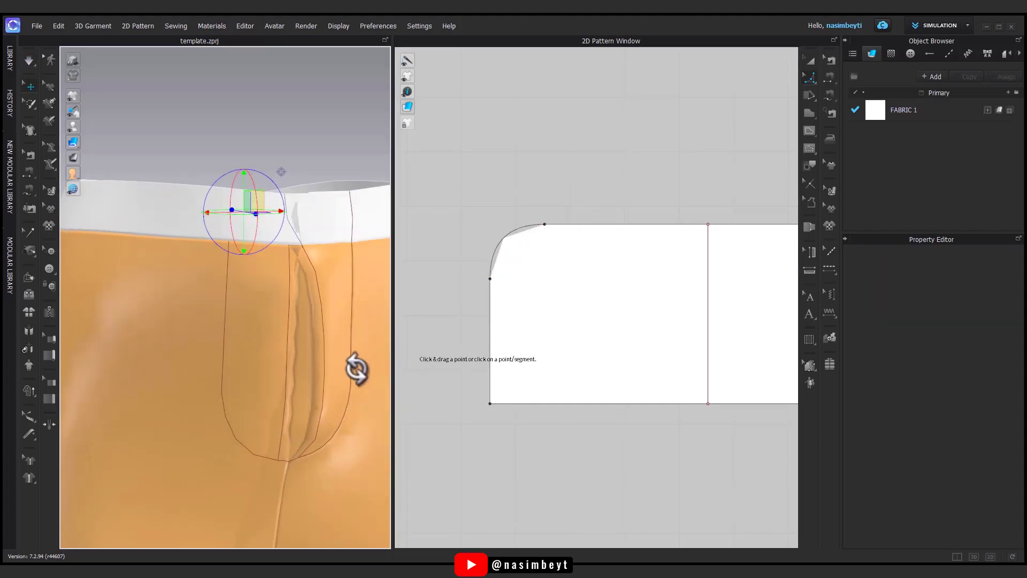
key("ctrl+z")
Redo the rounded corner with a smaller curve, 1.5 cm each way.
left_click_drag(490, 224, 535, 259)
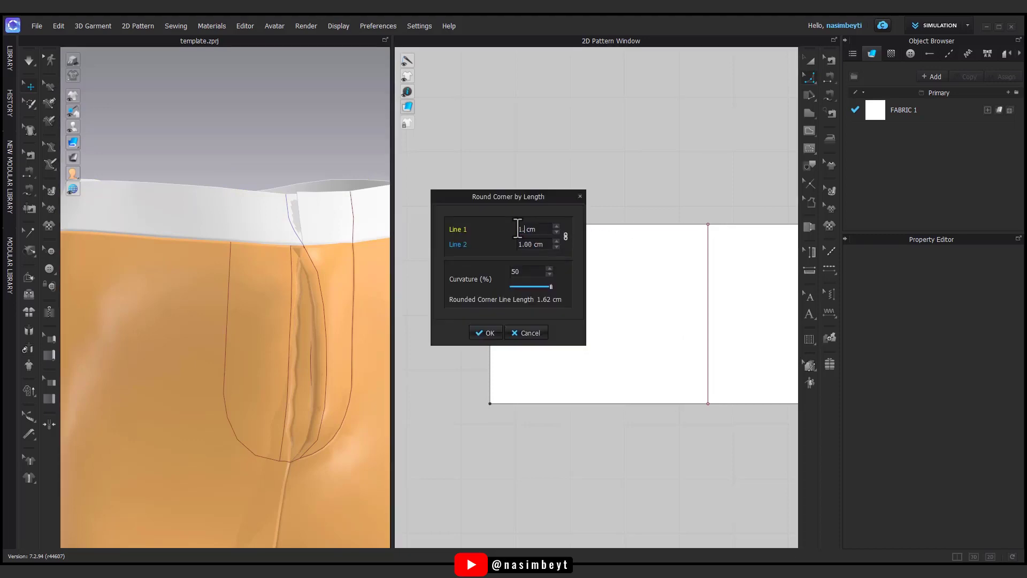
type("5")
left_click_drag(526, 203, 664, 274)
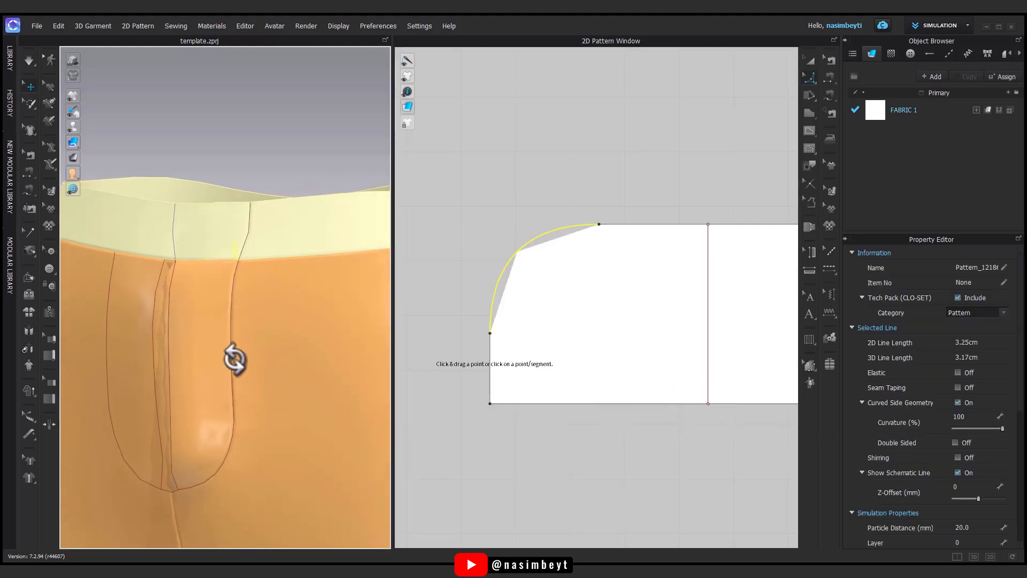
right_click_drag(298, 356, 259, 360)
key("ctrl+z")
left_click_drag(490, 225, 522, 251)
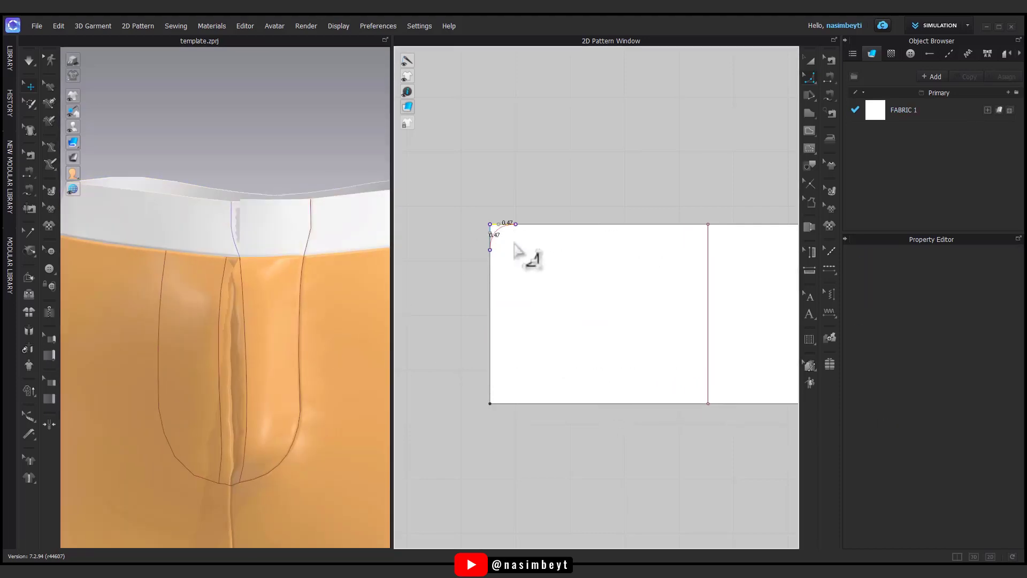
type("1.50")
scroll(695, 395, "down", 3)
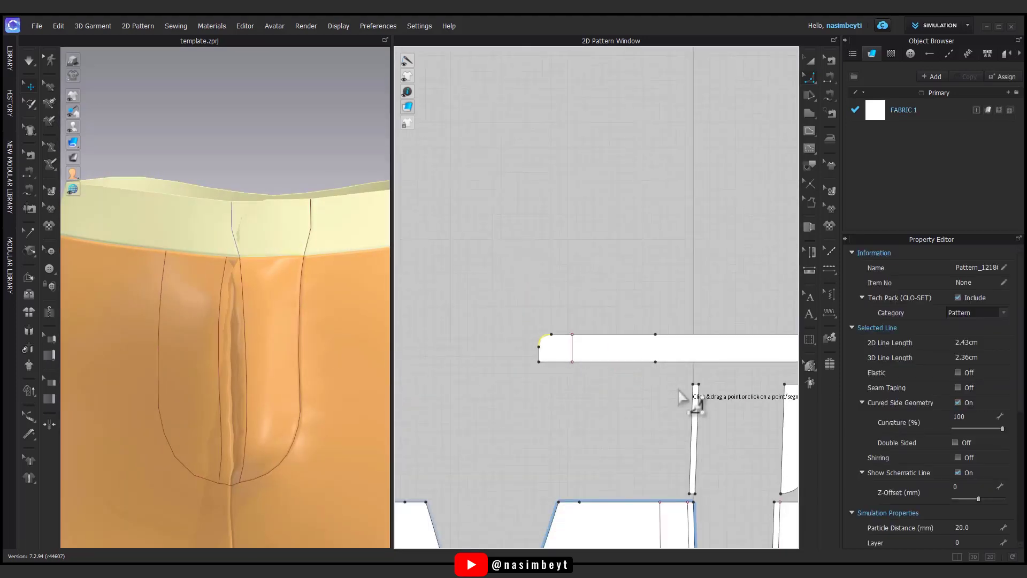
scroll(610, 265, "up", 3)
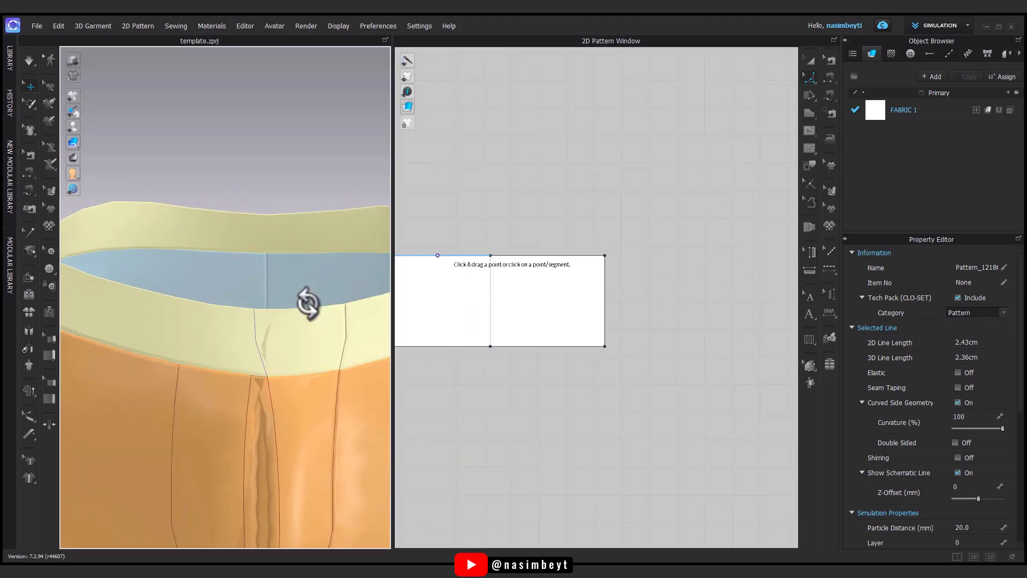
scroll(608, 298, "down", 3)
scroll(518, 344, "down", 2)
mouse_move(568, 324)
middle_mouse_down()
mouse_move(679, 327)
mouse_move(661, 323)
middle_mouse_up()
scroll(672, 321, "up", 2)
scroll(711, 328, "down", 3)
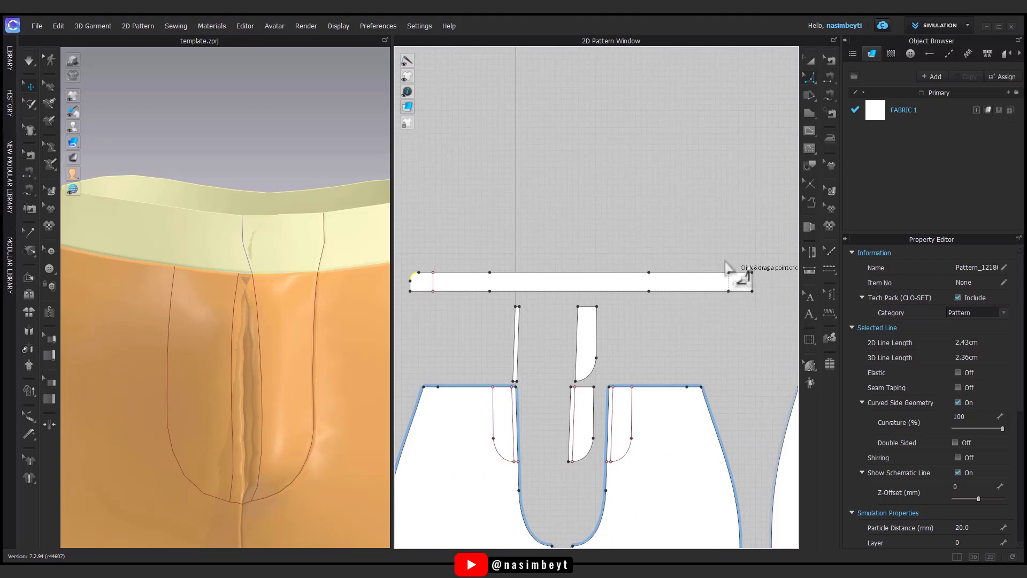
left_click(727, 264)
left_click(816, 80)
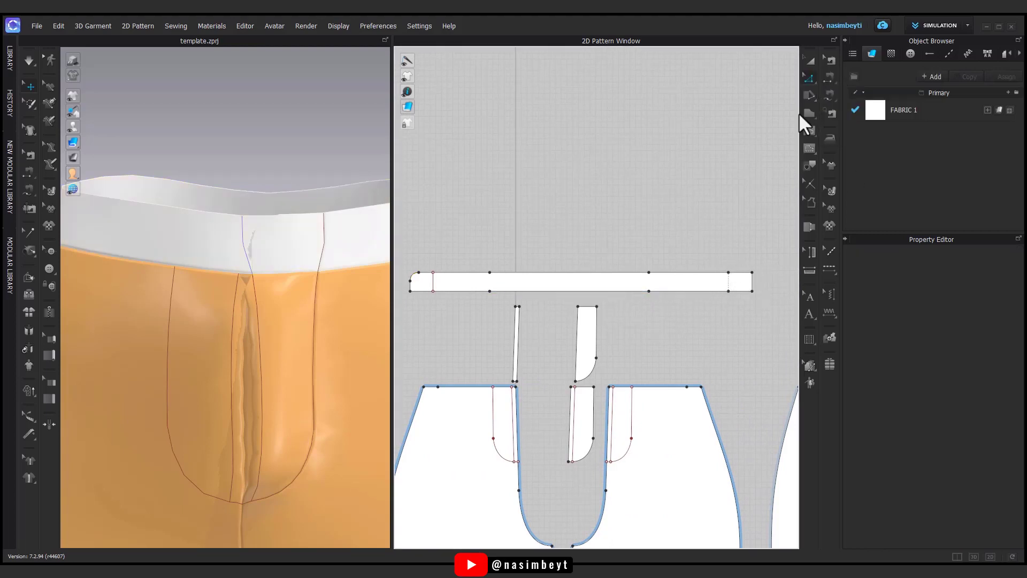
left_click(484, 294)
left_click(516, 328)
left_click(516, 293)
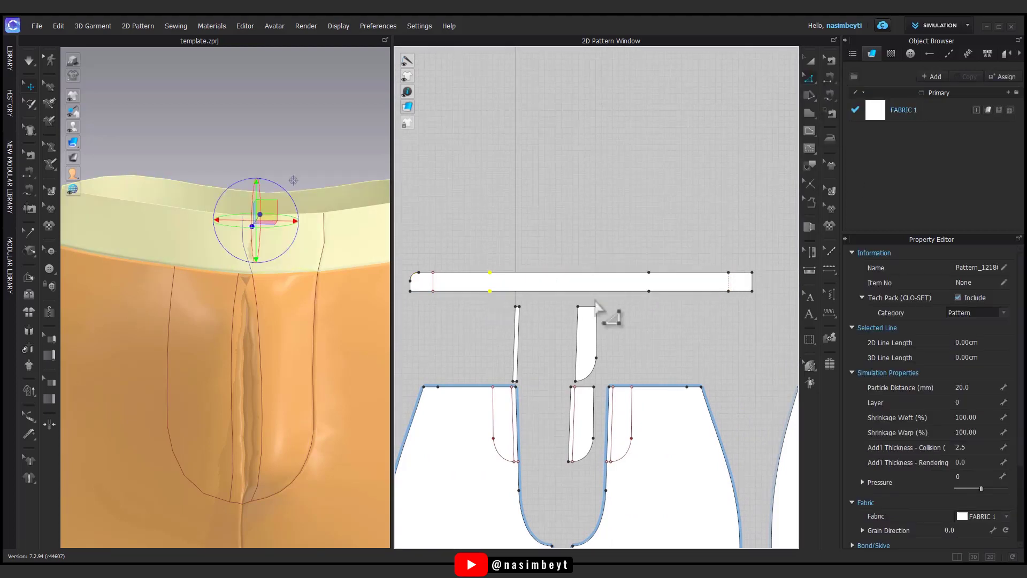
left_click(734, 266)
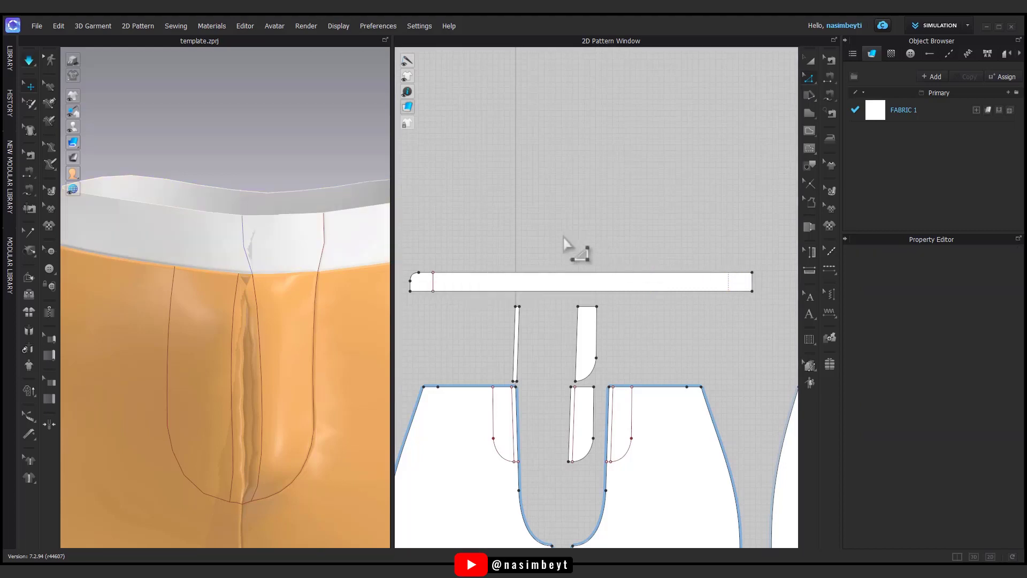
right_click_drag(583, 262, 595, 237)
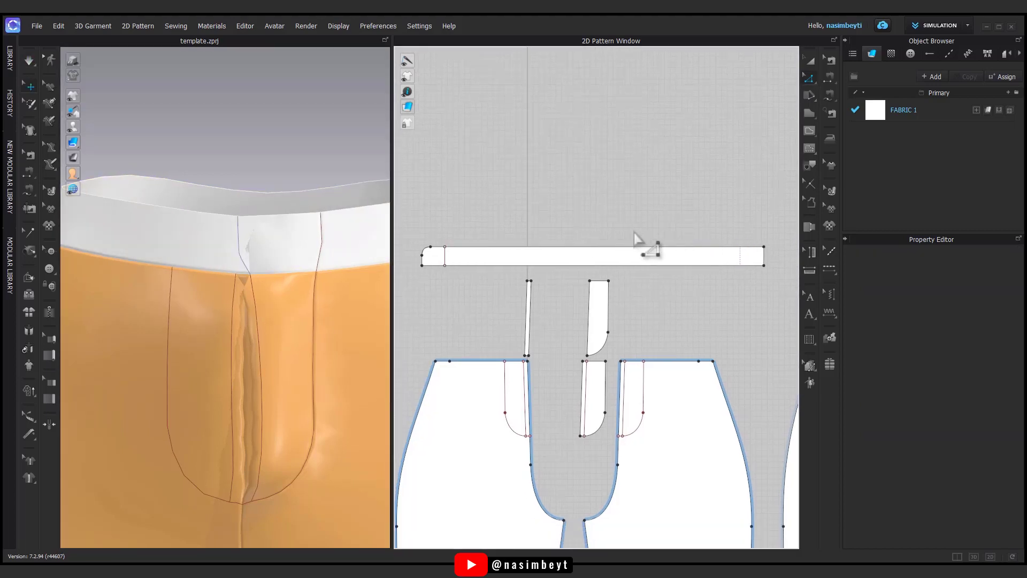
scroll(298, 321, "down", 3)
scroll(298, 321, "down", 3)
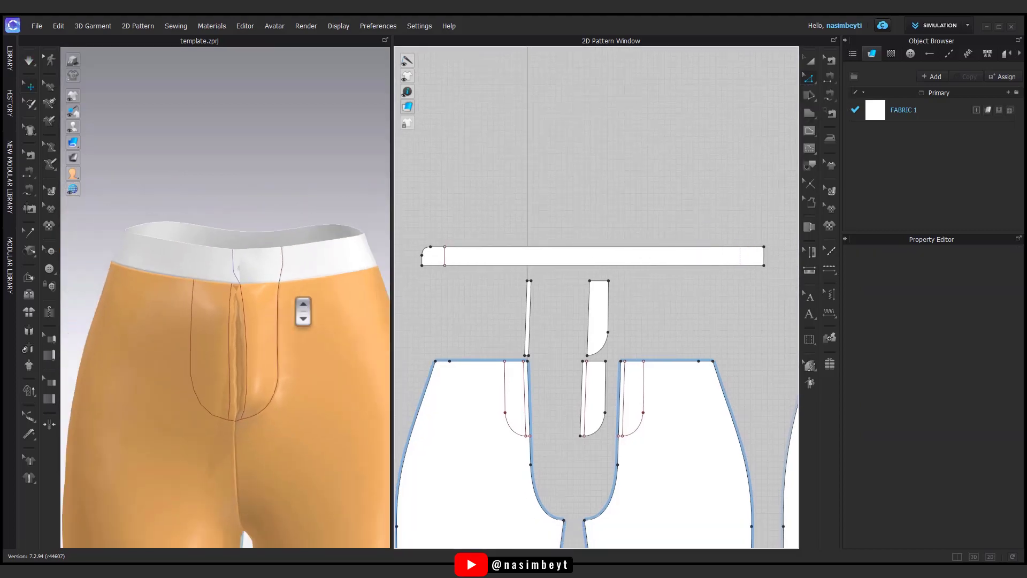
mouse_move(298, 321)
right_mouse_down()
mouse_move(253, 319)
mouse_move(286, 307)
right_mouse_up()
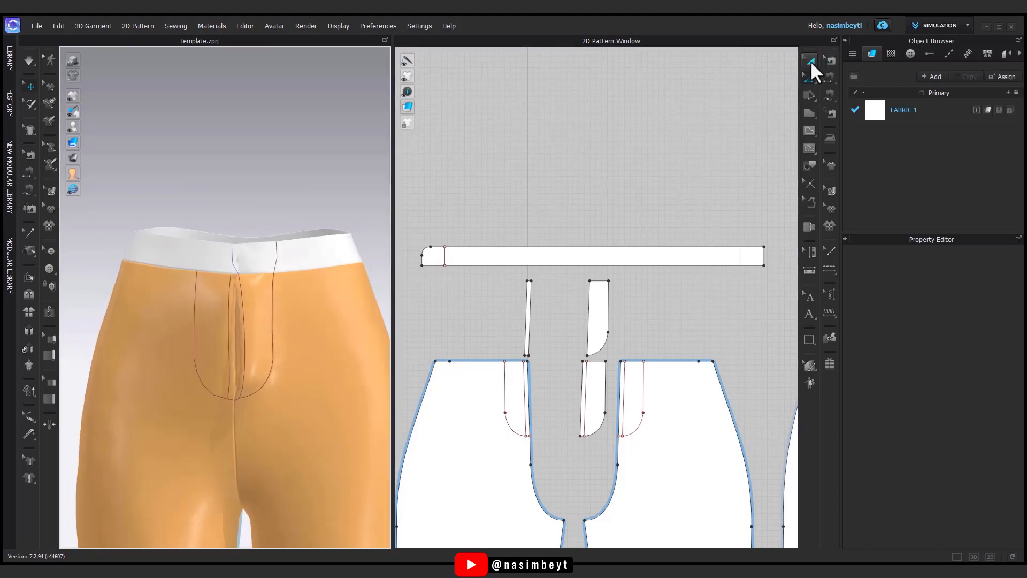
left_click(811, 60)
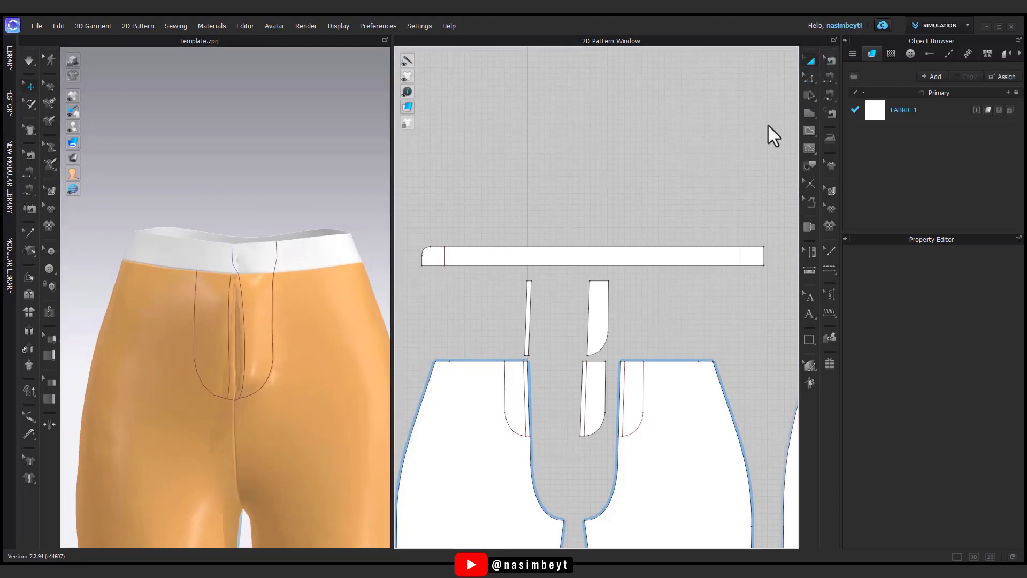
Set up a 0.5 cm offset internal line along the waistband's 125.72 cm long edge.
left_click(705, 265)
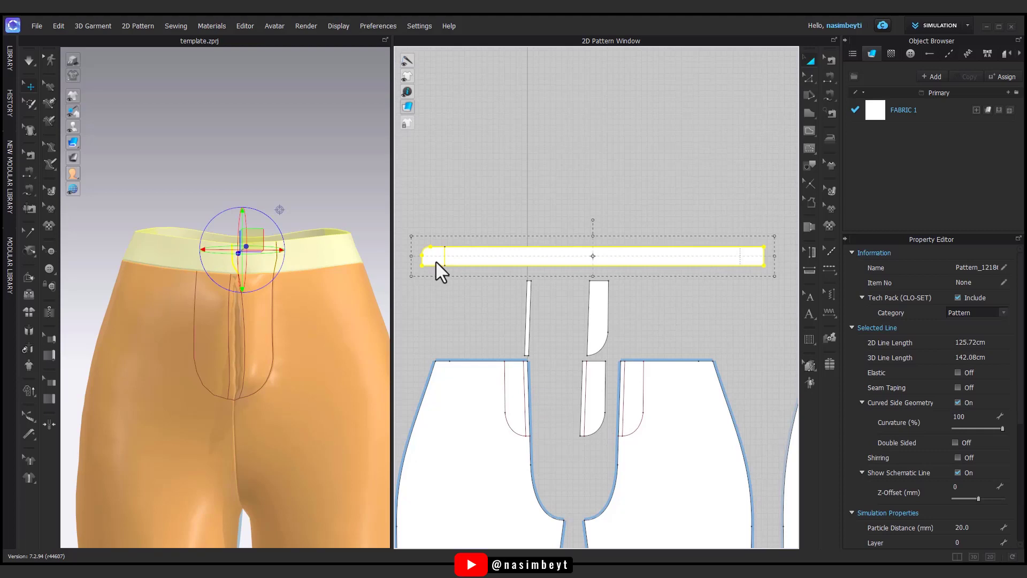
right_click(462, 248)
left_click(695, 140)
left_click(763, 261)
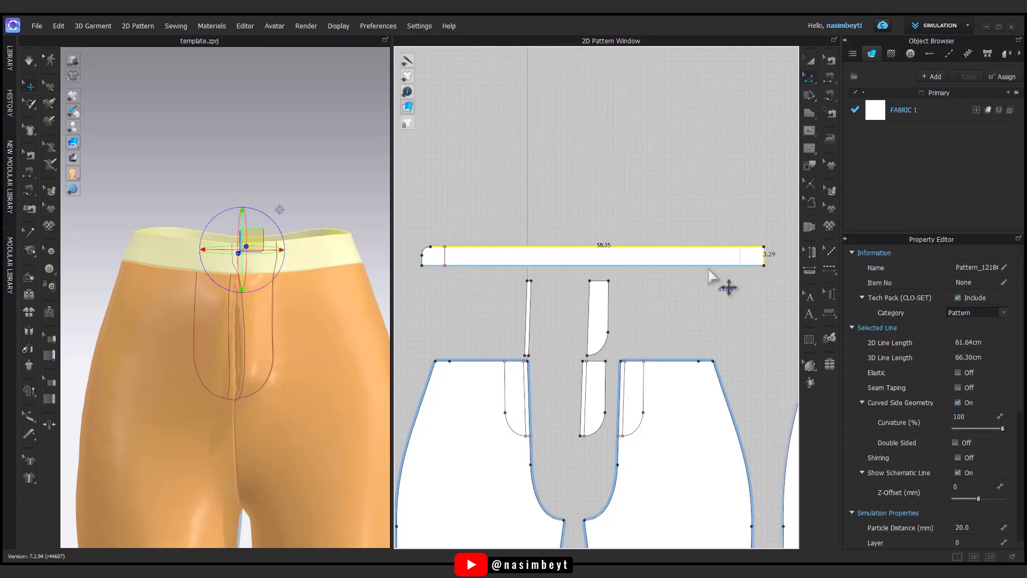
right_click(465, 245)
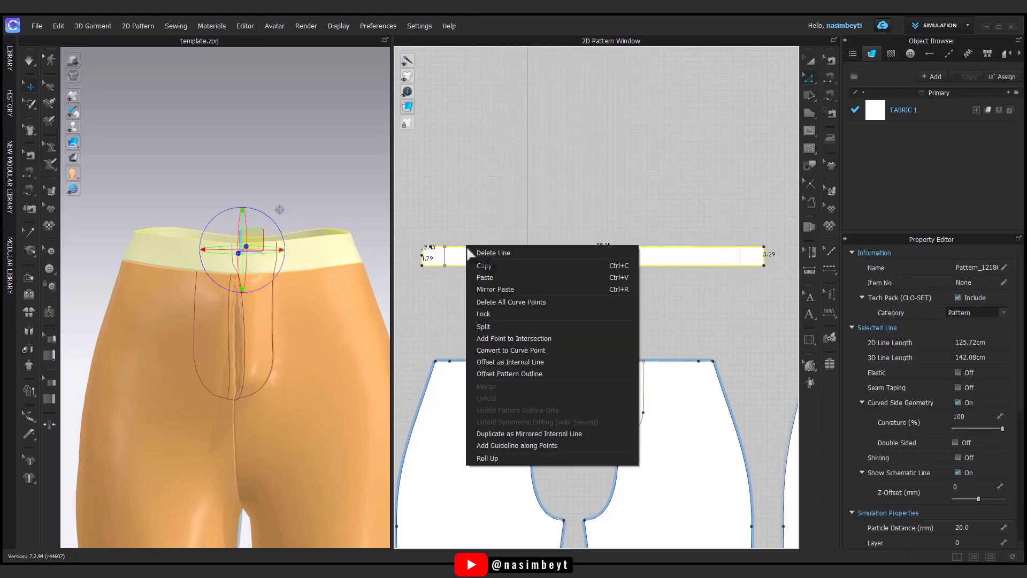
left_click(527, 362)
type("5")
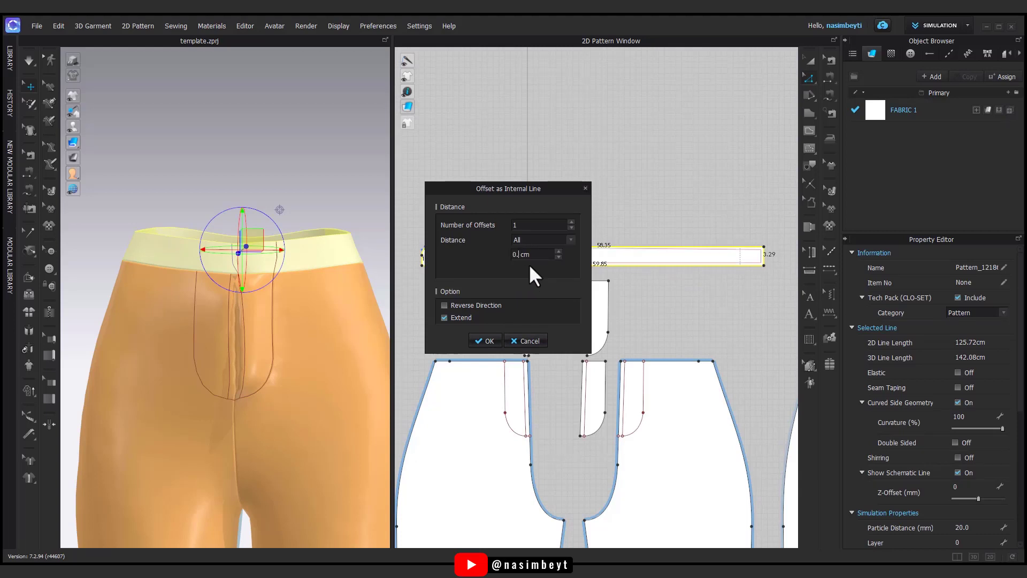
Add the 0.5 cm offset fold line to the waistband and layer-clone a copy over it.
left_click(485, 341)
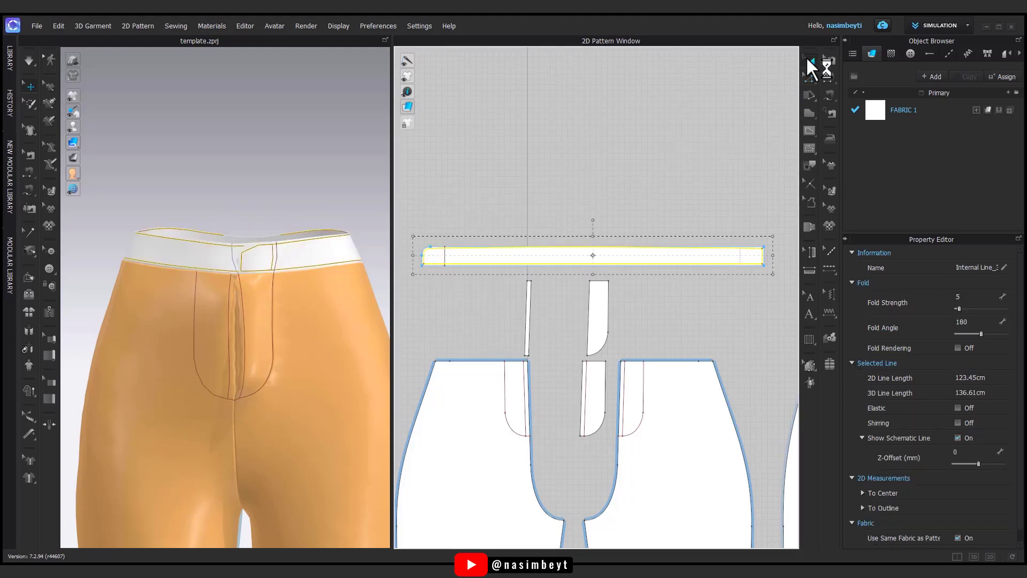
left_click(808, 59)
right_click(766, 265)
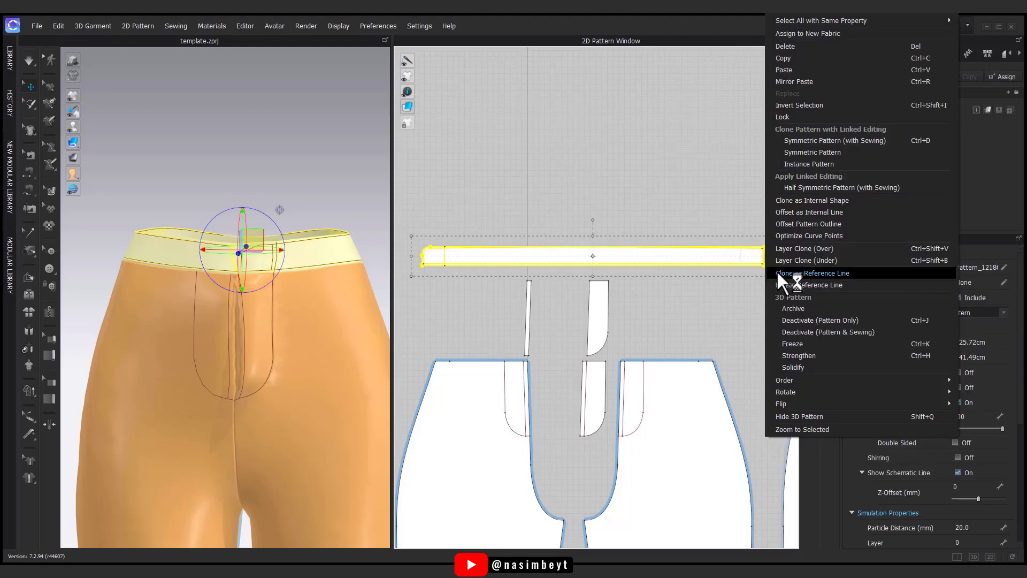
left_click(813, 249)
left_click(589, 231)
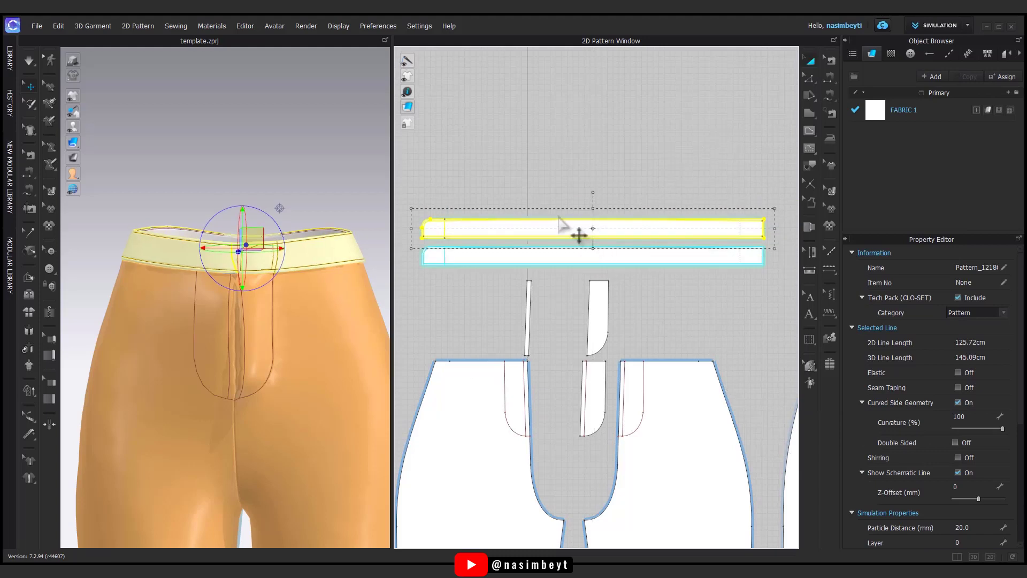
left_click(251, 256)
Select both waistband pieces and set their particle distance to 10 mm.
left_click_drag(781, 212, 410, 276)
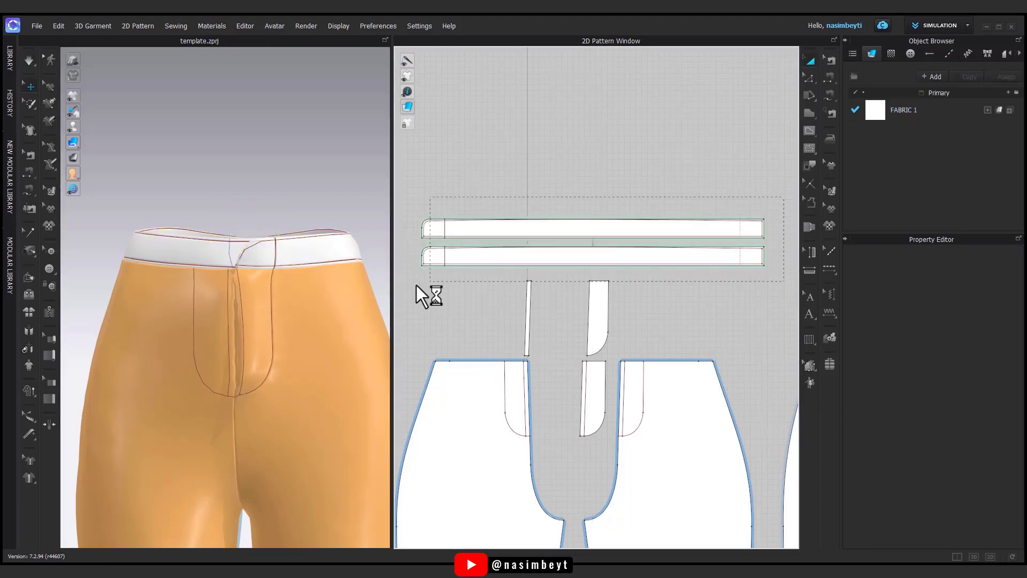
scroll(958, 407, "down", 3)
left_click(977, 431)
type("10")
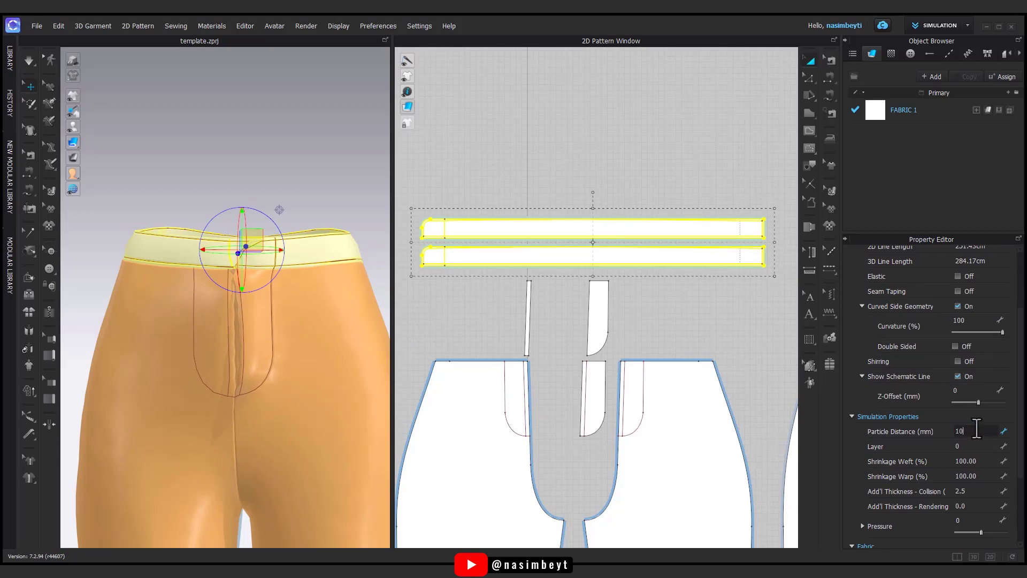
key("Return")
key("q")
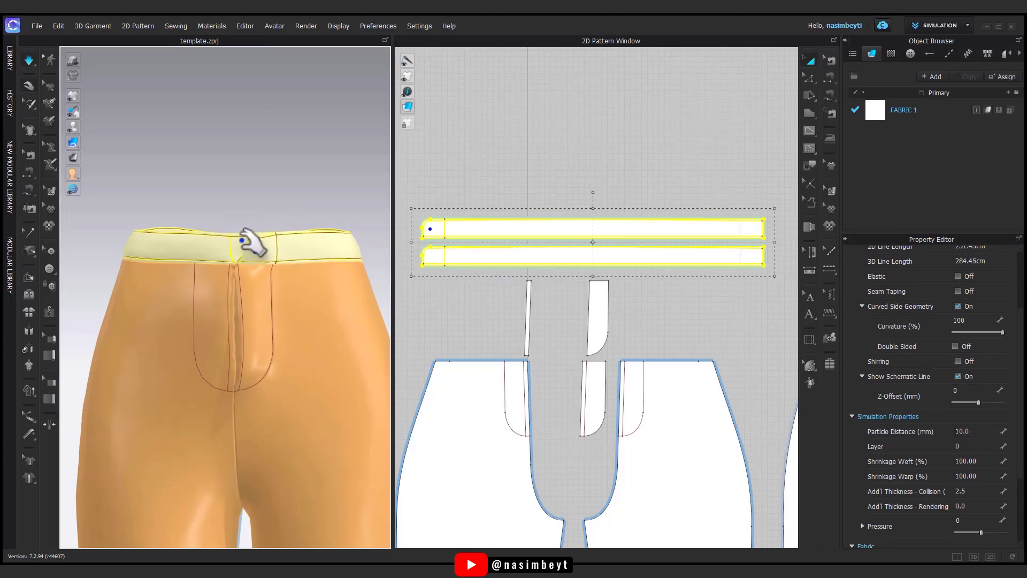
Reduce the additional collision thickness of both waistband pieces from 2.5 to 0.8.
mouse_move(241, 213)
right_mouse_down()
mouse_move(292, 294)
mouse_move(268, 259)
mouse_move(298, 287)
mouse_move(261, 298)
mouse_move(275, 268)
mouse_move(276, 303)
mouse_move(301, 300)
mouse_move(242, 298)
mouse_move(397, 246)
right_mouse_up()
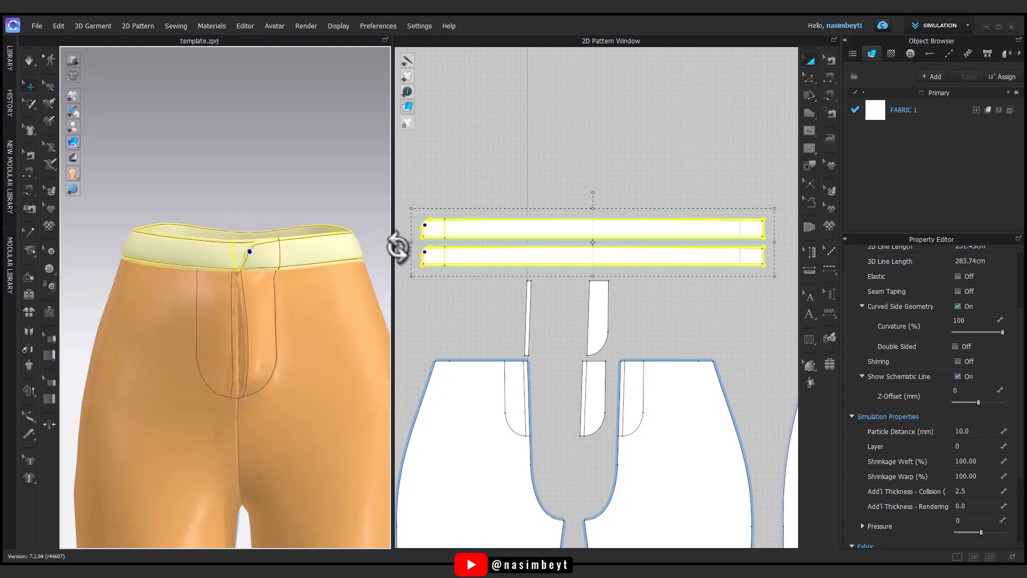
double_click(972, 490)
type("0.6")
key("Return")
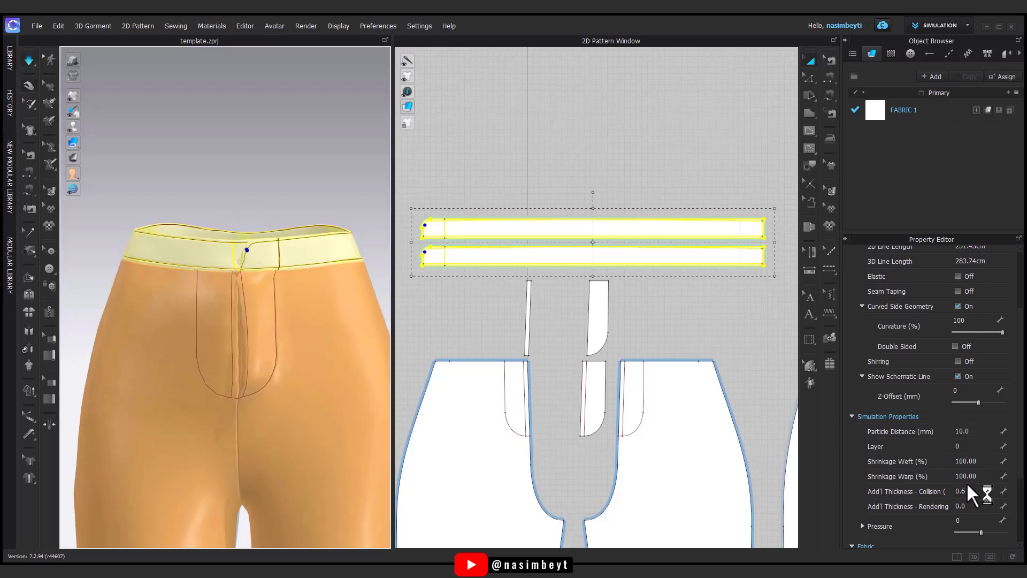
mouse_move(302, 296)
right_mouse_down()
mouse_move(344, 309)
mouse_move(326, 300)
right_mouse_up()
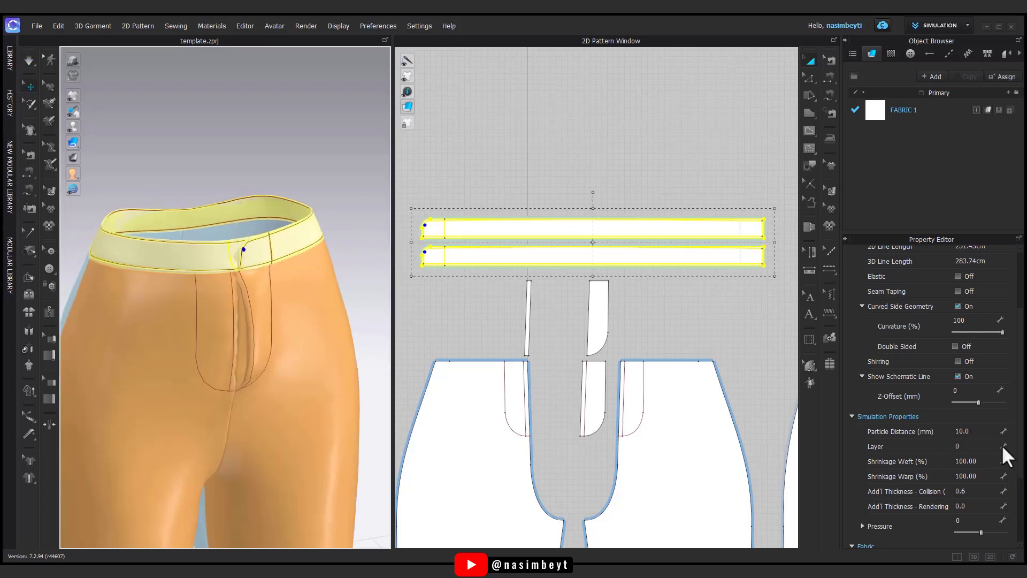
double_click(969, 491)
type("8")
key("Return")
left_click(534, 326)
Reshape the waistband strip ends with the Edit Curve Point tool.
scroll(628, 278, "up", 1)
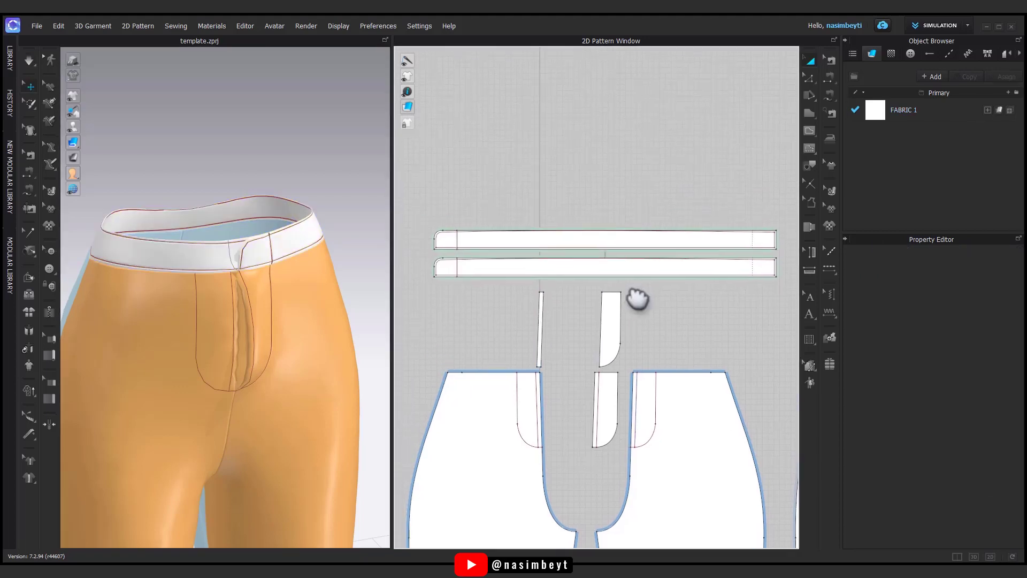
scroll(628, 279, "up", 4)
left_click(812, 86)
left_click(861, 102)
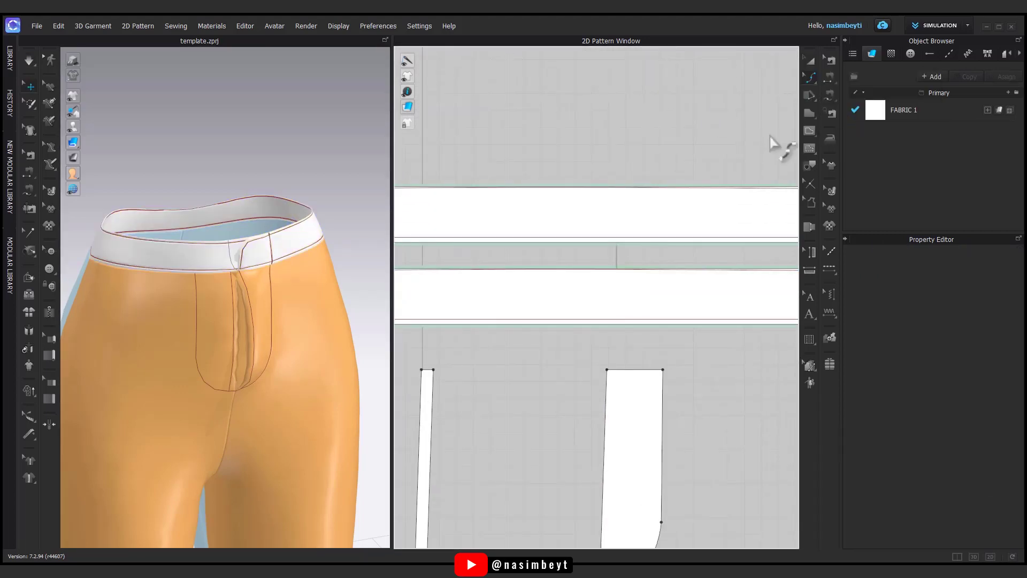
scroll(676, 217, "down", 3)
scroll(452, 217, "up", 3)
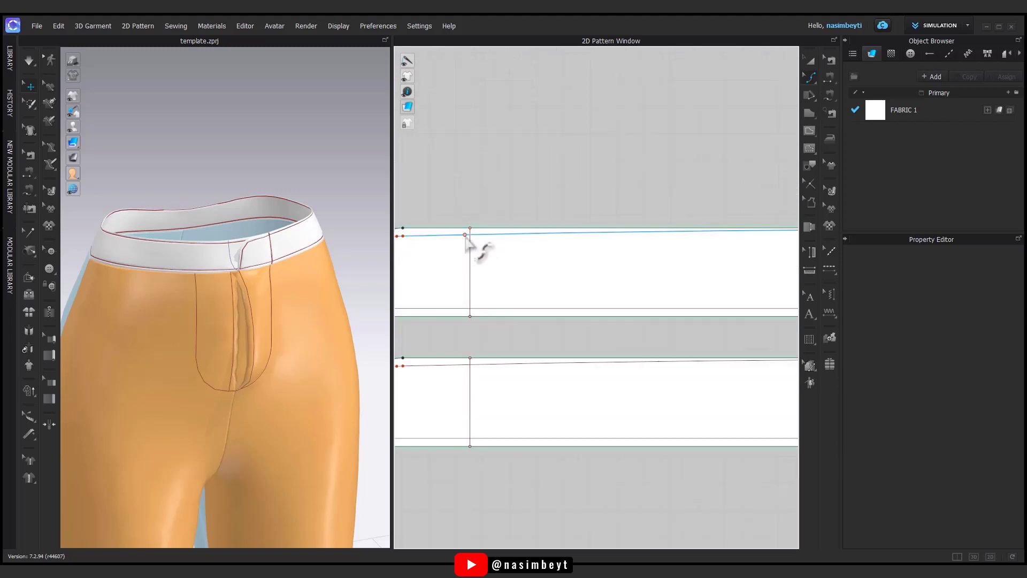
left_click(573, 358)
scroll(739, 362, "down", 2)
right_click_drag(739, 362, 541, 344)
scroll(740, 296, "up", 3)
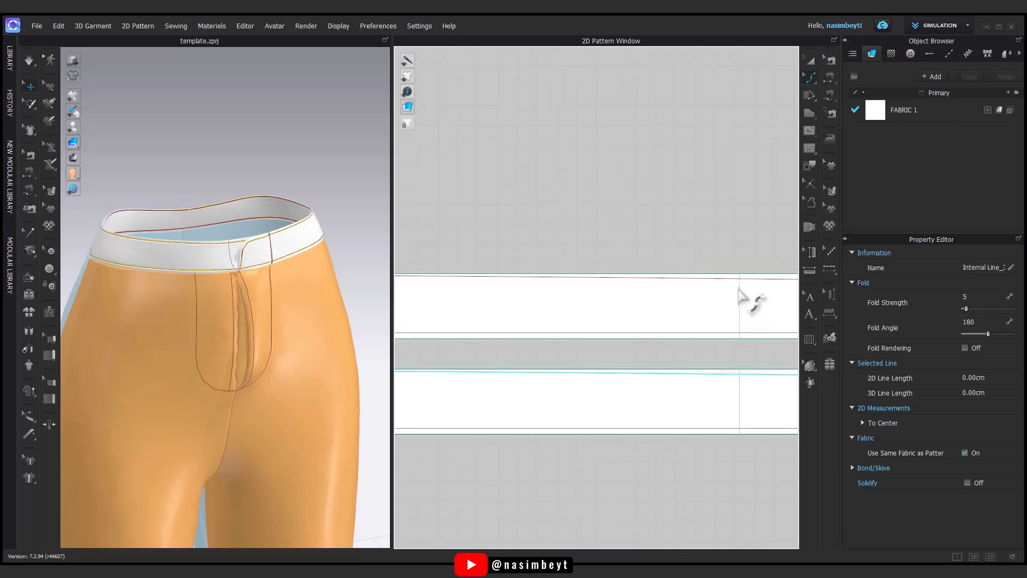
scroll(639, 343, "down", 3)
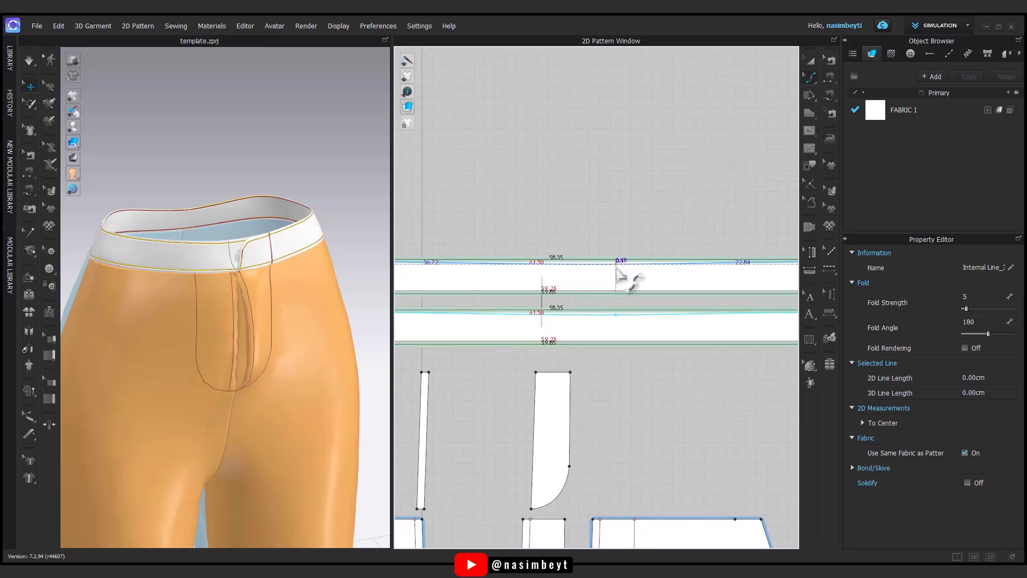
scroll(620, 273, "up", 2)
scroll(621, 284, "up", 2)
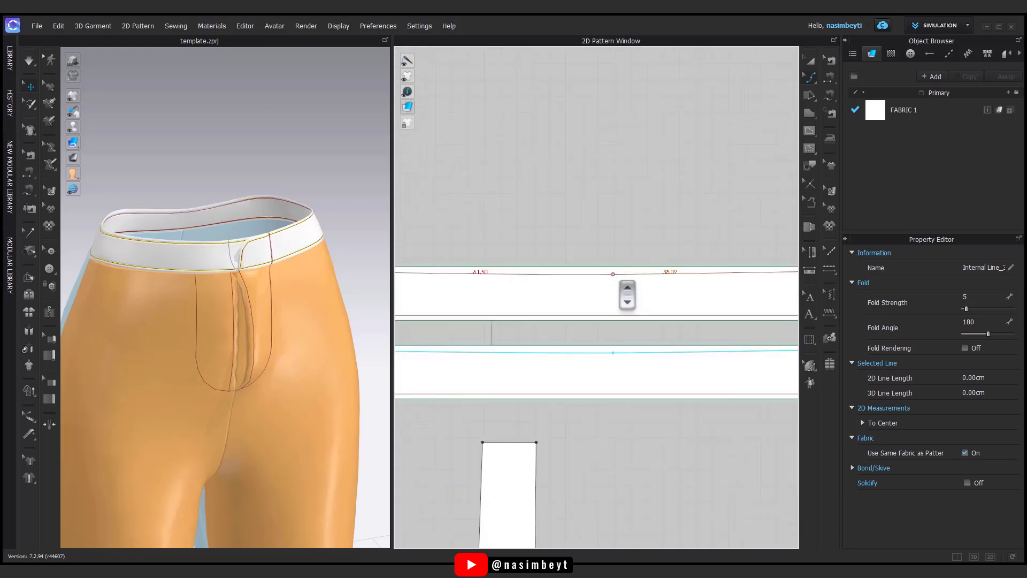
scroll(616, 276, "up", 1)
scroll(616, 295, "up", 2)
scroll(617, 299, "down", 4)
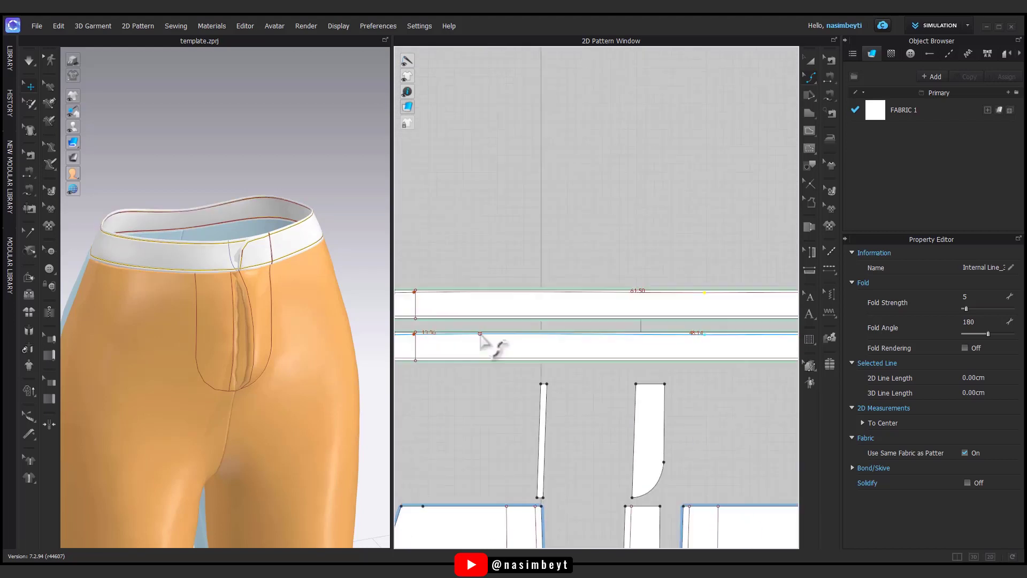
Run the simulation, then deactivate both waistband pieces (Pattern Only).
key("a")
key("space")
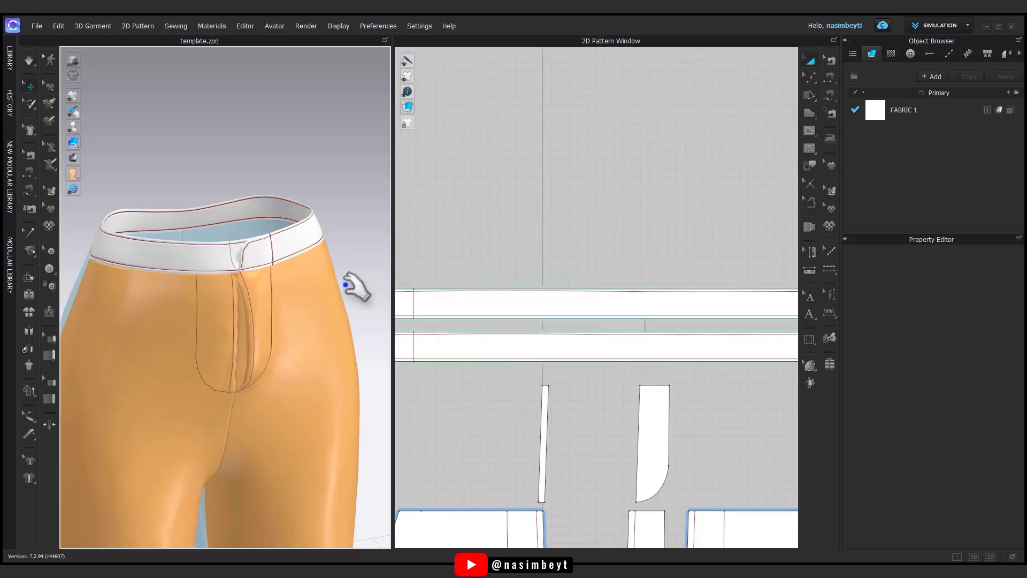
key("2")
scroll(670, 289, "down", 3)
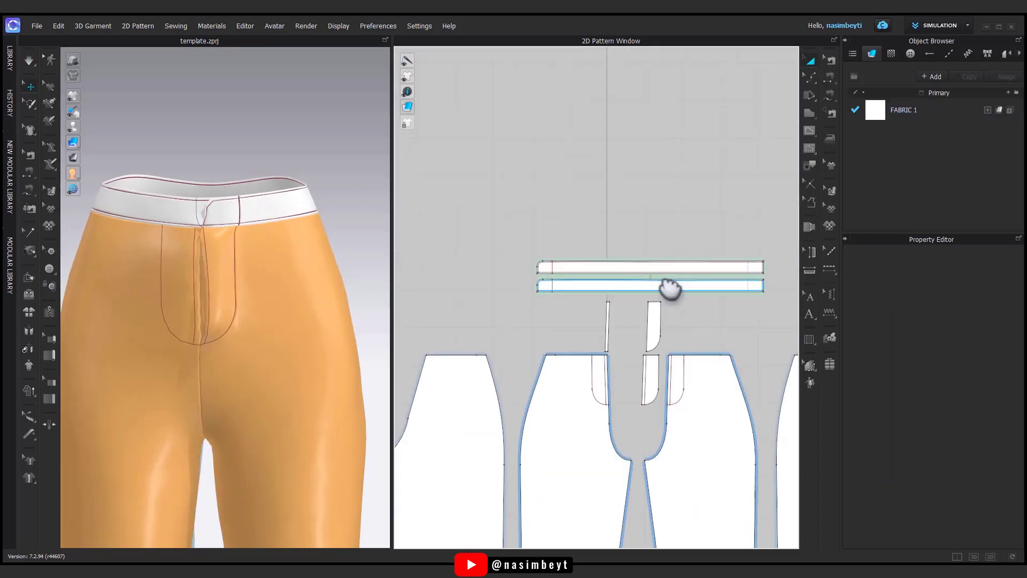
left_click_drag(760, 222, 419, 295)
right_click(470, 274)
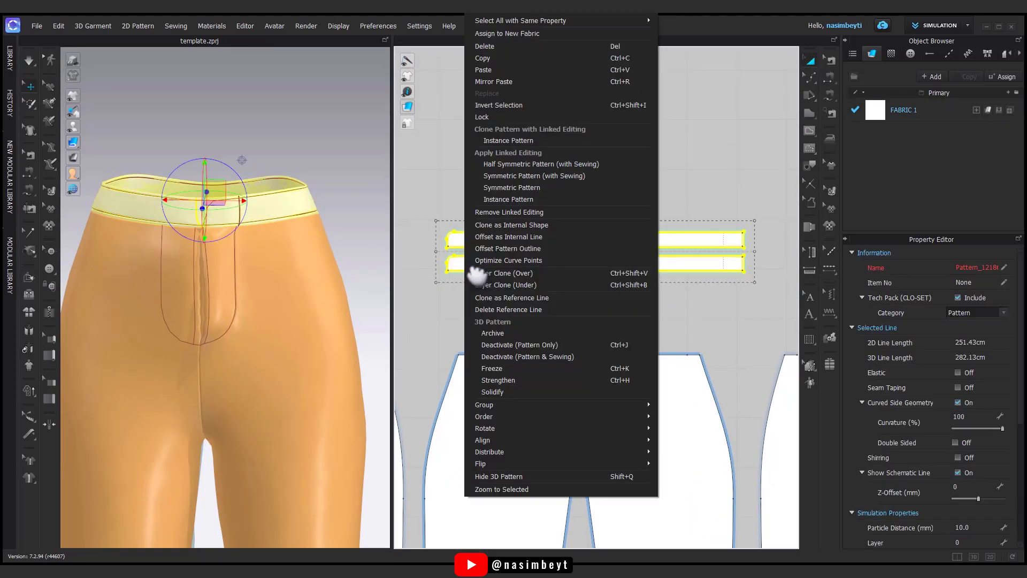
left_click(530, 356)
mouse_move(374, 242)
right_mouse_down()
mouse_move(298, 286)
mouse_move(282, 272)
right_mouse_up()
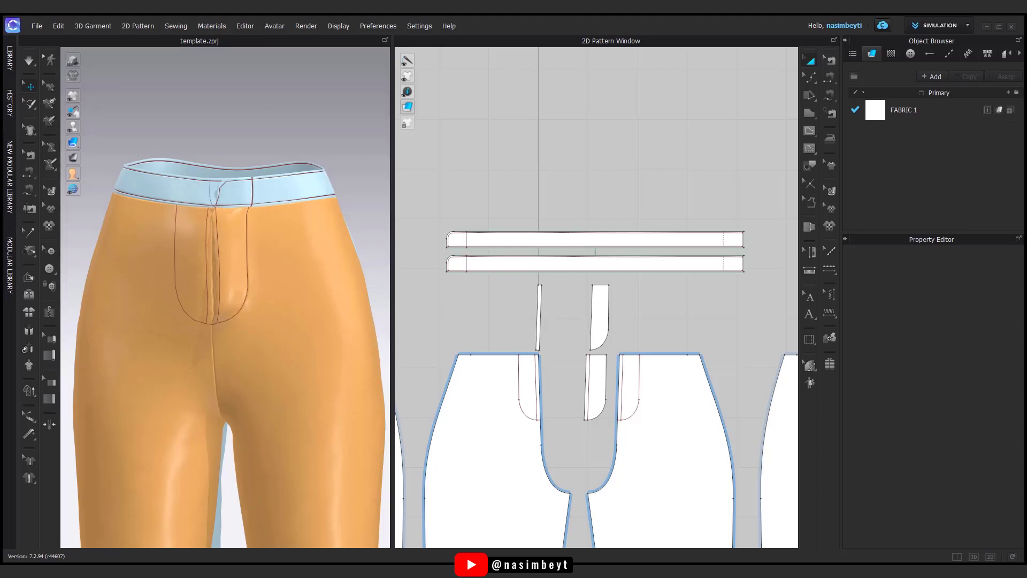
Draw a small rectangle piece for the belt loop in the 2D window.
left_click(809, 114)
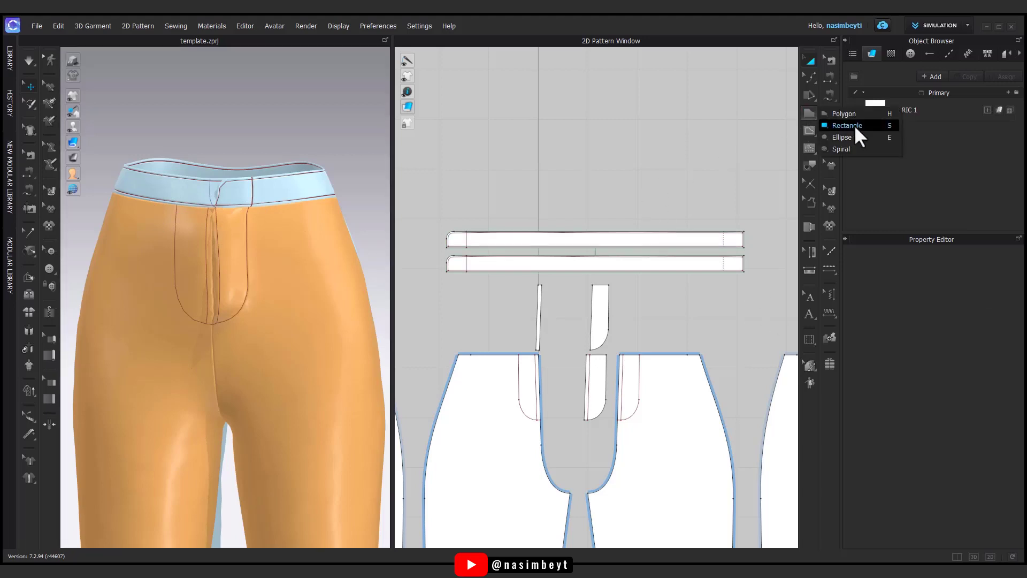
left_click(848, 125)
scroll(545, 248, "up", 3)
scroll(554, 244, "up", 3)
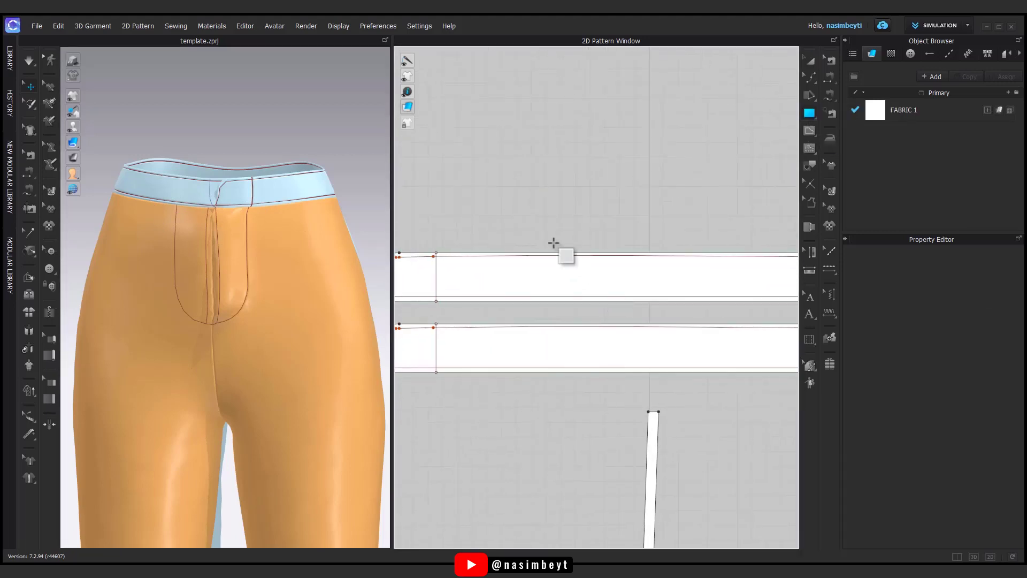
left_click(568, 308)
scroll(568, 308, "down", 3)
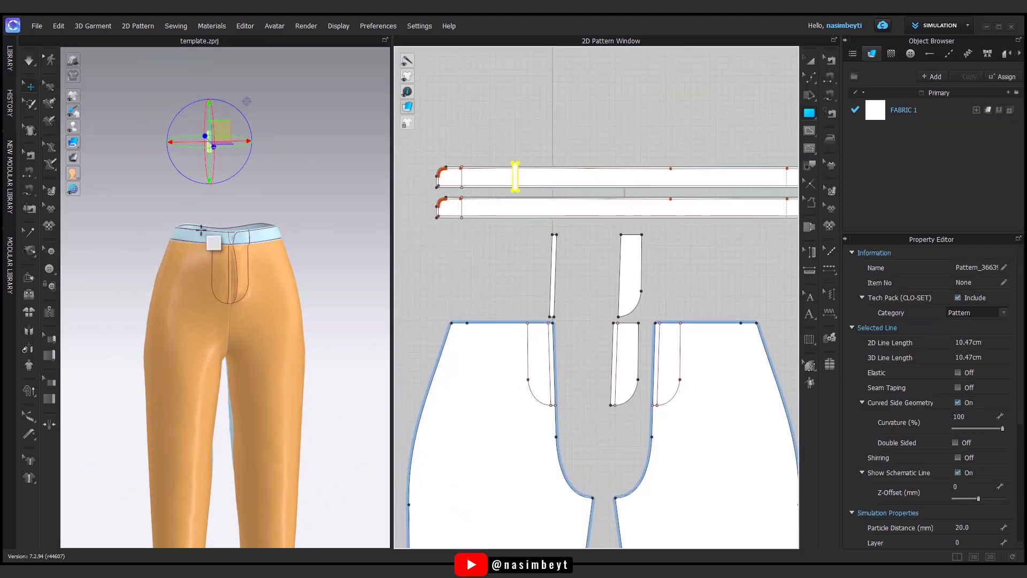
Move the belt-loop rectangle onto the left front of the waistband in 3D.
key("a")
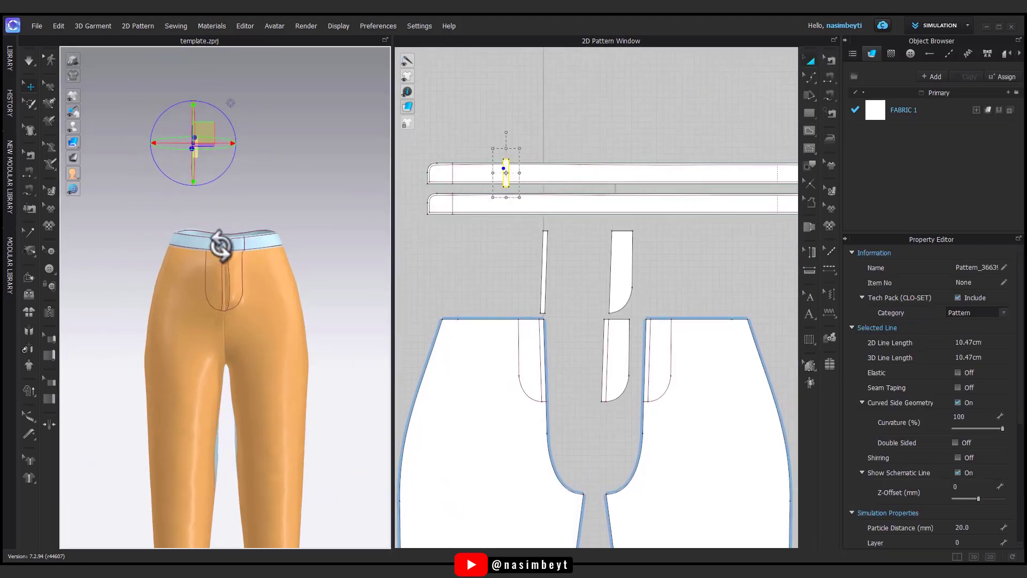
scroll(270, 268, "up", 3)
mouse_move(271, 268)
right_mouse_down()
mouse_move(231, 202)
mouse_move(247, 146)
right_mouse_up()
left_click_drag(248, 145, 251, 292)
mouse_move(251, 291)
right_mouse_down()
mouse_move(230, 268)
mouse_move(179, 245)
mouse_move(230, 263)
right_mouse_up()
left_click_drag(231, 262, 210, 249)
left_click(252, 208)
scroll(243, 207, "down", 5)
scroll(271, 348, "up", 5)
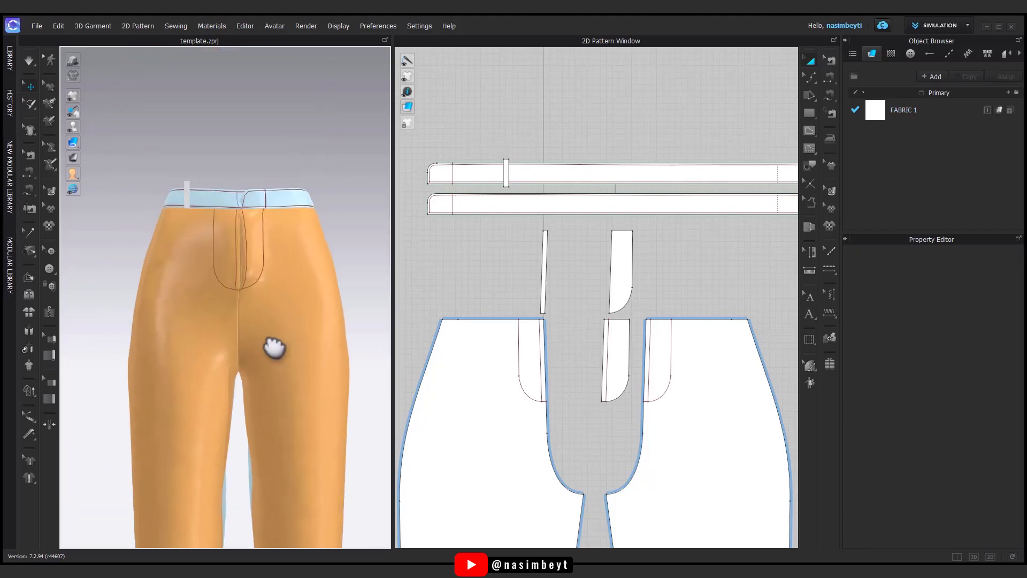
scroll(209, 268, "up", 2)
left_click(176, 236)
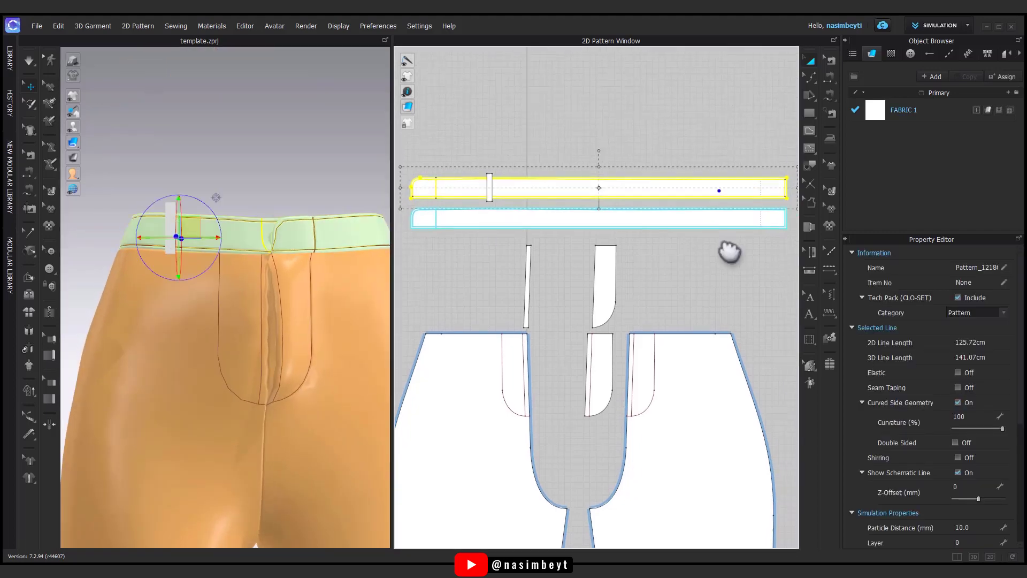
Place the belt-loop piece above the waistband and draw a vertical 3.29 cm internal line beneath it.
left_click_drag(482, 211, 701, 181)
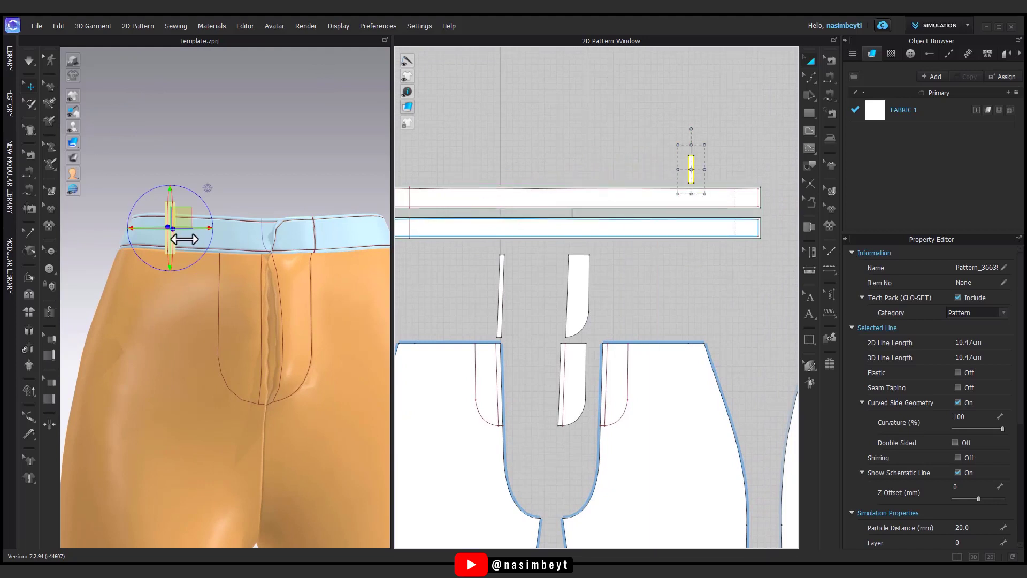
left_click(230, 241)
scroll(723, 174, "up", 3)
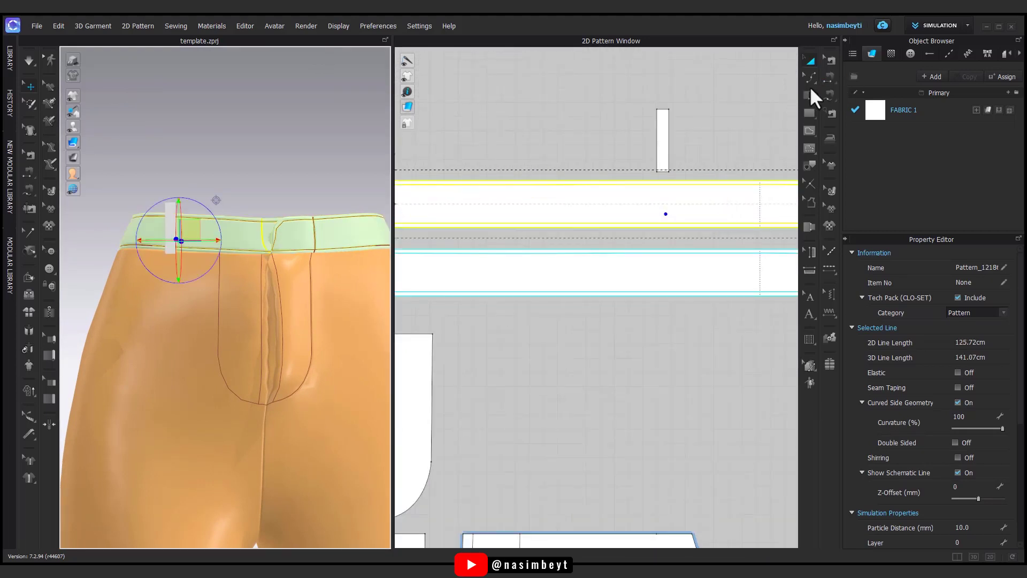
left_click(814, 98)
left_click(669, 183)
double_click(669, 228)
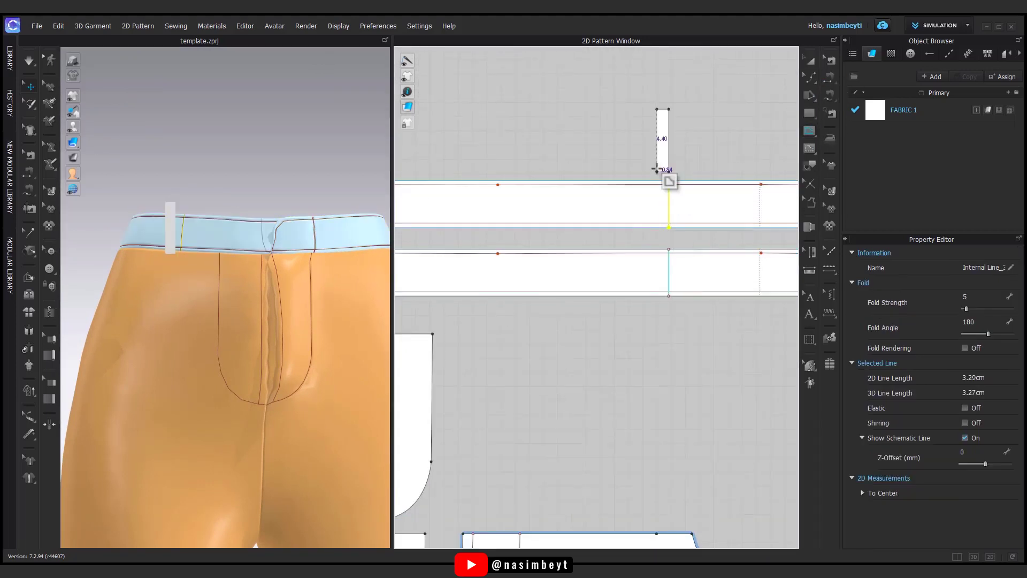
Bring the trouser pattern pieces into view and inspect the front trouser pattern.
scroll(656, 170, "up", 3)
scroll(669, 312, "down", 2)
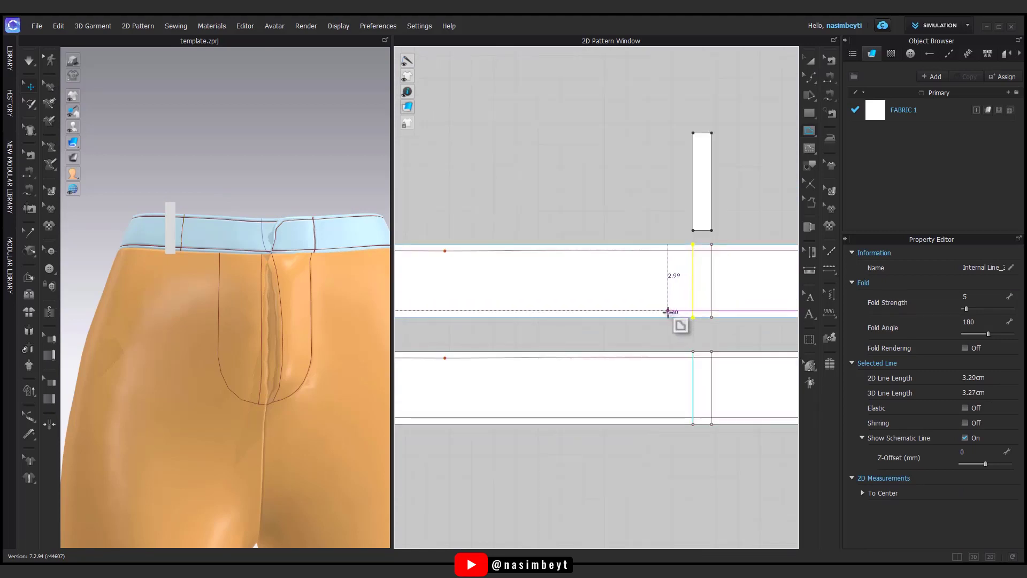
scroll(681, 314, "down", 2)
scroll(699, 310, "down", 2)
middle_click_drag(700, 312, 693, 272)
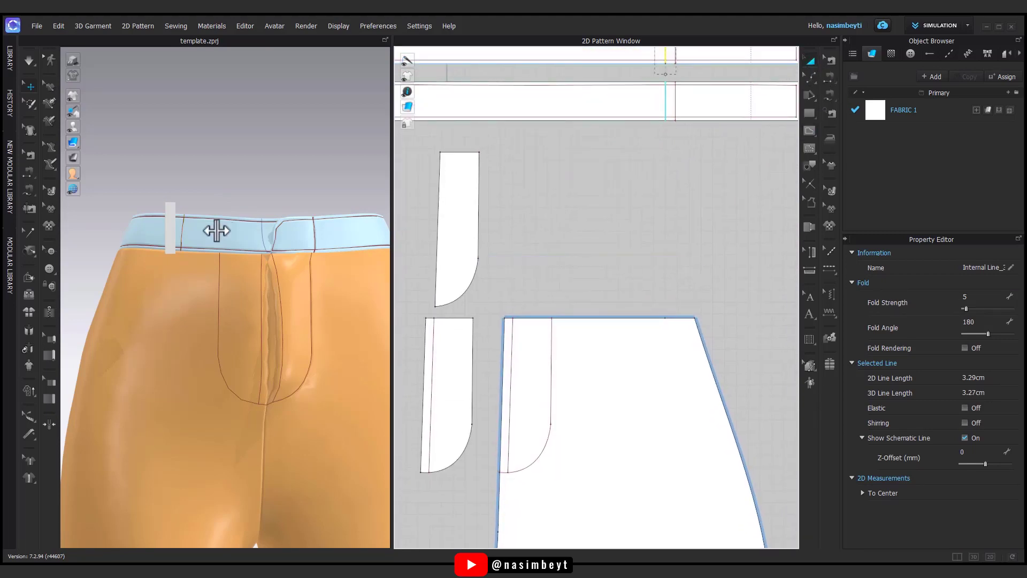
left_click(181, 252)
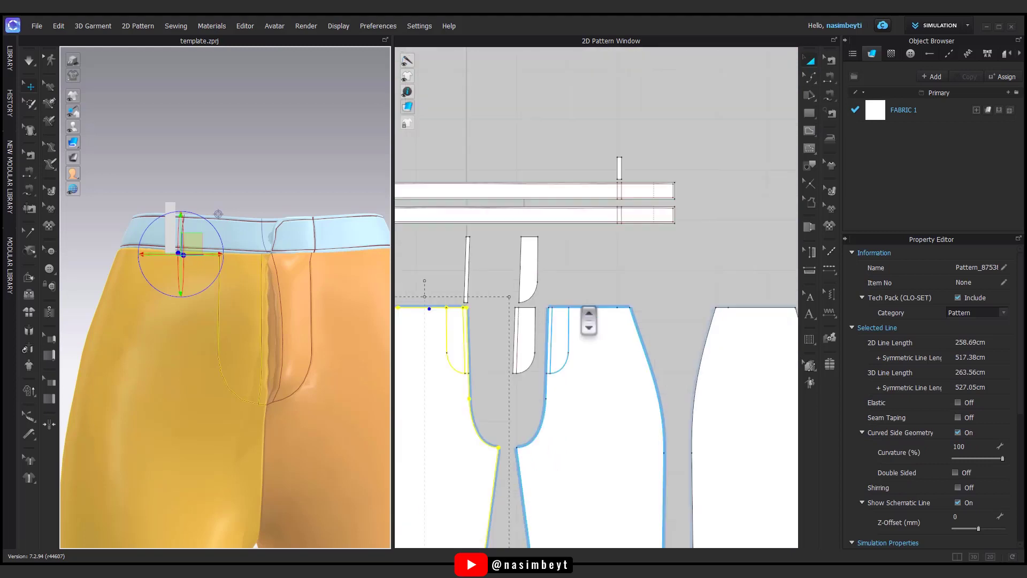
scroll(198, 260, "up", 2)
scroll(264, 270, "up", 2)
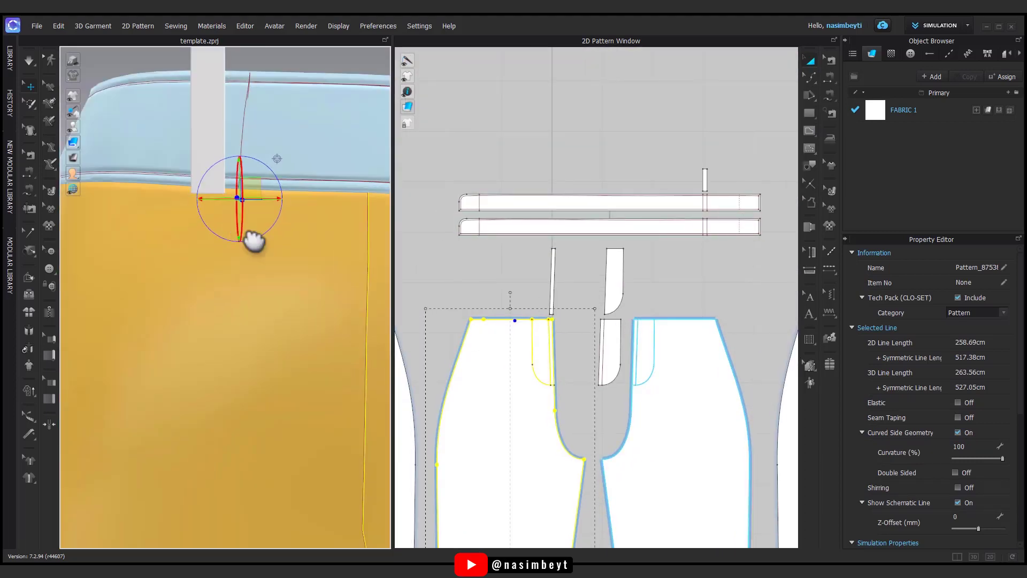
scroll(259, 248, "up", 1)
scroll(290, 289, "down", 2)
scroll(289, 289, "down", 1)
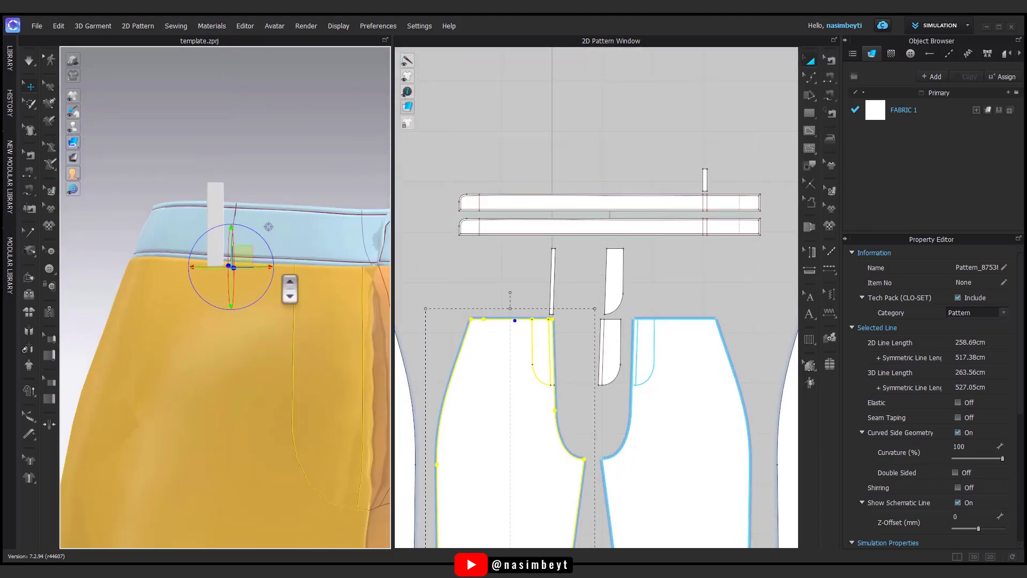
left_click(728, 303)
Select the overlapping fold lines on the lower waistband strip.
scroll(682, 328, "up", 2)
scroll(625, 232, "up", 2)
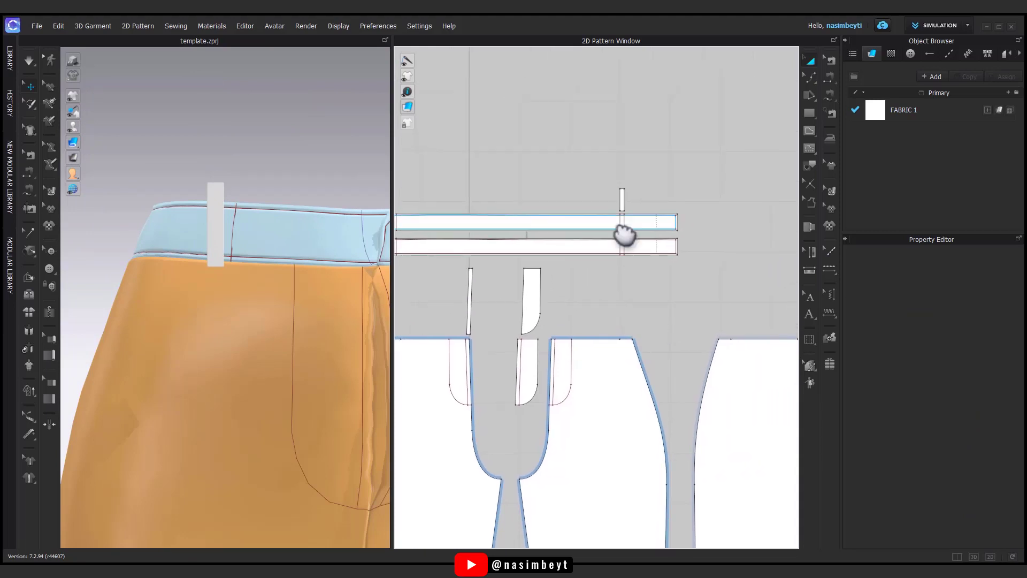
scroll(636, 242, "up", 1)
left_click(647, 257)
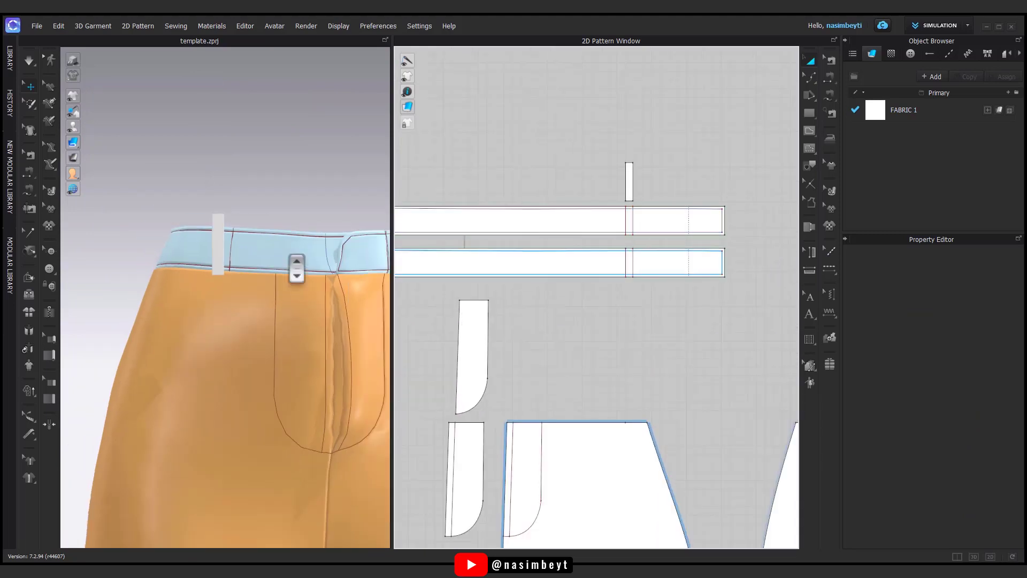
scroll(314, 184, "down", 6)
scroll(273, 220, "up", 3)
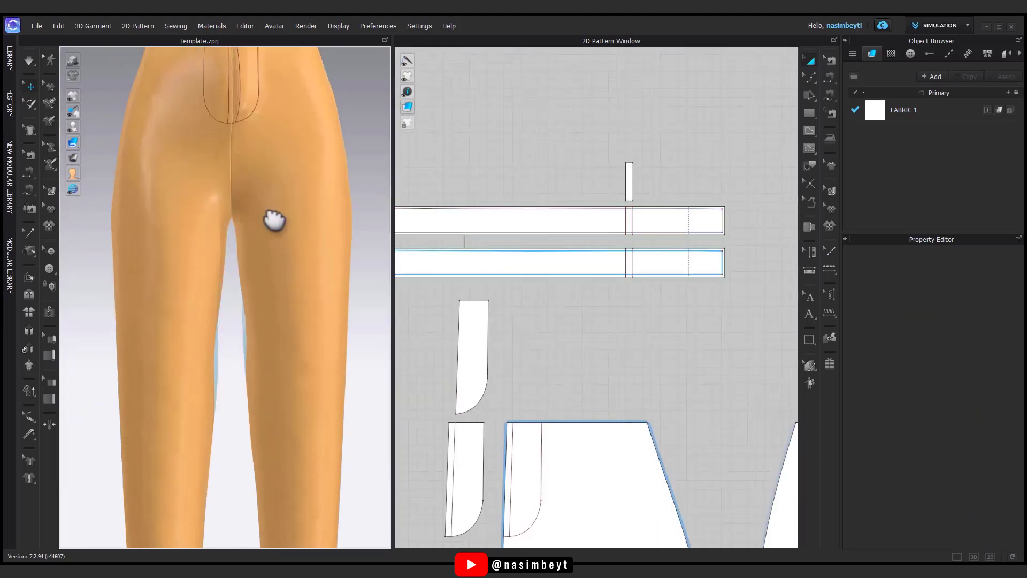
scroll(300, 246, "up", 2)
scroll(299, 184, "up", 1)
left_click(315, 184)
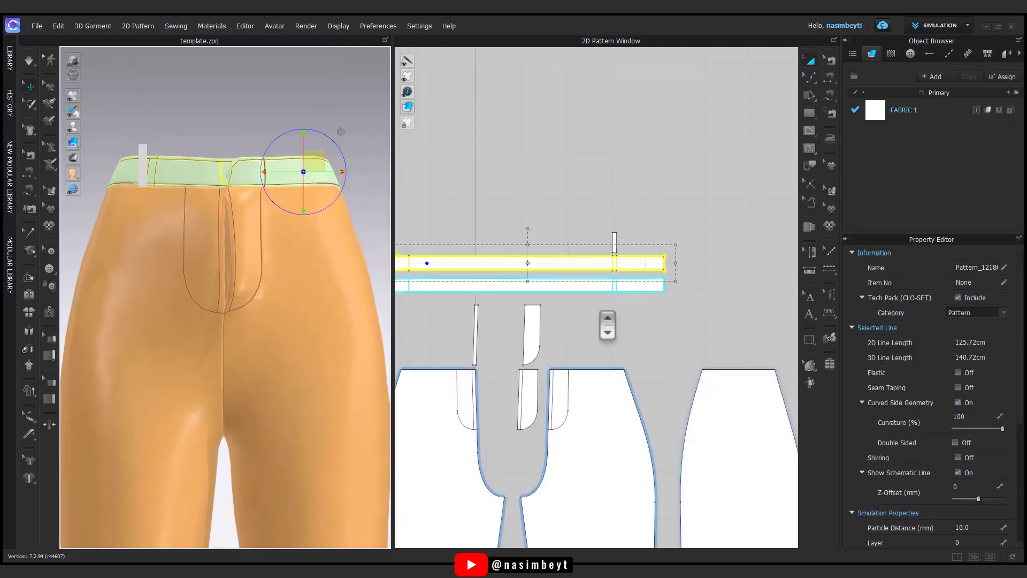
scroll(725, 275, "up", 3)
left_click(719, 265)
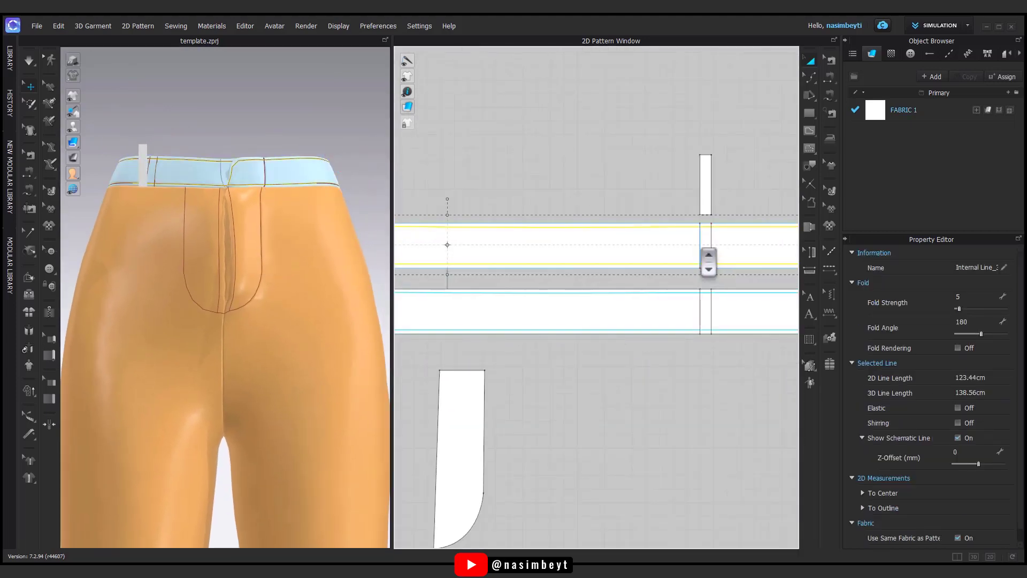
left_click(712, 255)
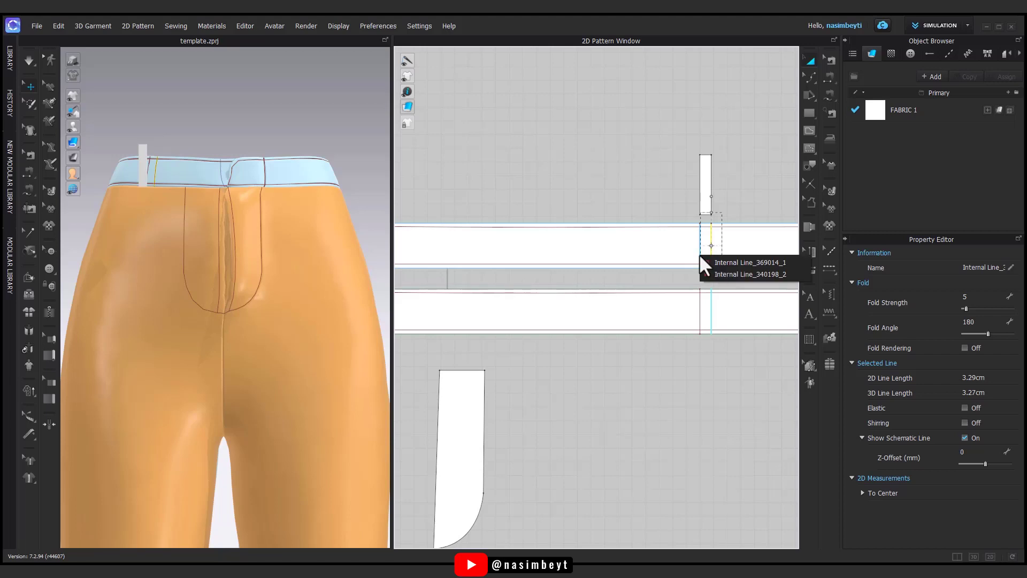
Move the paired fold lines along the waistband to the belt-loop position.
left_click(708, 254, "shift")
right_click_drag(708, 256, 620, 270)
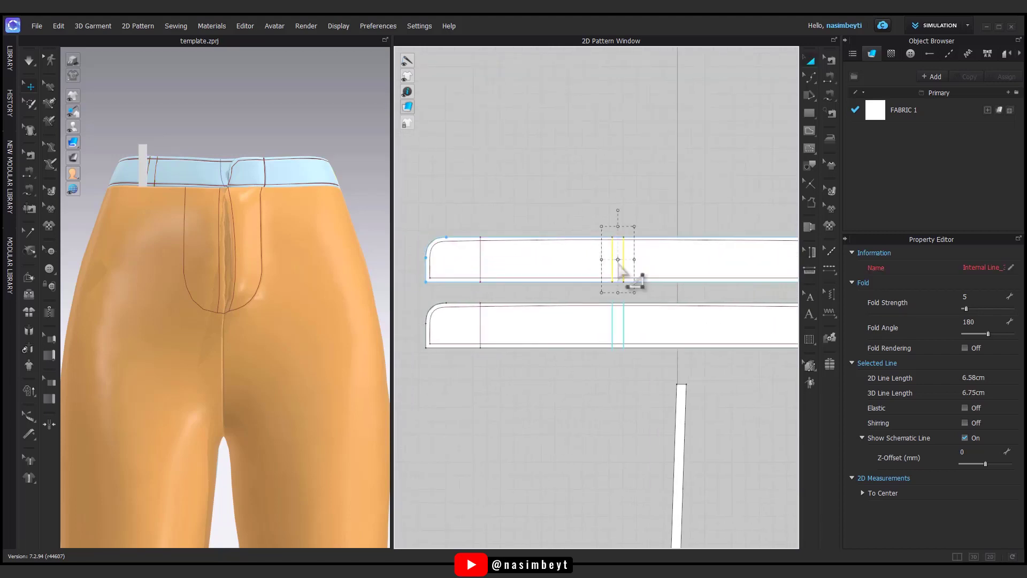
left_click_drag(629, 275, 551, 274)
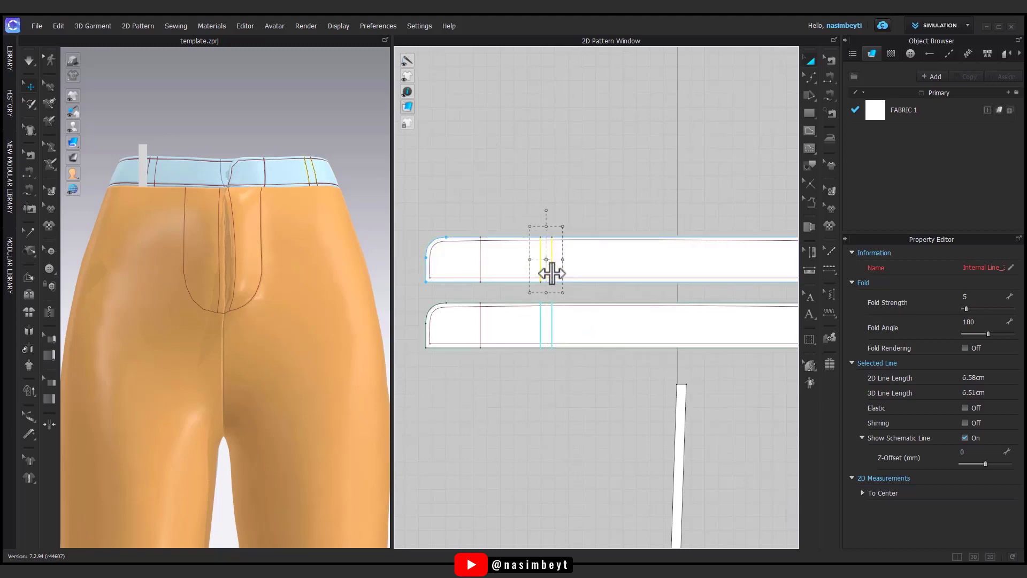
scroll(556, 270, "down", 1)
scroll(614, 298, "down", 2)
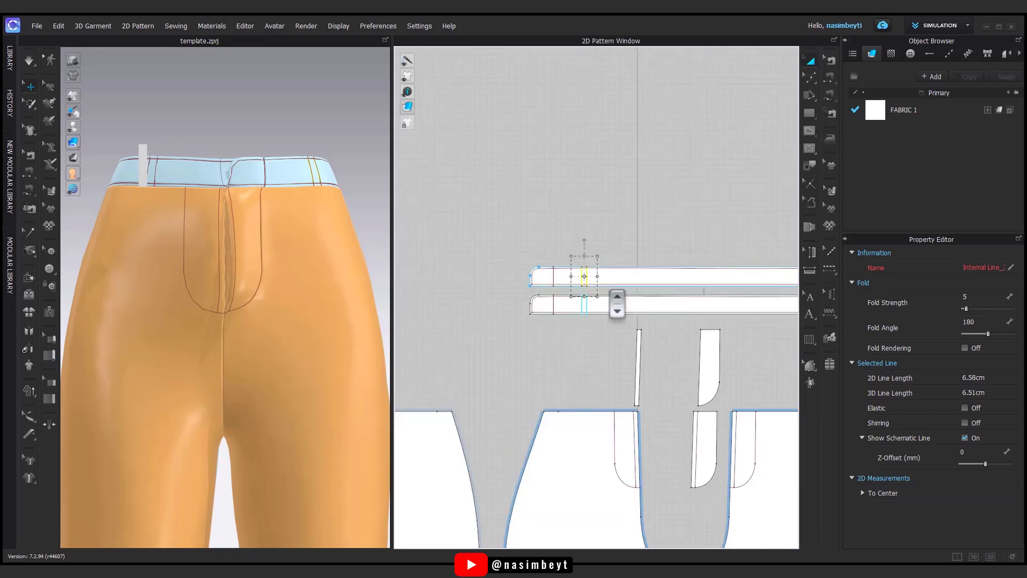
scroll(596, 282, "down", 2)
right_click_drag(344, 282, 155, 289)
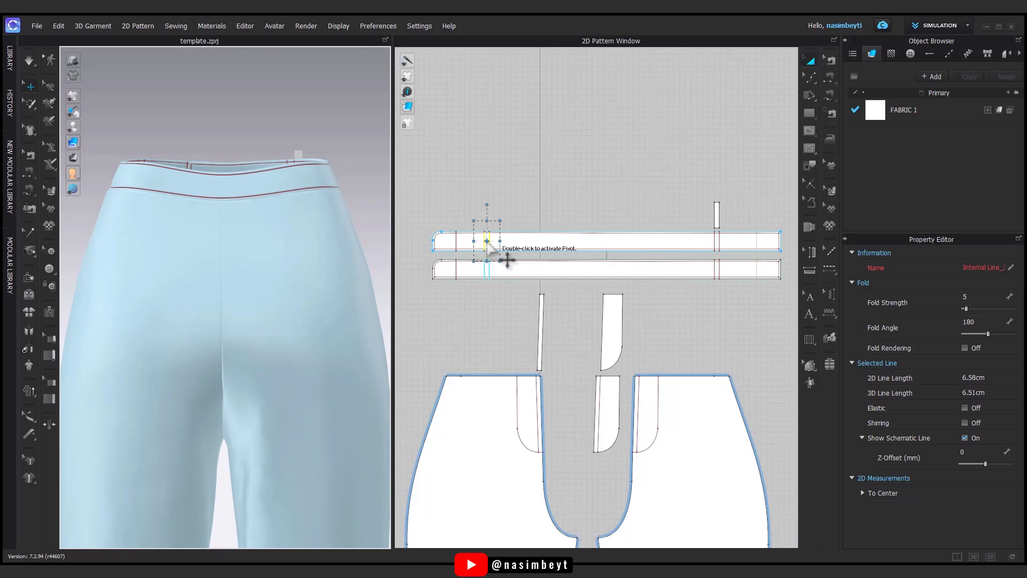
scroll(519, 248, "up", 2)
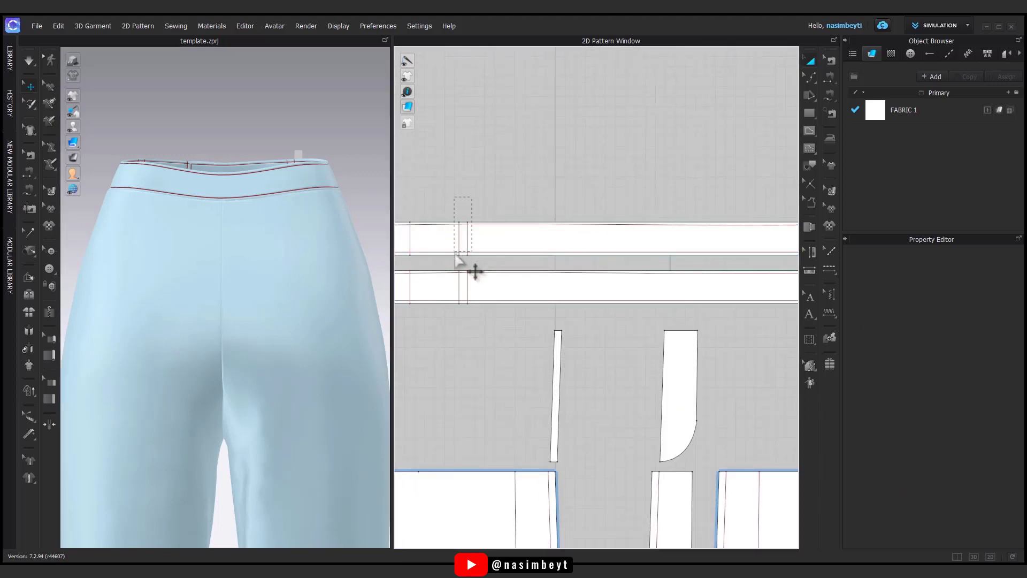
left_click_drag(470, 249, 672, 247)
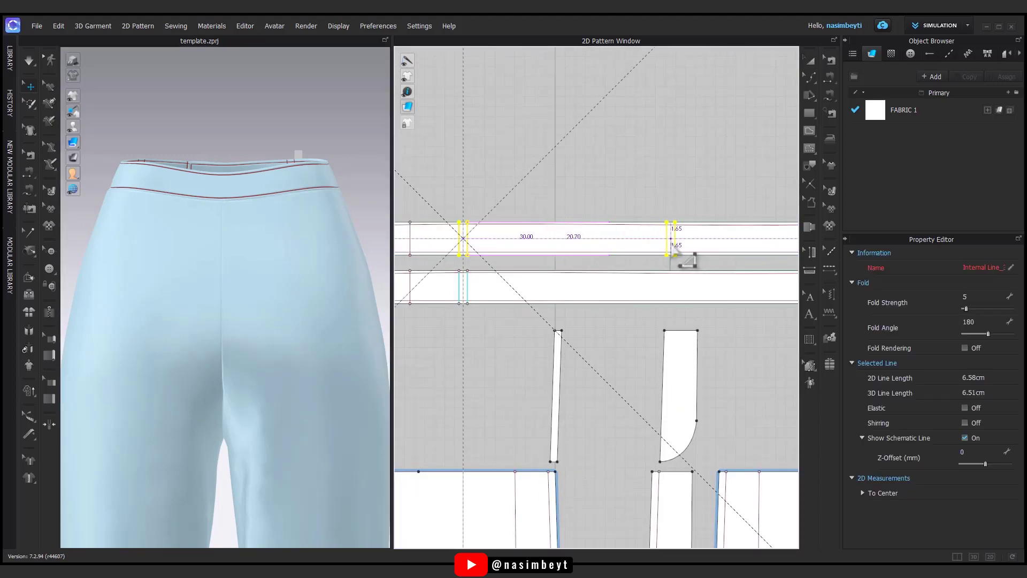
right_click_drag(628, 241, 551, 229)
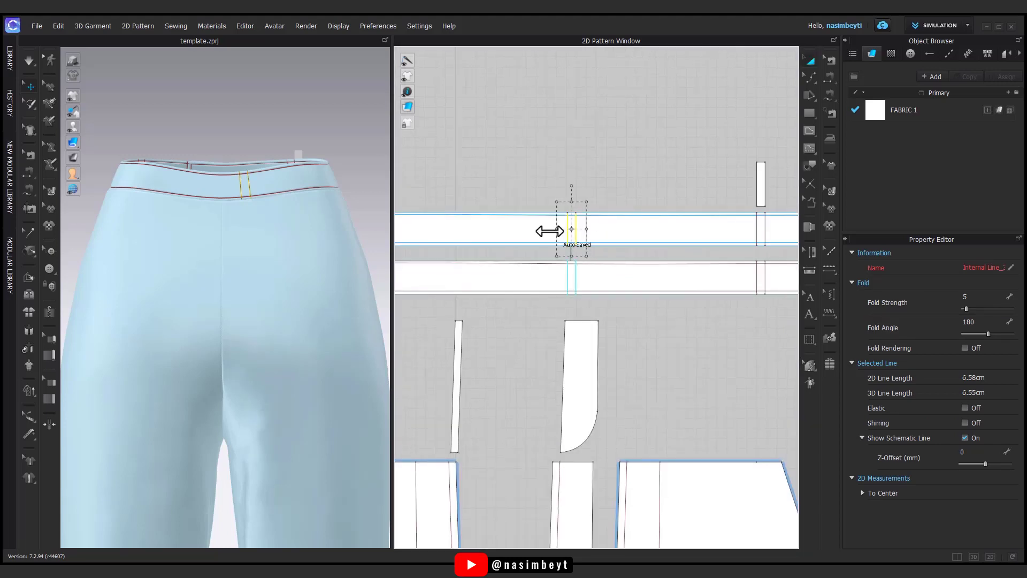
scroll(609, 252, "up", 3)
scroll(588, 250, "up", 1)
left_click_drag(588, 251, 567, 250)
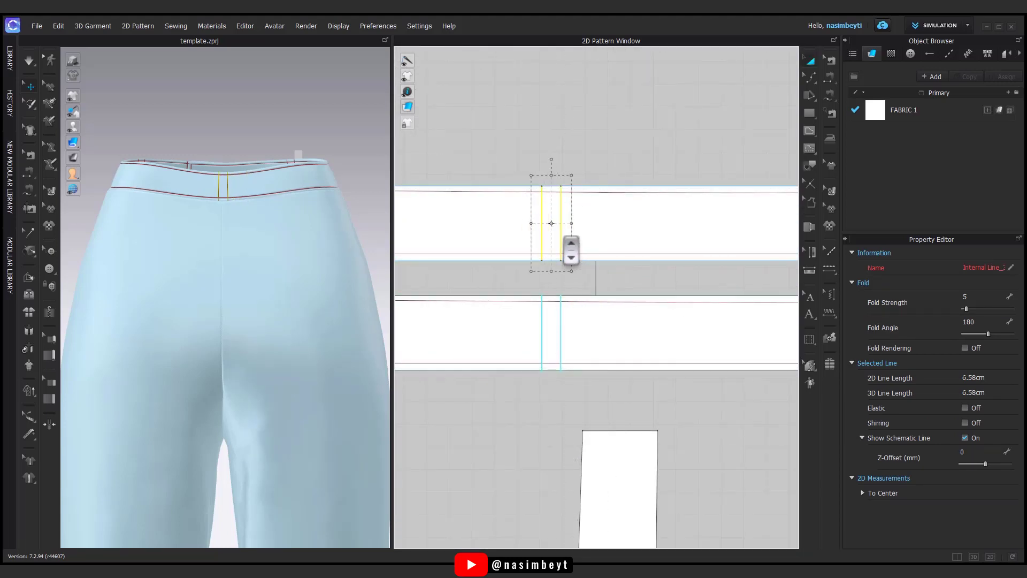
scroll(595, 251, "down", 4)
mouse_move(623, 279)
right_mouse_down()
mouse_move(667, 290)
mouse_move(576, 293)
right_mouse_up()
Paste two more copies of the fold-line pair at other loop positions and re-simulate.
key("ctrl+c")
key("ctrl+v")
left_click(531, 243)
key("ctrl+v")
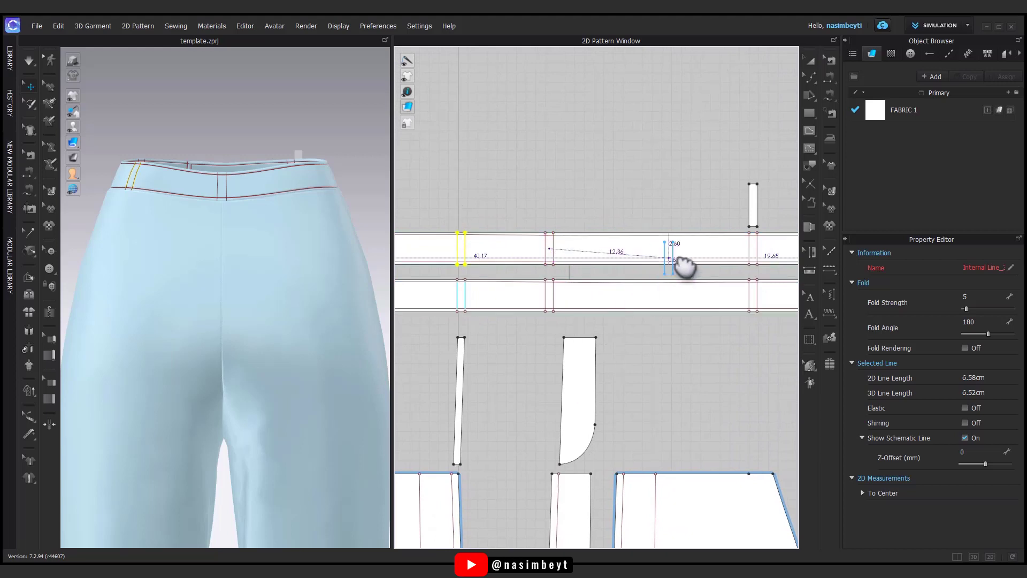
left_click(680, 255)
left_click_drag(684, 255, 652, 262)
key("space")
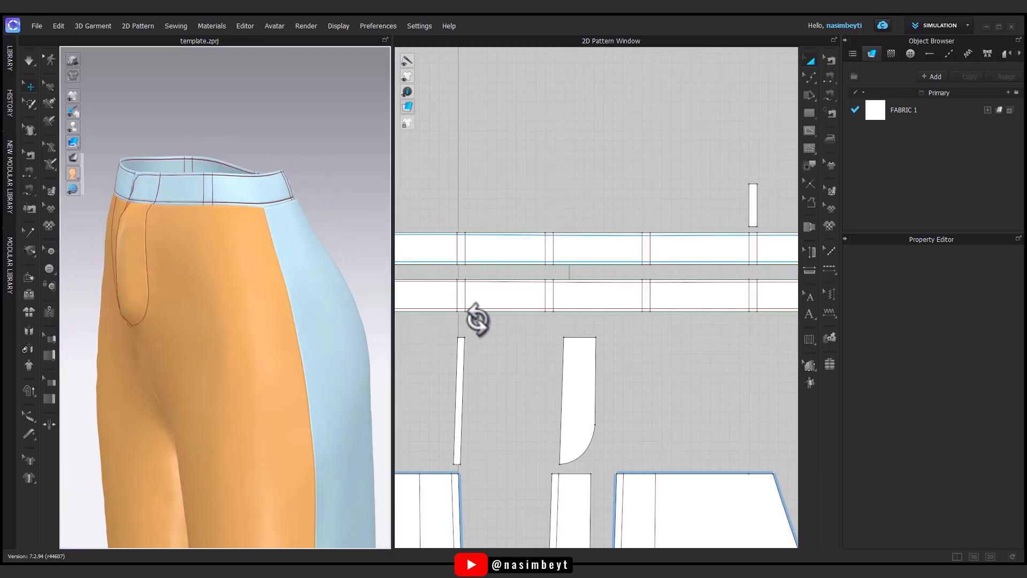
scroll(669, 229, "up", 3)
Add a 0.1 cm offset internal line around the belt-loop piece.
left_click(623, 162)
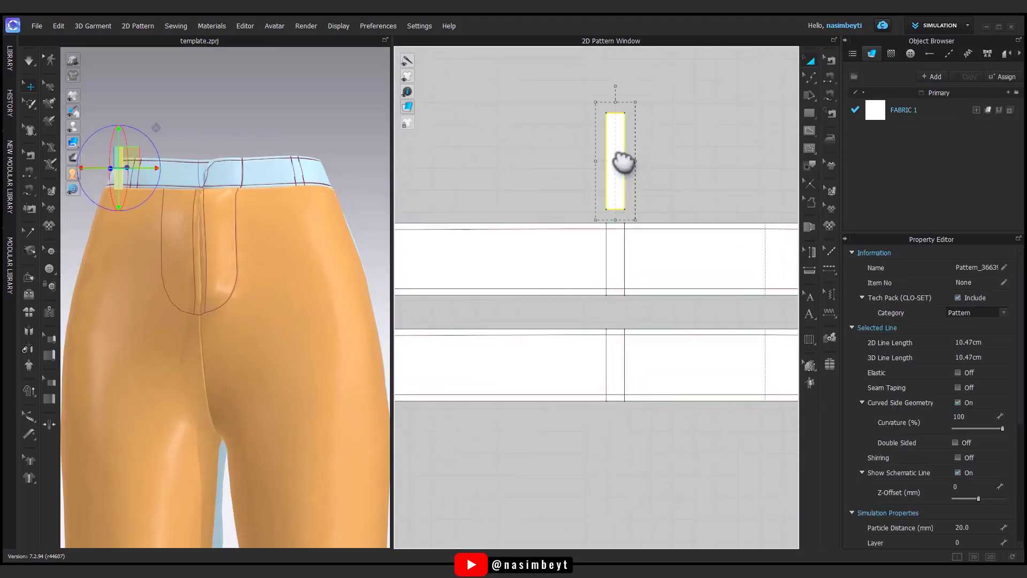
left_click(662, 130)
left_click(624, 133)
right_click(624, 132)
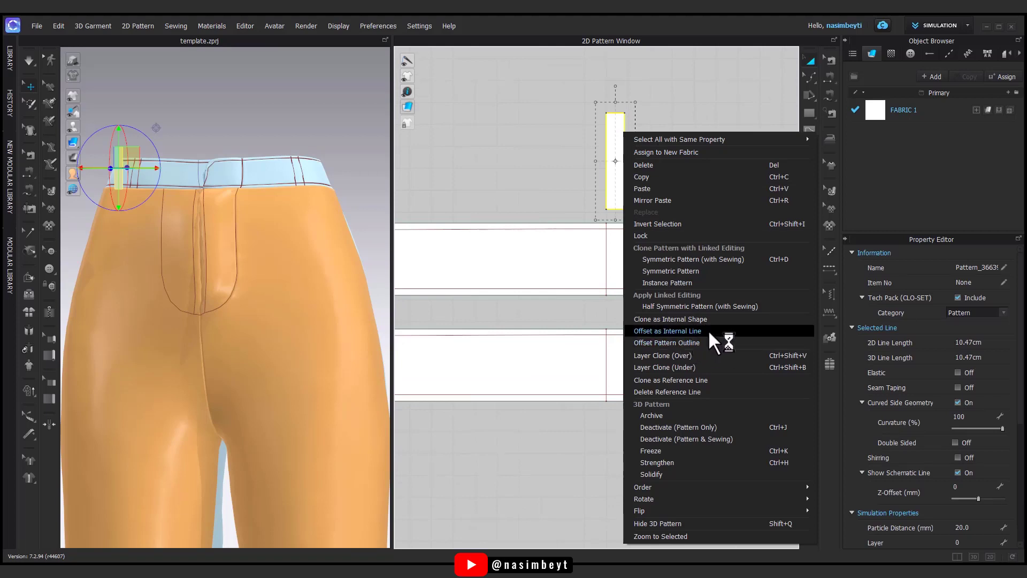
left_click(709, 332)
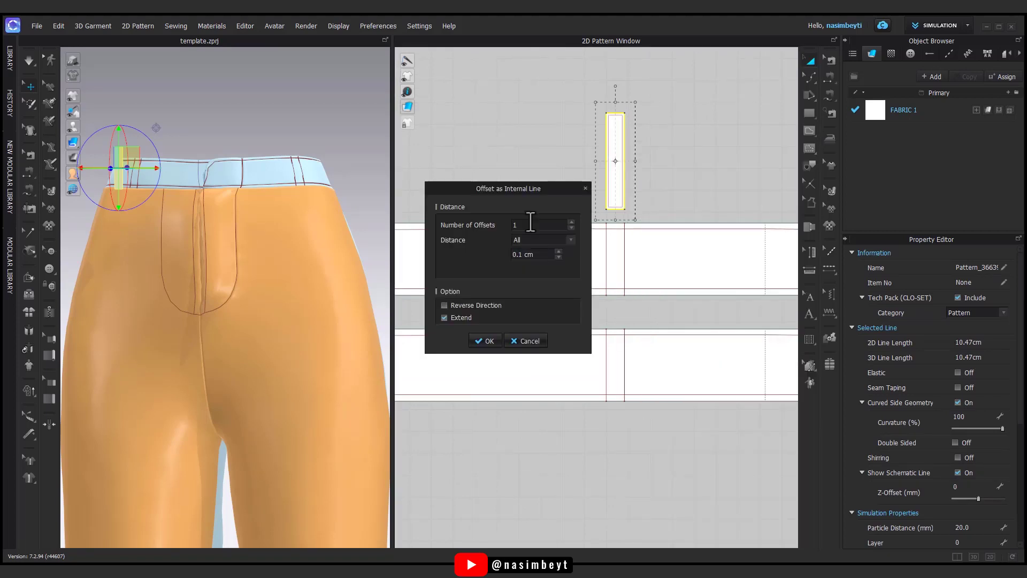
left_click(489, 341)
left_click(571, 295)
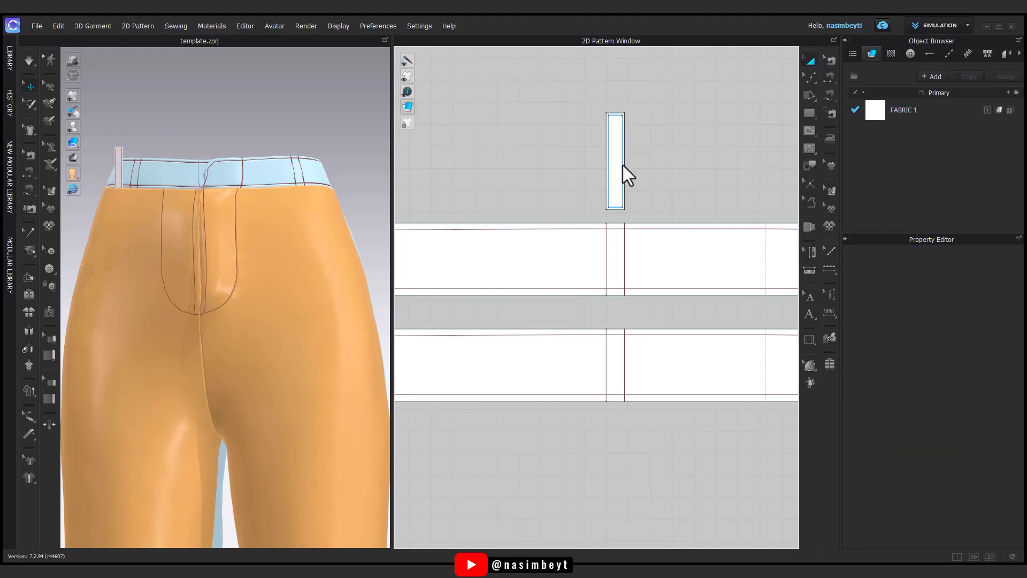
Topstitch the belt loop's edge and sew it to the waistband with a 180° seam.
left_click(830, 95)
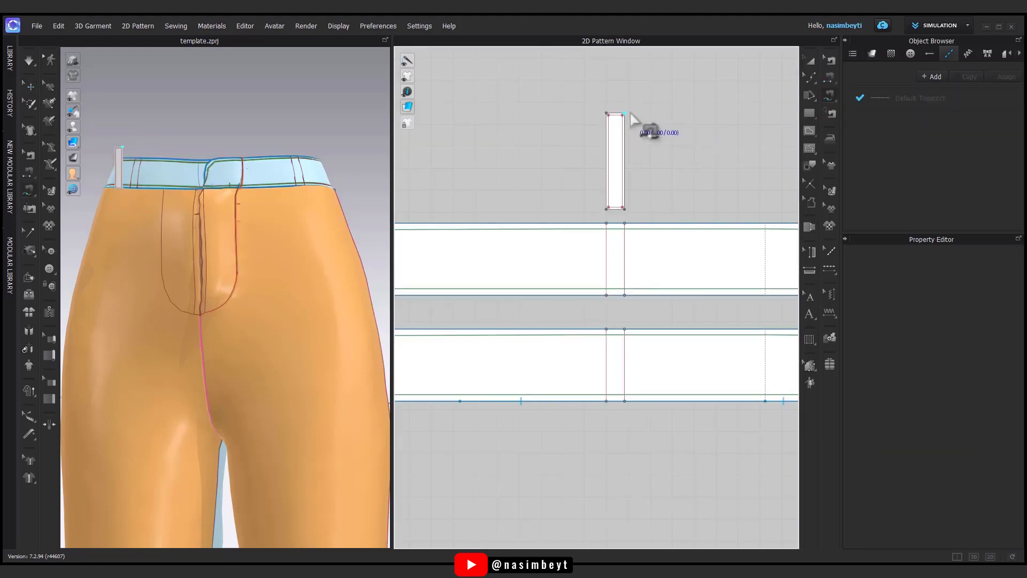
left_click(610, 223)
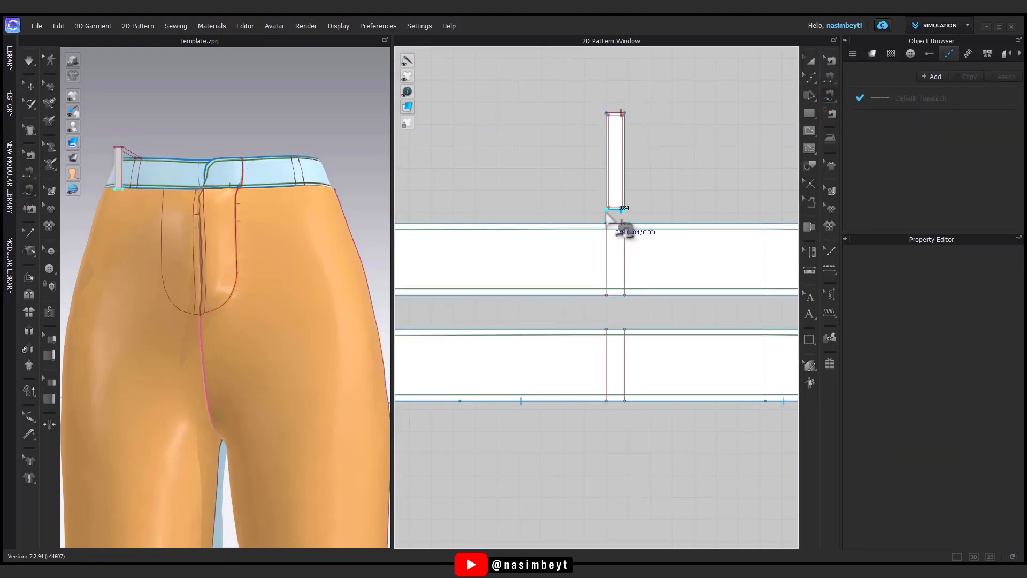
left_click(612, 302)
left_click(809, 61)
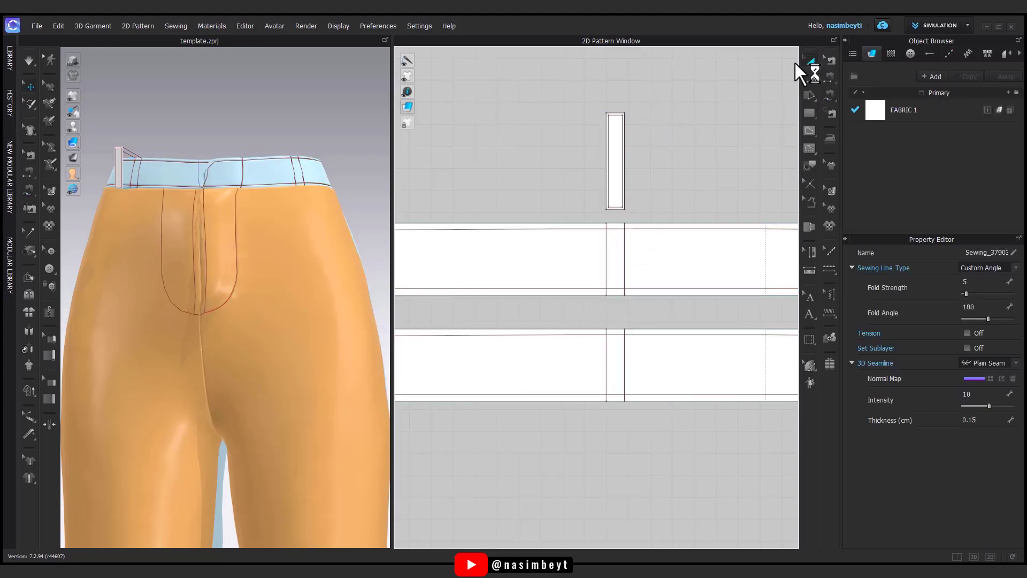
mouse_move(377, 214)
right_mouse_down()
mouse_move(399, 222)
mouse_move(236, 224)
right_mouse_up()
scroll(233, 225, "up", 3)
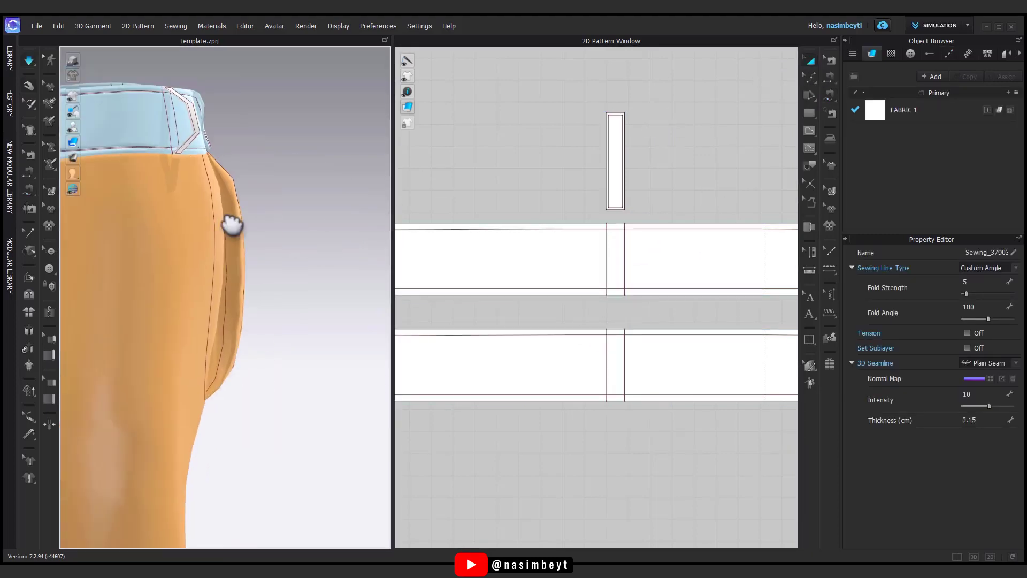
Set the belt loop's particle distance to 10 and shorten it from its top edge.
left_click(616, 198)
scroll(977, 405, "down", 3)
type("1")
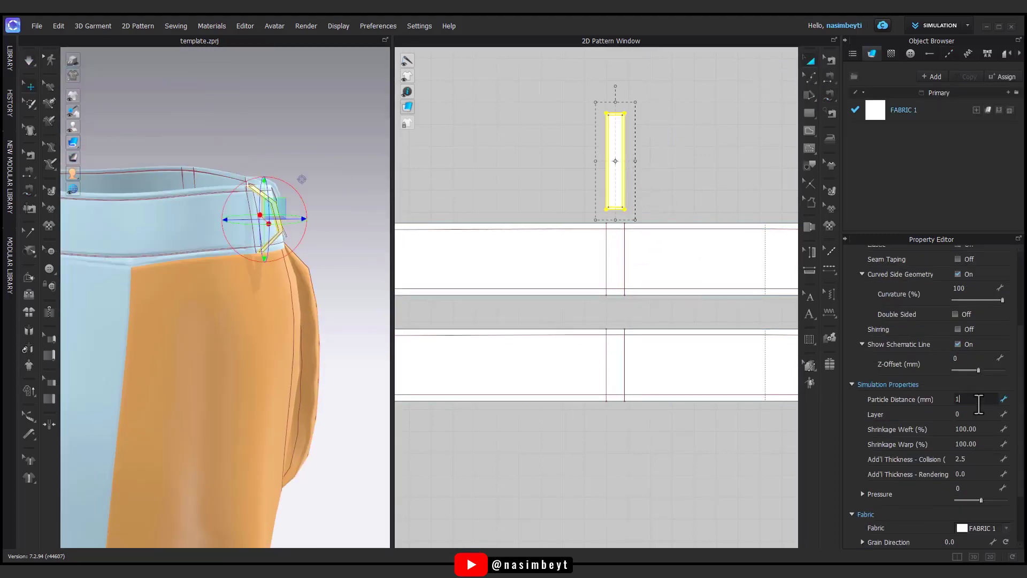
type("0.0")
key("Return")
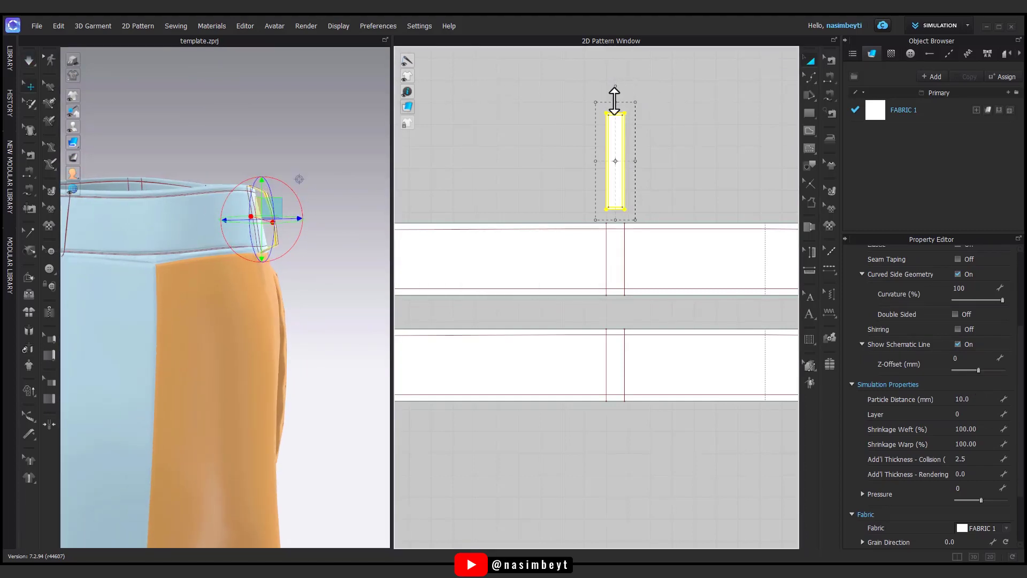
left_click_drag(615, 100, 616, 120)
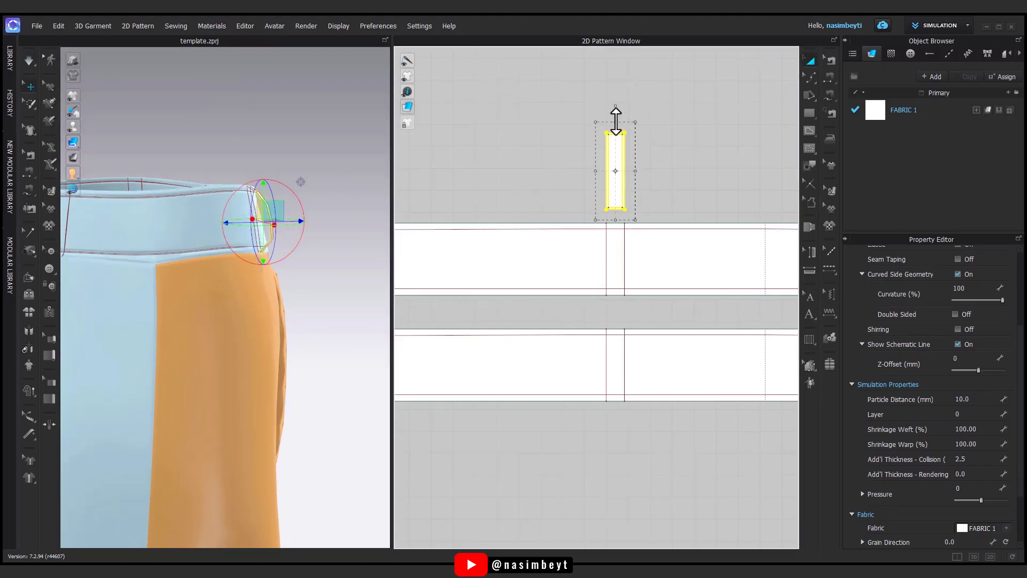
Paste four evenly spaced copies of the belt loop along the waistband, about 11 cm apart.
mouse_move(339, 298)
right_mouse_down()
mouse_move(131, 298)
mouse_move(336, 299)
mouse_move(374, 268)
right_mouse_up()
scroll(731, 230, "down", 2)
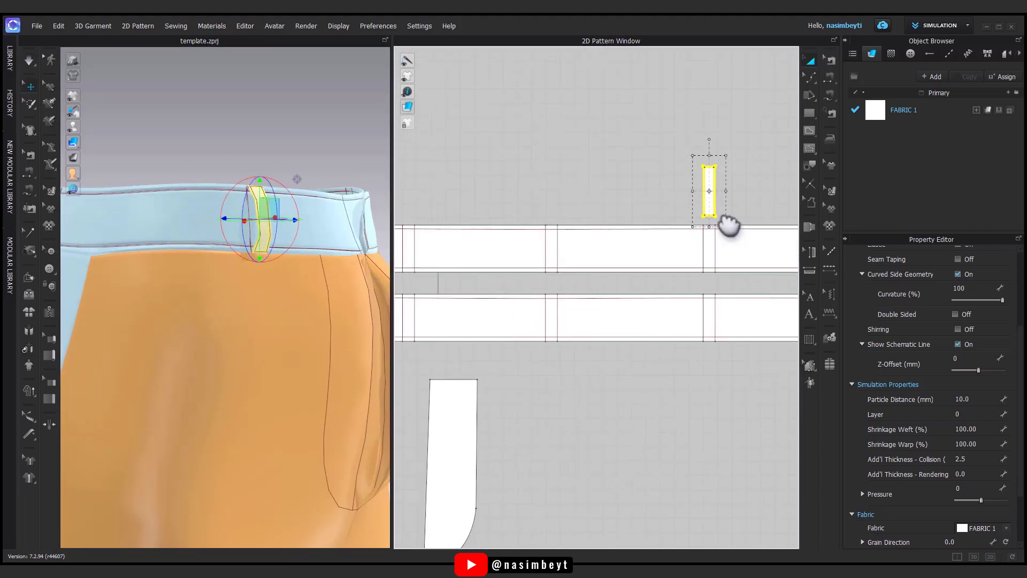
scroll(729, 224, "down", 2)
scroll(658, 222, "down", 1)
key("ctrl+c")
key("ctrl+v")
right_click(685, 230)
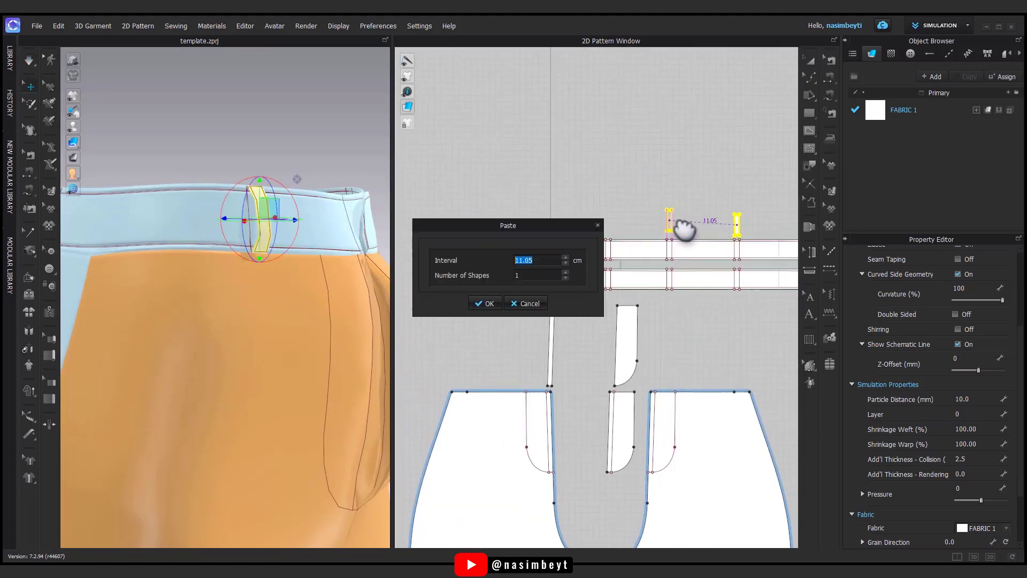
left_click(539, 304)
right_click(669, 232)
left_click_drag(544, 225, 551, 319)
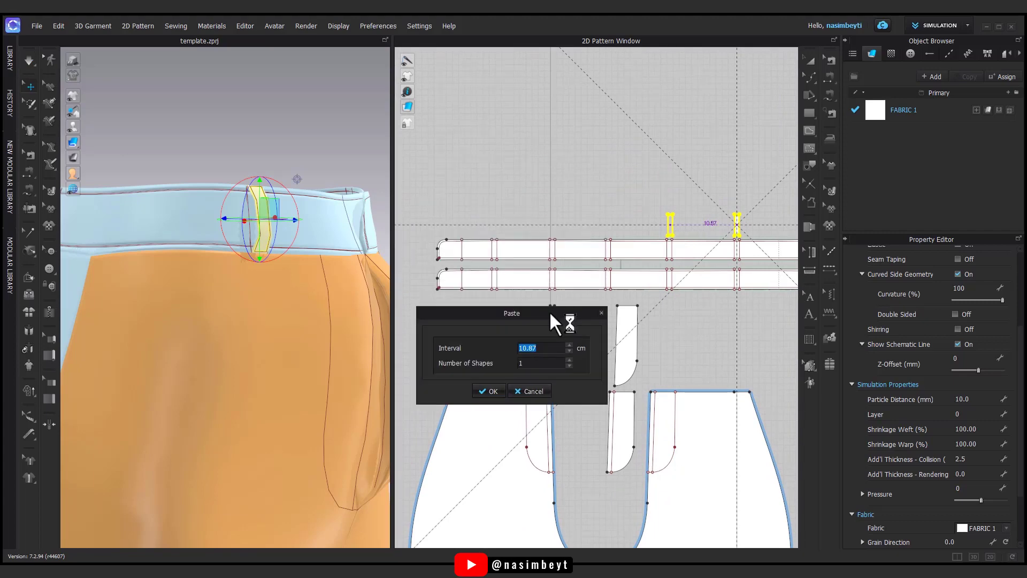
left_click(572, 366)
left_click(572, 366)
left_click(492, 397)
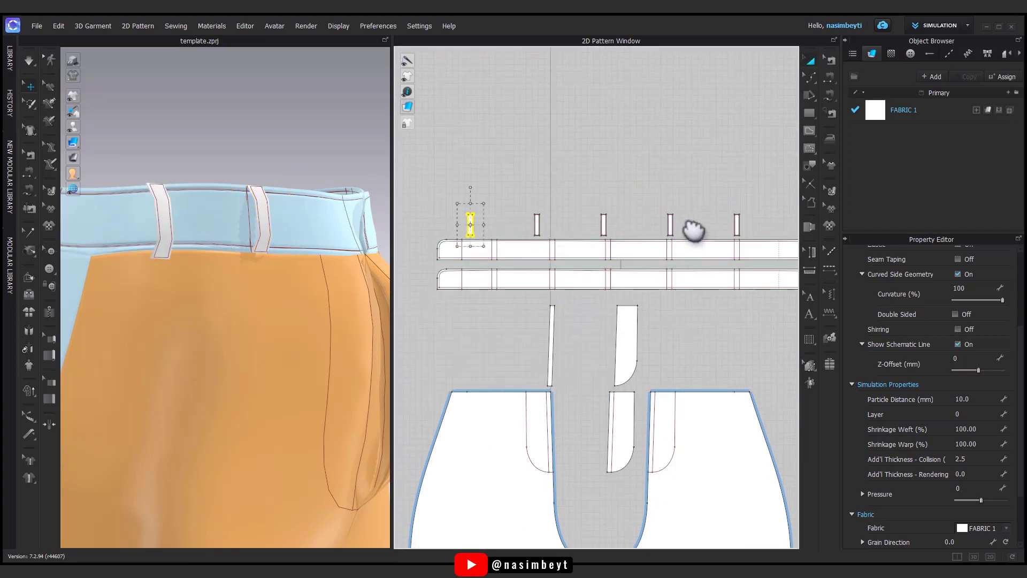
scroll(694, 231, "up", 3)
left_click(664, 236)
Move the first copied belt loop up onto the waistband.
mouse_move(241, 305)
right_mouse_down()
mouse_move(351, 337)
mouse_move(362, 277)
right_mouse_up()
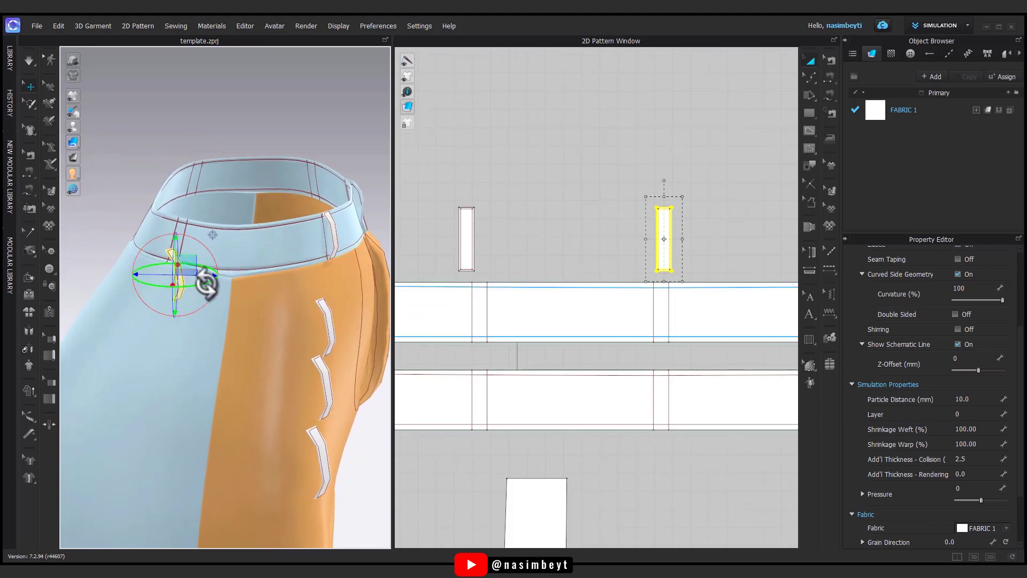
mouse_move(144, 286)
right_mouse_down()
mouse_move(271, 374)
mouse_move(264, 321)
right_mouse_up()
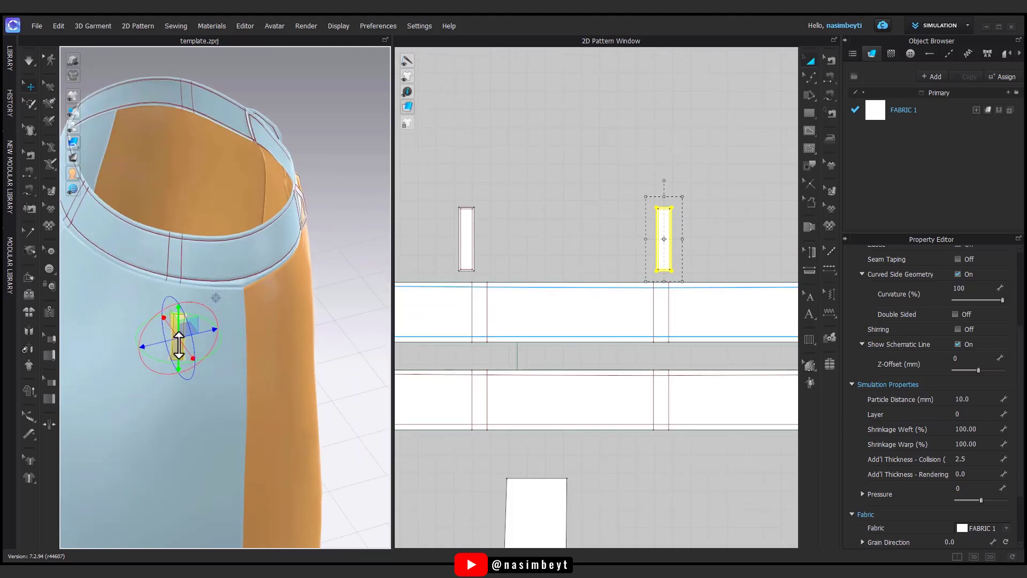
left_click_drag(166, 289, 200, 274)
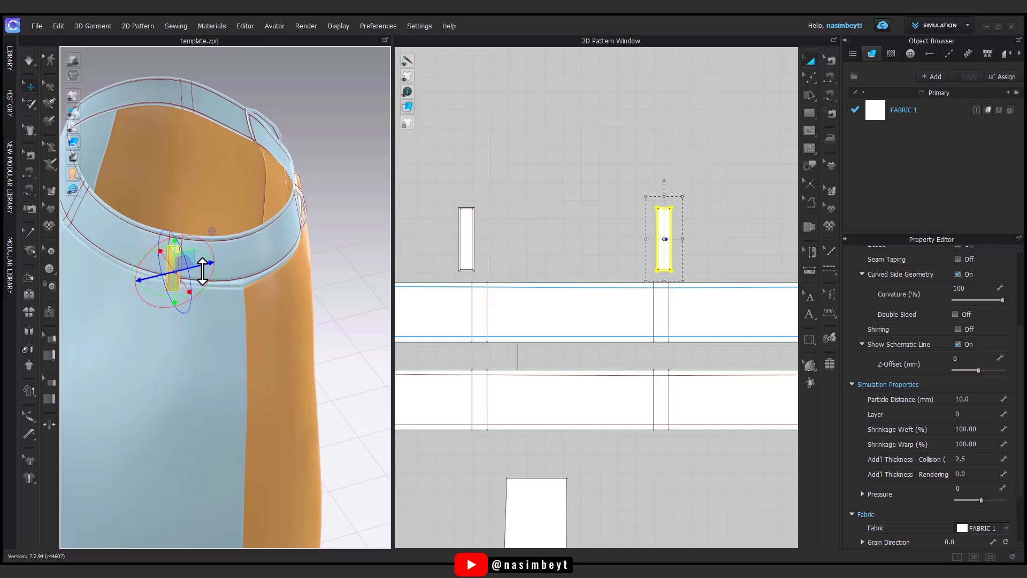
left_click(197, 247)
left_click(323, 248)
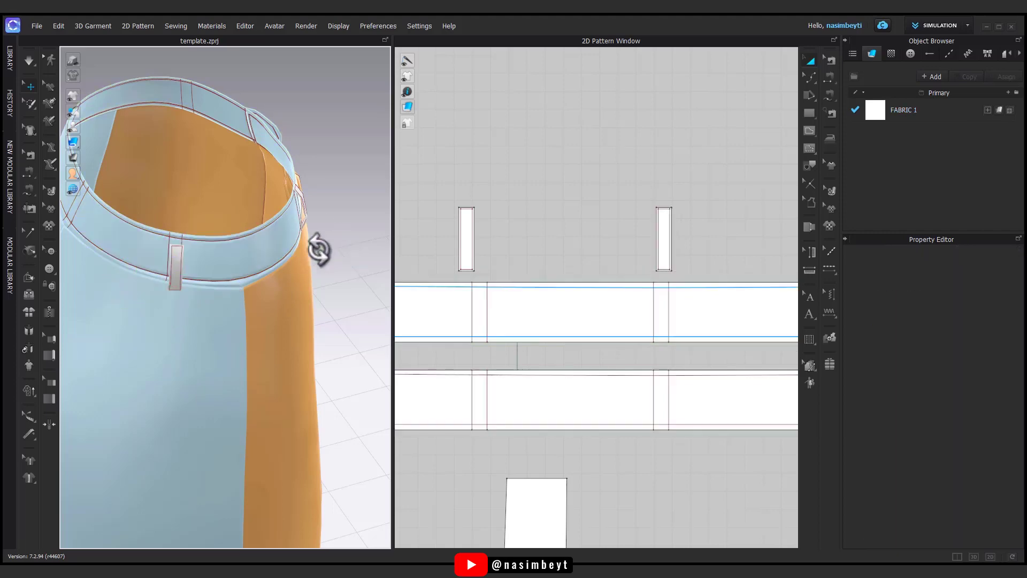
Move the next belt loop from the hip onto the right front waistband.
right_click_drag(323, 248, 170, 327)
right_click_drag(423, 252, 507, 256)
left_click(551, 265)
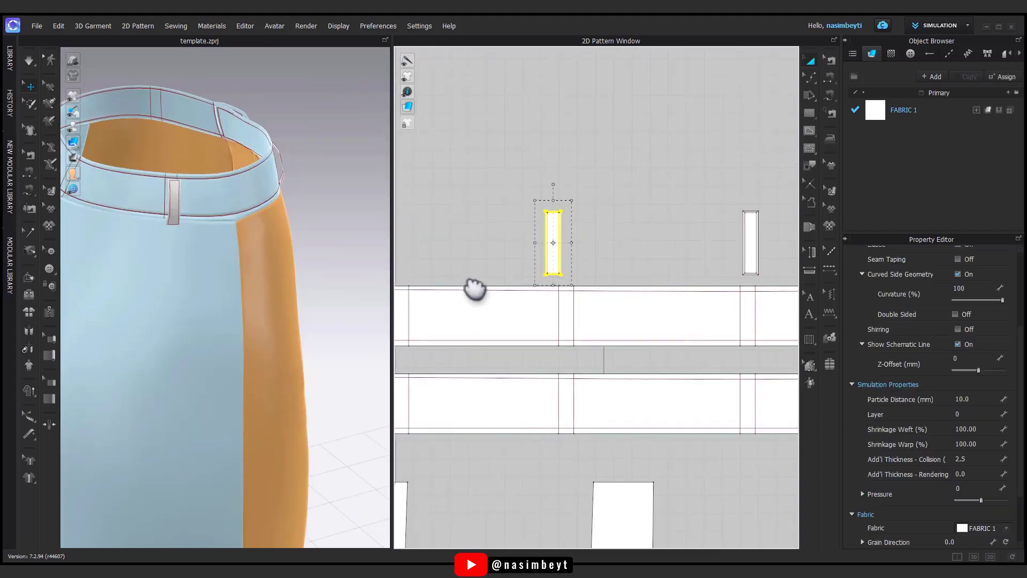
mouse_move(321, 342)
right_mouse_down()
mouse_move(262, 338)
mouse_move(213, 404)
right_mouse_up()
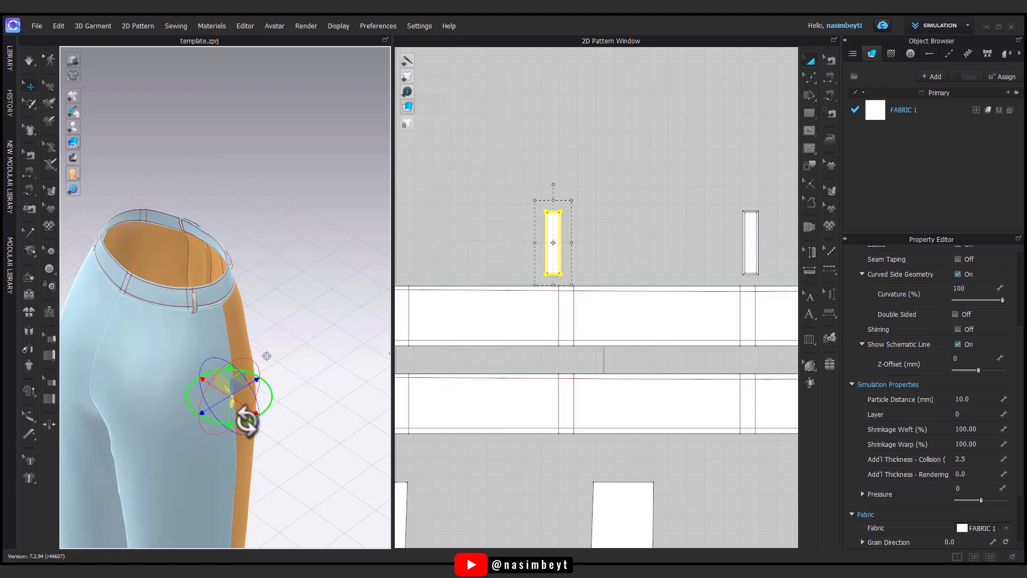
left_click_drag(230, 396, 108, 303)
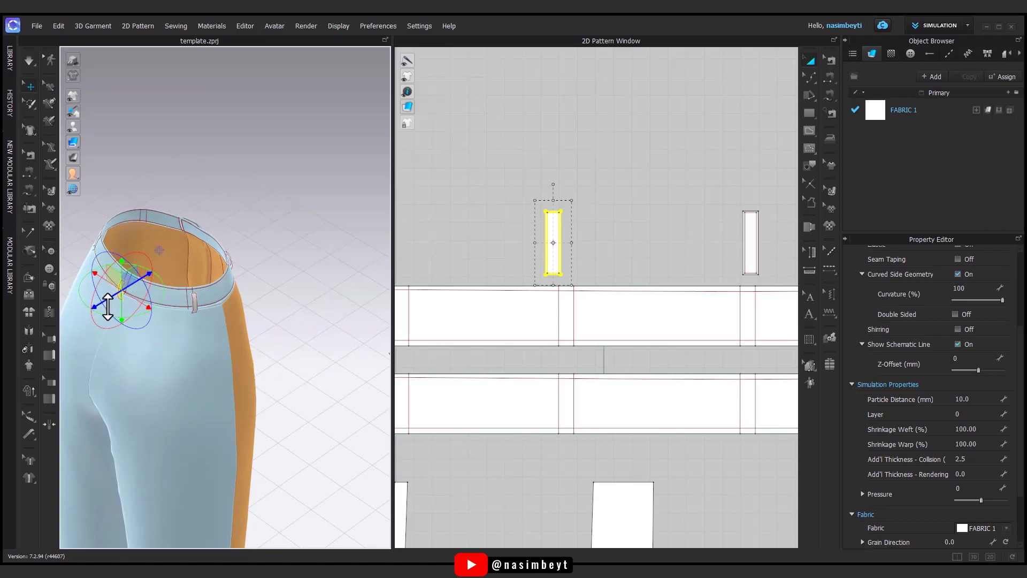
right_click_drag(108, 303, 344, 367)
mouse_move(161, 286)
left_mouse_down()
mouse_move(339, 338)
mouse_move(121, 297)
left_mouse_up()
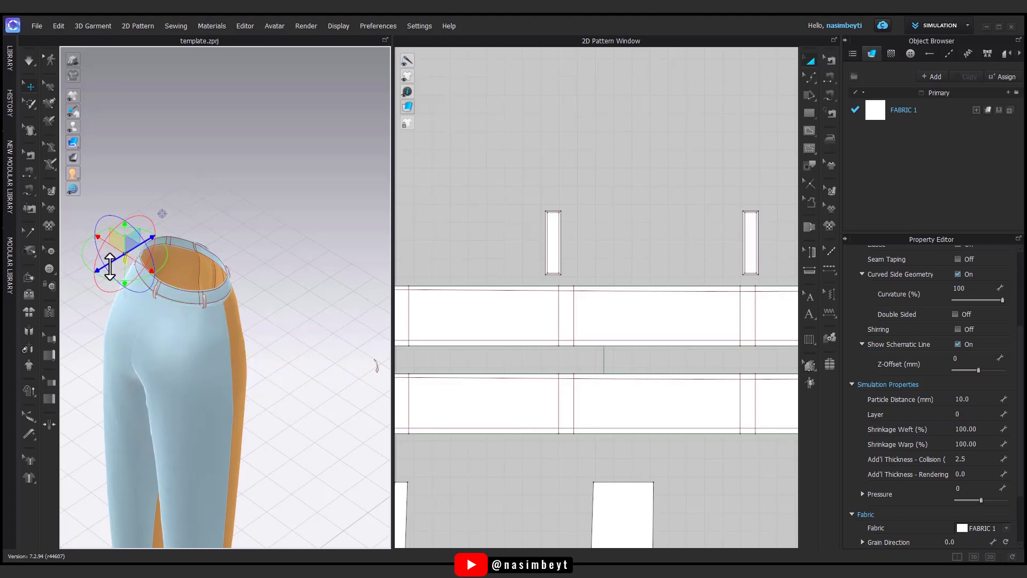
mouse_move(353, 364)
right_mouse_down()
mouse_move(165, 330)
mouse_move(222, 367)
right_mouse_up()
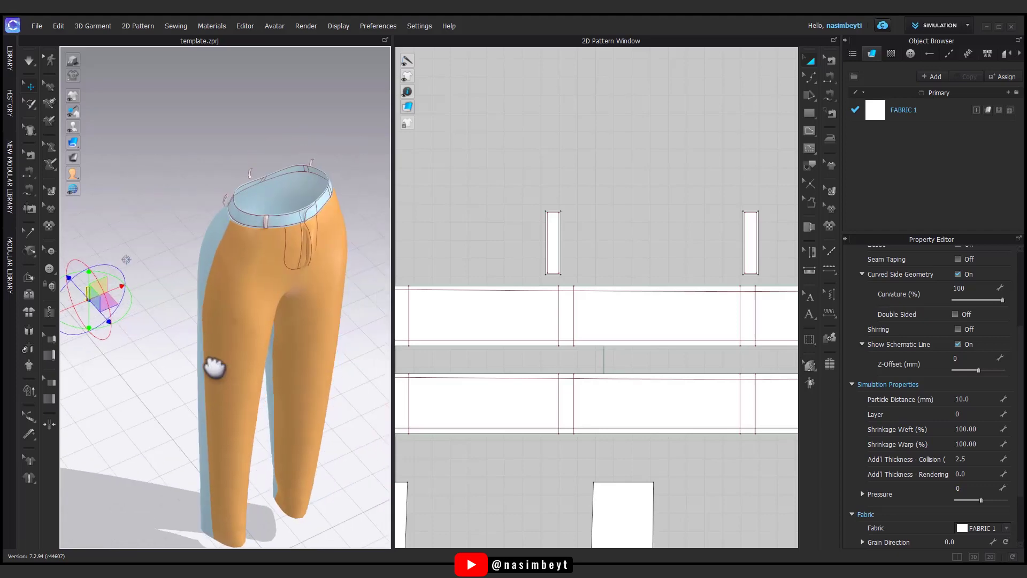
left_click_drag(117, 290, 350, 209)
mouse_move(351, 209)
right_mouse_down()
mouse_move(309, 280)
mouse_move(283, 482)
mouse_move(344, 360)
mouse_move(295, 358)
right_mouse_up()
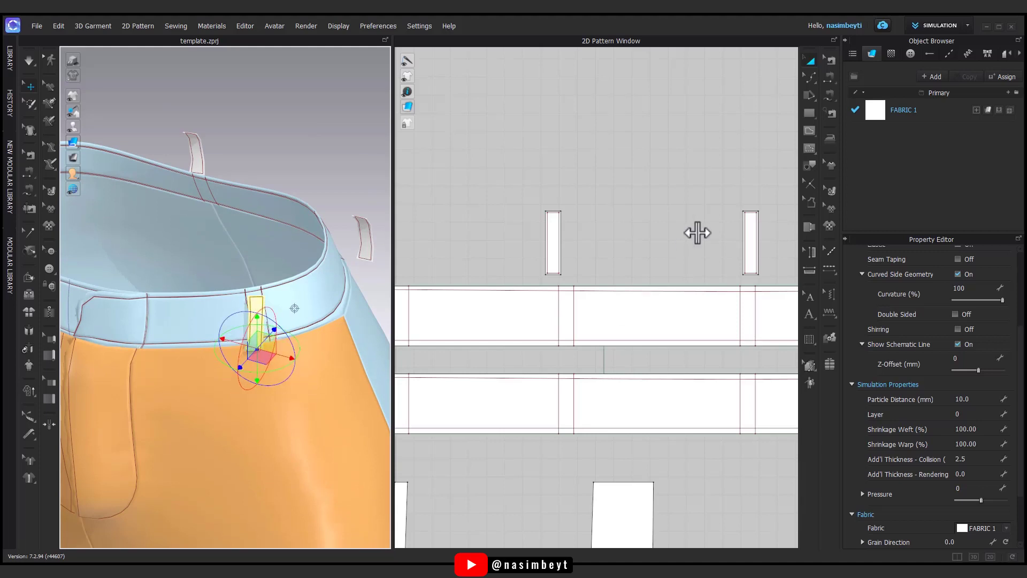
Segment-sew the first belt loop ends to the waistband edges.
scroll(695, 229, "down", 3)
left_click(829, 95)
scroll(588, 233, "up", 8)
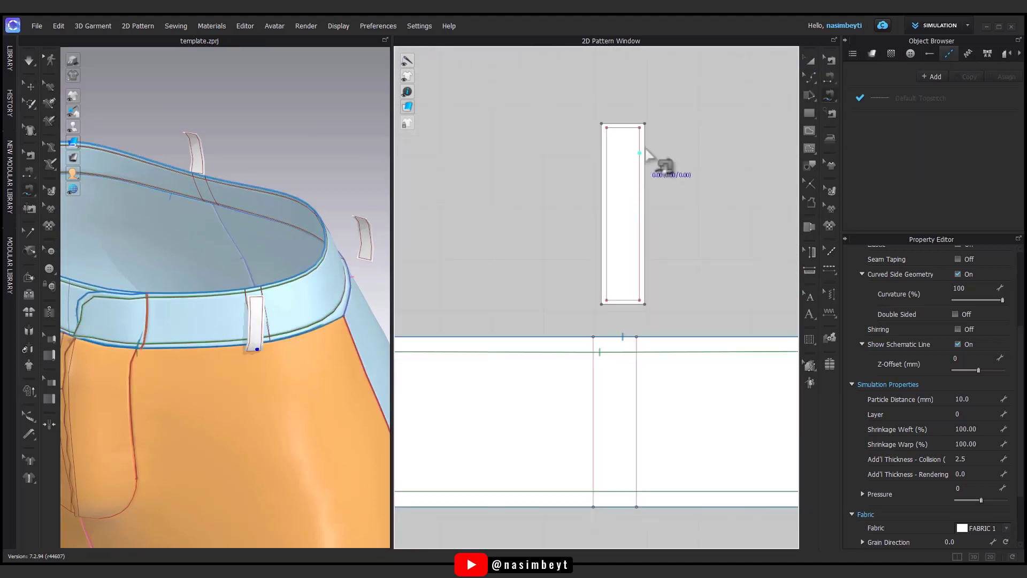
left_click(595, 507)
scroll(499, 458, "down", 5)
scroll(551, 149, "up", 5)
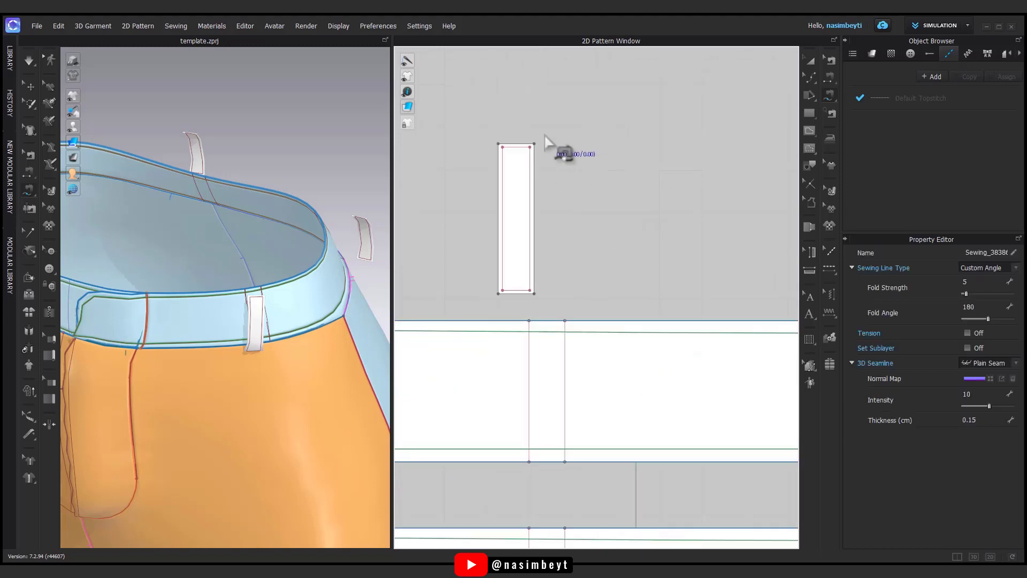
left_click(516, 144)
left_click(535, 321)
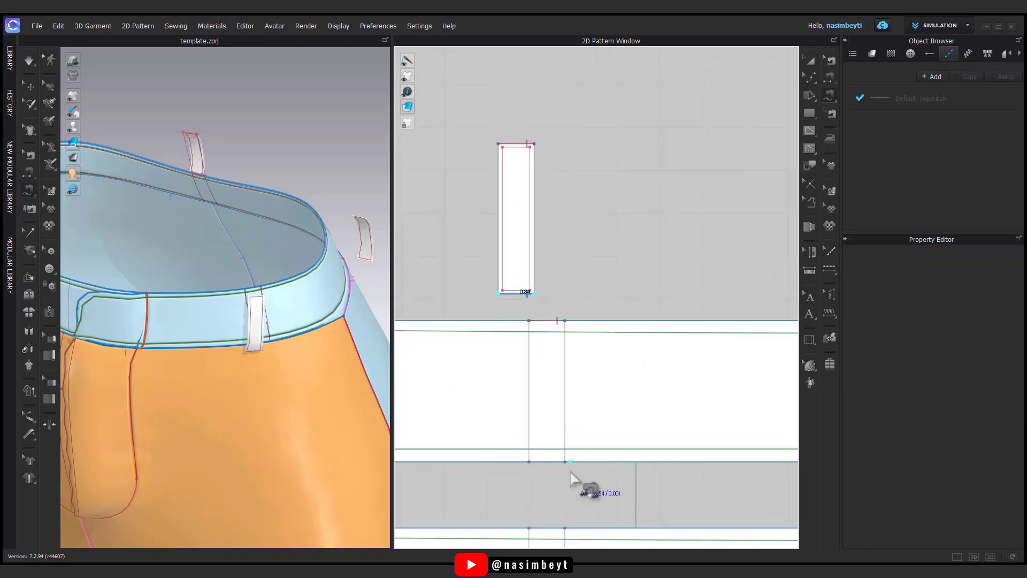
left_click(566, 462)
Sew the remaining belt loops' top and bottom ends to the waistband edges.
scroll(649, 428, "down", 5)
scroll(570, 266, "up", 4)
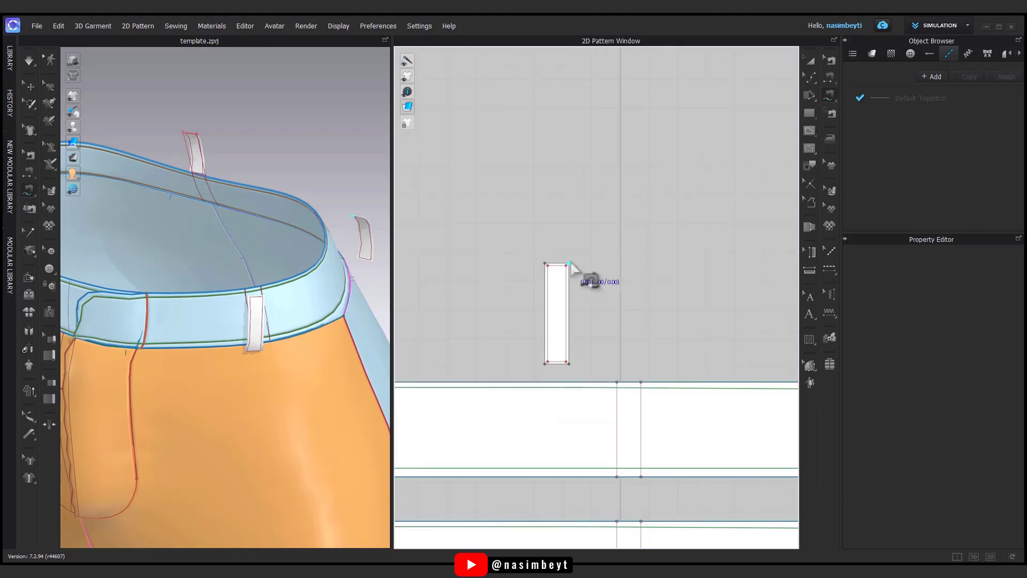
left_click(618, 384)
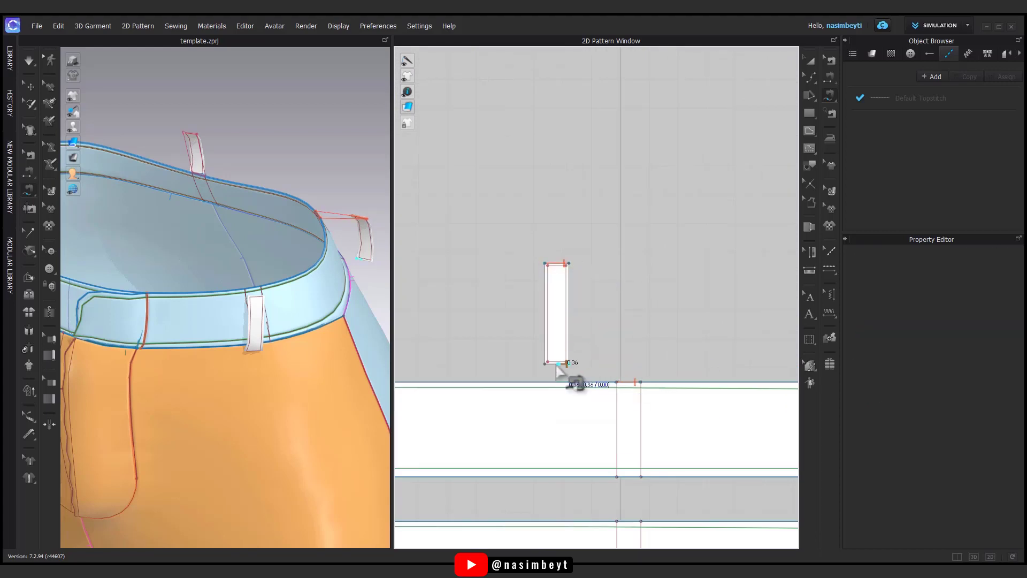
left_click(637, 484)
scroll(625, 482, "down", 4)
scroll(551, 294, "up", 4)
left_click(535, 290)
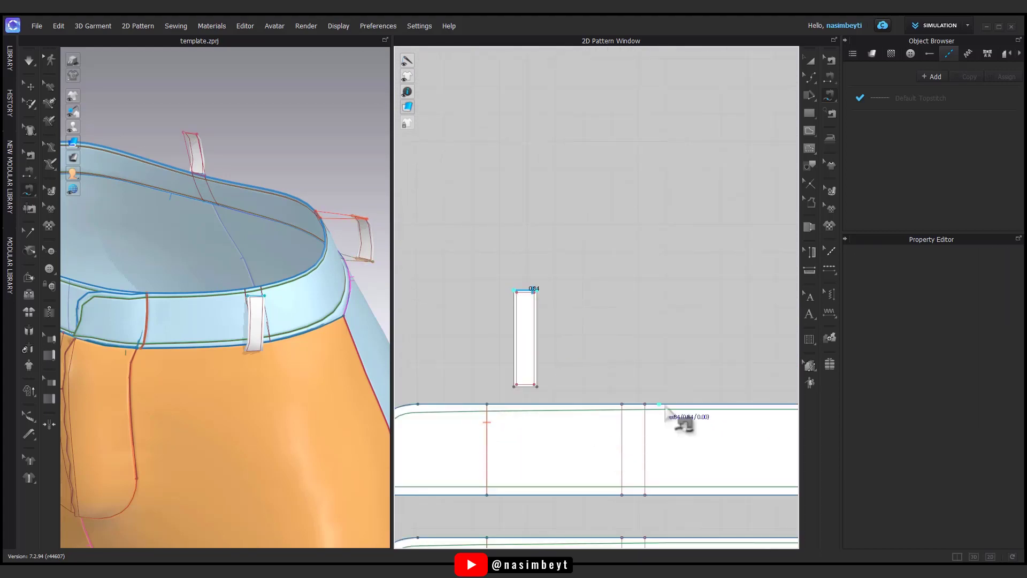
left_click(623, 405)
left_click(530, 385)
left_click(646, 495)
Paste another belt loop beside the original and shift the middle loop to the right.
key("a")
left_click(537, 320)
key("ctrl+c")
key("ctrl+v")
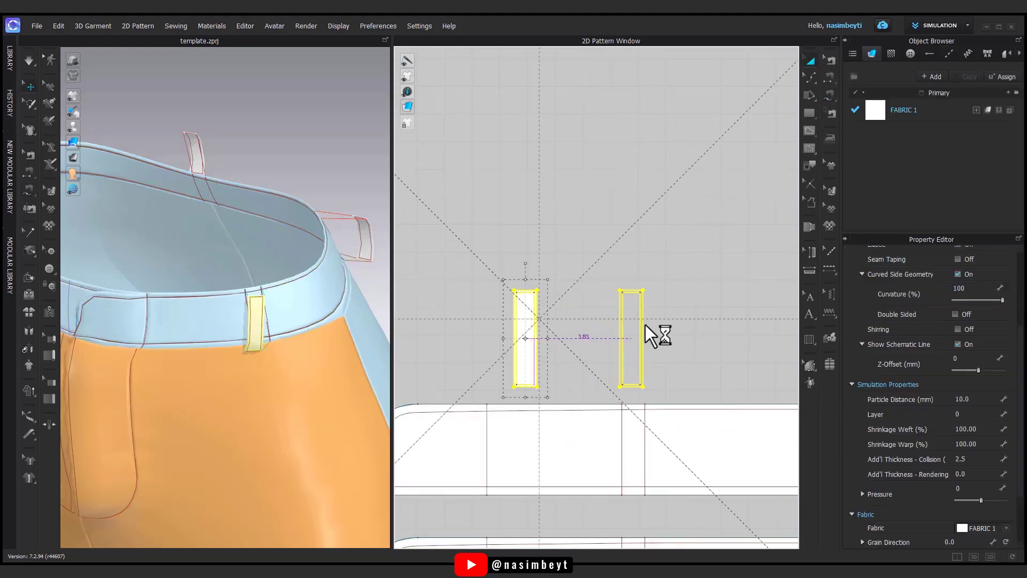
left_click(646, 324)
scroll(616, 364, "down", 2)
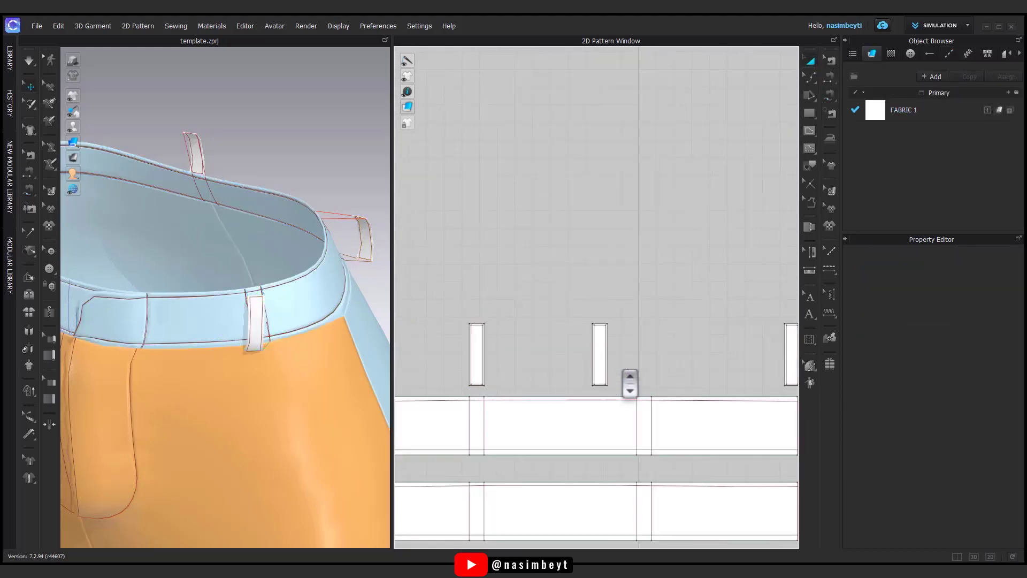
left_click_drag(600, 363, 643, 364)
scroll(270, 351, "down", 3)
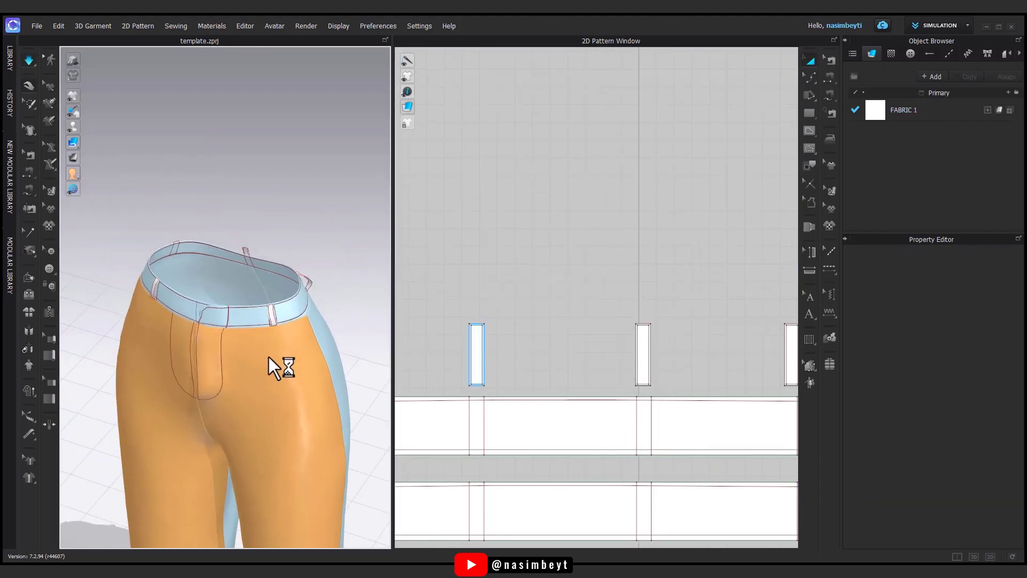
Layer-clone all five belt loops and place the copies over the originals.
mouse_move(280, 362)
right_mouse_down()
mouse_move(367, 374)
mouse_move(557, 348)
mouse_move(282, 340)
mouse_move(286, 309)
mouse_move(229, 396)
mouse_move(390, 355)
right_mouse_up()
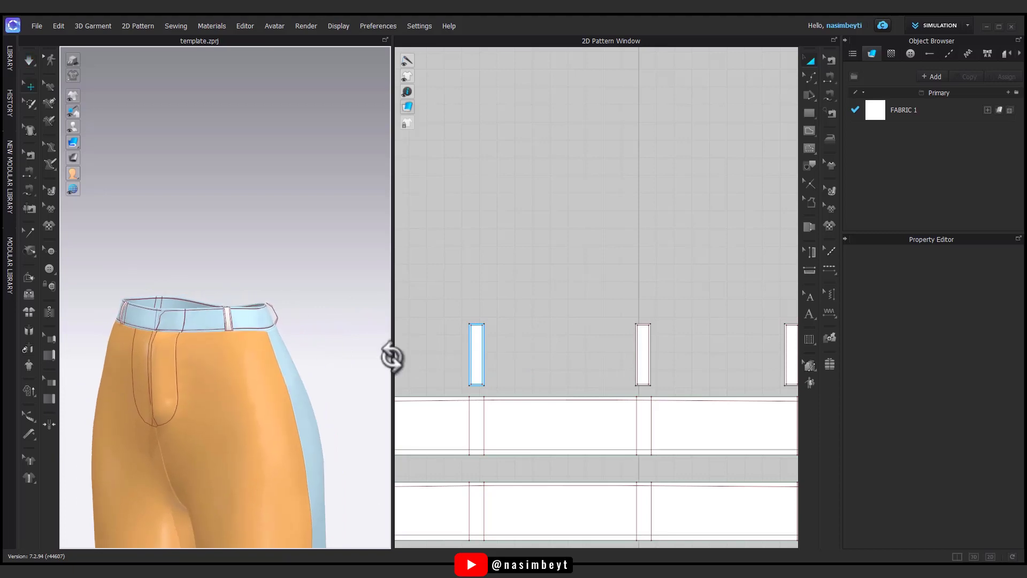
scroll(589, 310, "down", 3)
left_click_drag(472, 268, 481, 270)
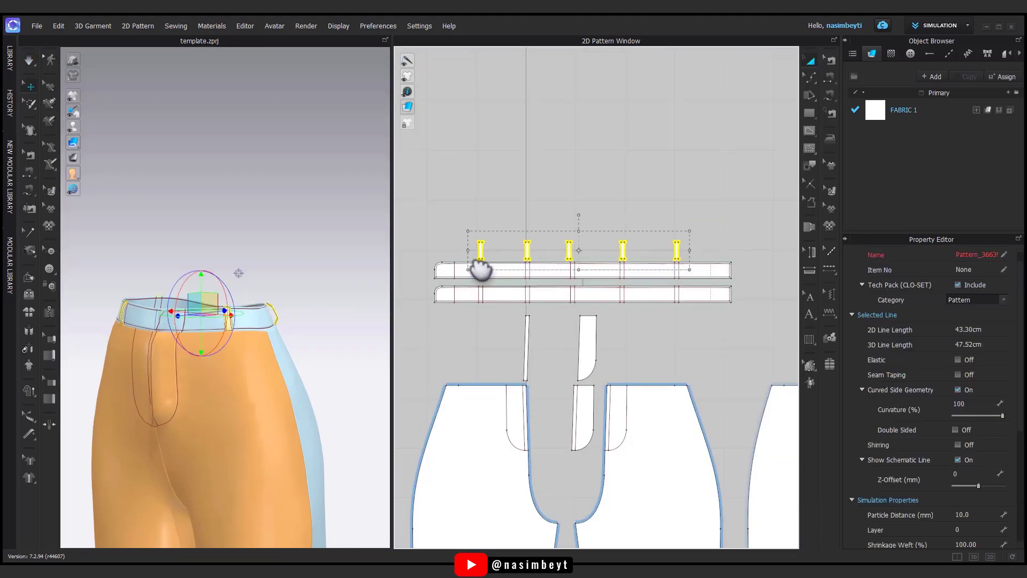
right_click(493, 260)
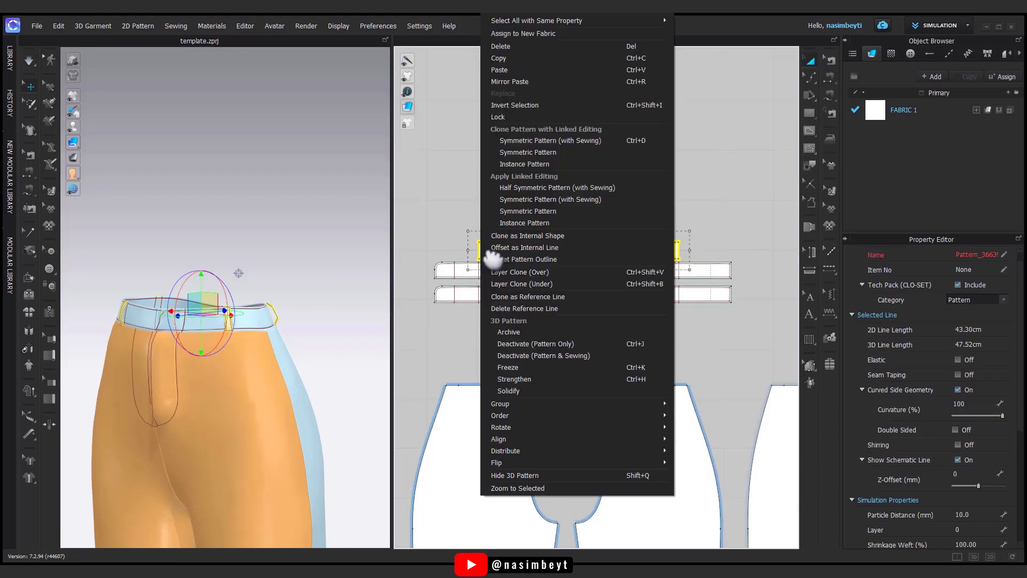
left_click(515, 272)
left_click(573, 225)
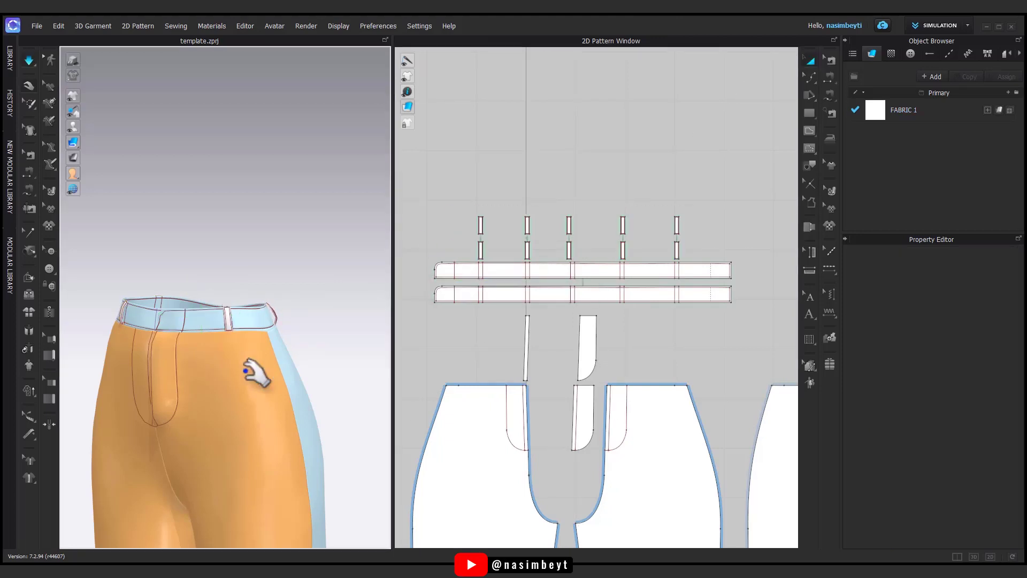
Split the trouser piece's two upper side edges with points at 2.60 cm and 5.5 cm.
mouse_move(248, 368)
right_mouse_down()
mouse_move(336, 409)
mouse_move(340, 351)
mouse_move(426, 349)
mouse_move(384, 354)
right_mouse_up()
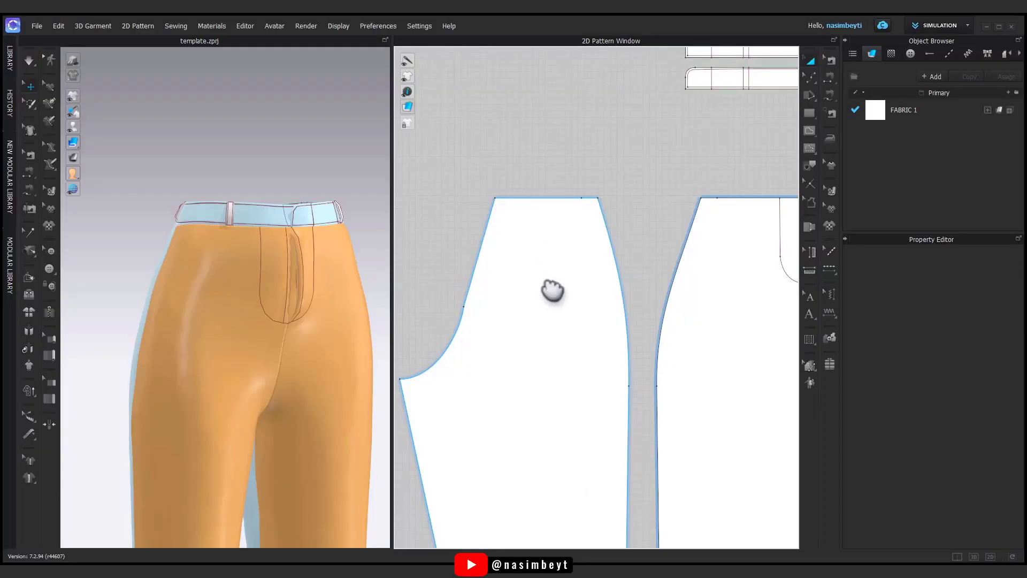
left_click(809, 78)
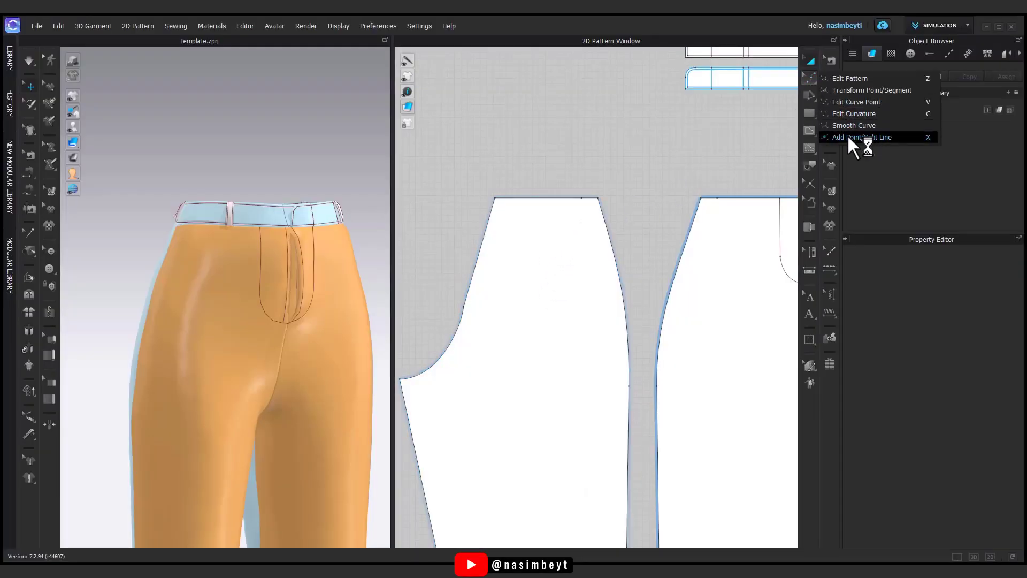
left_click(849, 138)
right_click(608, 230)
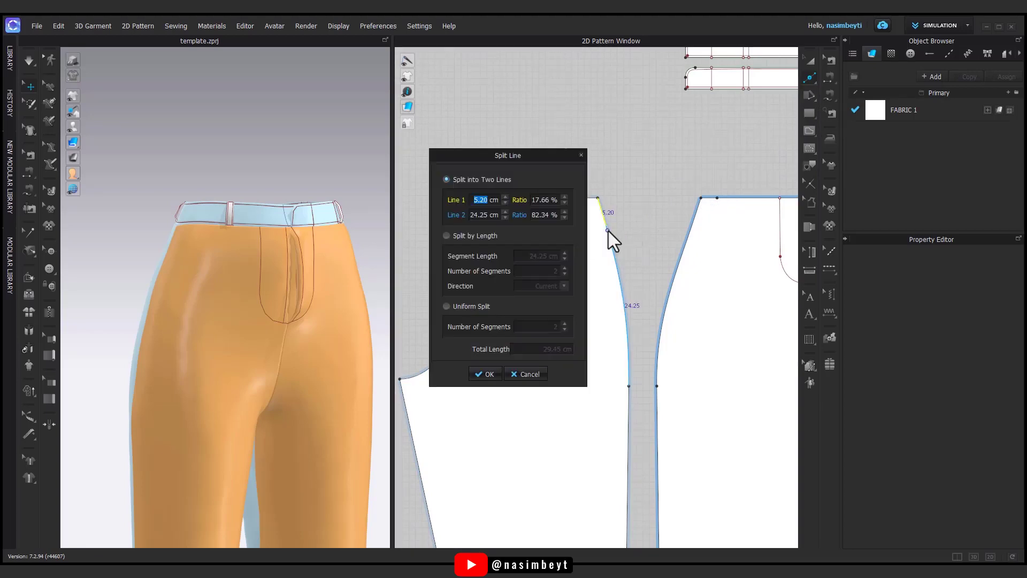
type("2.60")
left_click(487, 375)
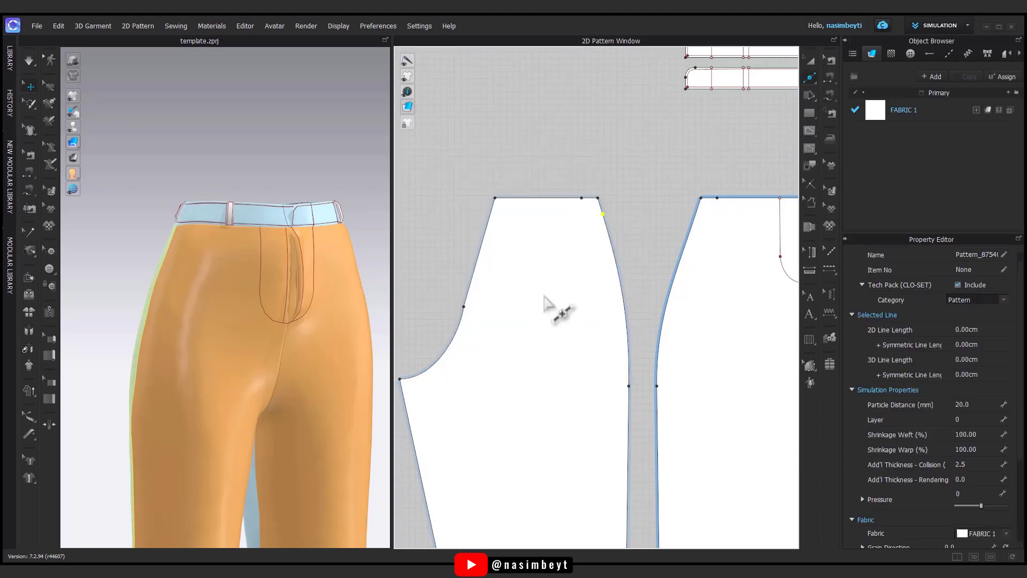
right_click(484, 242)
type("5.5")
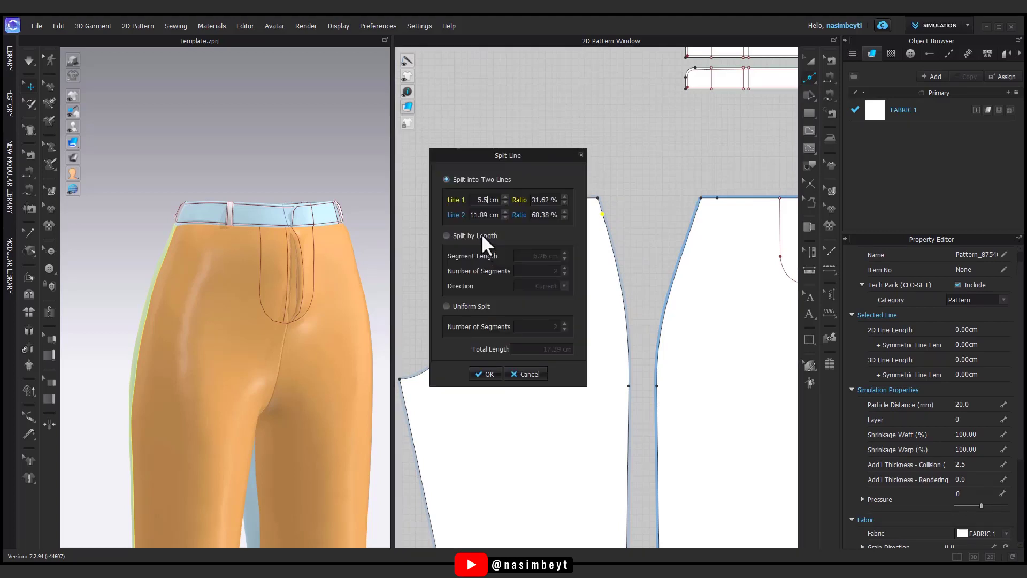
key("Return")
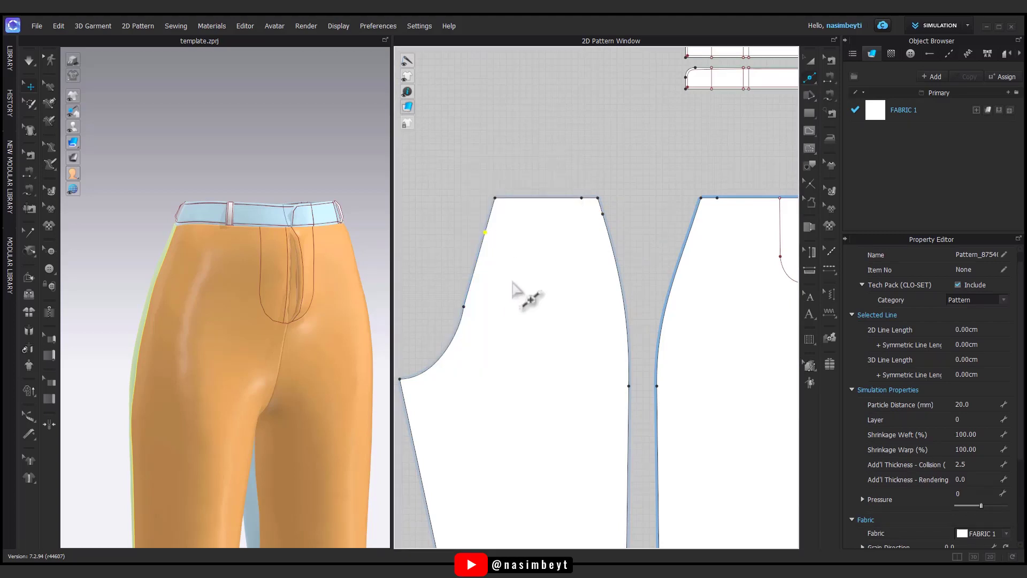
scroll(523, 293, "down", 2)
scroll(562, 303, "up", 2)
scroll(562, 303, "up", 2)
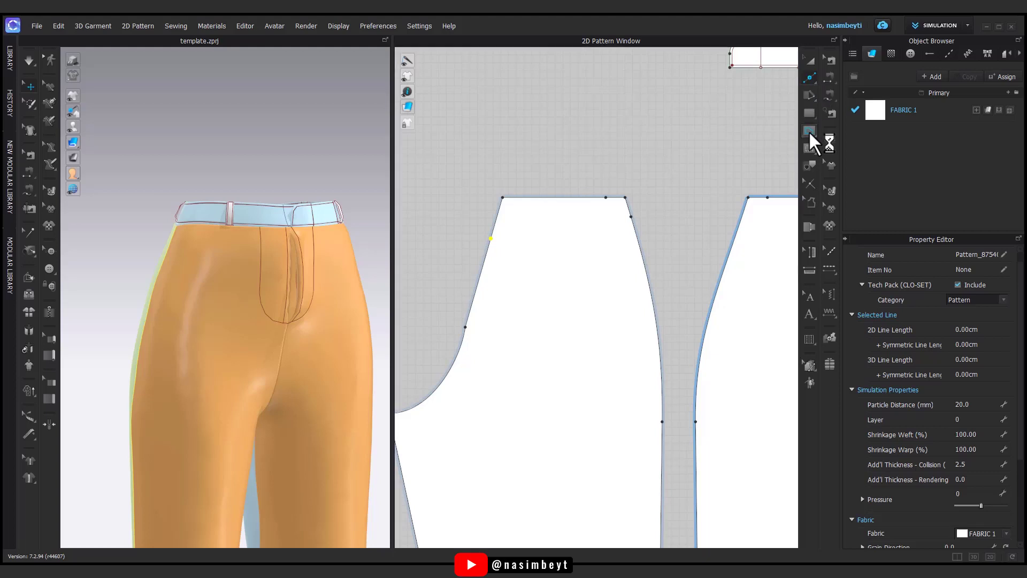
Draw a straight internal line connecting the two new split points.
left_click(841, 134)
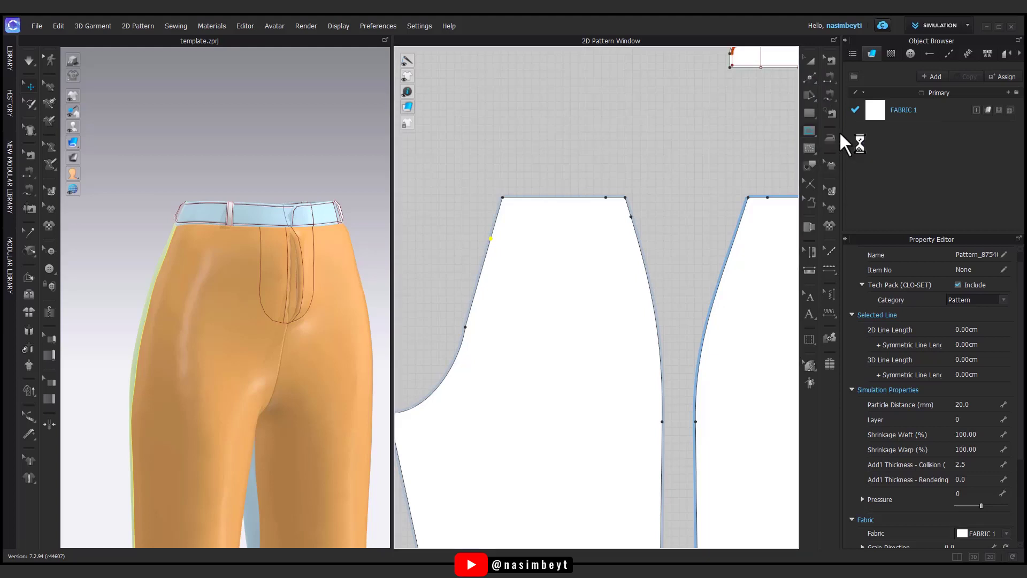
left_click(630, 217)
right_click_drag(289, 339, 415, 346)
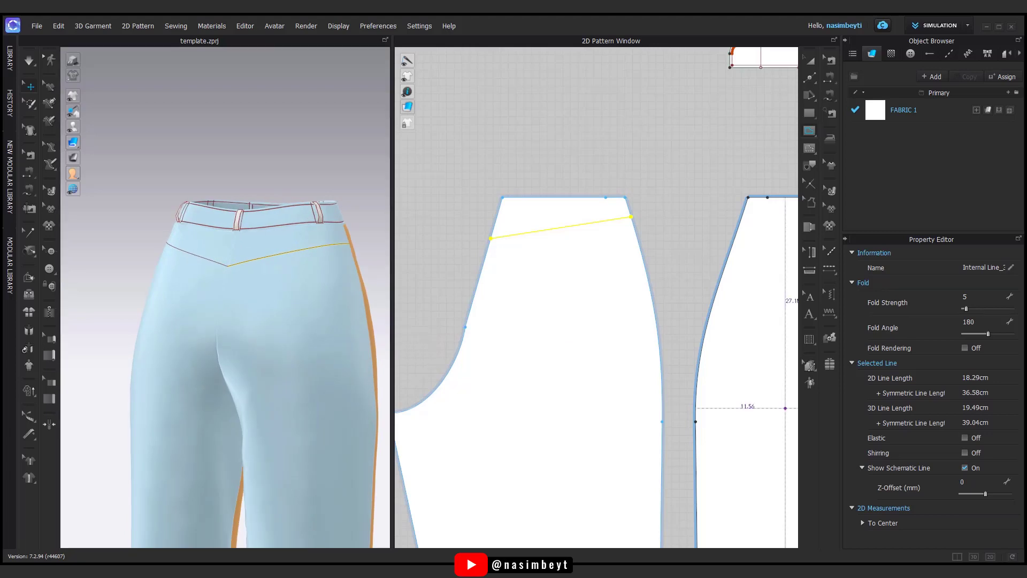
Bend the internal line into a gentle curve to form the back yoke.
left_click(811, 79)
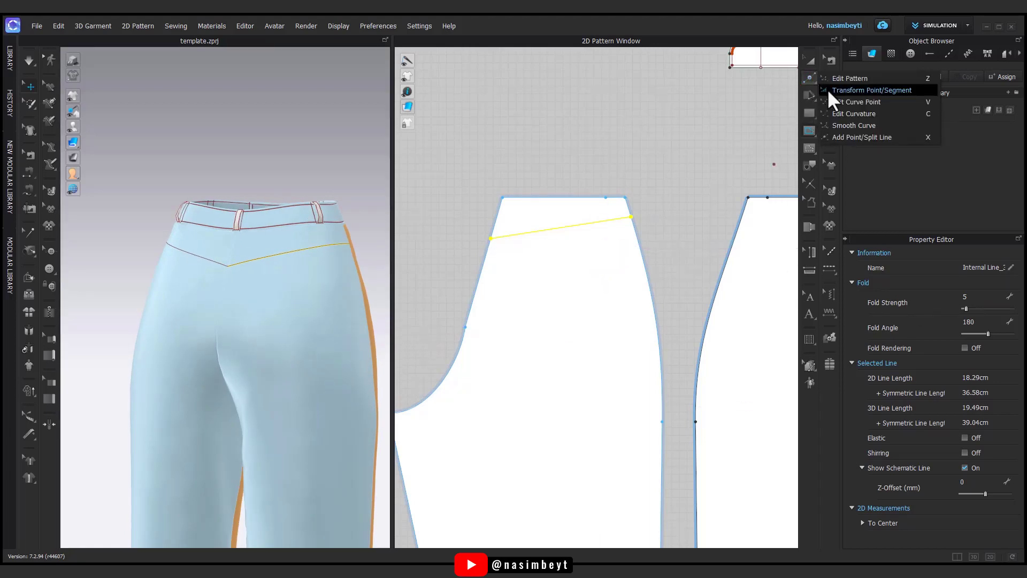
left_click(858, 102)
left_click_drag(560, 229, 551, 298)
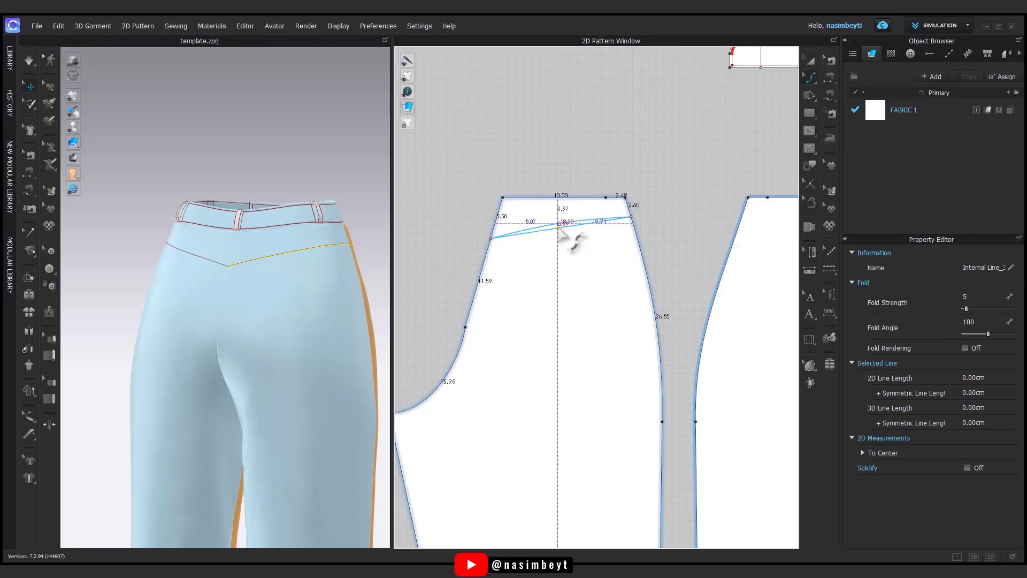
scroll(551, 298, "up", 3)
left_click_drag(527, 218, 598, 210)
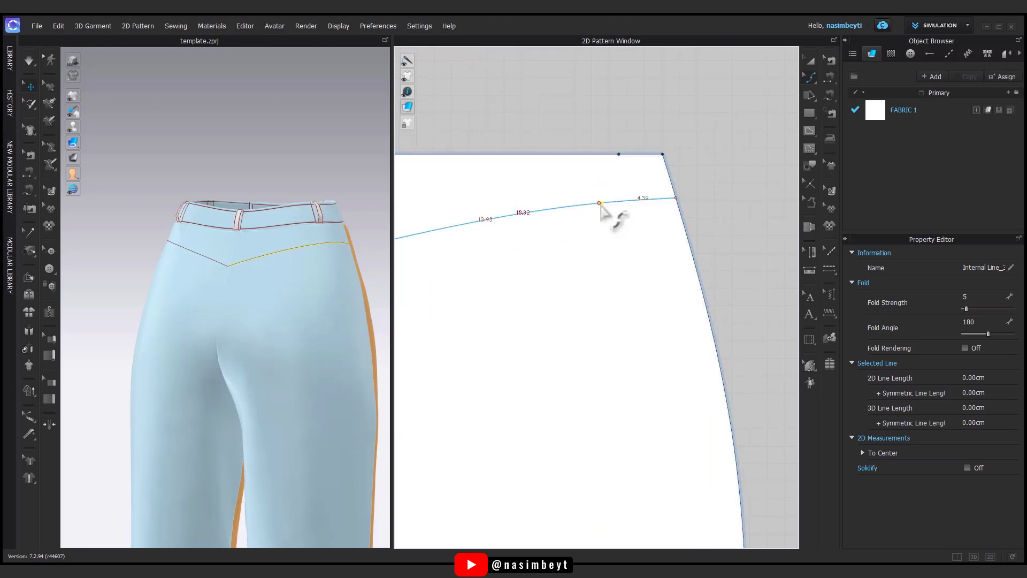
scroll(608, 217, "down", 3)
mouse_move(300, 302)
right_mouse_down()
mouse_move(198, 303)
mouse_move(307, 303)
mouse_move(295, 314)
mouse_move(214, 303)
right_mouse_up()
scroll(607, 241, "down", 2)
mouse_move(607, 233)
right_mouse_down()
mouse_move(573, 217)
mouse_move(663, 211)
mouse_move(665, 225)
right_mouse_up()
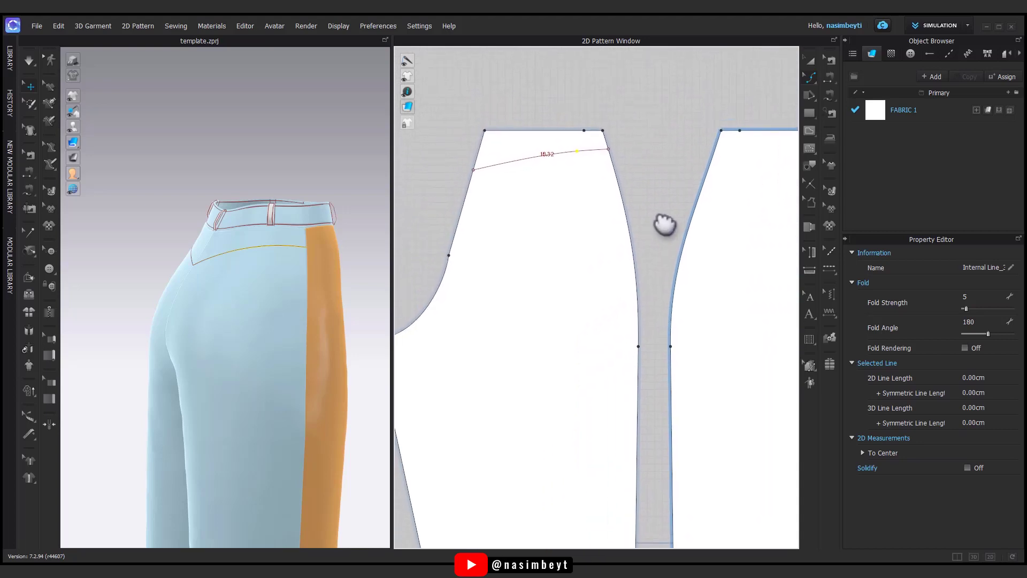
Start the pocket outline below the yoke with its first two 10 cm edges.
left_click(810, 131)
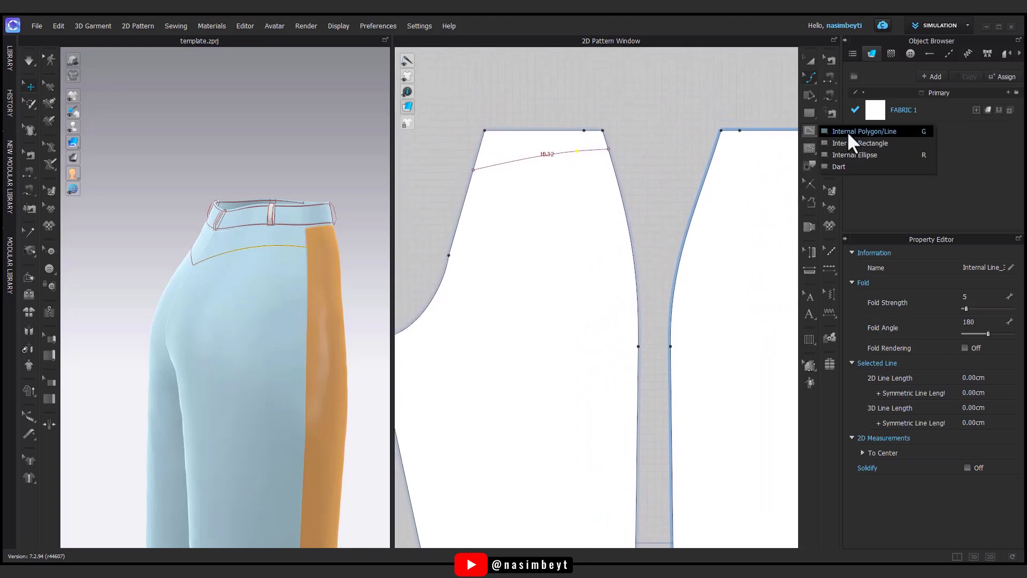
left_click(849, 133)
scroll(532, 233, "up", 1)
left_click(509, 215)
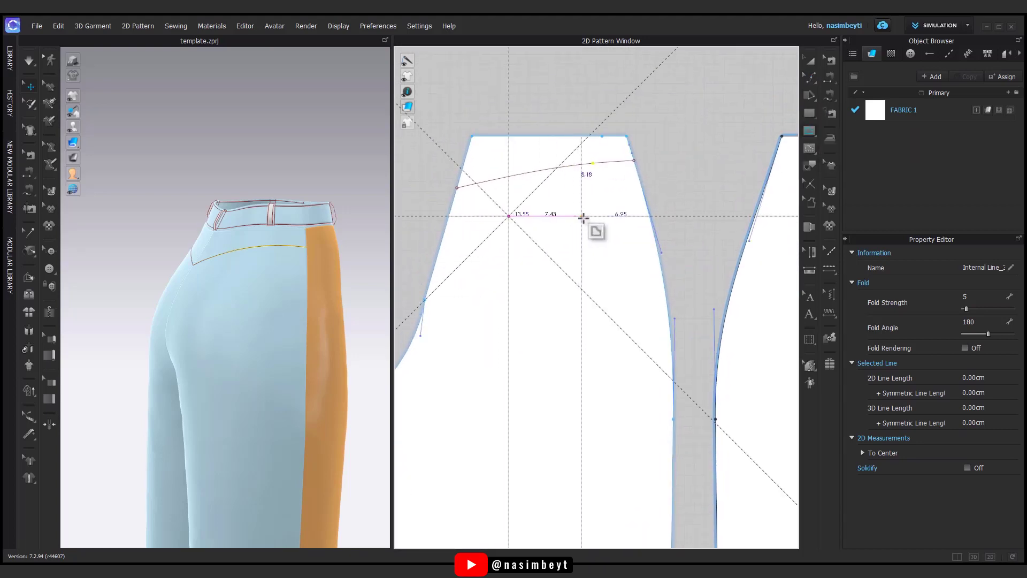
right_click(592, 218)
left_click(483, 384)
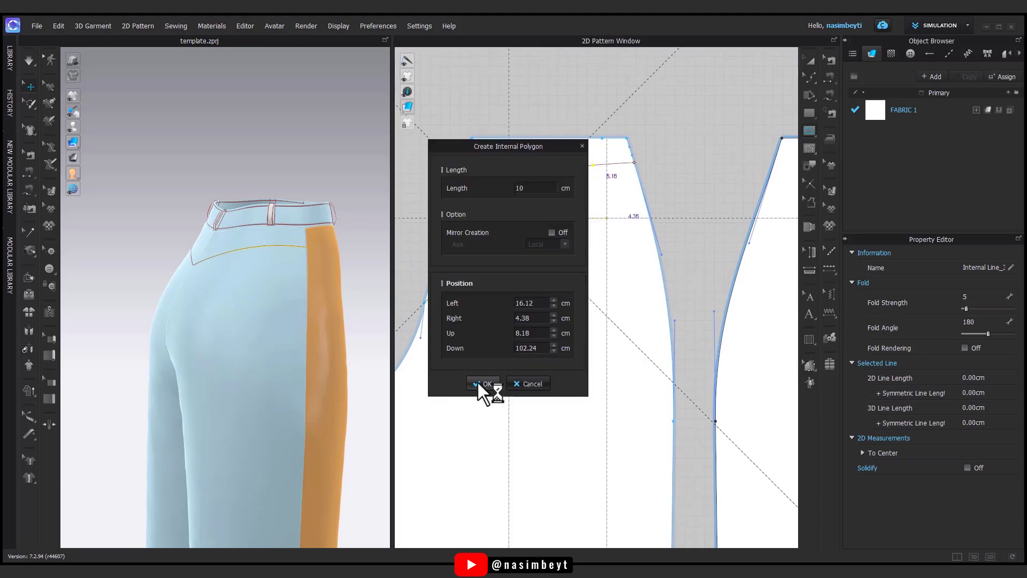
right_click(611, 311)
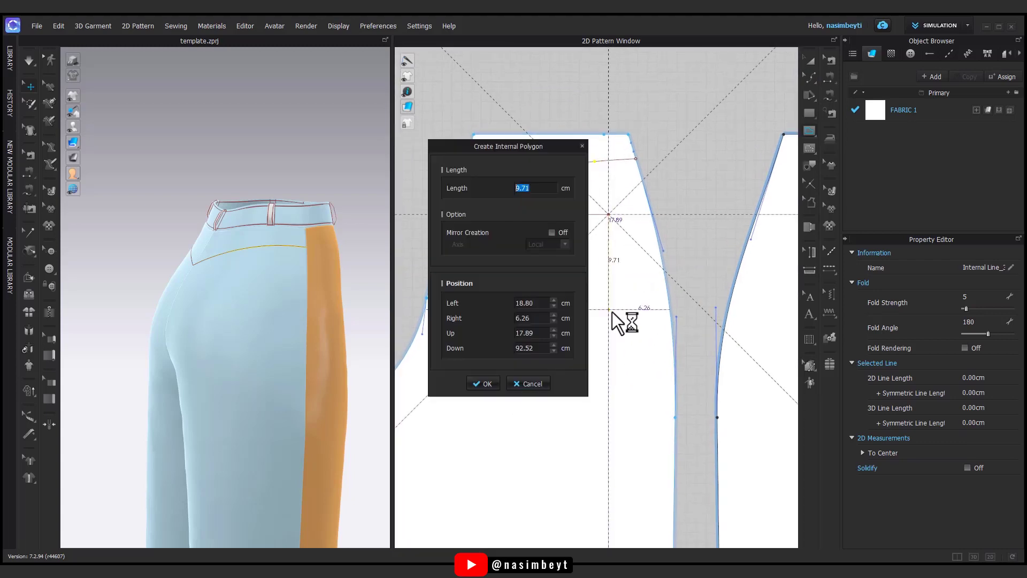
type("0")
key("Return")
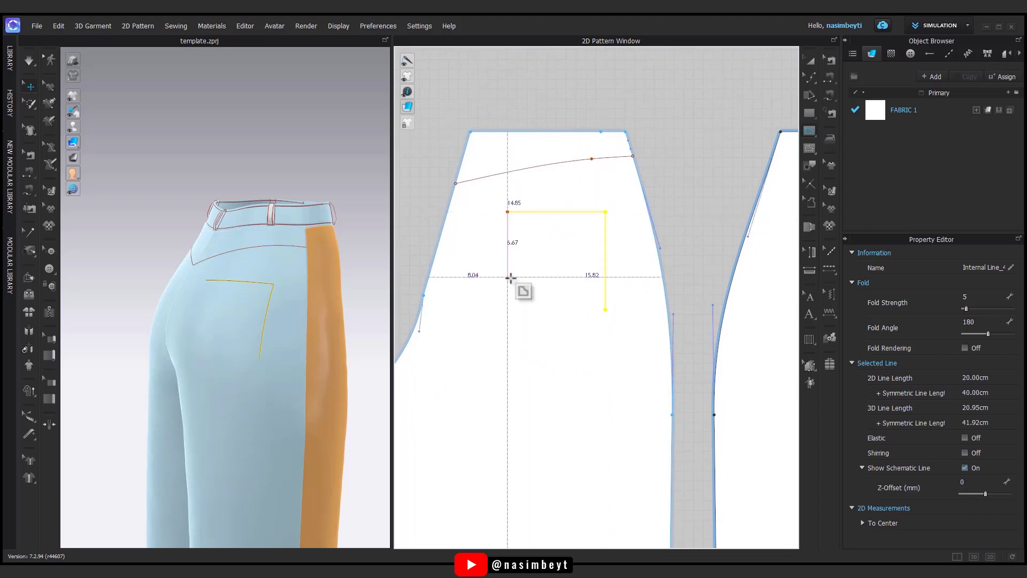
Draw the third 10 cm edge to complete the square and select its corner point.
right_click(508, 309)
type("10")
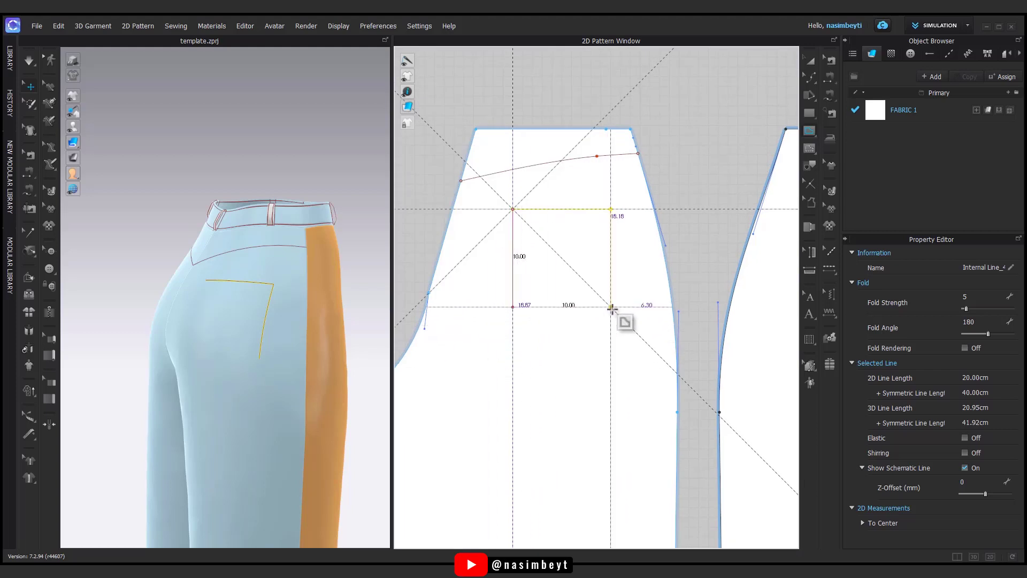
left_click(611, 308)
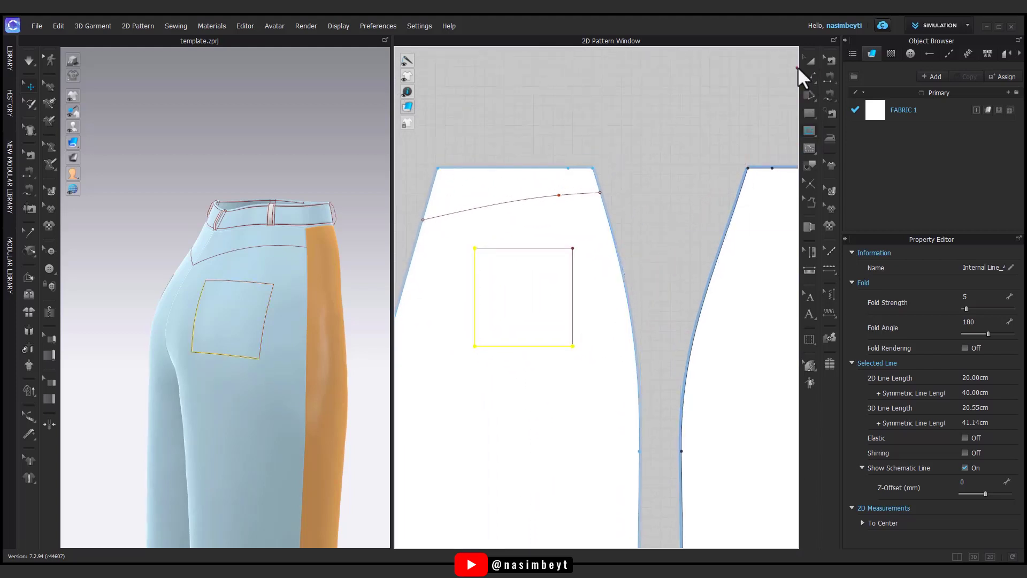
left_click(809, 78)
left_click(856, 94)
left_click(574, 346)
Merge the pocket outline's overlapping corner points to close the shape.
right_click(573, 348)
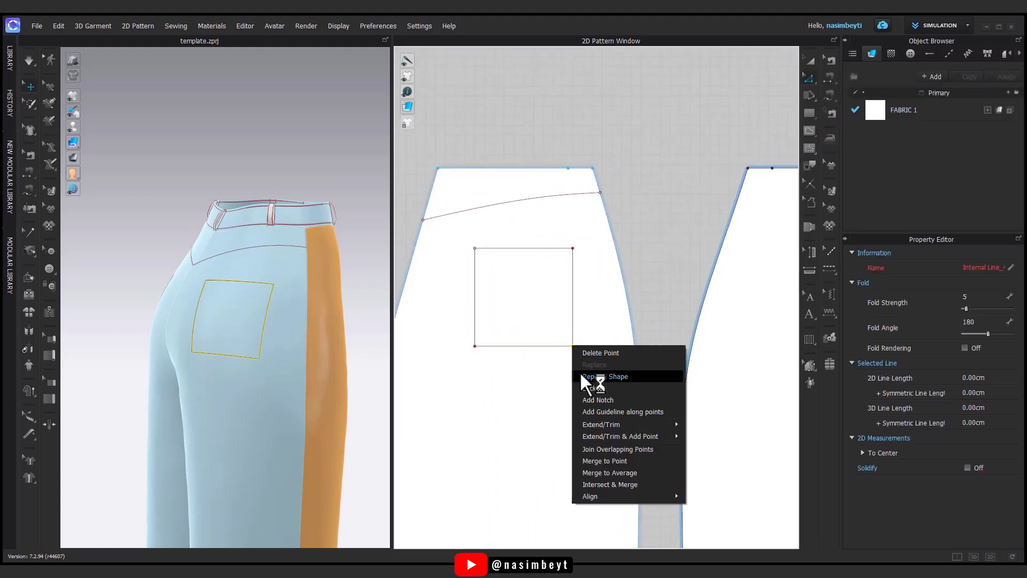
left_click(597, 462)
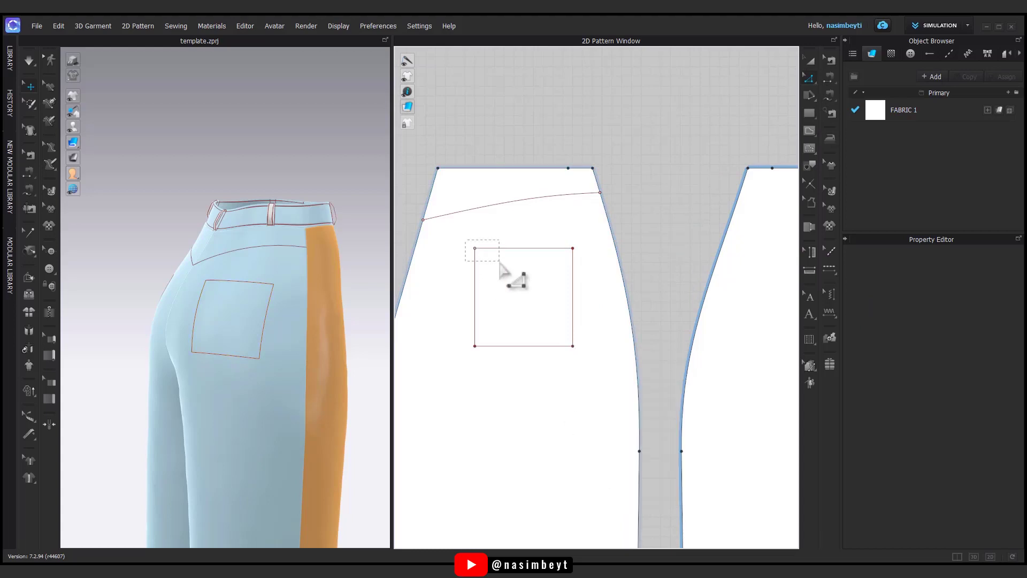
right_click(476, 248)
left_click(504, 351)
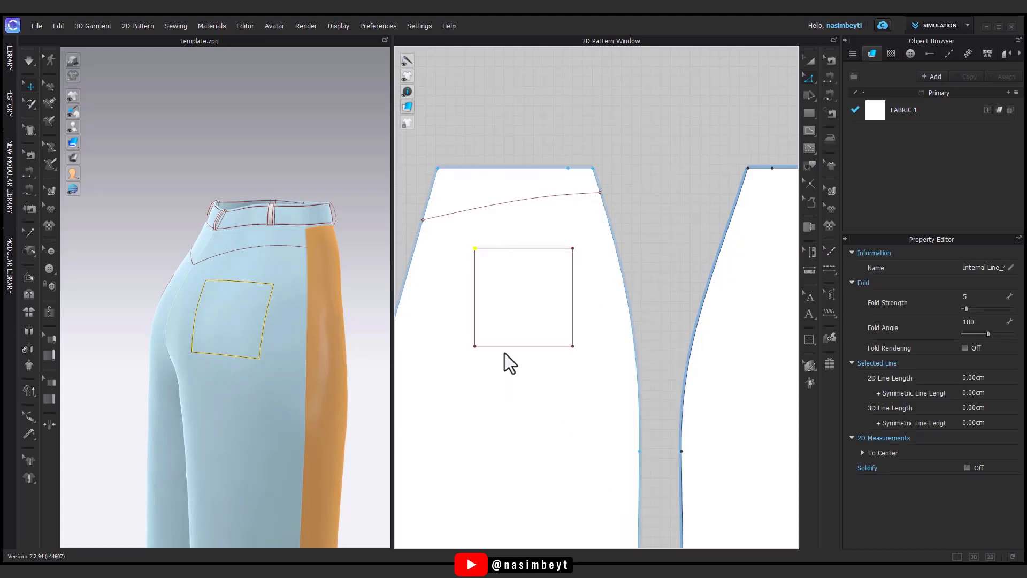
middle_click_drag(530, 375, 551, 343)
Curve the pocket's bottom edge downward into a rounded patch pocket shape.
left_click(810, 79)
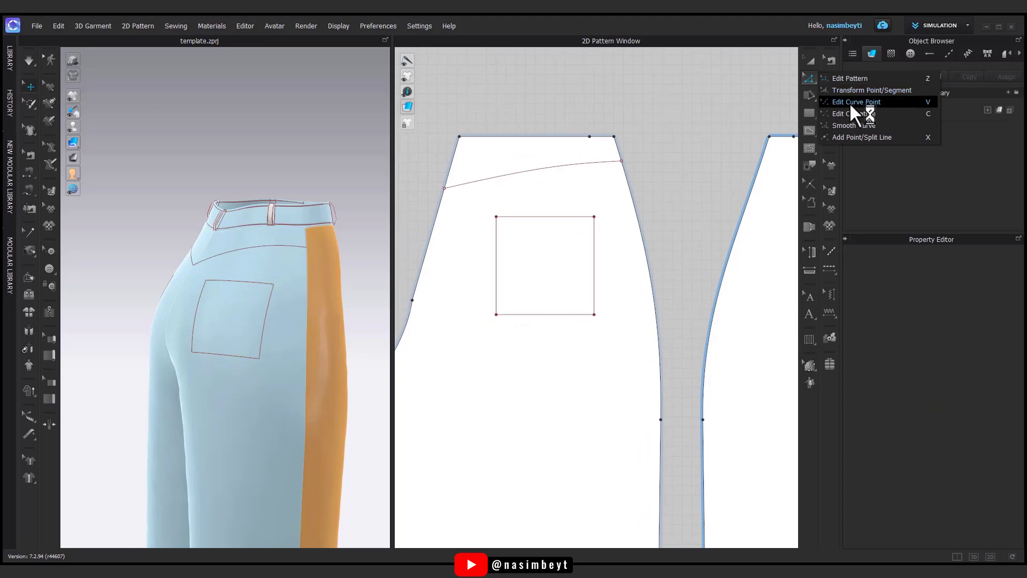
left_click(849, 101)
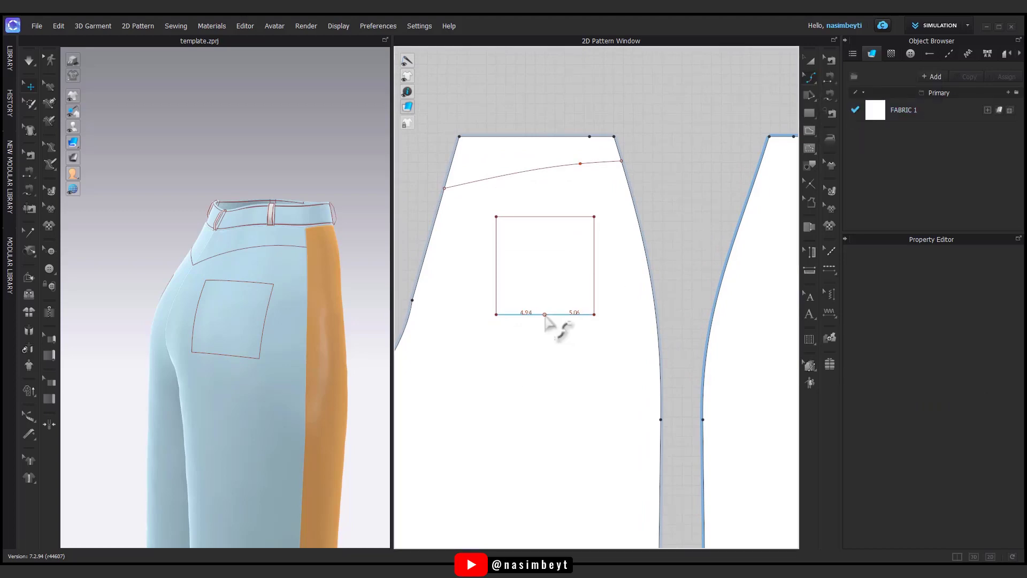
left_click_drag(545, 315, 551, 333)
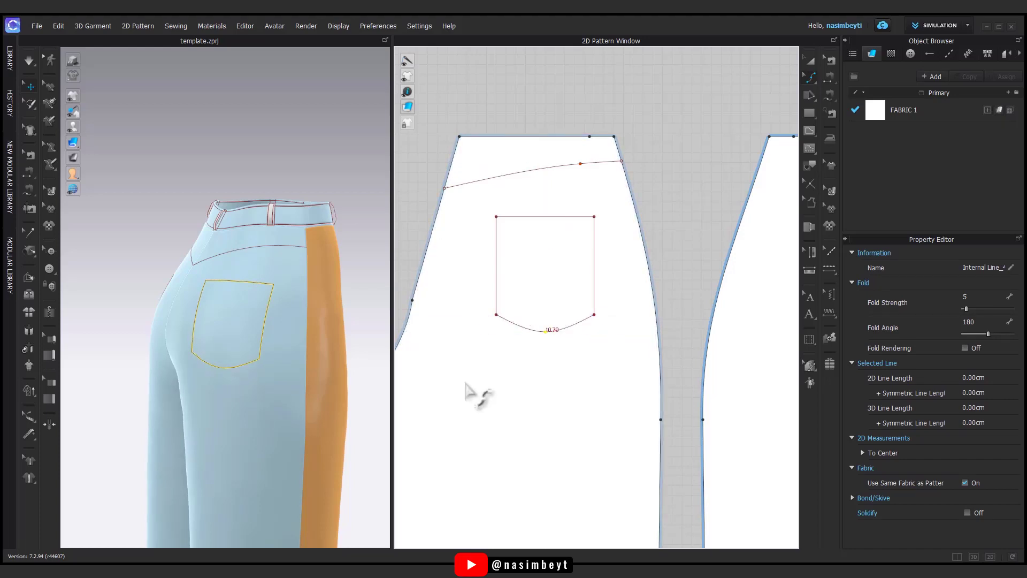
mouse_move(321, 468)
right_mouse_down()
mouse_move(361, 473)
mouse_move(339, 476)
mouse_move(338, 448)
right_mouse_up()
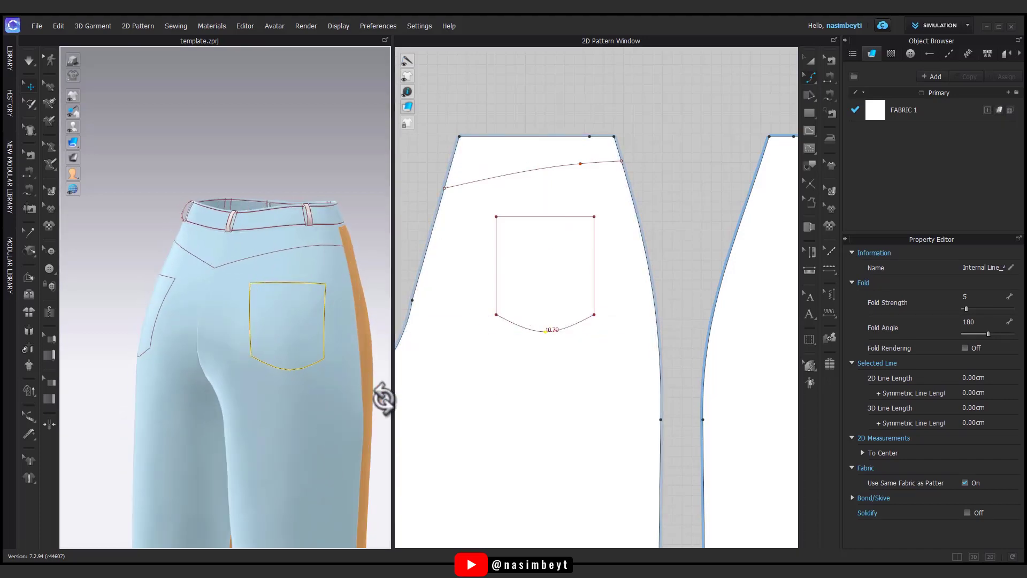
Clone the curved pocket outline as a separate pattern piece on the trousers' back.
key("a")
right_click(595, 236)
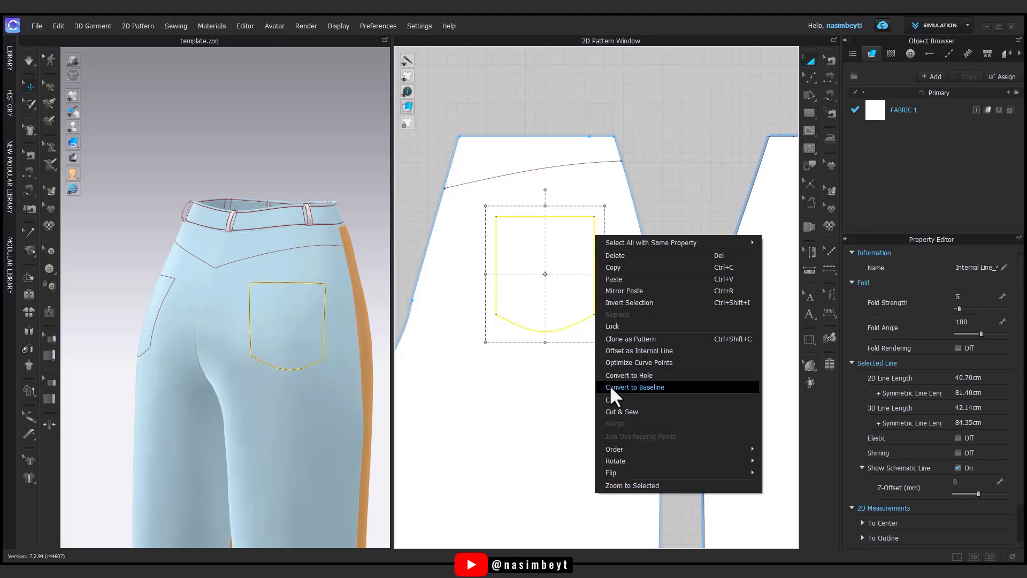
left_click(621, 340)
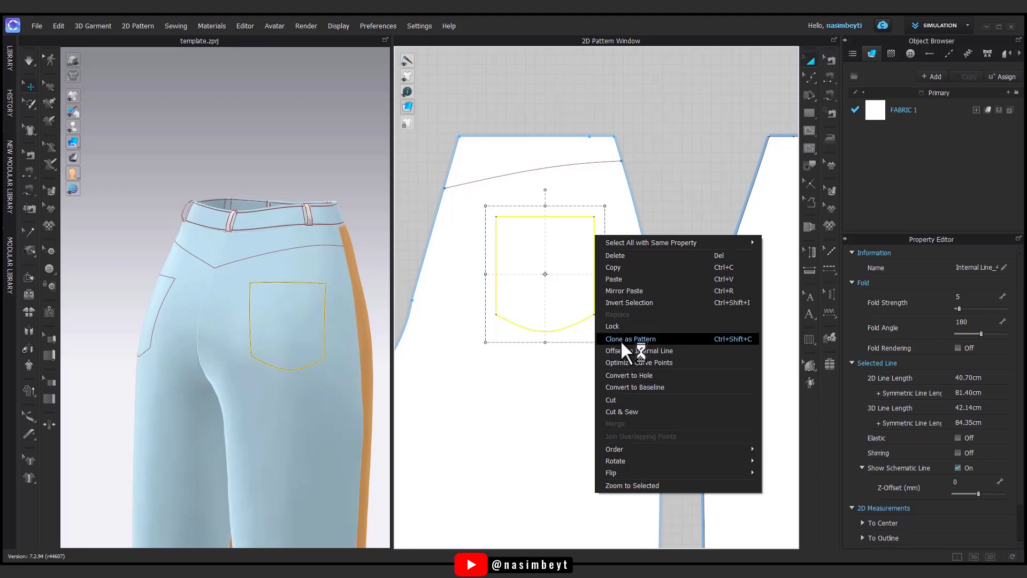
left_click(554, 209)
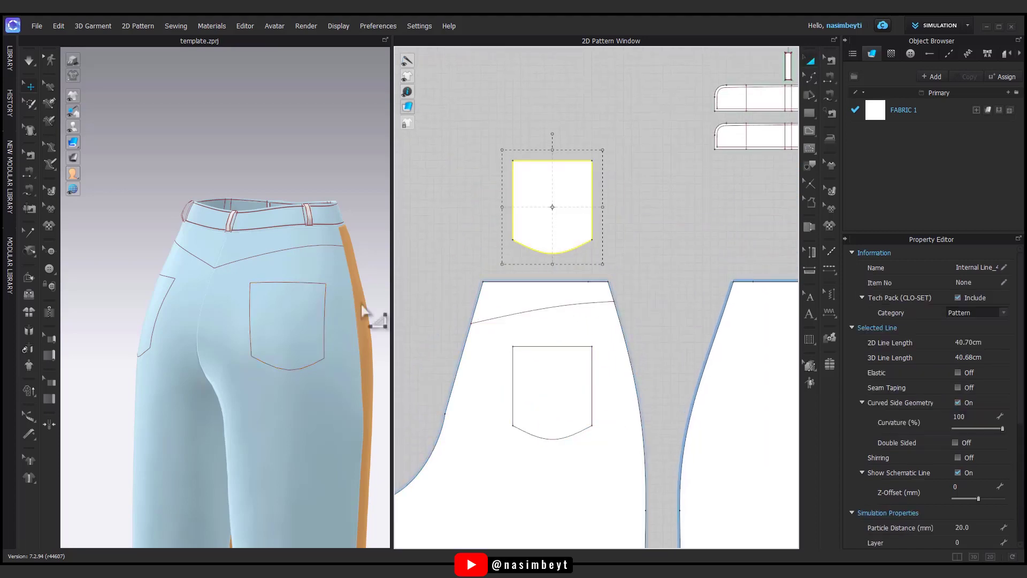
scroll(364, 311, "down", 5)
mouse_move(344, 271)
right_mouse_down()
mouse_move(257, 321)
mouse_move(302, 368)
mouse_move(303, 329)
mouse_move(294, 368)
mouse_move(280, 278)
mouse_move(352, 275)
mouse_move(271, 271)
mouse_move(231, 286)
right_mouse_up()
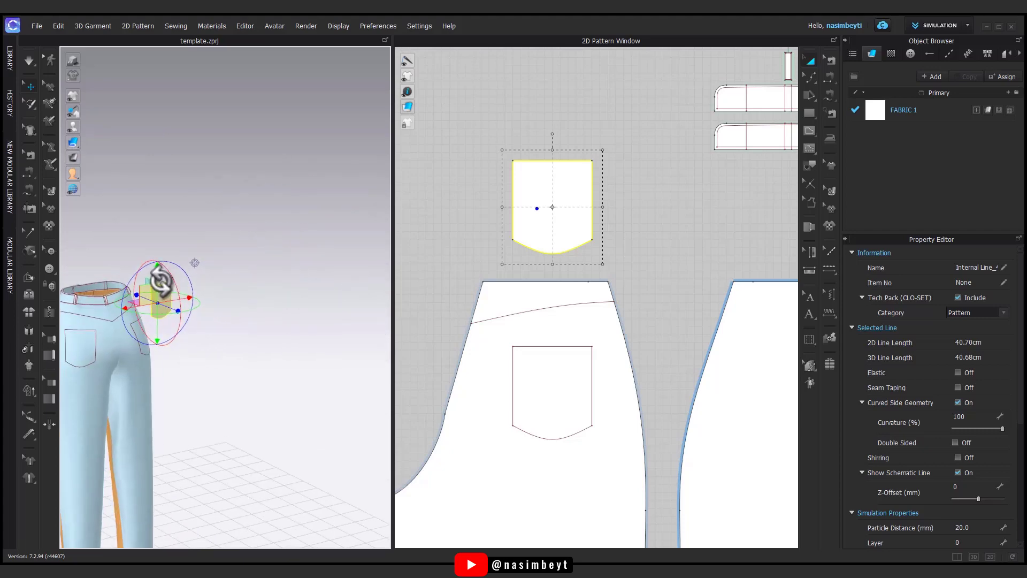
mouse_move(160, 322)
right_mouse_down()
mouse_move(183, 348)
mouse_move(126, 342)
mouse_move(202, 349)
right_mouse_up()
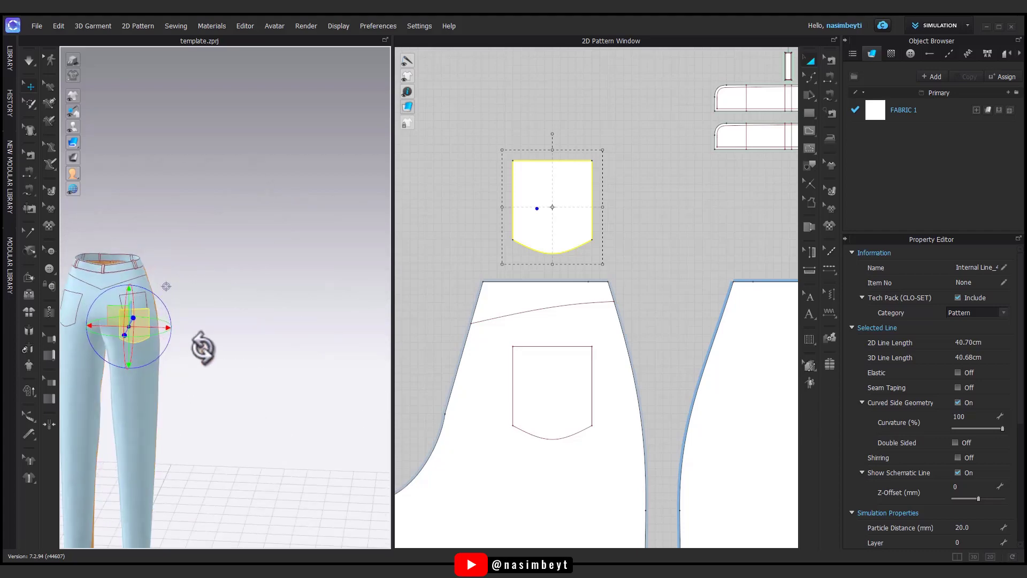
scroll(203, 349, "up", 2)
scroll(321, 321, "up", 3)
scroll(278, 305, "up", 3)
scroll(269, 301, "up", 2)
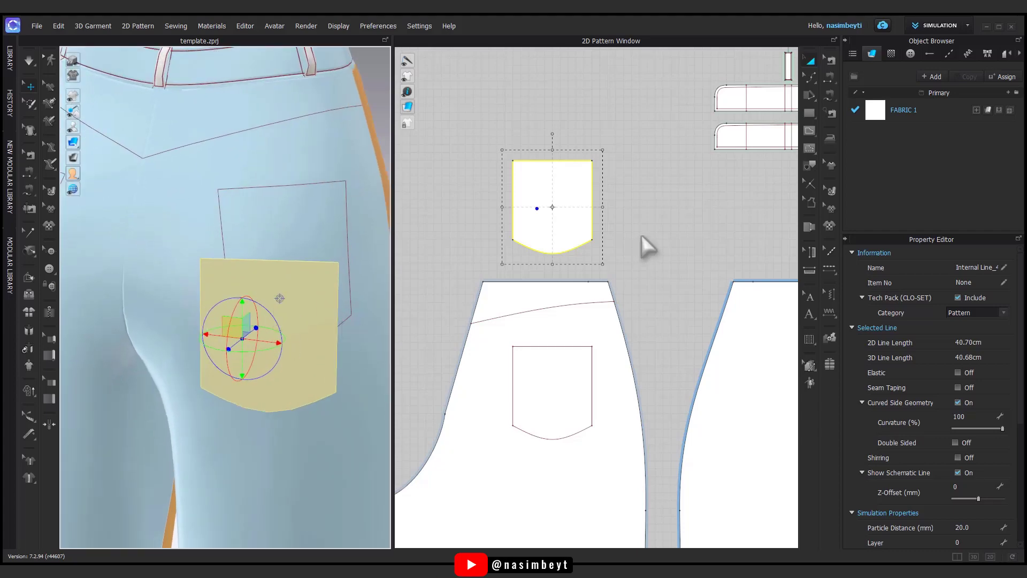
left_click(657, 224)
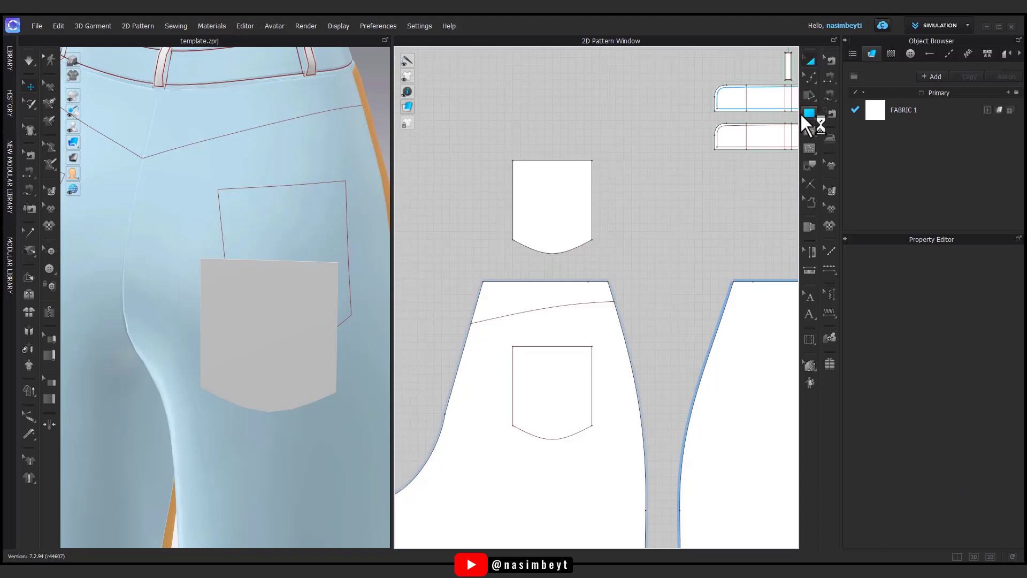
Draw a straight internal line across the pocket piece and split it into two equal halves.
left_click(809, 130)
left_click(845, 132)
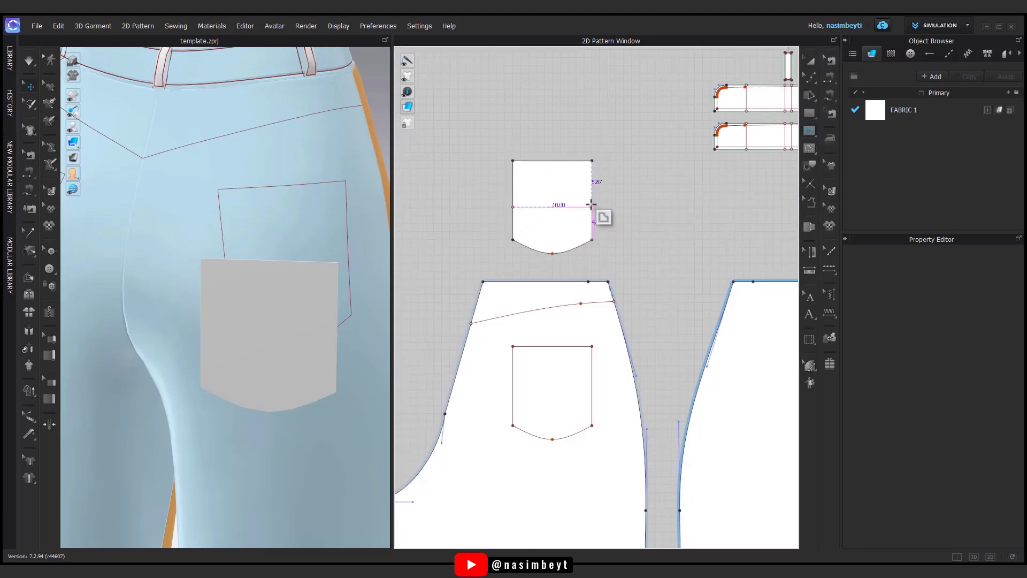
double_click(591, 207)
left_click(812, 80)
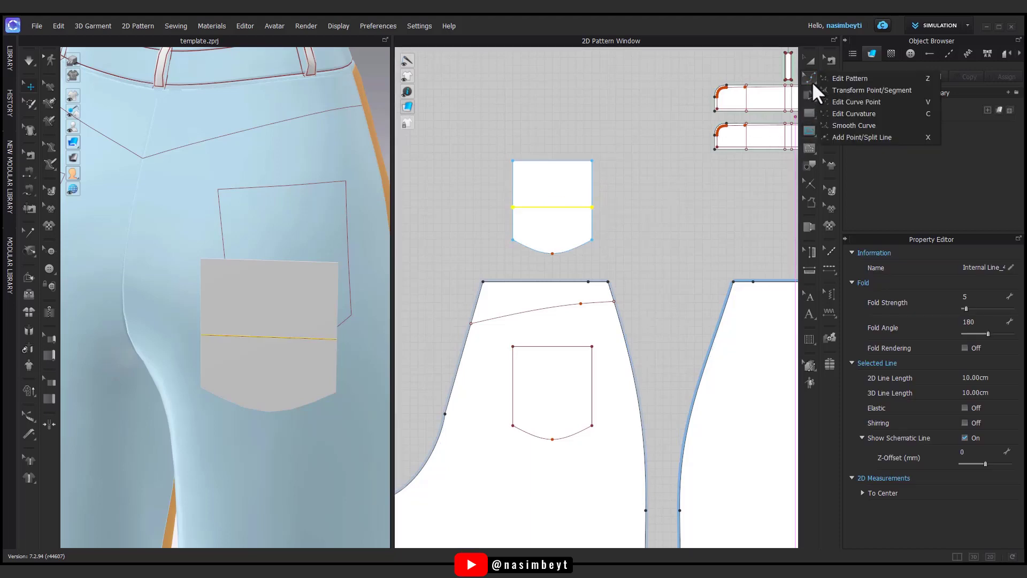
left_click(836, 137)
right_click(571, 207)
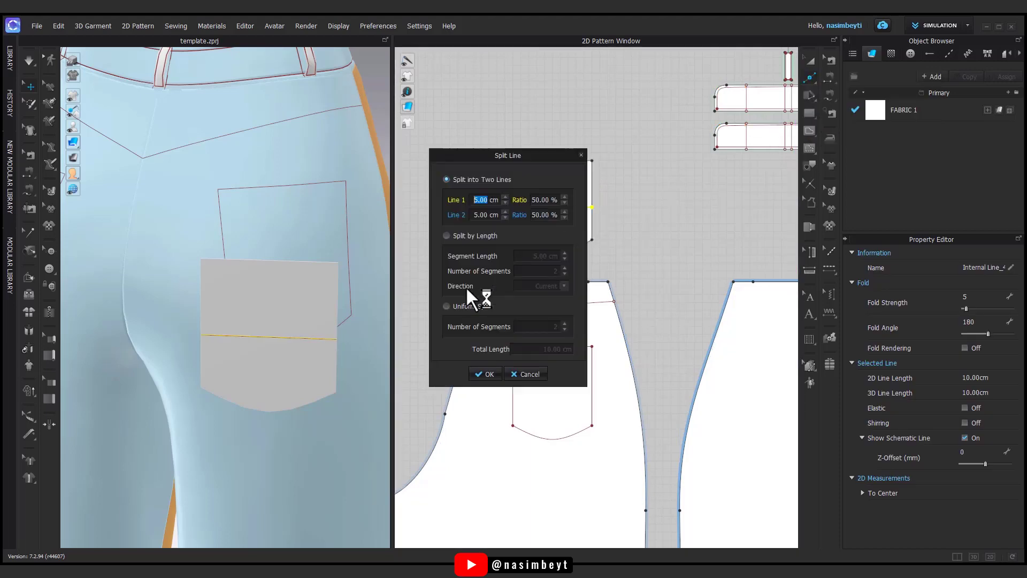
left_click(486, 367)
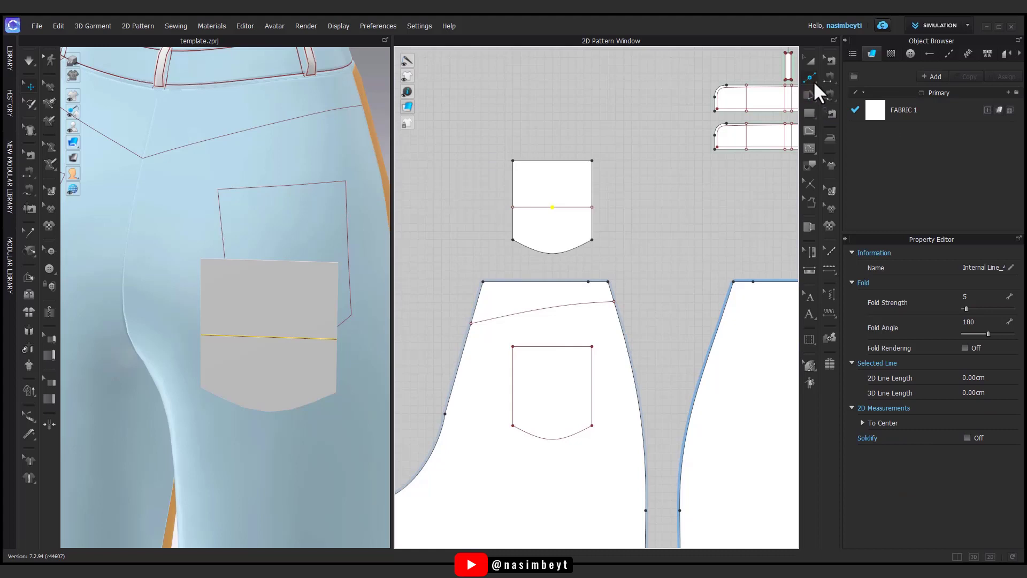
Bend each half of the pocket line by 1 cm to form a wave shape.
left_click(813, 80)
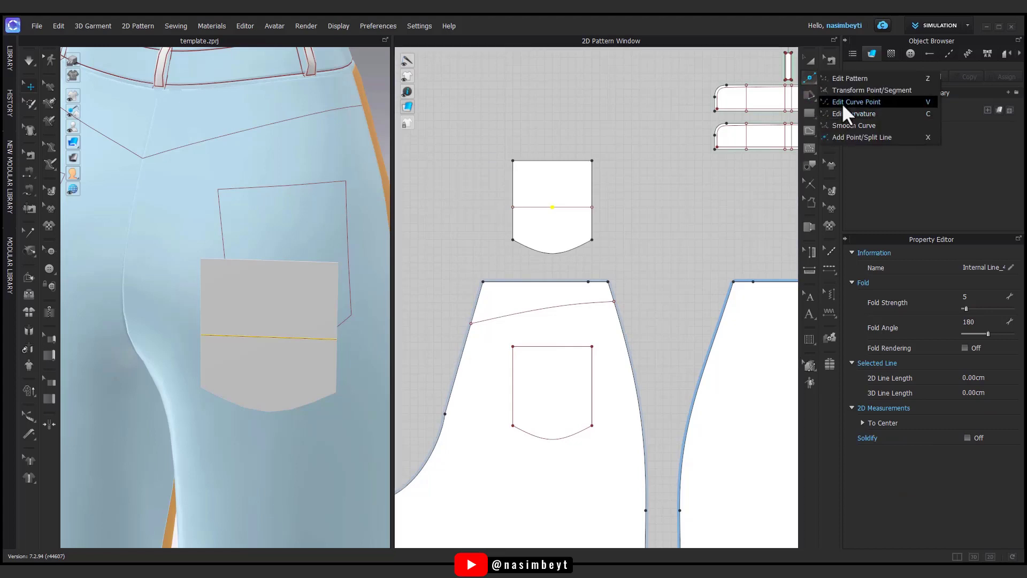
left_click(842, 103)
right_click(591, 205)
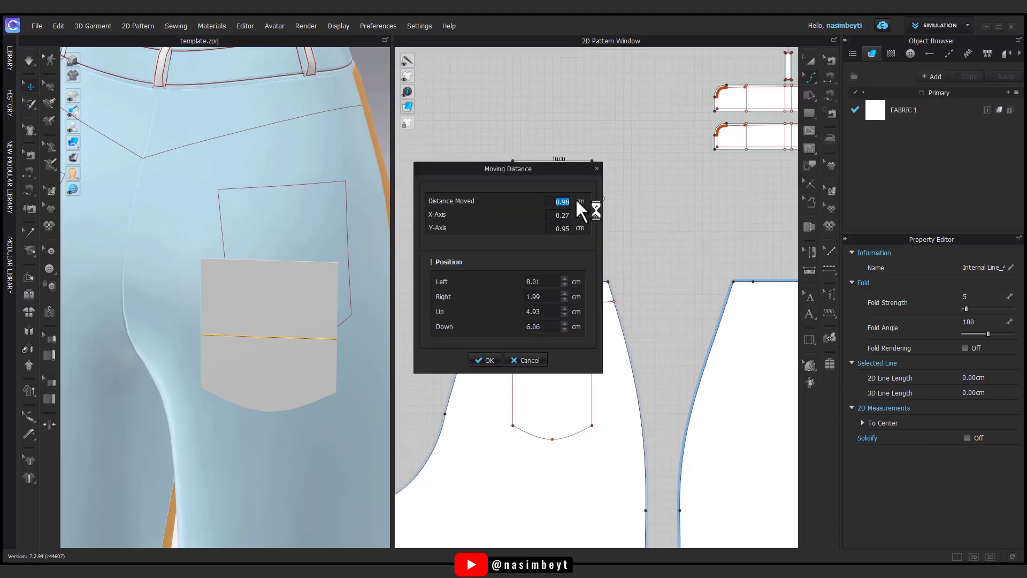
type("1")
left_click(474, 356)
left_click_drag(533, 207, 531, 199)
right_click(531, 199)
type("1")
left_click(485, 360)
left_click(568, 181)
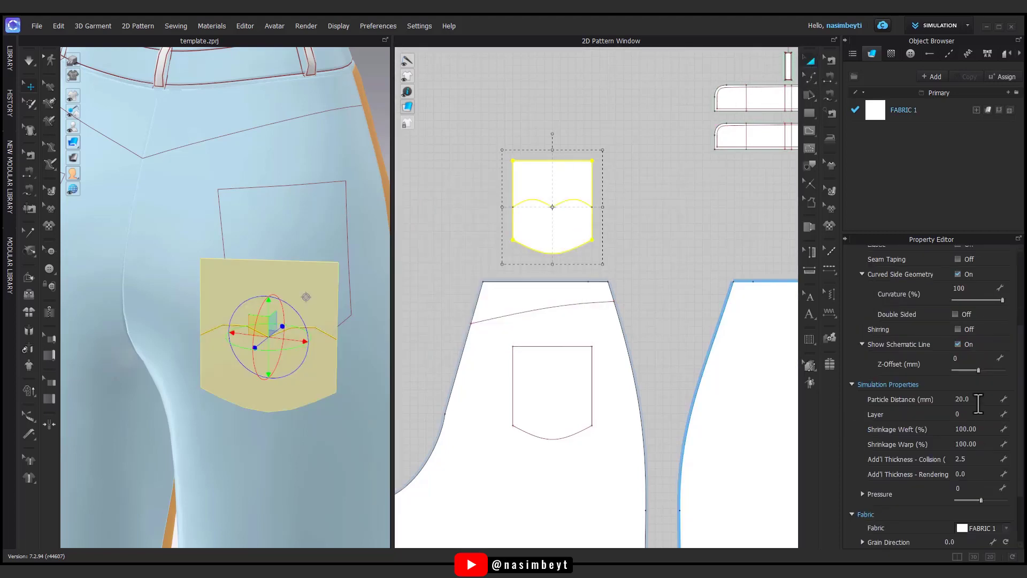
key("Escape")
Sew the pocket's sides and curved bottom to the placement outline on the back piece.
mouse_move(234, 443)
right_mouse_down()
mouse_move(193, 425)
mouse_move(219, 429)
right_mouse_up()
left_click(830, 76)
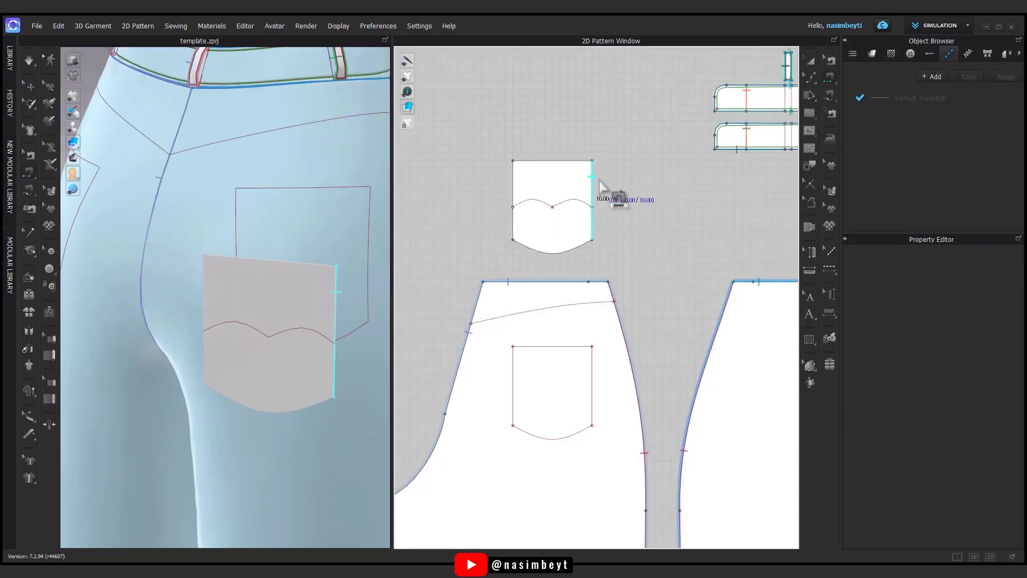
left_click(591, 203)
left_click(511, 380)
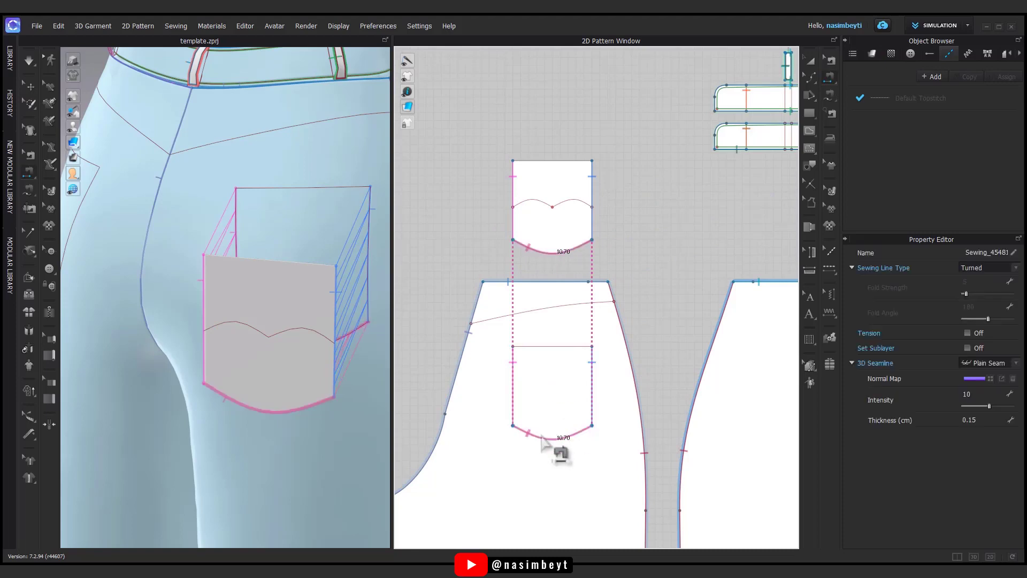
left_click(809, 61)
Select the pocket piece and set its particle distance to 10 mm.
mouse_move(375, 324)
right_mouse_down()
mouse_move(229, 275)
mouse_move(231, 332)
mouse_move(248, 355)
mouse_move(12, 310)
mouse_move(527, 202)
right_mouse_up()
left_click(229, 275)
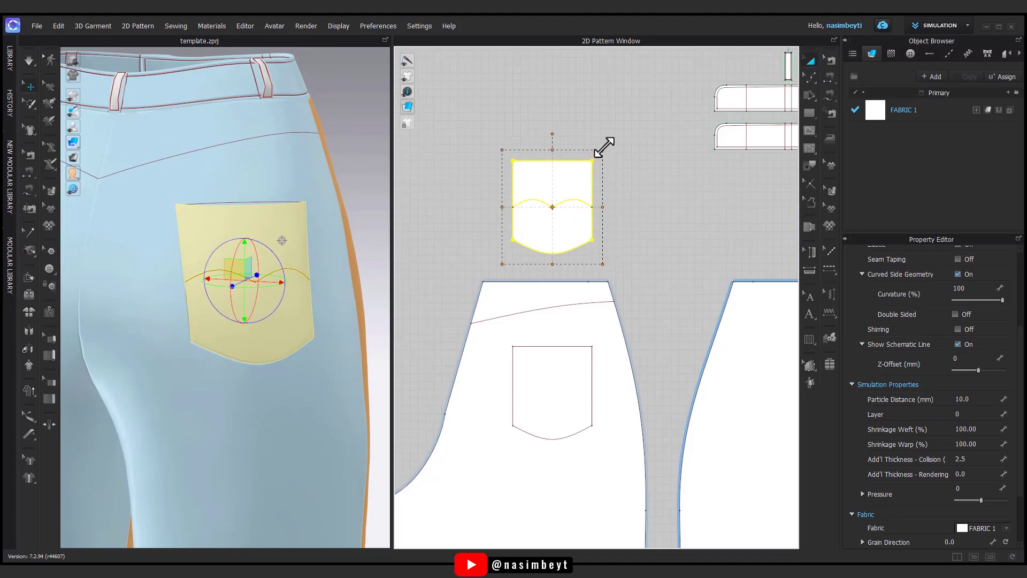
mouse_move(375, 332)
right_mouse_down()
mouse_move(298, 379)
mouse_move(286, 303)
right_mouse_up()
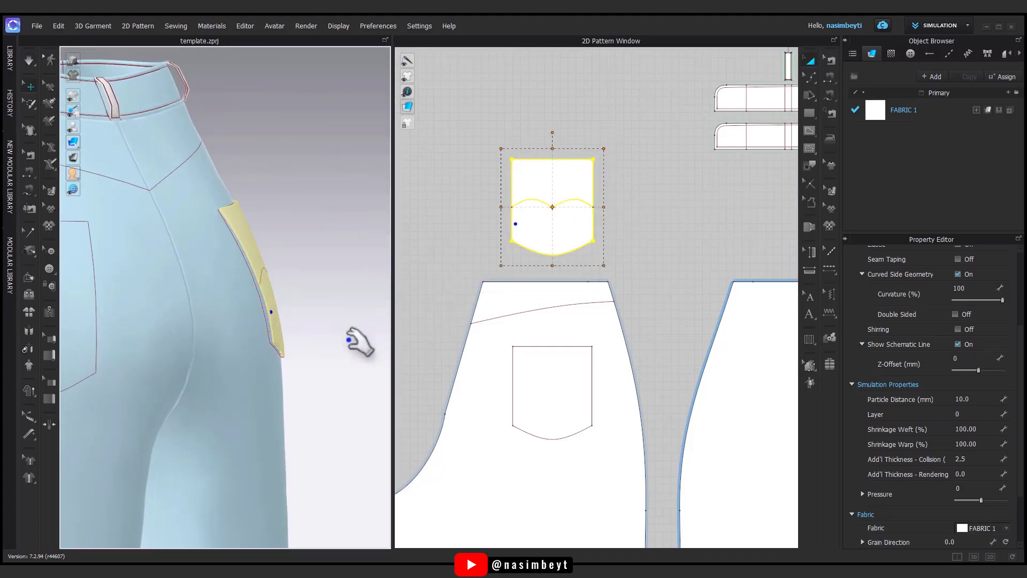
mouse_move(359, 343)
right_mouse_down()
mouse_move(337, 432)
mouse_move(213, 337)
mouse_move(82, 344)
mouse_move(254, 364)
right_mouse_up()
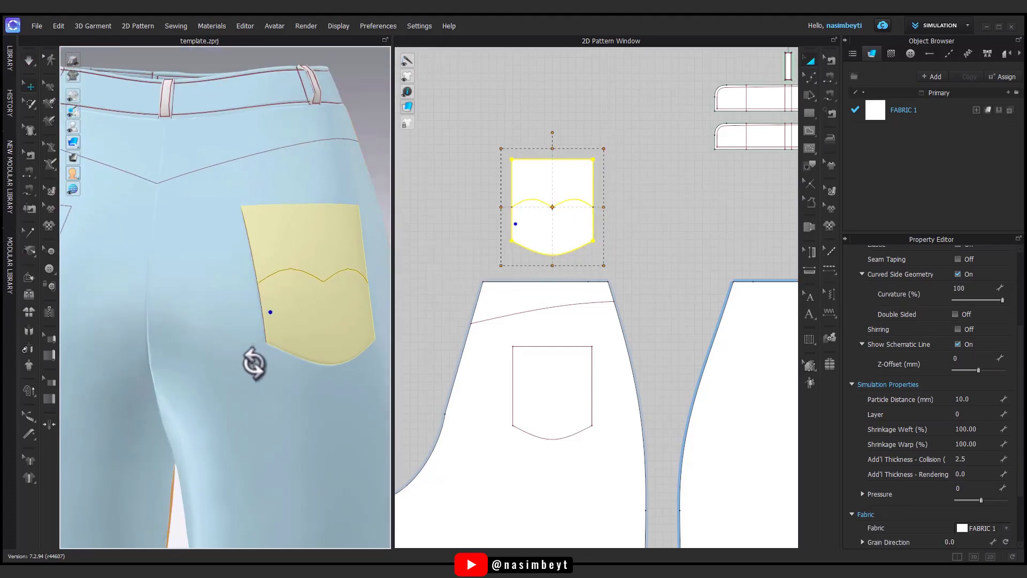
Create a Layer Clone (Over) copy of the back pocket piece.
right_click(568, 267)
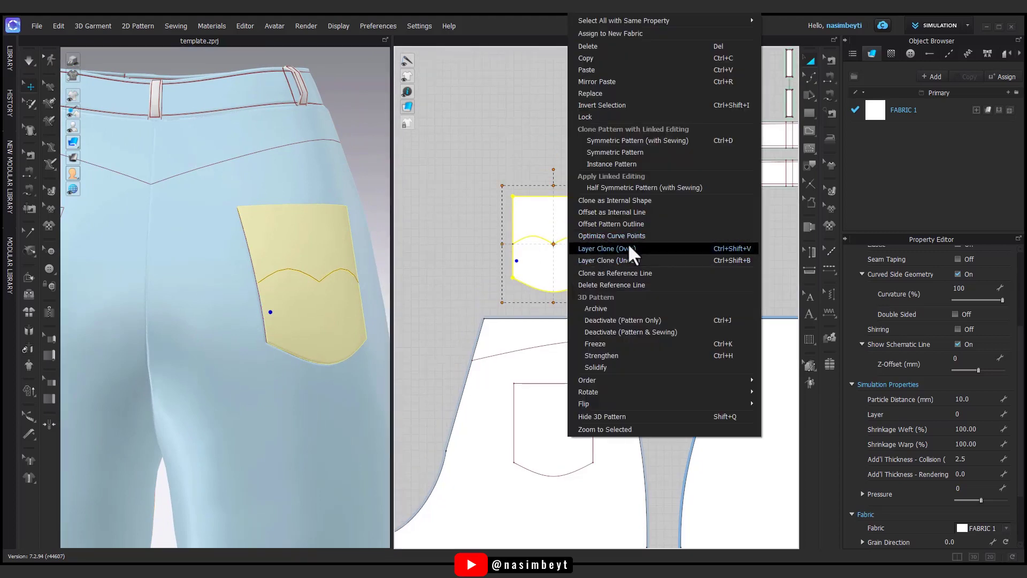
left_click(629, 249)
left_click(577, 246)
right_click_drag(284, 360, 324, 364)
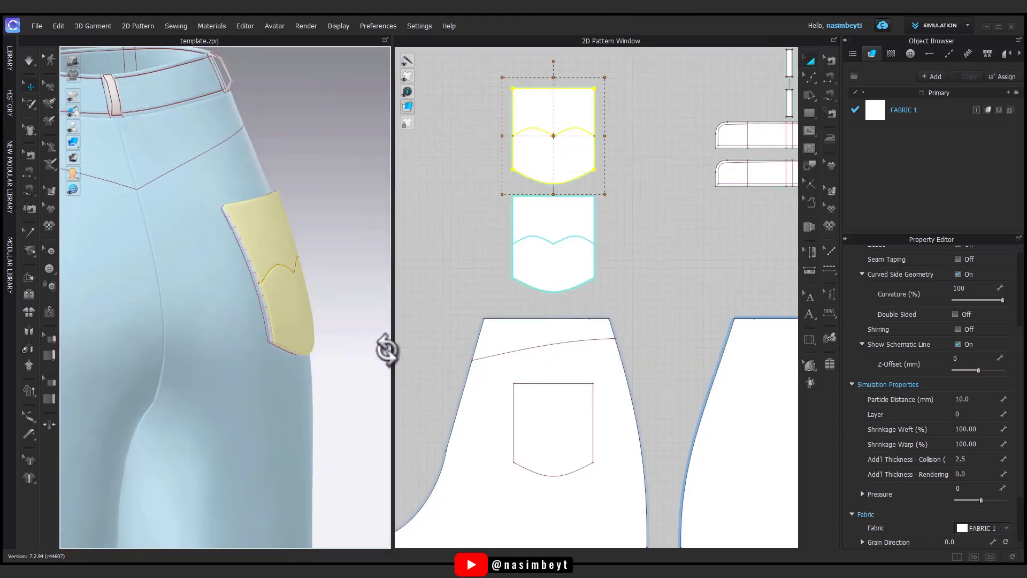
left_click(621, 250)
mouse_move(339, 327)
right_mouse_down()
mouse_move(127, 344)
mouse_move(109, 377)
right_mouse_up()
Set Add'l Thickness - Collision to 0.6 on both pocket pieces.
left_click(567, 257)
left_click(585, 142, "shift")
left_click(975, 459)
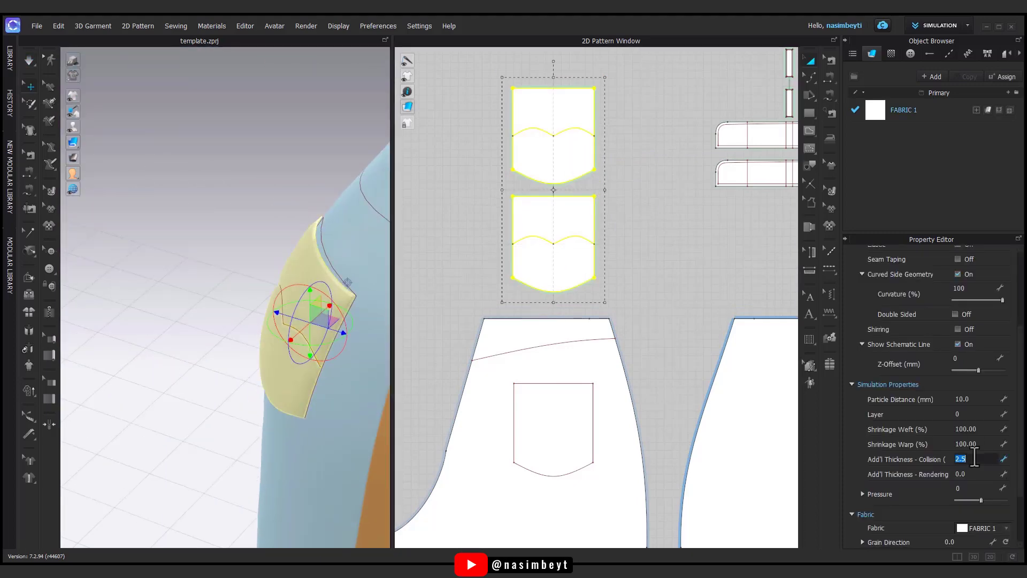
type("0.6")
key("Return")
mouse_move(299, 428)
right_mouse_down()
mouse_move(475, 390)
mouse_move(345, 449)
mouse_move(321, 444)
right_mouse_up()
right_click_drag(595, 305, 626, 298)
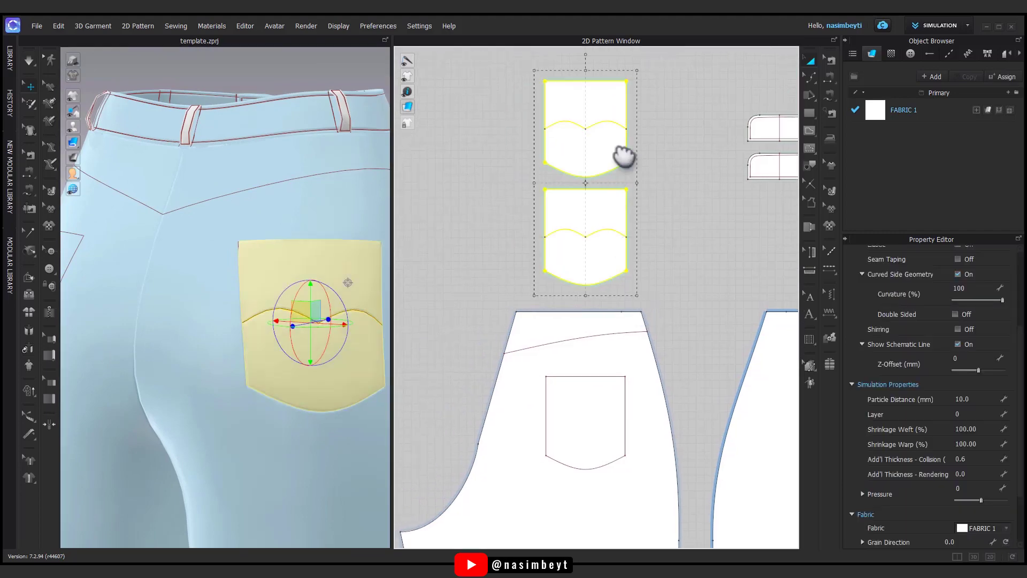
scroll(629, 261, "down", 3)
scroll(664, 326, "down", 3)
scroll(621, 268, "down", 1)
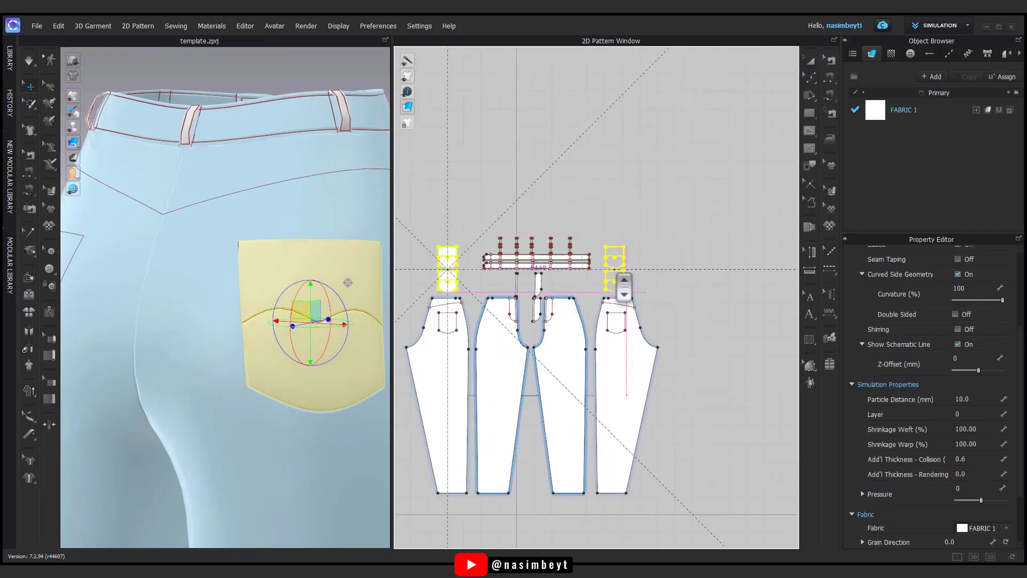
scroll(621, 294, "up", 3)
scroll(144, 308, "down", 4)
scroll(144, 308, "down", 2)
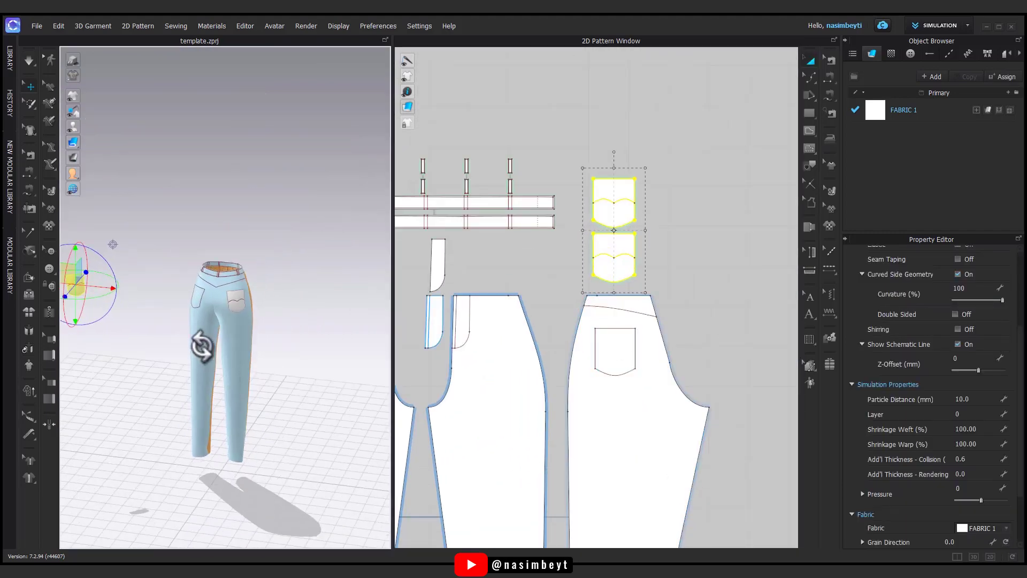
right_click_drag(241, 321, 213, 285)
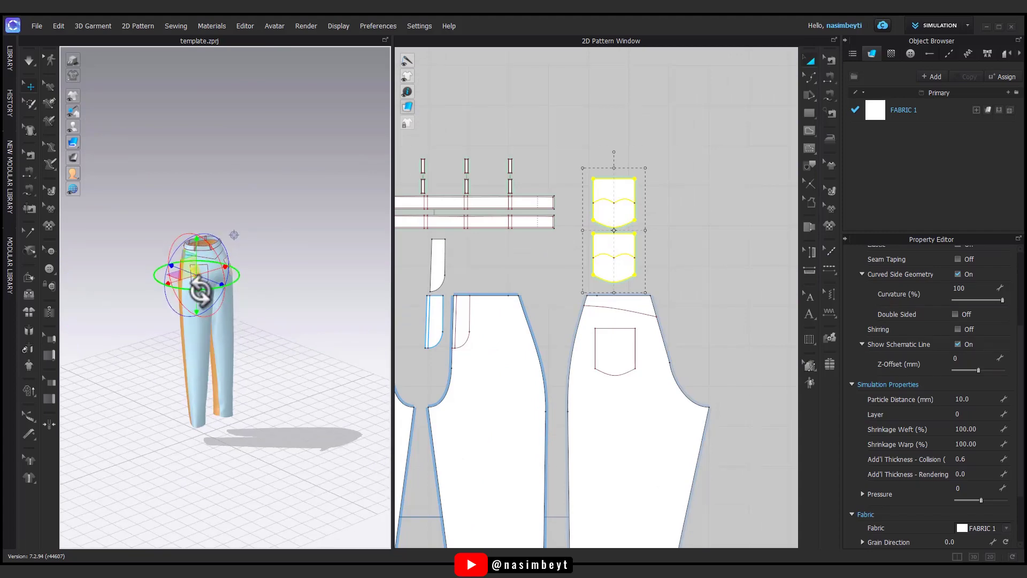
scroll(630, 293, "up", 3)
right_click_drag(161, 321, 210, 270)
scroll(211, 270, "up", 3)
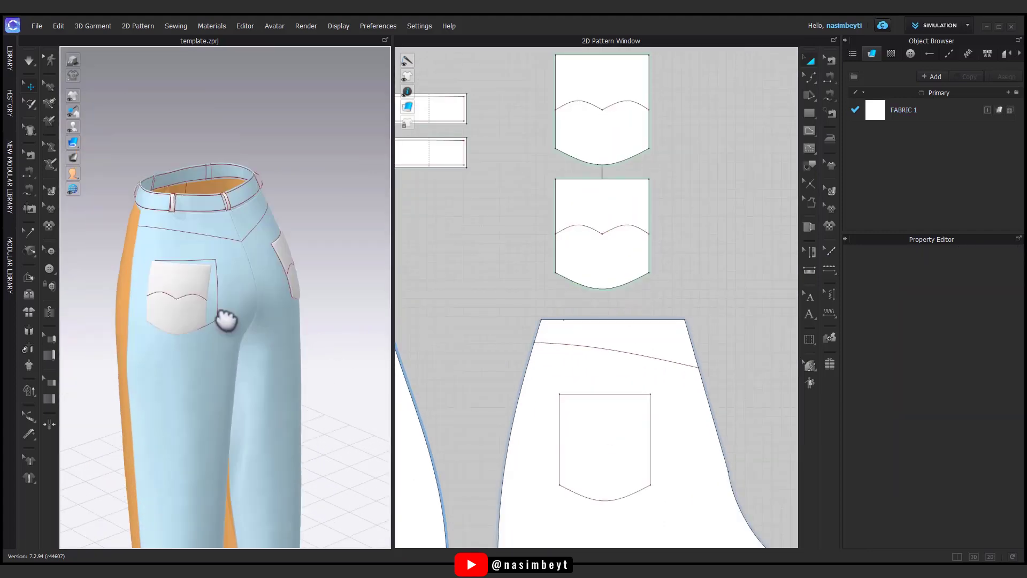
scroll(224, 316, "up", 3)
left_click(788, 111)
left_click(652, 415)
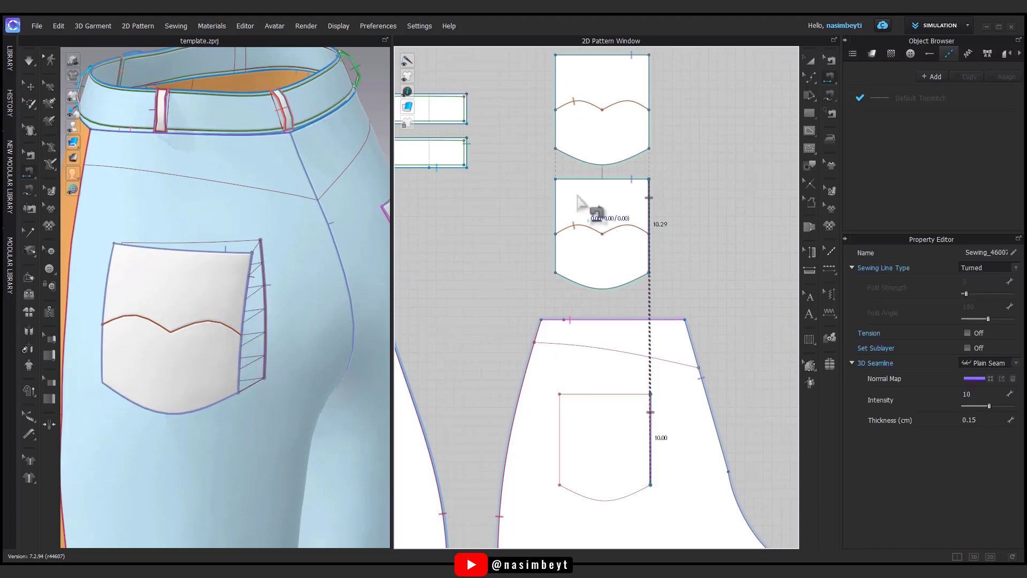
left_click(609, 287)
key("Escape")
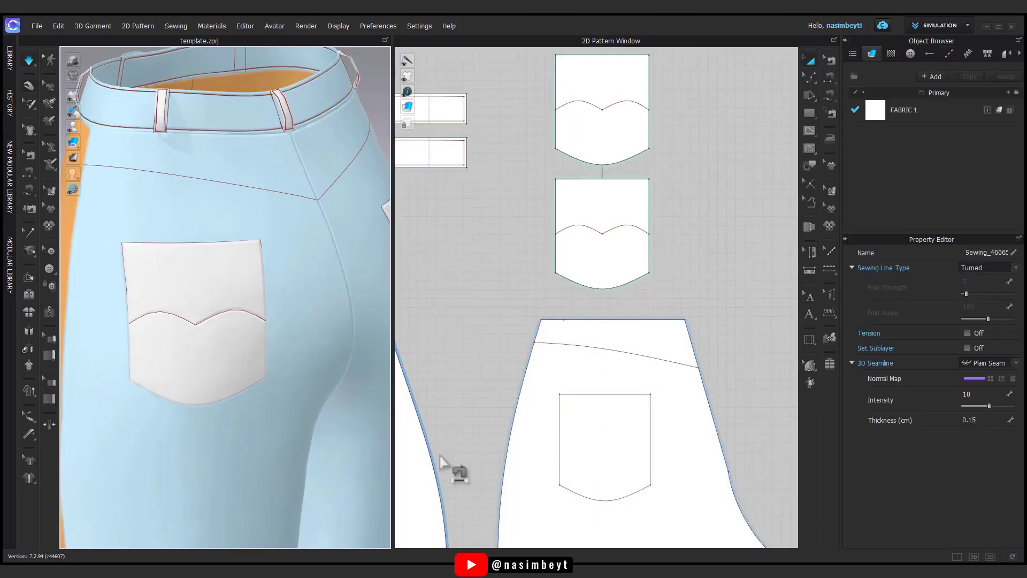
scroll(240, 417, "down", 3)
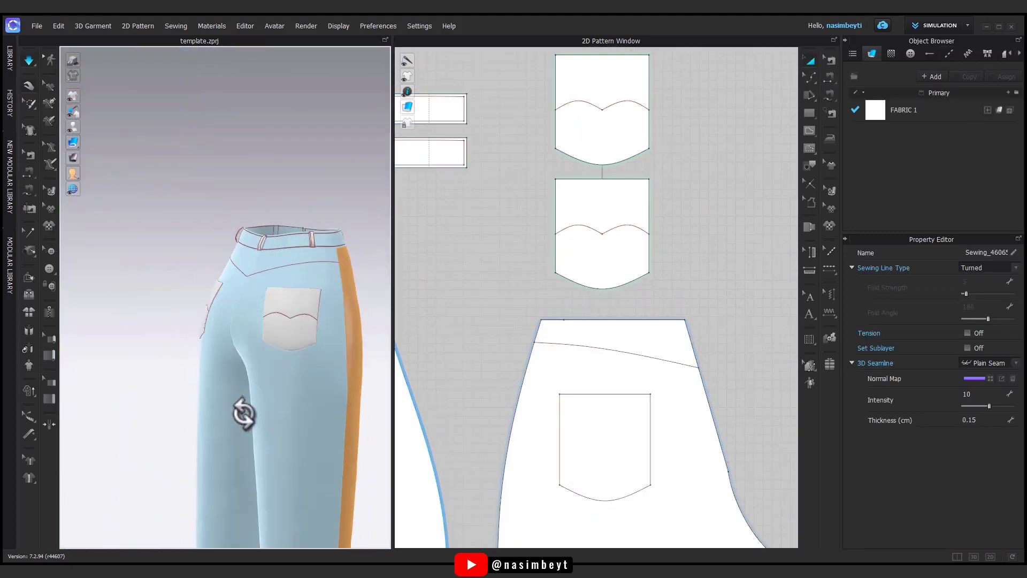
scroll(569, 317, "up", 4)
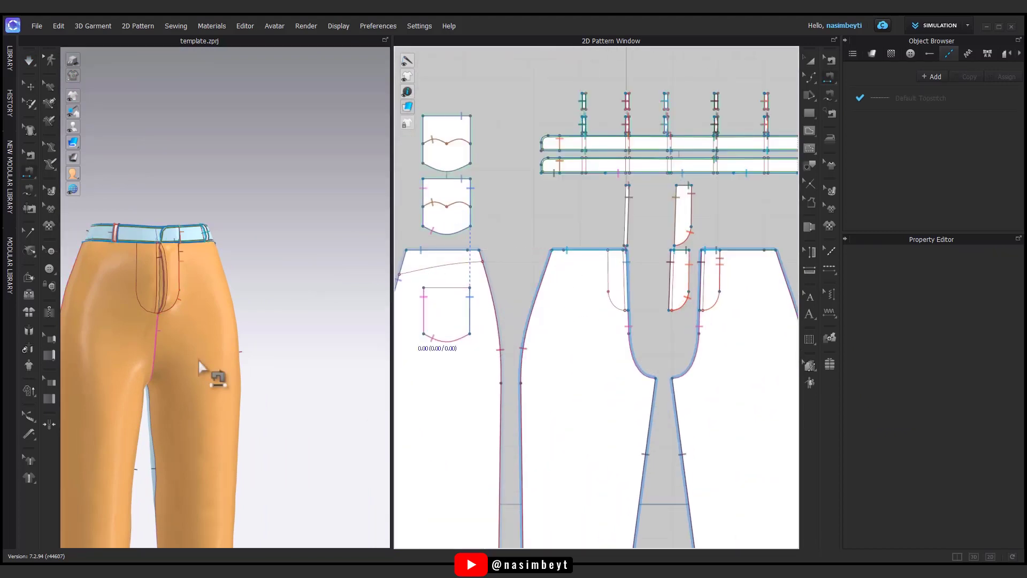
mouse_move(206, 367)
right_mouse_down()
mouse_move(275, 362)
mouse_move(236, 339)
right_mouse_up()
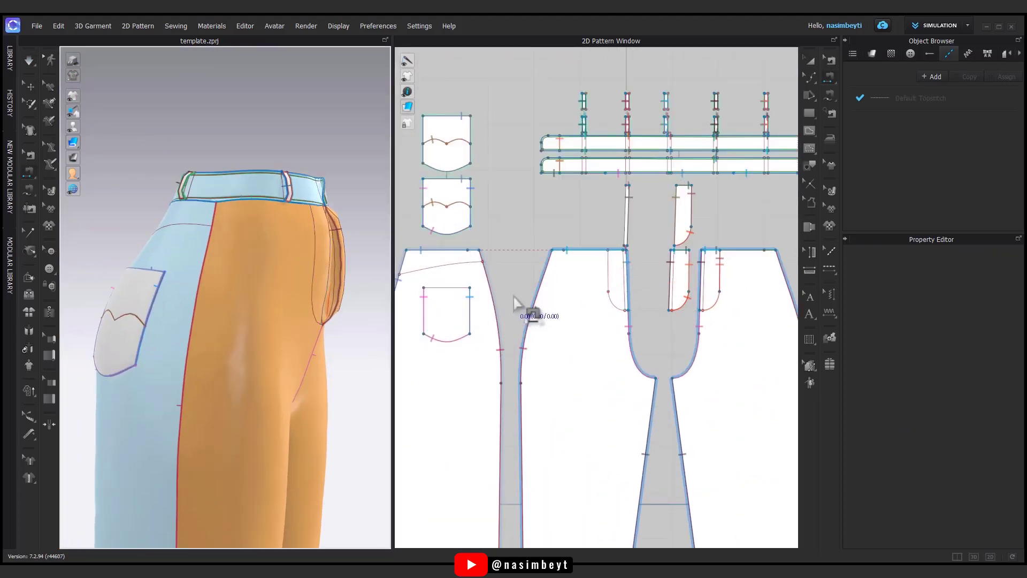
scroll(585, 229, "up", 3)
scroll(615, 291, "down", 2)
scroll(615, 291, "down", 2)
left_click(810, 60)
scroll(538, 269, "up", 1)
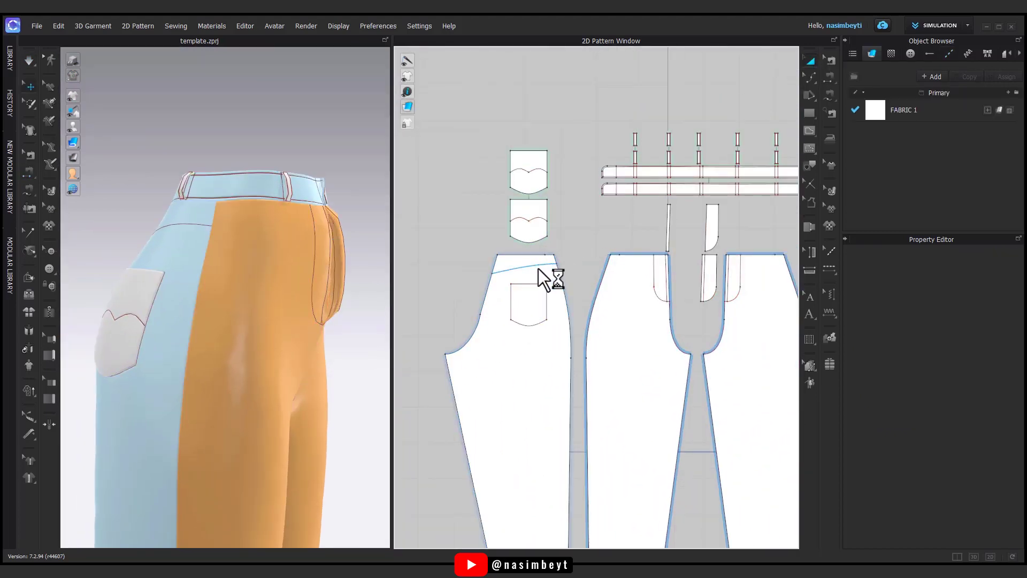
left_click(539, 269)
scroll(546, 302, "down", 2)
Cut & Sew both back trouser pieces along the curved yoke internal line.
right_click(729, 277)
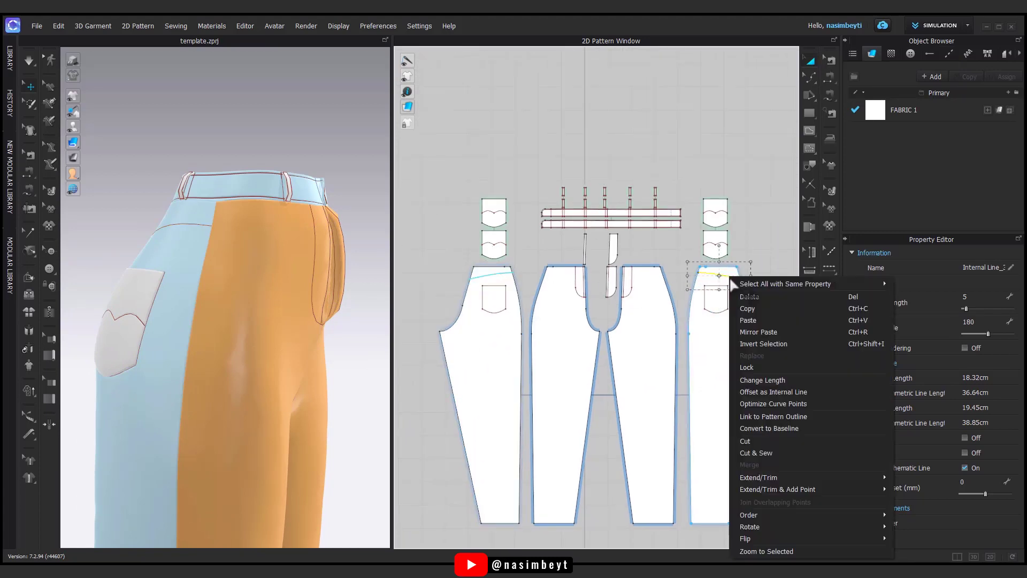
left_click(786, 452)
mouse_move(299, 369)
right_mouse_down()
mouse_move(321, 381)
mouse_move(81, 379)
mouse_move(166, 378)
right_mouse_up()
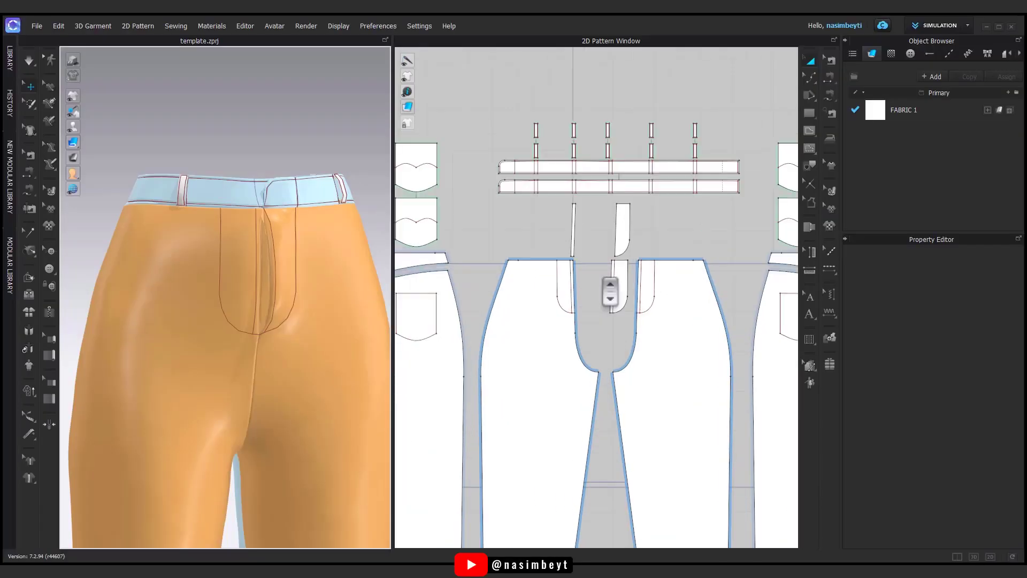
scroll(608, 305, "up", 3)
Add a split point on the front waist edge, dividing it into 5.50 cm and 4.12 cm.
left_click(818, 137)
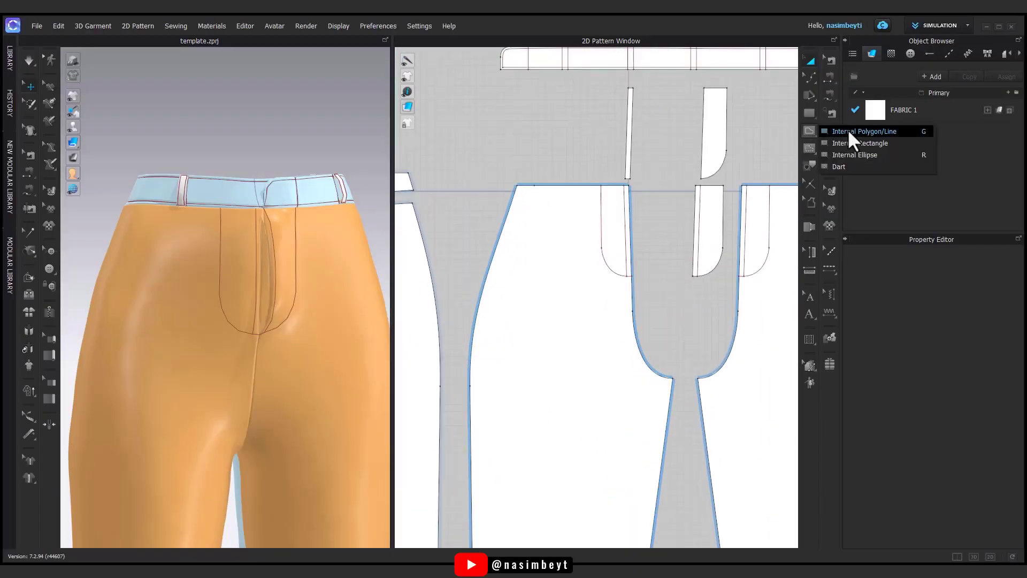
left_click(862, 138)
scroll(637, 222, "up", 2)
scroll(555, 230, "up", 2)
middle_click_drag(566, 126, 569, 162)
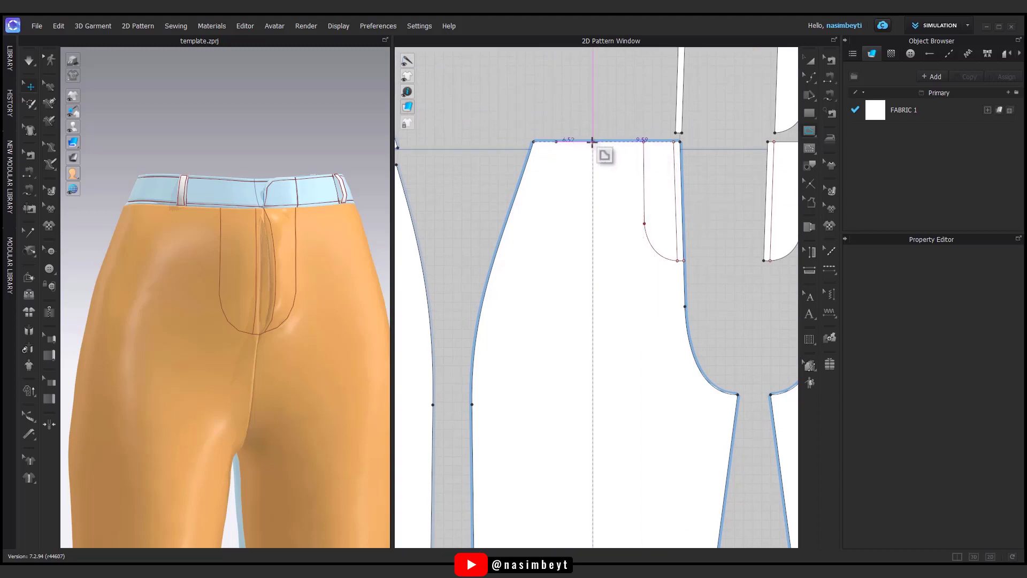
left_click(612, 142)
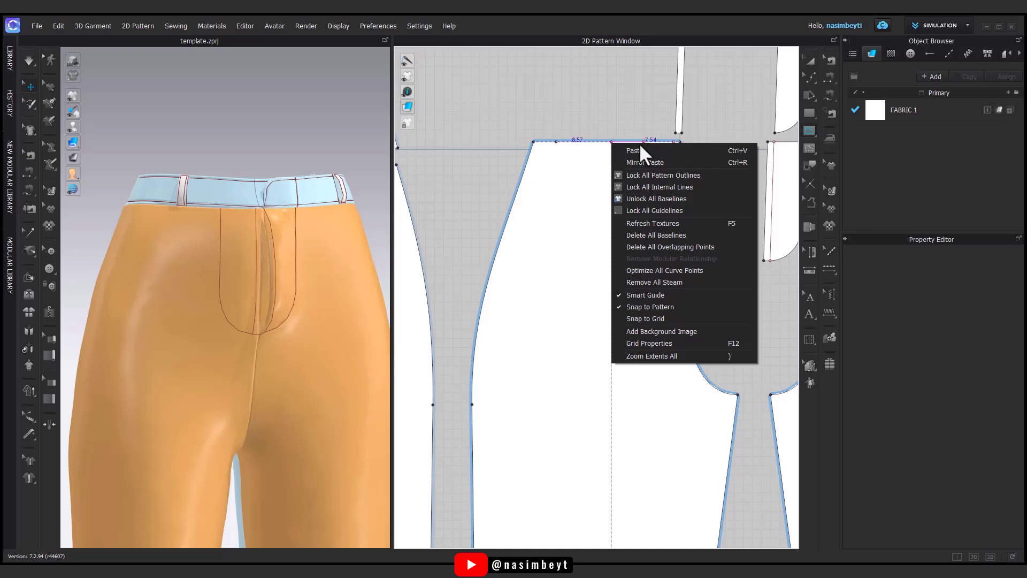
left_click(812, 79)
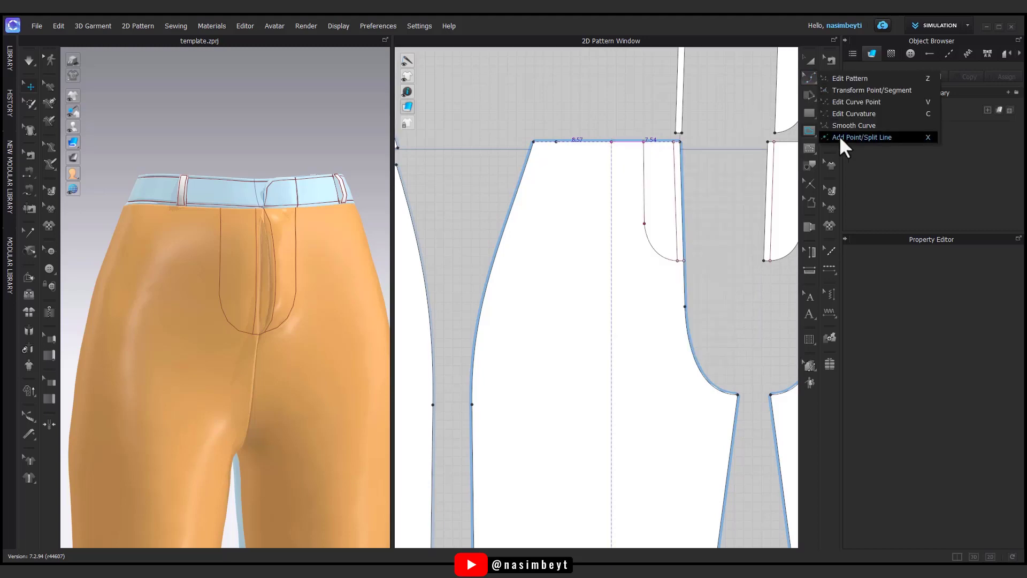
left_click(839, 138)
right_click(624, 144)
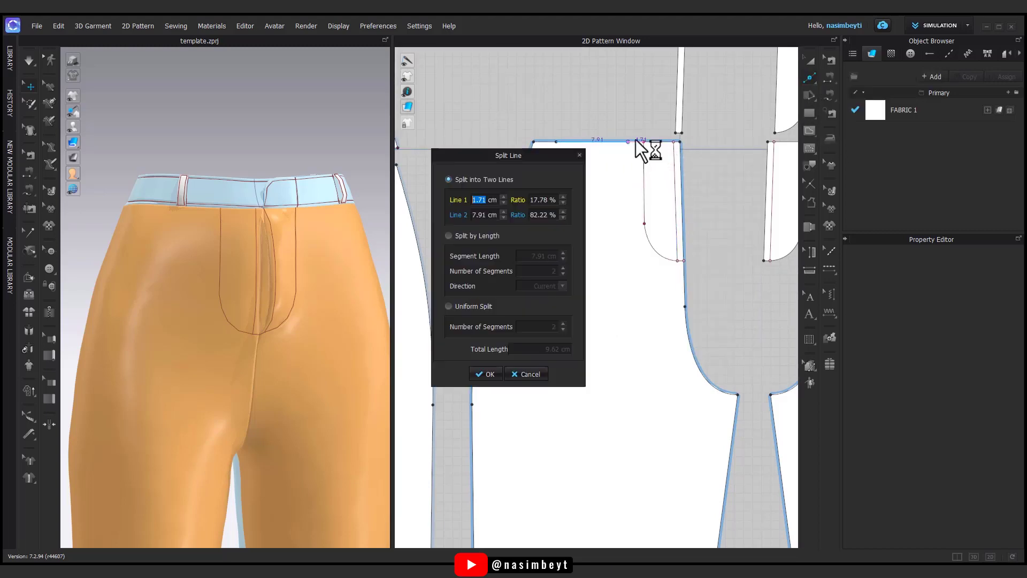
type("8.5")
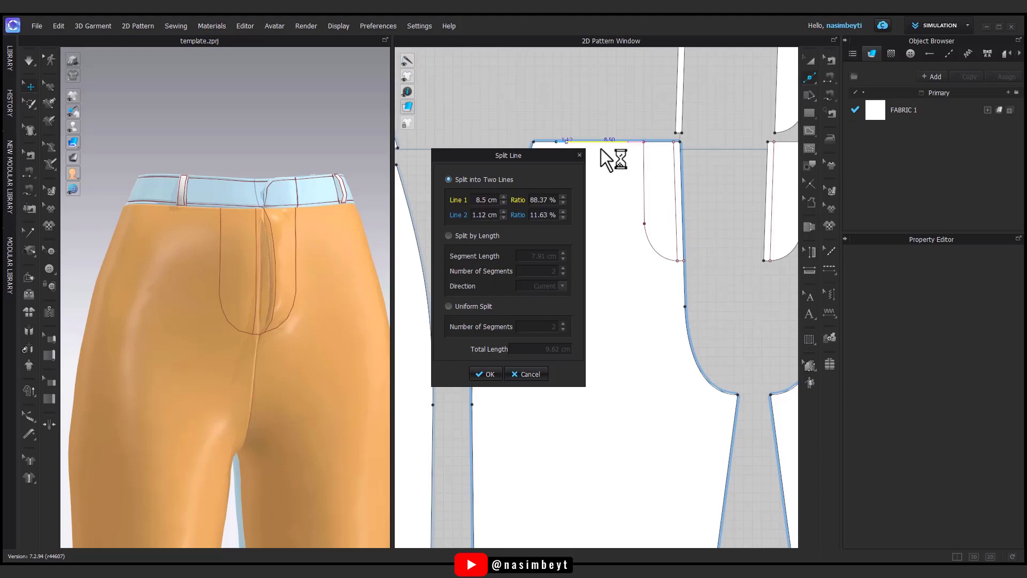
left_click(503, 201)
mouse_move(525, 153)
left_mouse_down()
mouse_move(688, 271)
mouse_move(657, 213)
left_mouse_up()
type("5.5")
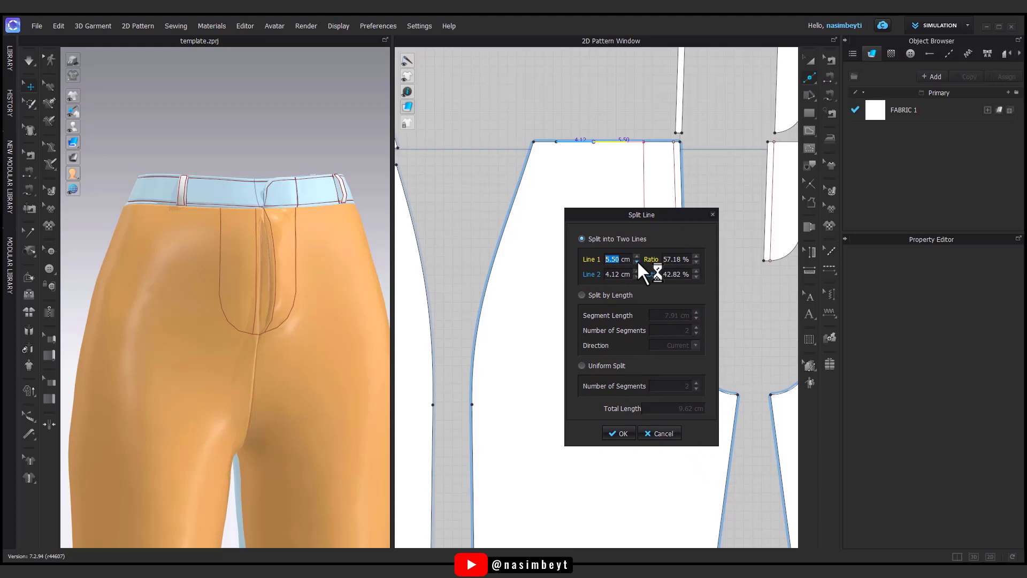
left_click(623, 434)
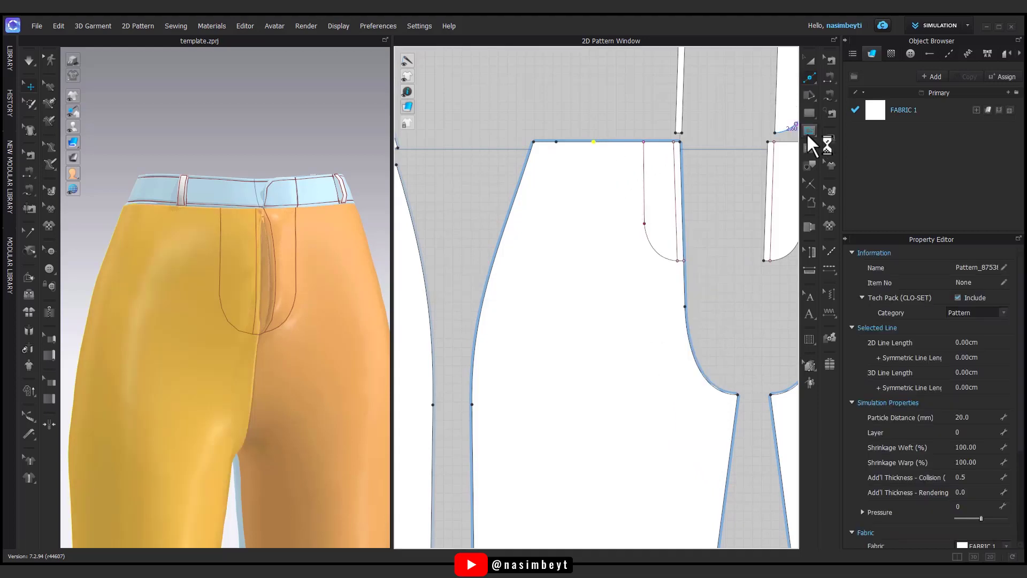
left_click(809, 131)
Draw an L-shaped internal line dropping 13.5 cm from the waist point to the side seam.
left_click(856, 143)
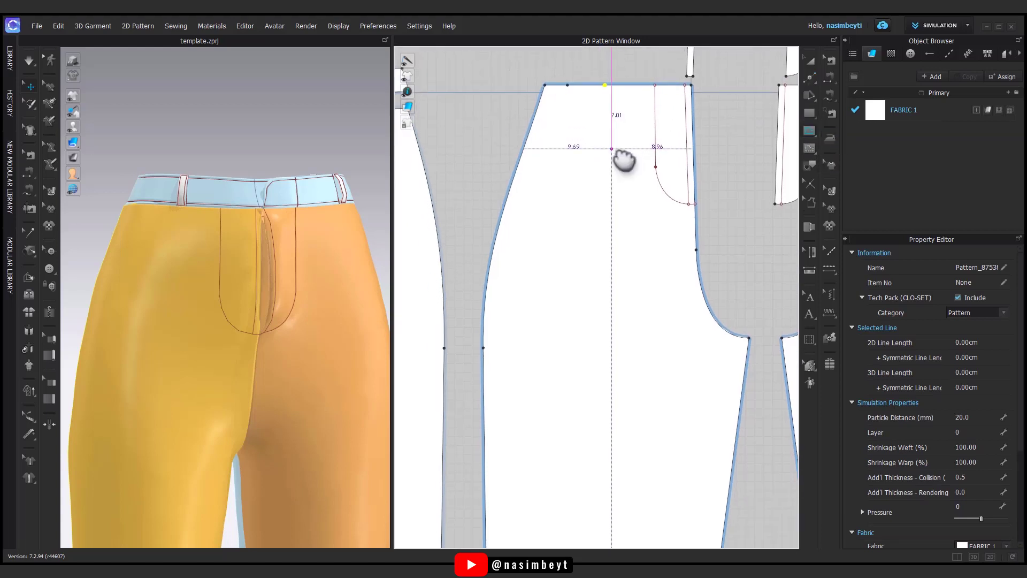
right_click_drag(597, 223, 607, 164)
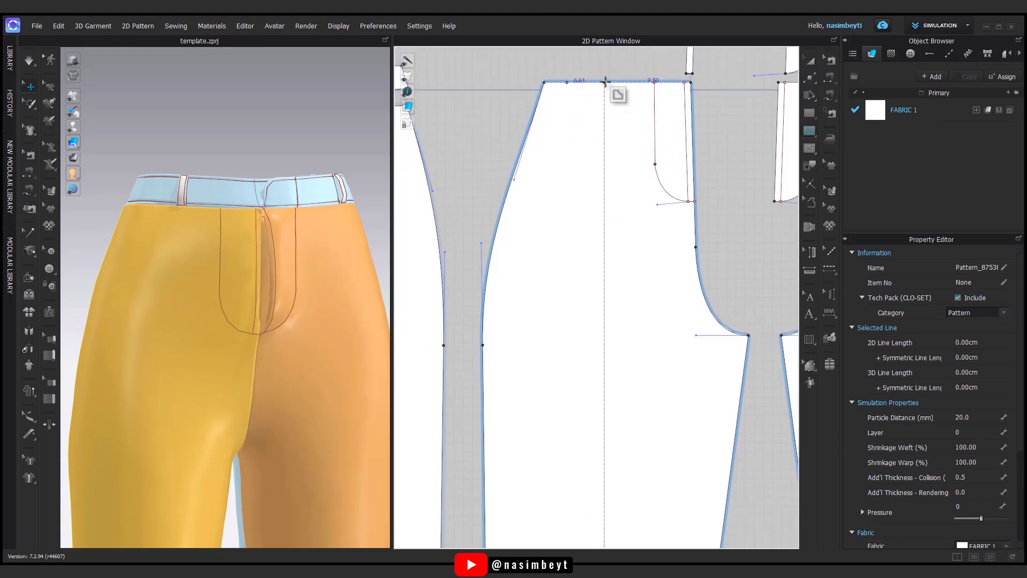
left_click(603, 184)
type("13.5")
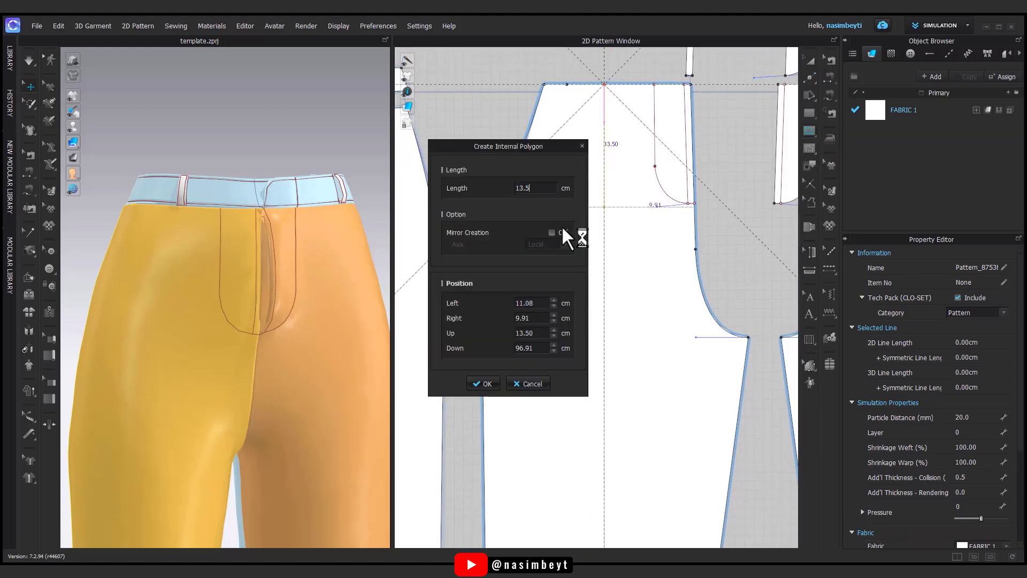
left_click(482, 384)
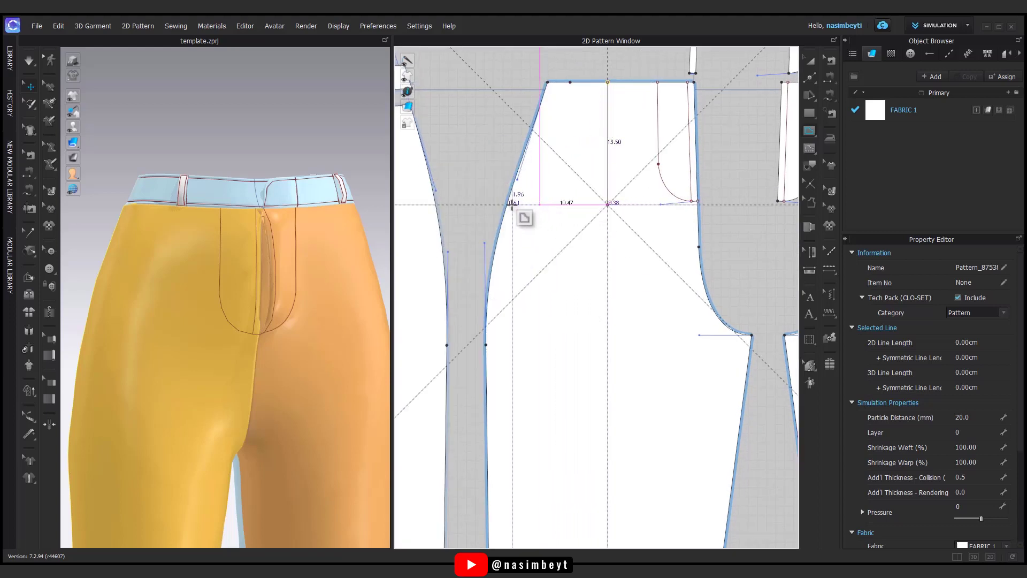
left_click(508, 204)
mouse_move(223, 340)
right_mouse_down()
mouse_move(307, 328)
mouse_move(211, 321)
mouse_move(358, 321)
mouse_move(209, 340)
mouse_move(230, 340)
right_mouse_up()
left_click(810, 78)
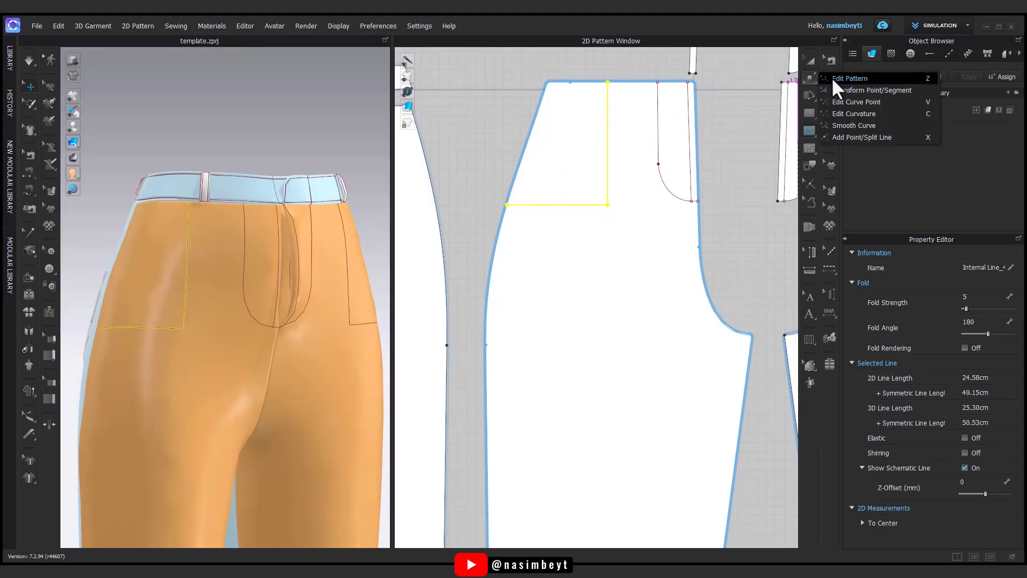
left_click(833, 78)
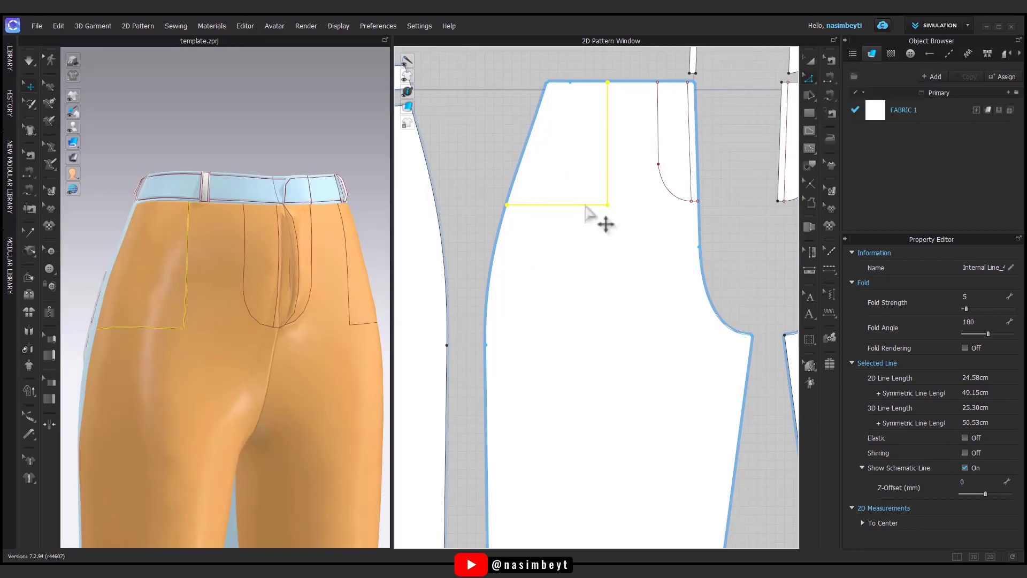
Select the front pocket and fly internal lines and move them lower.
scroll(593, 263, "down", 3)
left_click(514, 245)
left_click_drag(731, 210, 728, 208)
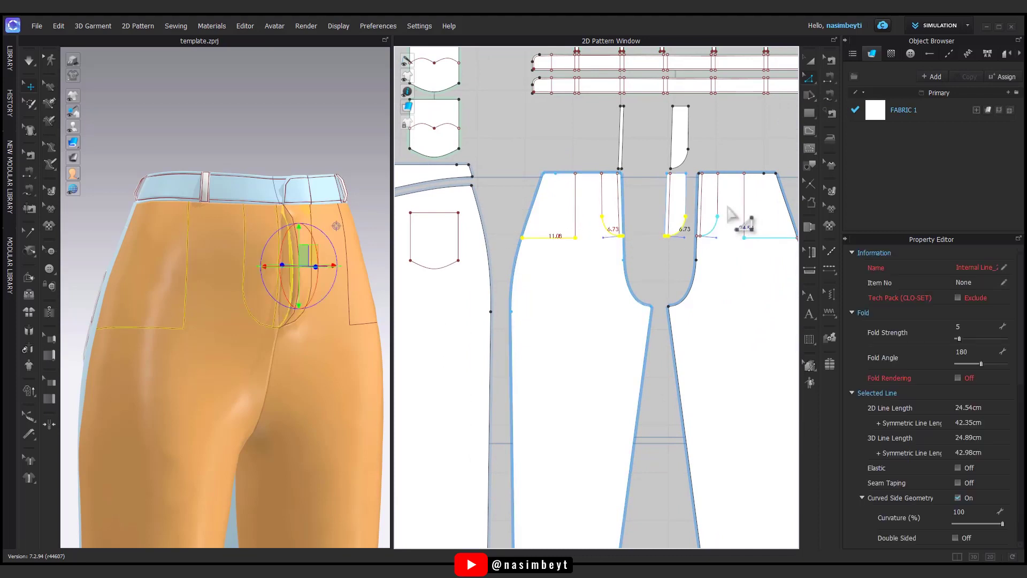
left_click_drag(707, 174, 706, 171)
scroll(701, 161, "up", 2)
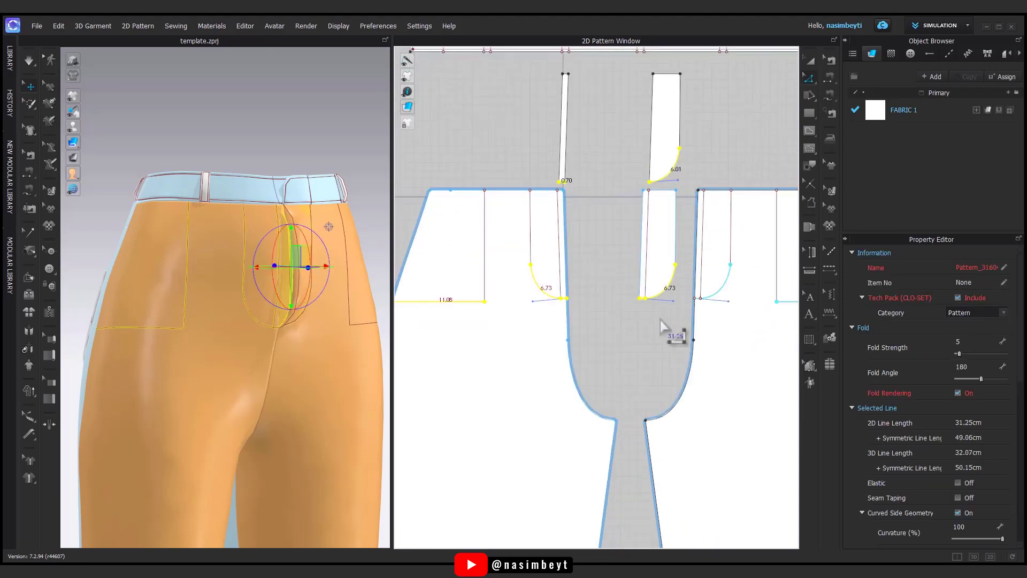
key("Down")
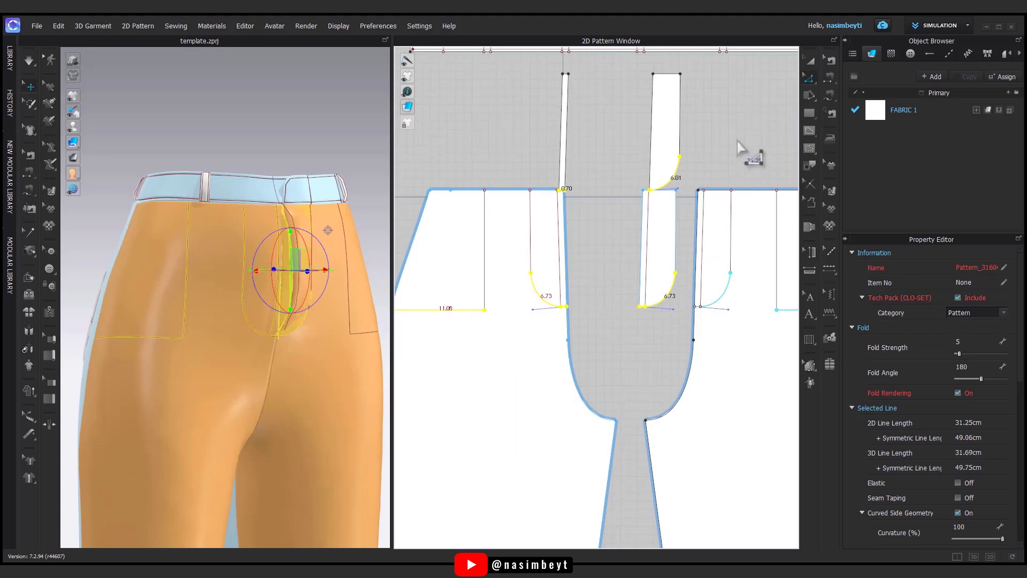
key("Down")
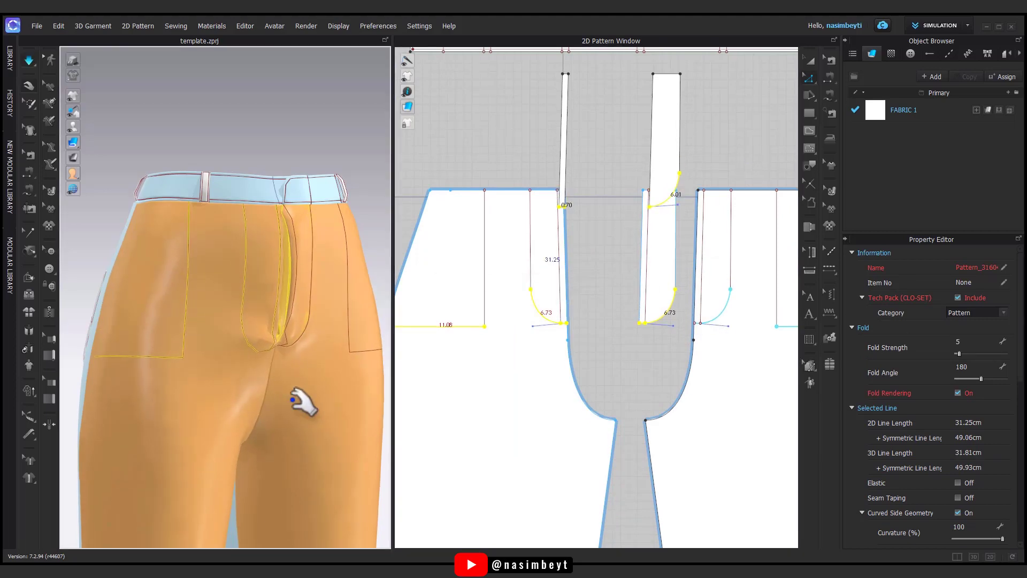
Sew the two front crotch curves together with Segment Sewing.
left_click(305, 409)
left_click(831, 62)
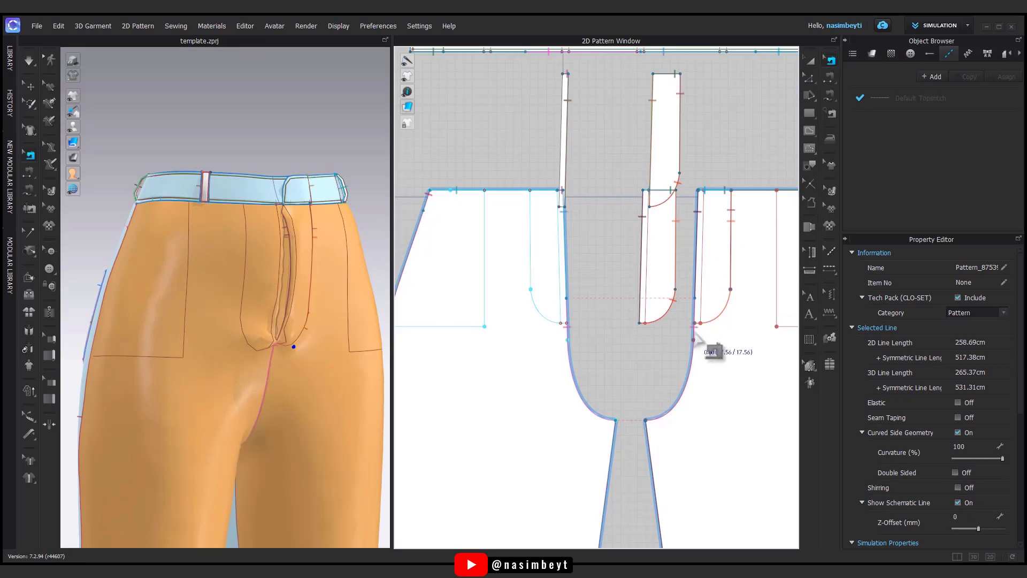
left_click(695, 321)
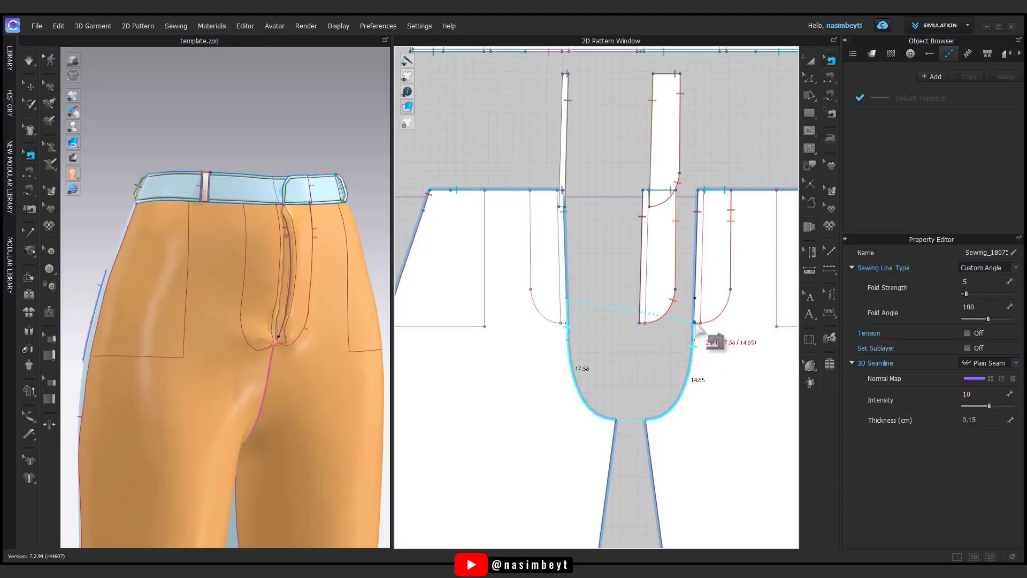
left_click(568, 332)
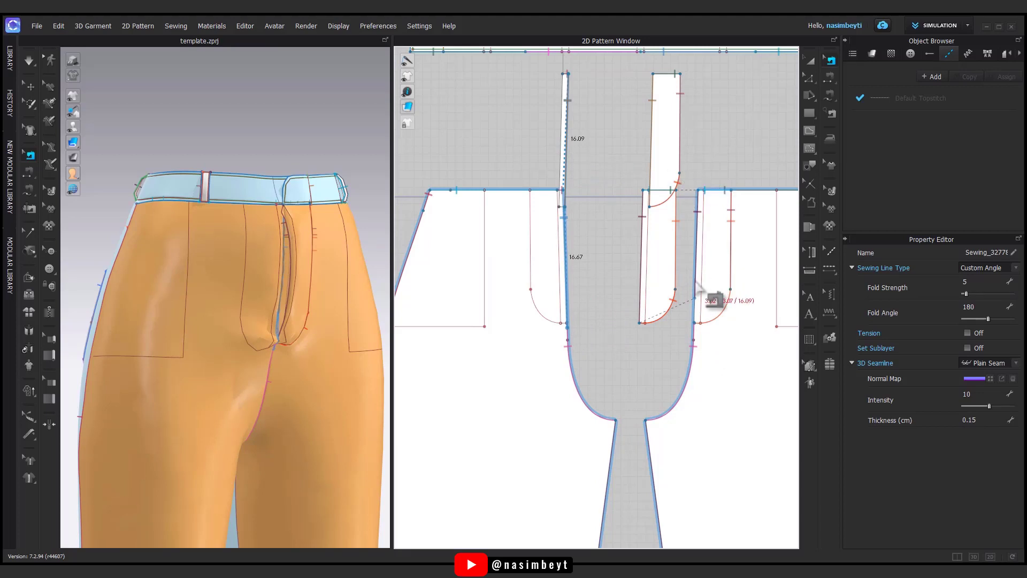
left_click(287, 387)
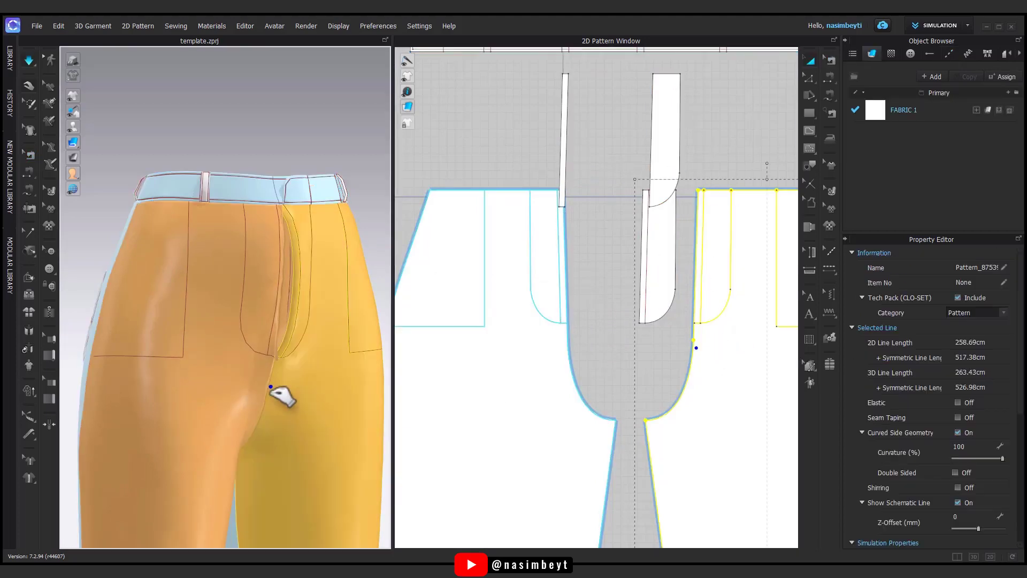
Raise the left front trouser pattern's simulation layer from 0 to 1.
left_click(289, 342)
right_click_drag(294, 339, 293, 351)
left_click(271, 341)
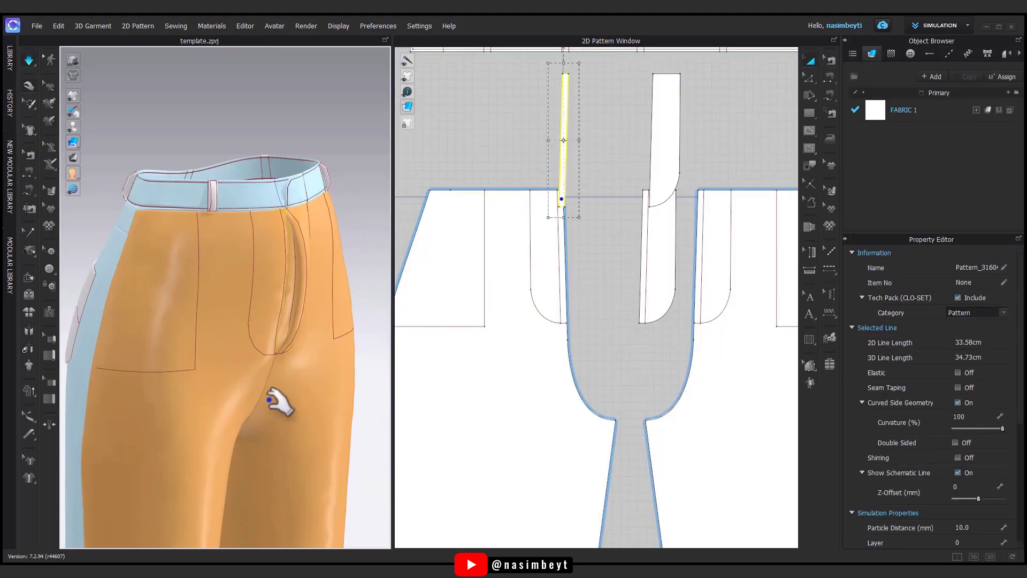
key("h")
left_click(816, 57)
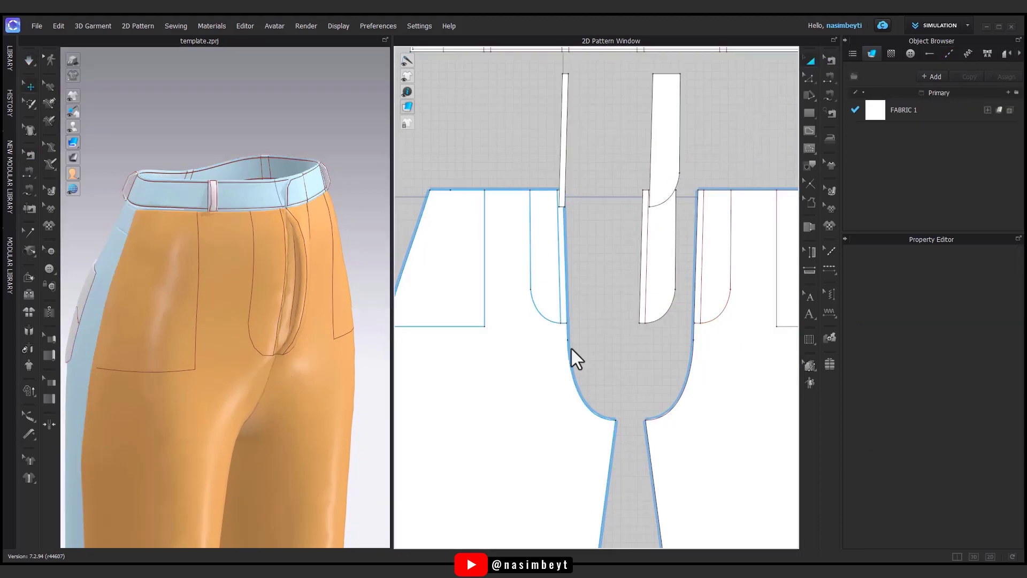
left_click(672, 273)
left_click(488, 463)
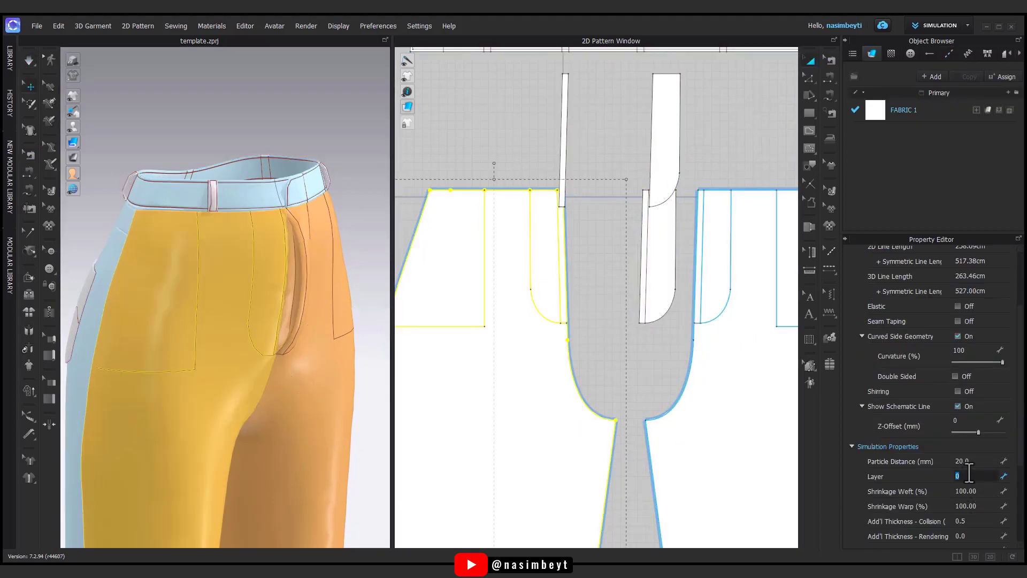
type("1")
key("Return")
left_click(510, 327)
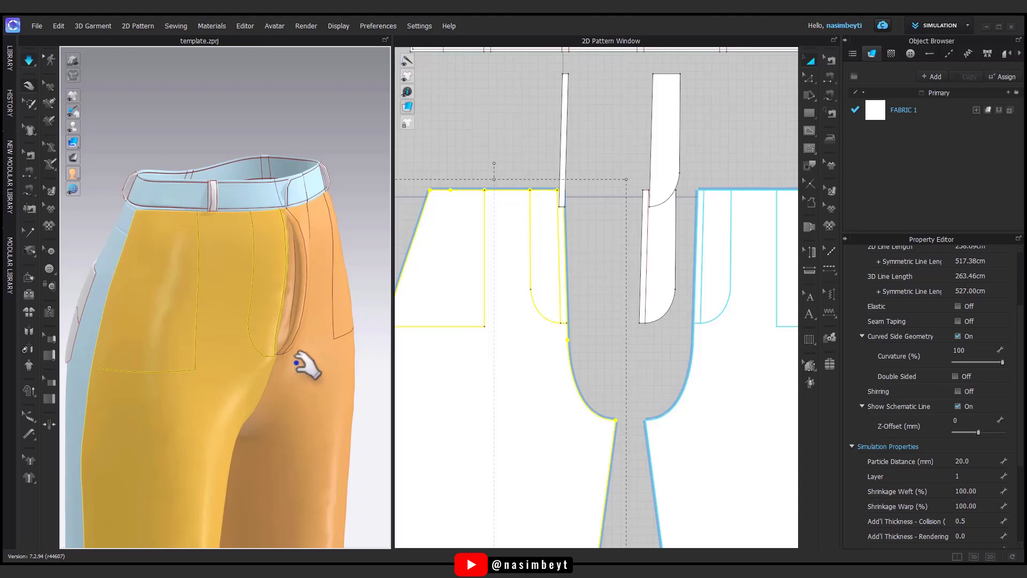
left_click(304, 366)
left_click(302, 342)
mouse_move(303, 341)
right_mouse_down()
mouse_move(237, 408)
mouse_move(310, 410)
mouse_move(292, 414)
right_mouse_up()
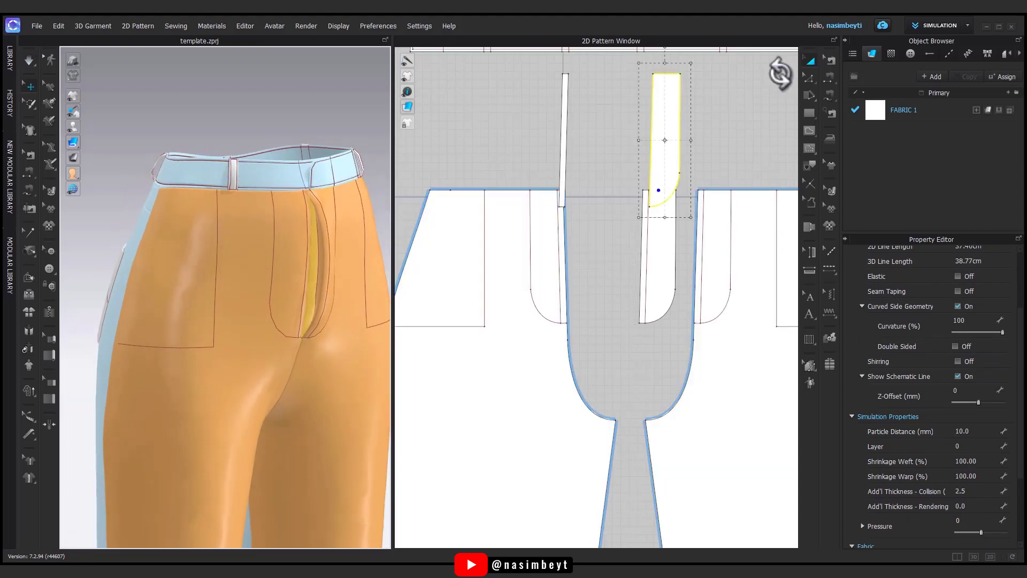
left_click(810, 77)
Slide the existing internal line's top point along the waistband and snap its end onto the side seam.
left_click(493, 194)
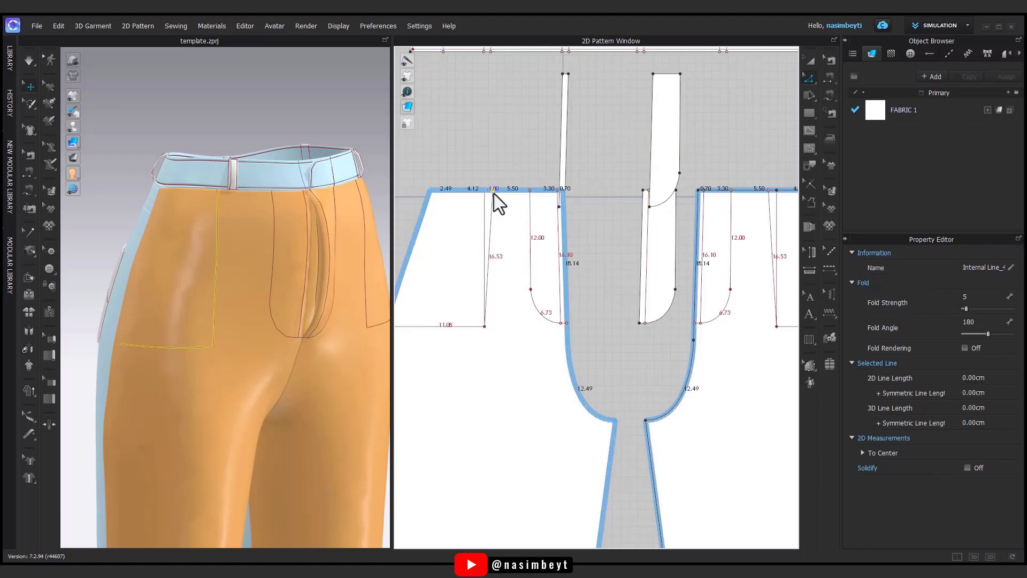
mouse_move(291, 272)
right_mouse_down()
mouse_move(289, 263)
mouse_move(241, 263)
right_mouse_up()
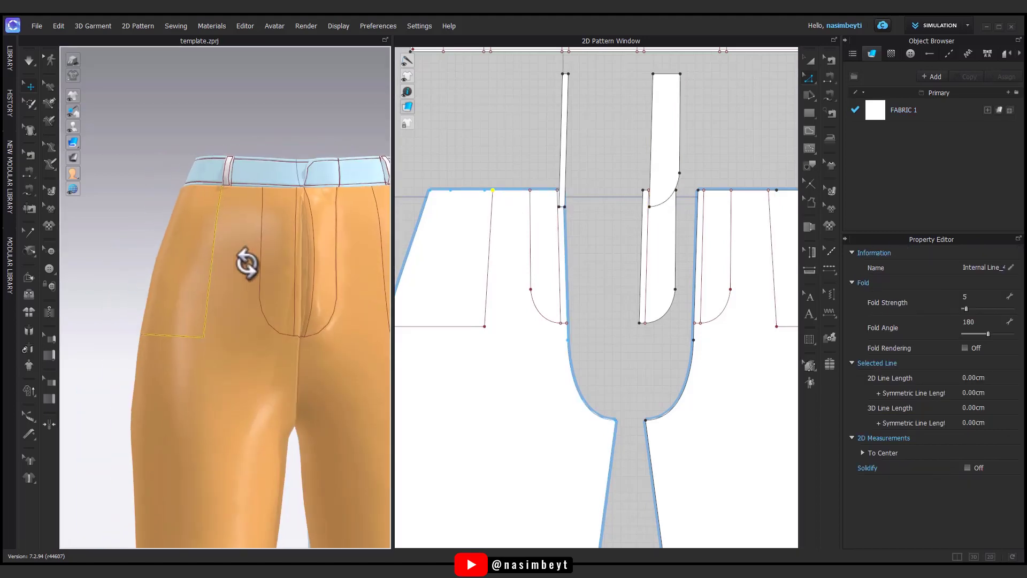
scroll(470, 198, "up", 5)
scroll(594, 230, "up", 2)
left_click(596, 172)
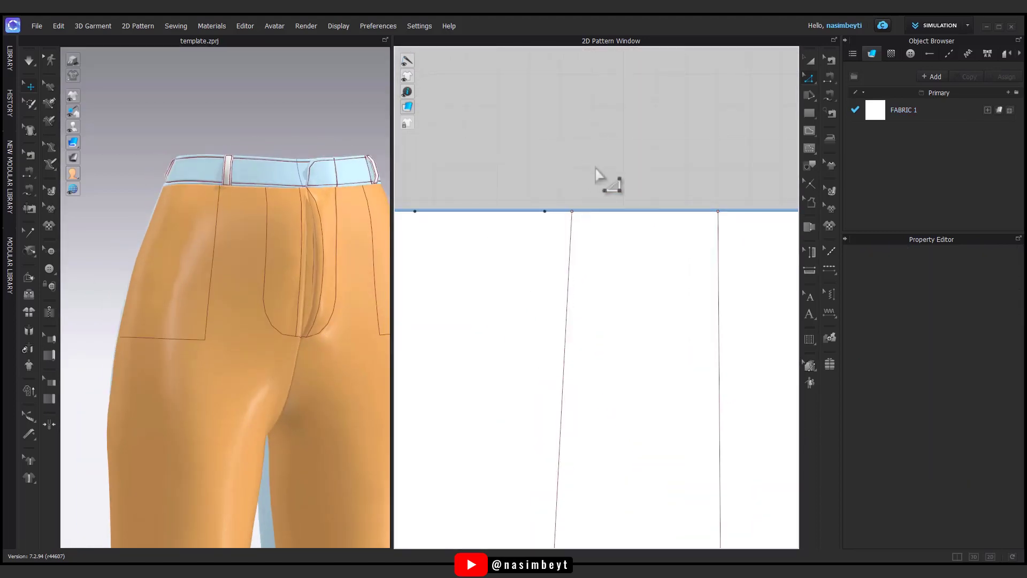
scroll(610, 198, "down", 5)
left_click_drag(494, 321, 487, 320)
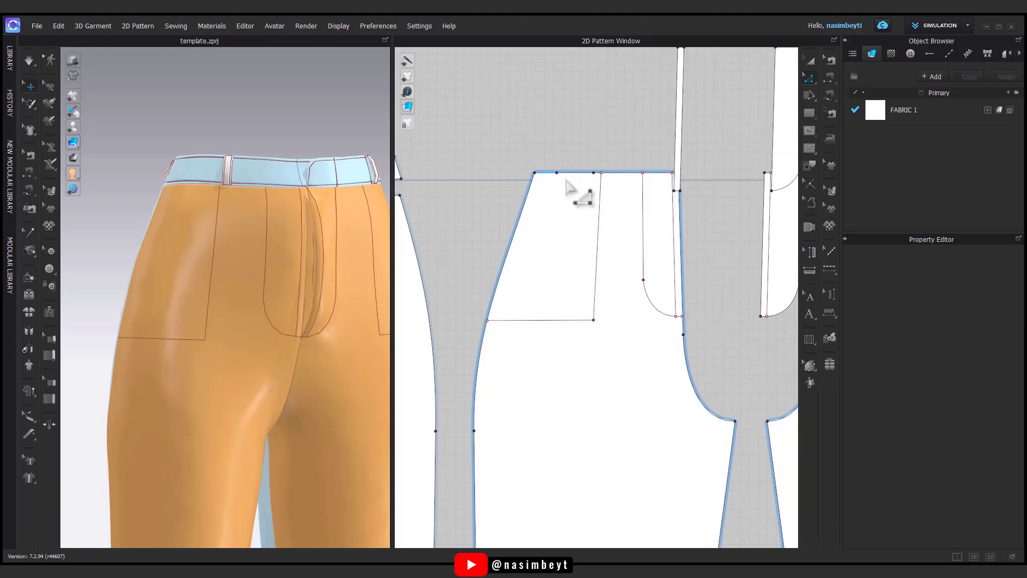
Add exact split points on the front pattern's waistband and slanted side seam.
left_click(600, 177)
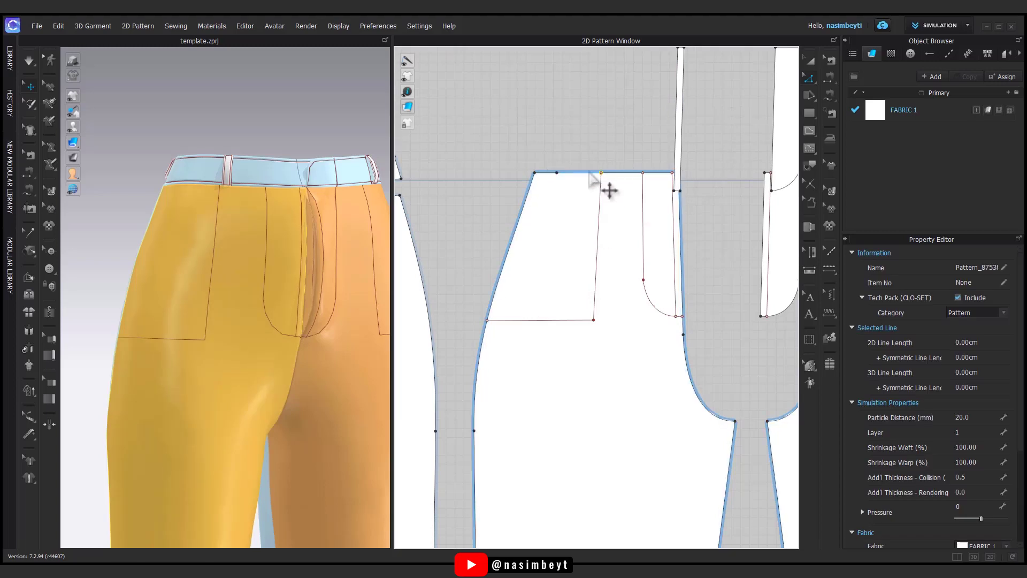
key("Escape")
left_click(804, 78)
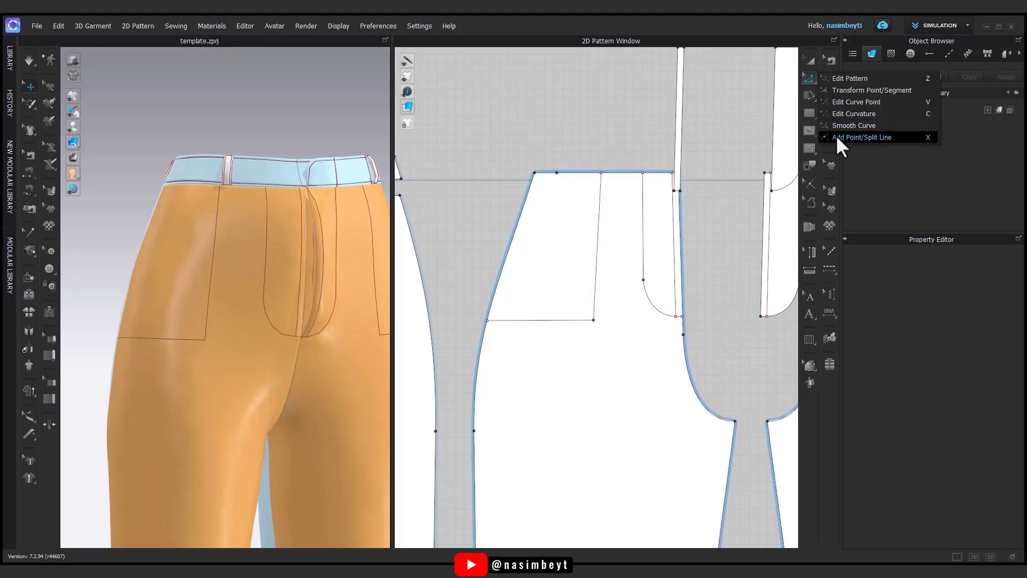
left_click(836, 135)
right_click(586, 175)
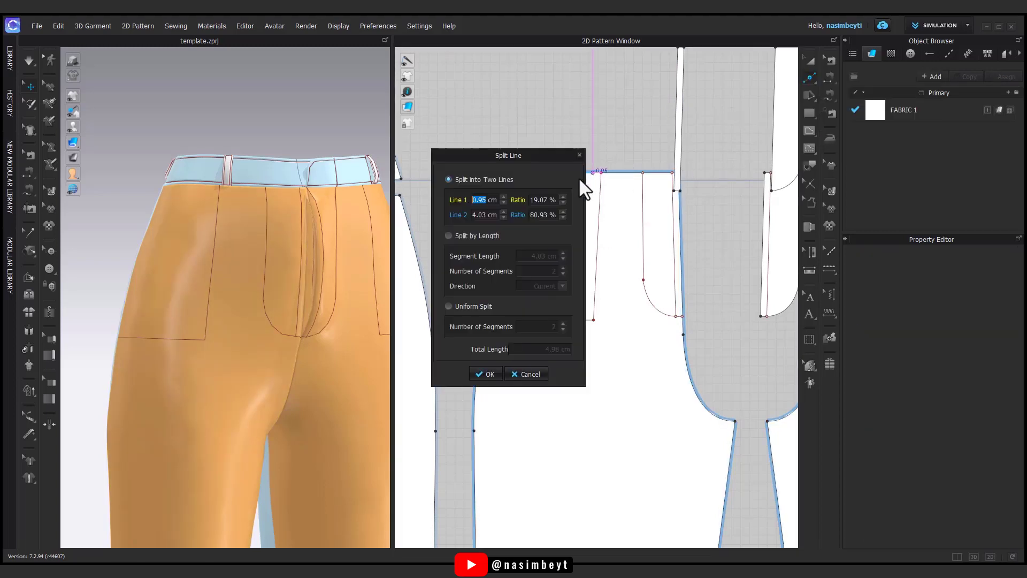
left_click(525, 200)
left_click(486, 374)
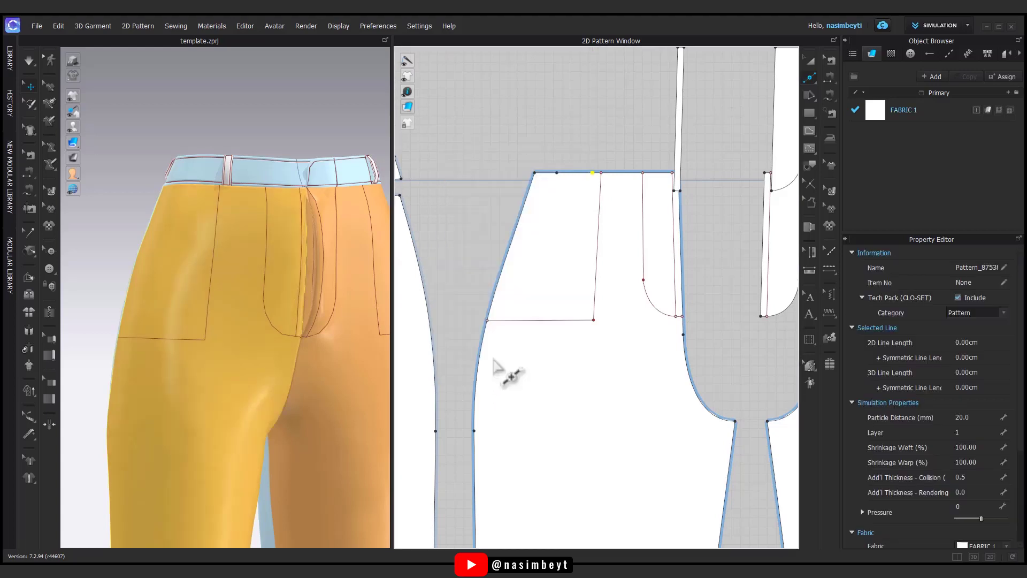
right_click(513, 237)
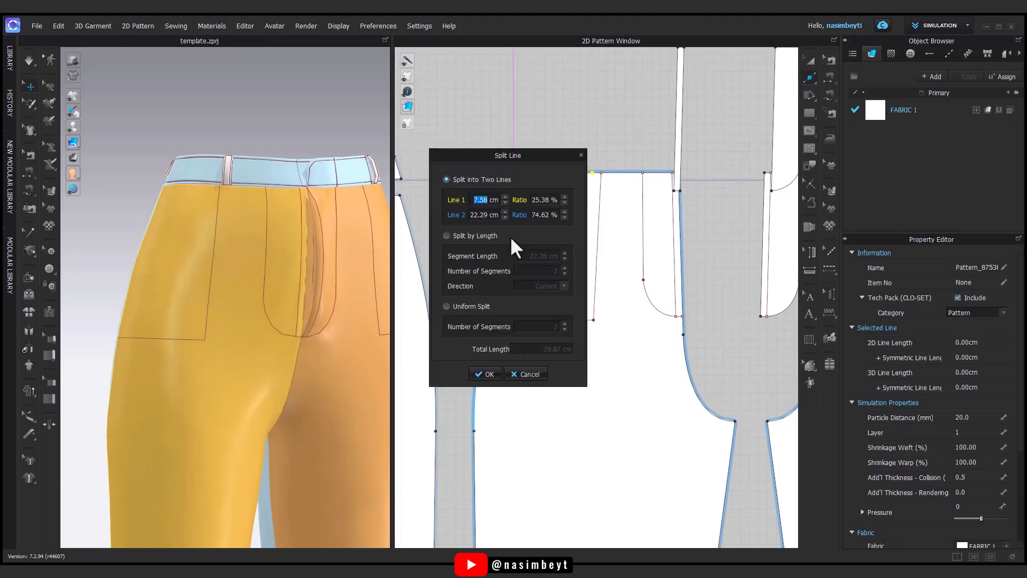
left_click(487, 375)
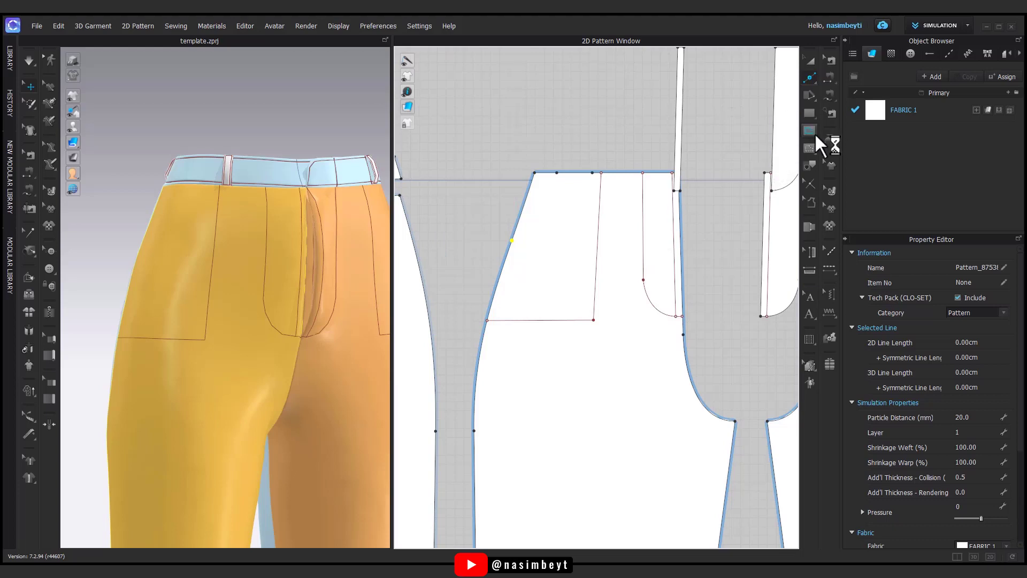
Draw an internal pocket line from the waistband point through a corner to the side seam point.
left_click(815, 133)
left_click(860, 132)
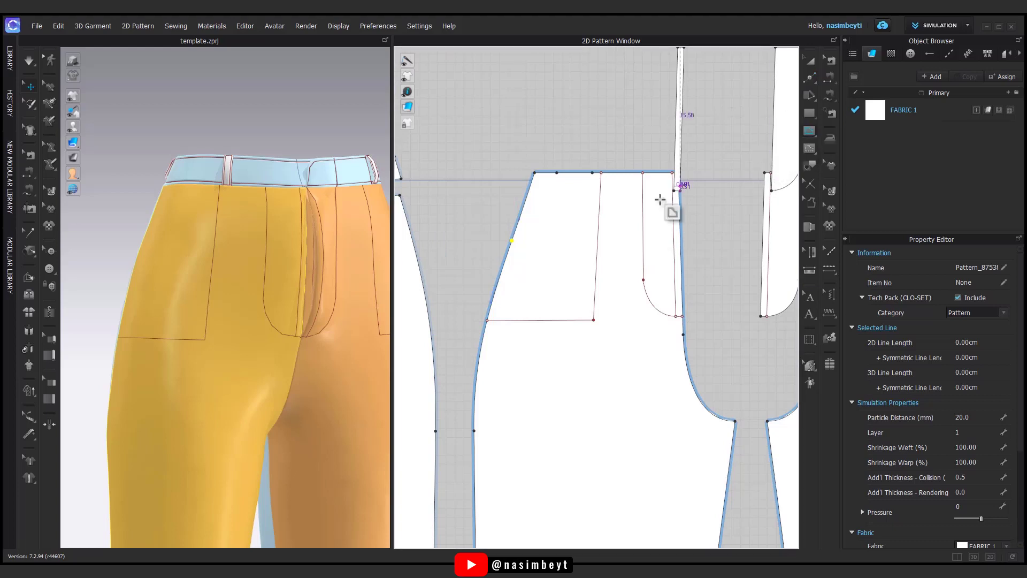
left_click(592, 172)
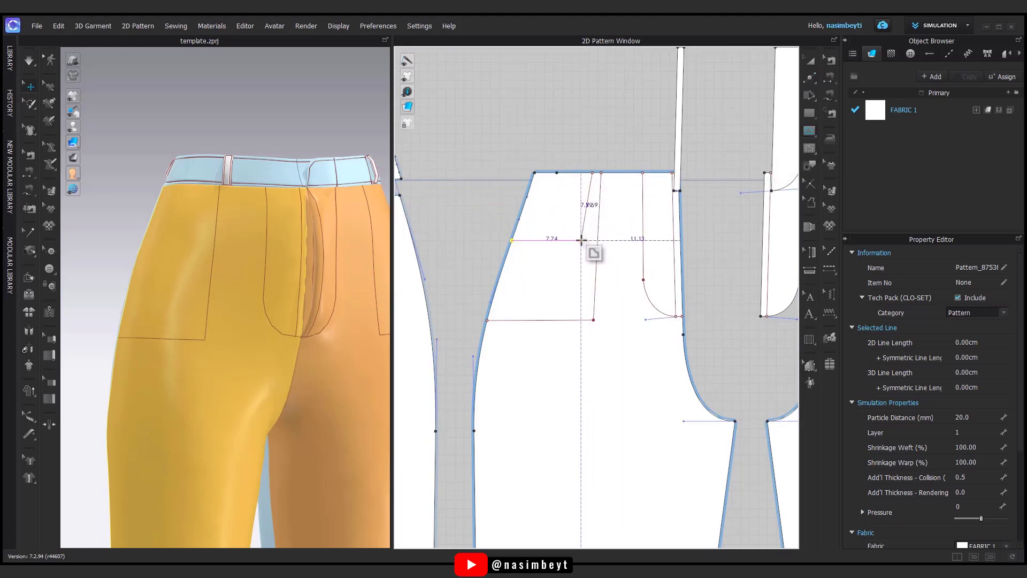
left_click(581, 240)
double_click(512, 241)
Round the pocket line's corner into a smooth curve.
left_click(811, 81)
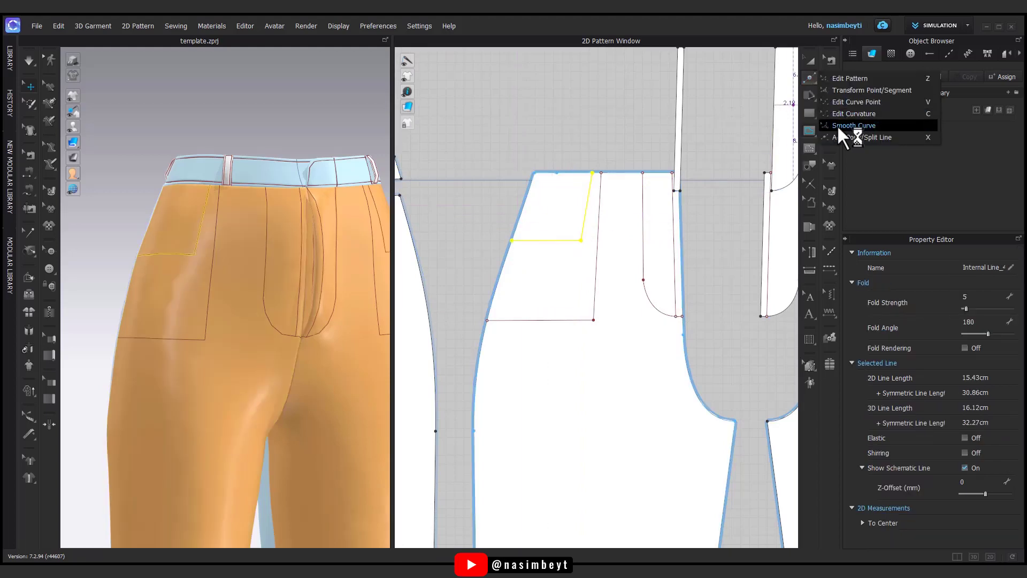
left_click(838, 128)
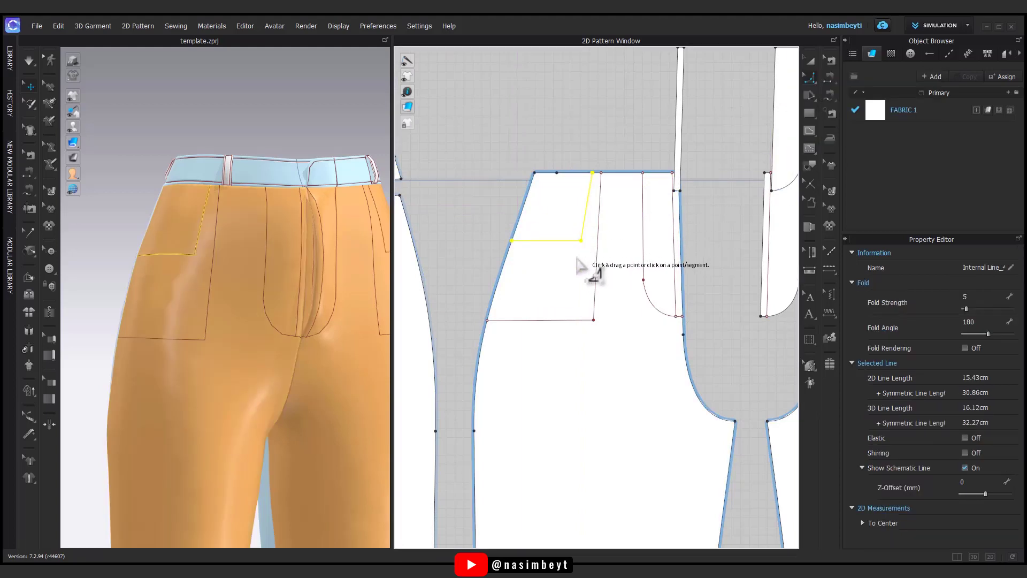
left_click_drag(581, 241, 563, 219)
mouse_move(356, 202)
right_mouse_down()
mouse_move(287, 344)
mouse_move(267, 348)
right_mouse_up()
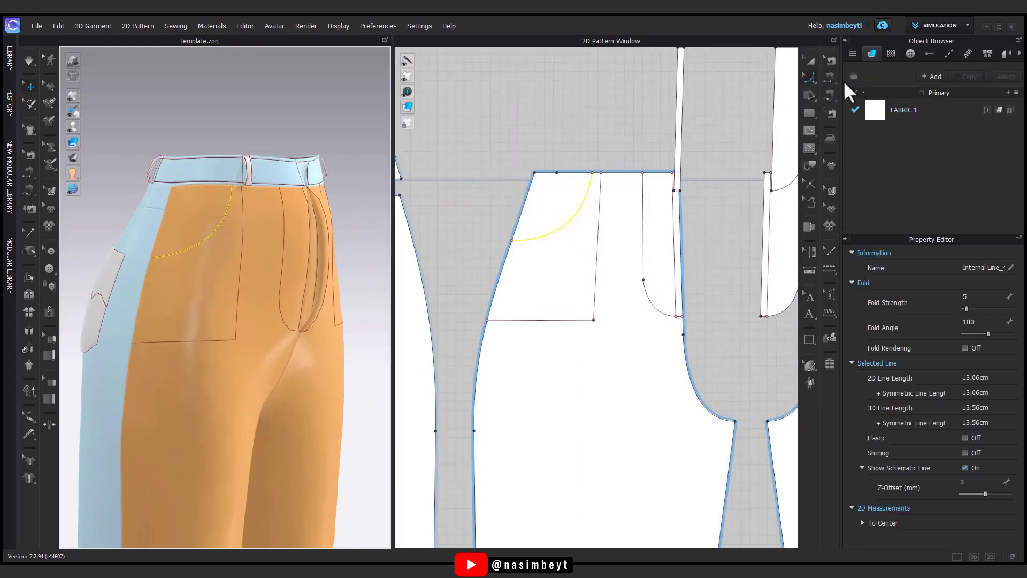
Reshape the pocket curve by adjusting its curve point handles.
left_click(811, 80)
left_click(848, 81)
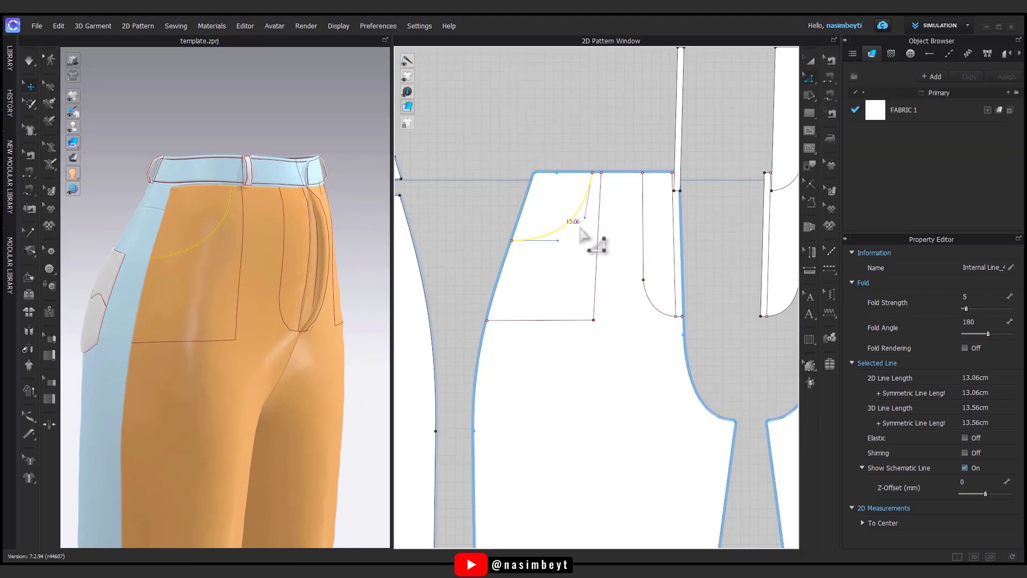
left_click(605, 245)
right_click_drag(300, 300, 172, 321)
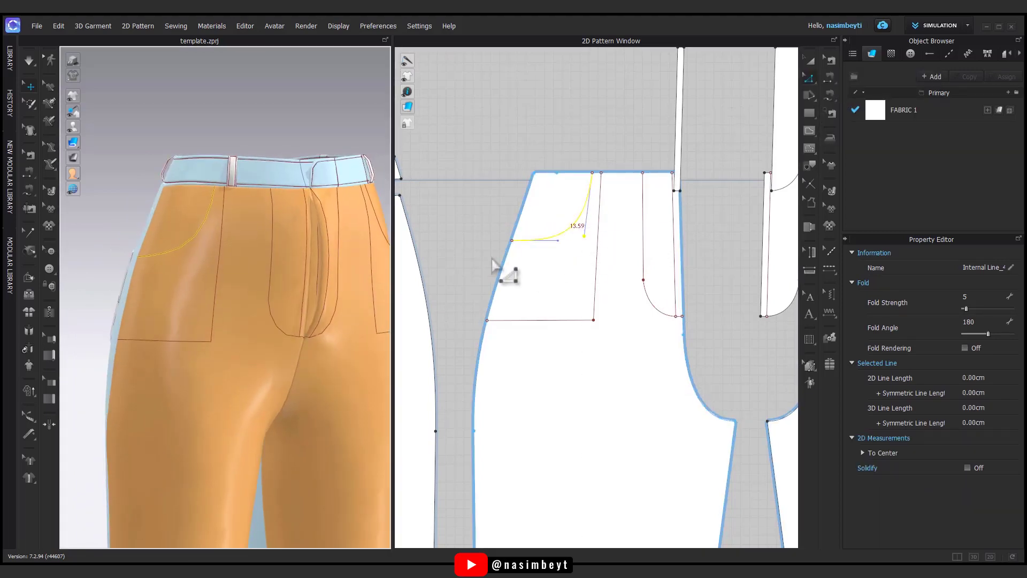
scroll(616, 257, "up", 3)
scroll(615, 262, "up", 2)
left_click_drag(687, 229, 684, 241)
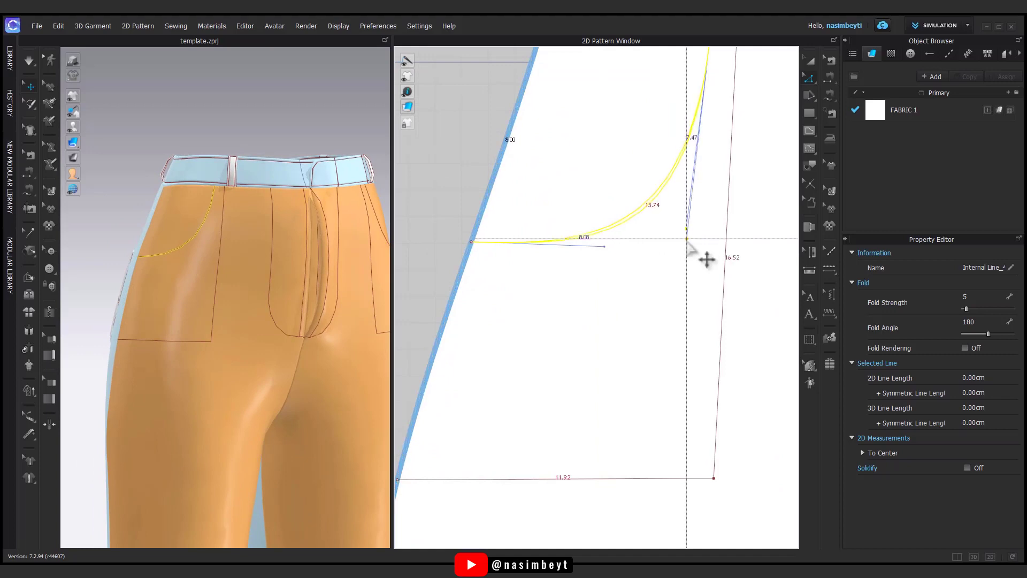
right_click_drag(275, 339, 287, 328)
Move the pocket curve's side end up the side seam into its final position.
key("Escape")
scroll(547, 353, "down", 2)
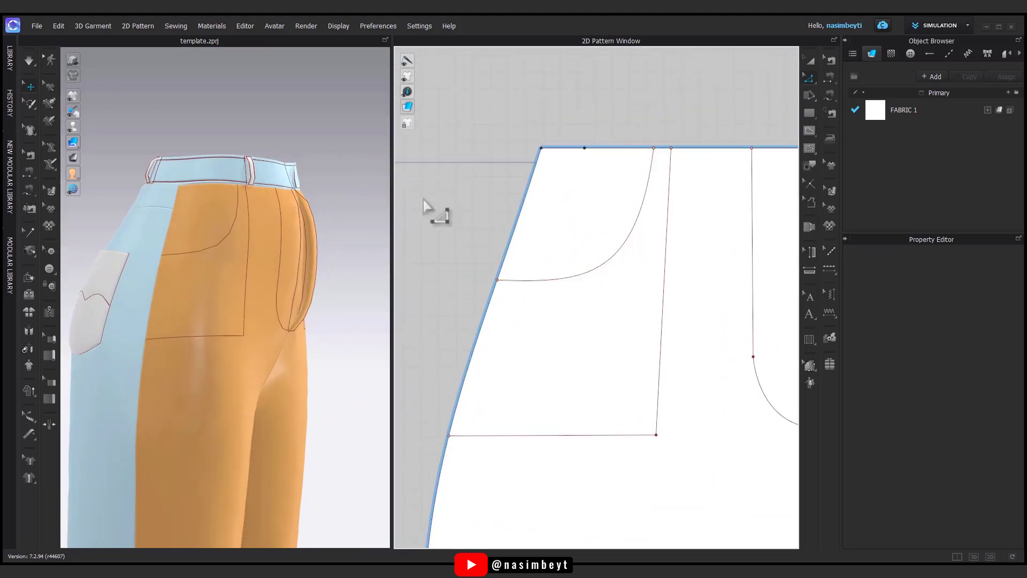
left_click_drag(498, 280, 507, 259)
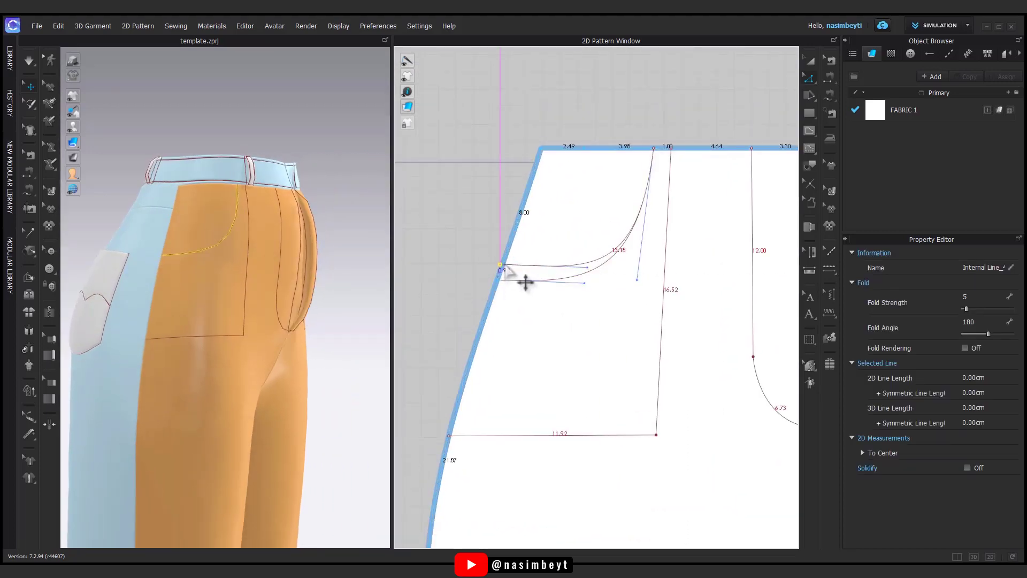
right_click_drag(288, 267, 229, 263)
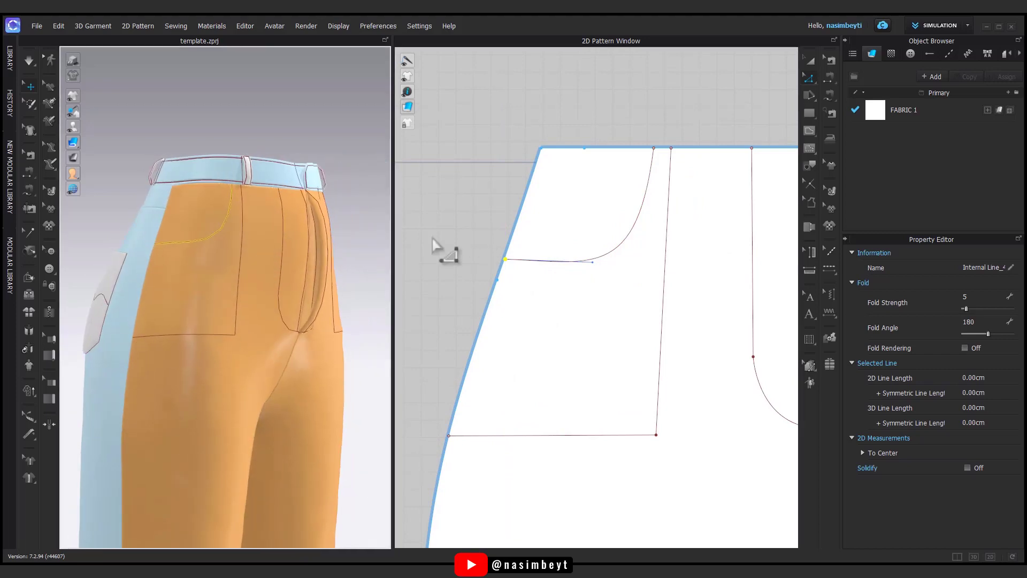
scroll(508, 265, "up", 2)
scroll(615, 264, "down", 4)
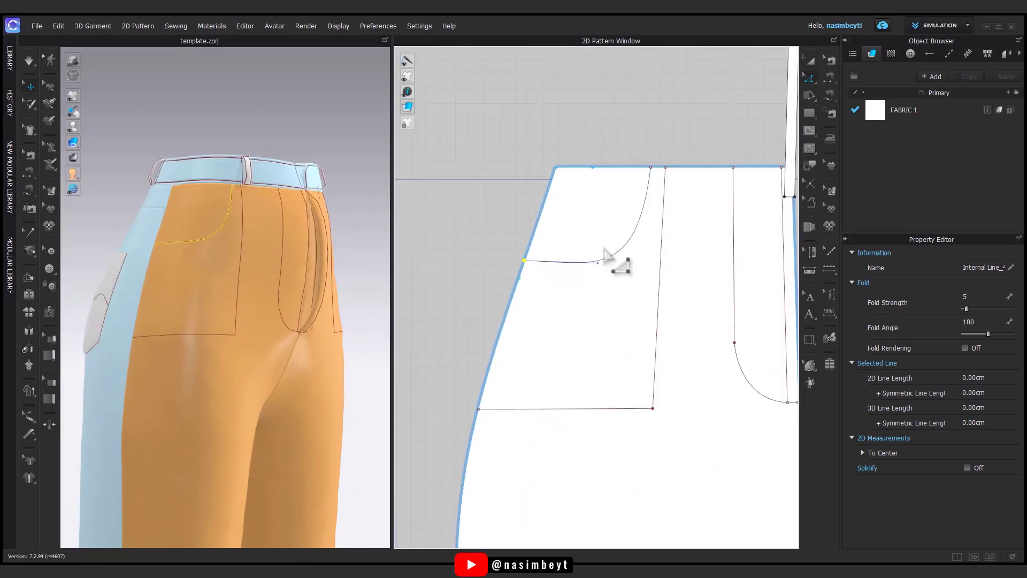
key("Escape")
key("a")
scroll(624, 179, "down", 2)
middle_click_drag(623, 179, 640, 178)
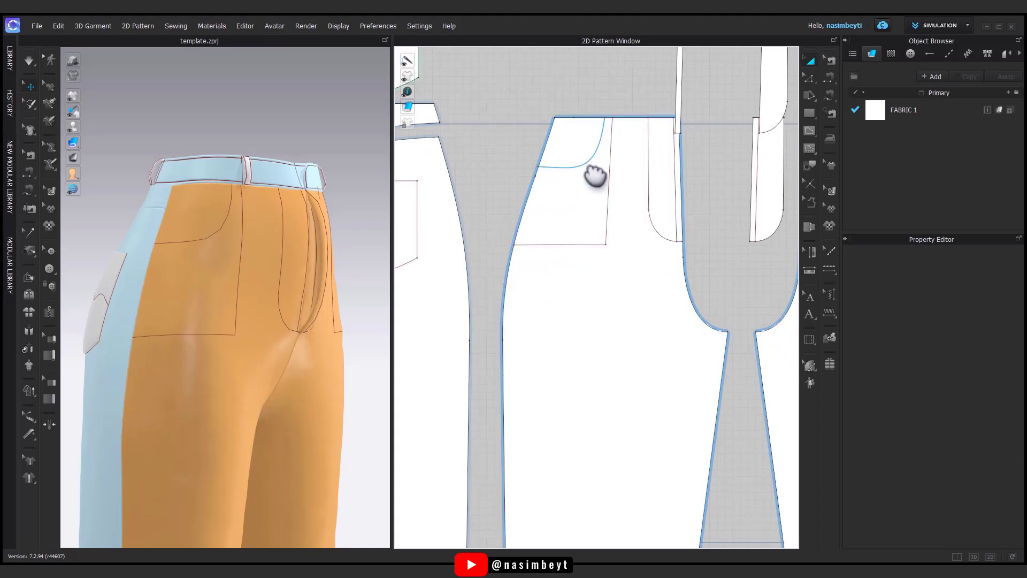
Trace a polygon pocket piece over the front panel and align its lower-left corner to the side outline.
left_click(810, 129)
left_click(809, 109)
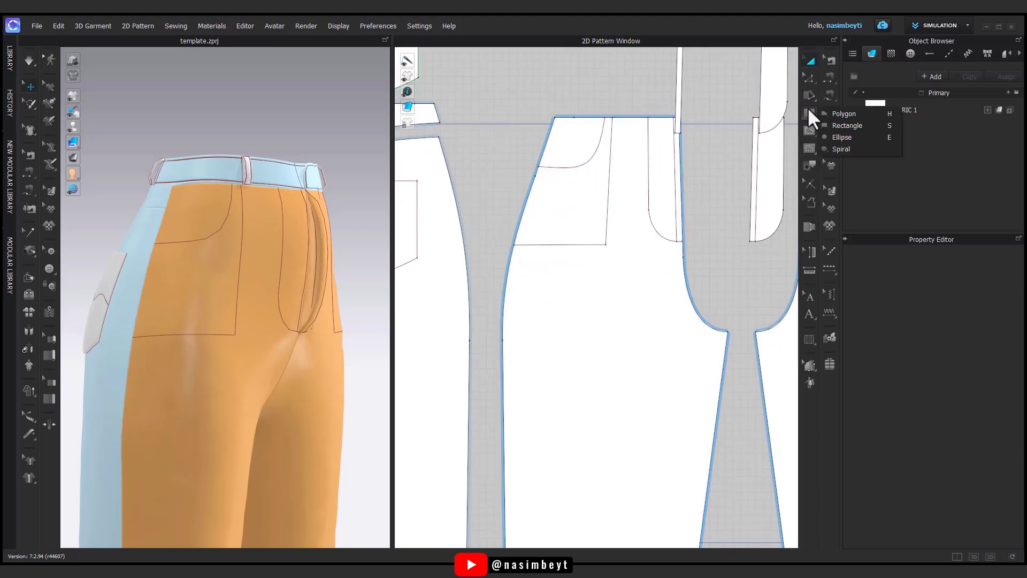
left_click(835, 110)
scroll(577, 133, "up", 3)
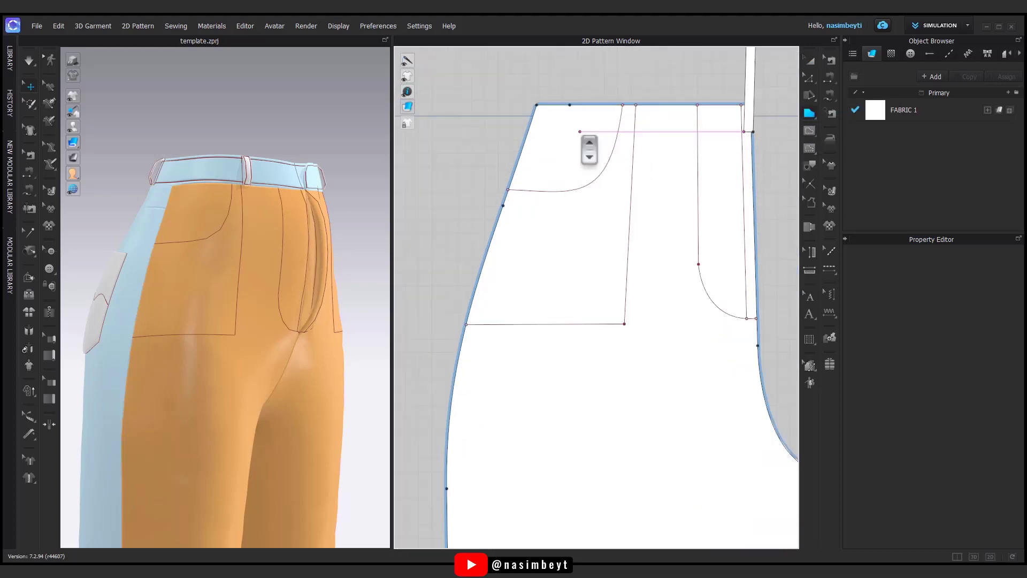
left_click(641, 115)
left_click(472, 335)
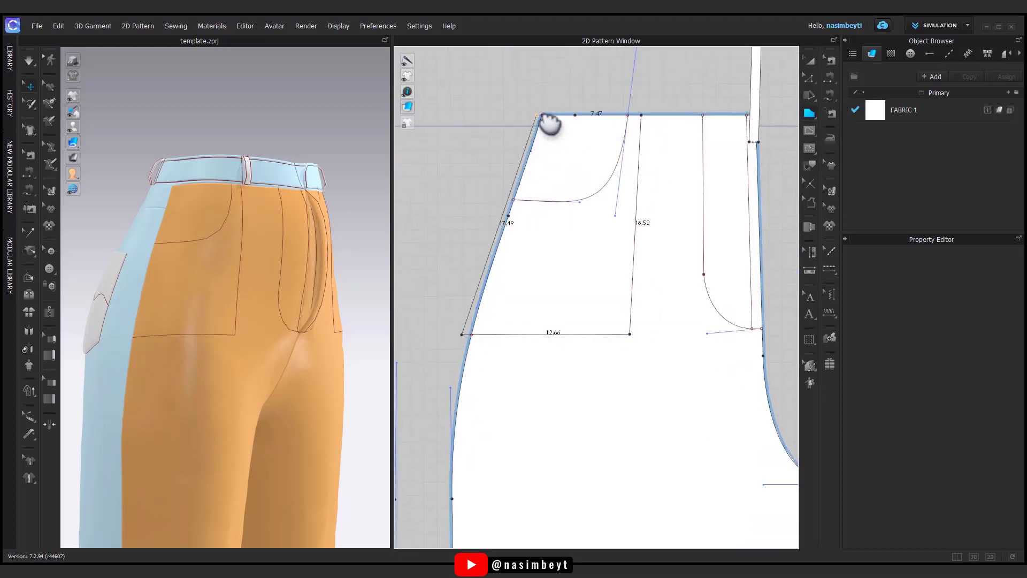
left_click(542, 114)
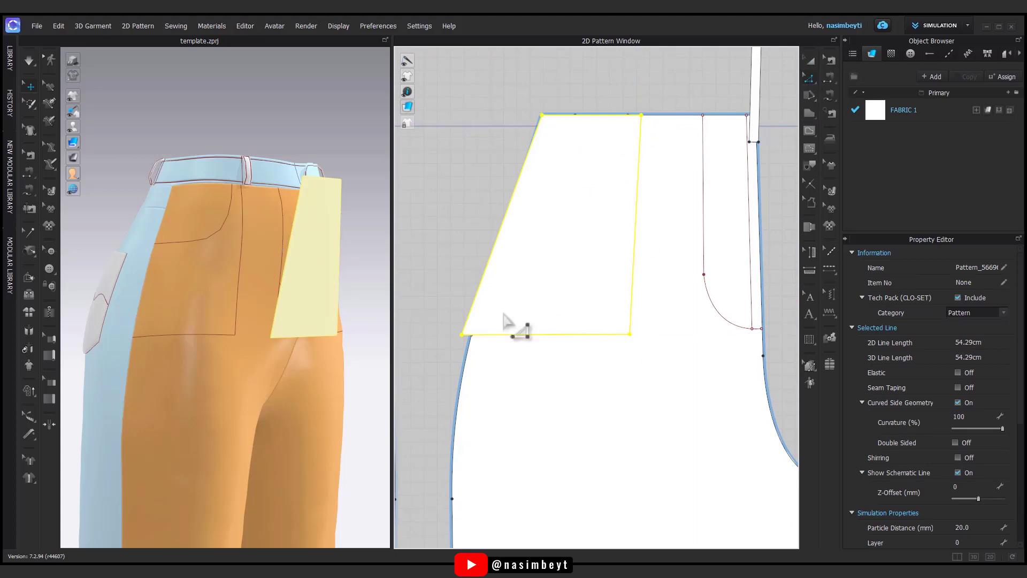
left_click(461, 335)
left_click_drag(463, 335, 472, 335)
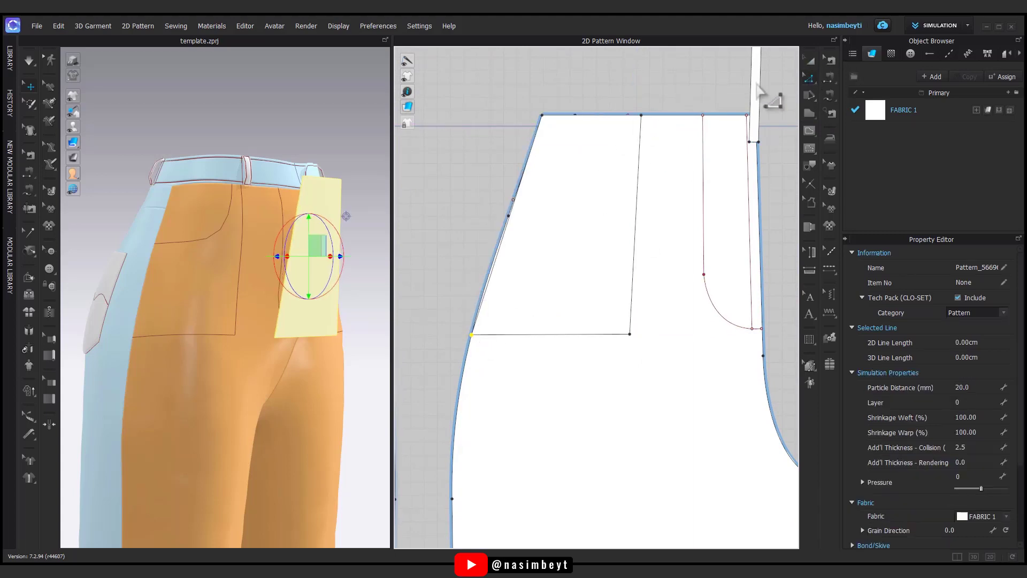
Move the new pocket piece off the front trouser panel.
left_click(811, 79)
left_click(849, 124)
left_click(810, 75)
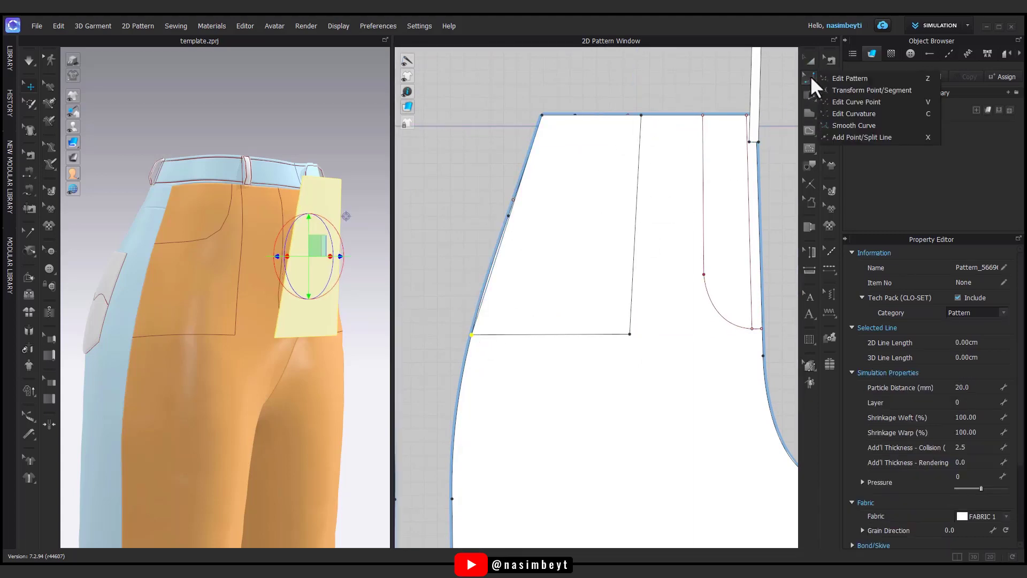
left_click(841, 101)
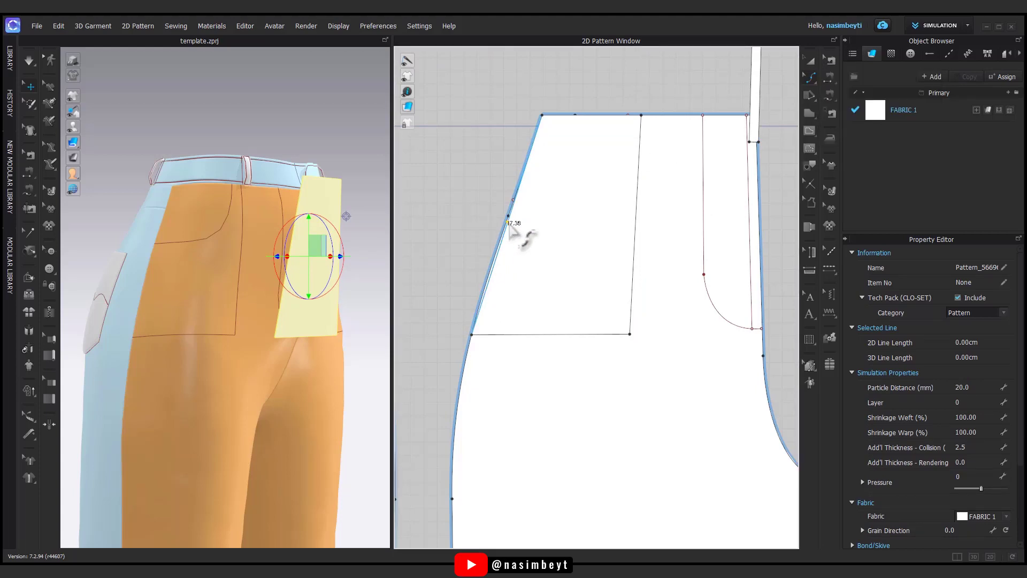
left_click(811, 60)
left_click(589, 179)
left_click_drag(592, 178, 579, 242)
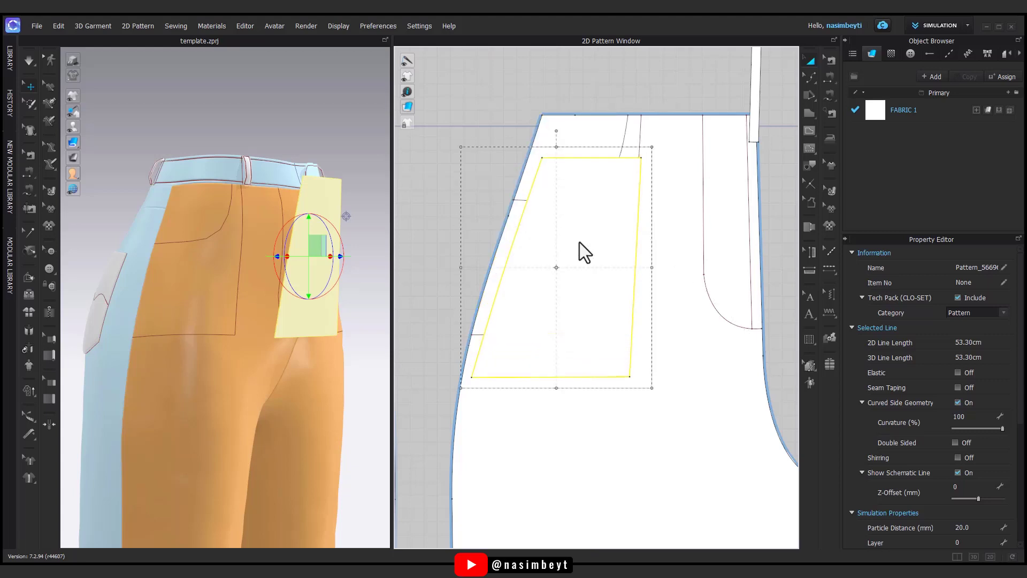
scroll(596, 269, "down", 2)
middle_click_drag(597, 269, 642, 372)
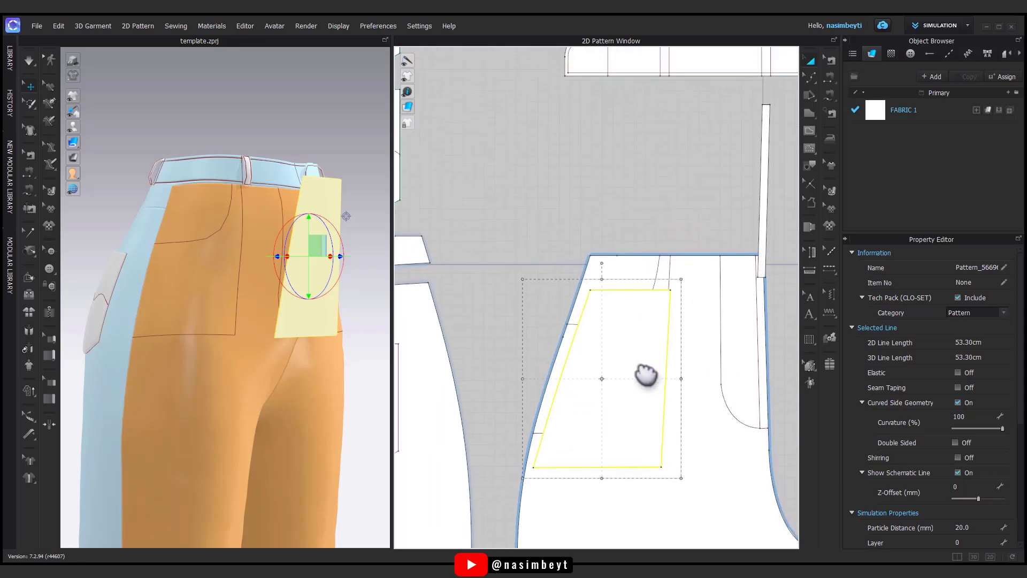
mouse_move(642, 372)
left_mouse_down()
mouse_move(663, 166)
mouse_move(644, 257)
left_mouse_up()
Copy the curved pocket line from the front panel onto the pocket piece.
left_click(637, 385)
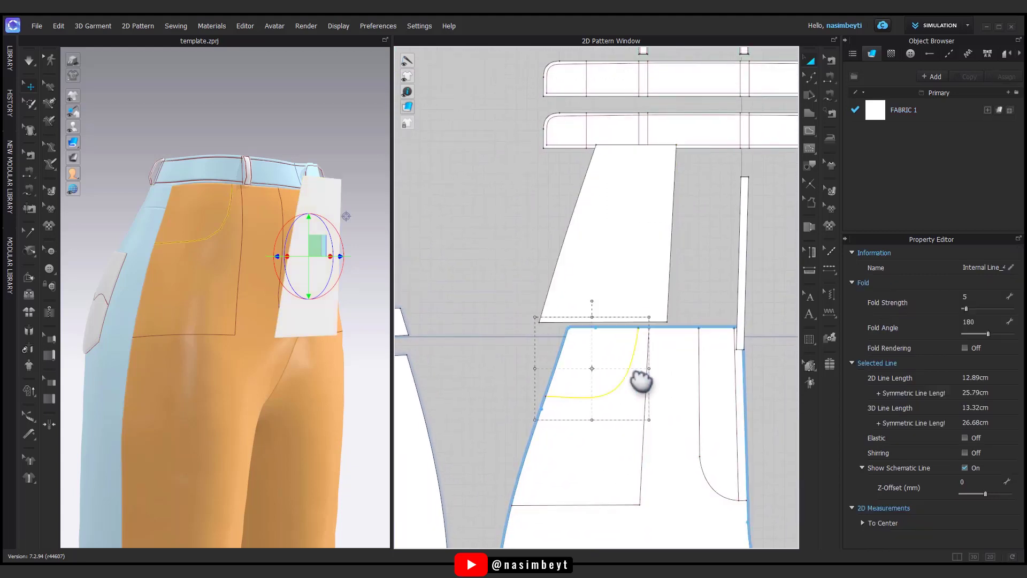
scroll(650, 225, "up", 3)
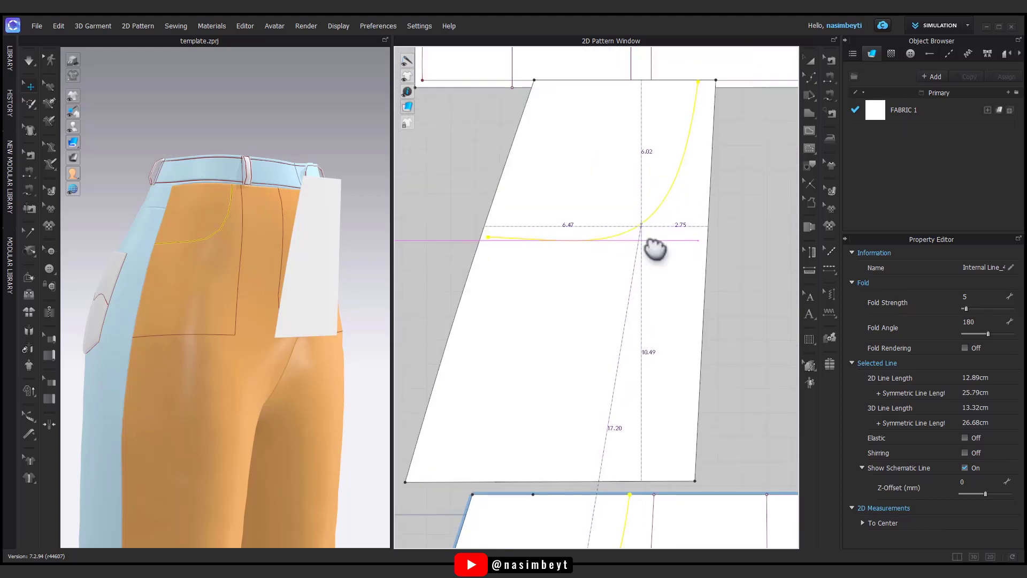
scroll(656, 268, "up", 2)
left_click(649, 343)
scroll(647, 343, "down", 2)
Split the pocket piece's top edge at 1.00 cm.
left_click(493, 356)
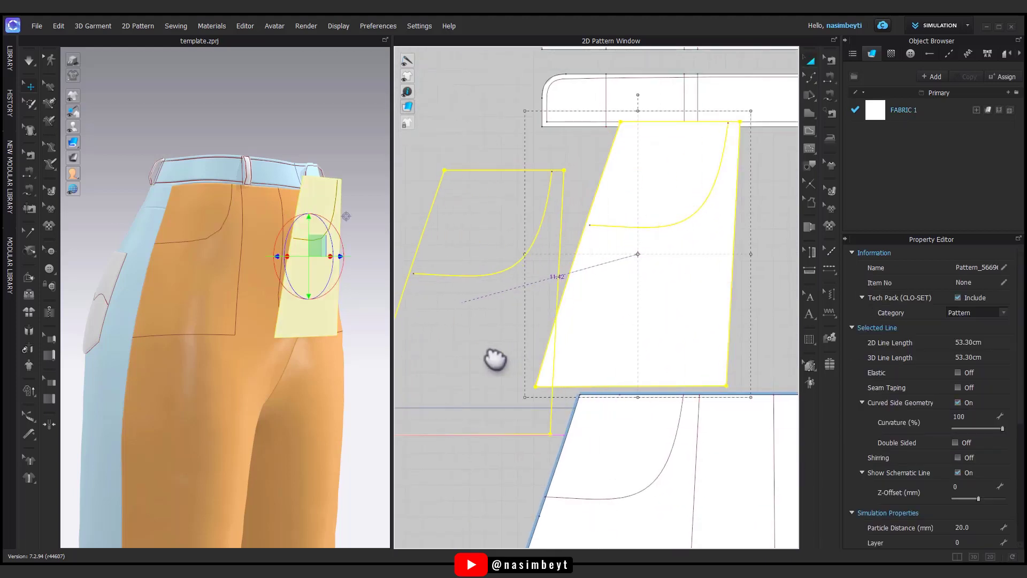
left_click(810, 77)
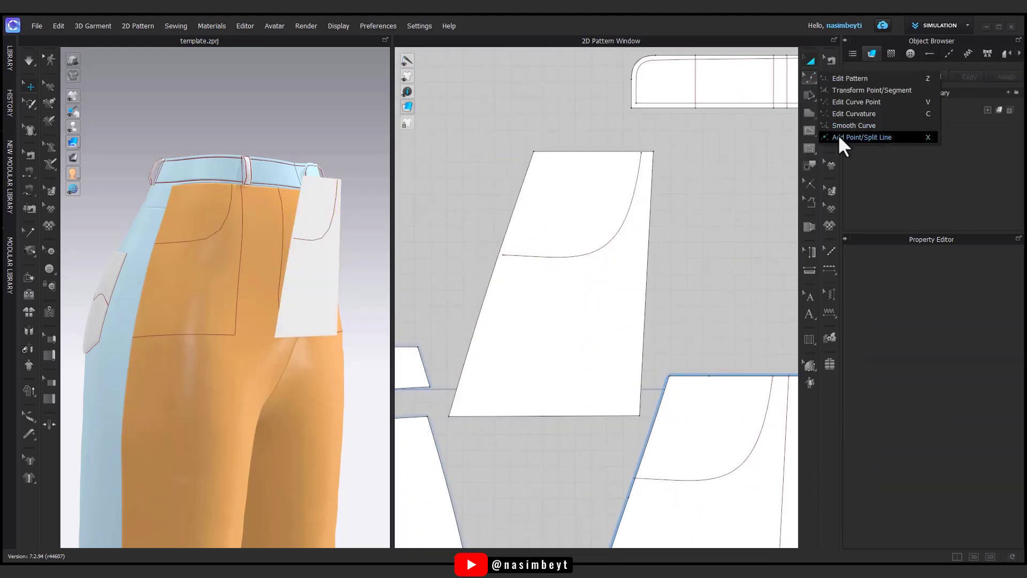
left_click(839, 137)
left_click(647, 152)
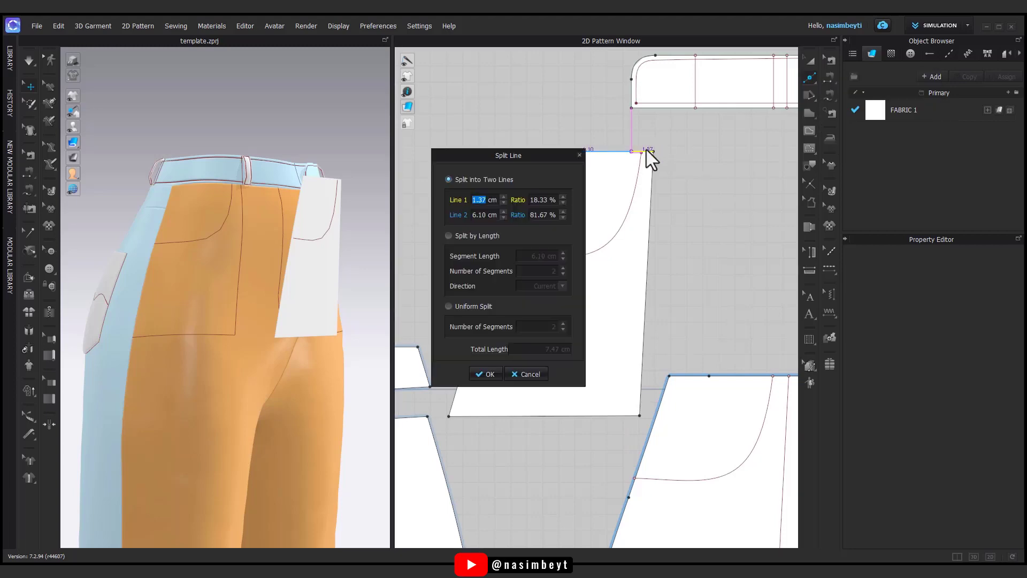
left_click(484, 374)
left_click(811, 60)
scroll(653, 160, "up", 3)
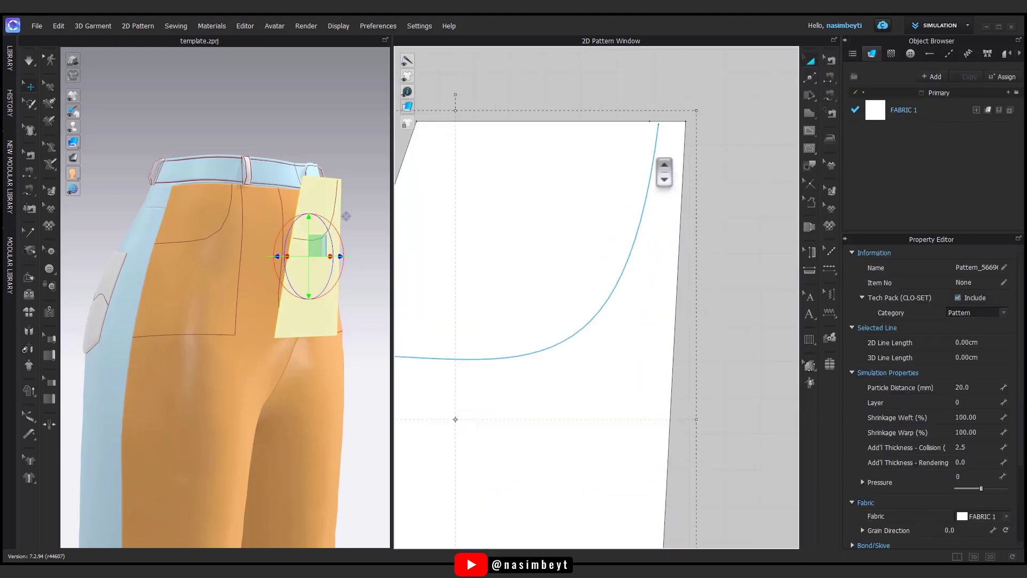
left_click(626, 246)
scroll(657, 161, "up", 3)
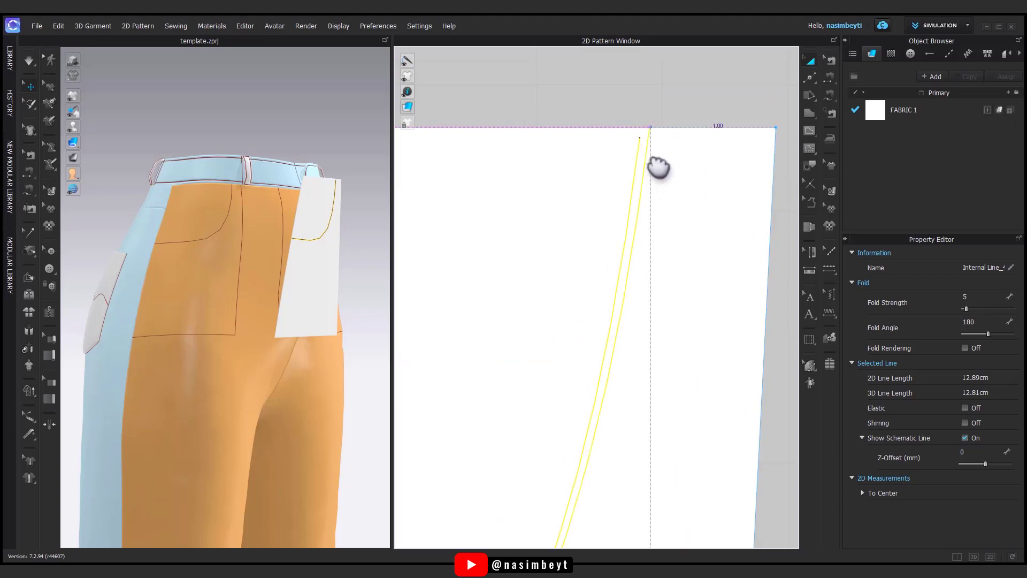
scroll(660, 167, "down", 4)
scroll(446, 331, "up", 4)
scroll(446, 331, "down", 4)
scroll(604, 195, "down", 2)
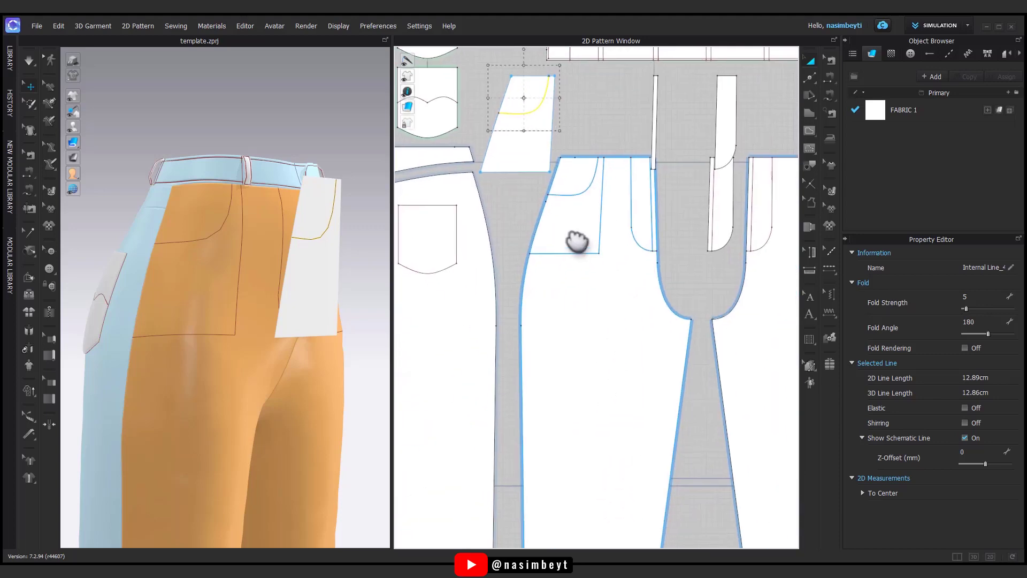
mouse_move(573, 236)
middle_mouse_down()
mouse_move(569, 171)
mouse_move(523, 268)
mouse_move(544, 291)
middle_mouse_up()
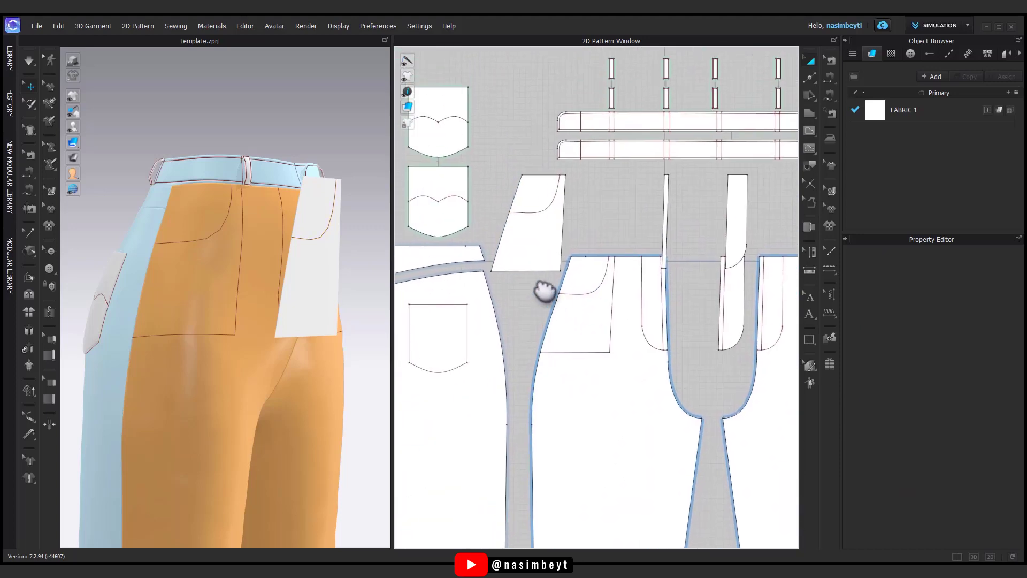
Cut & Sew the front panel along the pocket curve and delete the cut-off corner piece.
left_click(562, 296)
middle_click_drag(636, 274, 648, 236)
left_click(649, 307)
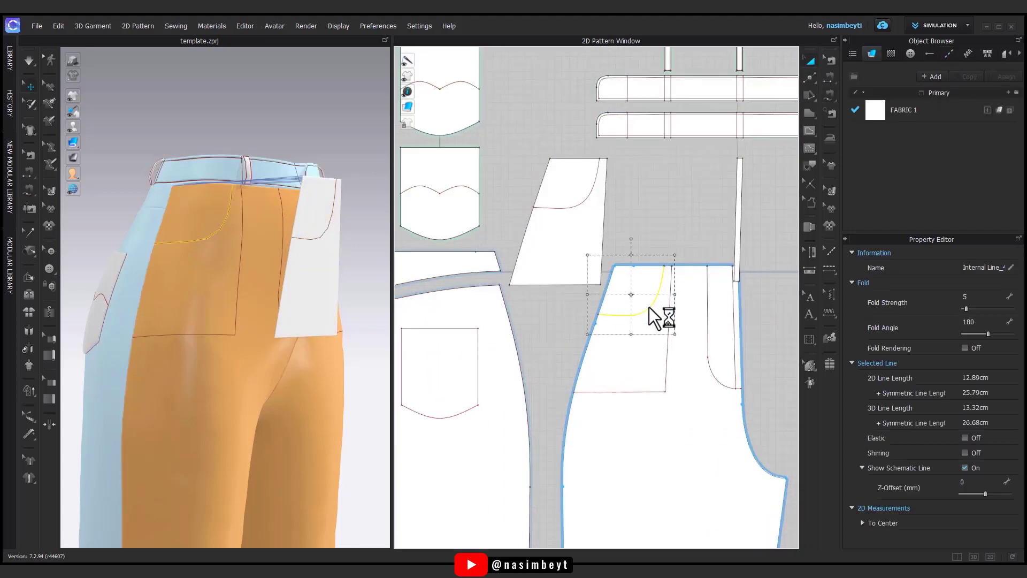
right_click(649, 306)
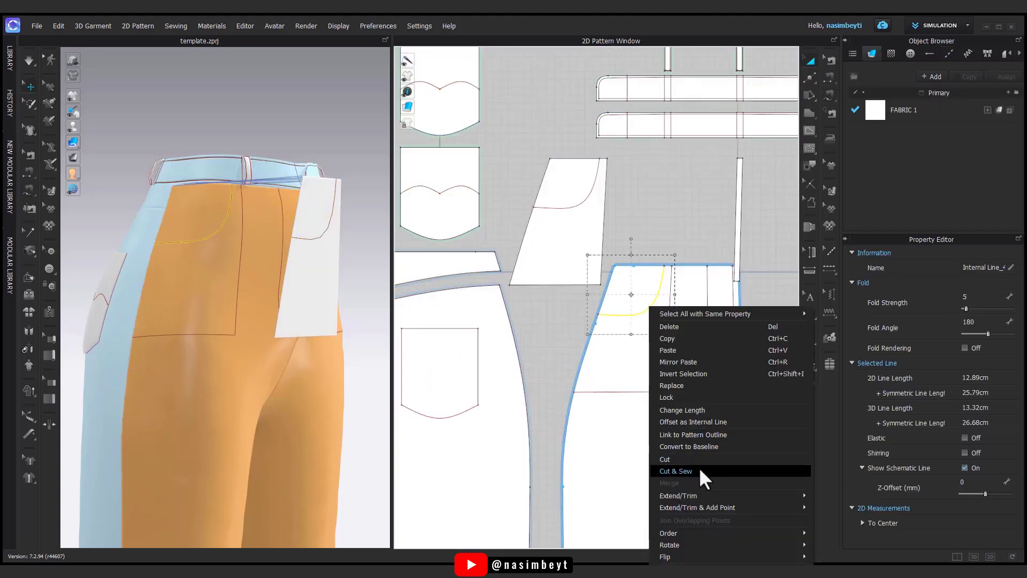
left_click(700, 471)
left_click(642, 273)
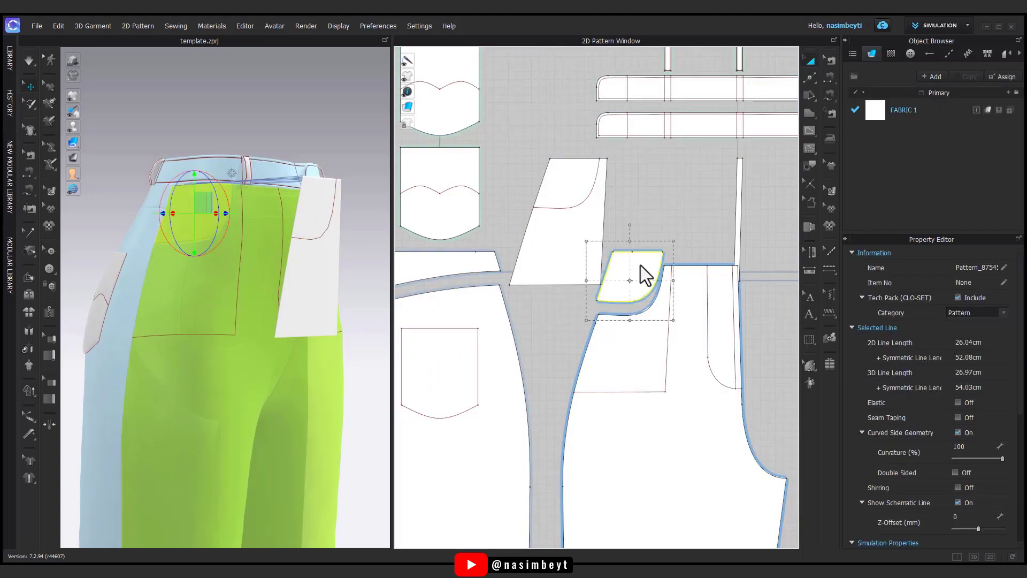
key("Delete")
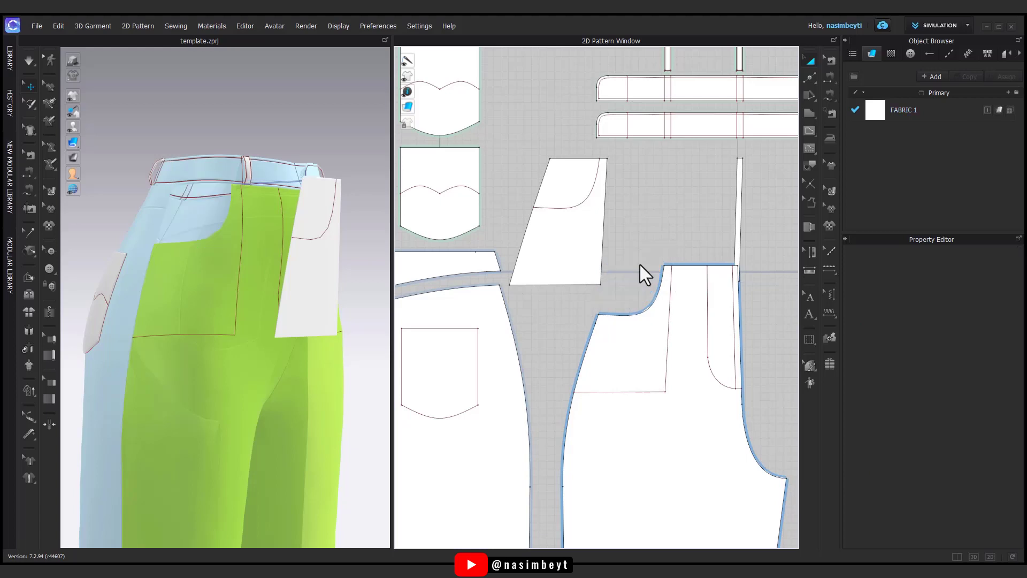
Add topstitches along the front pocket curve and adjacent edges.
left_click(831, 95)
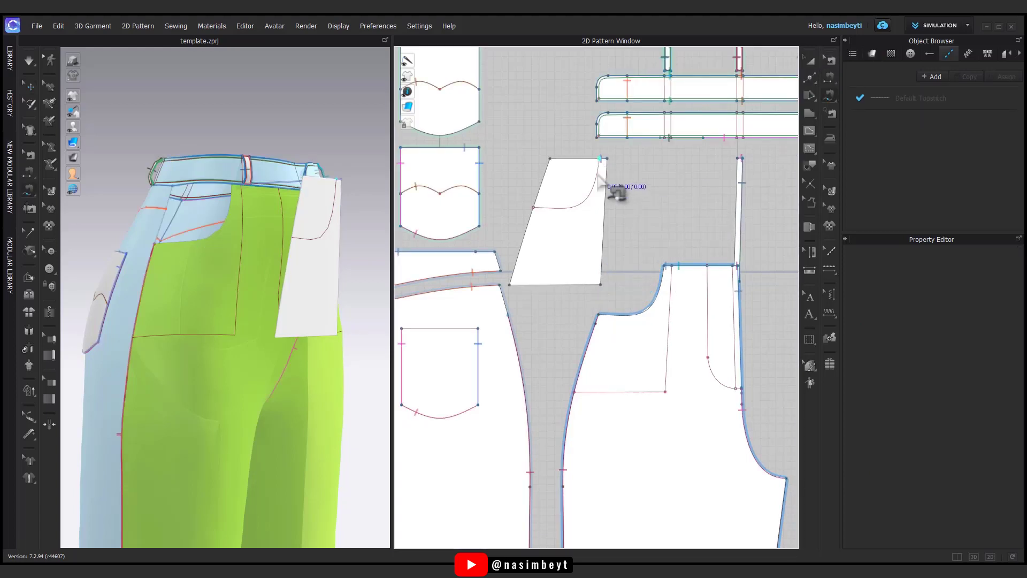
left_click(657, 292)
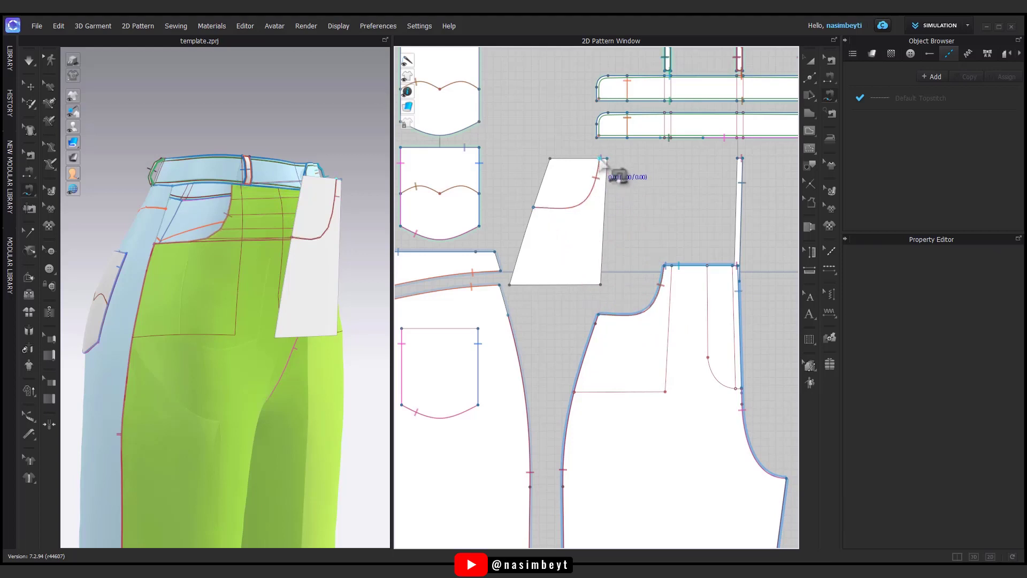
left_click(664, 262)
left_click(529, 326)
Begin a segment seam down the pocket piece's left edge.
left_click(831, 61)
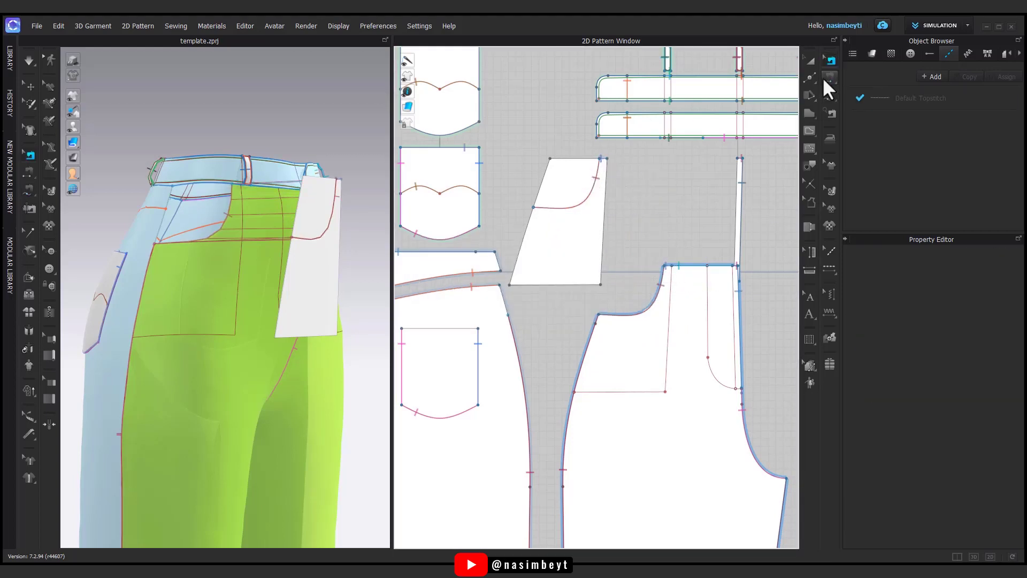
left_click(830, 96)
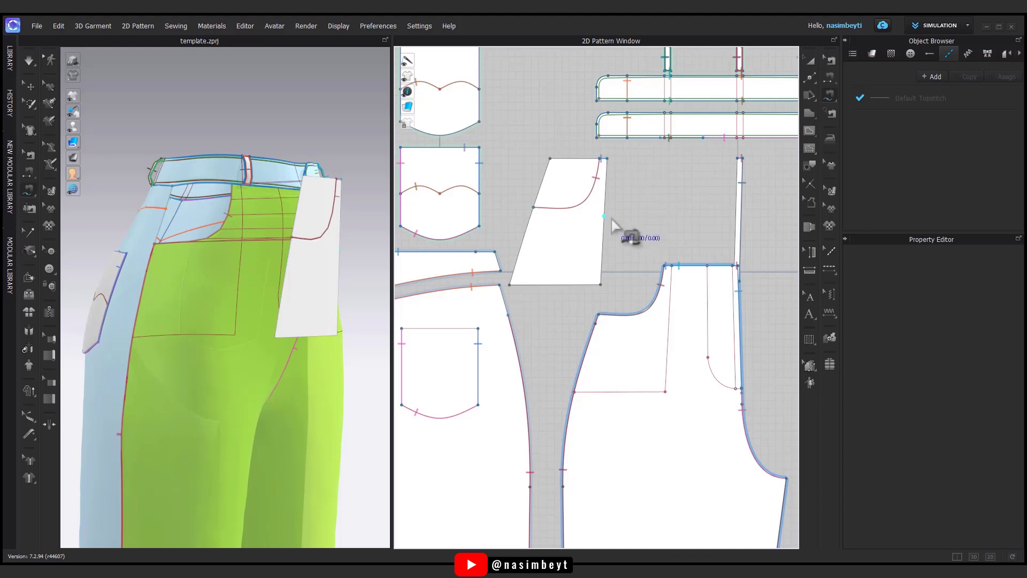
middle_click_drag(600, 214, 607, 259)
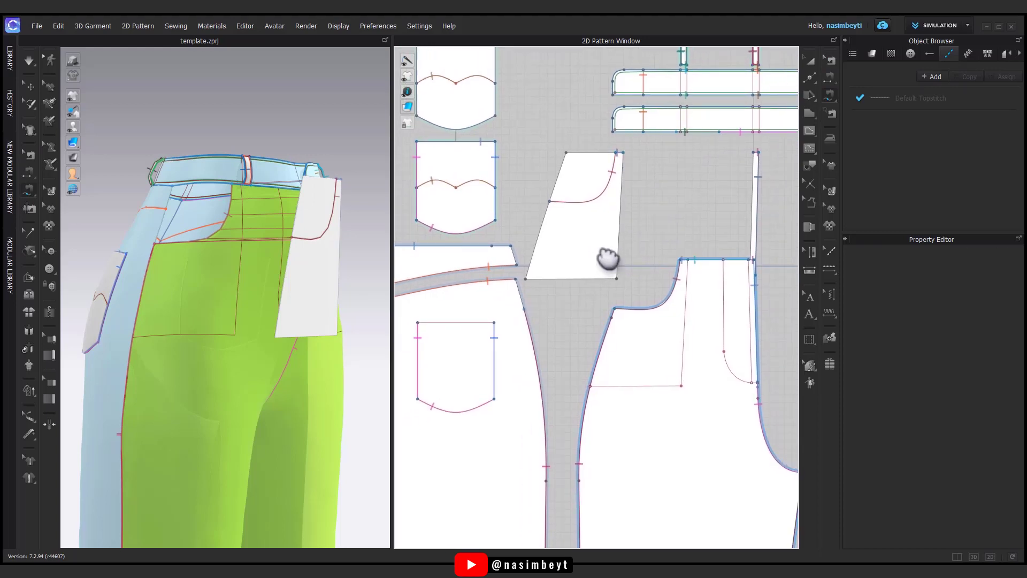
left_click(567, 153)
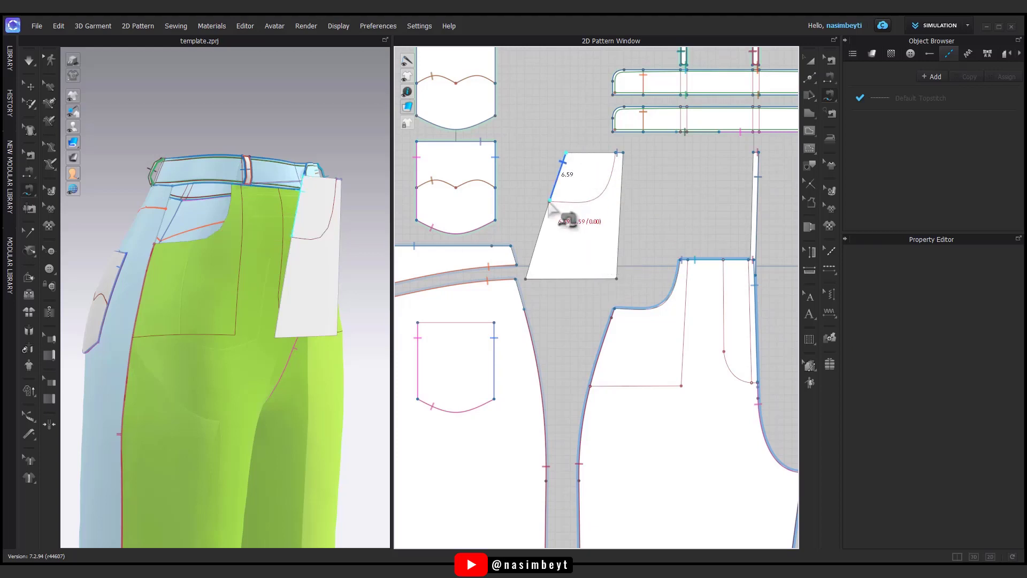
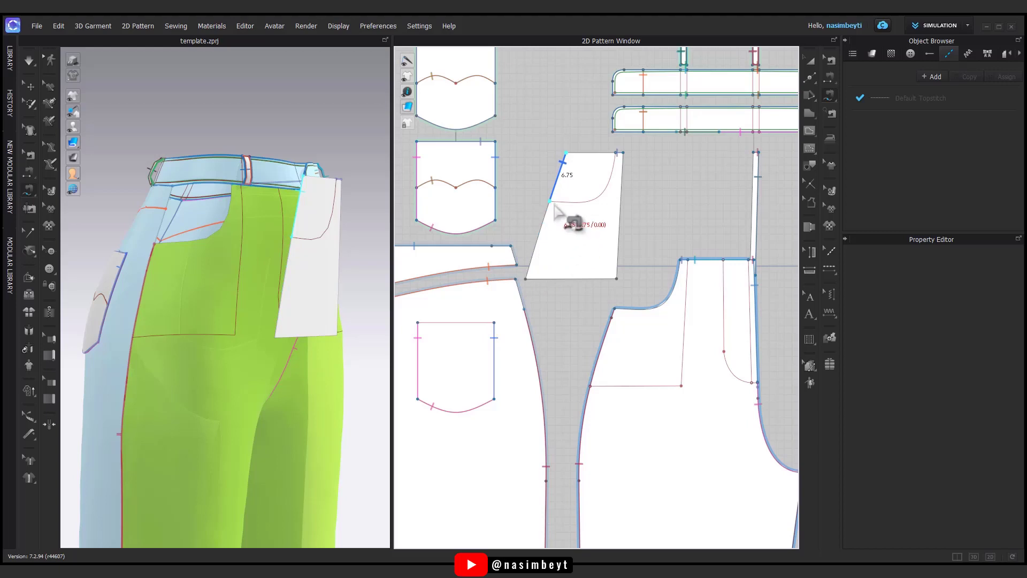
Sew the pocket facing's slanted edge to the front pants edge with 10.64 seams.
left_click(517, 253)
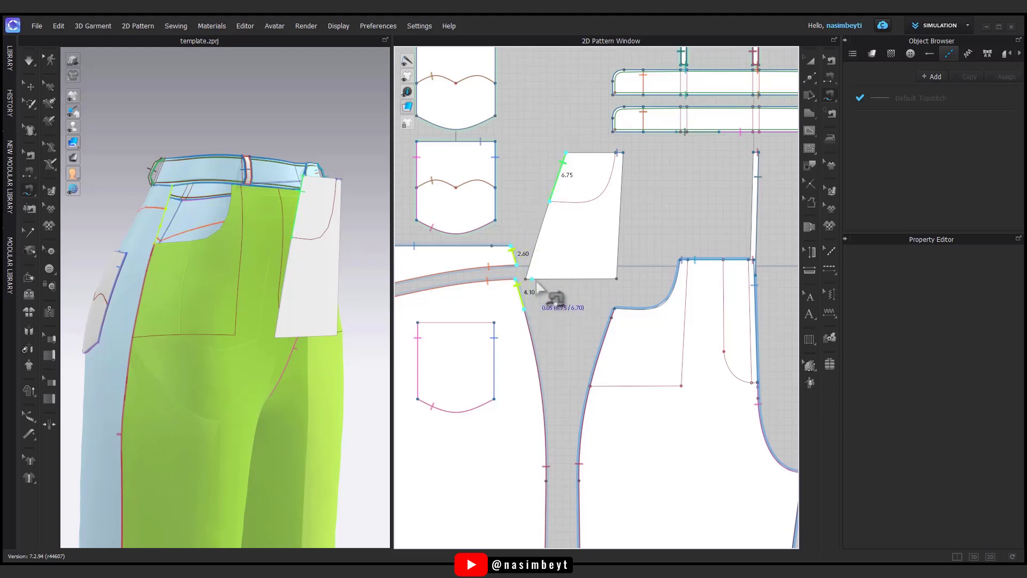
left_click(527, 308)
left_click(550, 202)
left_click(527, 279)
left_click(614, 309)
left_click(595, 367)
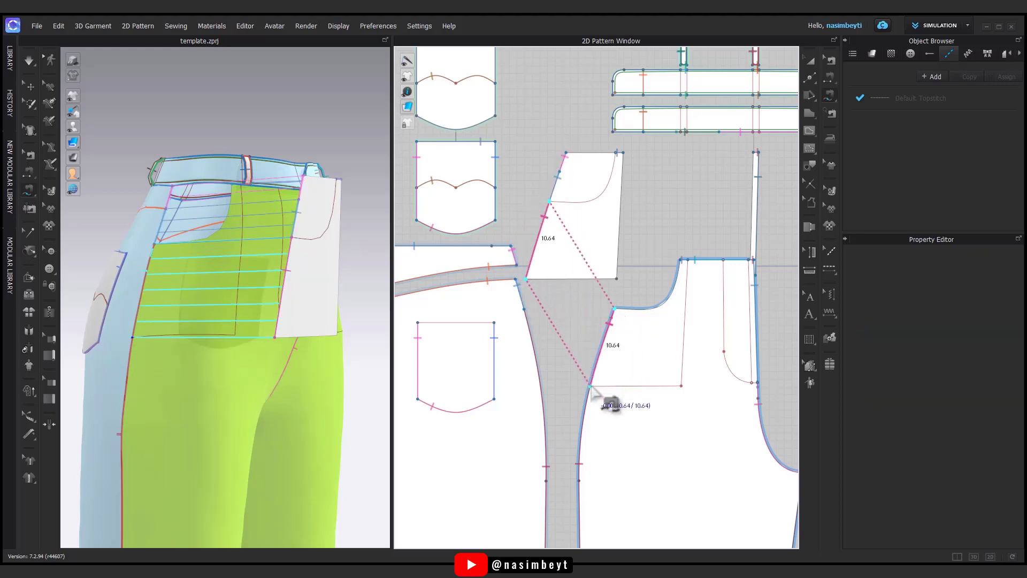
Move and rotate the pocket facing so it lies on the pants front.
left_click(810, 62)
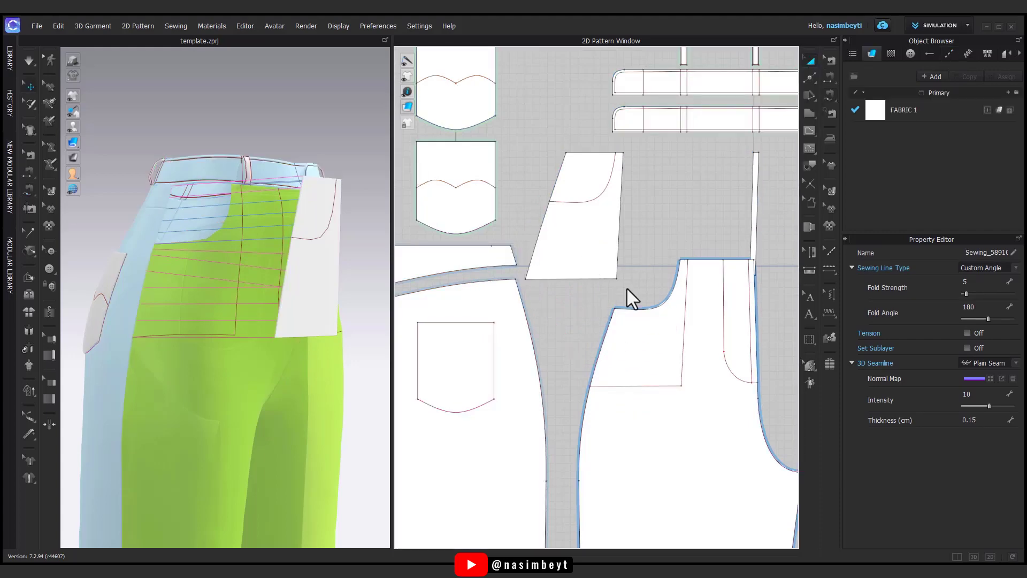
scroll(627, 288, "down", 3)
right_click_drag(224, 300, 321, 310)
left_click(340, 302)
mouse_move(366, 304)
left_mouse_down()
mouse_move(172, 310)
mouse_move(177, 289)
left_mouse_up()
mouse_move(176, 289)
right_mouse_down()
mouse_move(169, 310)
mouse_move(223, 339)
mouse_move(223, 315)
right_mouse_up()
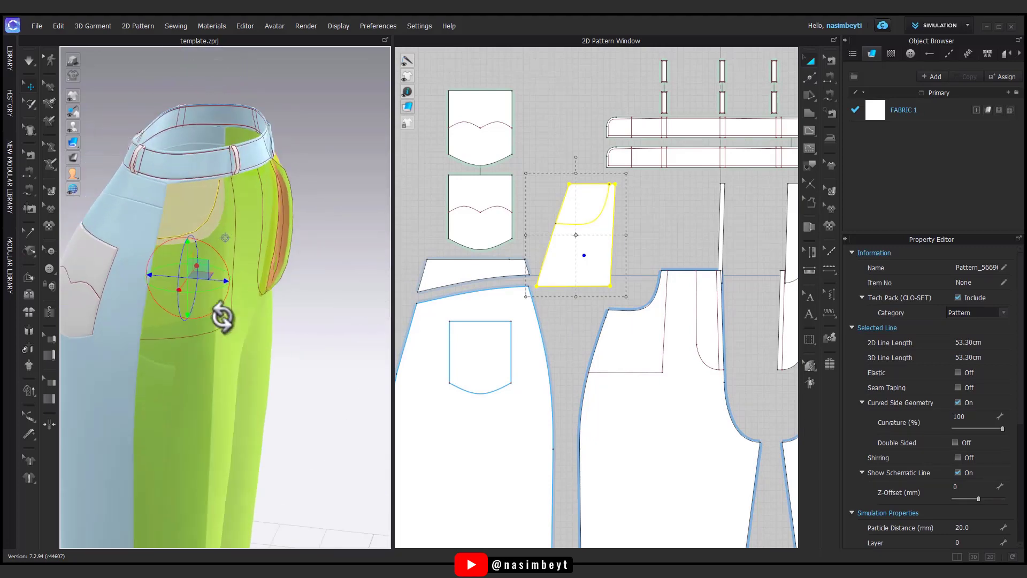
mouse_move(584, 280)
right_mouse_down()
mouse_move(604, 324)
mouse_move(595, 217)
right_mouse_up()
Copy the facing piece and paste the duplicate above the original.
right_click(603, 323)
left_click(641, 242)
left_click(558, 221)
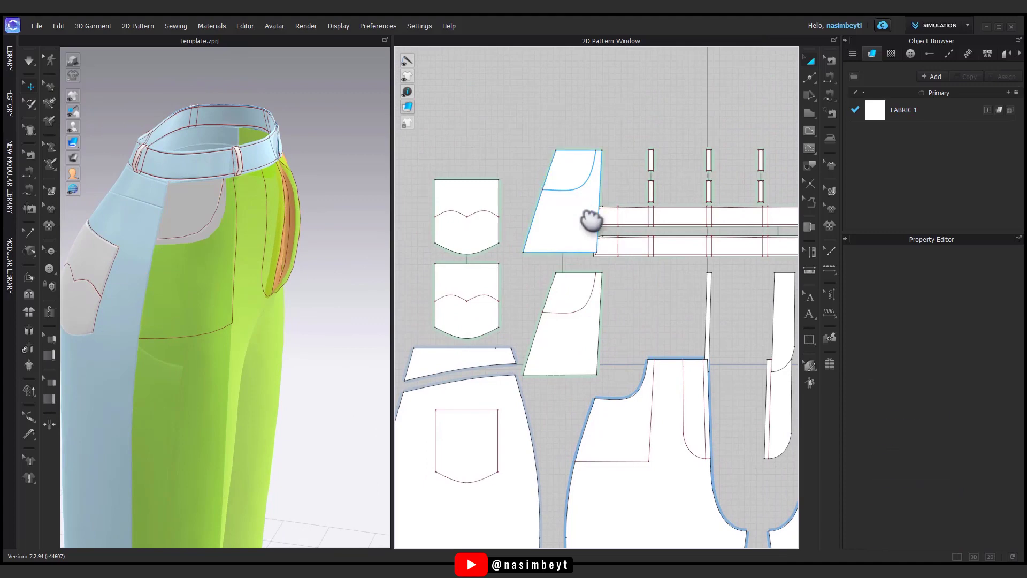
right_click(591, 219)
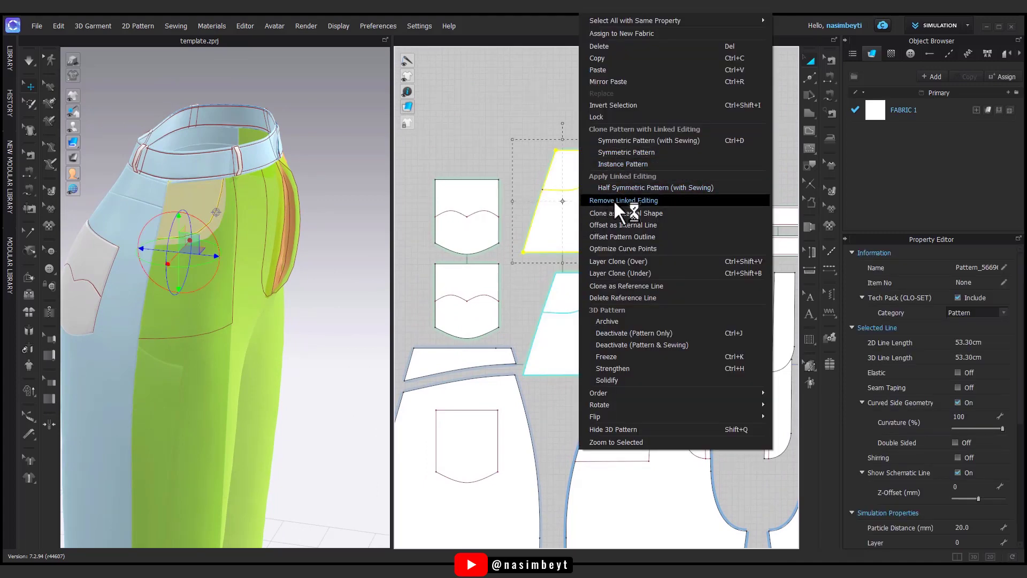
Remove linked editing from the copy and Cut & Sew it along its curved internal line.
left_click(614, 200)
left_click(577, 190)
right_click(580, 190)
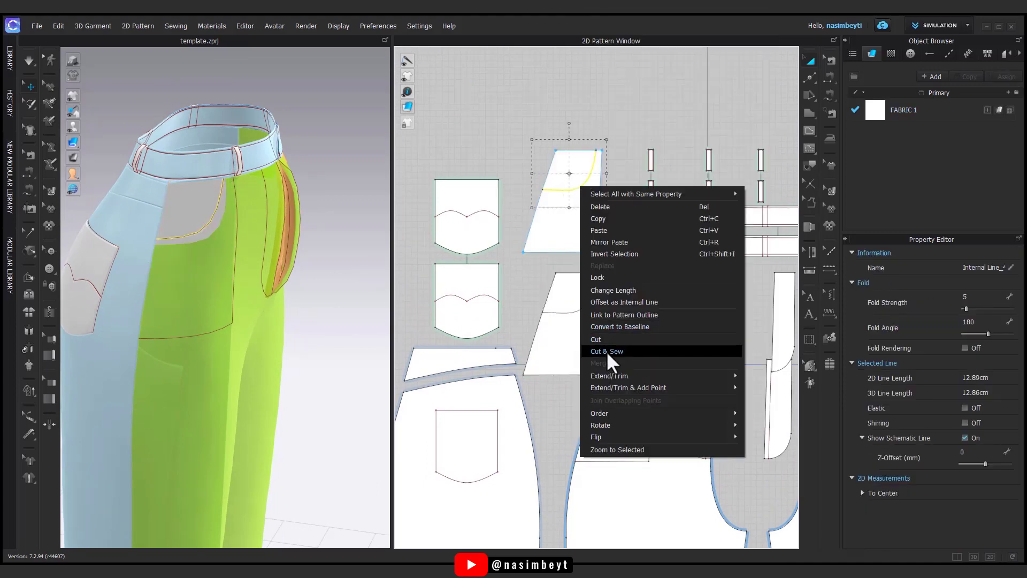
left_click(607, 351)
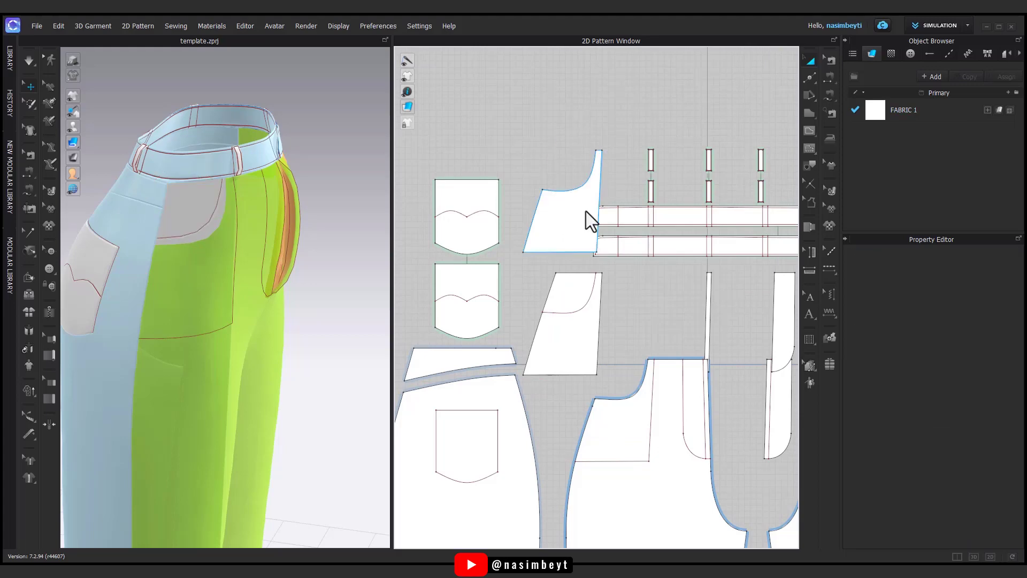
Reposition the facing down onto the cut pocket piece on the pants.
left_click(187, 249)
mouse_move(248, 310)
right_mouse_down()
mouse_move(205, 339)
mouse_move(232, 309)
mouse_move(298, 292)
right_mouse_up()
mouse_move(581, 335)
right_mouse_down()
mouse_move(581, 291)
mouse_move(530, 329)
right_mouse_up()
mouse_move(576, 225)
left_mouse_down()
mouse_move(577, 273)
mouse_move(562, 202)
mouse_move(601, 314)
left_mouse_up()
right_click_drag(601, 314, 633, 316)
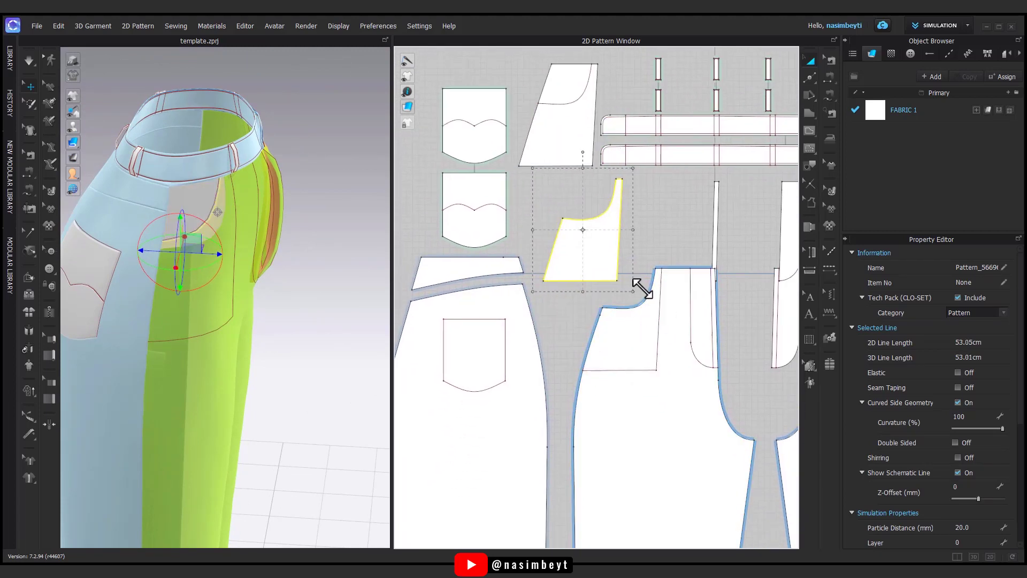
left_click(829, 95)
scroll(621, 236, "up", 2)
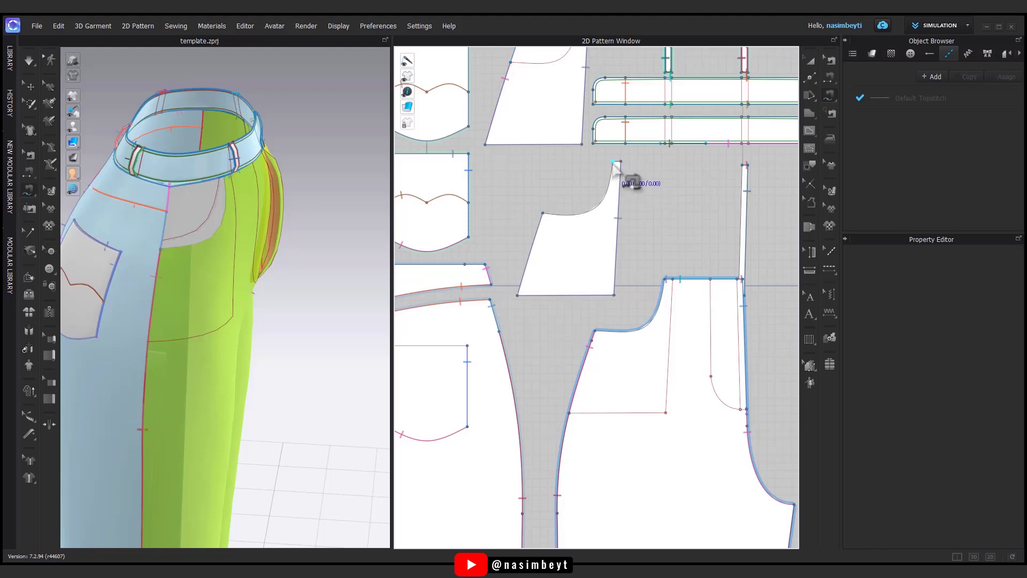
Sew the pocket piece's right and bottom edges to the front pants piece.
left_click(672, 283)
left_click(524, 335)
key("n")
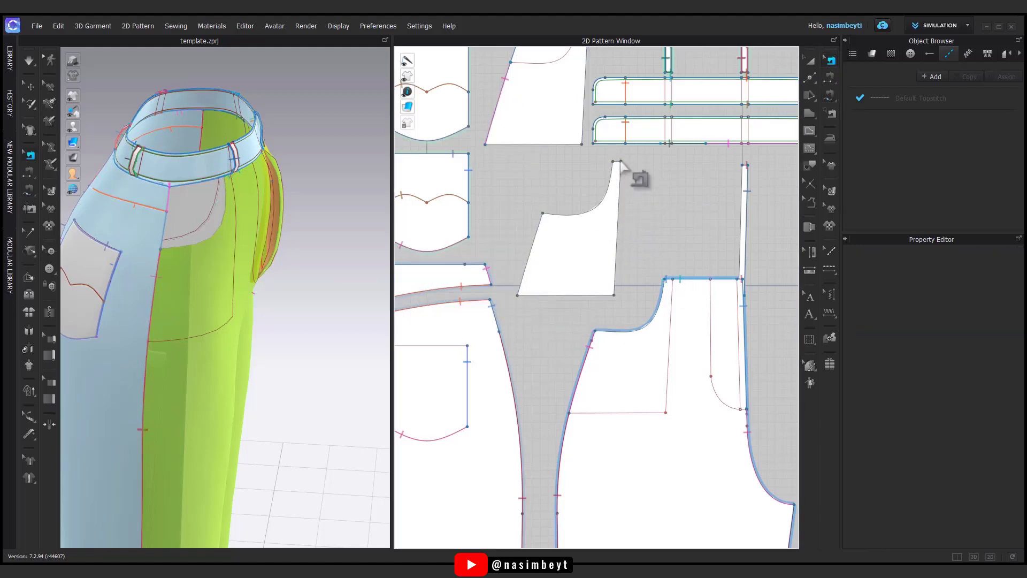
left_click(836, 97)
left_click(615, 161)
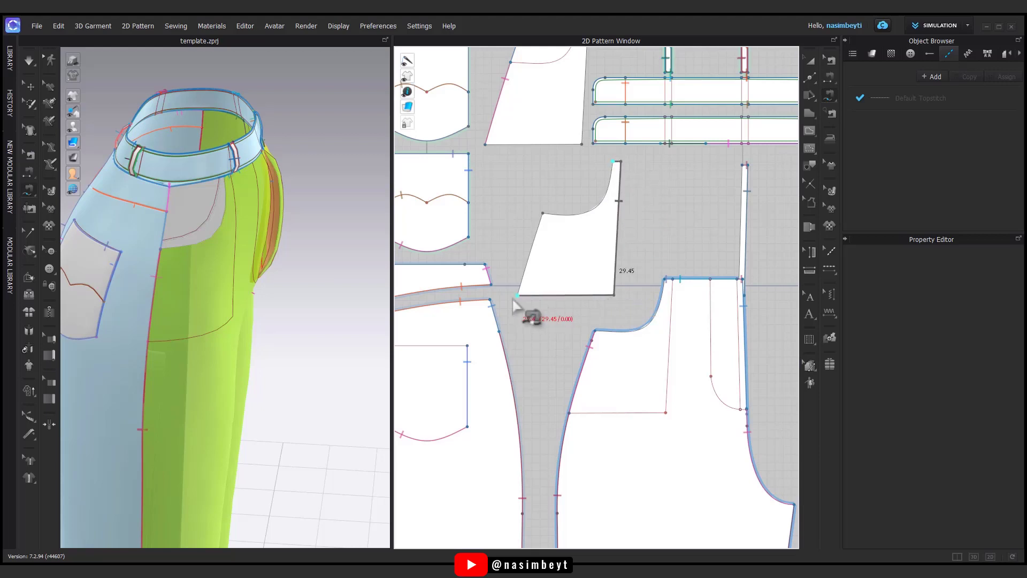
left_click(667, 414)
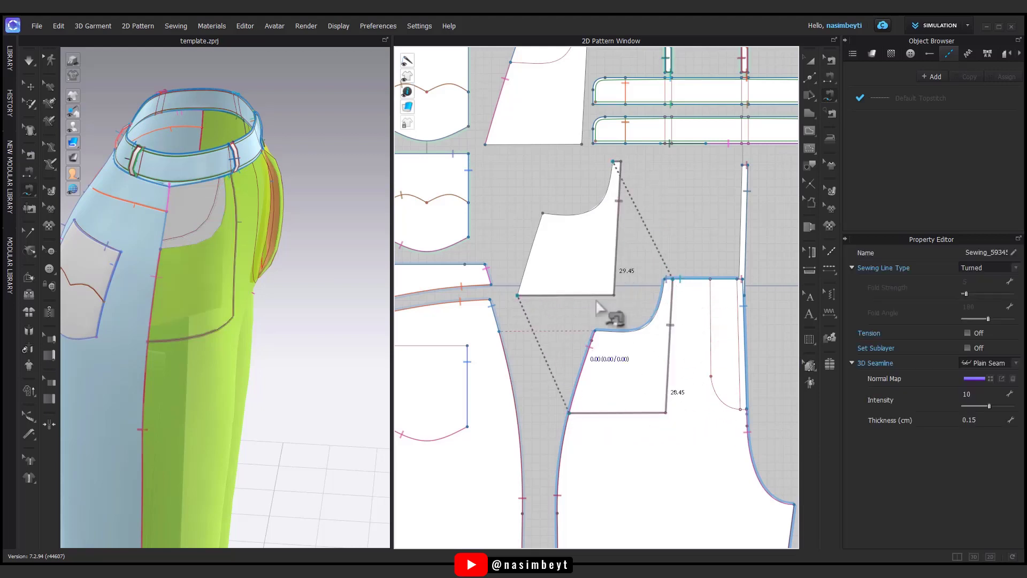
Sew the curved edge and slanted left edge to the pants, the latter with a 10.64 seam.
left_click(614, 161)
left_click(668, 283)
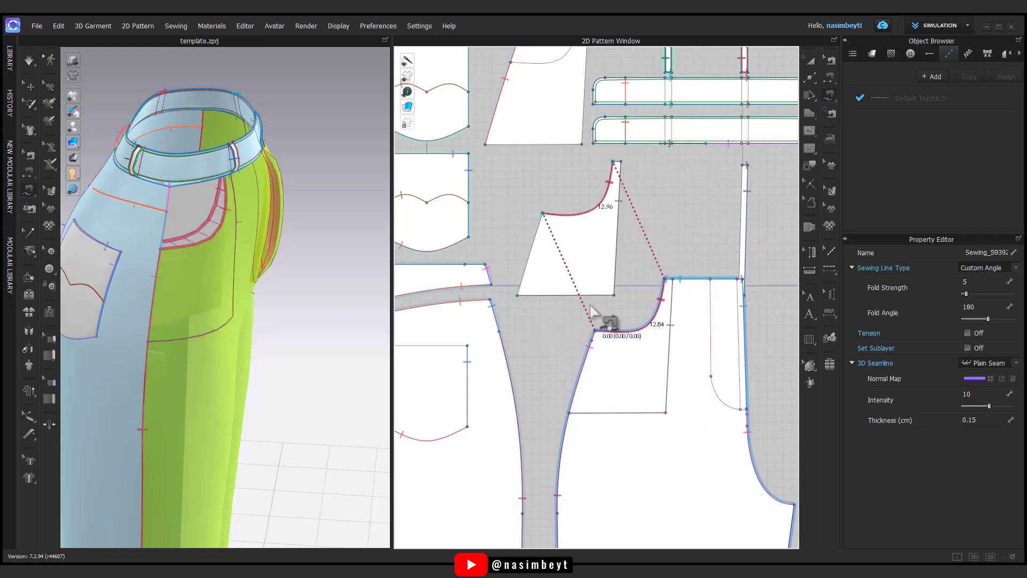
left_click(543, 213)
left_click(596, 332)
left_click(568, 412)
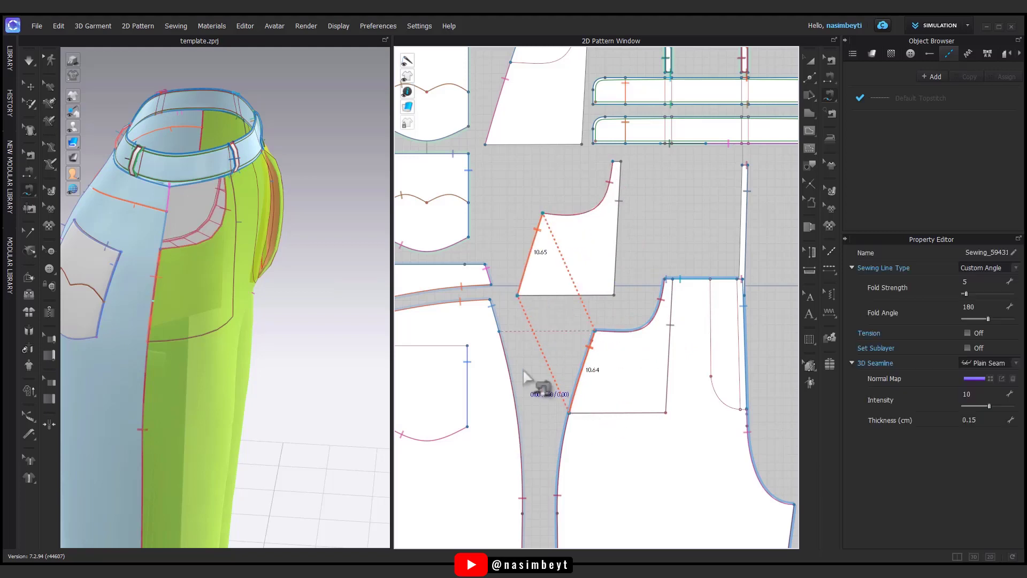
Sew the upper piece's right edge to the lower pocket piece with a 28.45 seam.
scroll(649, 282, "up", 3)
scroll(675, 179, "up", 3)
scroll(624, 271, "up", 2)
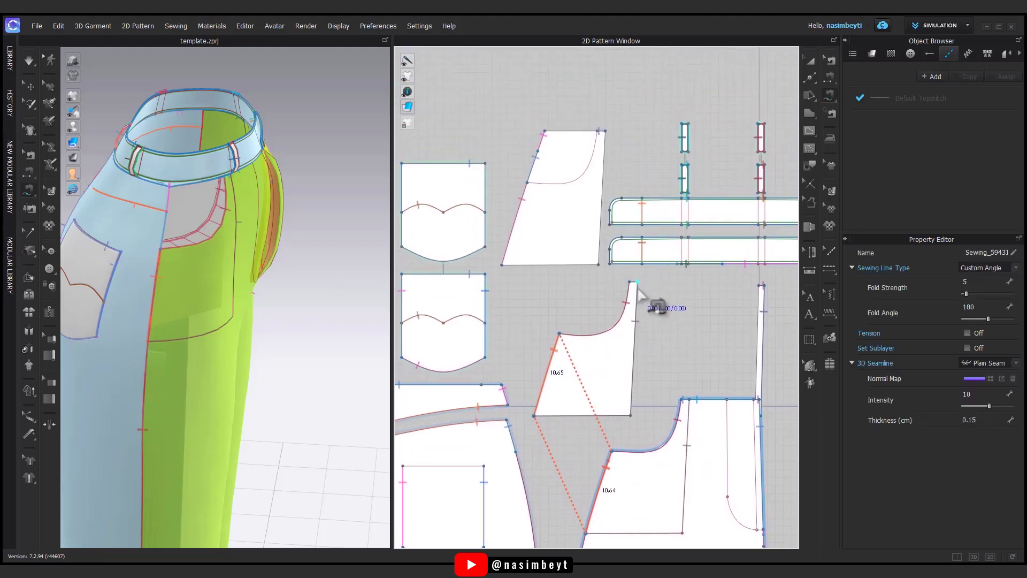
left_click(638, 290)
left_click(523, 285)
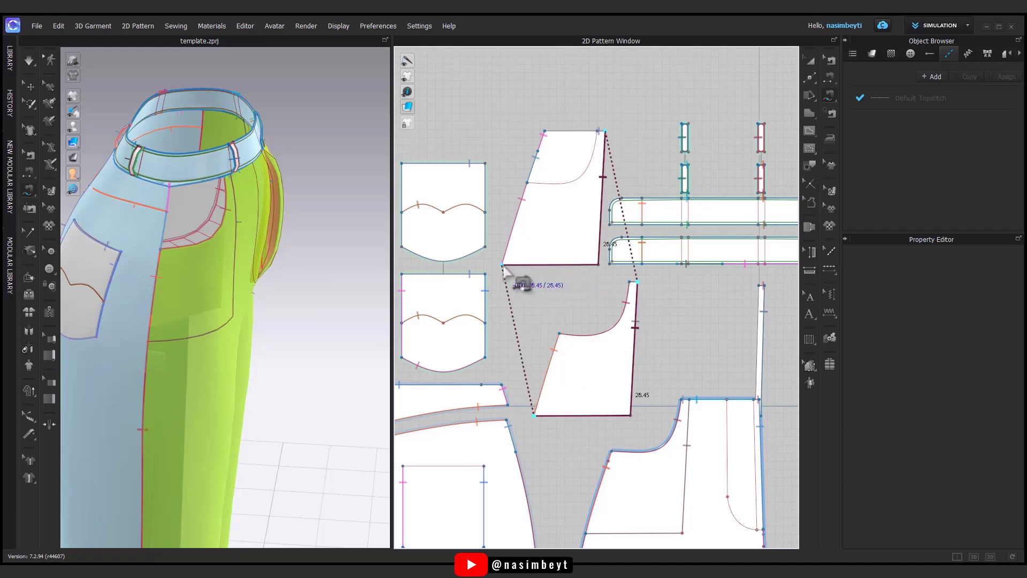
key("a")
key("space")
left_click(591, 393)
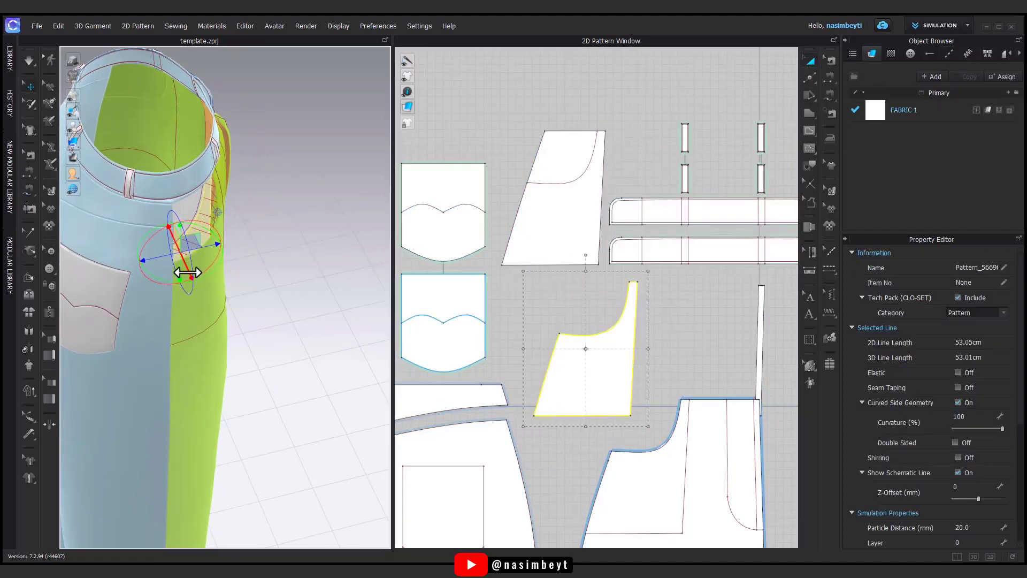
Set the front pieces' Layer values to 1 and 2.
mouse_move(210, 341)
right_mouse_down()
mouse_move(195, 314)
mouse_move(104, 280)
mouse_move(190, 277)
right_mouse_up()
scroll(977, 484, "down", 3)
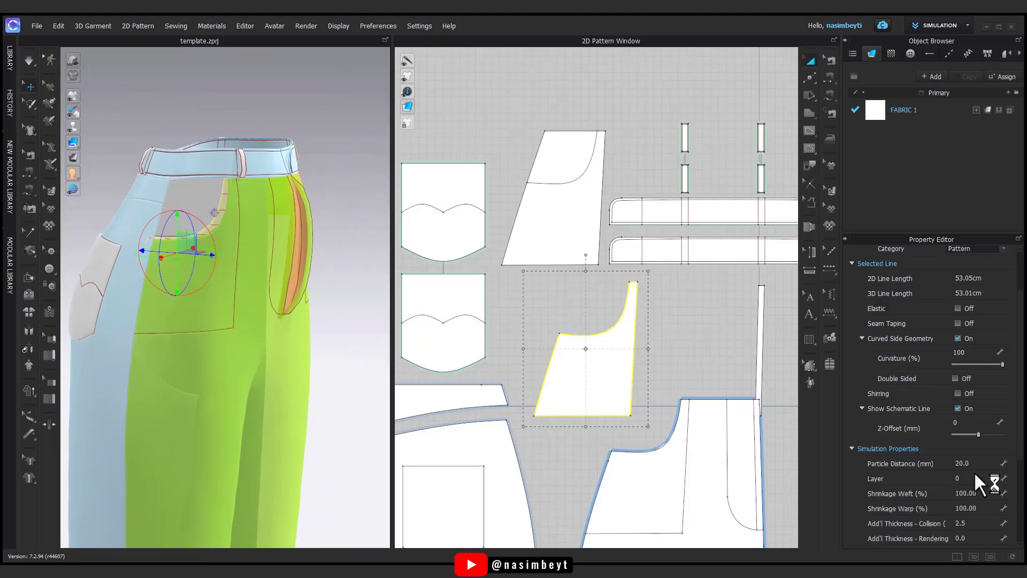
type("1")
key("Return")
left_click(512, 330)
left_click(647, 480)
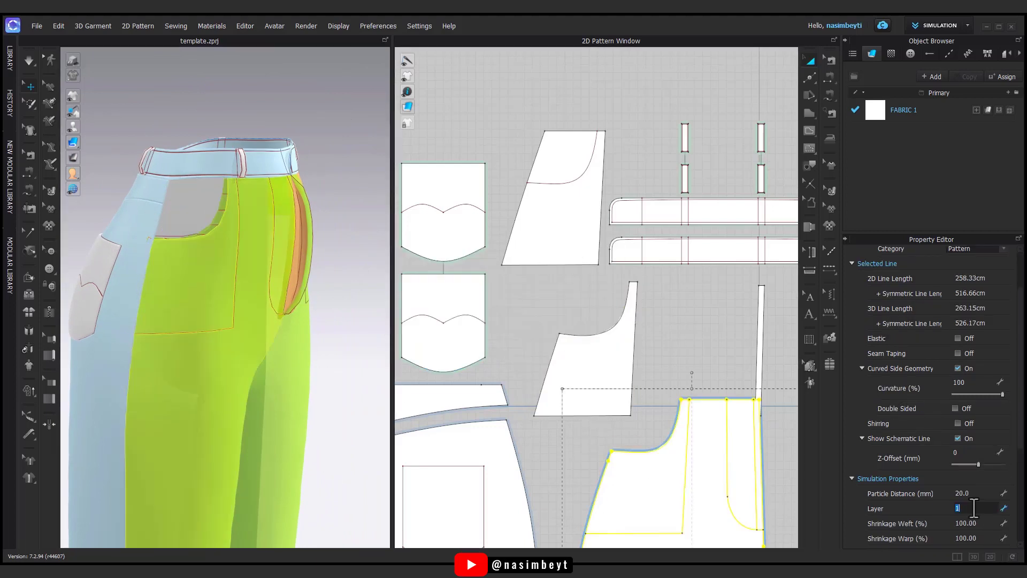
type("2")
key("Return")
Give both pocket pieces a Particle Distance of 10 mm.
key("Return")
left_click(581, 342)
left_click(573, 238, "shift")
left_click(975, 463)
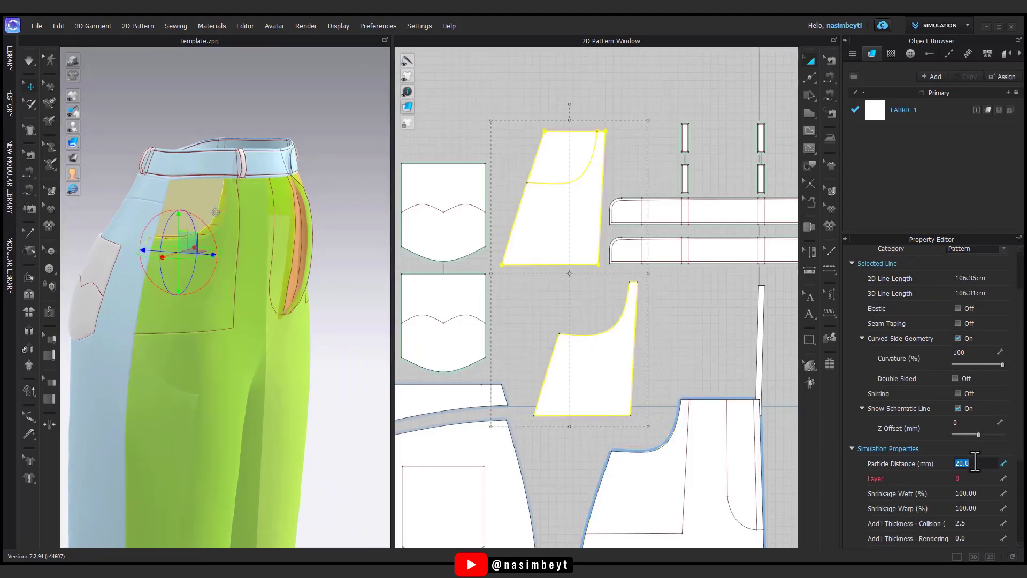
type("10")
key("Return")
mouse_move(340, 305)
right_mouse_down()
mouse_move(179, 349)
mouse_move(264, 401)
mouse_move(171, 378)
mouse_move(252, 346)
right_mouse_up()
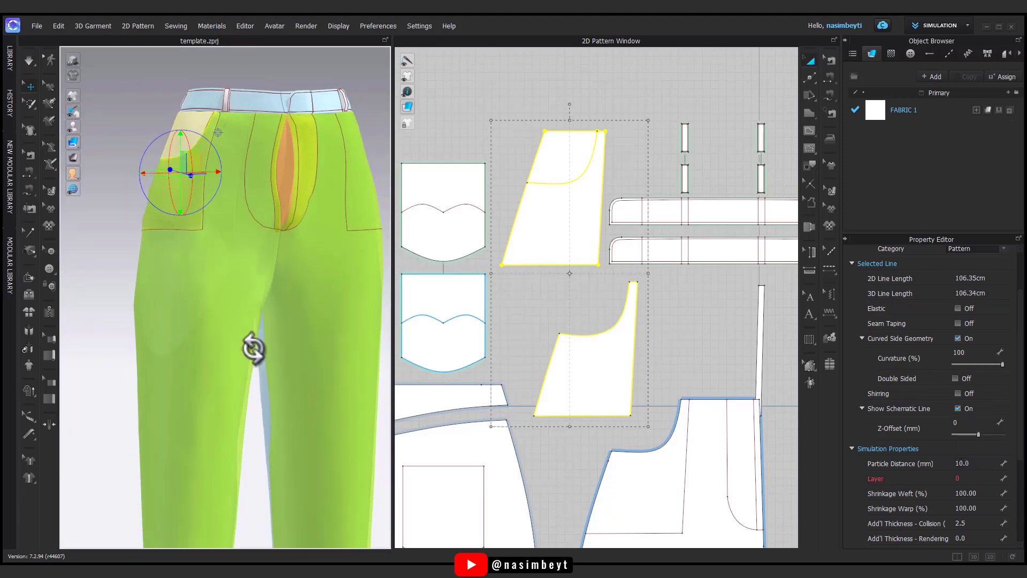
Sew the pocket edge to the front piece and the top piece to the middle piece.
left_click(261, 398)
mouse_move(242, 427)
right_mouse_down()
mouse_move(223, 328)
mouse_move(369, 292)
right_mouse_up()
left_click(829, 62)
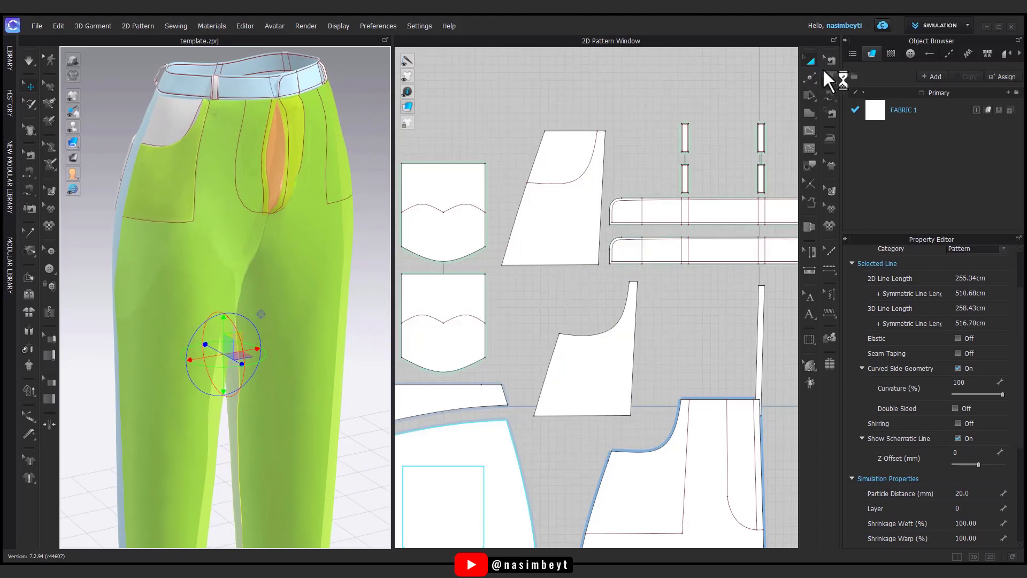
right_click_drag(658, 478, 645, 378)
left_click(670, 432)
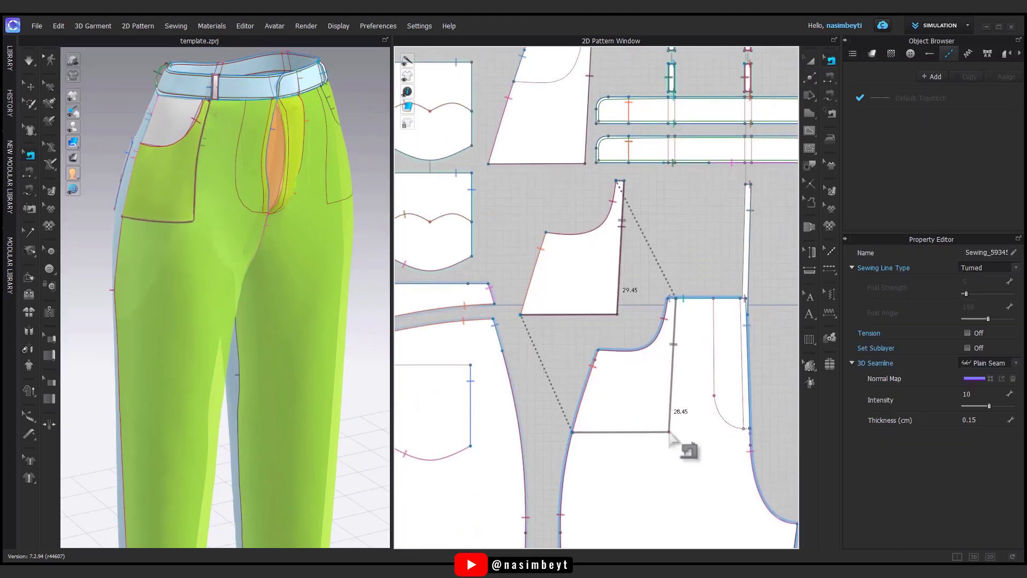
right_click_drag(646, 353, 665, 420)
left_click(639, 370)
left_click(606, 208)
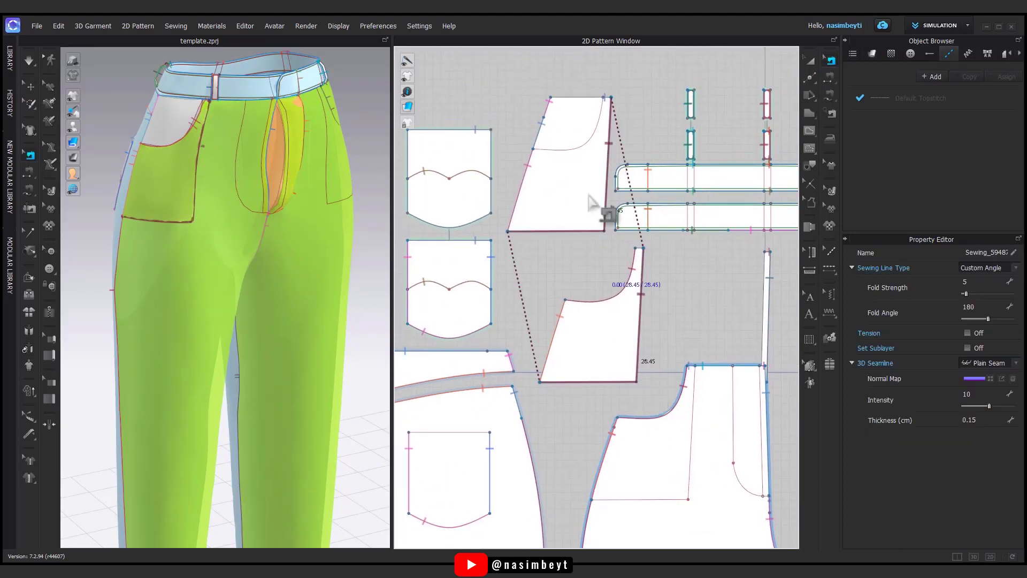
Select a small pattern piece and orbit around the pants to check the pocket.
left_click(808, 62)
left_click(688, 137)
mouse_move(270, 294)
right_mouse_down()
mouse_move(333, 344)
mouse_move(184, 316)
mouse_move(197, 314)
right_mouse_up()
right_click_drag(226, 271, 334, 316)
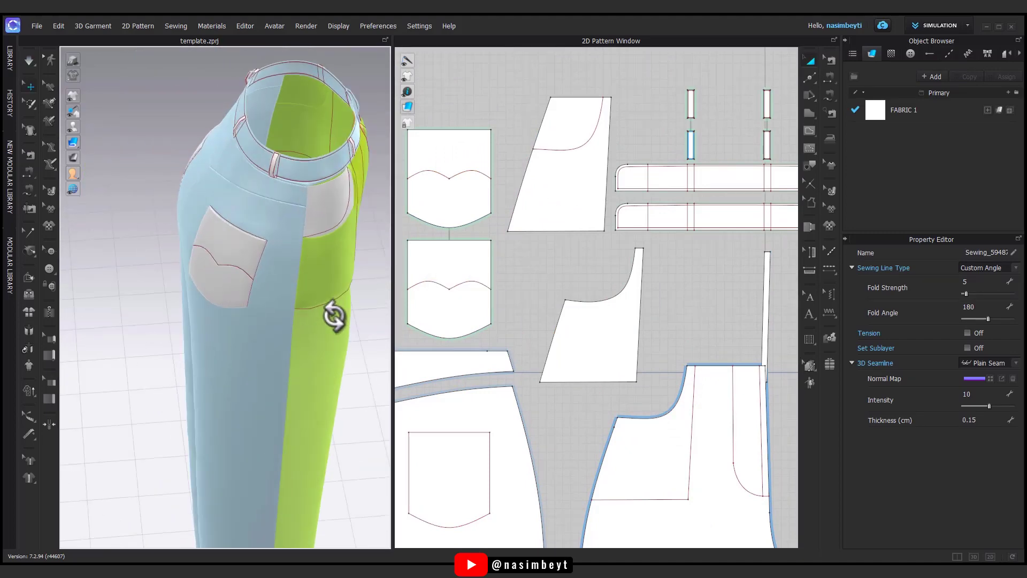
mouse_move(374, 283)
right_mouse_down()
mouse_move(220, 289)
mouse_move(259, 245)
mouse_move(348, 305)
mouse_move(259, 287)
right_mouse_up()
Mirror Paste the pocket pieces for the other side of the pants.
scroll(631, 344, "down", 3)
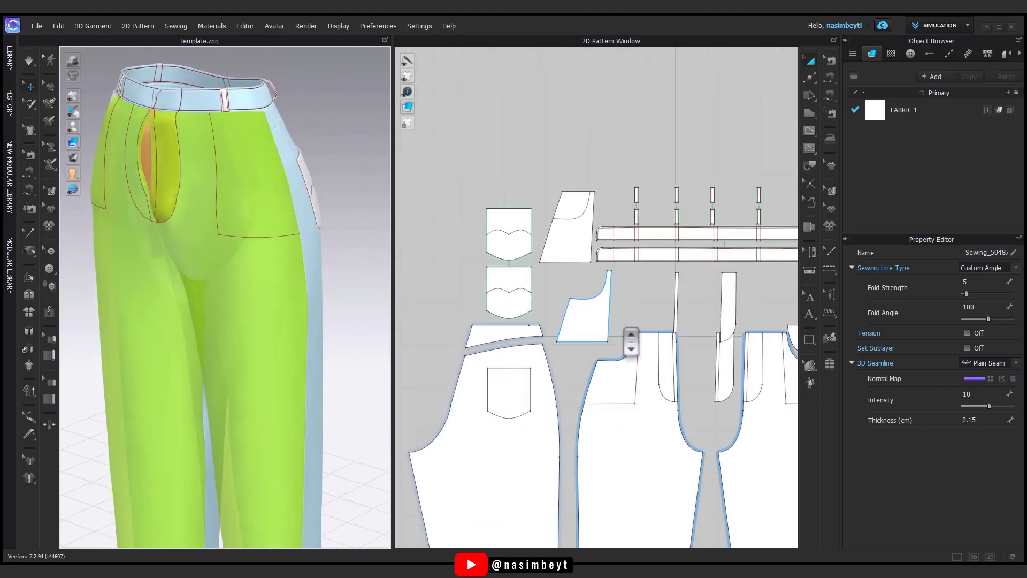
scroll(508, 291, "down", 2)
scroll(644, 351, "down", 1)
left_click(645, 350)
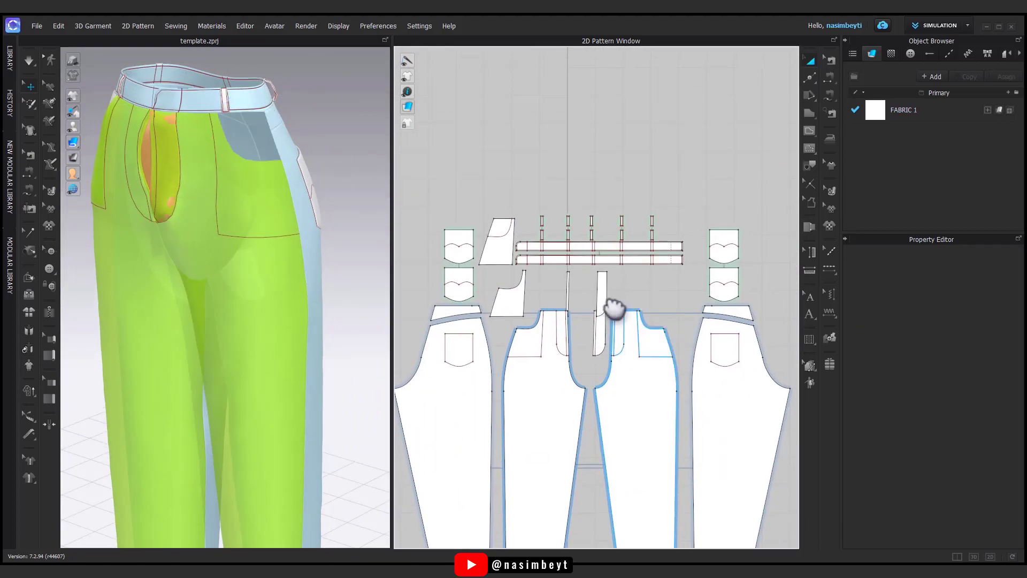
left_click(518, 276)
right_click(661, 294)
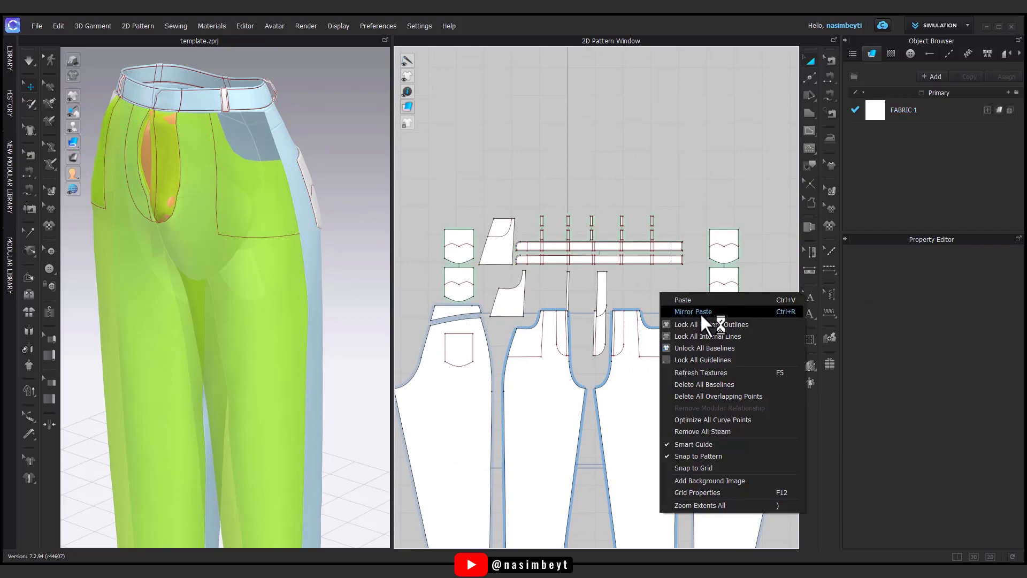
left_click(693, 311)
left_click(675, 283)
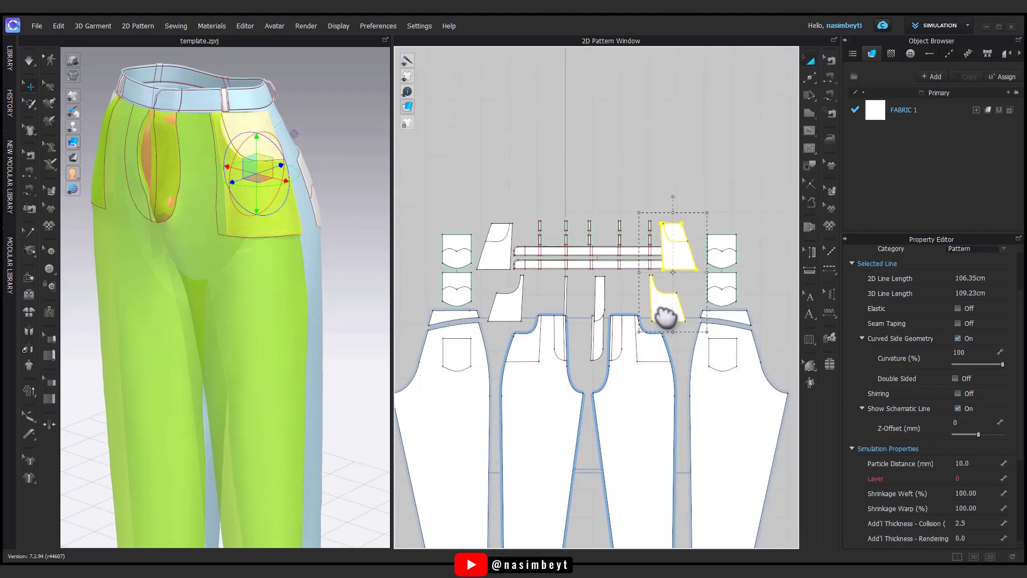
Reposition the pasted pocket piece and move the waistband pieces up in the layout.
left_click(688, 270)
middle_click_drag(683, 328, 616, 326)
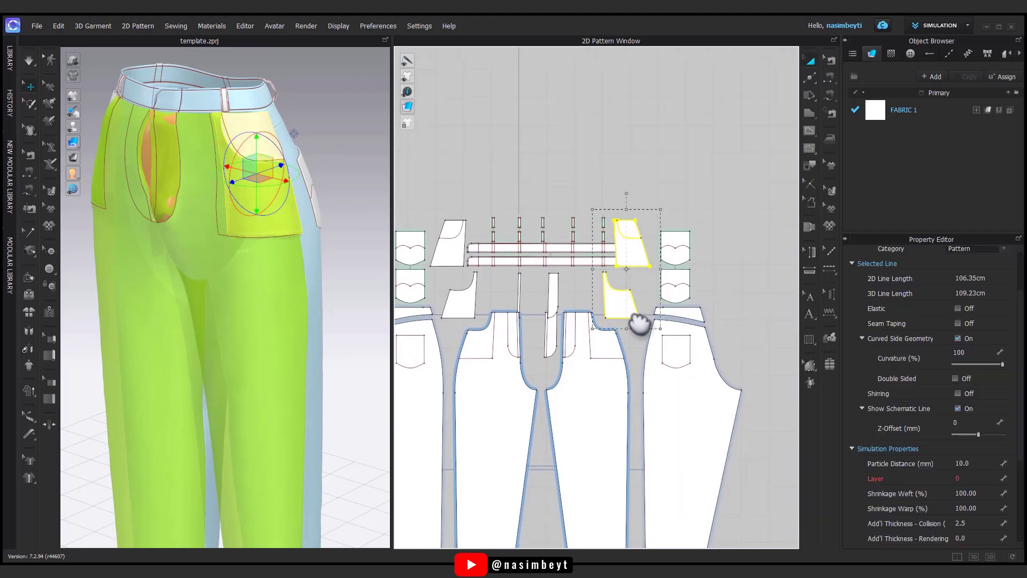
left_click_drag(615, 326, 760, 320)
left_click_drag(650, 208, 568, 267)
left_click_drag(474, 284, 465, 274)
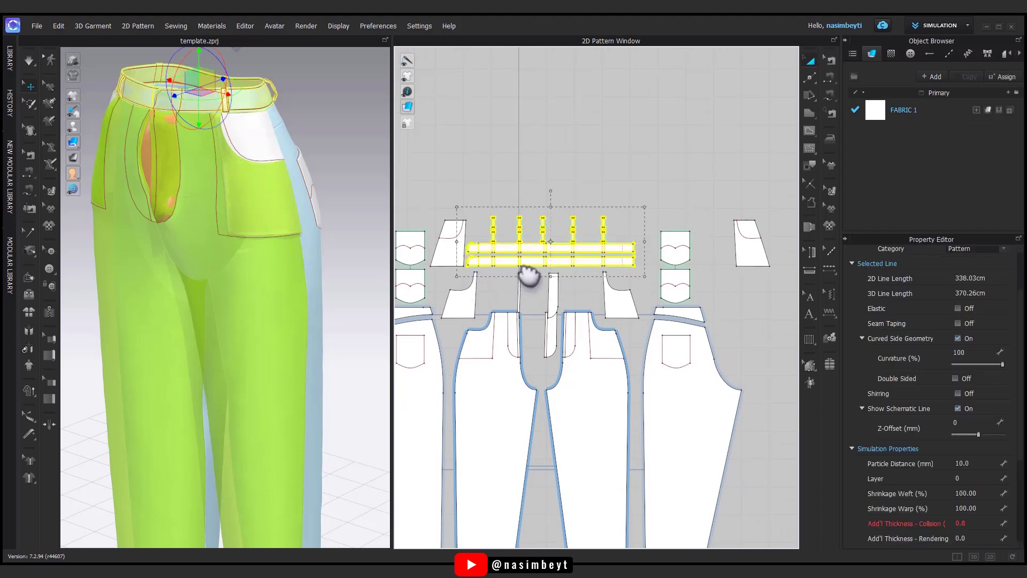
left_click_drag(532, 261, 540, 187)
left_click_drag(752, 243, 618, 243)
Move the narrow fly and thin strip pieces higher up in the layout.
scroll(616, 327, "up", 3)
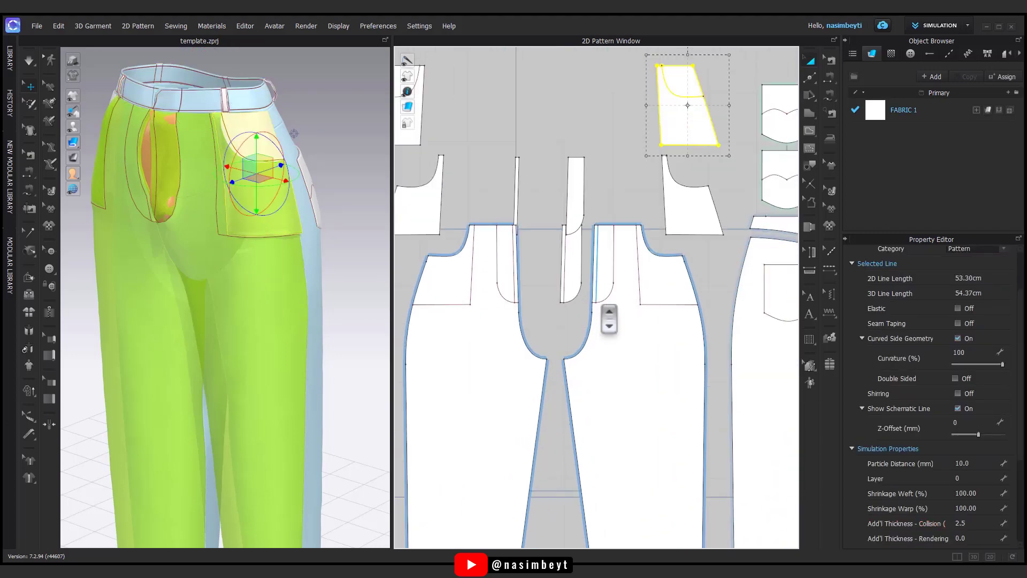
middle_click_drag(615, 326, 644, 349)
left_click(605, 235)
left_click(545, 214)
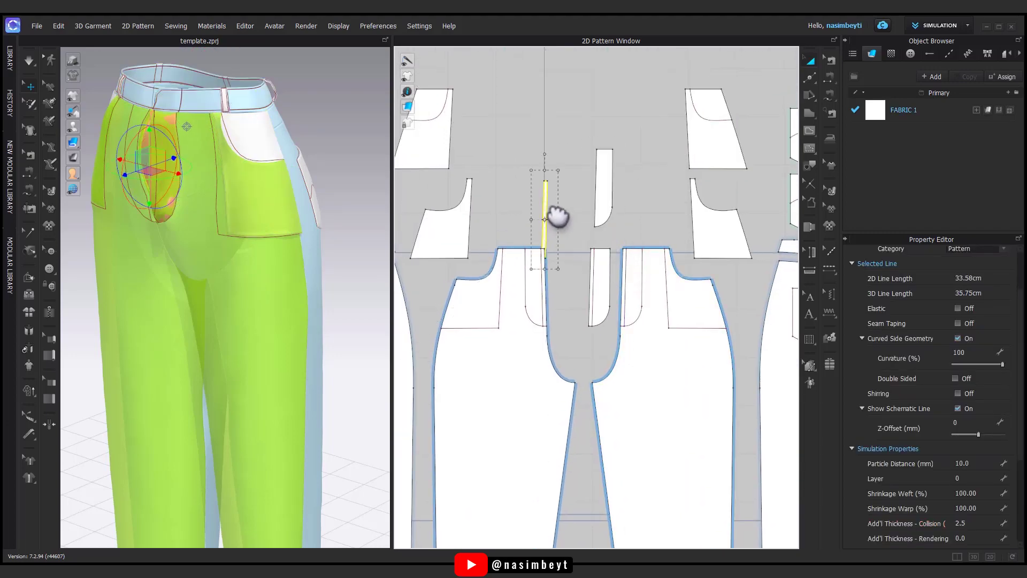
left_click_drag(546, 214, 546, 187)
left_click(596, 275)
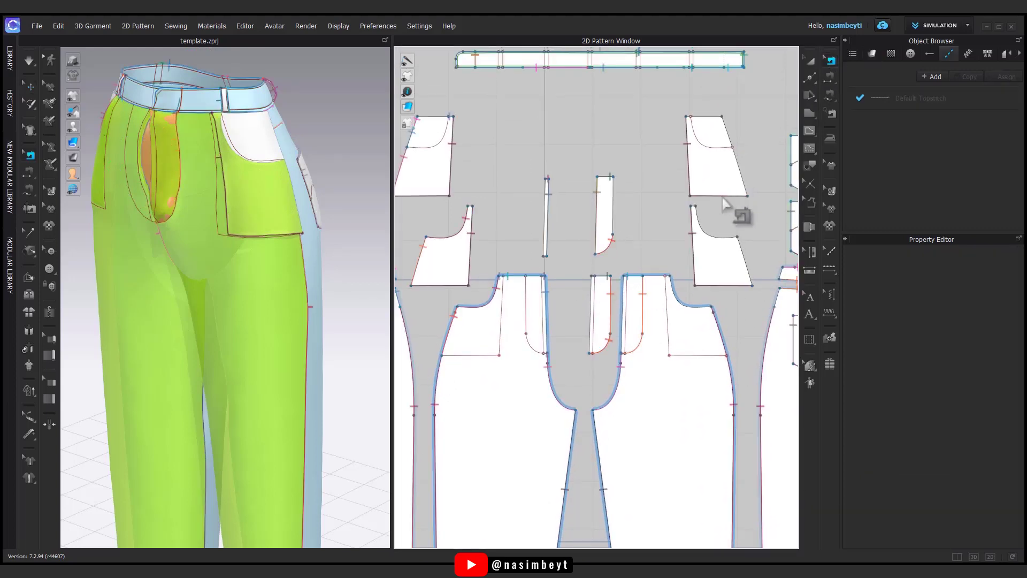
Sew the mirrored pocket curve to the front-panel curve and the left upper piece to the lower curve.
left_click(730, 231)
middle_click_drag(690, 262, 715, 258)
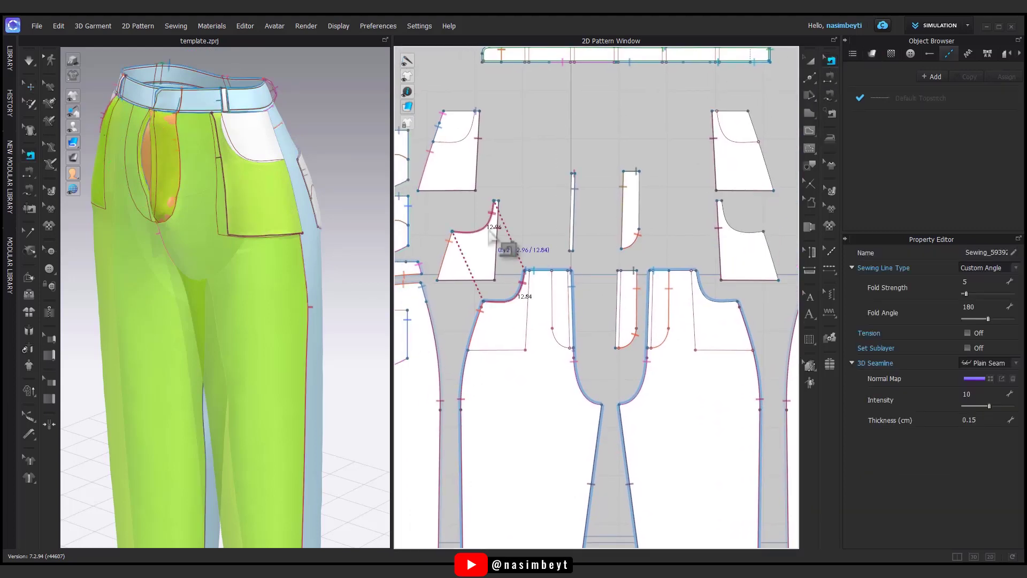
left_click(831, 95)
left_click(738, 302)
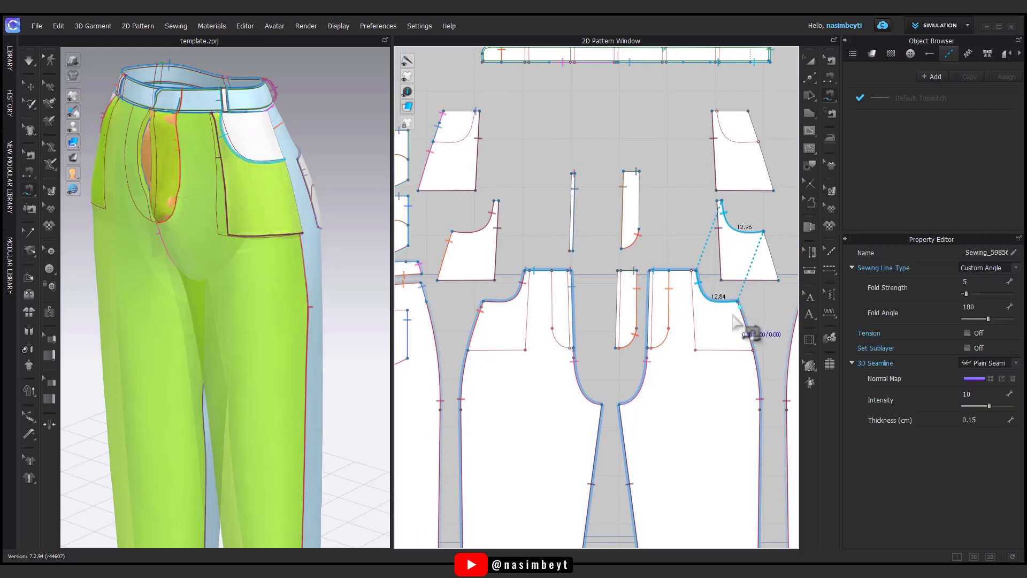
left_click(719, 200)
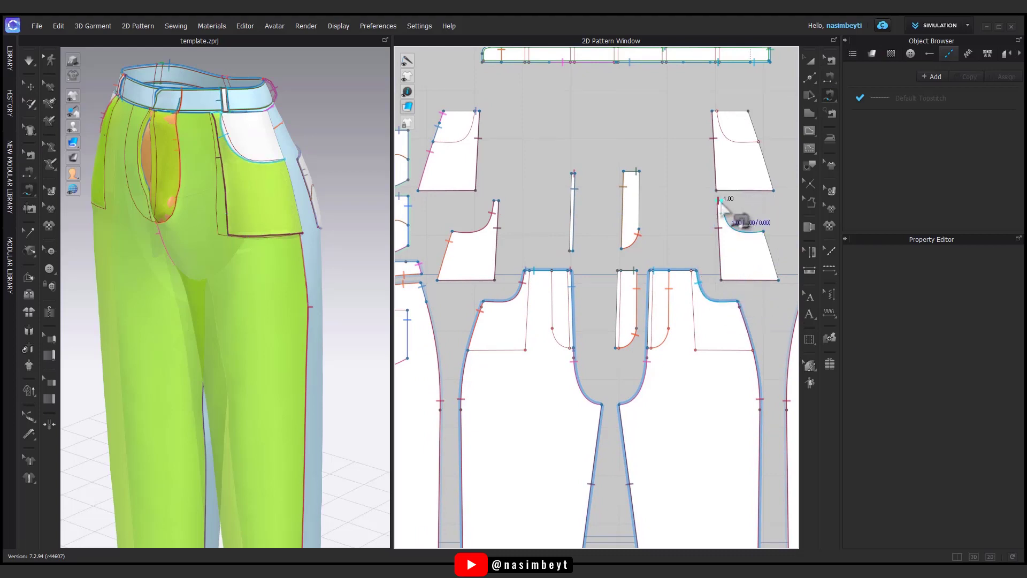
left_click(717, 114)
left_click(496, 200)
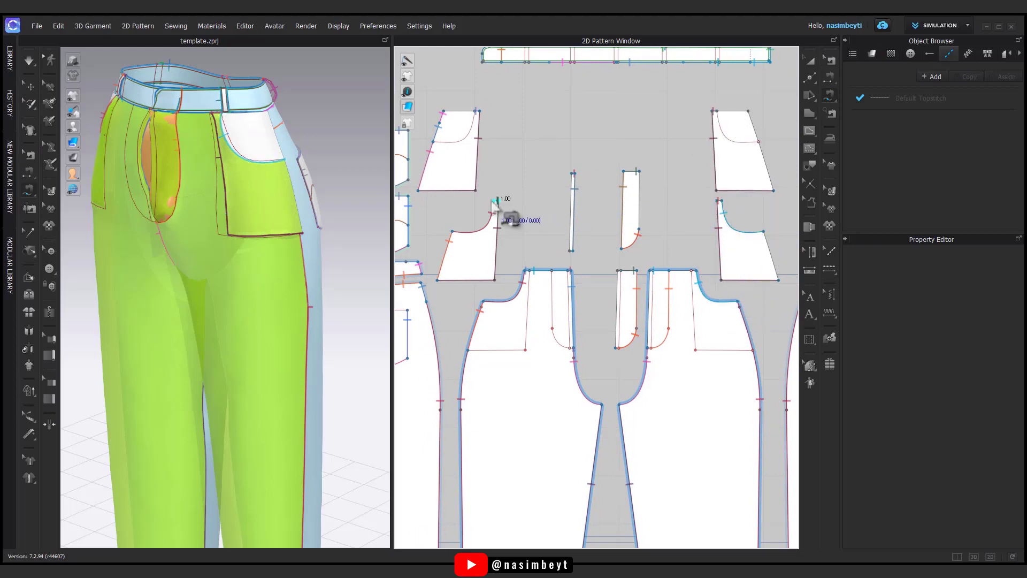
left_click(478, 112)
Sew the right upper piece to the lower piece and its edge to the front panel.
left_click(714, 111)
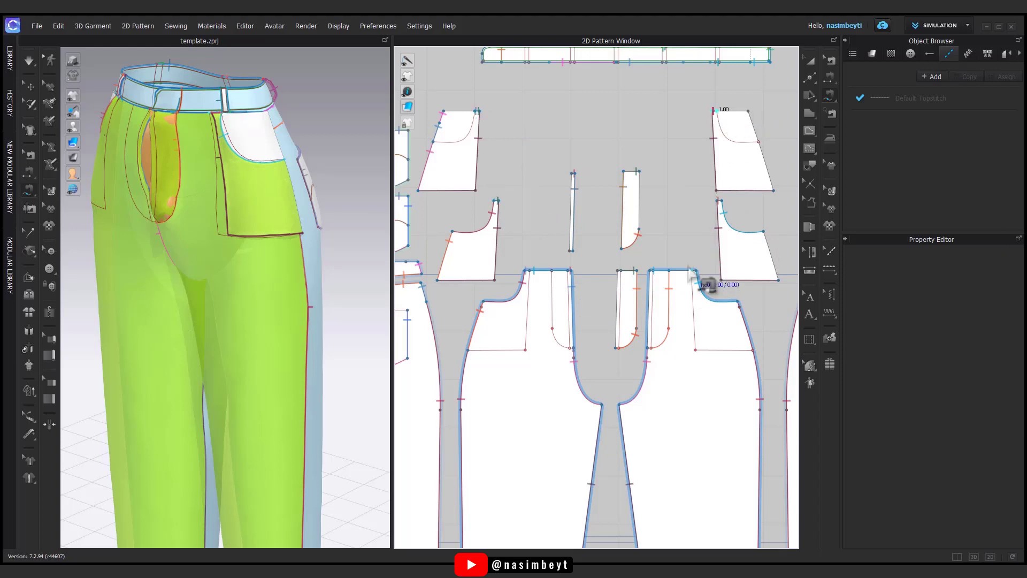
left_click(693, 271)
middle_click_drag(720, 311, 642, 298)
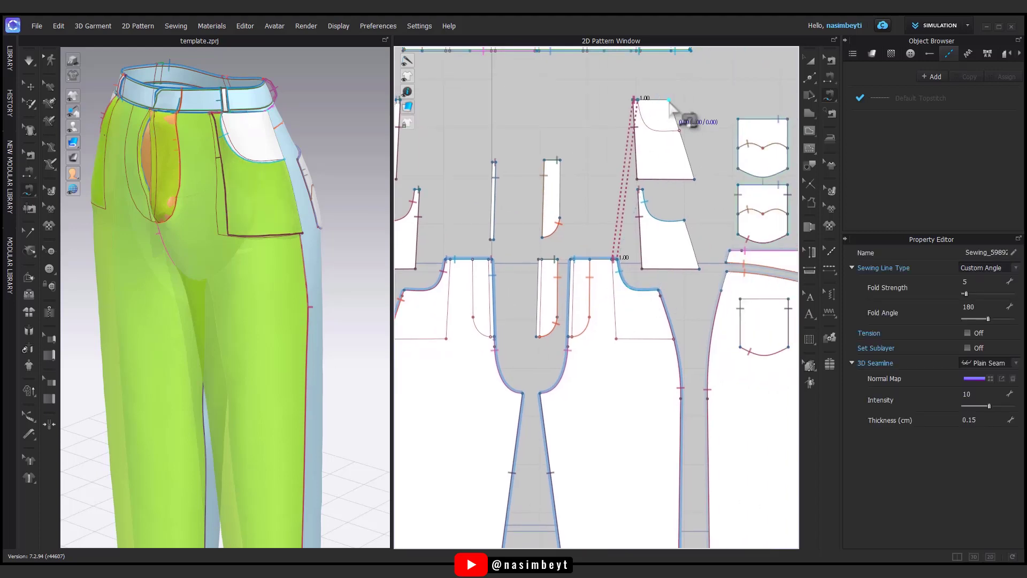
left_click(723, 291)
left_click(717, 348)
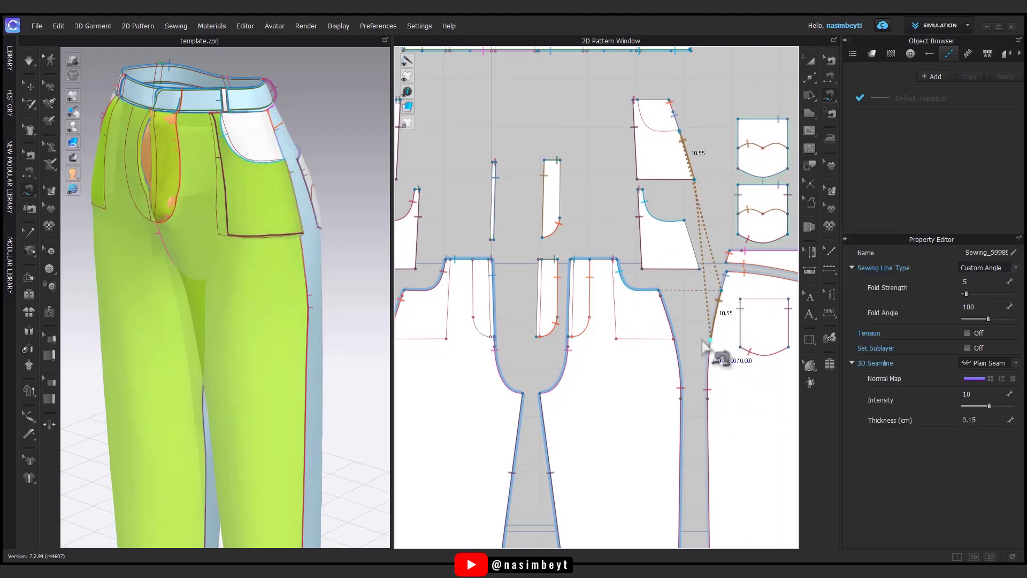
Sew the right pocket piece's edge to the front panel with a 10.65 seam.
middle_click_drag(696, 246, 769, 260)
left_click(830, 62)
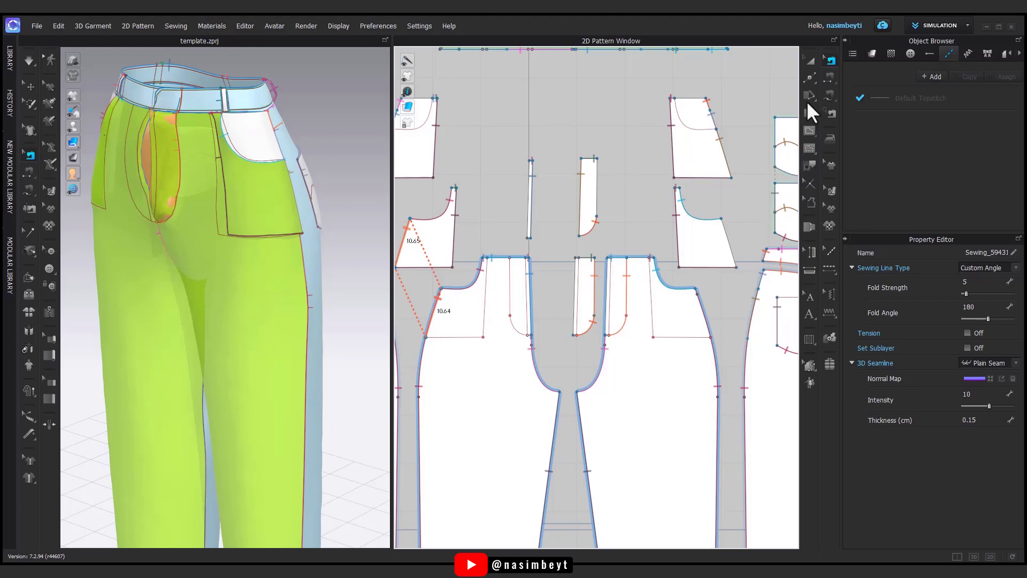
left_click(830, 96)
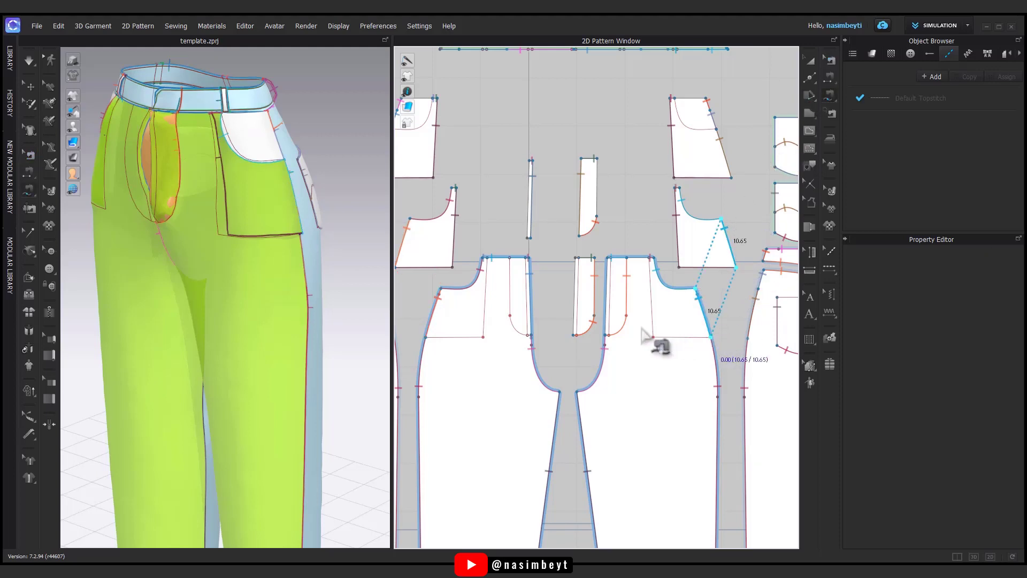
left_click(589, 231)
right_click_drag(590, 231, 629, 271)
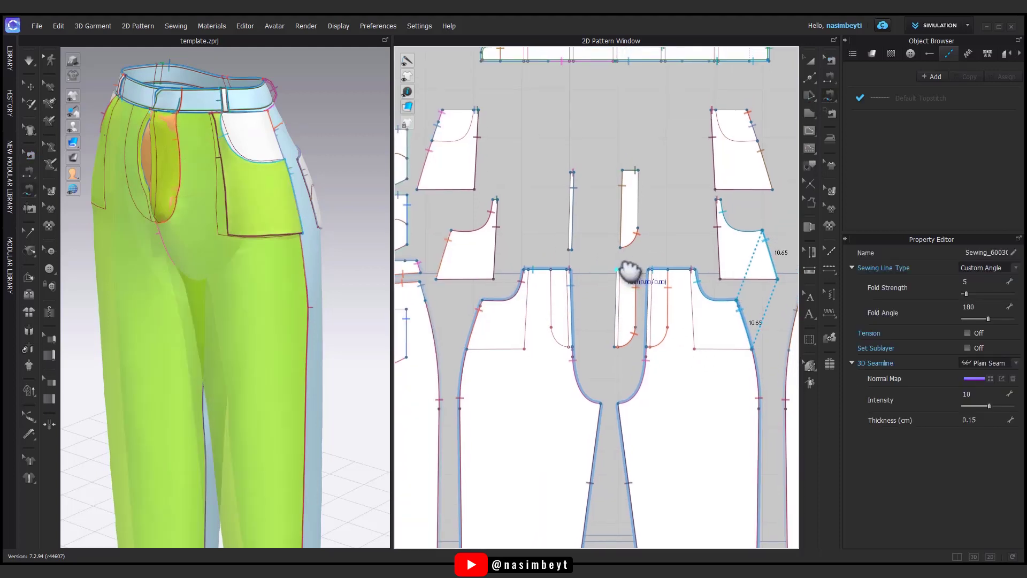
Select the pocket piece and edit its layer value, then clear the selection.
left_click(814, 63)
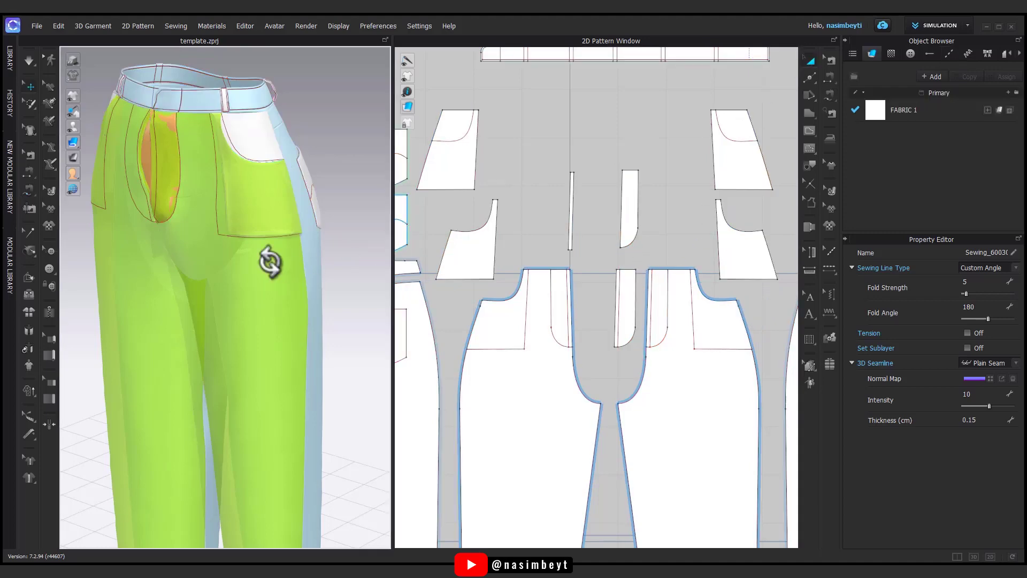
right_click_drag(275, 245, 228, 276)
left_click(741, 258)
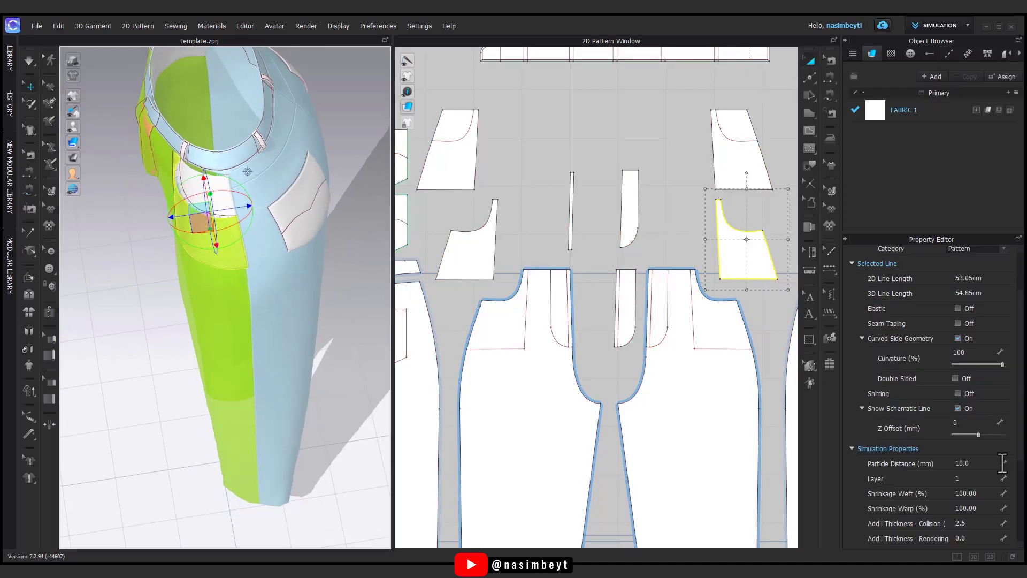
double_click(978, 478)
left_click(752, 384)
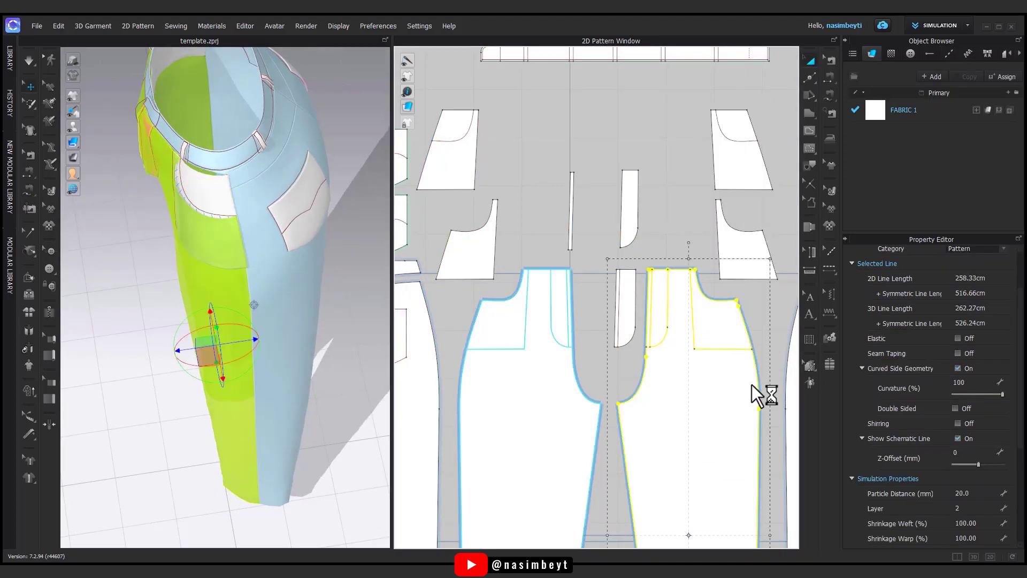
left_click(498, 201)
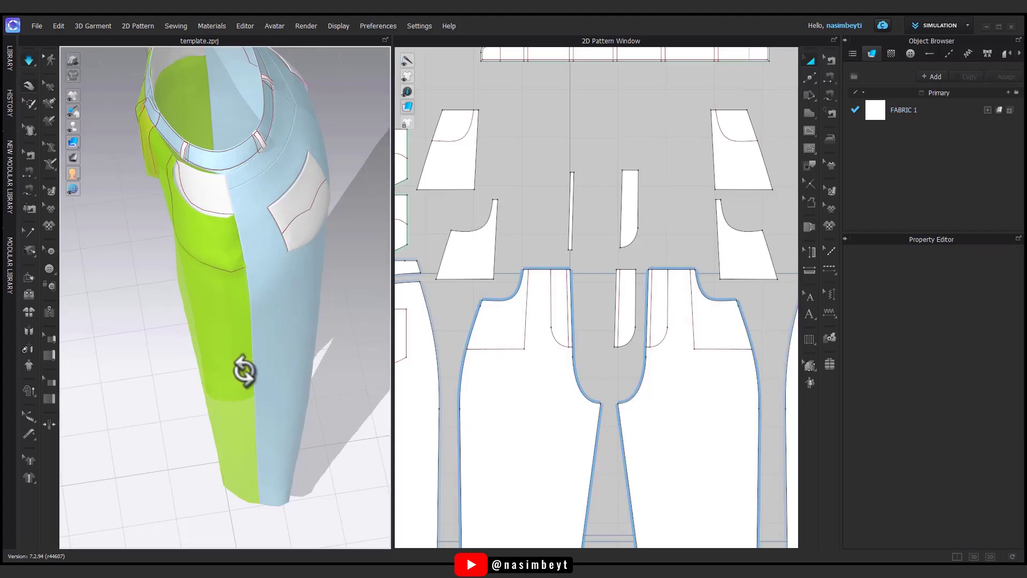
Inspect the fly and back of the trousers, returning to a straight front view.
right_click_drag(245, 367, 341, 335)
left_click(270, 130)
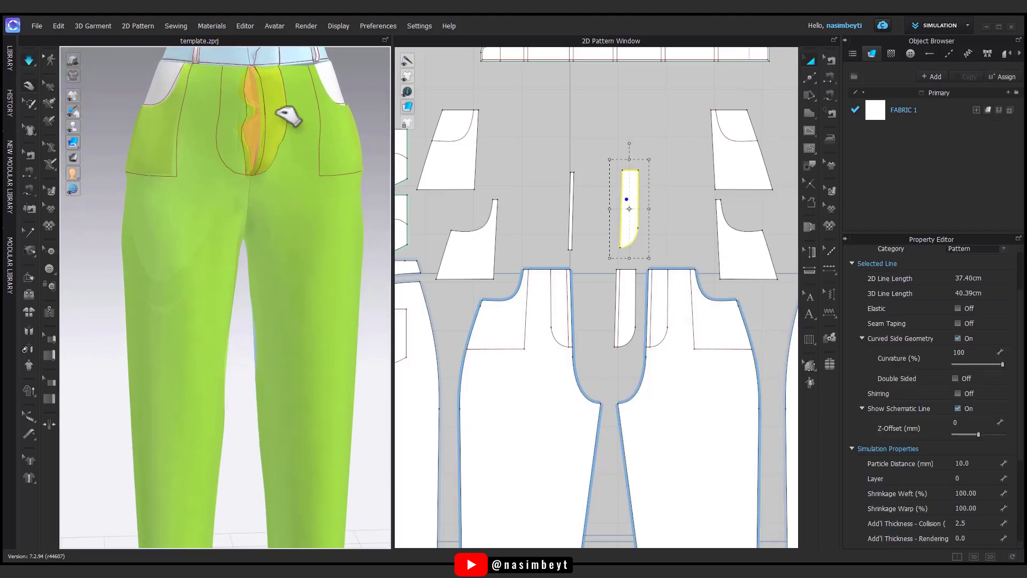
right_click_drag(296, 108, 312, 248)
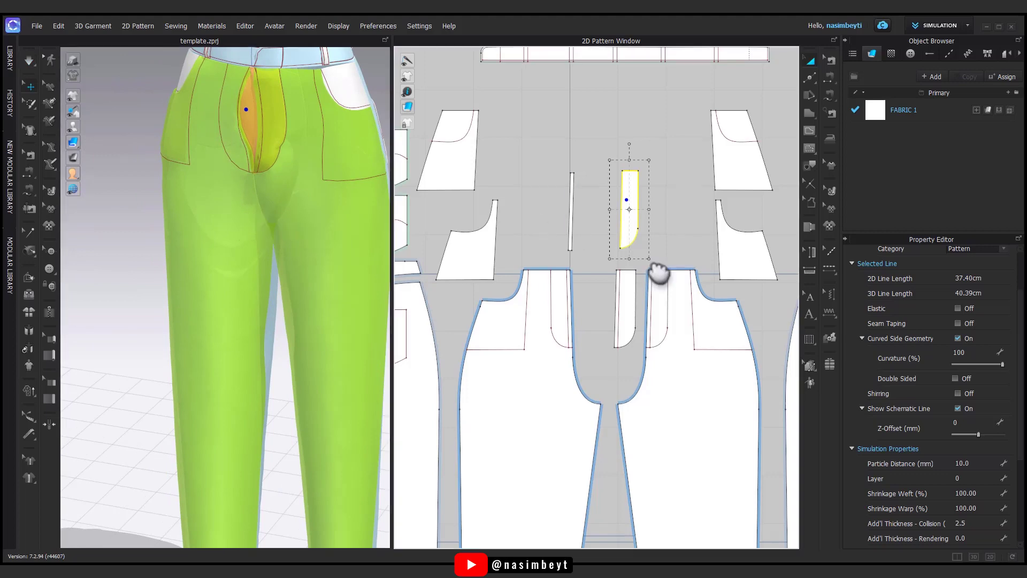
right_click_drag(659, 275, 656, 289)
mouse_move(278, 310)
right_mouse_down()
mouse_move(110, 341)
mouse_move(273, 289)
right_mouse_up()
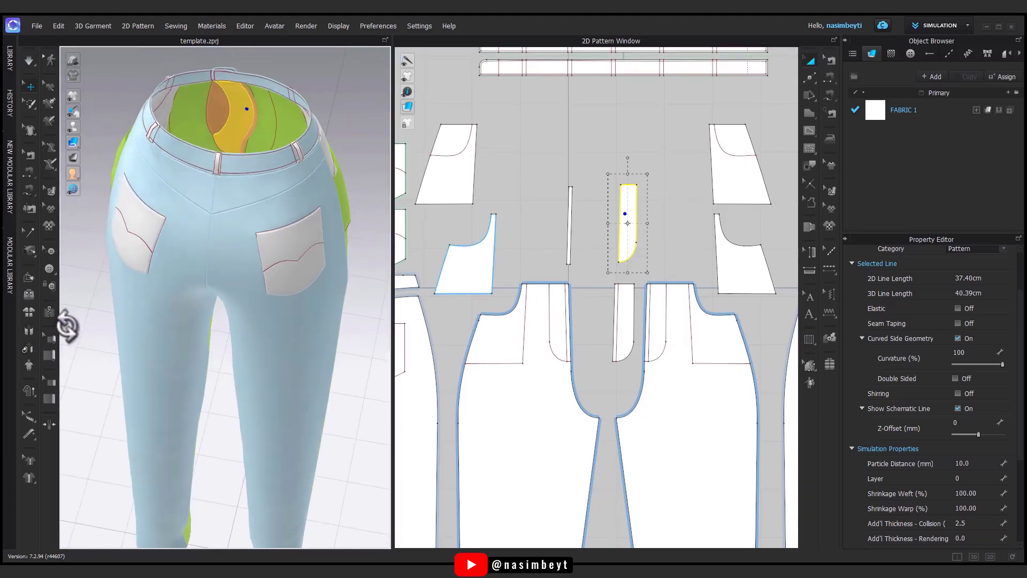
scroll(505, 293, "down", 3)
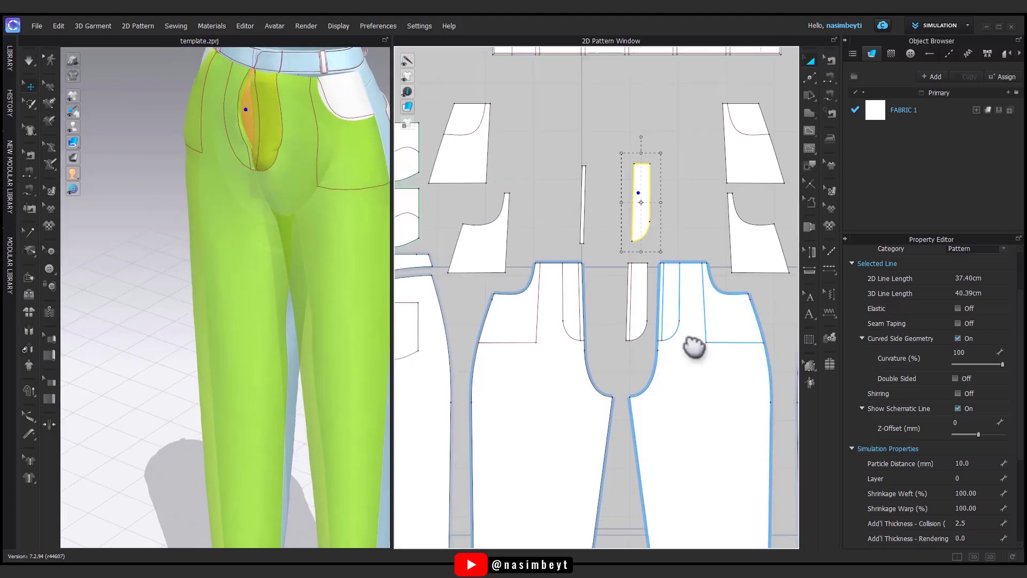
scroll(692, 348, "down", 2)
right_click_drag(225, 321, 257, 321)
left_click(702, 214)
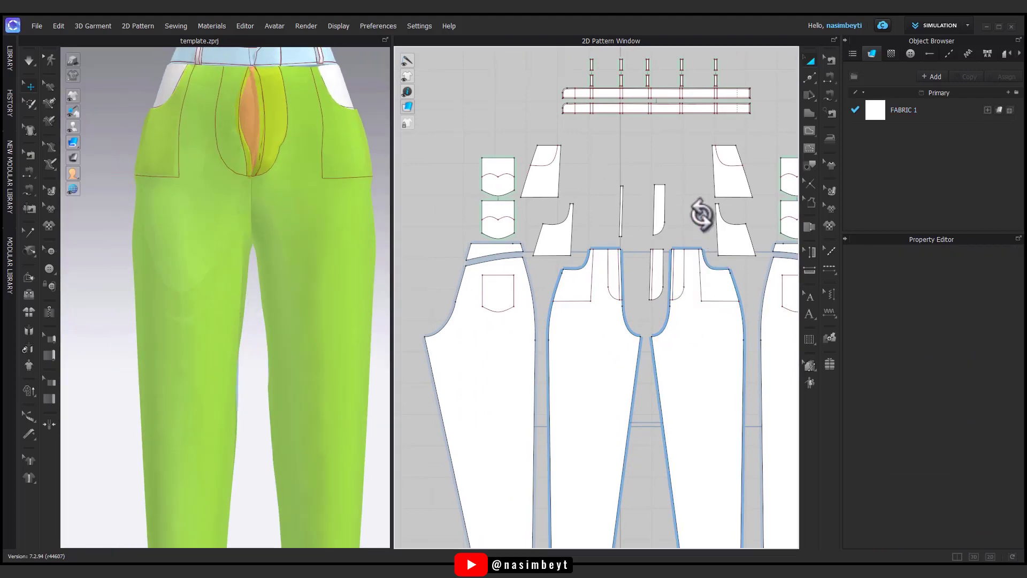
Move the fly piece to the top row and reshape the back pieces' crotch curves.
left_click(813, 78)
scroll(626, 361, "up", 2)
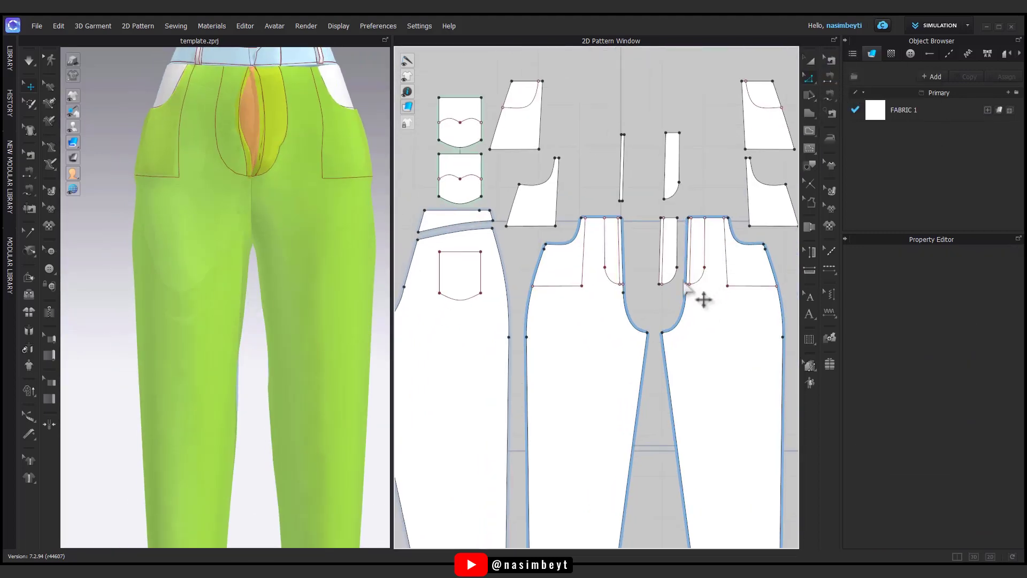
left_click_drag(673, 261, 645, 178)
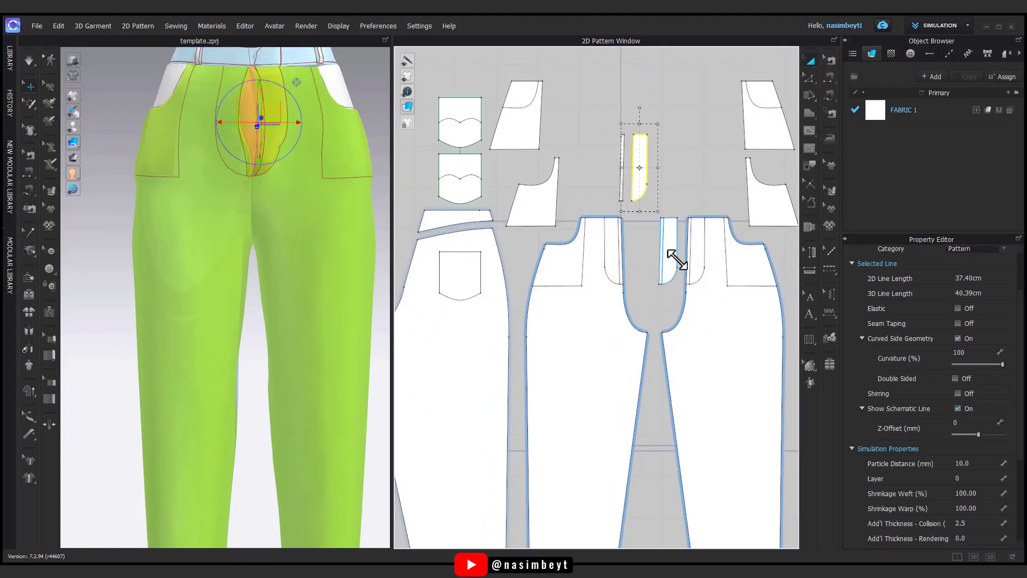
scroll(710, 274, "up", 2)
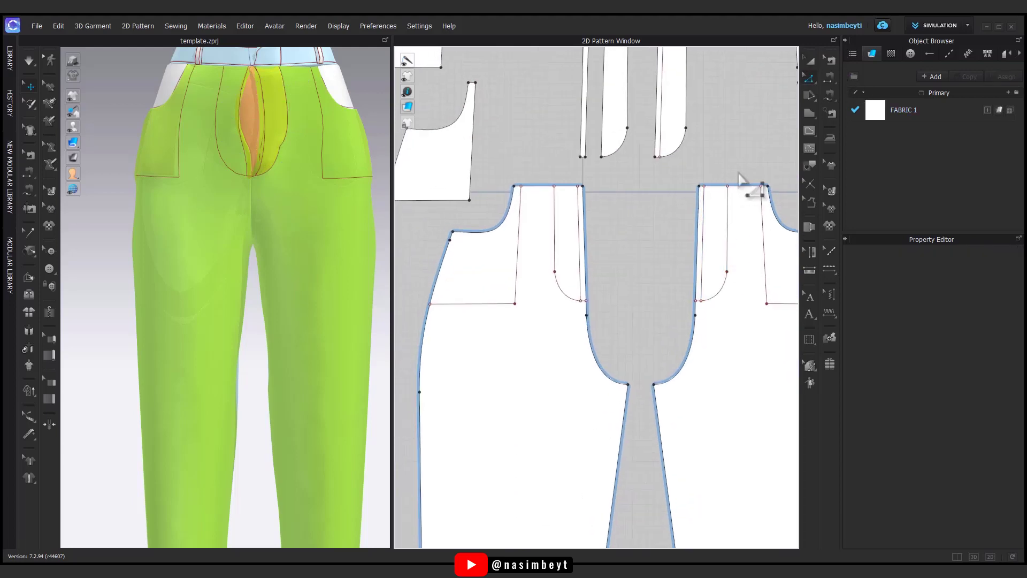
left_click_drag(649, 415, 676, 415)
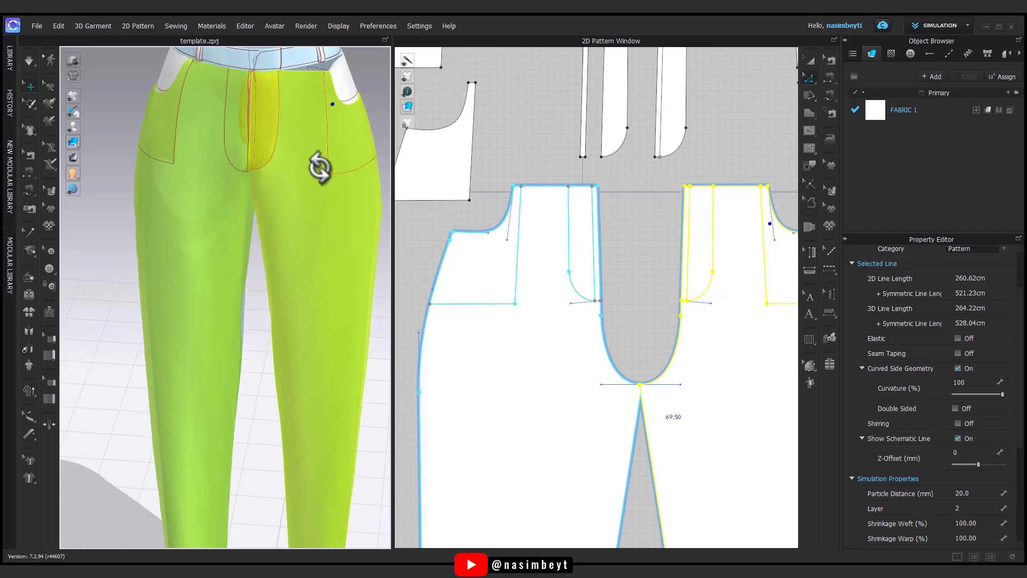
mouse_move(323, 165)
right_mouse_down()
mouse_move(232, 288)
mouse_move(279, 267)
right_mouse_up()
scroll(604, 213, "down", 3)
Sew the waistband's lower edge to the top edges of the pocket facing and front trouser piece.
left_click(831, 61)
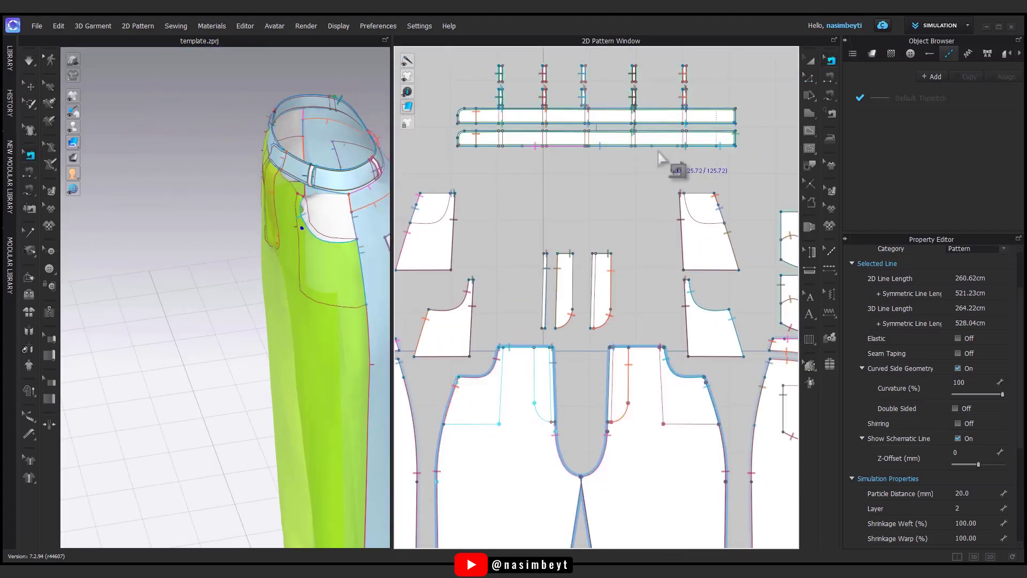
left_click(613, 149)
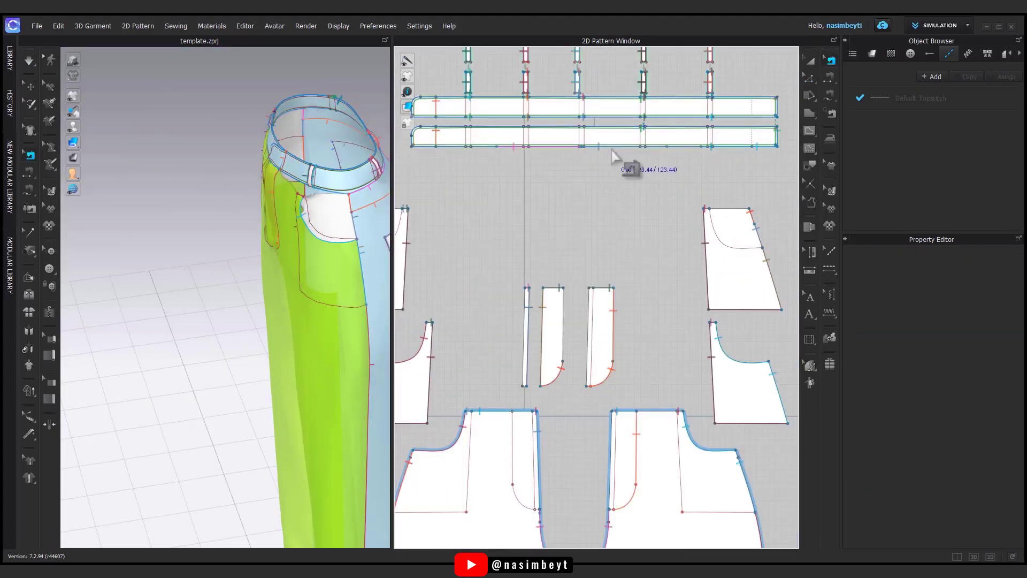
scroll(632, 176, "down", 2)
scroll(632, 192, "up", 1)
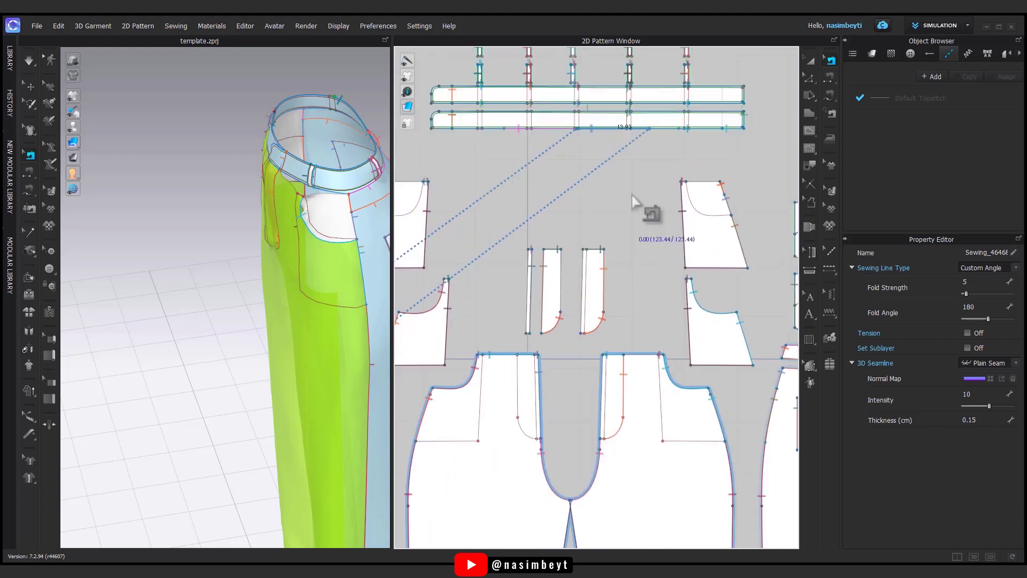
left_click(530, 362)
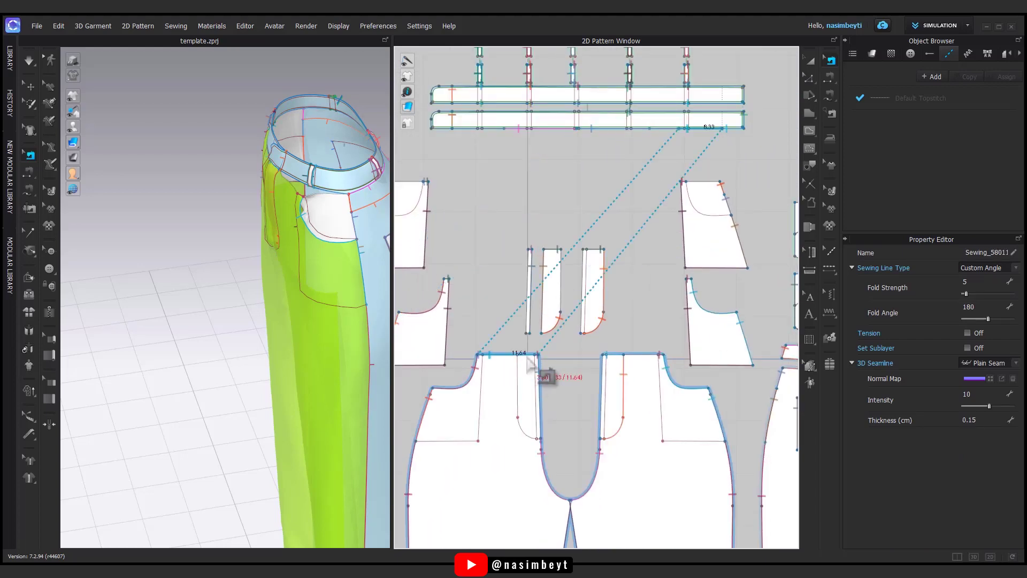
left_click(644, 364)
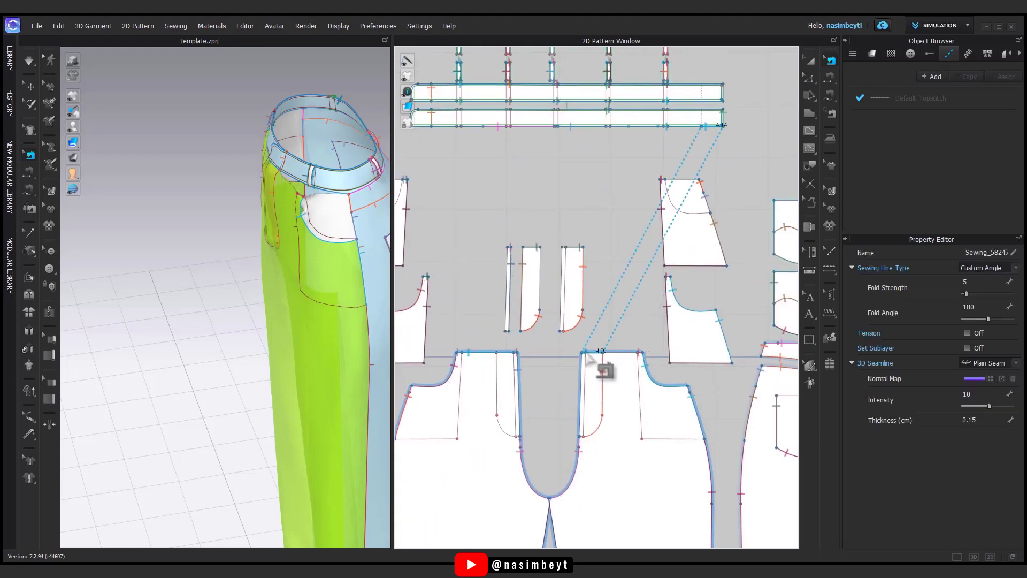
Check the seams joining the waistband to the trousers, then clear the selection.
scroll(597, 366, "up", 2)
scroll(598, 368, "up", 1)
middle_click_drag(592, 406, 599, 488)
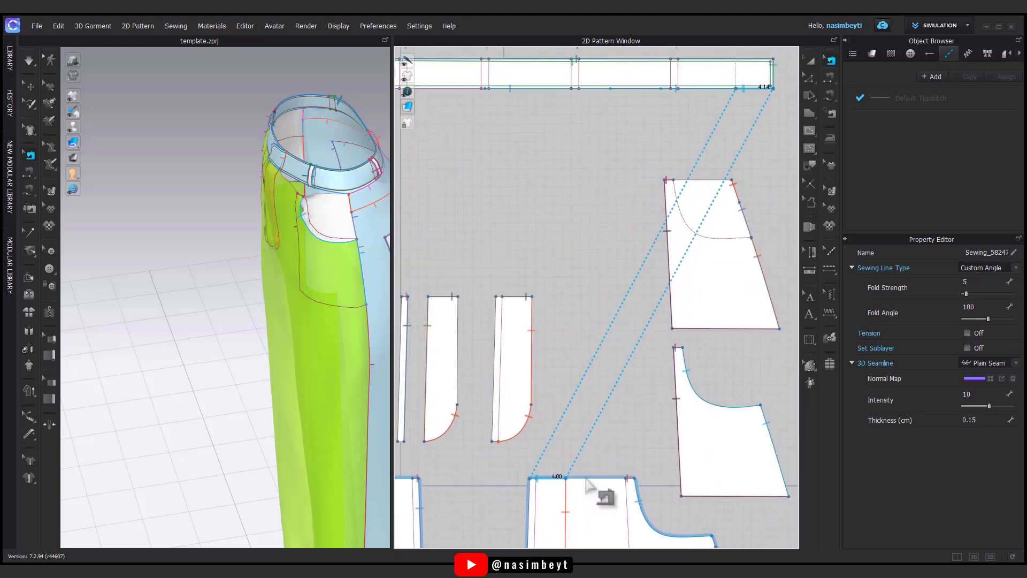
scroll(587, 485, "down", 2)
left_click(527, 177)
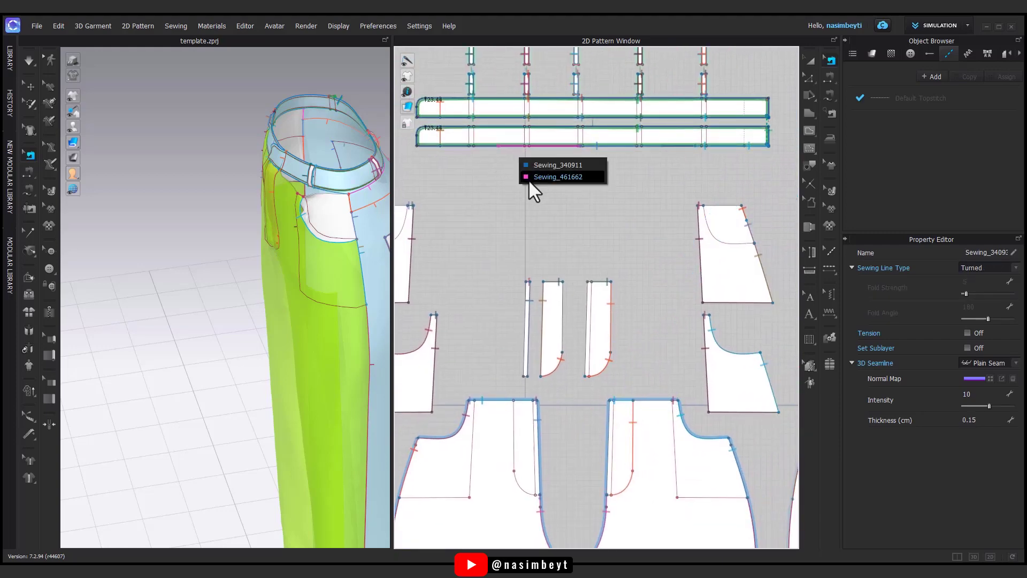
left_click(529, 178)
scroll(537, 212, "down", 2)
scroll(546, 222, "up", 3)
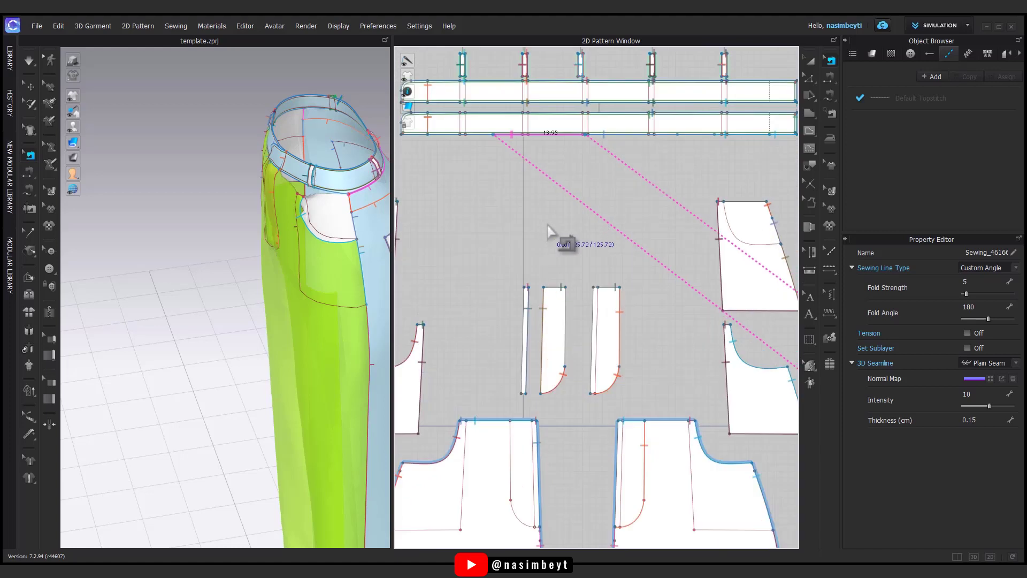
scroll(546, 222, "down", 1)
scroll(546, 222, "down", 1)
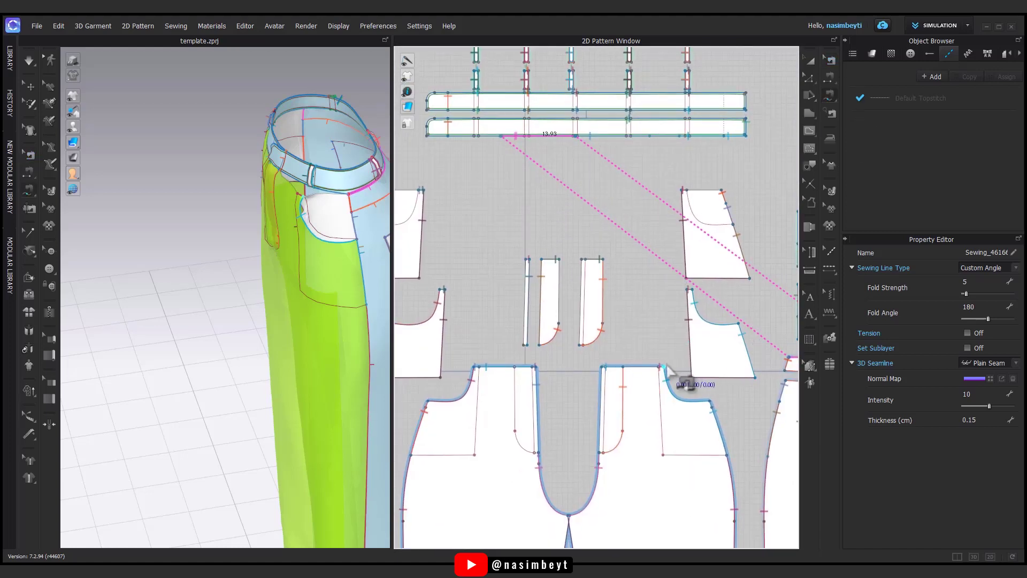
left_click(503, 142)
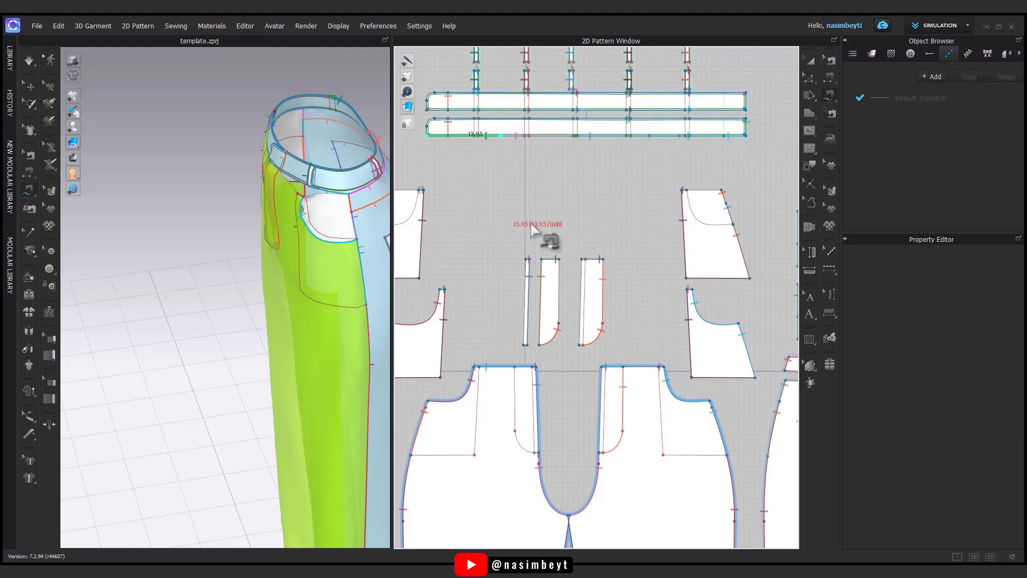
scroll(683, 193, "up", 1)
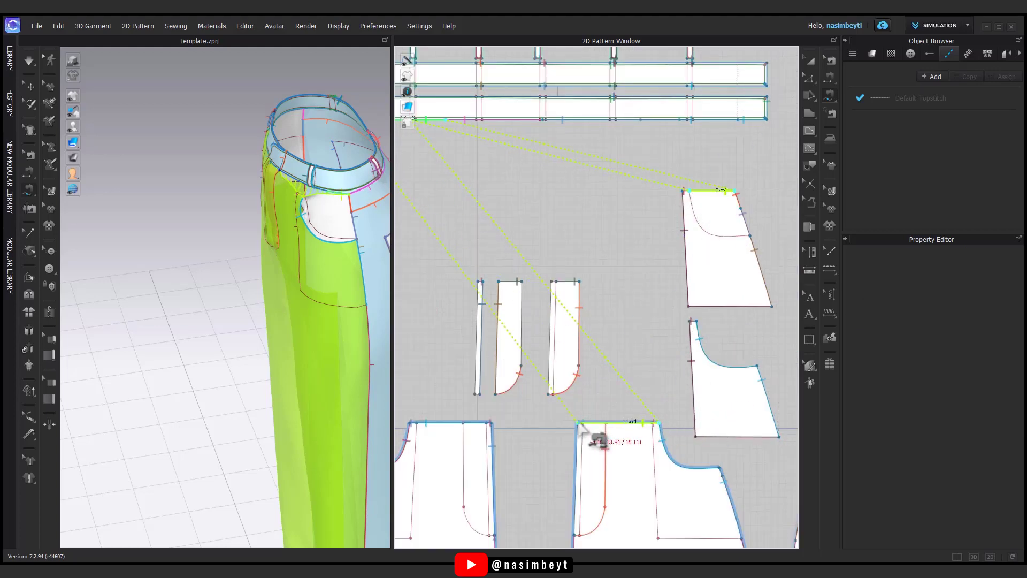
Orbit around the trousers to inspect them from front, side and rear.
key("a")
right_click_drag(294, 355, 270, 275)
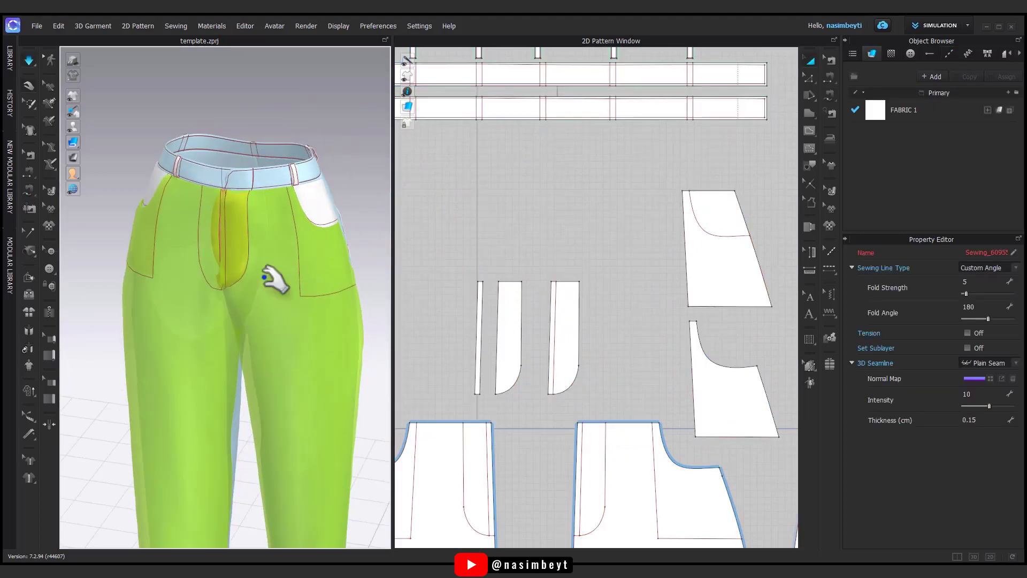
mouse_move(257, 310)
right_mouse_down()
mouse_move(272, 377)
mouse_move(188, 356)
right_mouse_up()
key("b")
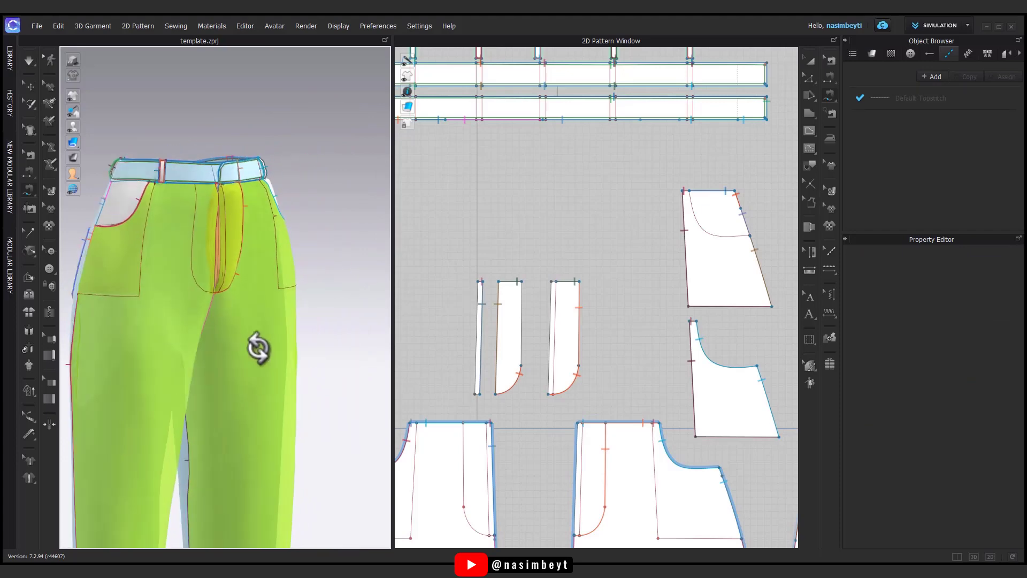
mouse_move(259, 344)
right_mouse_down()
mouse_move(46, 418)
mouse_move(97, 409)
mouse_move(211, 339)
right_mouse_up()
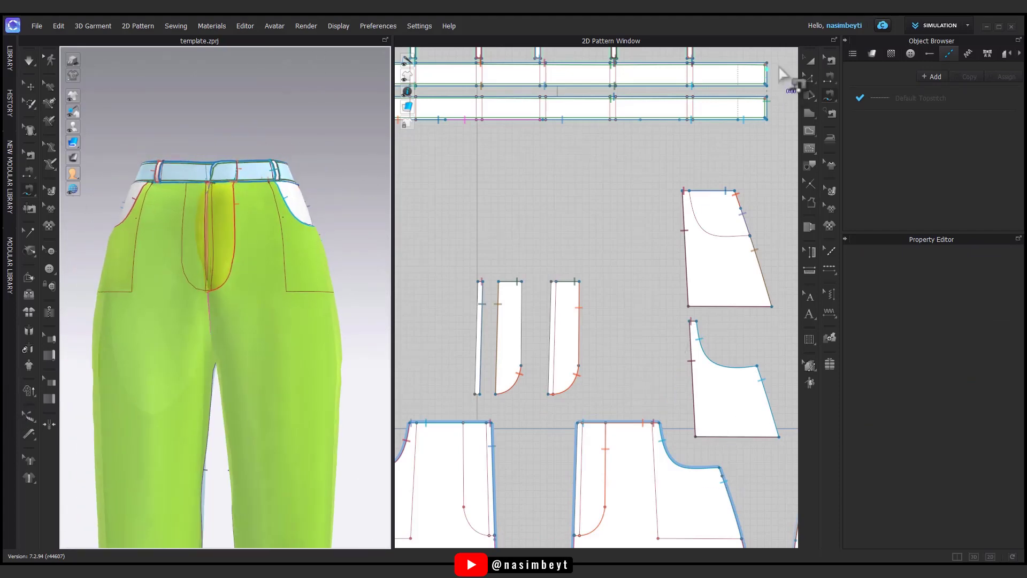
left_click(808, 62)
Return all pattern pieces from bright green to their orange fabric look.
key("ctrl+a")
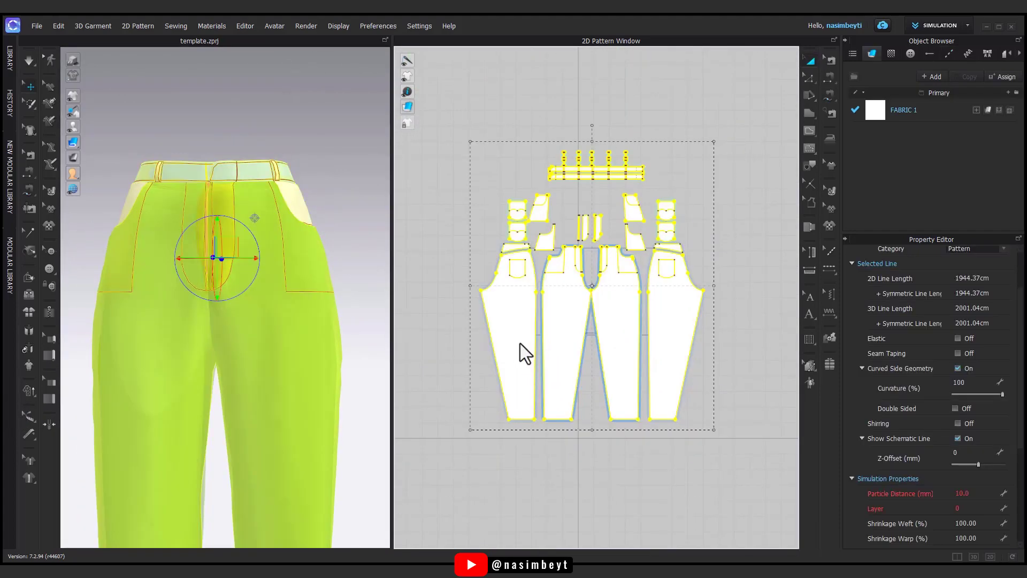
right_click(520, 341)
left_click(555, 345)
right_click(552, 374)
left_click(540, 358)
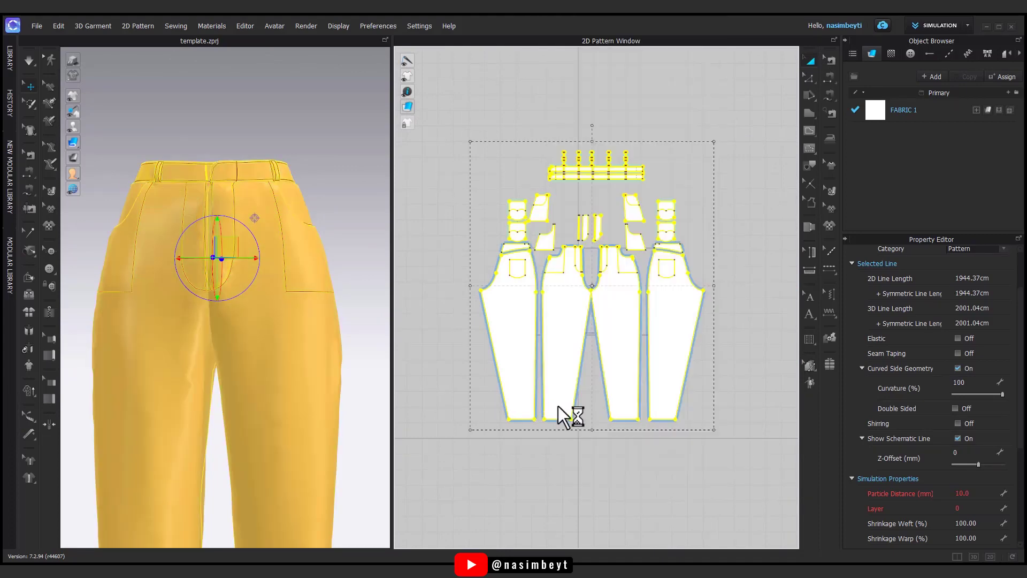
mouse_move(320, 428)
right_mouse_down()
mouse_move(383, 447)
mouse_move(390, 471)
mouse_move(184, 461)
mouse_move(319, 442)
mouse_move(248, 328)
mouse_move(305, 264)
mouse_move(340, 271)
right_mouse_up()
scroll(287, 214, "up", 5)
scroll(287, 214, "down", 3)
left_click(340, 271)
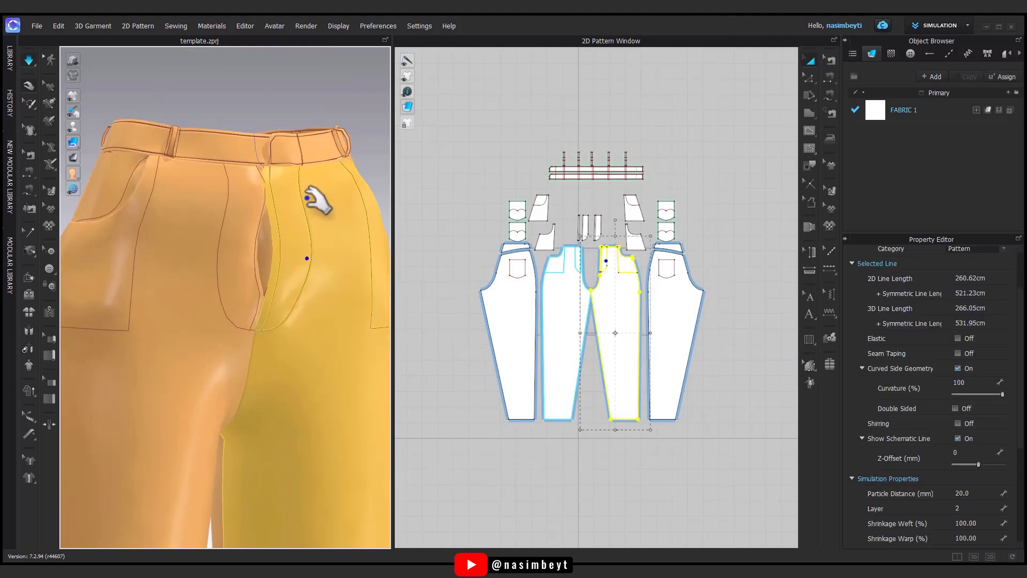
Set every pattern piece to layer 0.
mouse_move(356, 188)
right_mouse_down()
mouse_move(298, 339)
mouse_move(328, 363)
right_mouse_up()
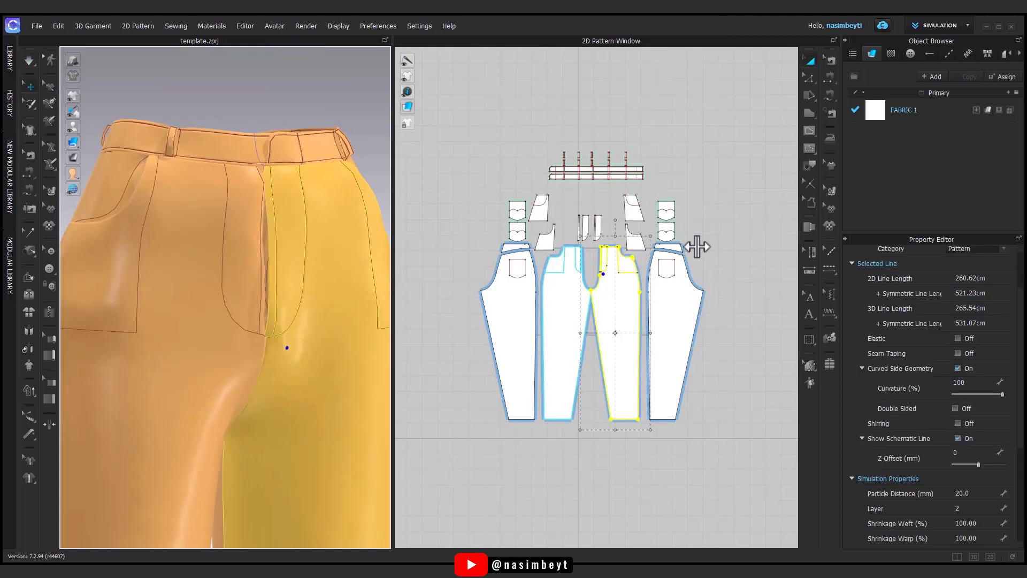
left_click_drag(731, 111, 483, 466)
left_click(969, 507)
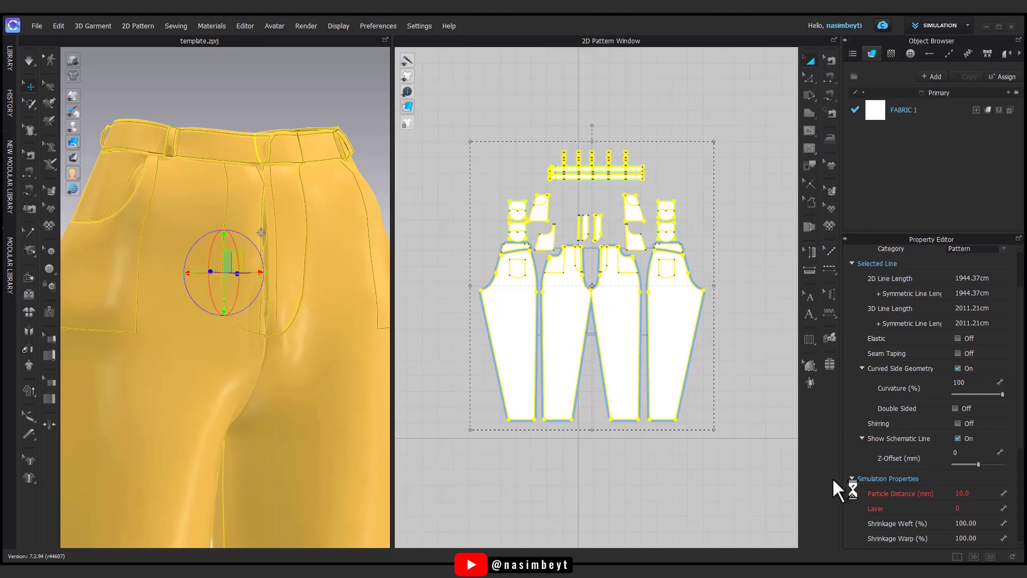
left_click(669, 476)
mouse_move(305, 401)
right_mouse_down()
mouse_move(264, 367)
mouse_move(234, 368)
mouse_move(211, 287)
mouse_move(312, 332)
mouse_move(421, 358)
mouse_move(460, 339)
right_mouse_up()
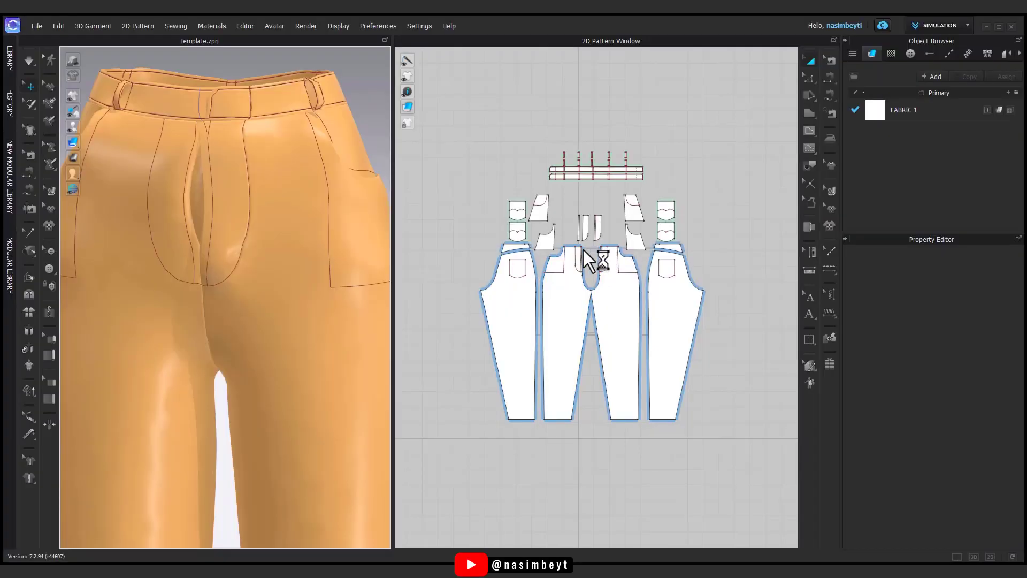
Remove linked editing between the left front trouser piece and its mirrored twin.
scroll(594, 310, "up", 3)
left_click(636, 331)
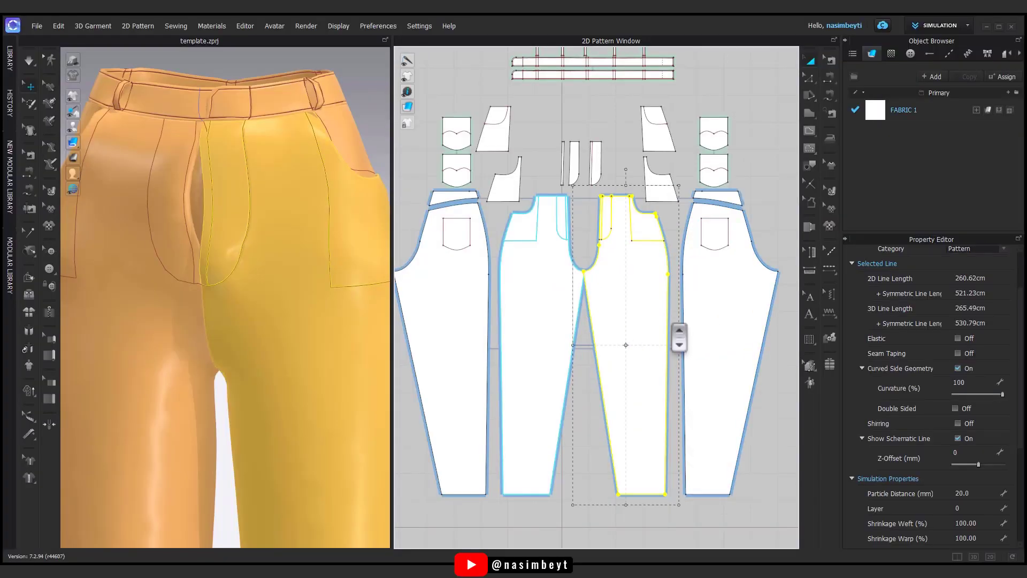
left_click(541, 327)
right_click(531, 321)
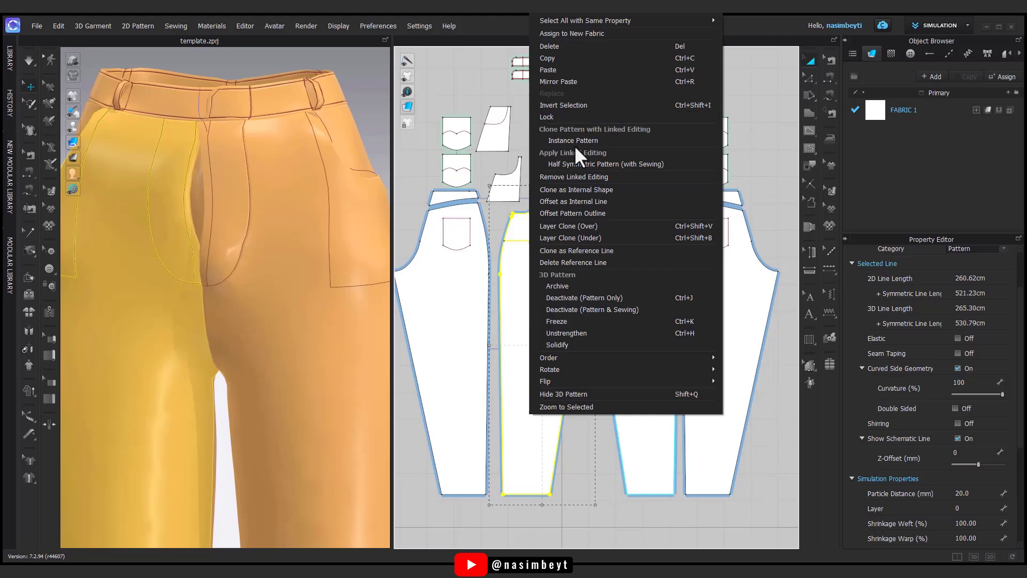
left_click(568, 174)
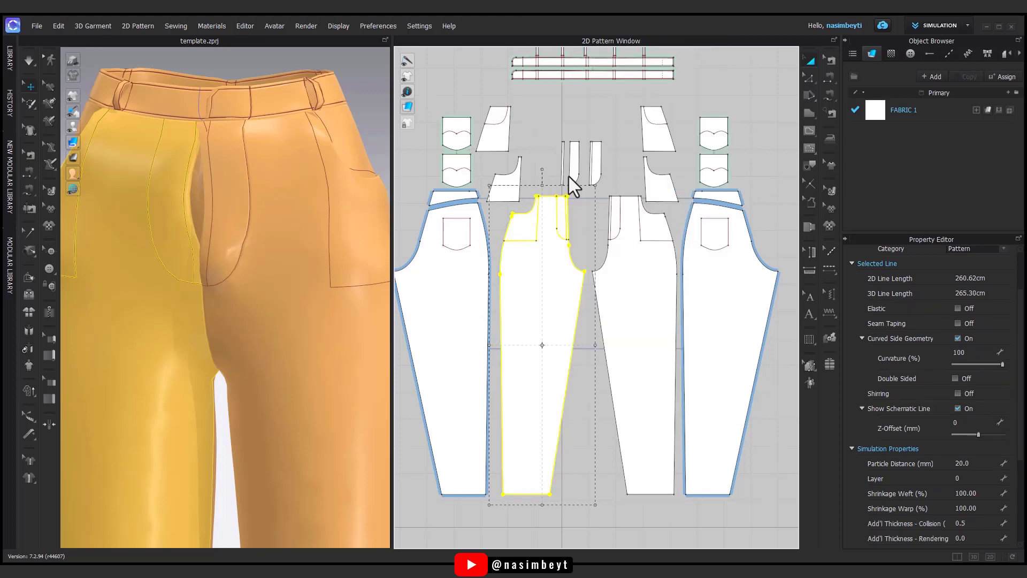
left_click(582, 372)
Delete the pocket internal line from the left front piece.
left_click(558, 235)
scroll(558, 238, "up", 5)
left_click(829, 61)
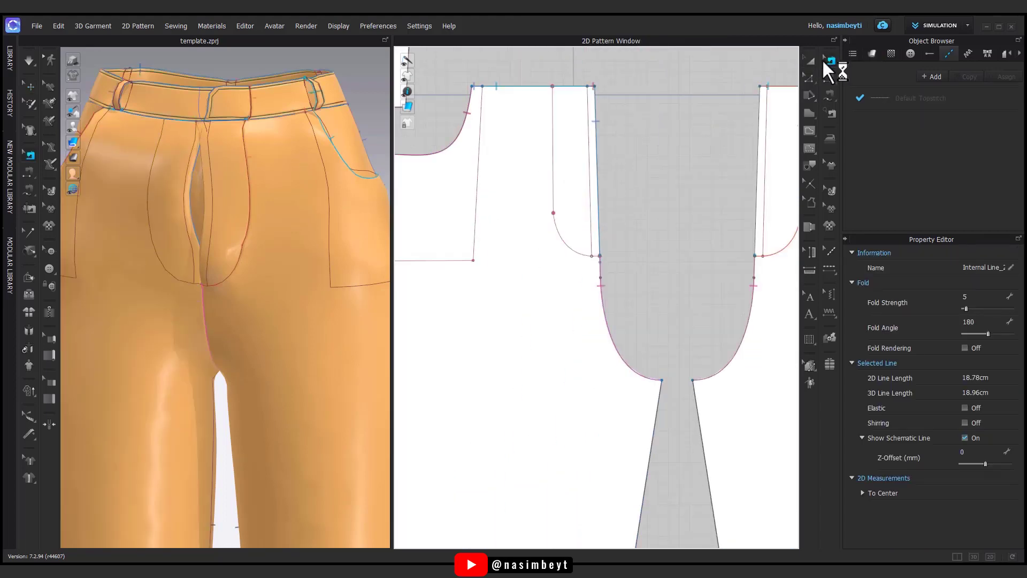
key("a")
key("Delete")
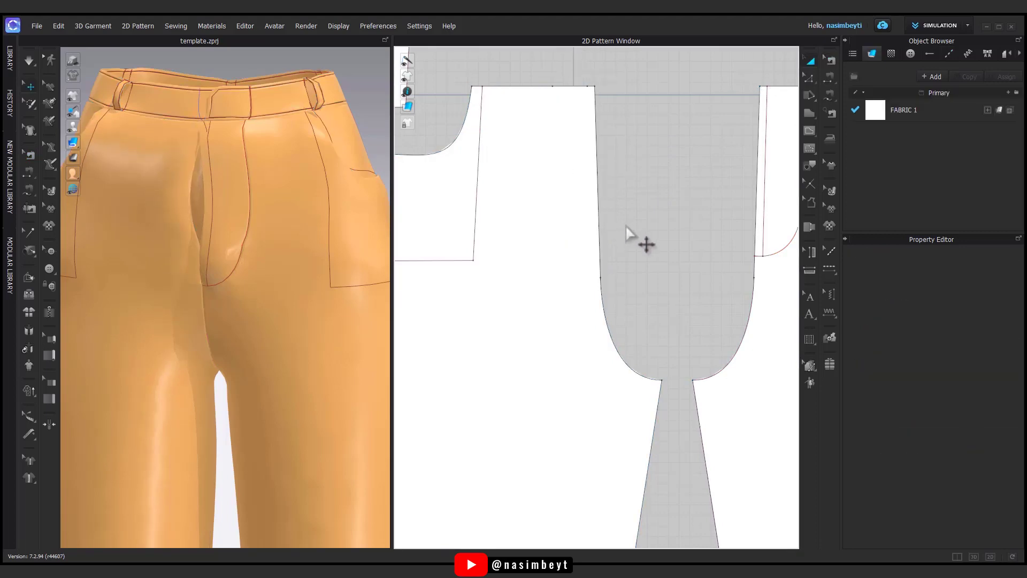
Simulate the garment and begin a seam on the pocket strip edge.
left_click(198, 193)
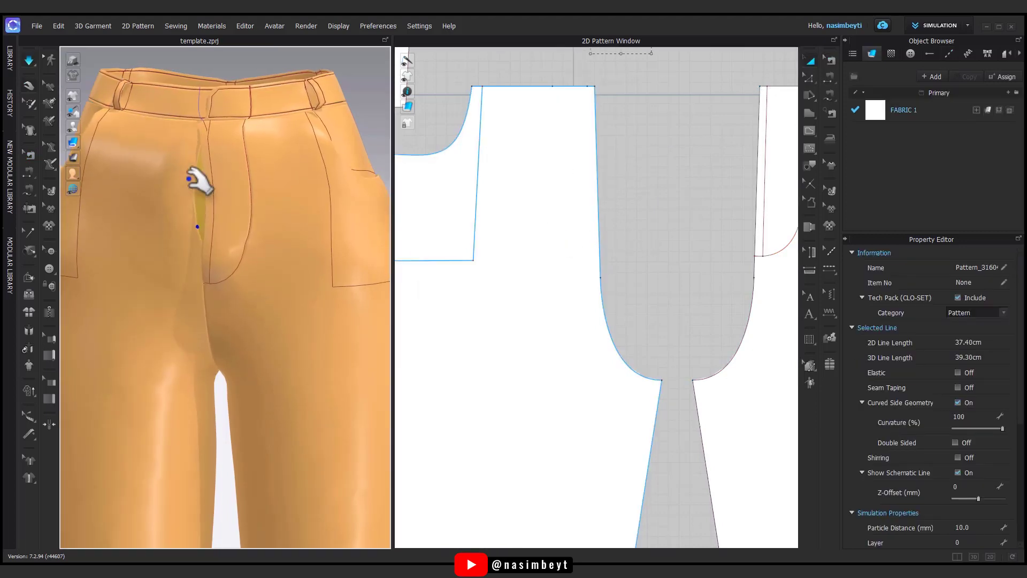
key("space")
scroll(564, 209, "down", 3)
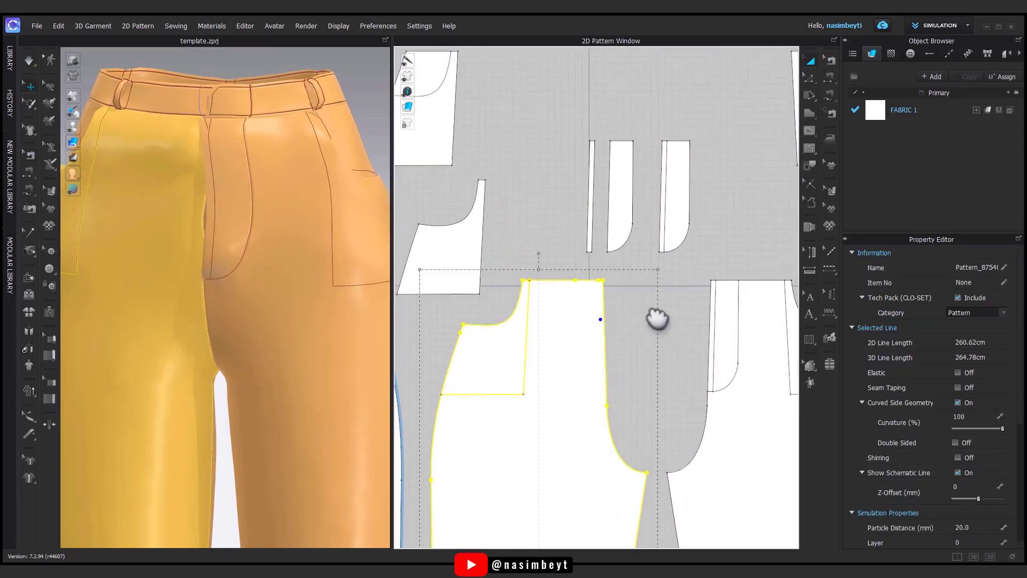
left_click(831, 60)
left_click(578, 205)
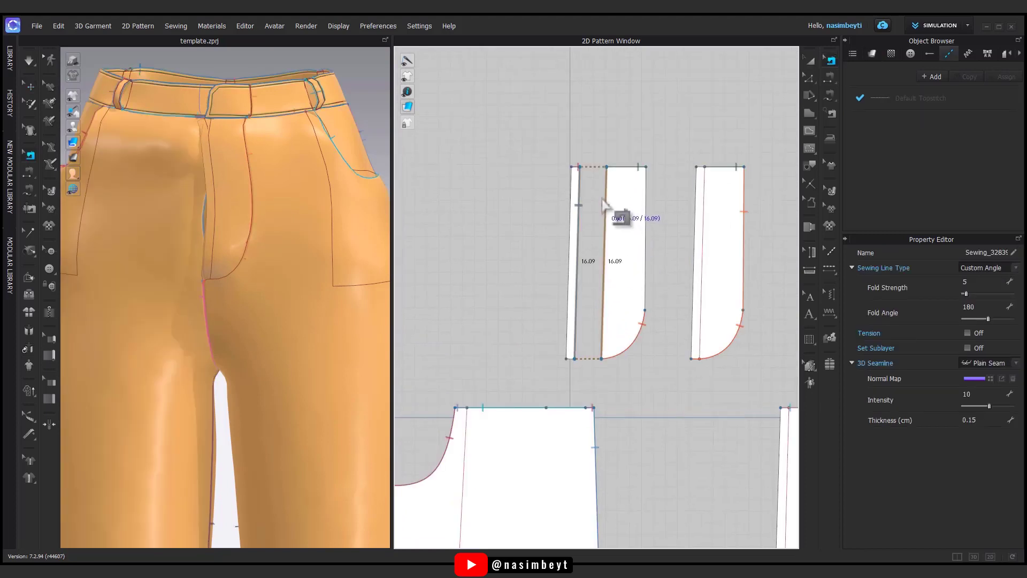
Sew both fly strips to the front panel fly edges with 12.00 and 16.09 seams.
left_click(603, 205)
left_click(601, 235)
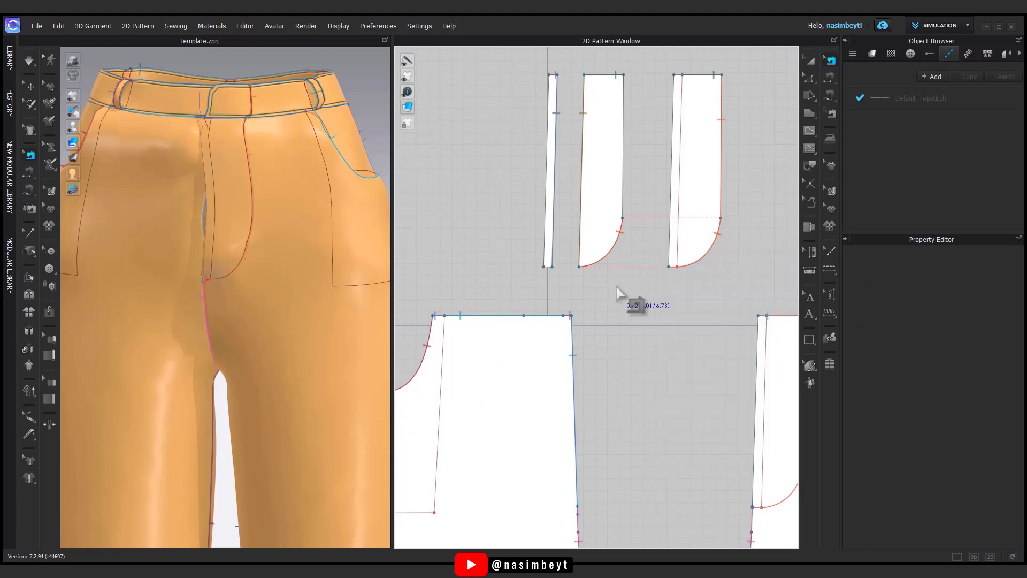
scroll(637, 276, "down", 3)
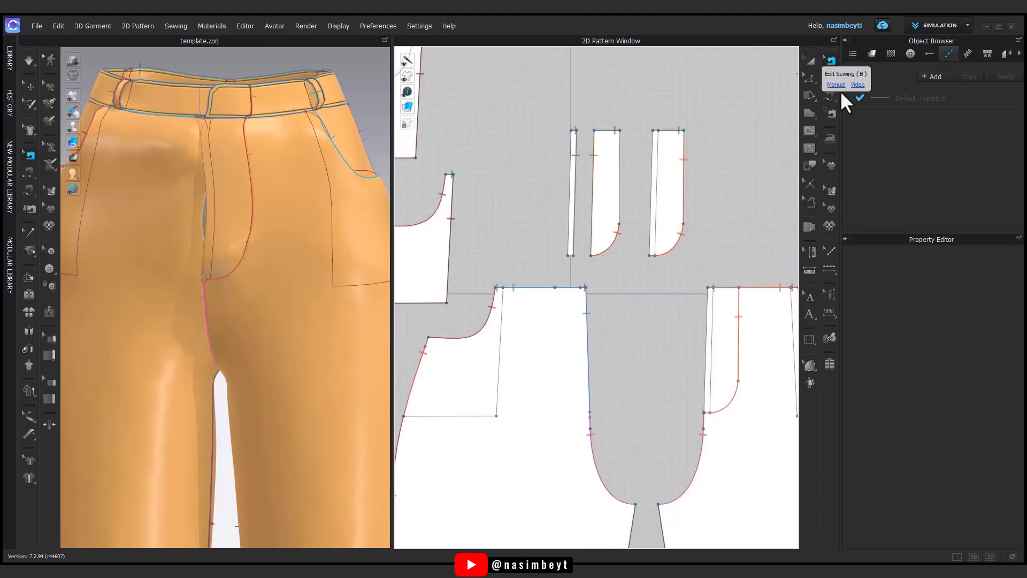
left_click(809, 113)
left_click_drag(739, 288, 739, 381)
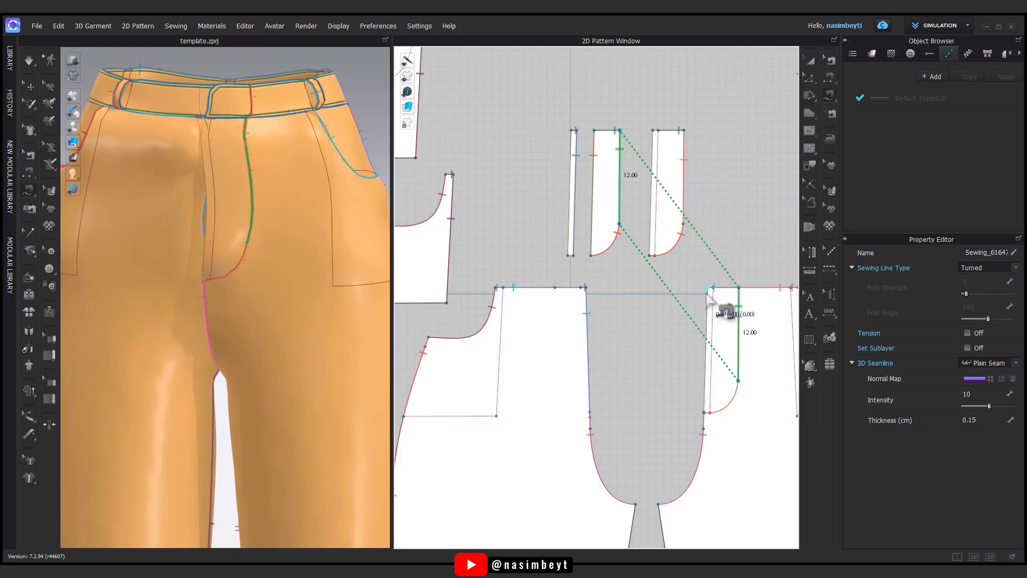
left_click_drag(707, 287, 705, 412)
left_click_drag(653, 130, 650, 256)
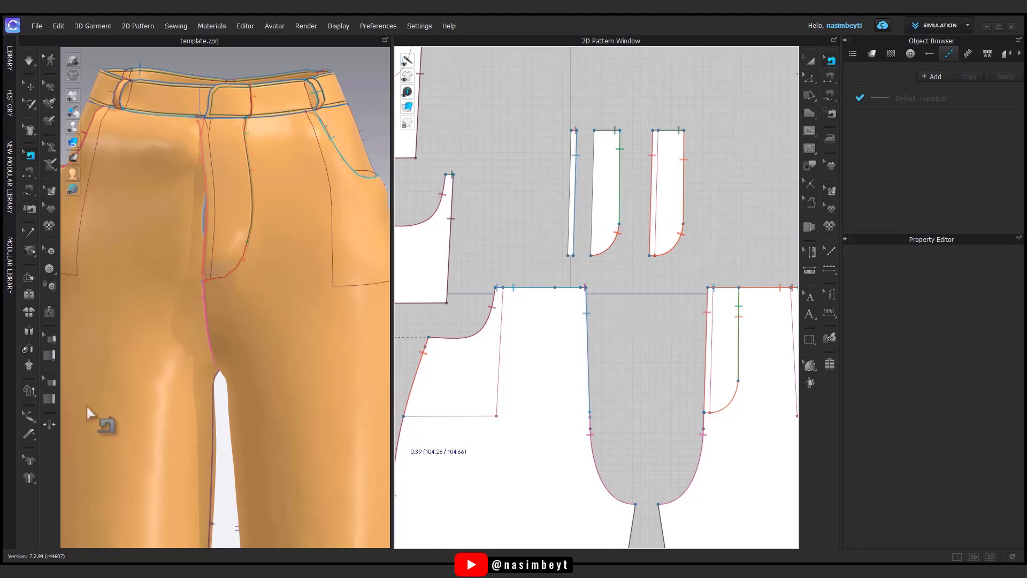
Start a zipper along the first fly strip's left edge.
left_click(50, 310)
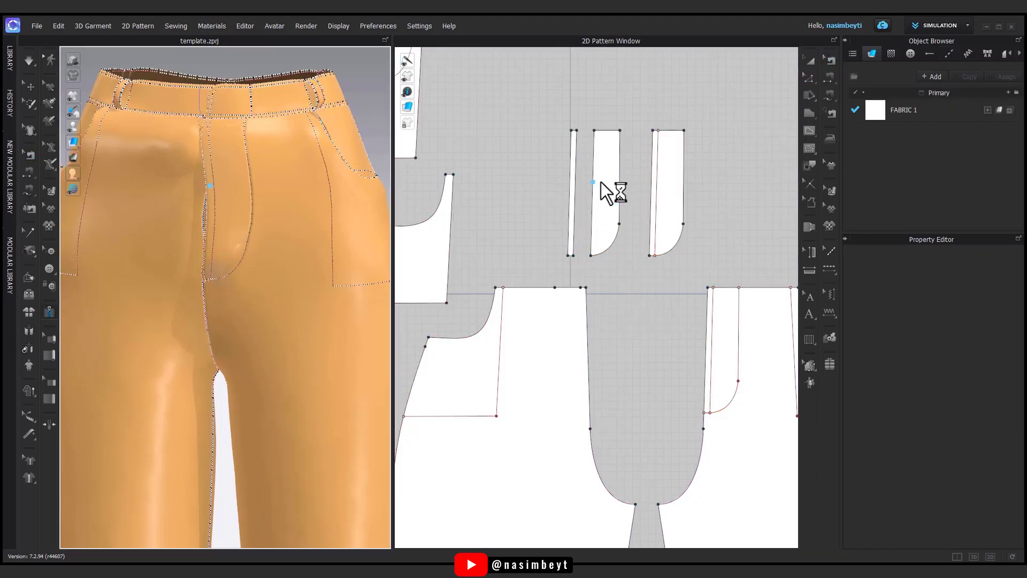
left_click(573, 256)
left_click(594, 131)
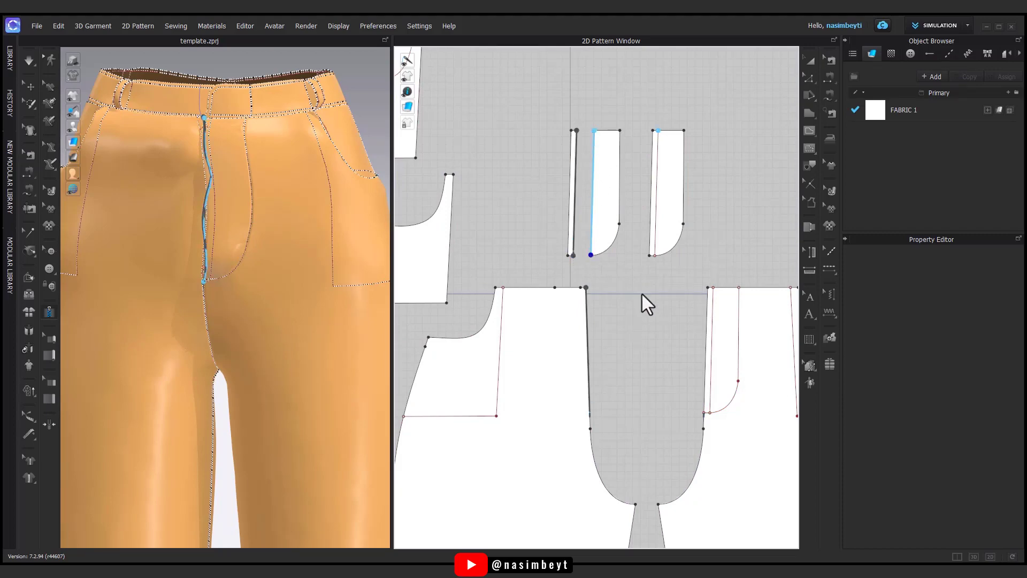
Inspect the 16.04 cm fly zipper in 3D and bring the waistband strips into view.
scroll(229, 332, "up", 3)
right_click_drag(328, 337, 220, 165)
scroll(251, 320, "up", 2)
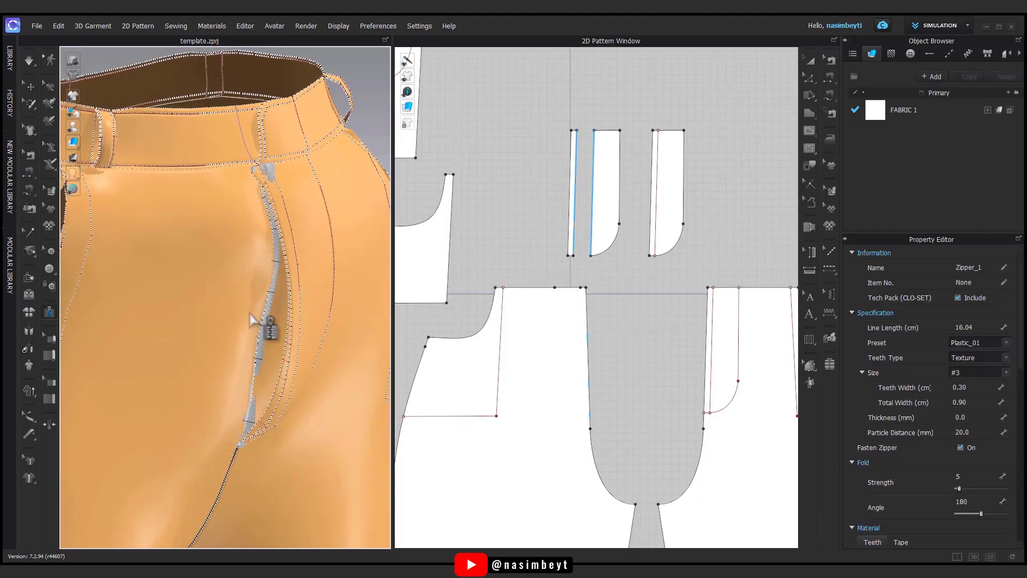
mouse_move(280, 252)
right_mouse_down()
mouse_move(229, 435)
mouse_move(294, 470)
right_mouse_up()
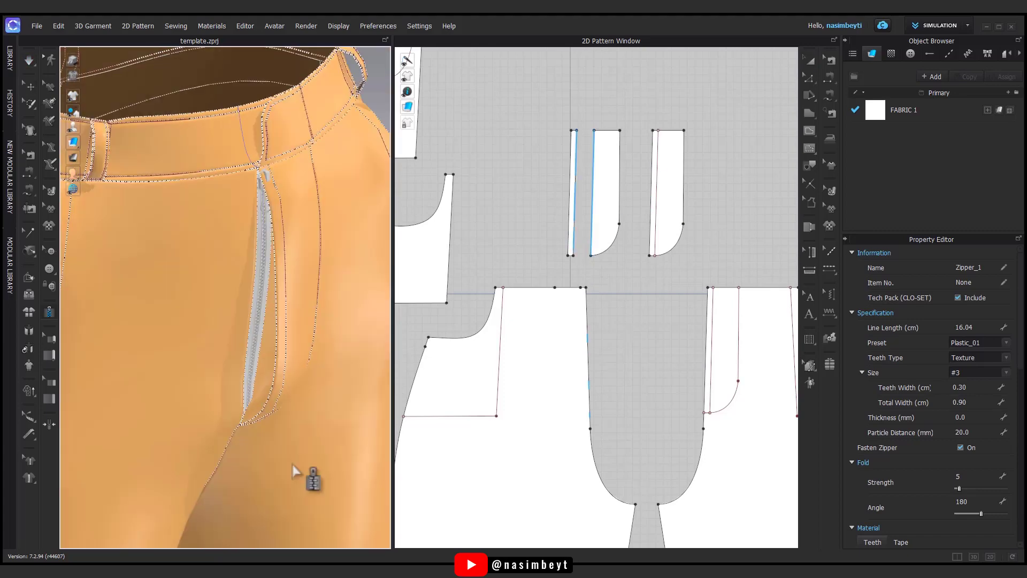
scroll(633, 348, "down", 1)
scroll(671, 278, "down", 3)
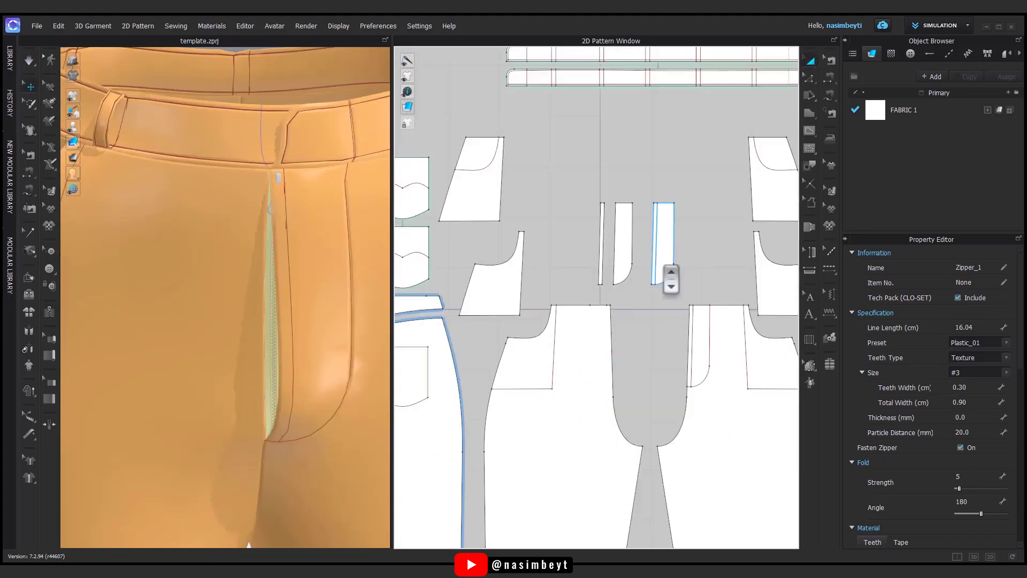
mouse_move(671, 278)
right_mouse_down()
mouse_move(587, 337)
mouse_move(616, 310)
right_mouse_up()
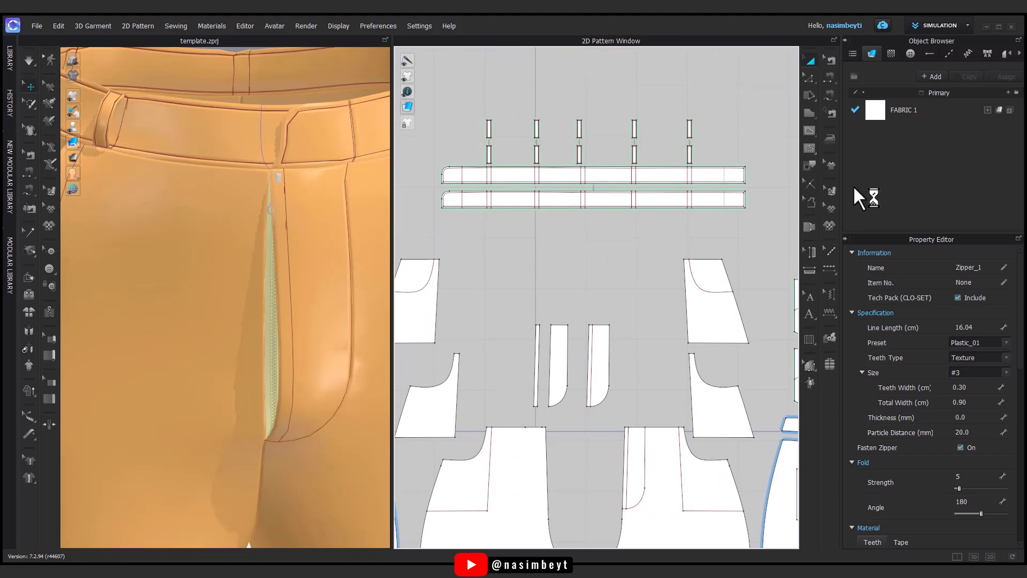
left_click(443, 182)
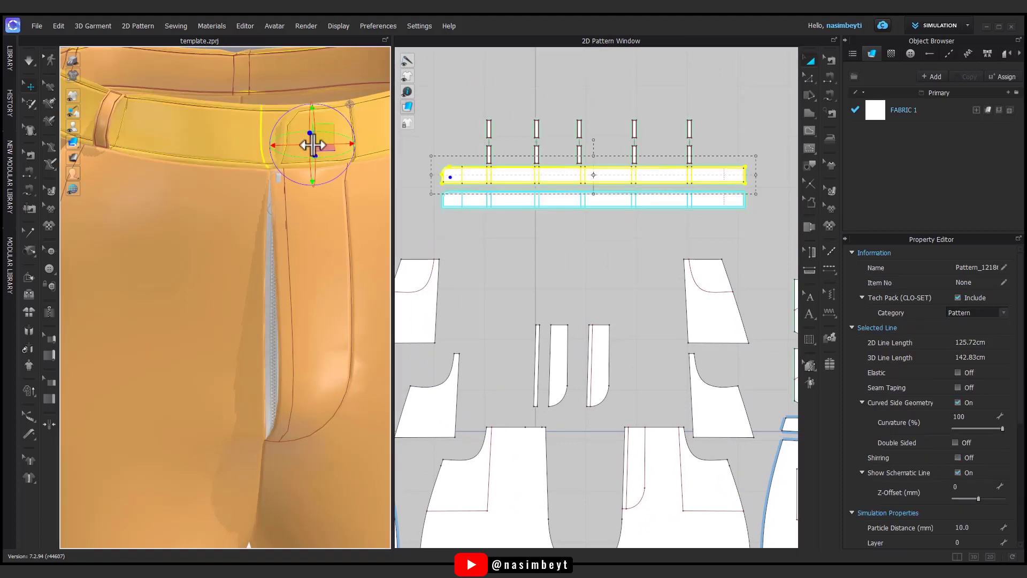
left_click(470, 240)
left_click(268, 142)
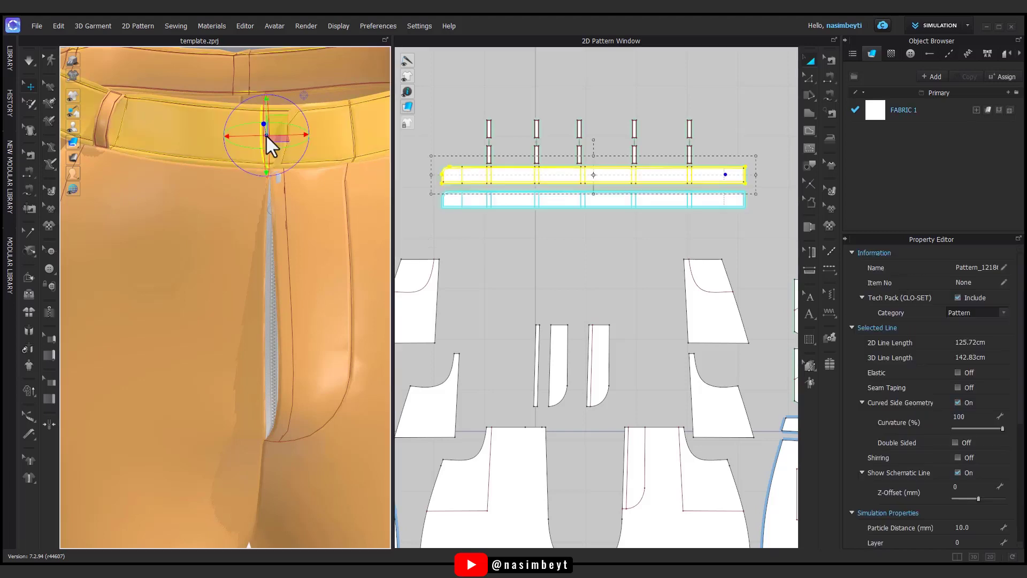
left_click(425, 198)
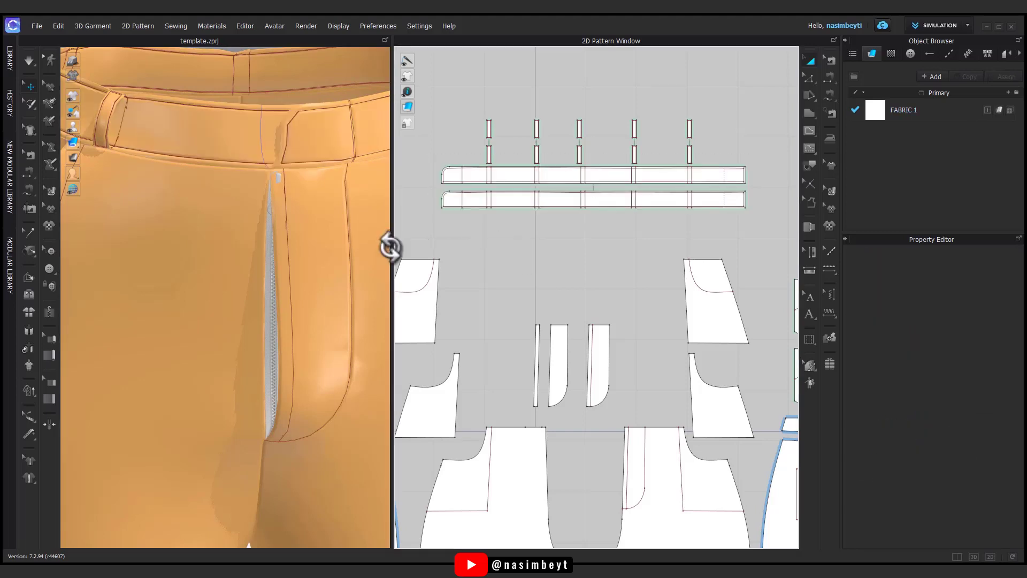
Place a default button on the waistband's left end and shift it further left.
left_click(50, 268)
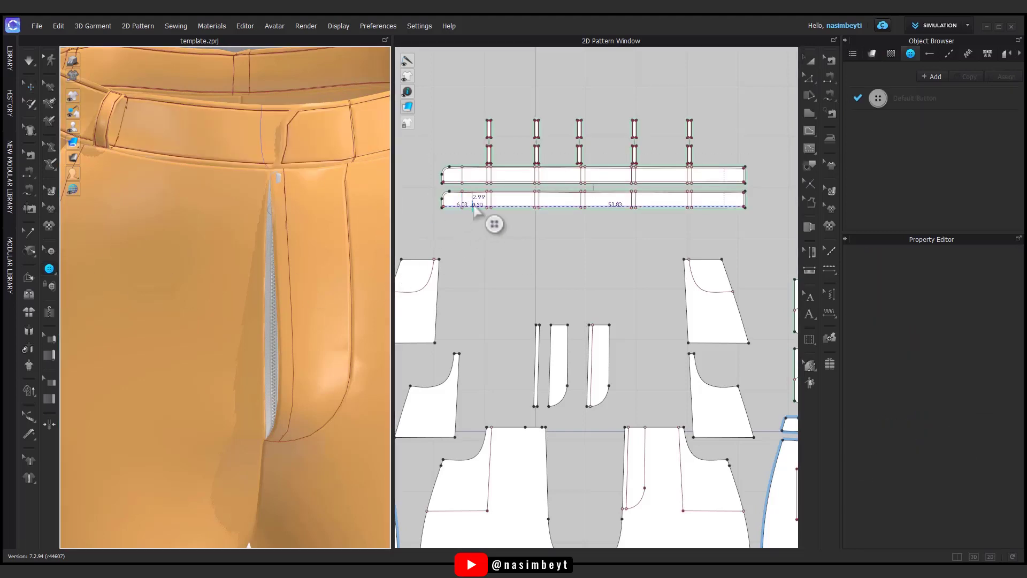
scroll(475, 214, "up", 5)
scroll(522, 217, "up", 2)
left_click(528, 208)
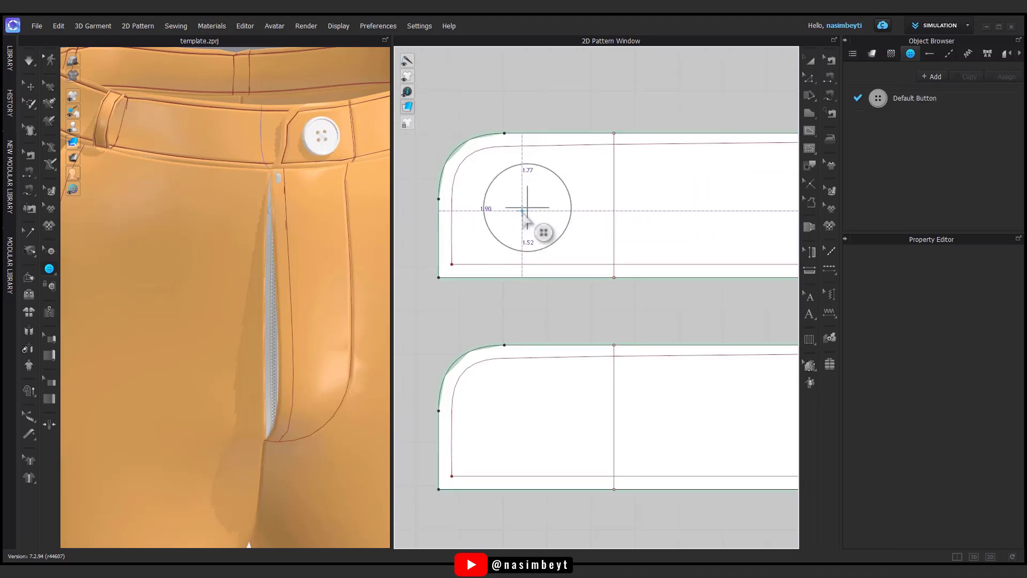
left_click(50, 285)
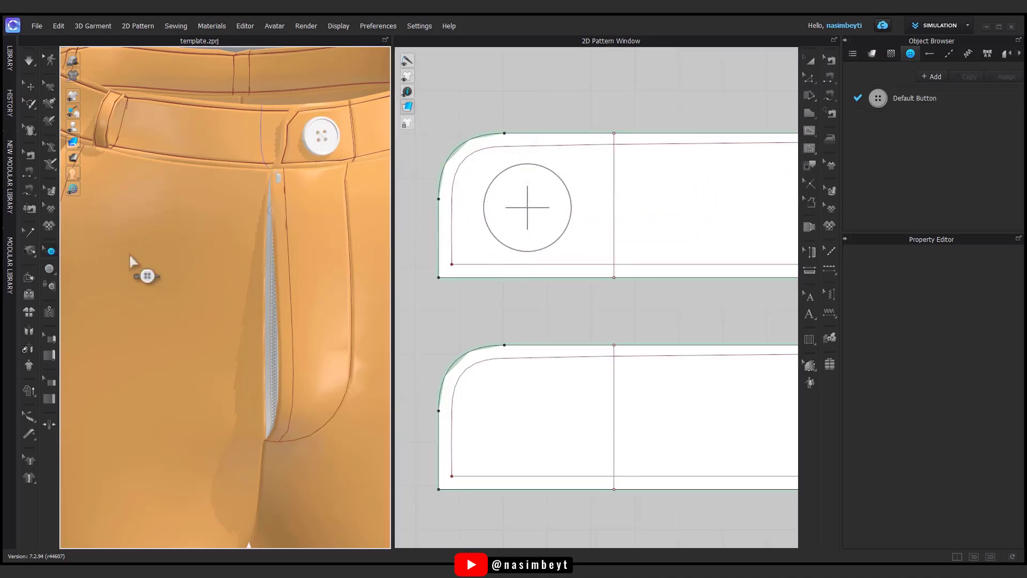
left_click_drag(535, 219, 503, 214)
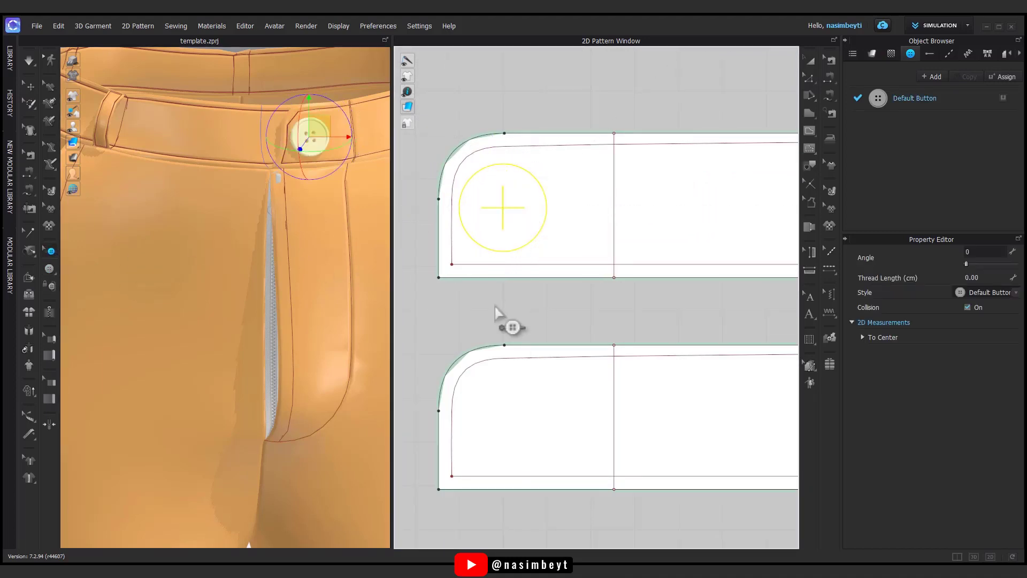
Scroll the 2D view and reveal the button and buttonhole tool options.
scroll(511, 324, "down", 2)
scroll(589, 348, "down", 2)
scroll(615, 351, "down", 2)
scroll(605, 343, "down", 1)
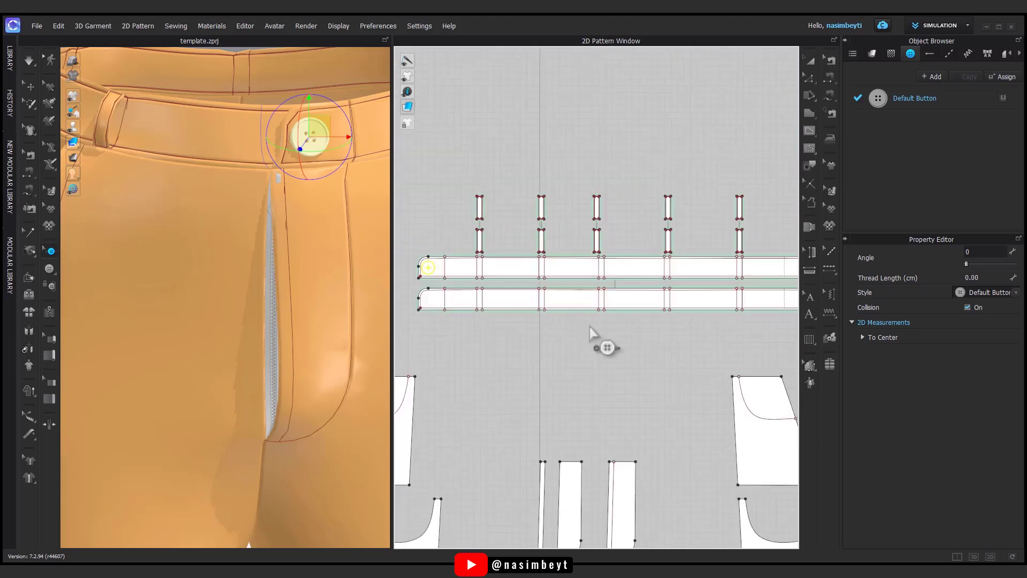
scroll(596, 339, "down", 2)
left_click(55, 274)
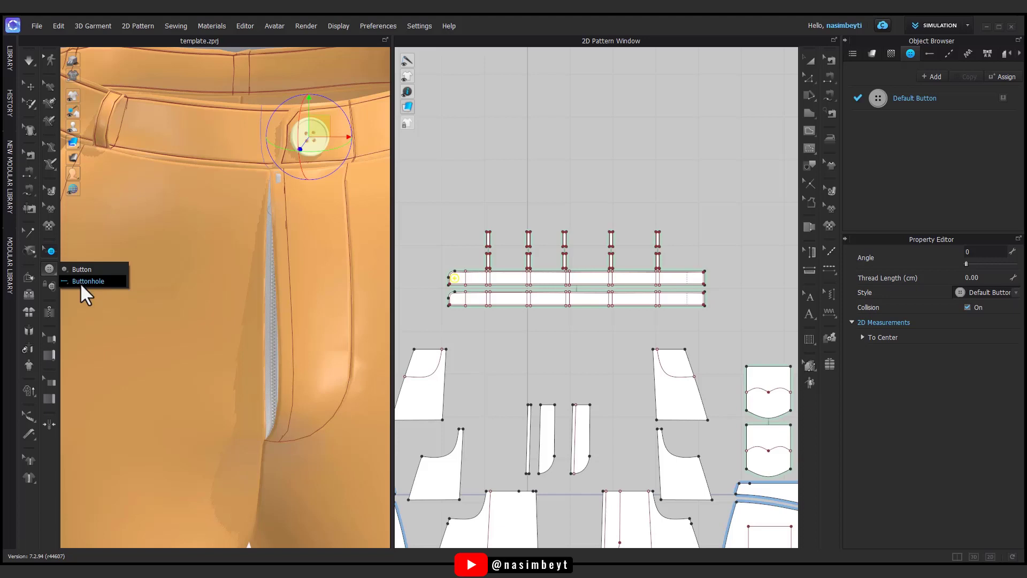
Place a default buttonhole on the waistband end.
left_click(82, 281)
scroll(684, 289, "up", 3)
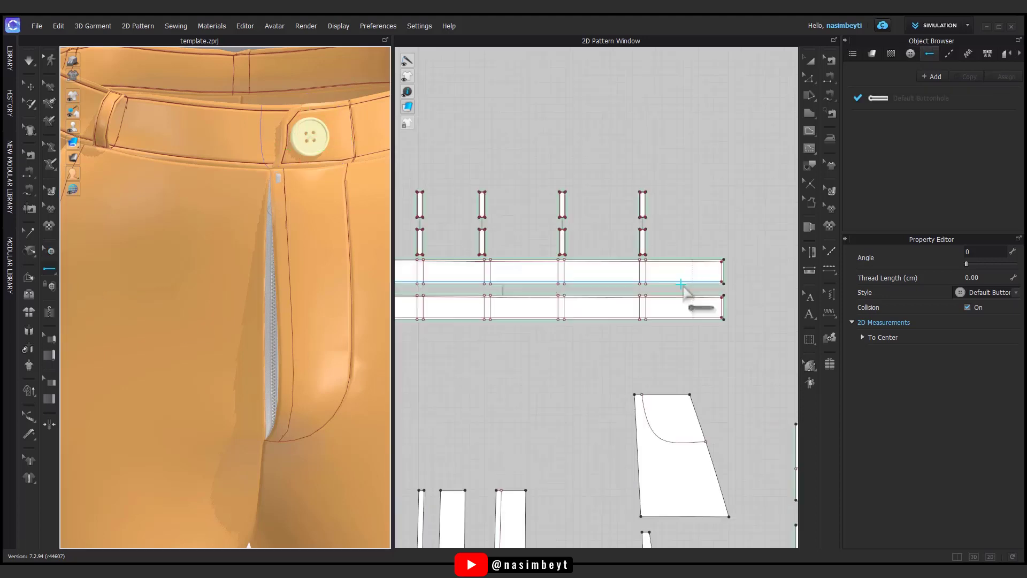
scroll(658, 291, "up", 3)
scroll(623, 257, "up", 2)
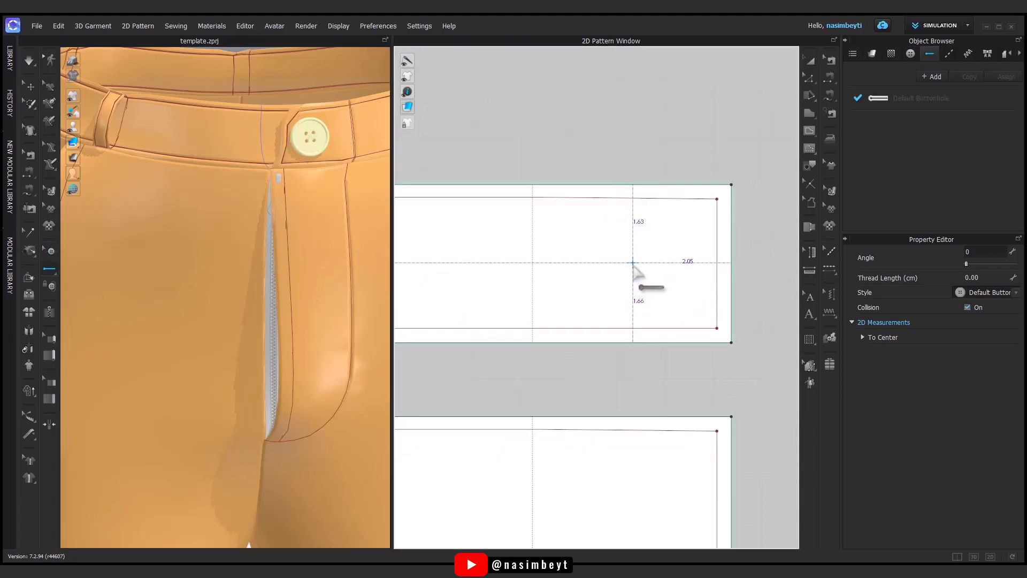
left_click(633, 263)
right_click_drag(240, 269, 215, 175)
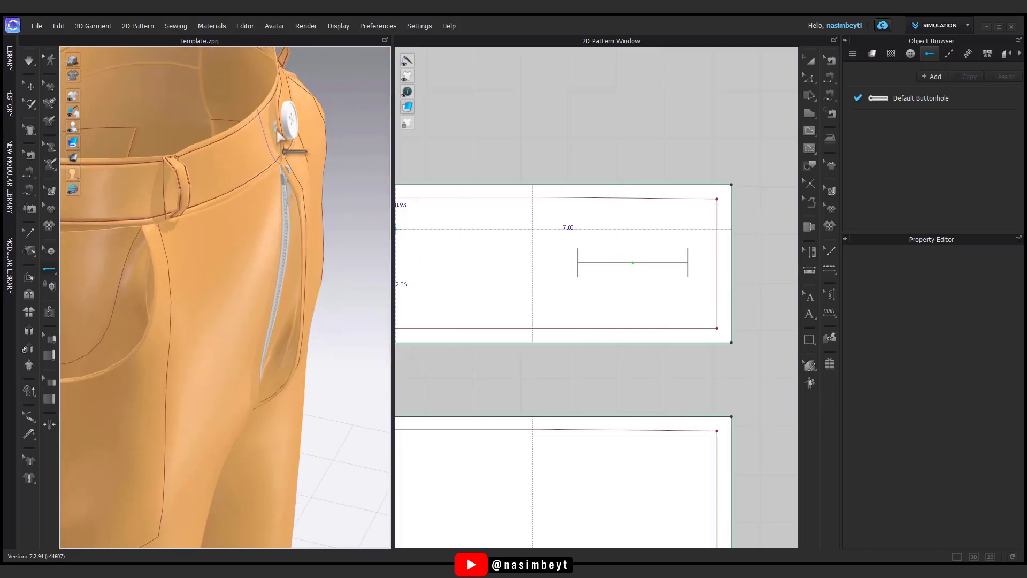
Attach the waistband button onto the buttonhole and shift the buttonhole right.
left_click(51, 251)
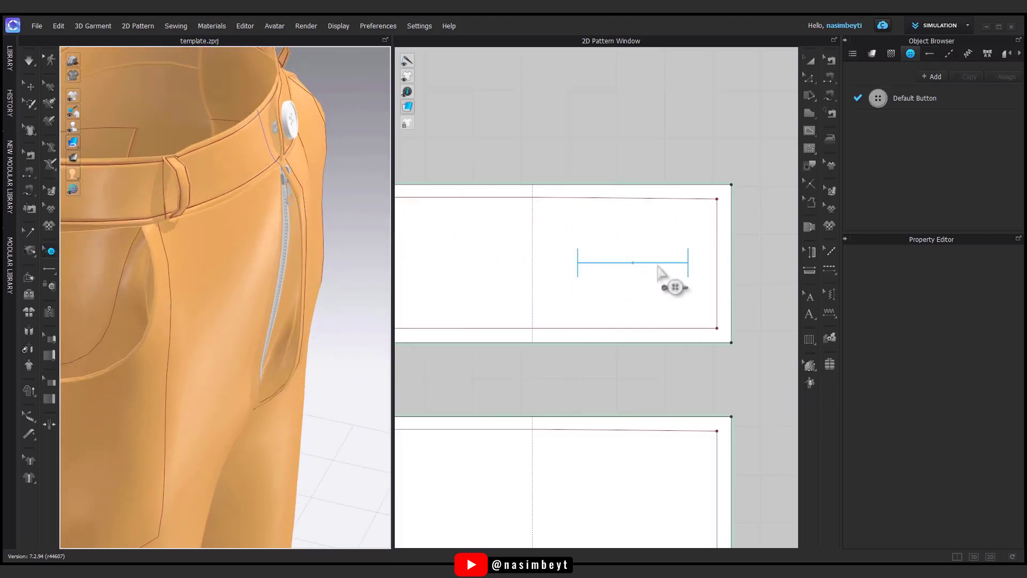
right_click_drag(235, 262, 246, 273)
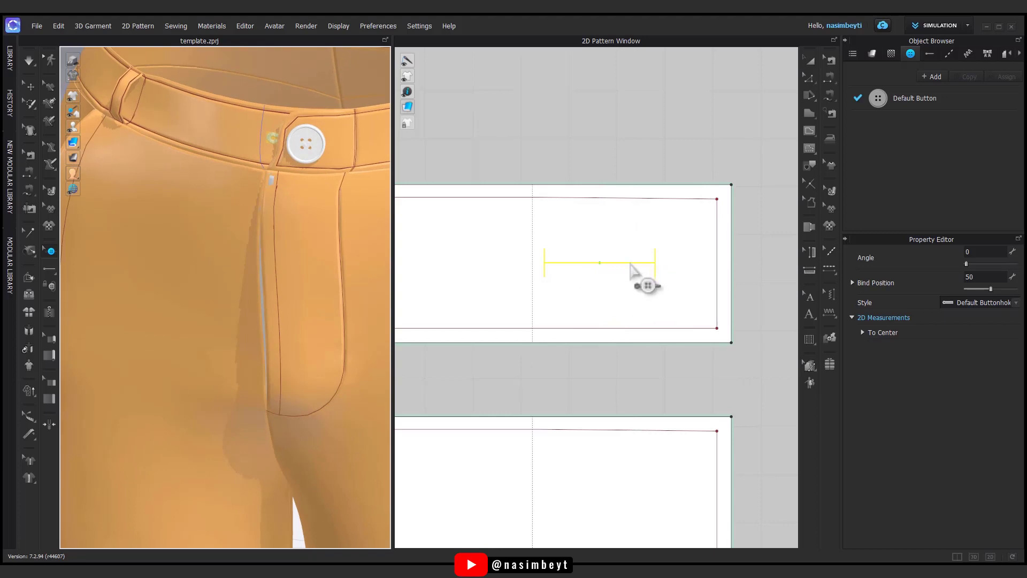
scroll(637, 276, "down", 3)
scroll(642, 280, "down", 3)
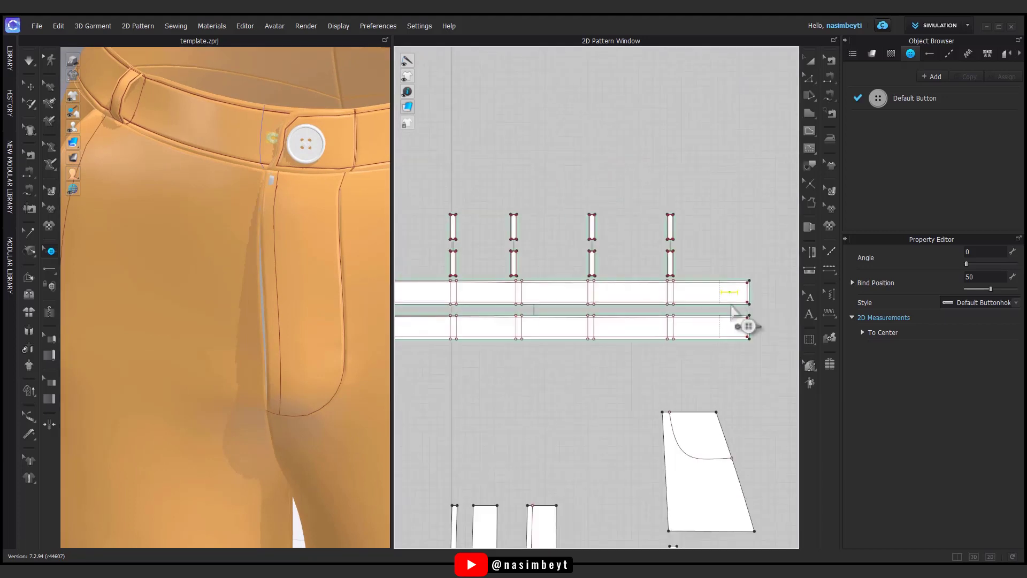
scroll(745, 324, "down", 2)
scroll(506, 328, "up", 3)
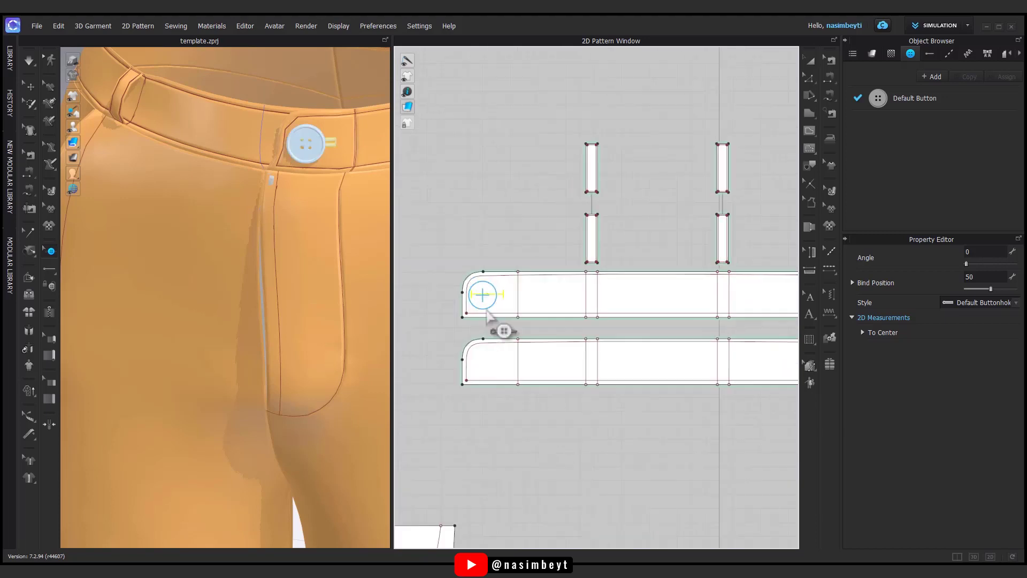
scroll(498, 328, "up", 3)
left_click(468, 297)
left_click_drag(536, 294, 515, 286)
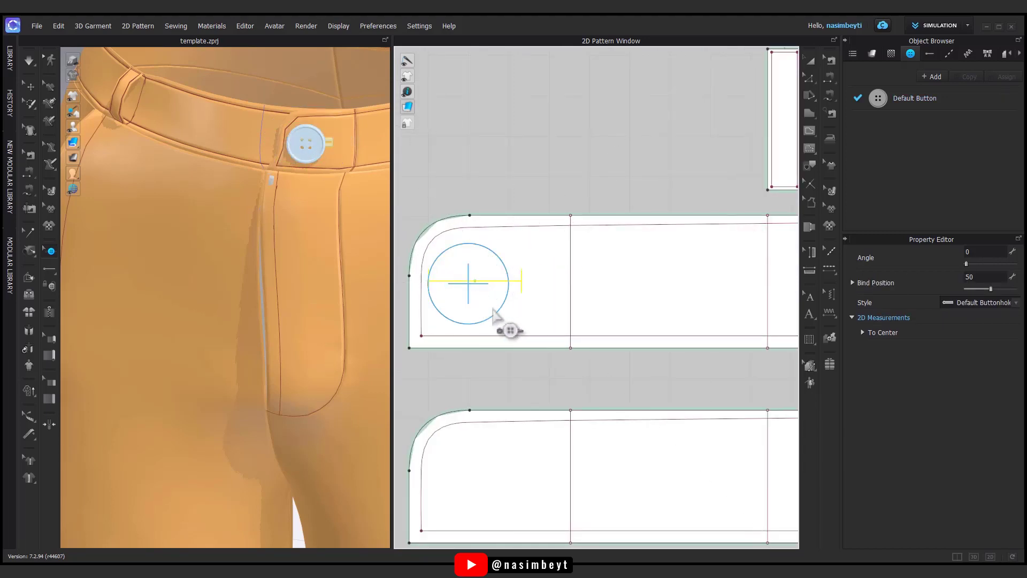
Align the button and buttonhole so the buttonhole is centred under the button.
left_click(471, 305)
scroll(471, 305, "up", 3)
left_click_drag(586, 273, 546, 270)
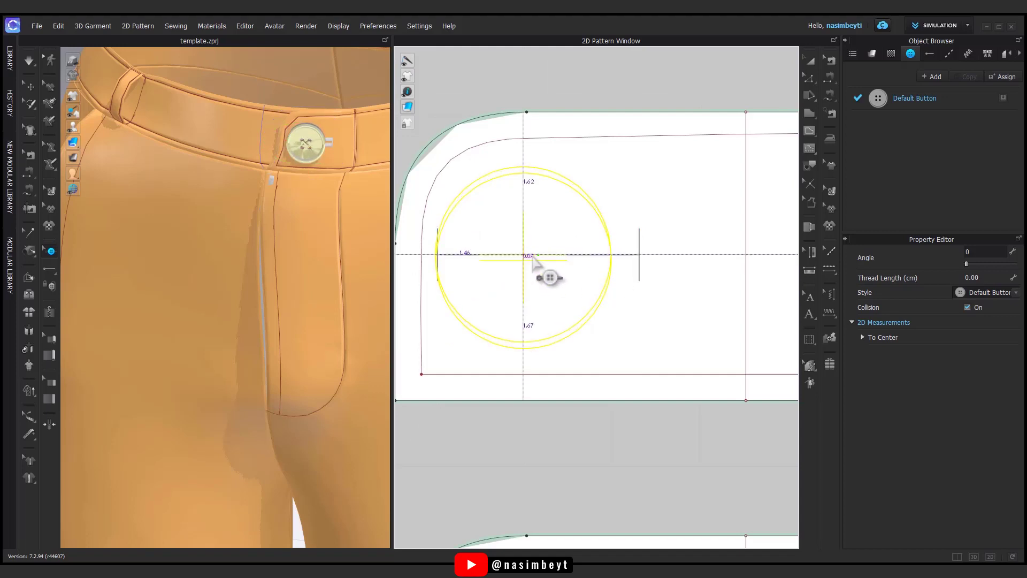
left_click(621, 256)
left_click_drag(621, 257, 556, 262)
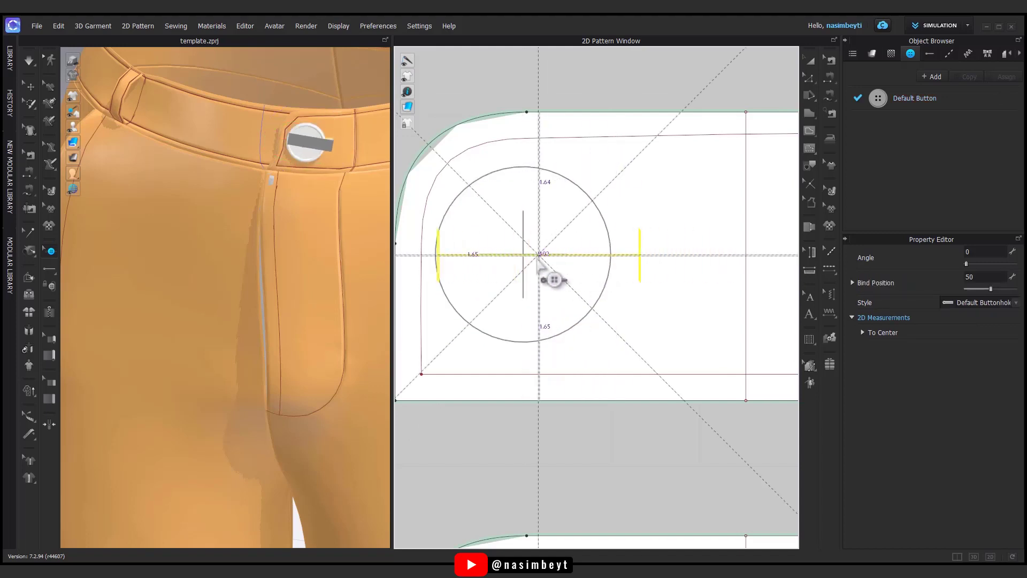
left_click(532, 293)
Move the waistband button to the centre of the waistband end.
scroll(567, 286, "down", 3)
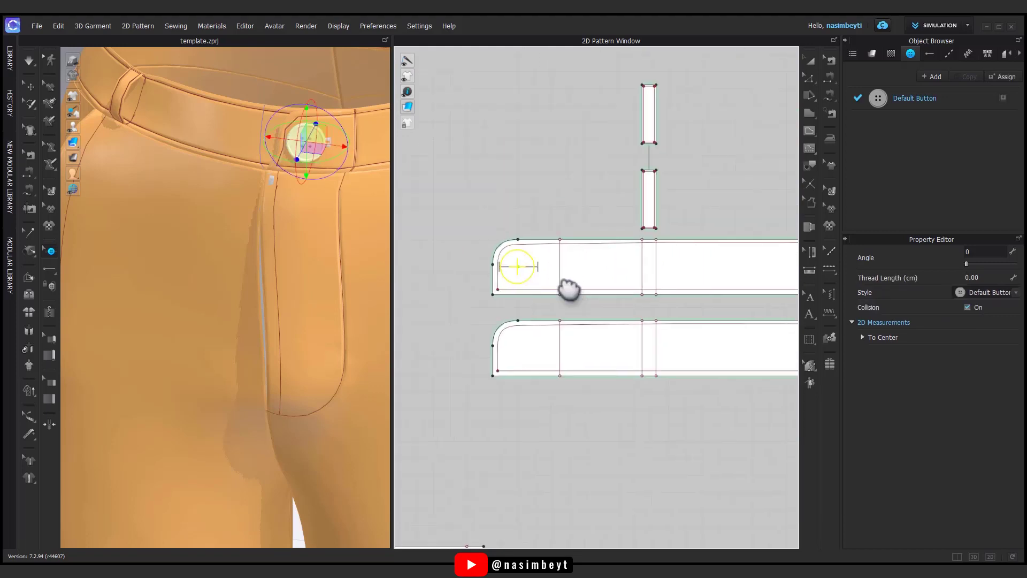
scroll(471, 271, "down", 2)
scroll(460, 276, "down", 1)
scroll(444, 278, "down", 2)
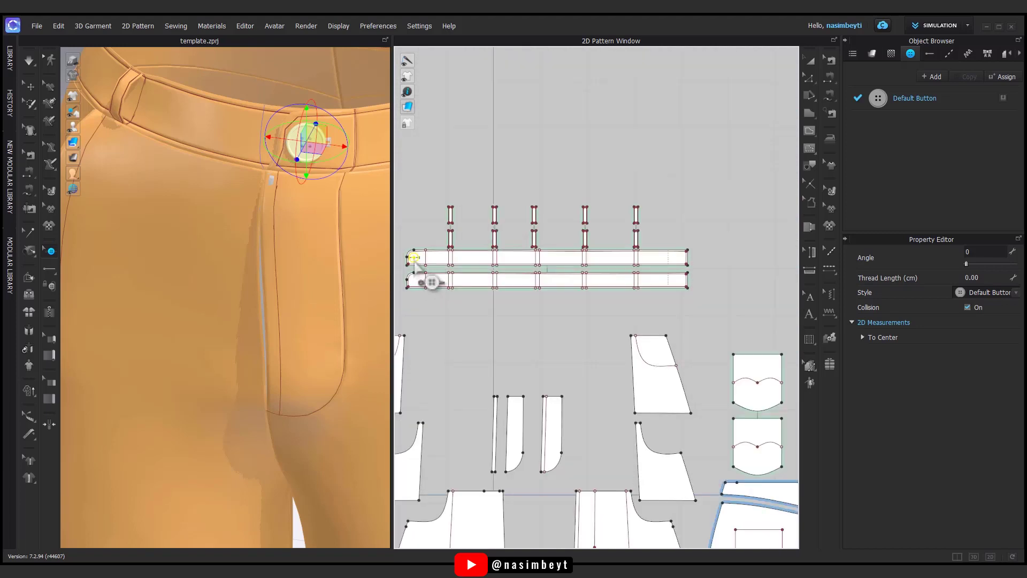
key("Escape")
scroll(679, 269, "up", 5)
scroll(665, 271, "up", 2)
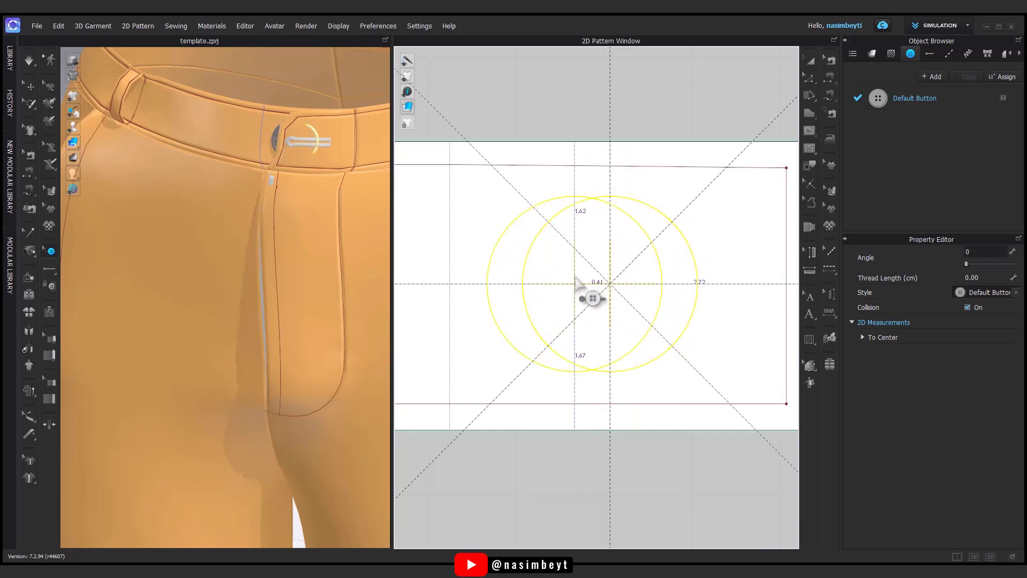
left_click(561, 276)
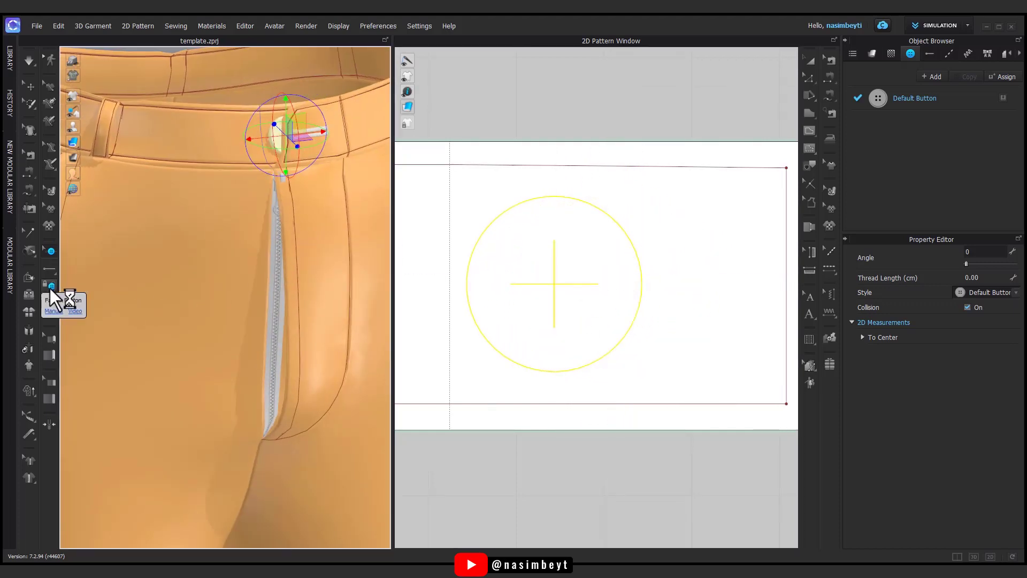
Fasten the button through the buttonhole on the opposite waistband end.
left_click(50, 288)
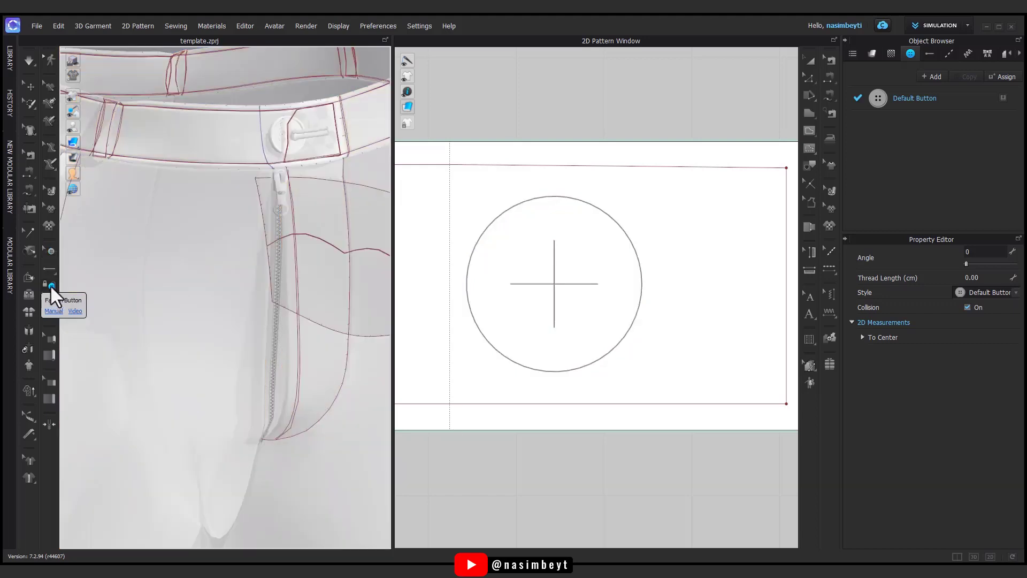
scroll(554, 285, "down", 3)
scroll(688, 349, "down", 2)
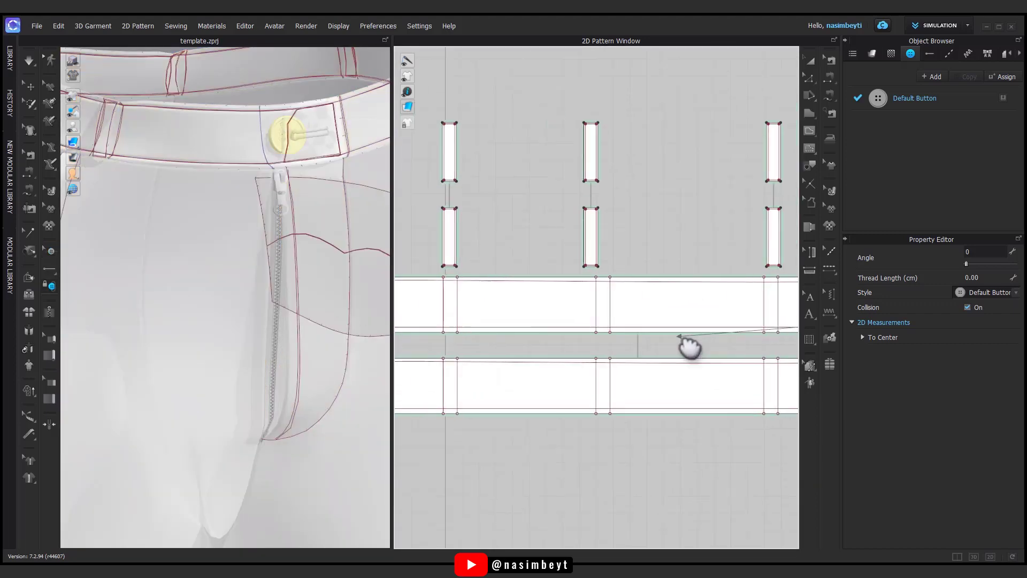
scroll(603, 317, "down", 2)
scroll(503, 259, "up", 5)
left_click(506, 259)
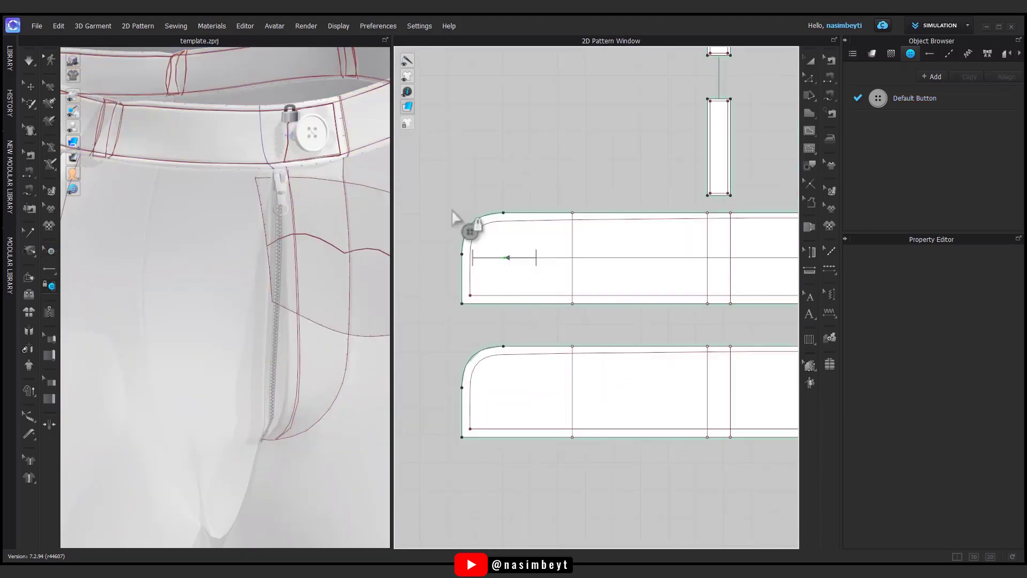
left_click(811, 60)
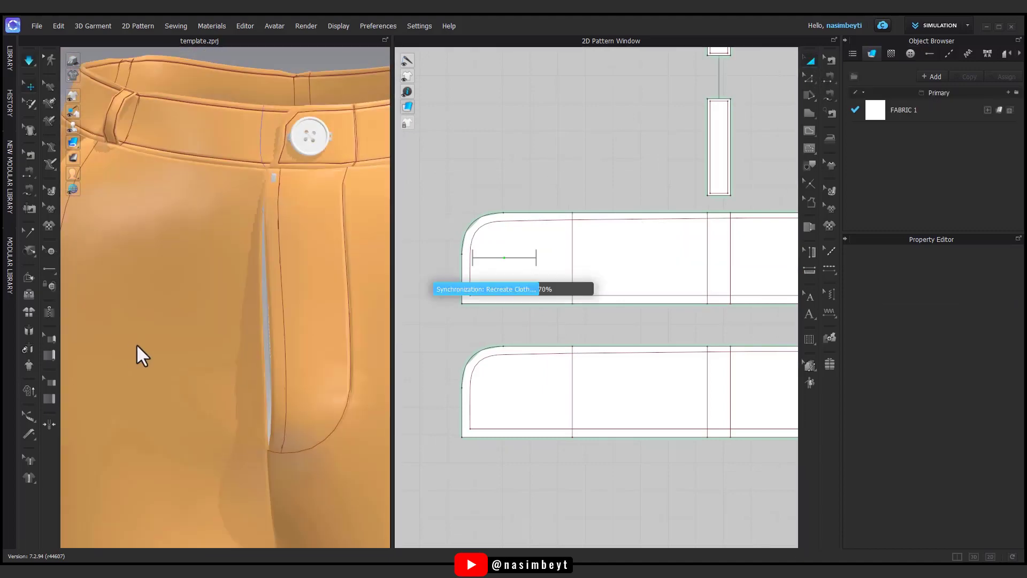
Simulate the jeans, tugging the fly fabric near the button so it settles.
key("space")
left_click_drag(285, 188, 277, 155)
right_click_drag(313, 311, 362, 300)
scroll(317, 314, "down", 3)
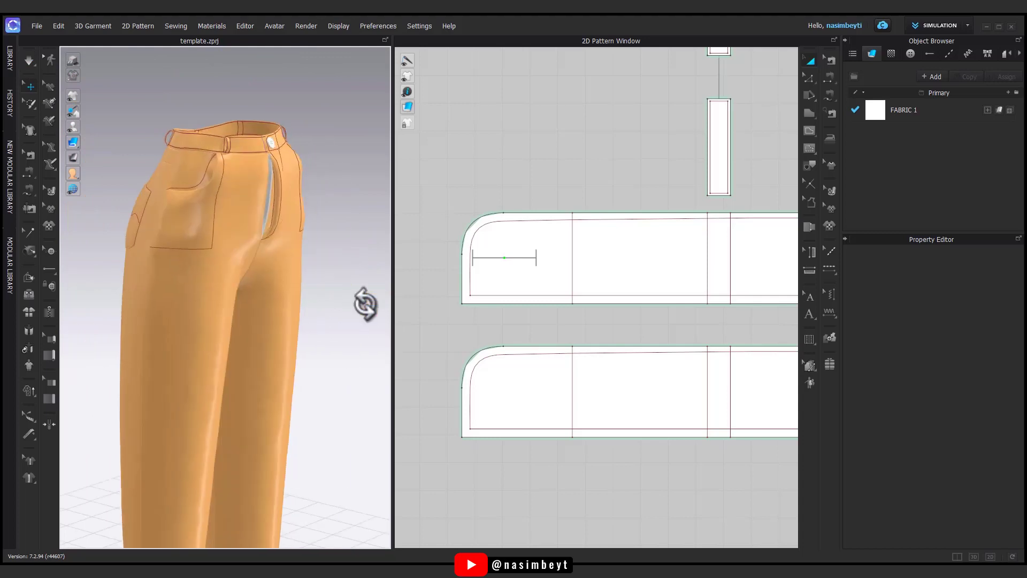
scroll(508, 337, "down", 2)
scroll(296, 381, "down", 2)
scroll(296, 382, "up", 3)
scroll(307, 343, "up", 3)
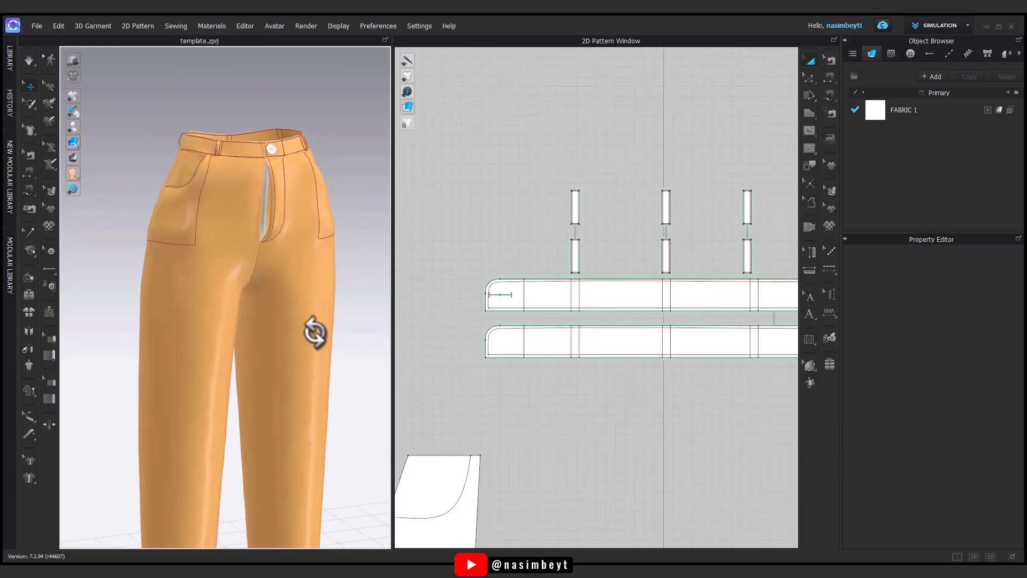
scroll(693, 365, "down", 3)
scroll(692, 364, "down", 2)
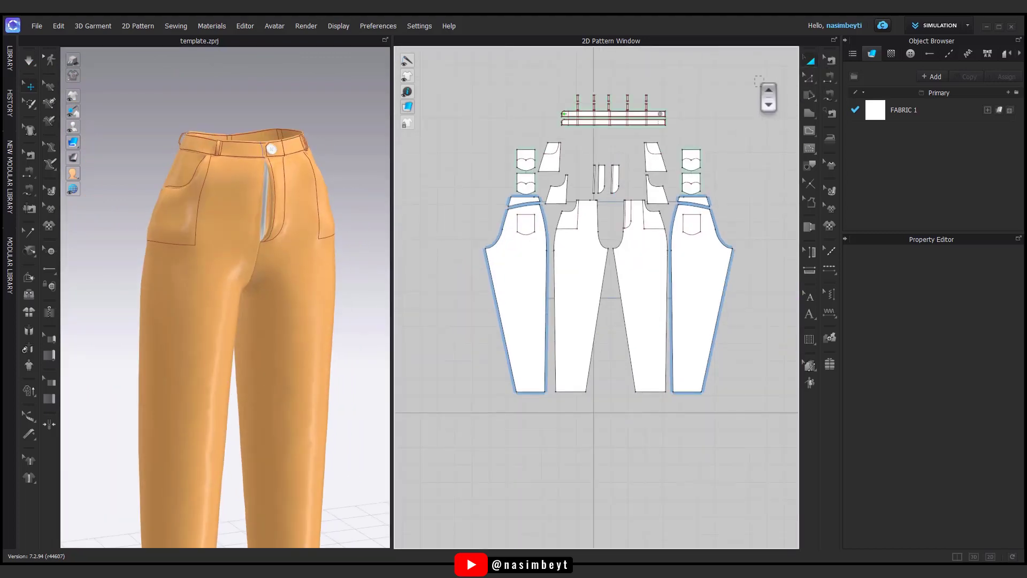
Unstrengthen all pattern pieces and orbit to check the trousers back and front.
key("ctrl+a")
right_click(594, 342)
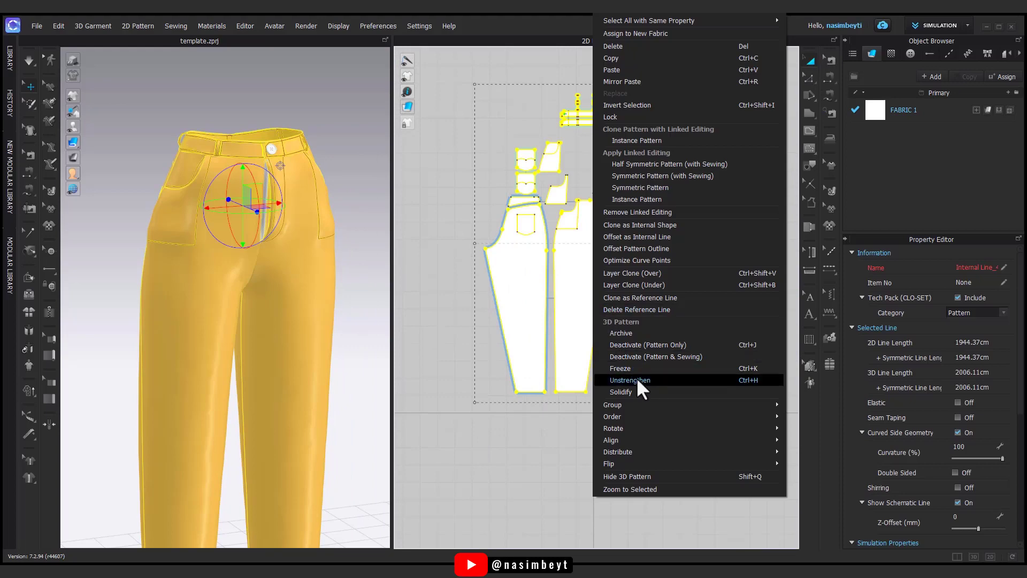
left_click(637, 380)
mouse_move(356, 344)
right_mouse_down()
mouse_move(191, 349)
mouse_move(314, 344)
right_mouse_up()
scroll(622, 107, "up", 2)
scroll(282, 262, "up", 3)
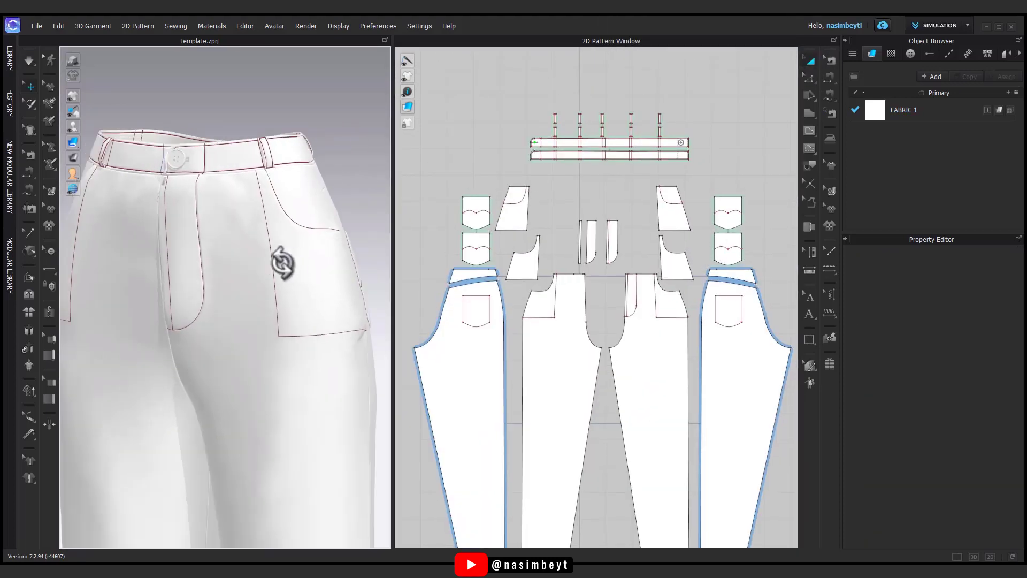
right_click_drag(283, 263, 332, 251)
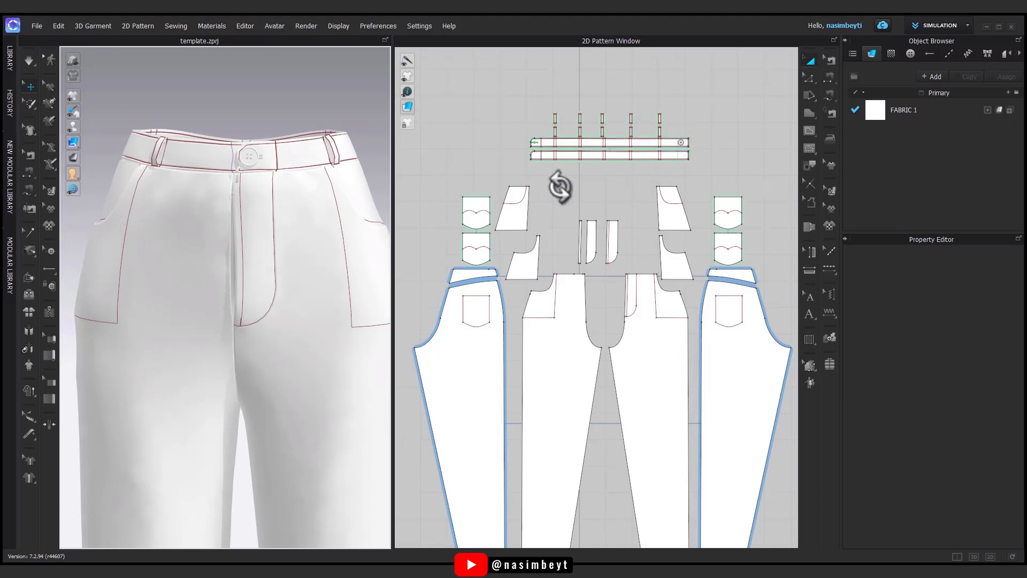
Change the Default Button's shape to the 3_Snap_Rivet_03 snap rivet.
left_click(51, 252)
left_click(892, 99)
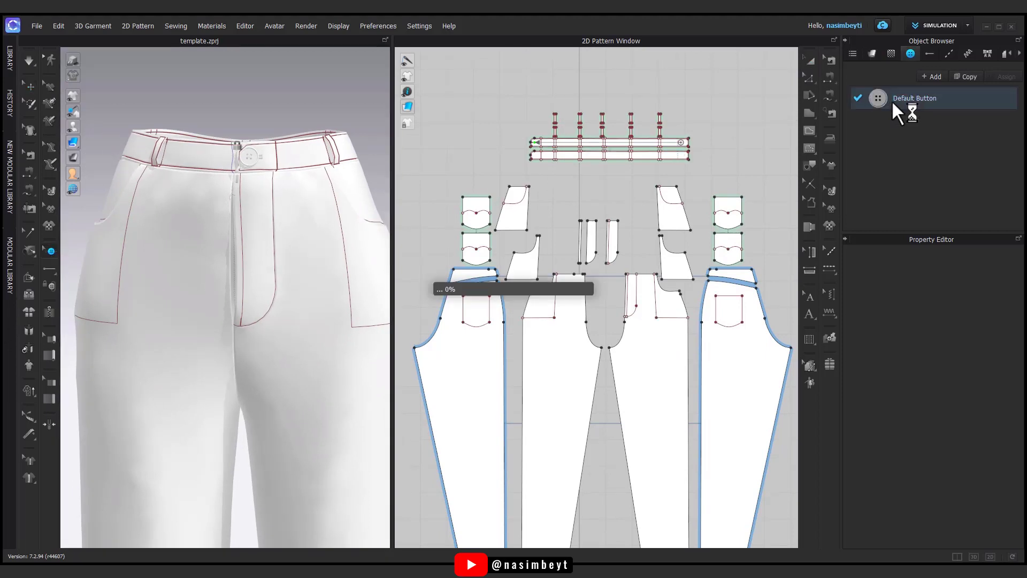
scroll(258, 299, "up", 3)
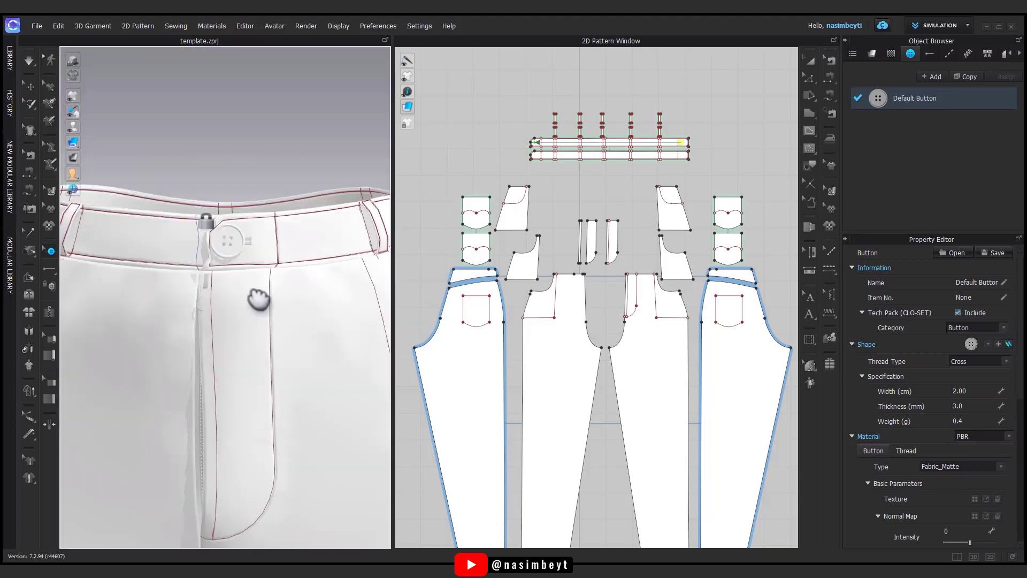
scroll(258, 298, "up", 1)
left_click(989, 345)
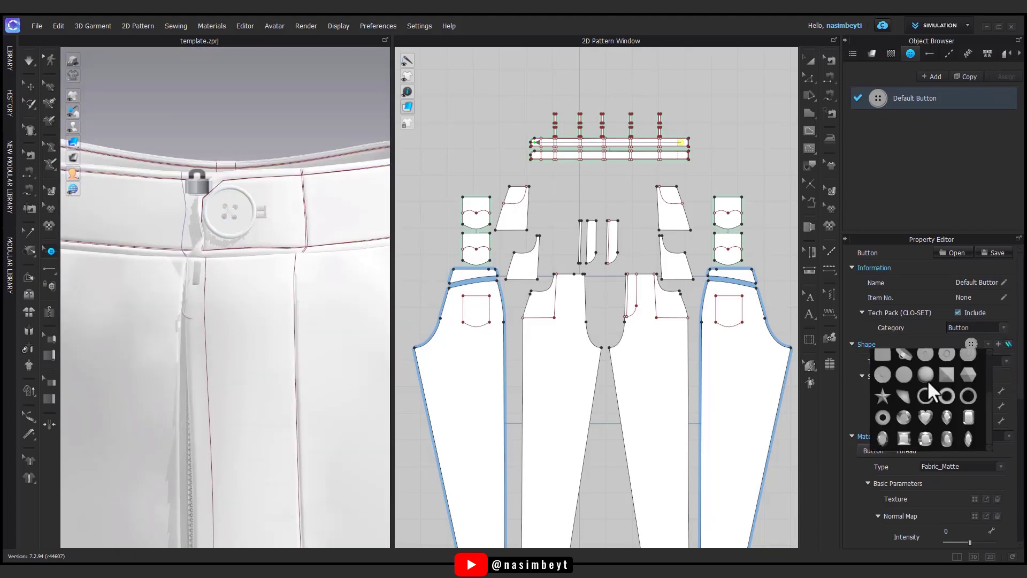
scroll(929, 396, "up", 1)
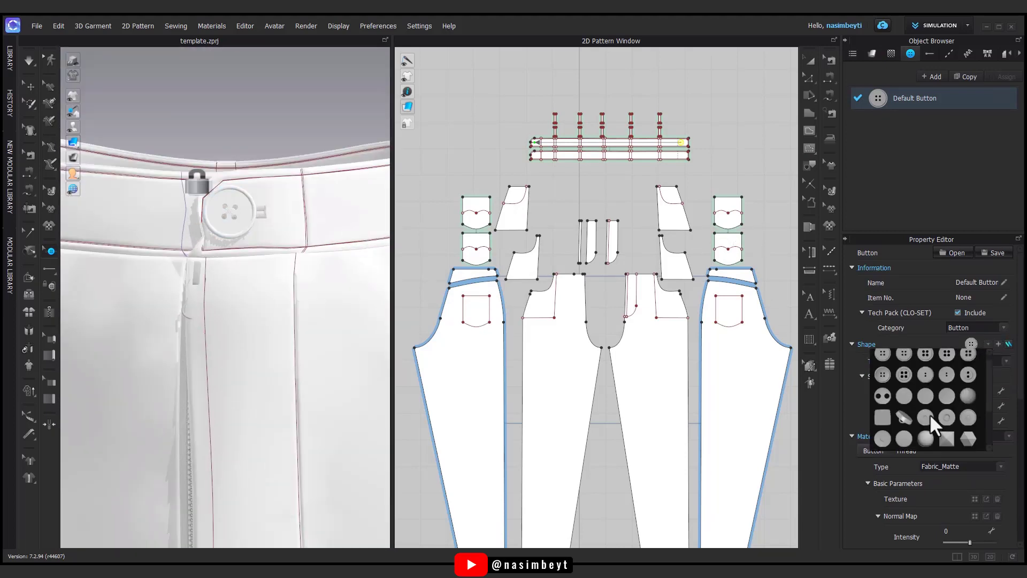
left_click(968, 417)
mouse_move(321, 406)
right_mouse_down()
mouse_move(99, 404)
mouse_move(144, 393)
mouse_move(131, 431)
mouse_move(240, 369)
mouse_move(275, 367)
right_mouse_up()
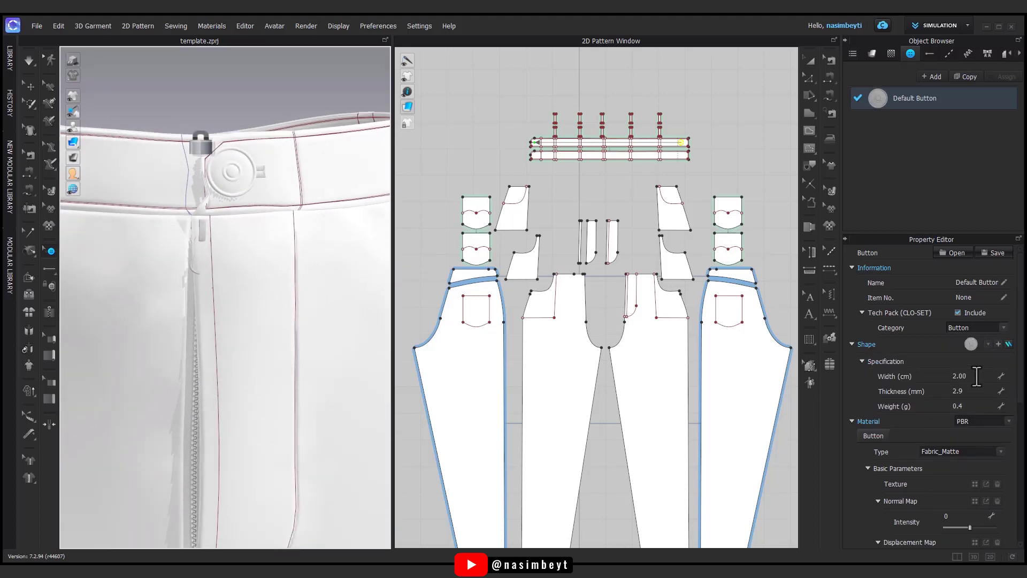
Set the snap rivet button's Material Type to Metal.
left_click(946, 451)
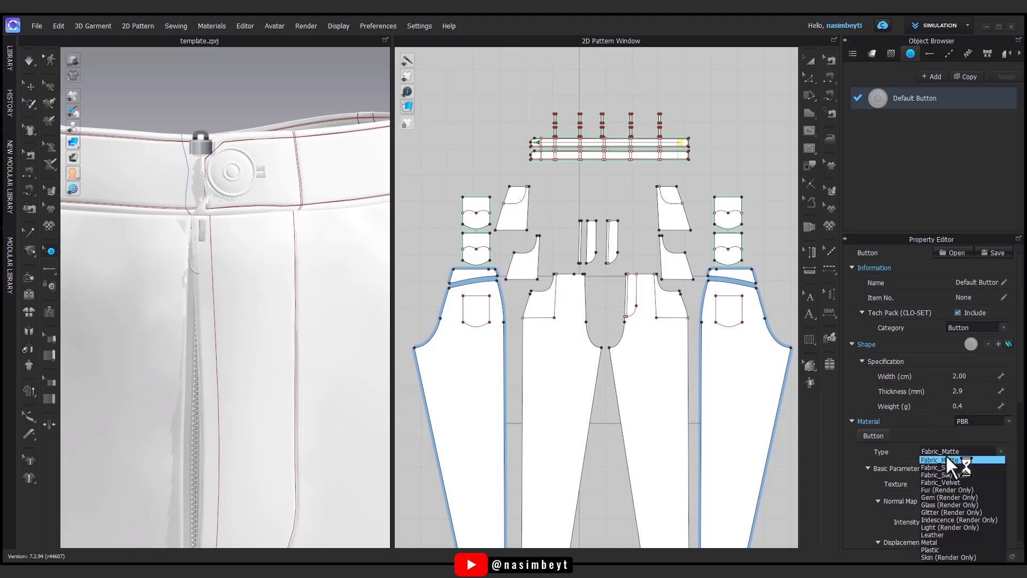
left_click(943, 542)
right_click_drag(357, 352, 265, 342)
scroll(264, 342, "up", 2)
scroll(240, 294, "up", 2)
scroll(269, 303, "up", 2)
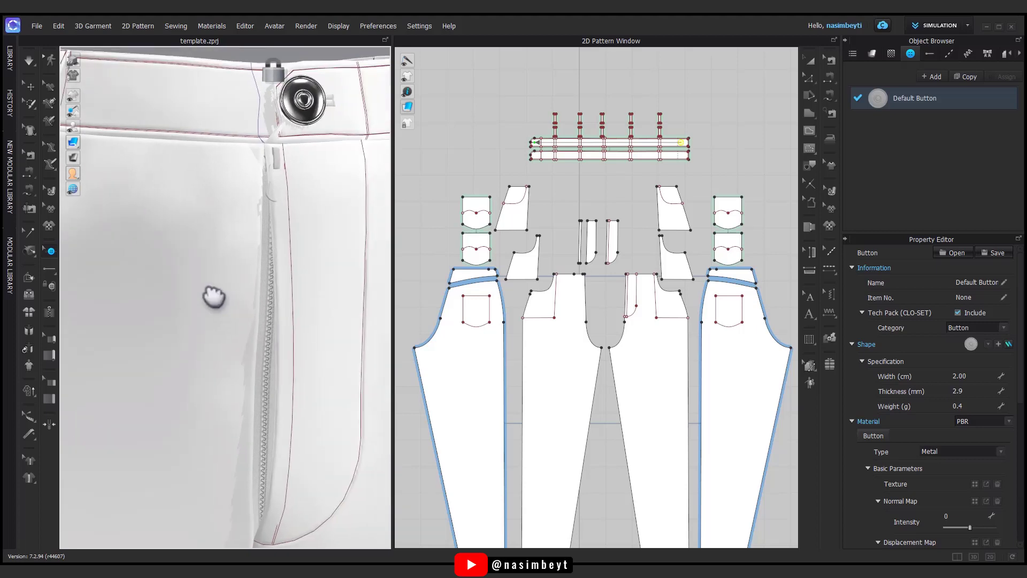
left_click(30, 85)
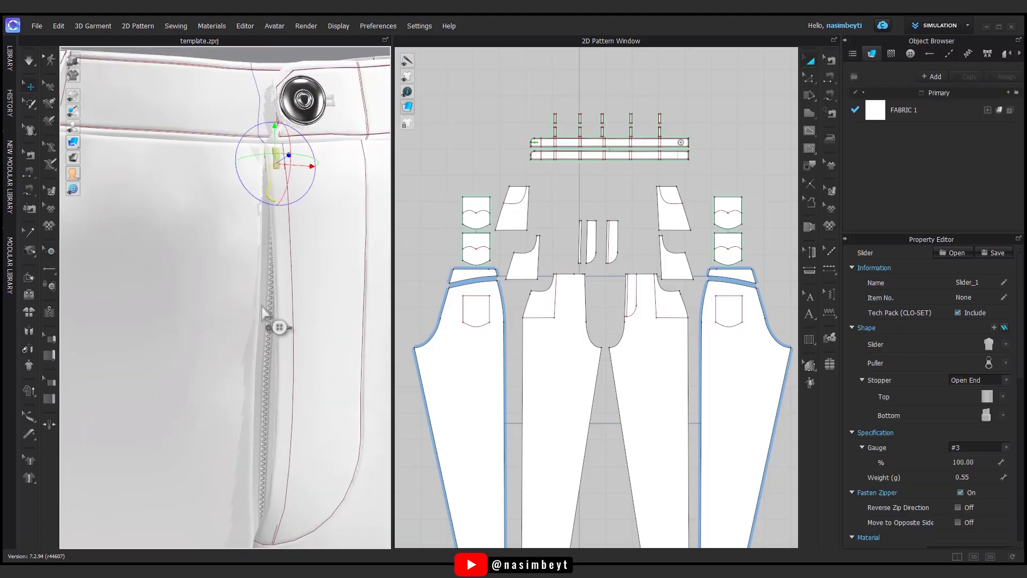
left_click(269, 321)
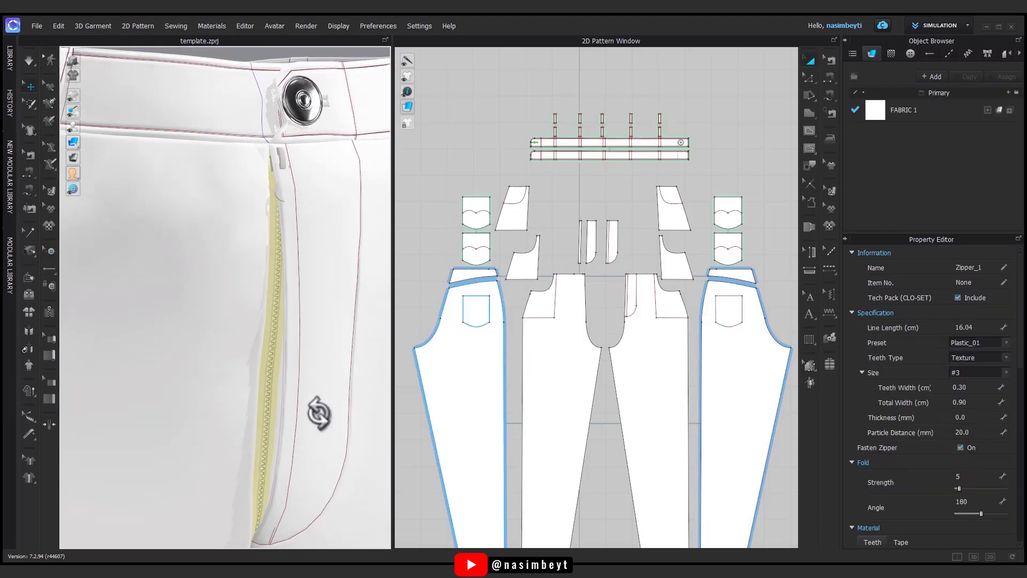
Change the fly zipper's teeth material type from Plastic to Metal.
scroll(900, 433, "down", 2)
scroll(904, 432, "down", 1)
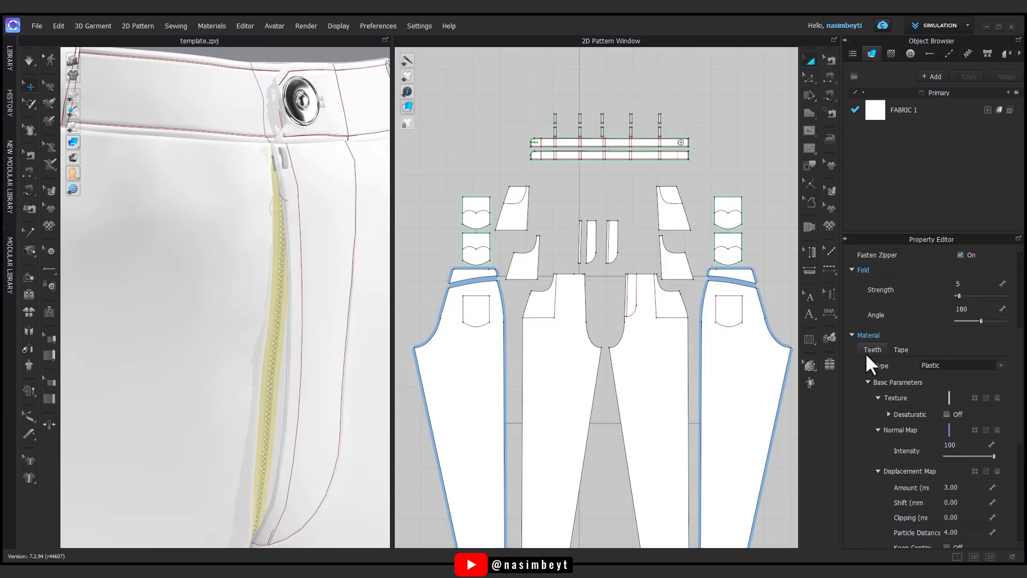
left_click(939, 364)
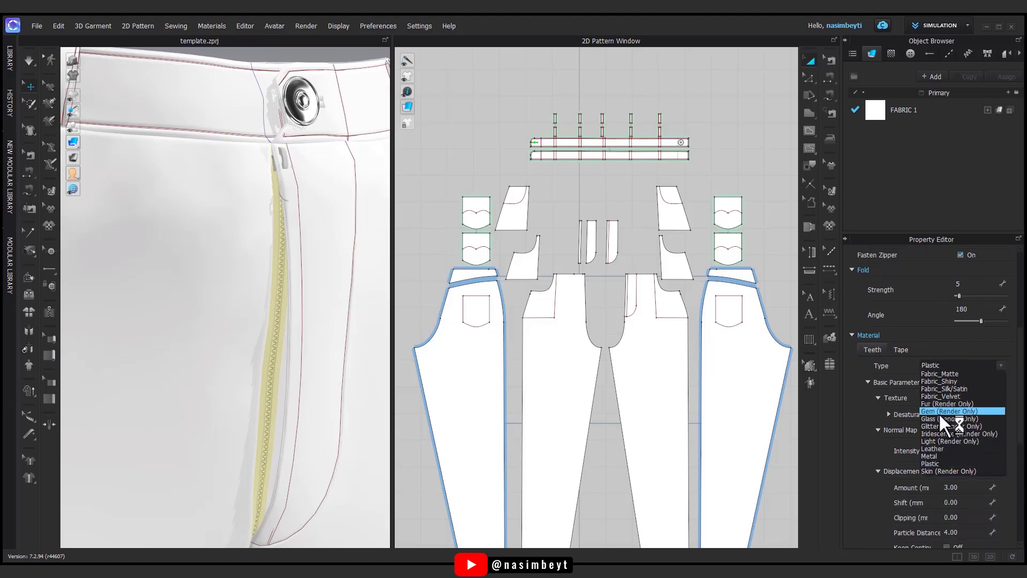
left_click(941, 455)
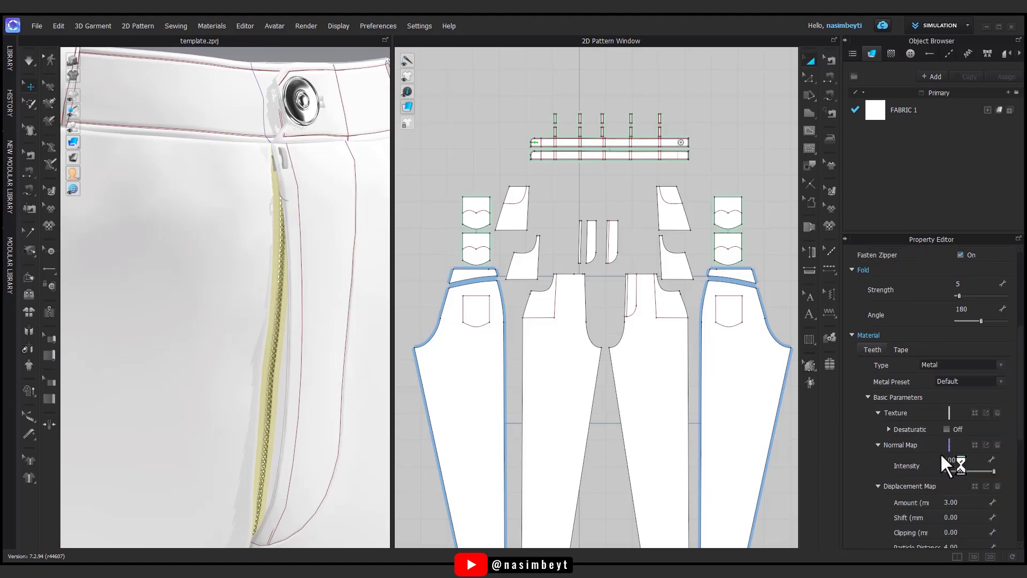
scroll(963, 487, "down", 3)
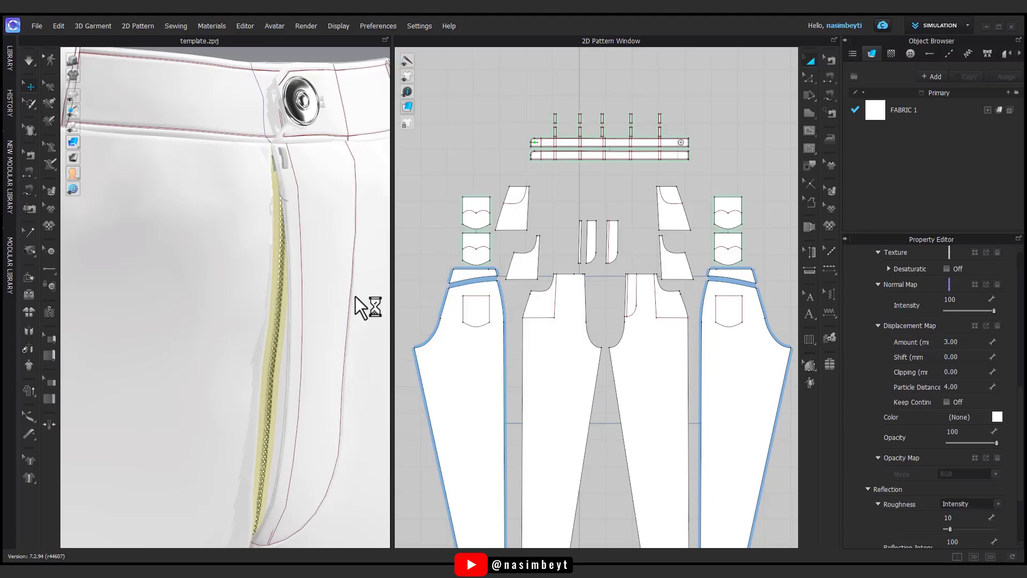
left_click(417, 249)
Give the zipper slider a different slider shape.
left_click(284, 164)
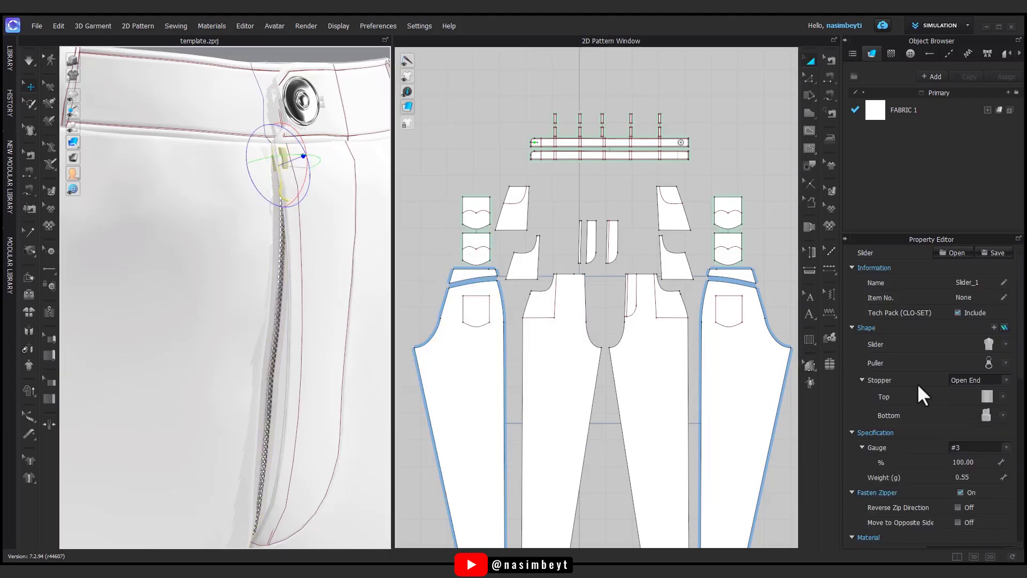
left_click(1005, 345)
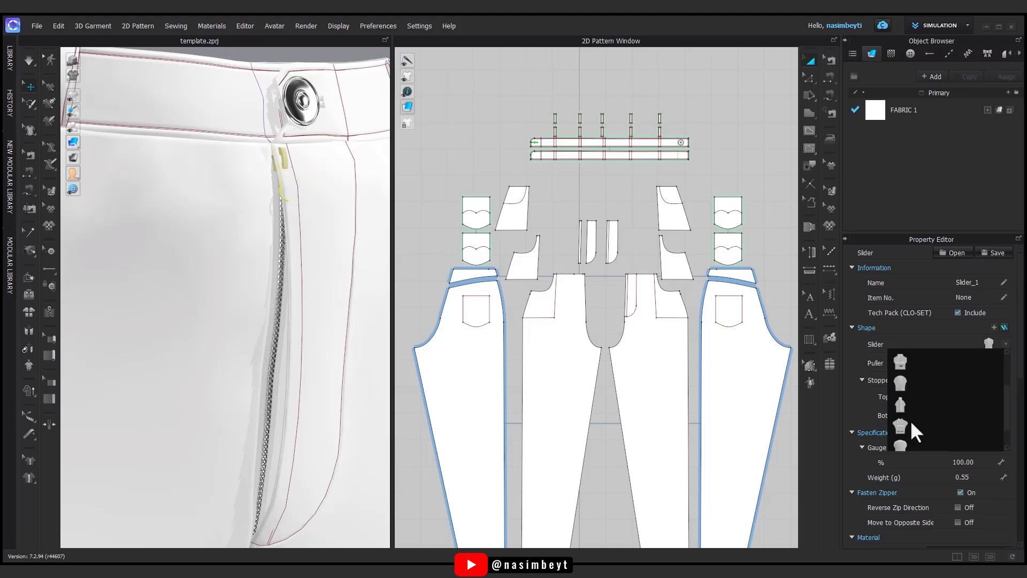
scroll(912, 423, "down", 1)
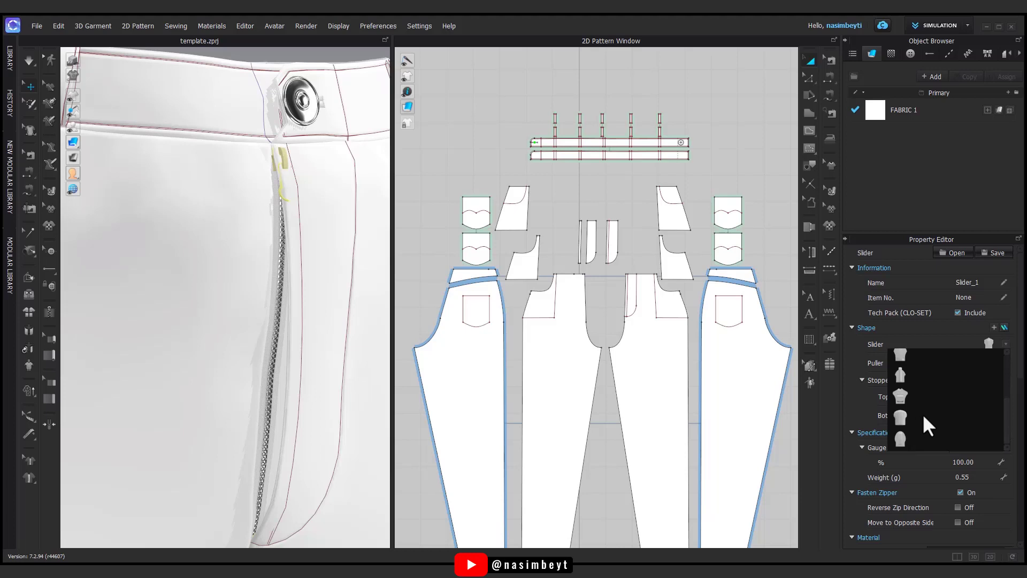
scroll(924, 418, "down", 1)
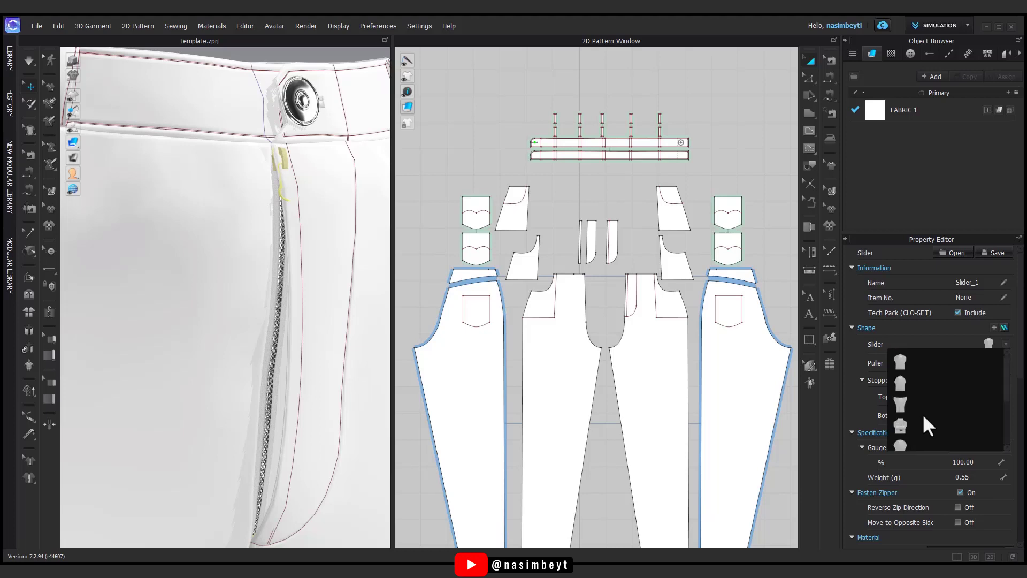
left_click(901, 425)
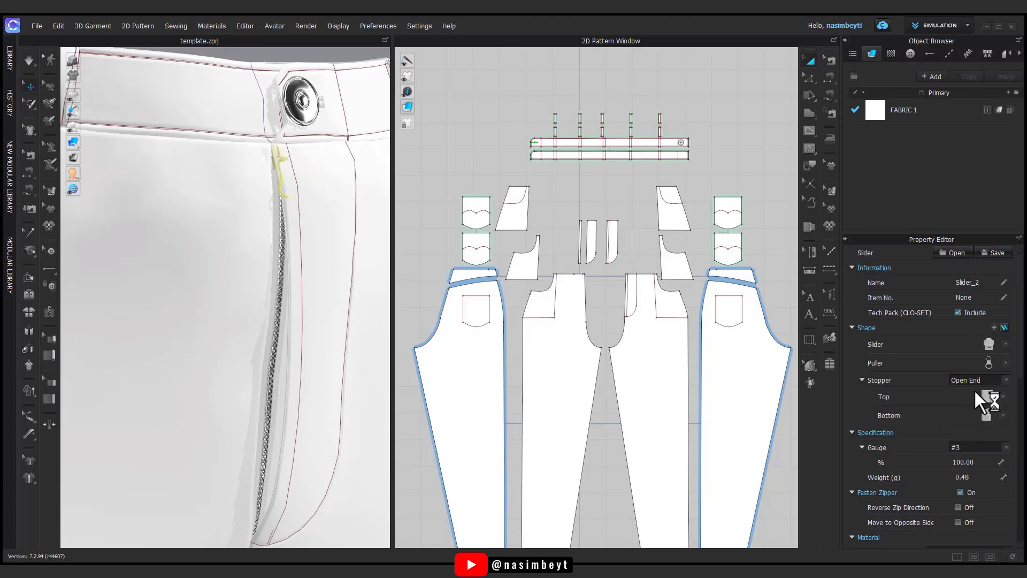
Choose a thin tab puller for the zipper.
left_click(1006, 364)
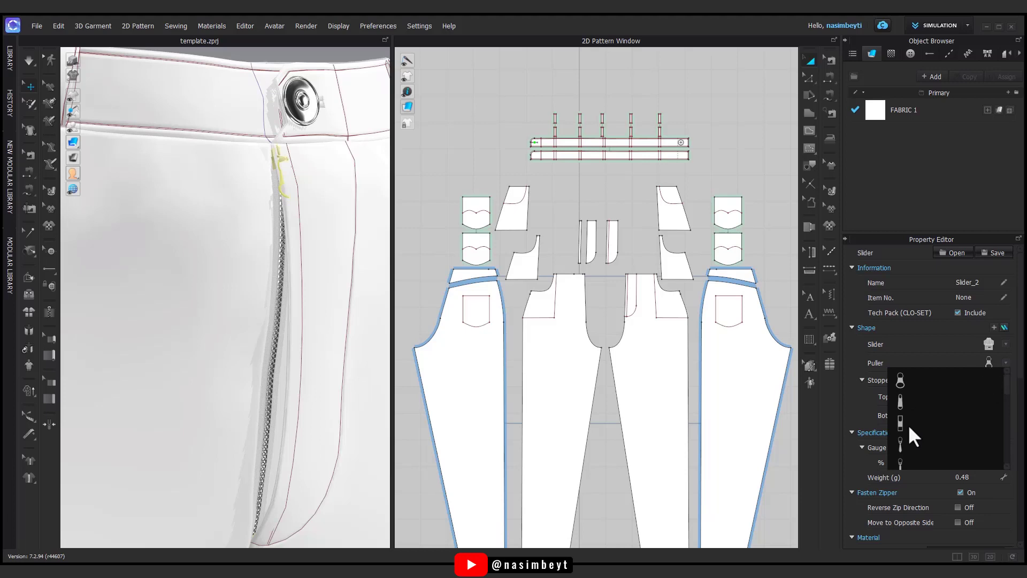
scroll(909, 428, "down", 1)
scroll(909, 438, "down", 2)
scroll(909, 437, "down", 1)
scroll(909, 438, "down", 1)
scroll(899, 413, "down", 1)
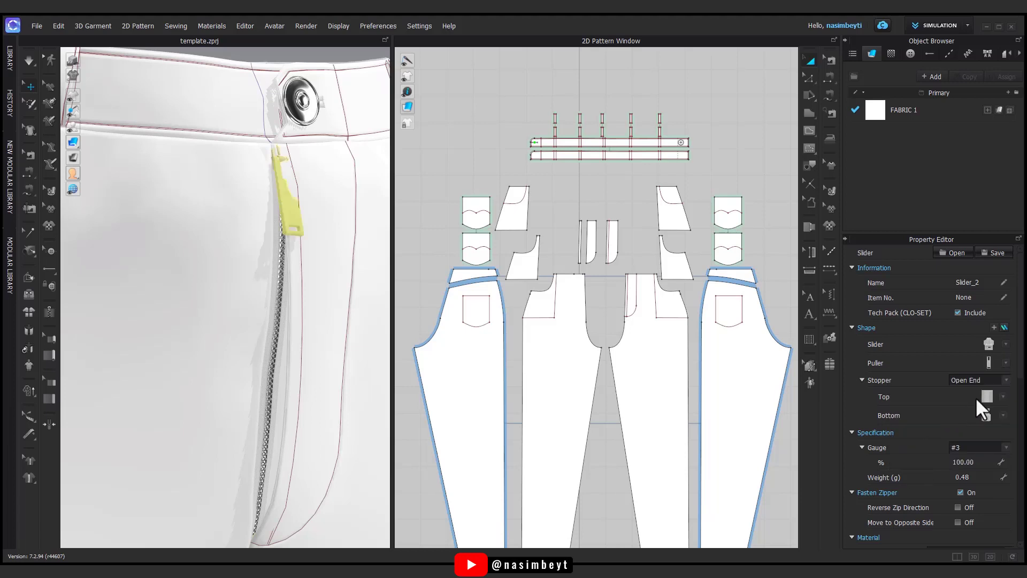
left_click(1004, 362)
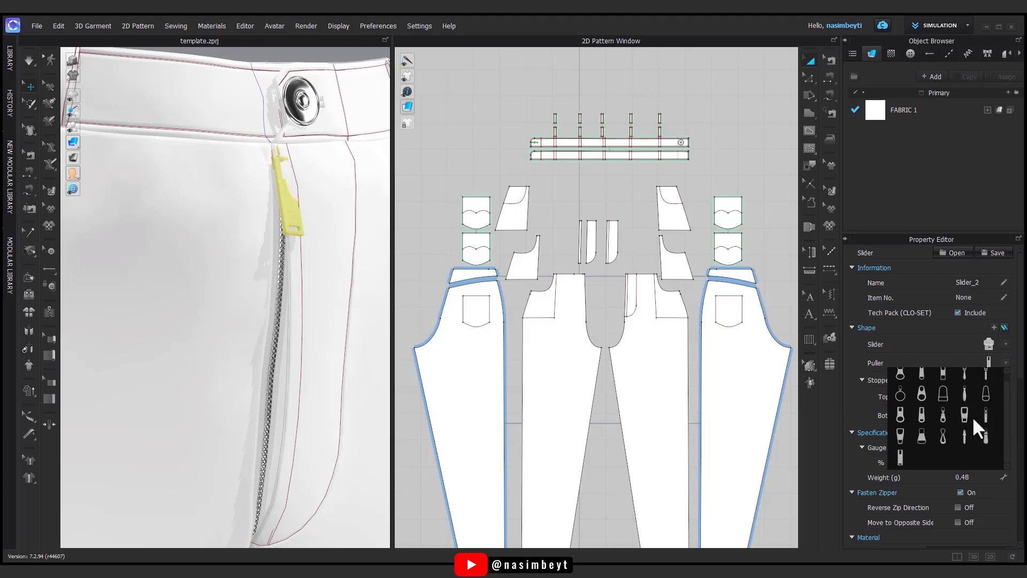
left_click(961, 390)
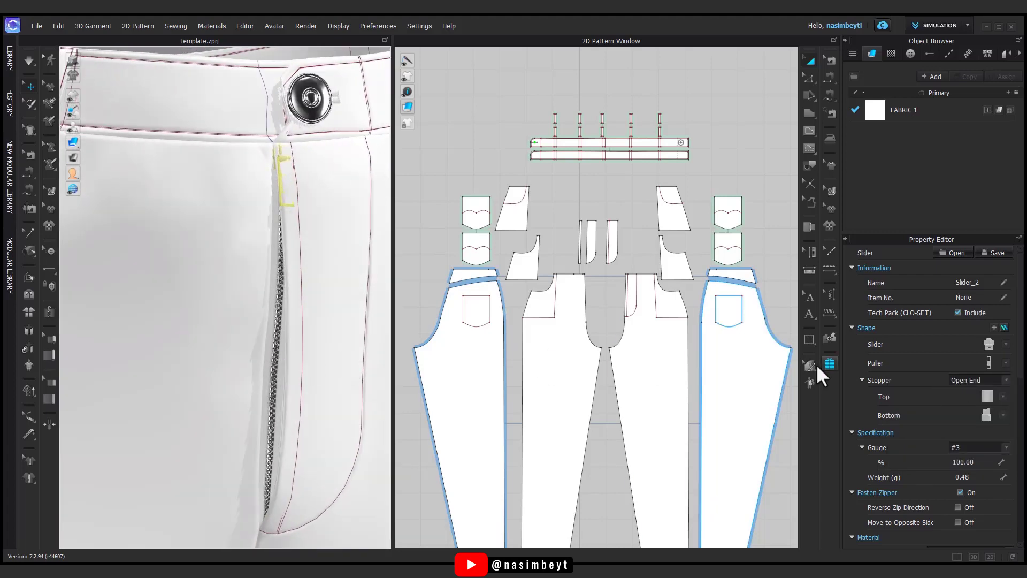
Set the zipper hardware's Material Type to Metal and deselect the zipper.
scroll(915, 374, "down", 2)
scroll(915, 373, "down", 2)
left_click(956, 487)
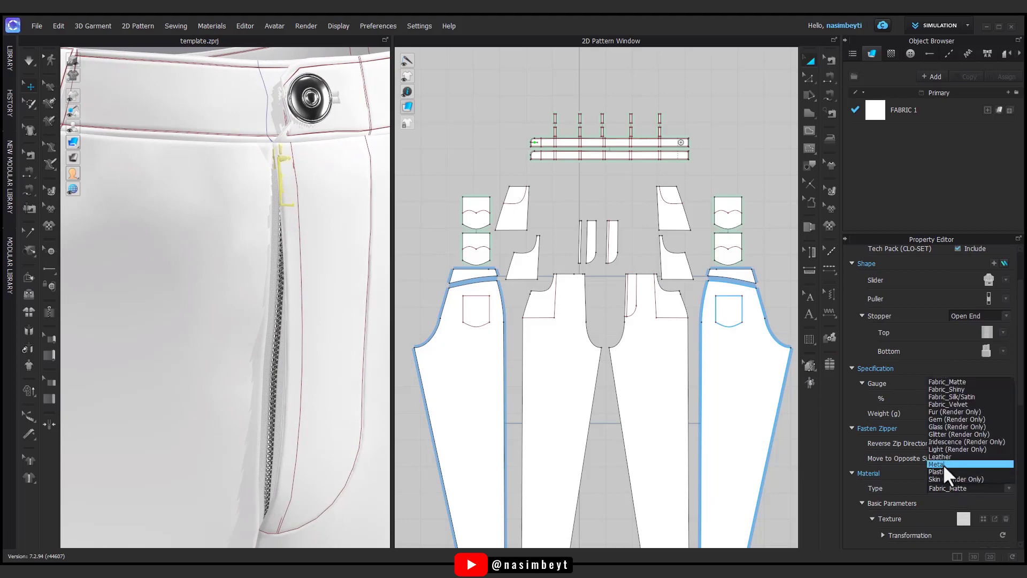
left_click(943, 464)
left_click(553, 225)
scroll(335, 303, "down", 2)
scroll(342, 299, "down", 3)
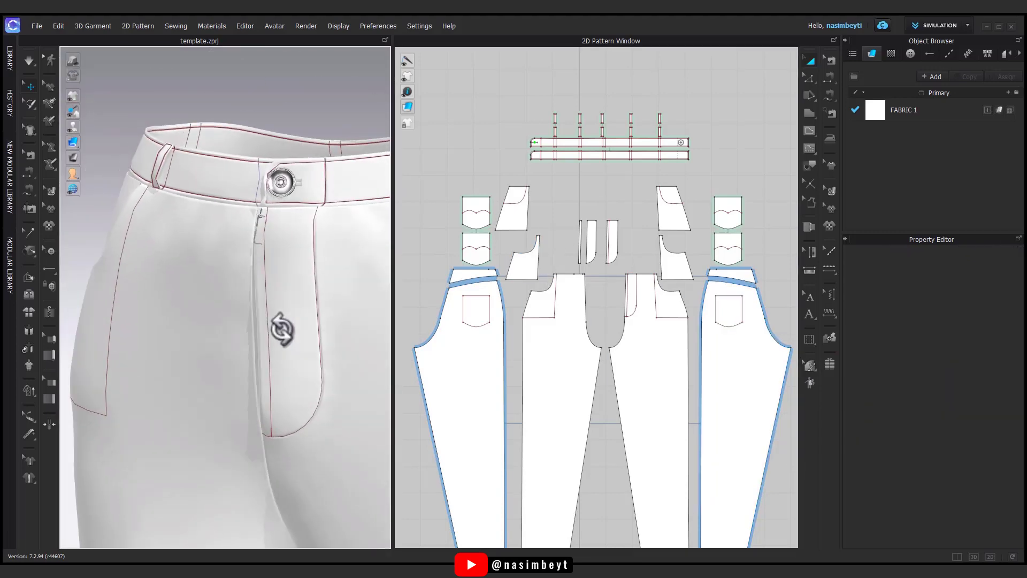
scroll(329, 341, "down", 2)
Orbit around the pants, then select FABRIC 1 in the Object Browser to show its properties.
scroll(329, 341, "down", 2)
mouse_move(344, 286)
right_mouse_down()
mouse_move(240, 321)
mouse_move(344, 309)
mouse_move(524, 381)
mouse_move(380, 321)
mouse_move(282, 311)
mouse_move(333, 298)
right_mouse_up()
scroll(348, 294, "down", 2)
scroll(351, 218, "down", 2)
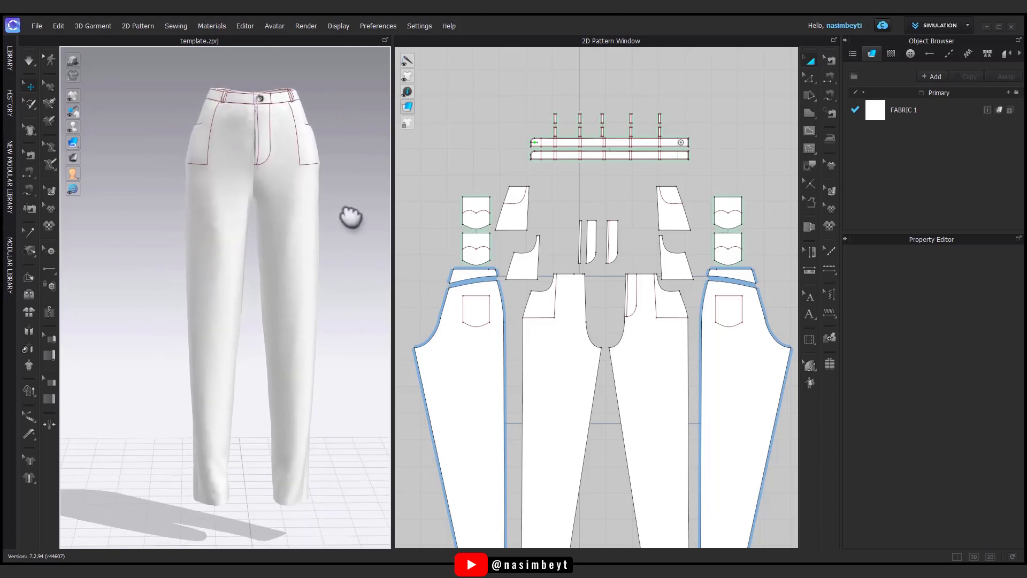
right_click_drag(351, 218, 231, 276)
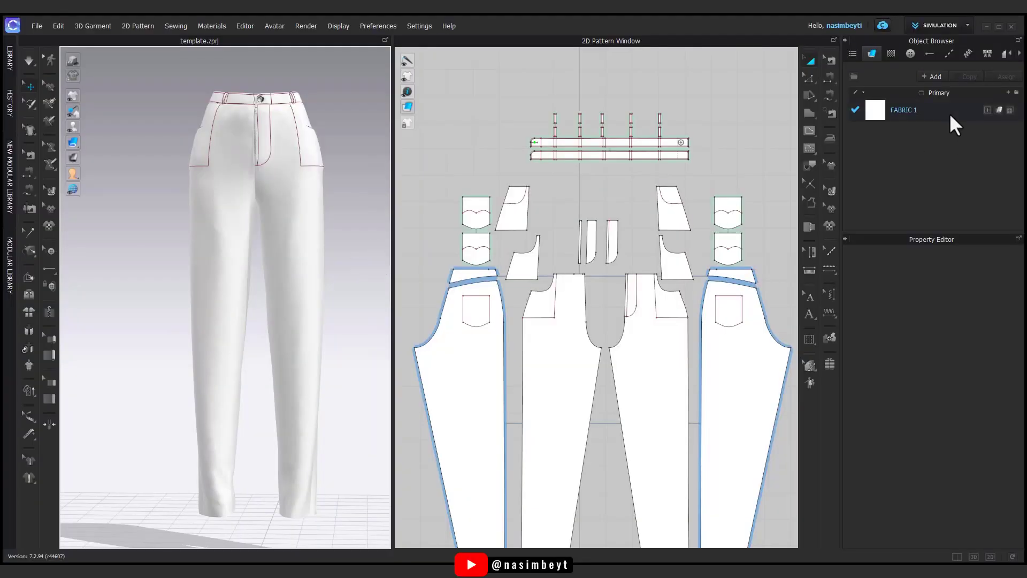
left_click(949, 113)
scroll(934, 433, "down", 2)
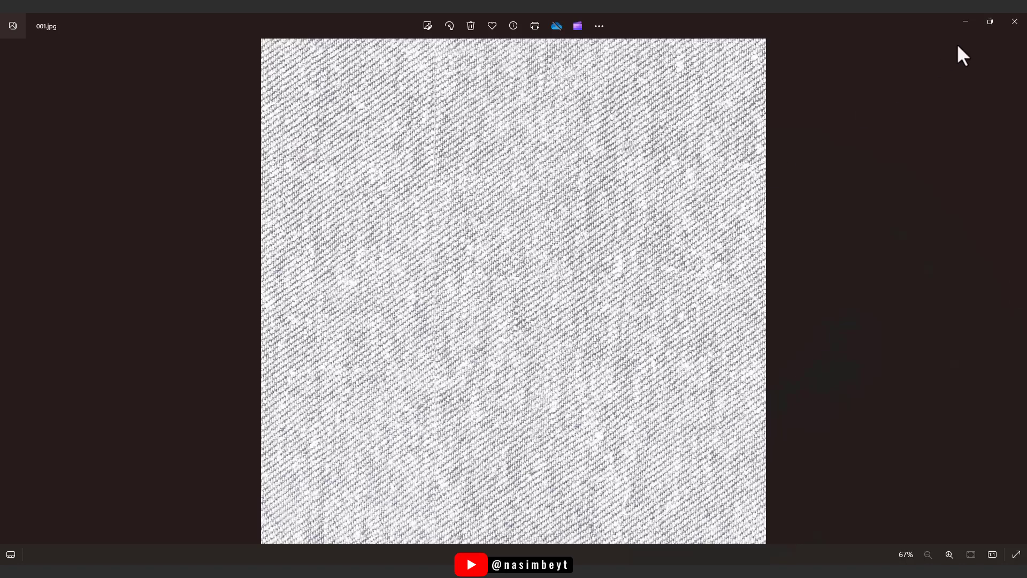
Close the Photos preview of 001.jpg.
left_click(1012, 24)
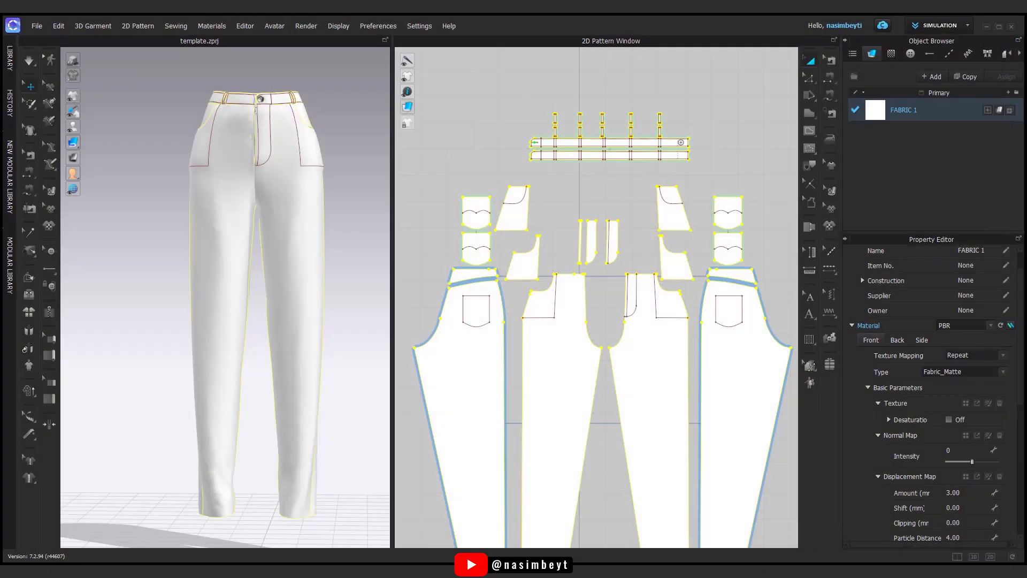
Apply 001.jpg as FABRIC 1's texture and generate a normal map at intensity 20.
left_click_drag(969, 357, 942, 404)
scroll(207, 275, "up", 5)
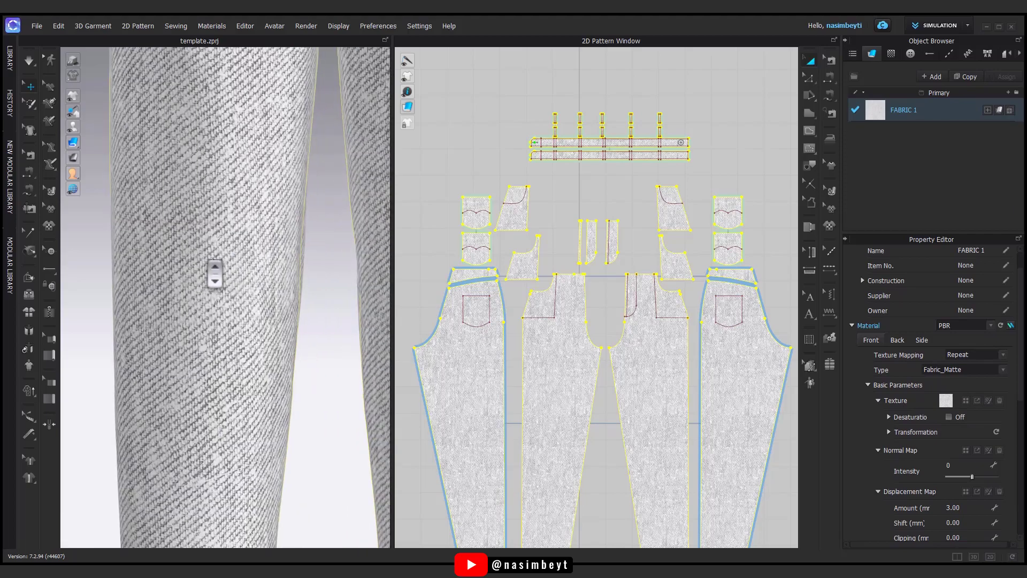
scroll(271, 293, "up", 2)
scroll(203, 280, "down", 6)
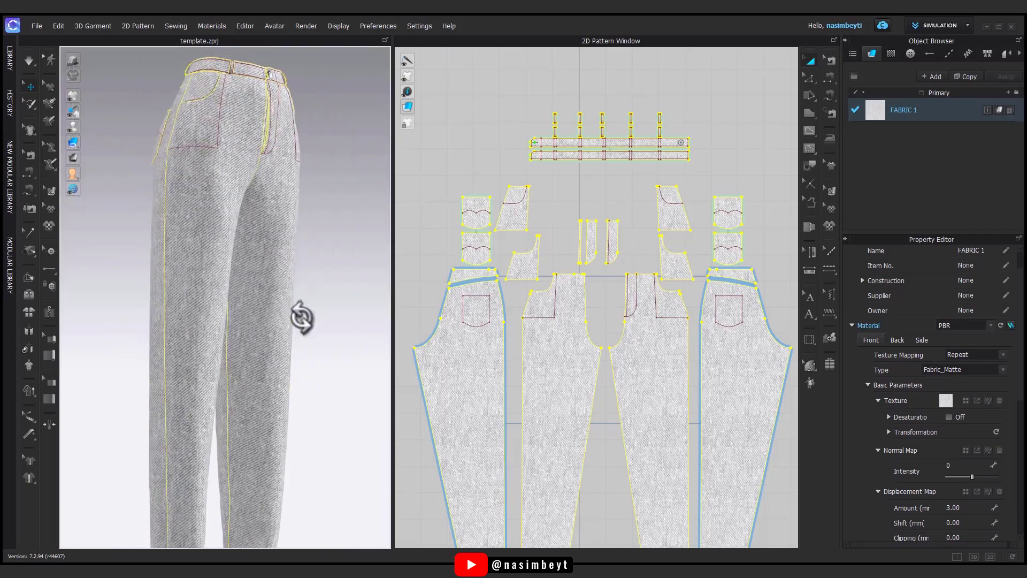
scroll(218, 201, "up", 4)
middle_click_drag(218, 202, 250, 277)
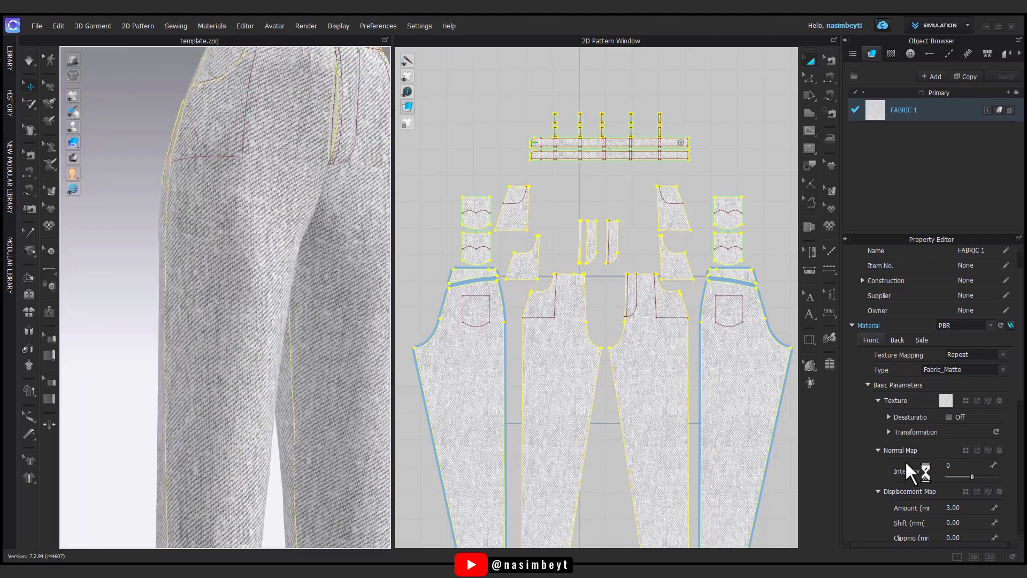
left_click(961, 465)
type("50")
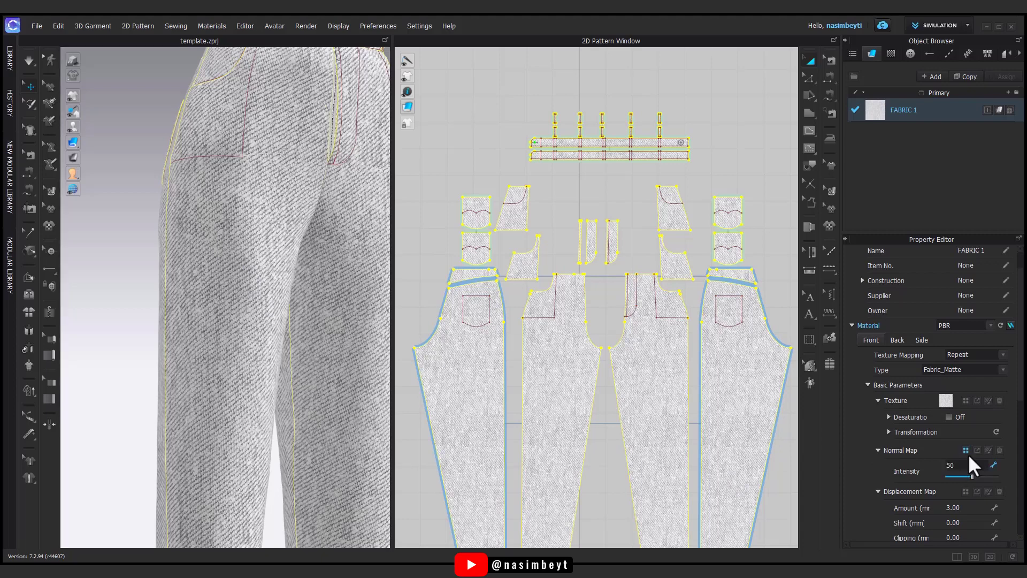
left_click(968, 454)
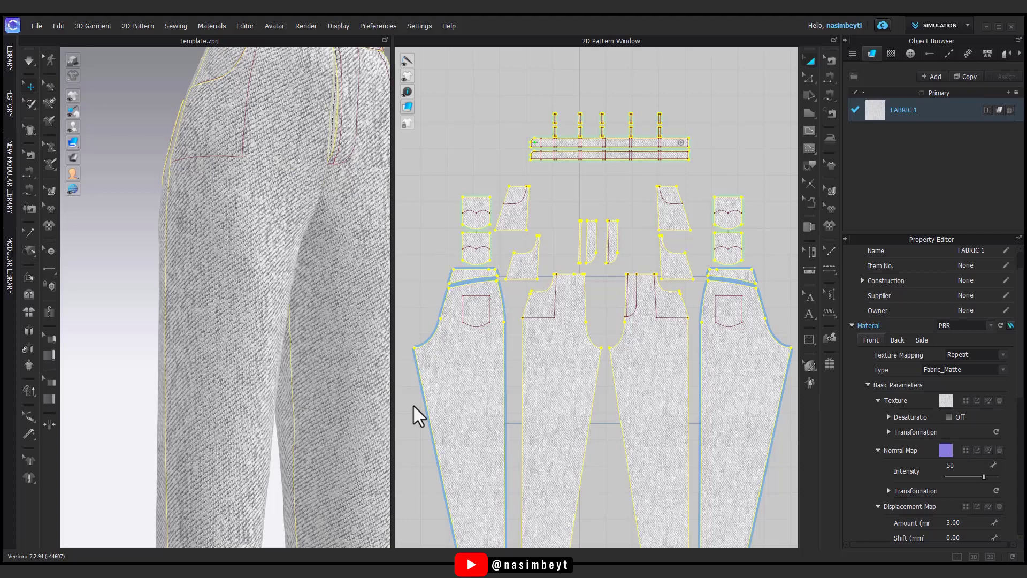
Set the texture's transformation width to 28.
left_click(889, 432)
left_click(964, 461)
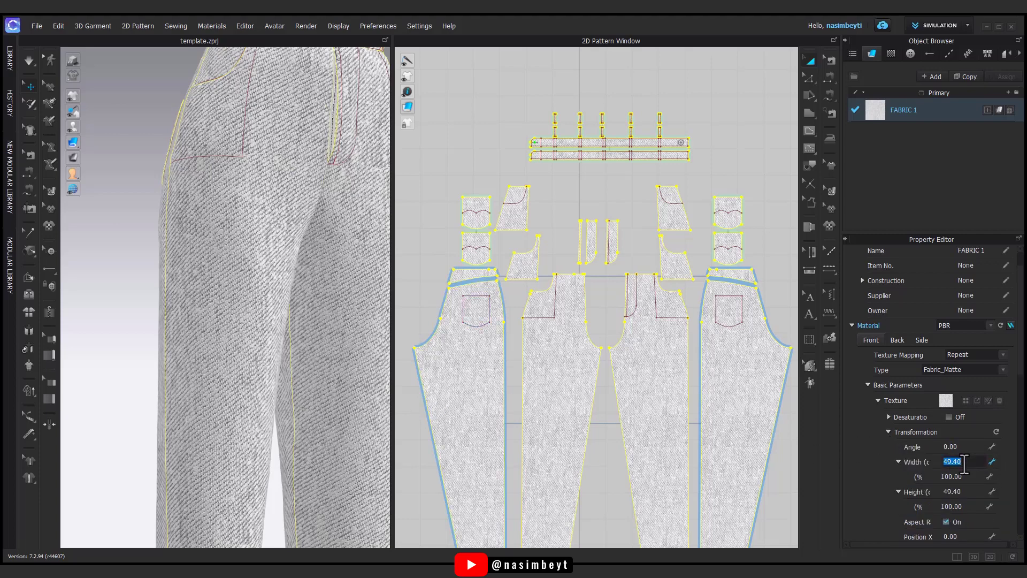
type("28")
key("Return")
mouse_move(310, 424)
right_mouse_down()
mouse_move(214, 349)
mouse_move(213, 413)
right_mouse_up()
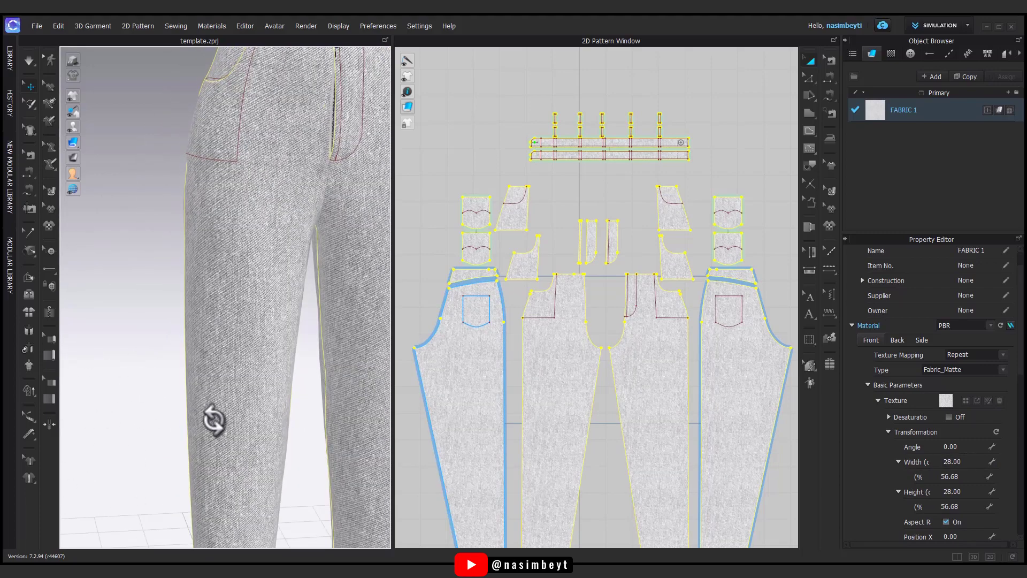
scroll(793, 406, "up", 5)
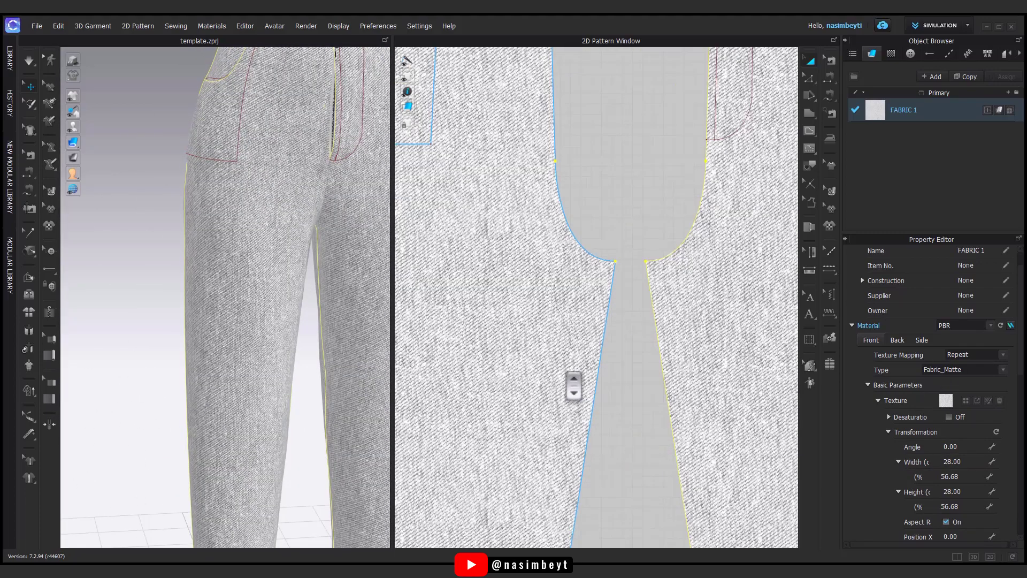
Select the right and left leg pieces and orbit to inspect the denim texture.
left_click(719, 441)
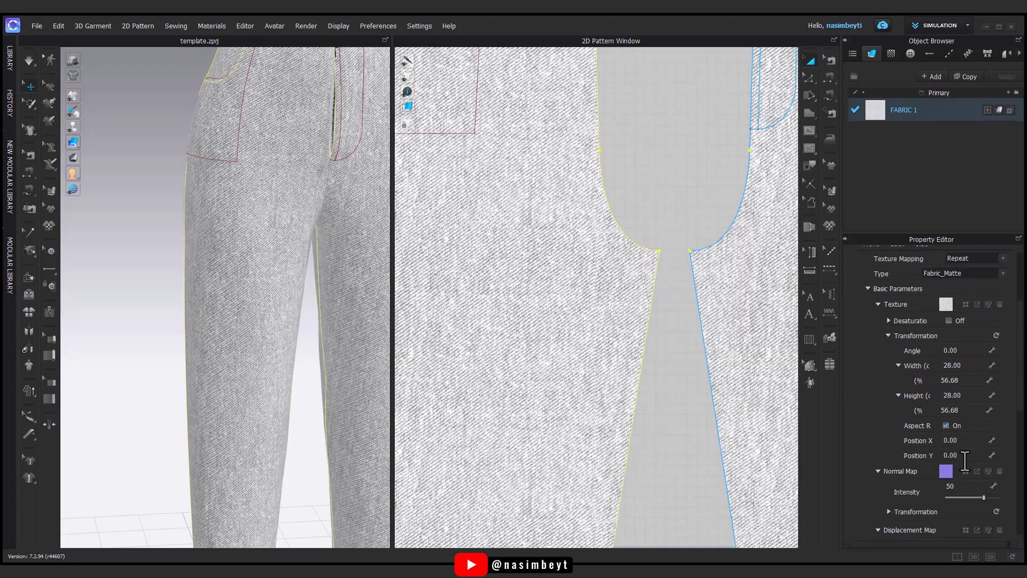
scroll(275, 459, "down", 5)
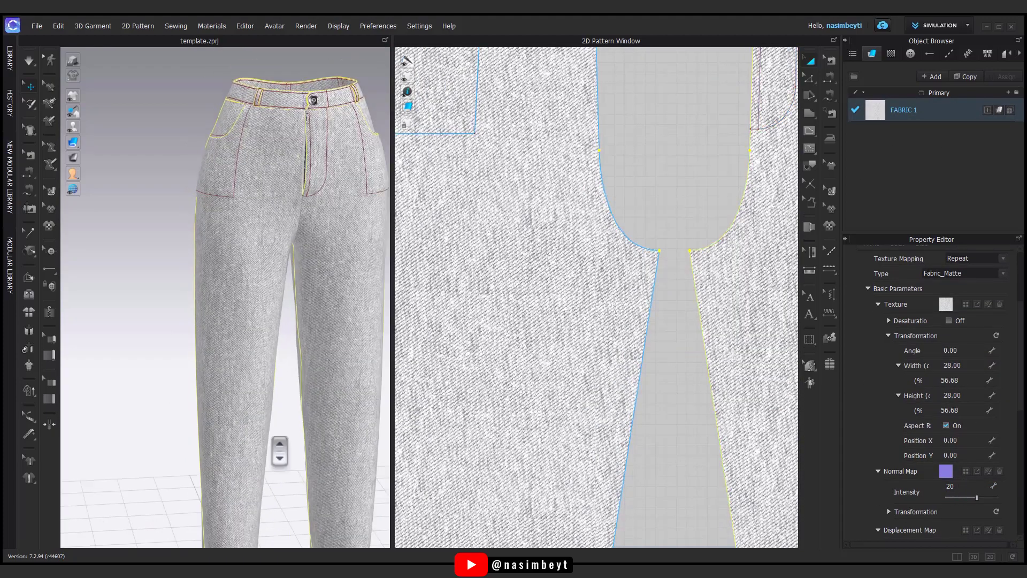
right_click_drag(275, 459, 298, 374)
scroll(213, 390, "up", 10)
right_click_drag(213, 391, 305, 408)
scroll(252, 454, "down", 2)
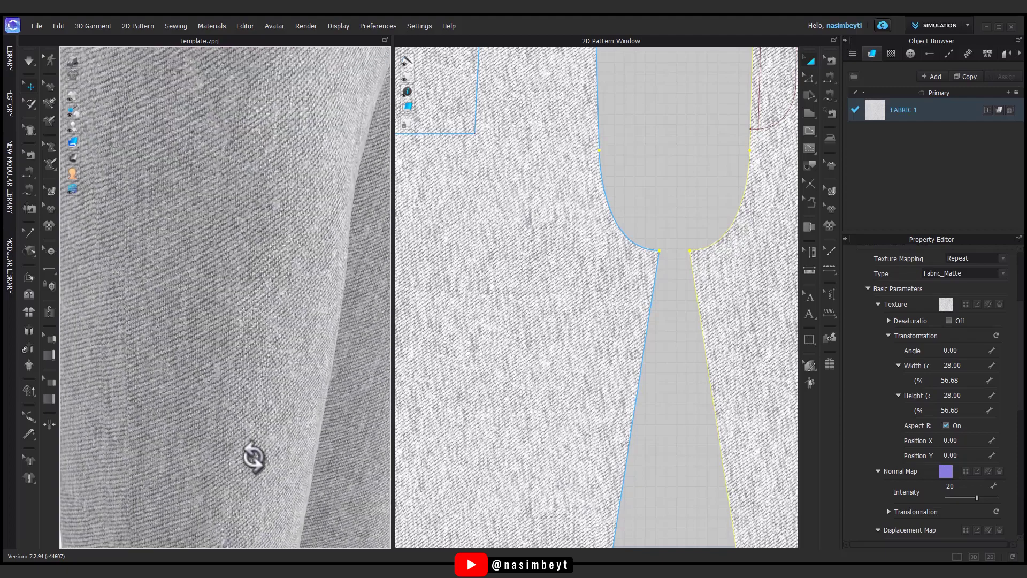
scroll(241, 415, "down", 3)
scroll(213, 420, "down", 3)
mouse_move(213, 419)
right_mouse_down()
mouse_move(295, 379)
mouse_move(239, 412)
right_mouse_up()
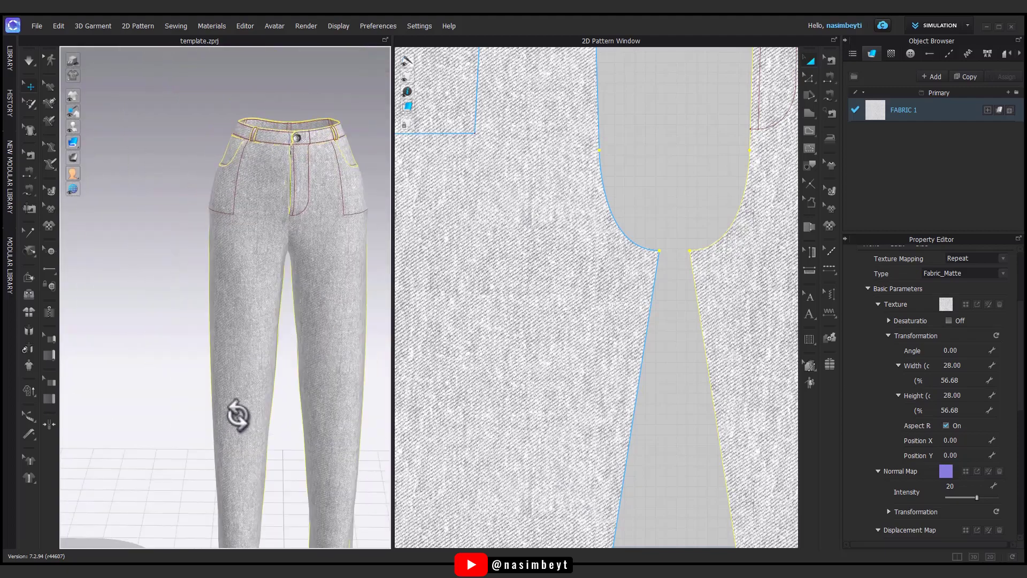
scroll(239, 413, "up", 2)
left_click(647, 381)
scroll(981, 420, "down", 2)
scroll(980, 420, "down", 2)
Try a few blue swatches, then set FABRIC 1's colour to hex 9EBFC7 and apply it.
left_click(999, 493)
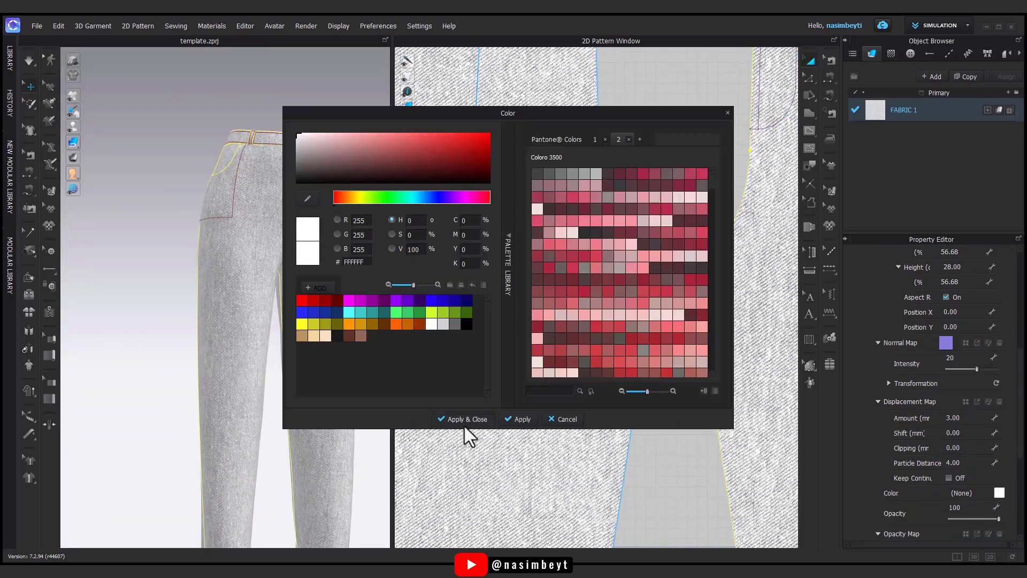
left_click_drag(468, 110, 553, 158)
left_click(422, 360)
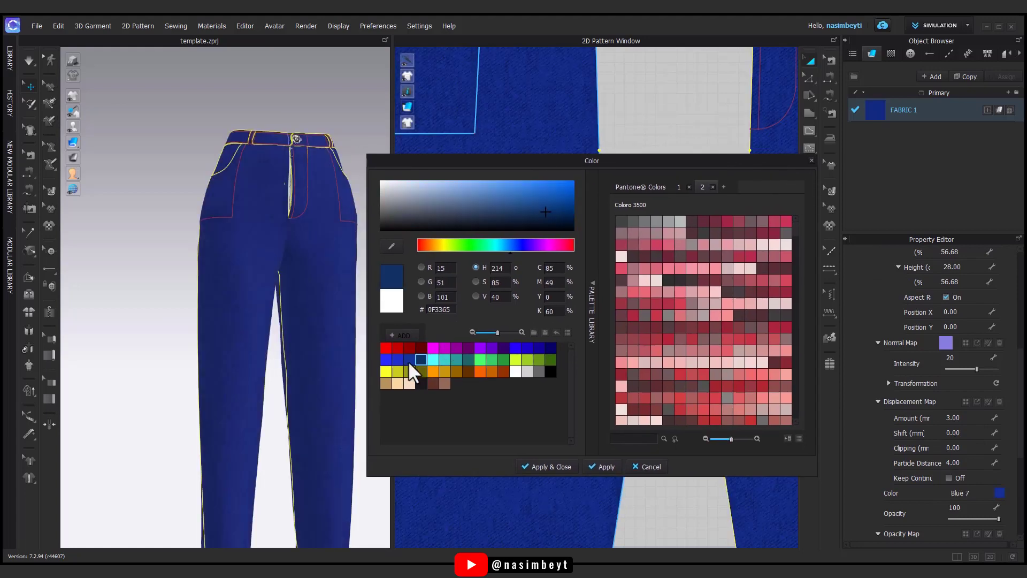
left_click(410, 361)
left_click(510, 212)
left_click_drag(515, 203, 502, 203)
type("9ebf")
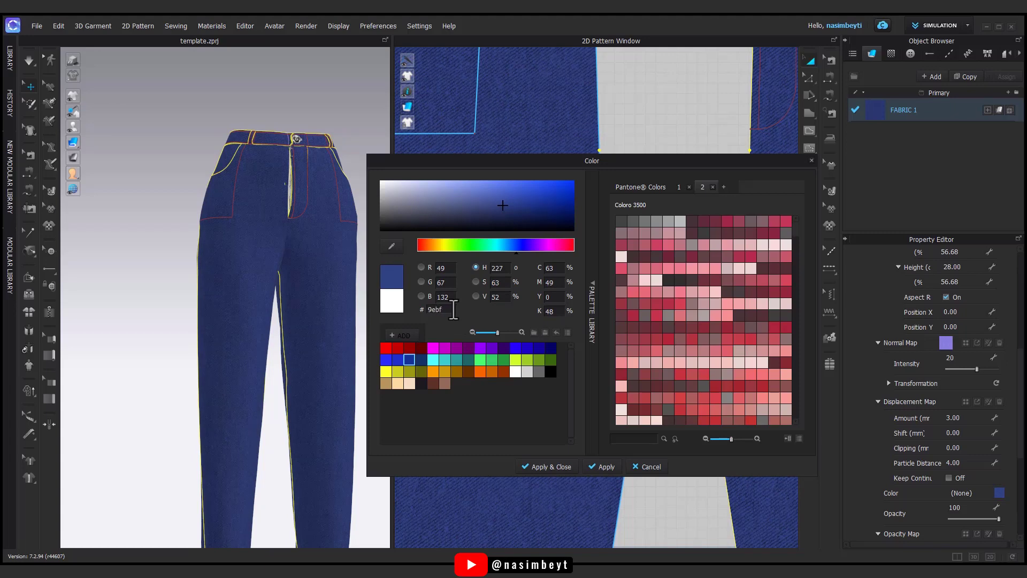
type("c7")
key("Return")
left_click(554, 466)
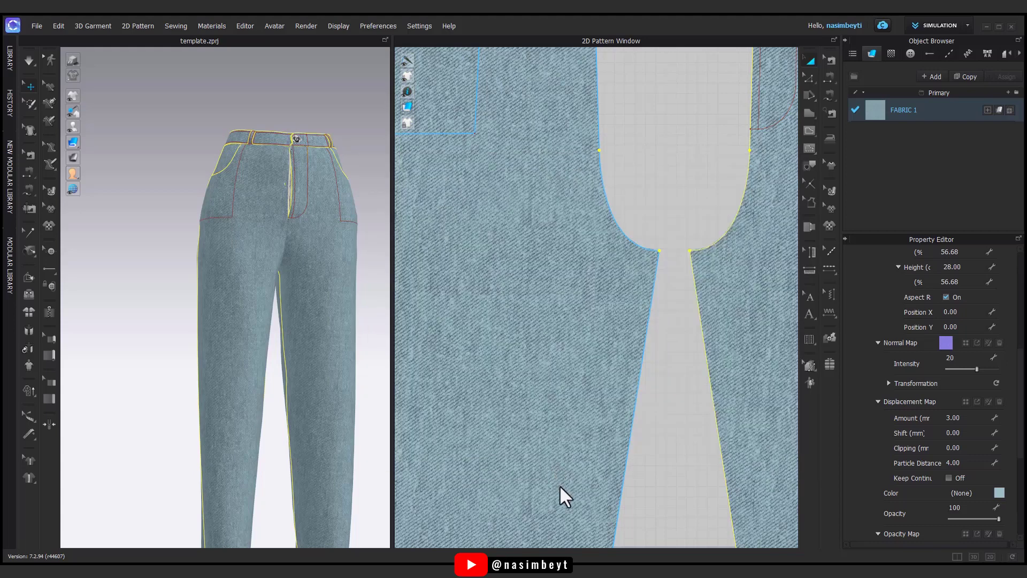
mouse_move(245, 409)
right_mouse_down()
mouse_move(339, 442)
mouse_move(339, 331)
mouse_move(270, 360)
right_mouse_up()
left_click(339, 442)
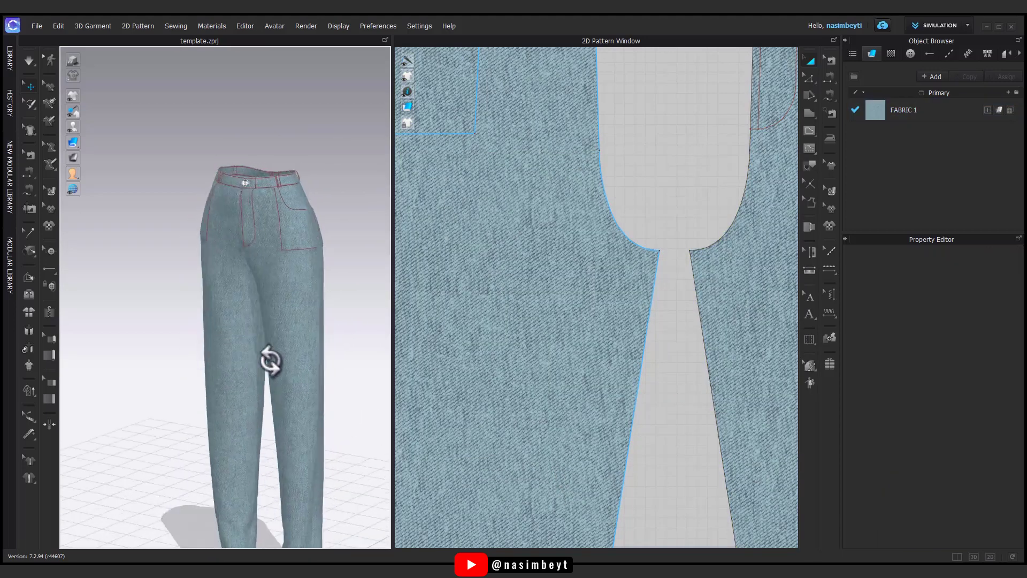
Set the denim texture and normal map transformation width to 22 cm.
scroll(268, 300, "up", 3)
scroll(267, 299, "up", 5)
left_click(904, 110)
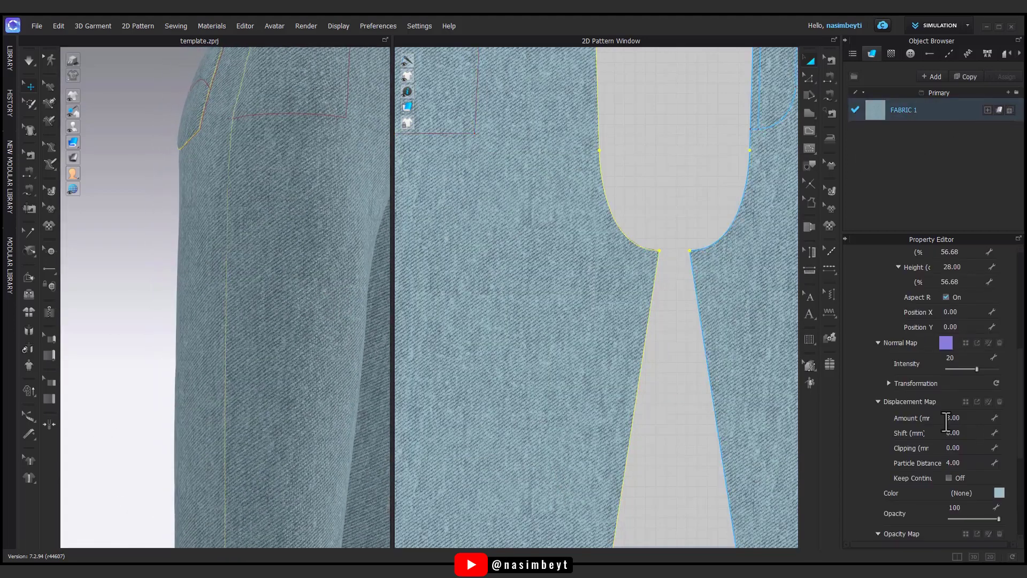
left_click(888, 383)
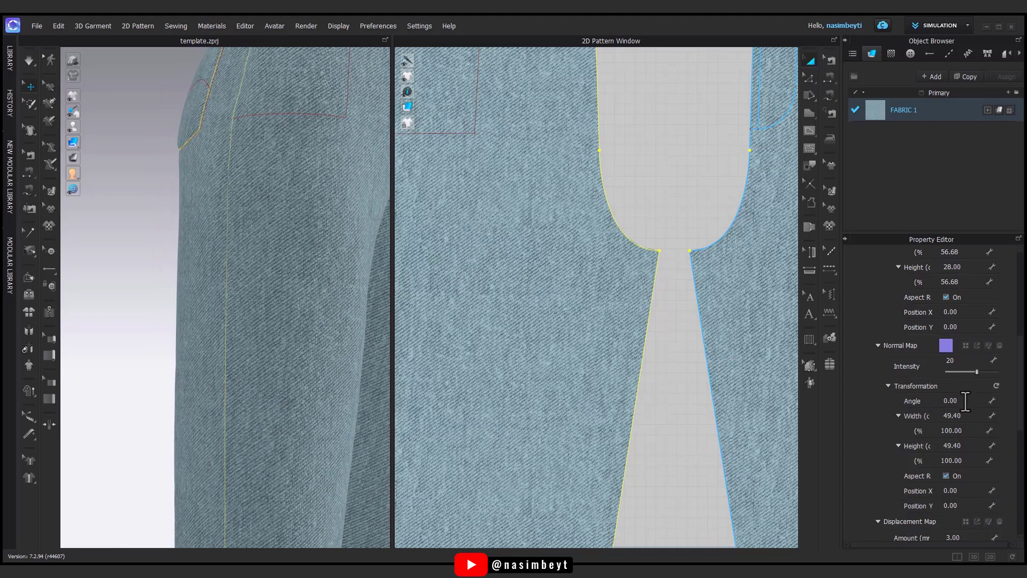
scroll(965, 401, "up", 2)
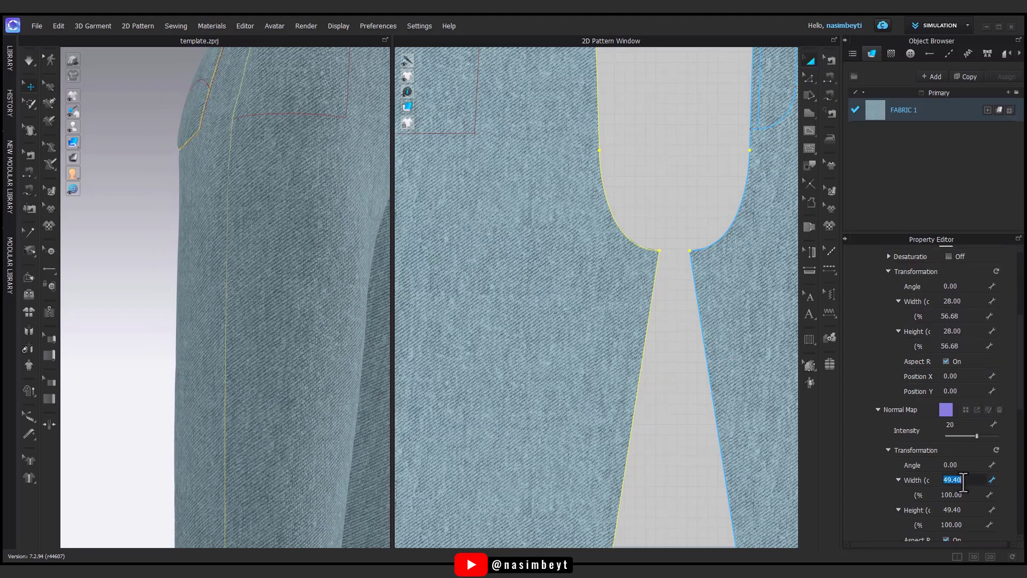
type("28")
scroll(294, 395, "down", 5)
scroll(218, 431, "down", 5)
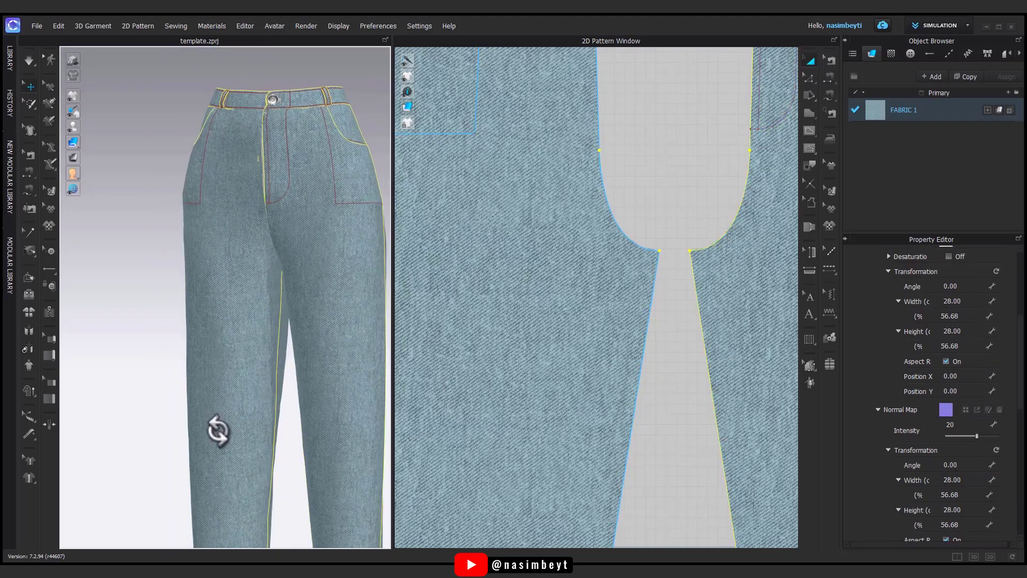
mouse_move(218, 431)
right_mouse_down()
mouse_move(213, 442)
mouse_move(266, 441)
right_mouse_up()
double_click(958, 301)
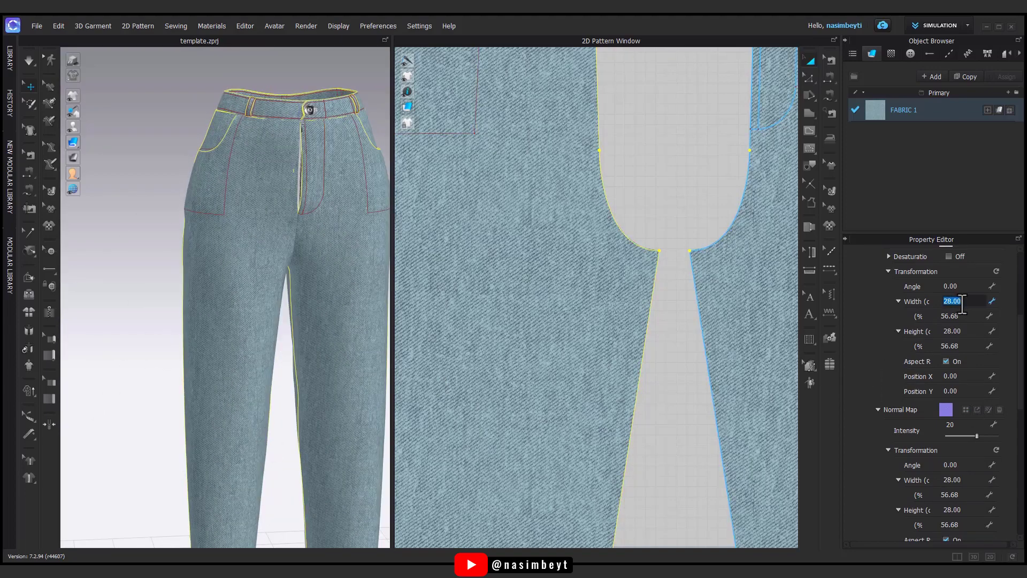
type("22")
key("Return")
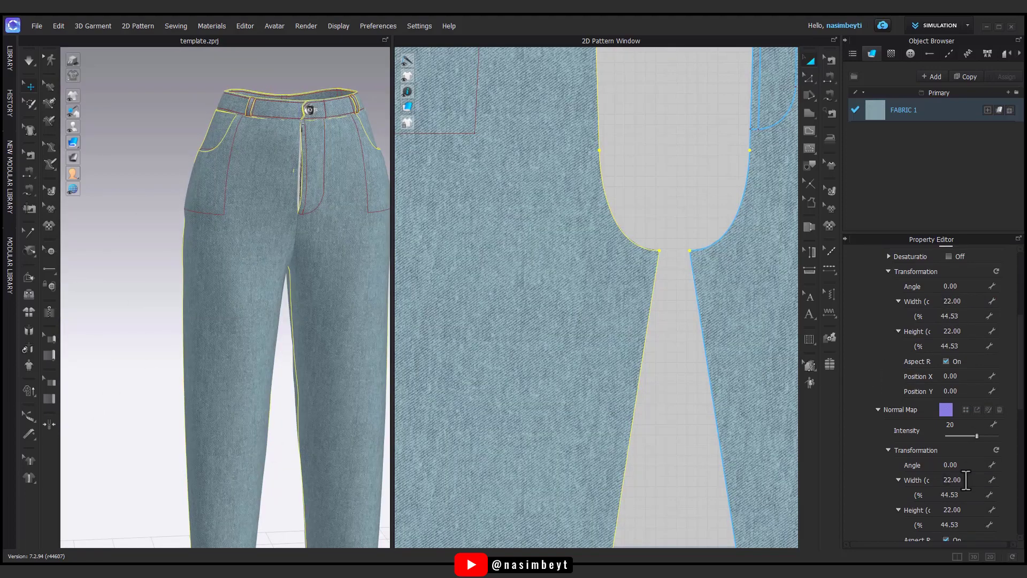
mouse_move(224, 374)
right_mouse_down()
mouse_move(184, 367)
mouse_move(291, 355)
mouse_move(178, 396)
mouse_move(246, 375)
right_mouse_up()
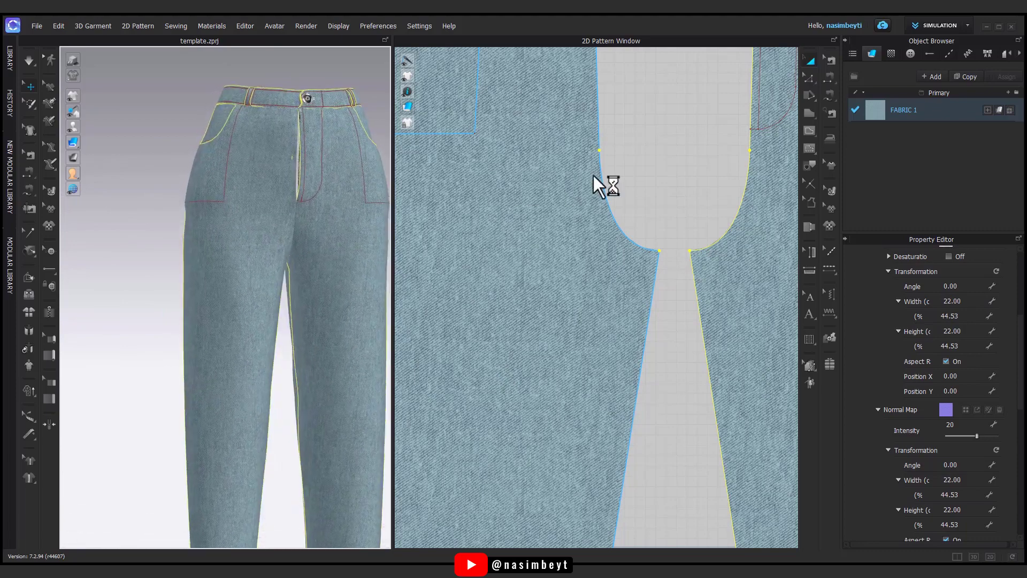
scroll(300, 161, "up", 5)
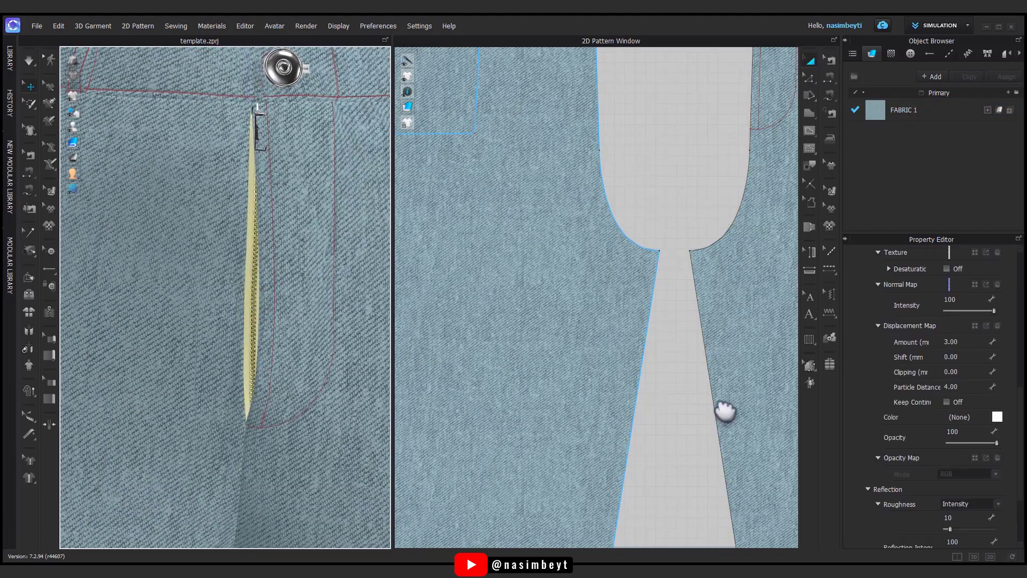
Tint the zipper tape by sampling the denim colour, then adjusting it to blue-grey 7D999F.
left_click(726, 411)
scroll(934, 396, "down", 1)
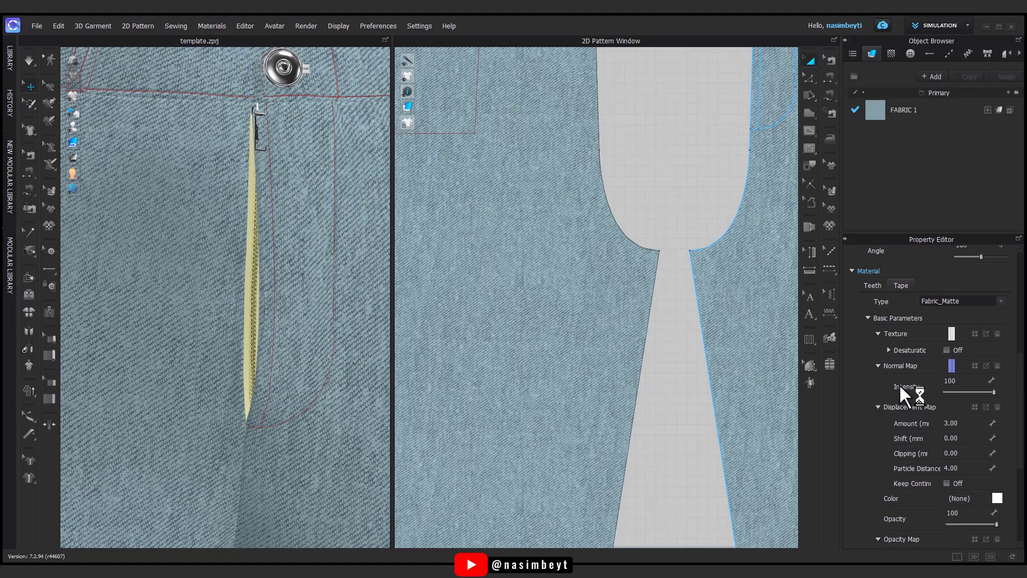
left_click(998, 498)
left_click(391, 246)
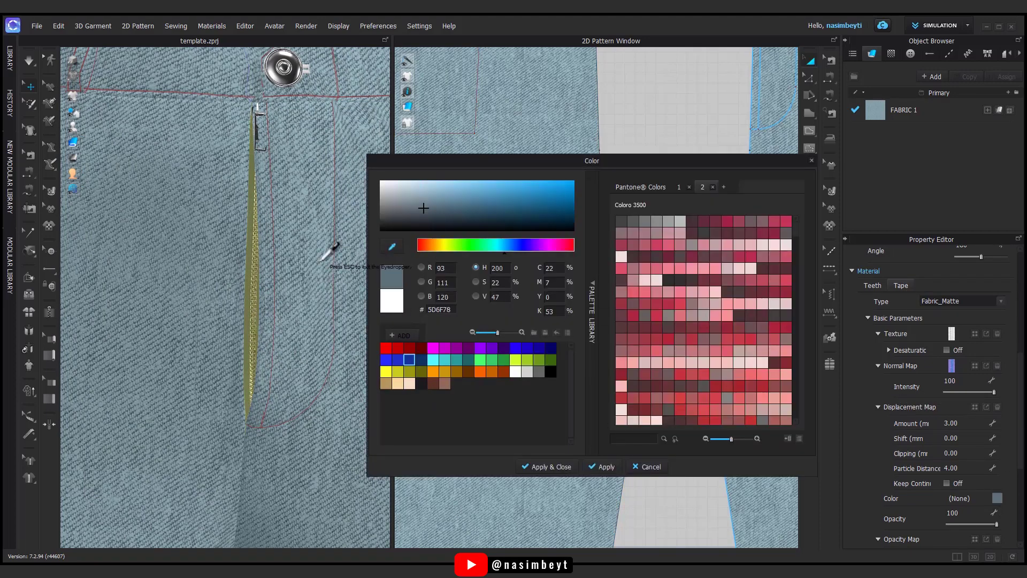
left_click(568, 467)
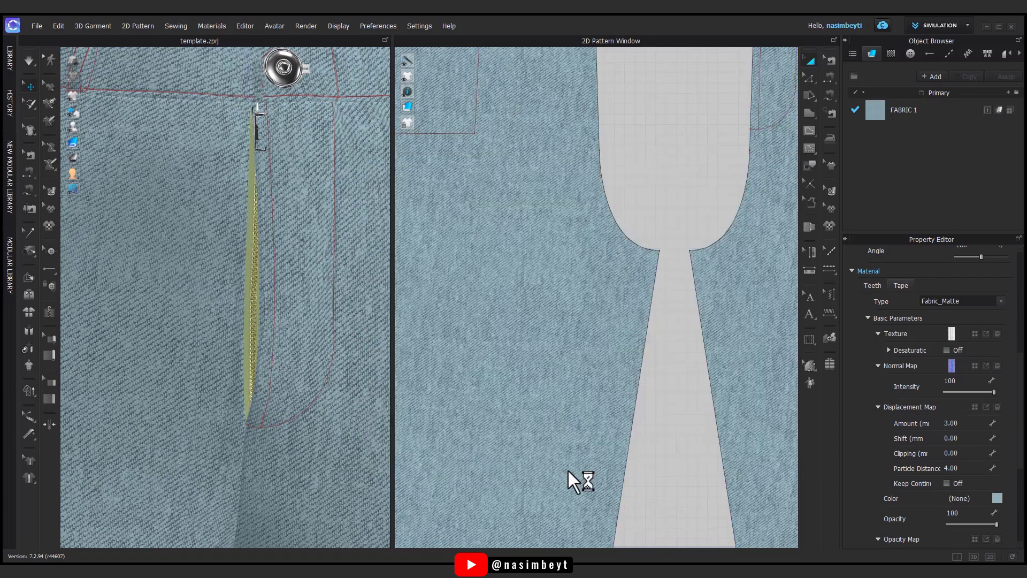
left_click(269, 335)
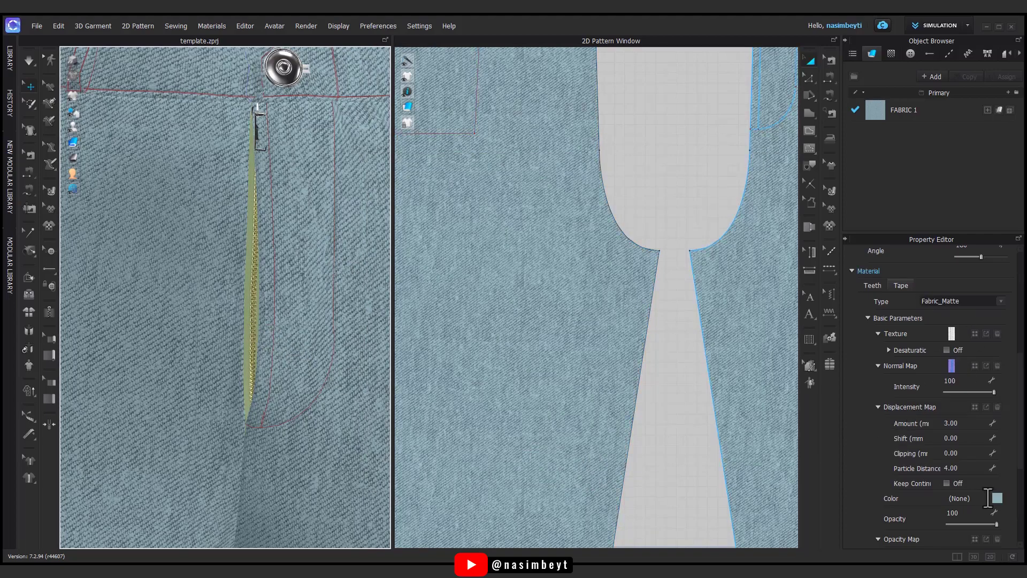
left_click(996, 498)
left_click_drag(413, 213, 422, 199)
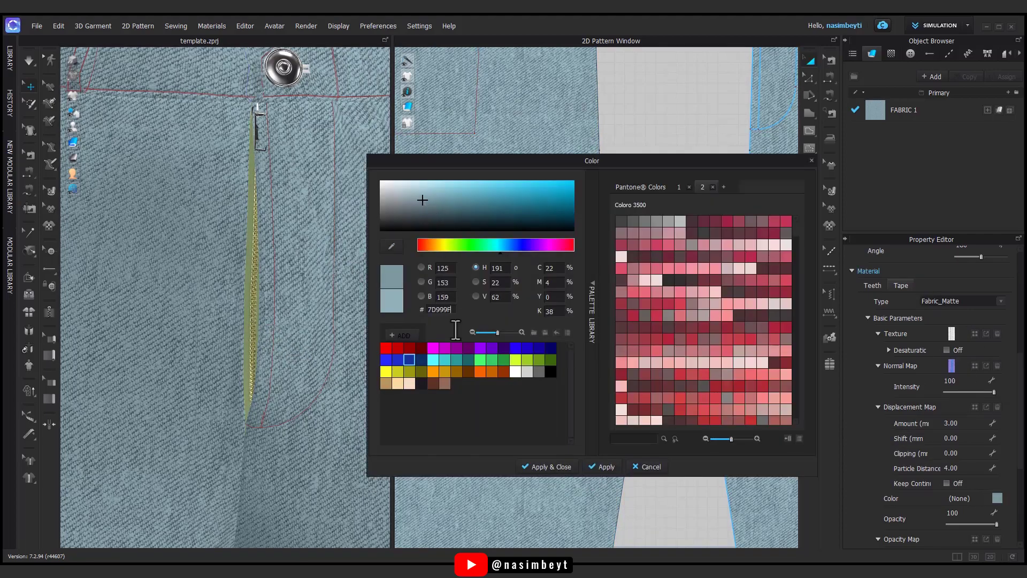
left_click(541, 471)
Orbit the trousers to review the tinted zipper tape from side and front.
mouse_move(383, 442)
right_mouse_down()
mouse_move(305, 453)
mouse_move(240, 440)
mouse_move(325, 422)
right_mouse_up()
scroll(328, 424, "down", 3)
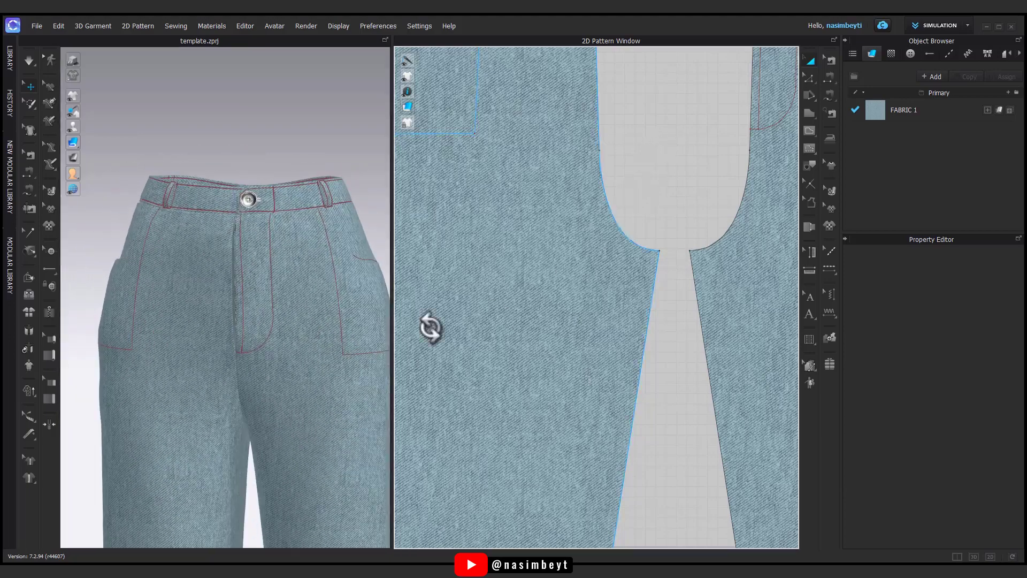
scroll(277, 321, "down", 3)
mouse_move(277, 321)
right_mouse_down()
mouse_move(333, 360)
mouse_move(192, 367)
mouse_move(237, 359)
mouse_move(230, 276)
right_mouse_up()
scroll(271, 360, "up", 3)
mouse_move(270, 360)
right_mouse_down()
mouse_move(298, 328)
mouse_move(258, 373)
mouse_move(197, 264)
right_mouse_up()
scroll(578, 337, "down", 5)
scroll(615, 271, "up", 4)
Offset the upper and lower pocket curves as internal lines at 0.5 cm.
key("z")
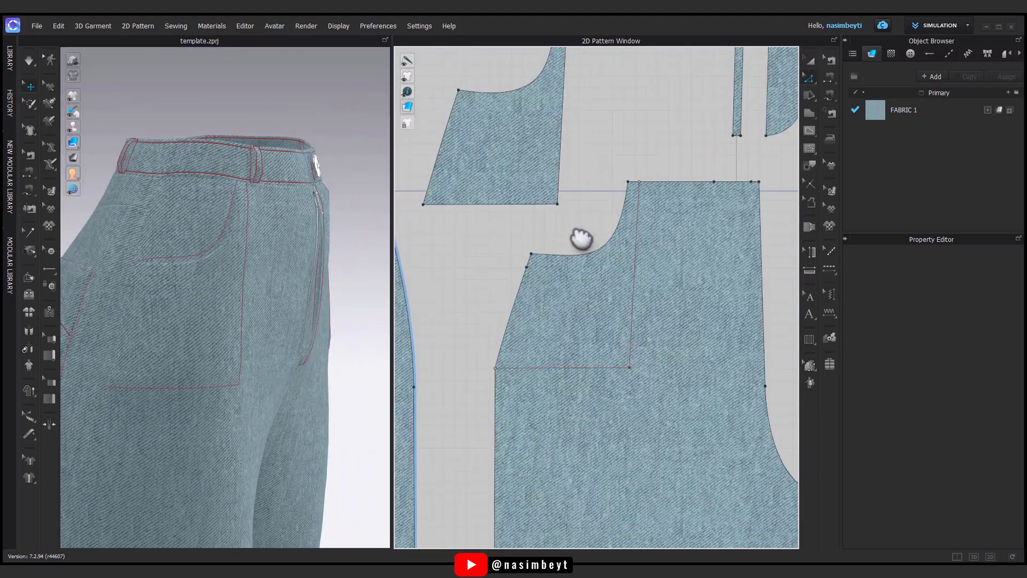
right_click_drag(582, 239, 618, 338)
left_click(557, 205)
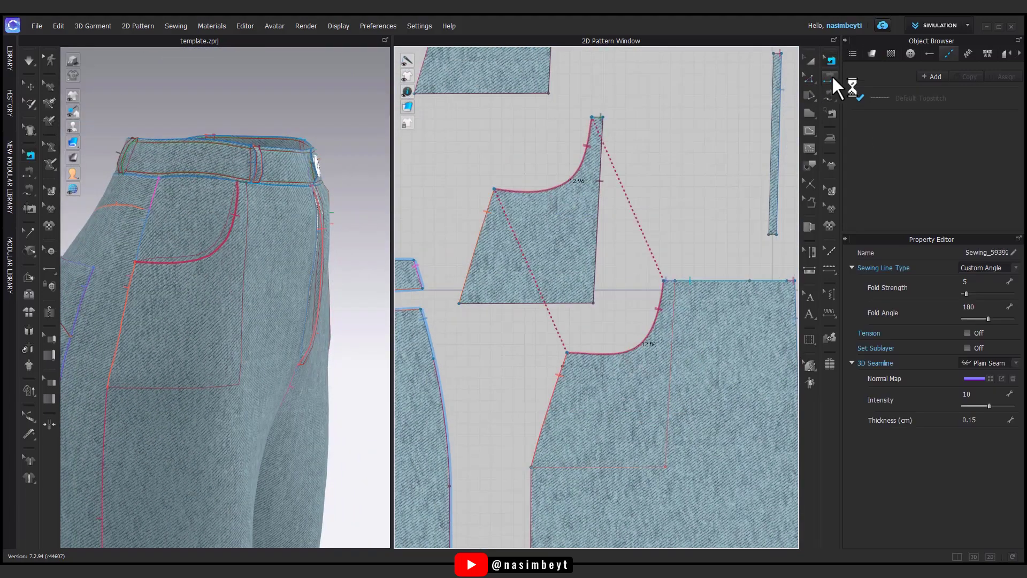
left_click(646, 345)
right_click(542, 190)
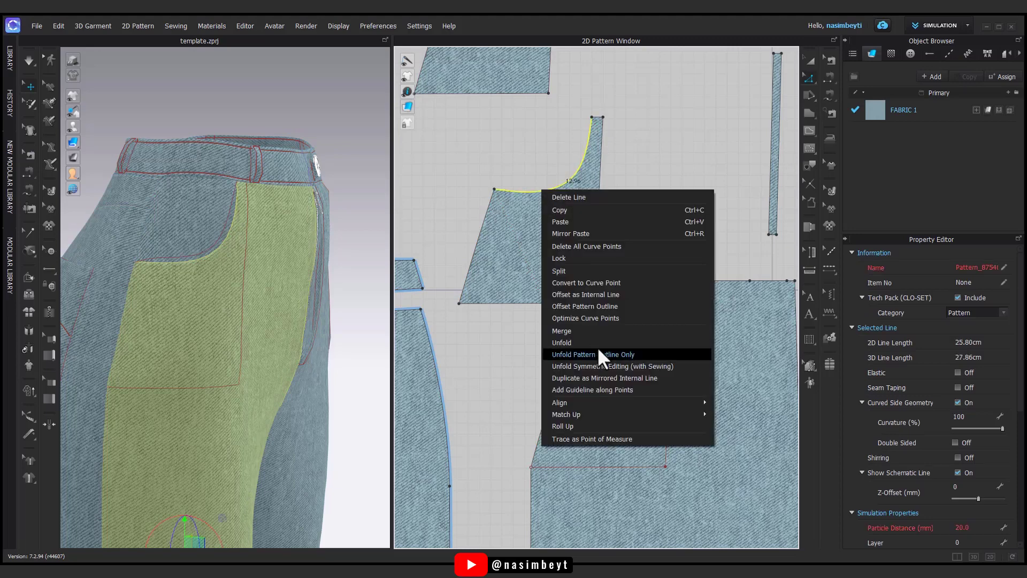
left_click(607, 295)
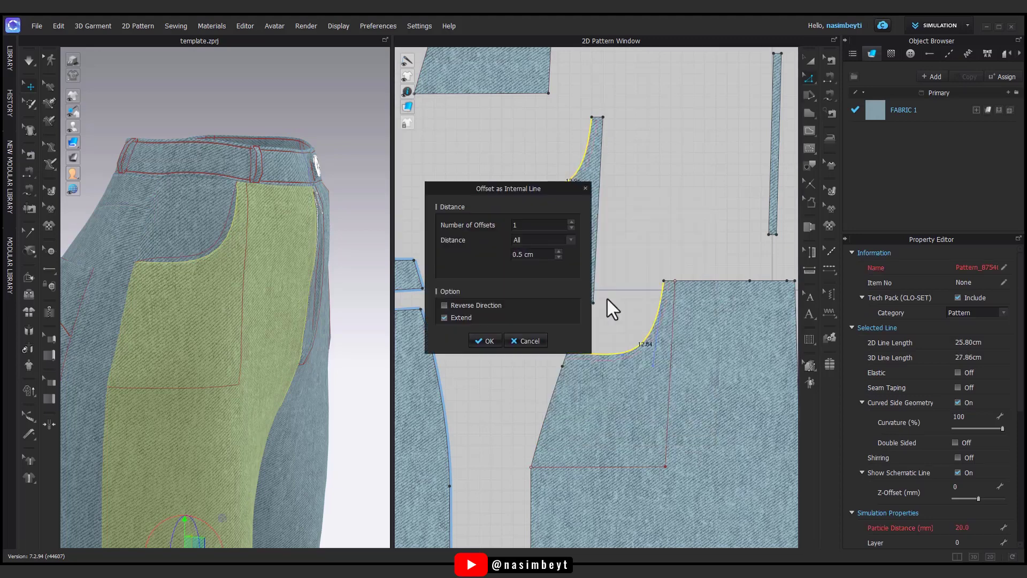
left_click(488, 340)
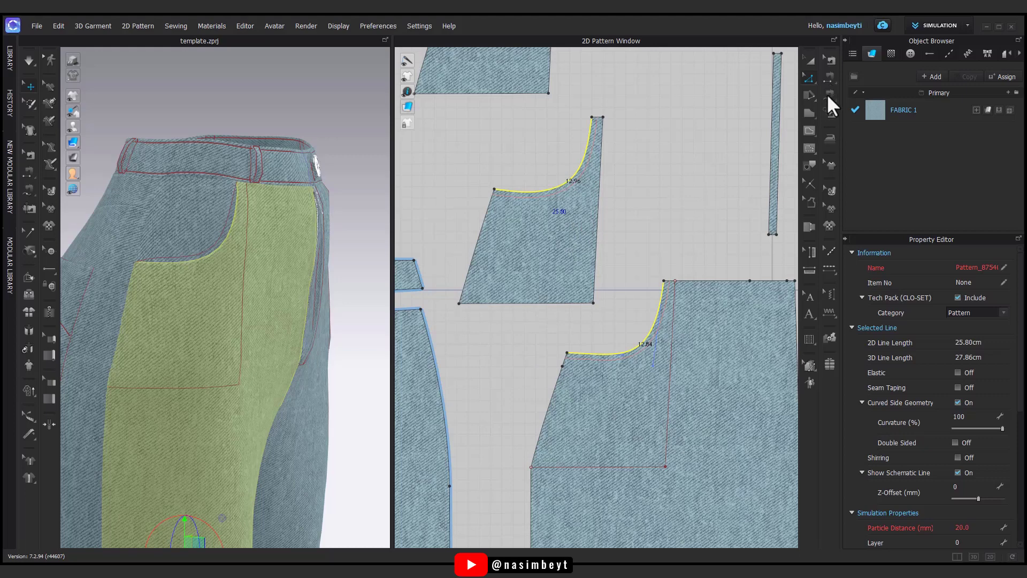
Add topstitches along the upper and lower pocket curves.
left_click(830, 78)
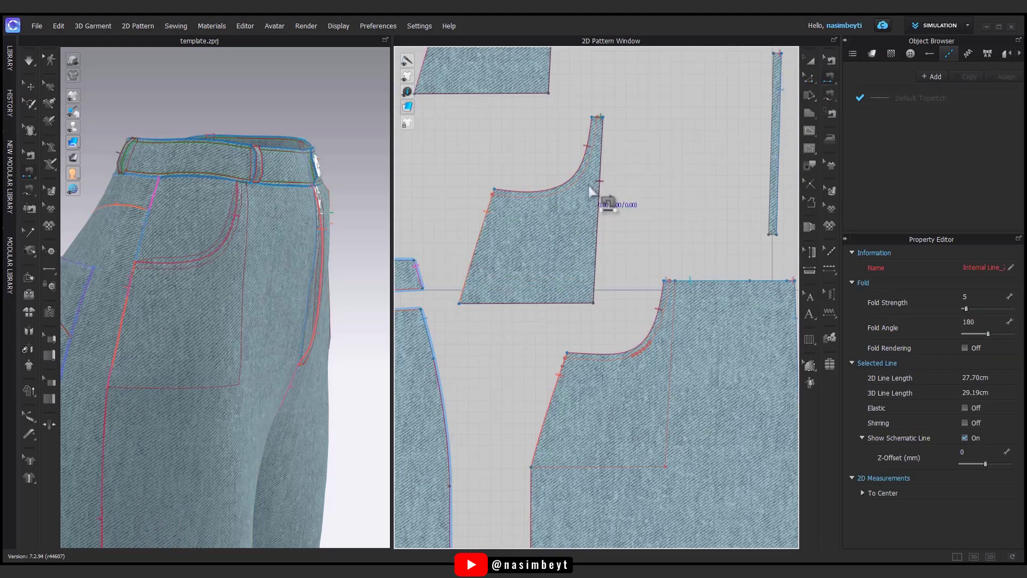
left_click(586, 184)
left_click(656, 343)
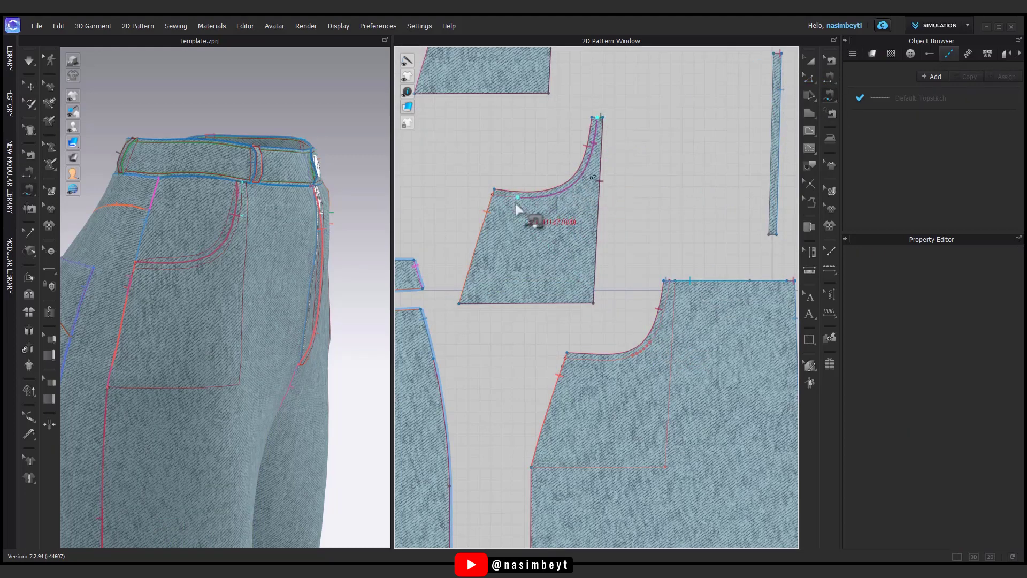
left_click(621, 351)
scroll(626, 358, "down", 5)
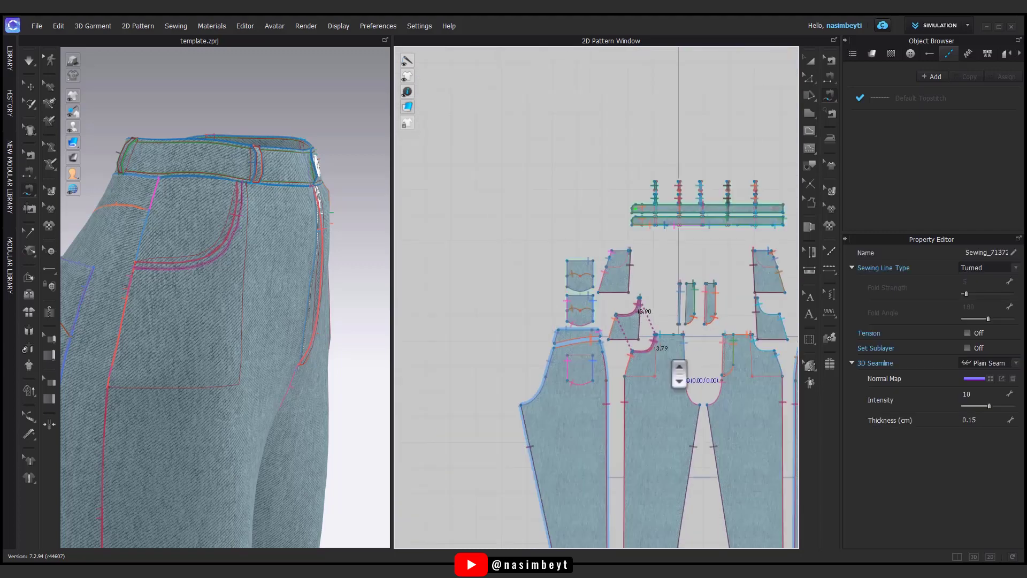
scroll(639, 342, "up", 5)
Offset the upper and lower pocket curves again as 0.5 cm internal lines.
left_click(810, 78)
left_click(580, 123)
left_click(597, 421, "shift")
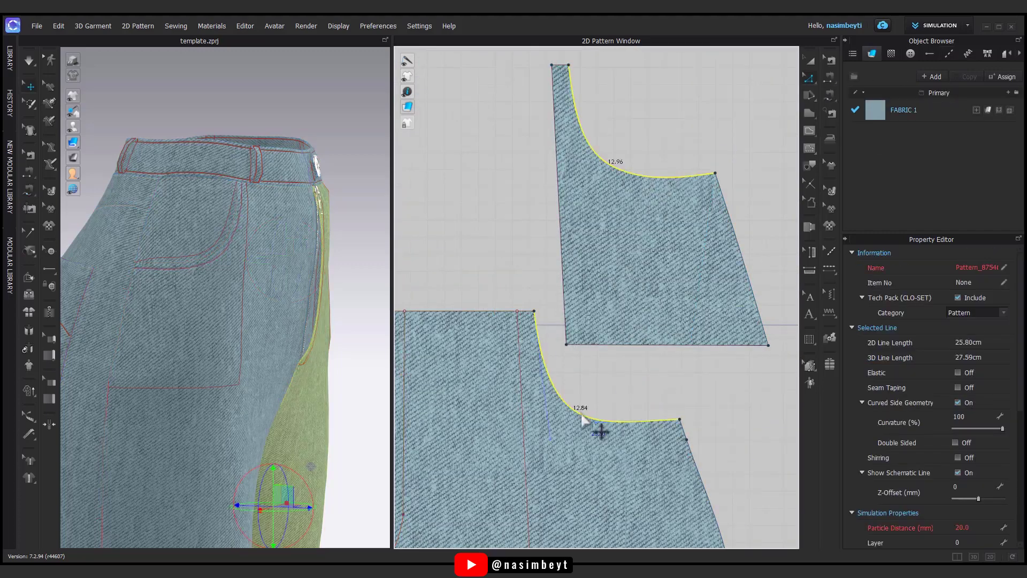
right_click(597, 428)
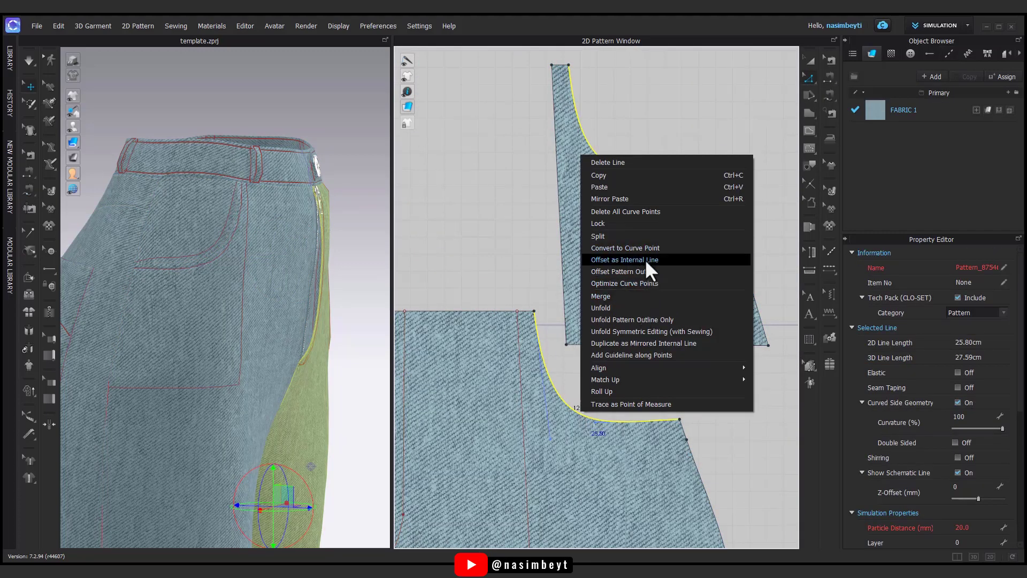
left_click(645, 259)
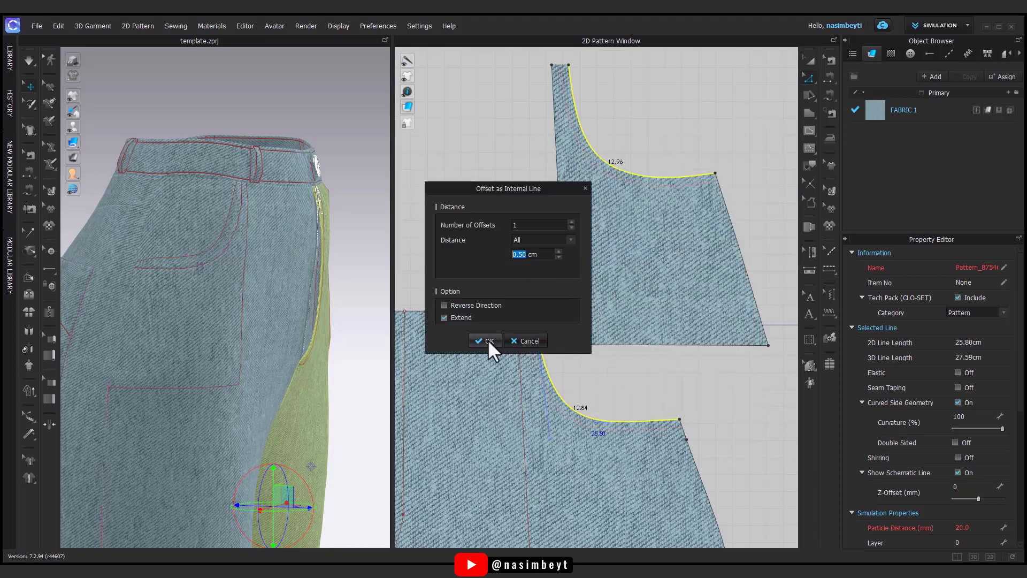
left_click(488, 339)
Topstitch the upper pocket curve from top corner to side point, then enter topstitch editing mode.
left_click(829, 111)
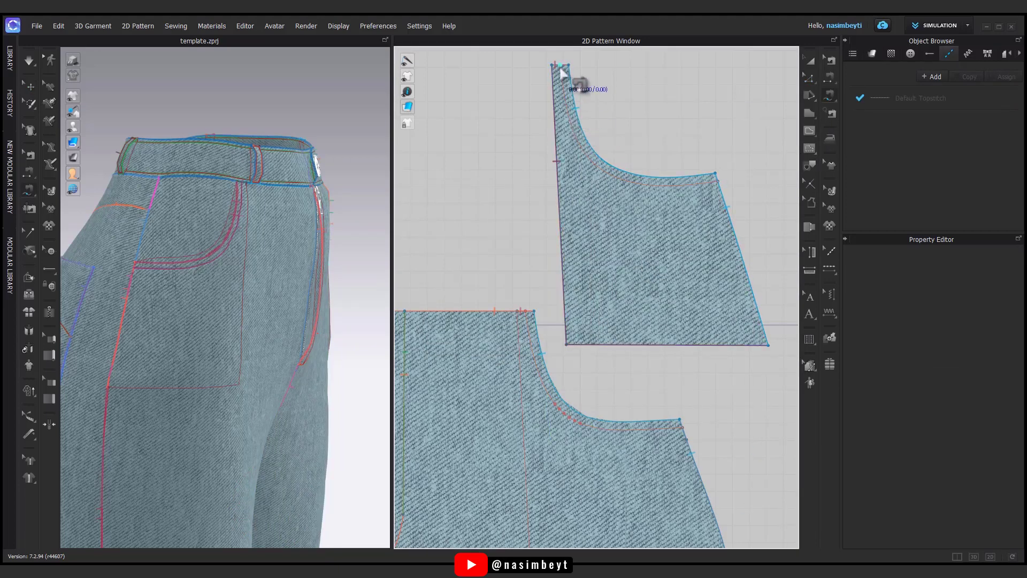
left_click(560, 66)
left_click(718, 181)
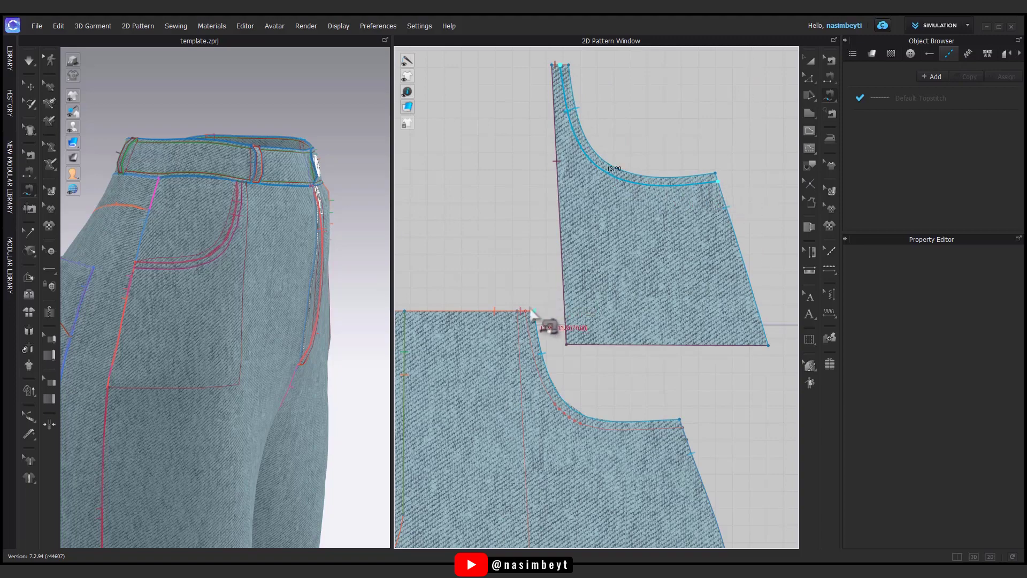
left_click(809, 61)
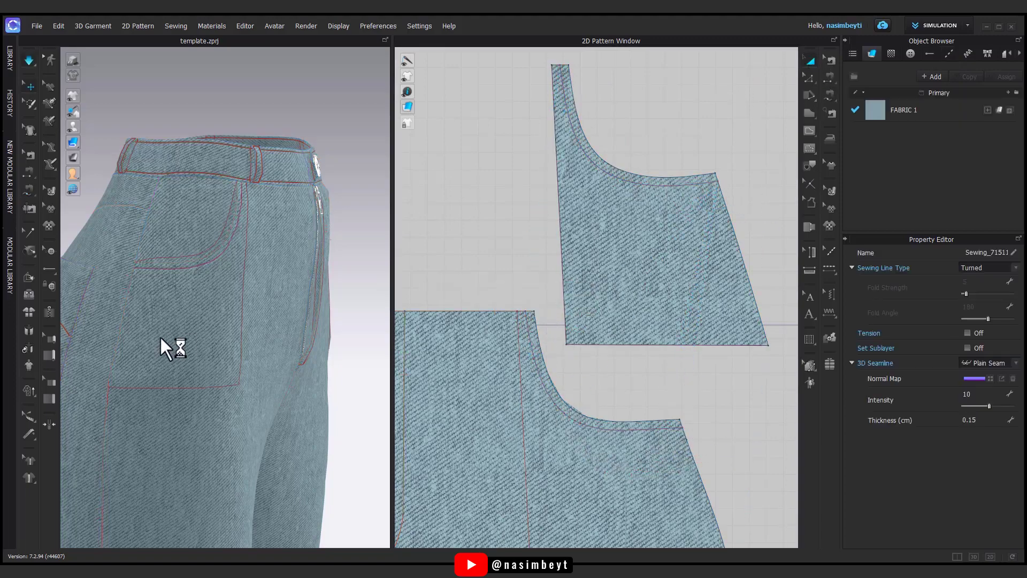
mouse_move(171, 344)
right_mouse_down()
mouse_move(225, 327)
mouse_move(62, 344)
mouse_move(344, 338)
mouse_move(215, 359)
right_mouse_up()
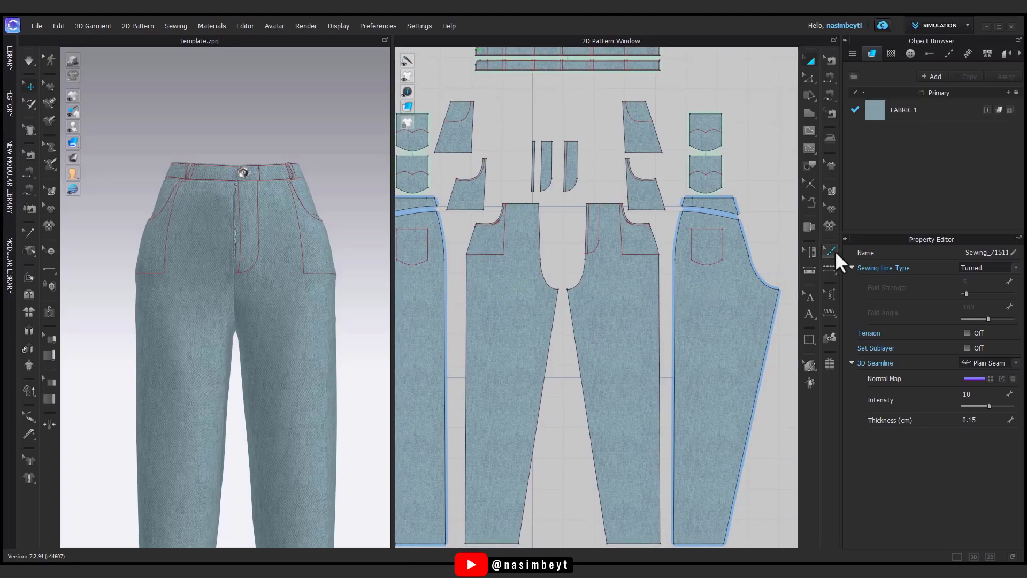
left_click(835, 252)
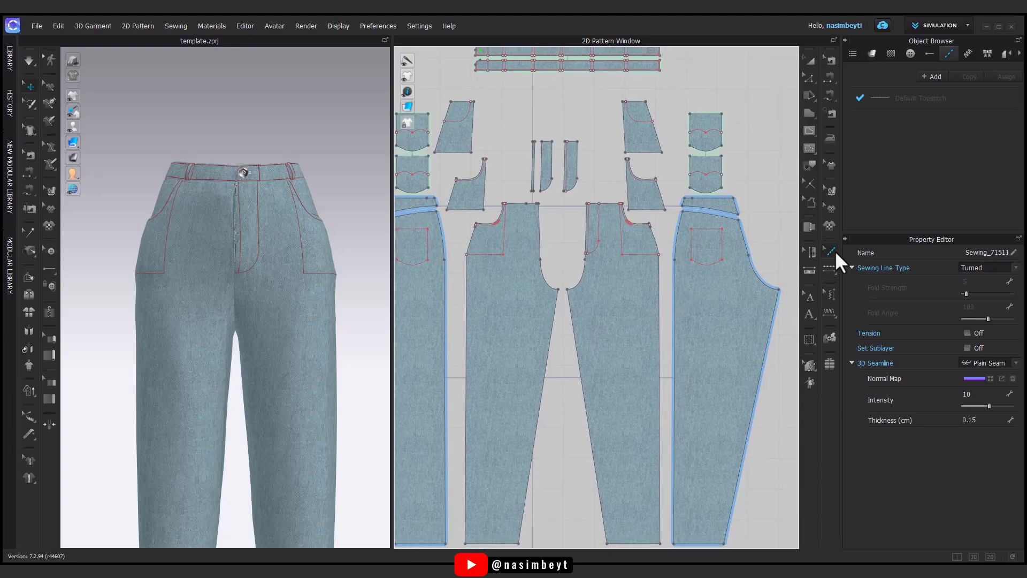
Make Default Topstitch a Texture double stitch: 1/32" offset, first line SPI-8, millimetre thread unit.
left_click(916, 96)
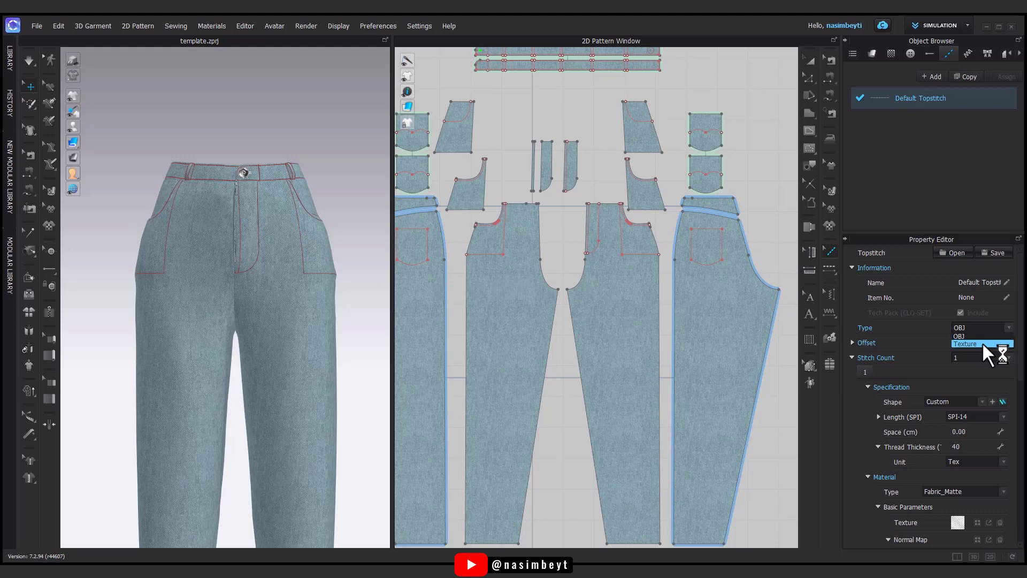
left_click(984, 343)
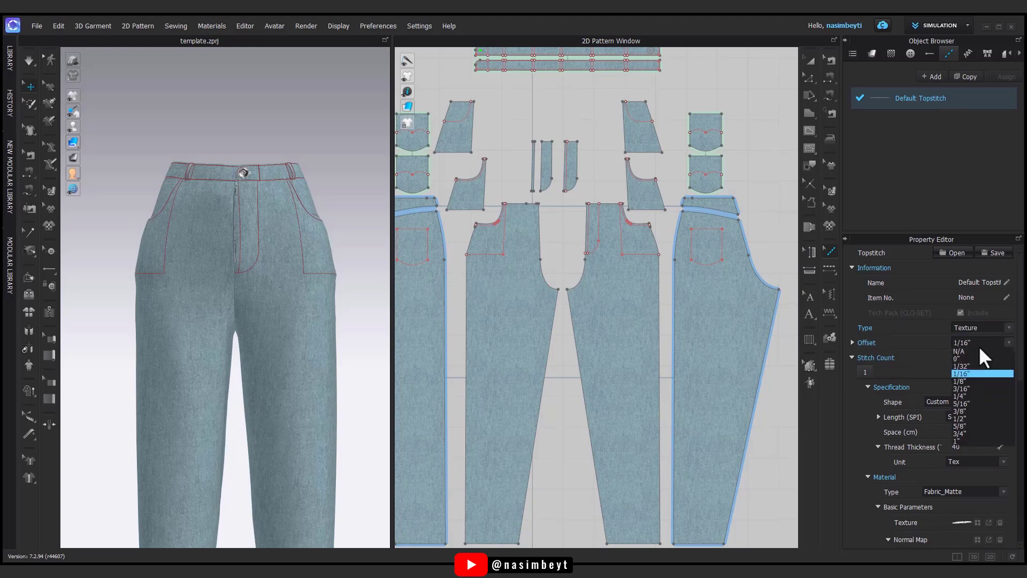
left_click(971, 366)
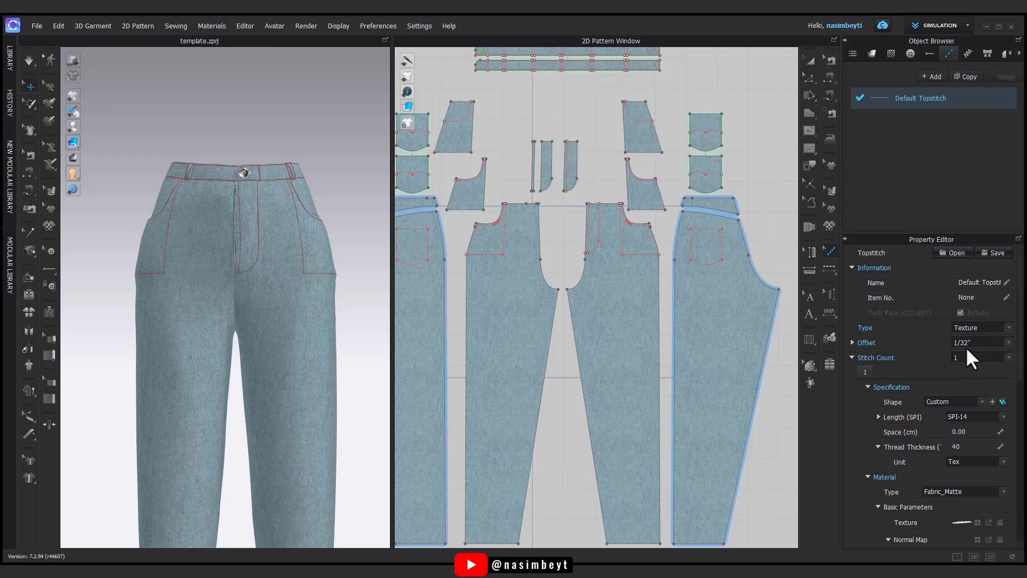
left_click(972, 357)
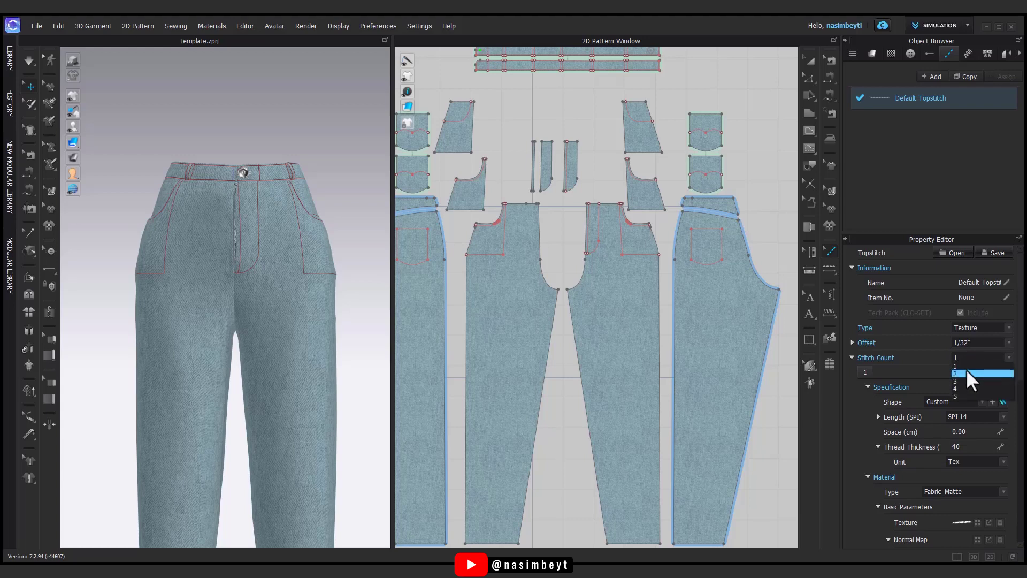
left_click(970, 375)
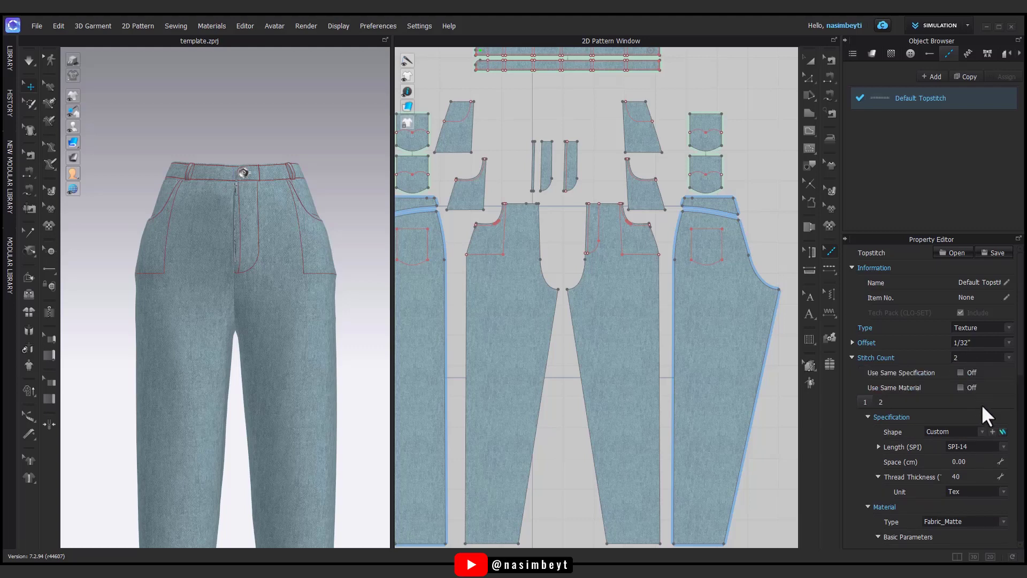
left_click(967, 446)
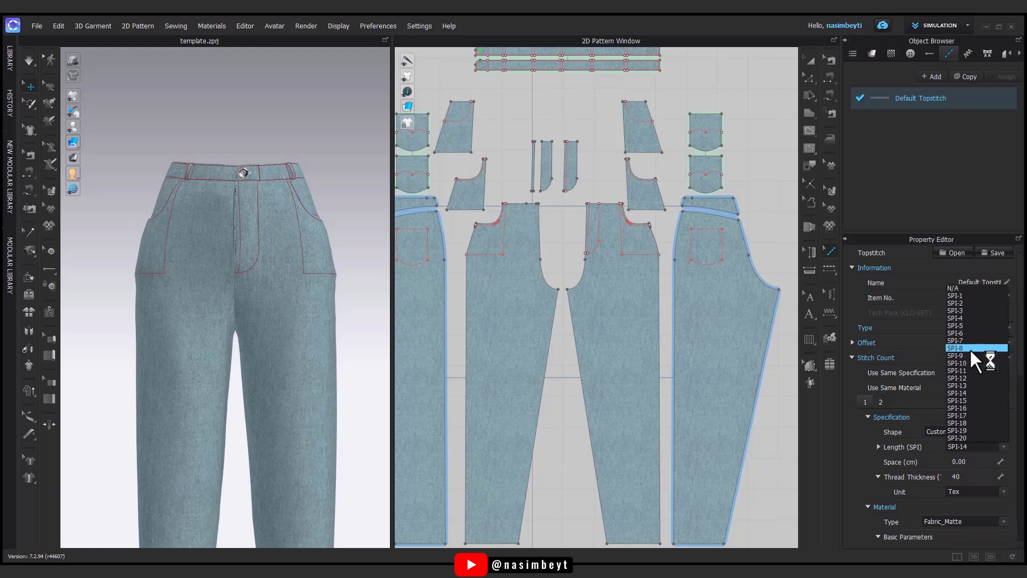
left_click(973, 502)
left_click(964, 538)
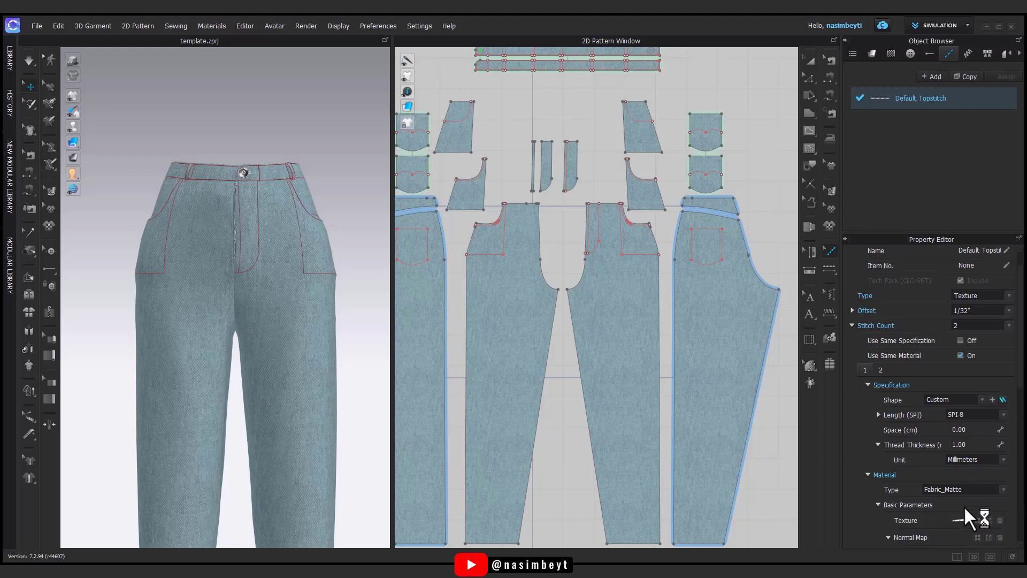
Enable 3D, set 1/8" between lines, second line SPI-8, and 1 mm thread thickness.
scroll(965, 507, "down", 2)
scroll(963, 500, "down", 3)
scroll(974, 508, "down", 3)
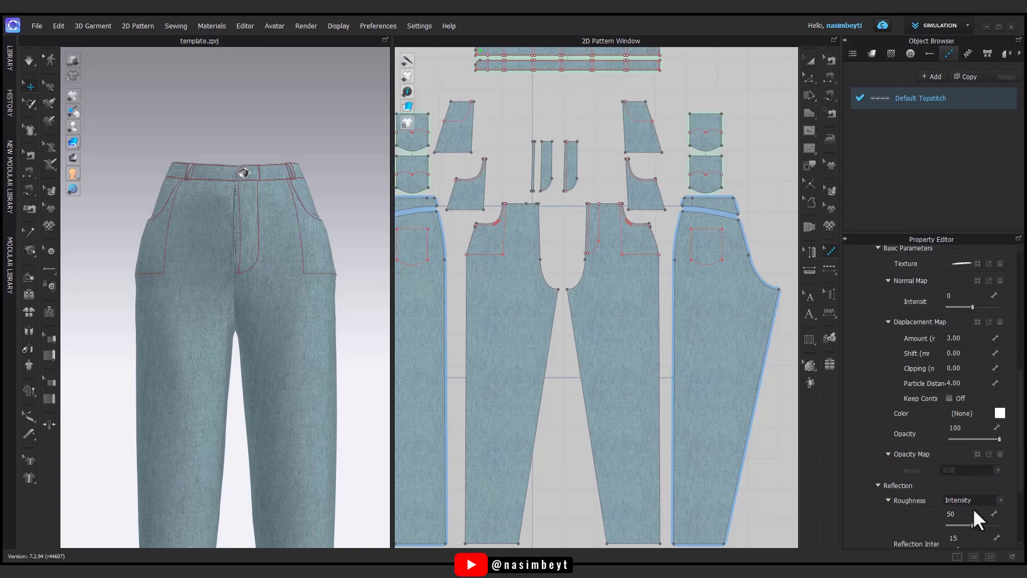
scroll(974, 509, "down", 2)
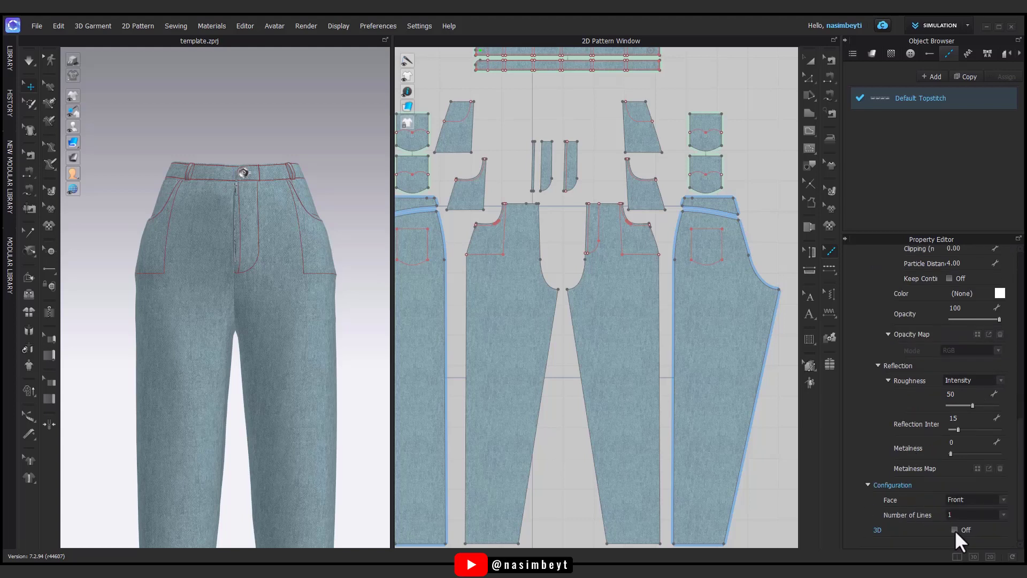
left_click(955, 530)
scroll(904, 522, "down", 2)
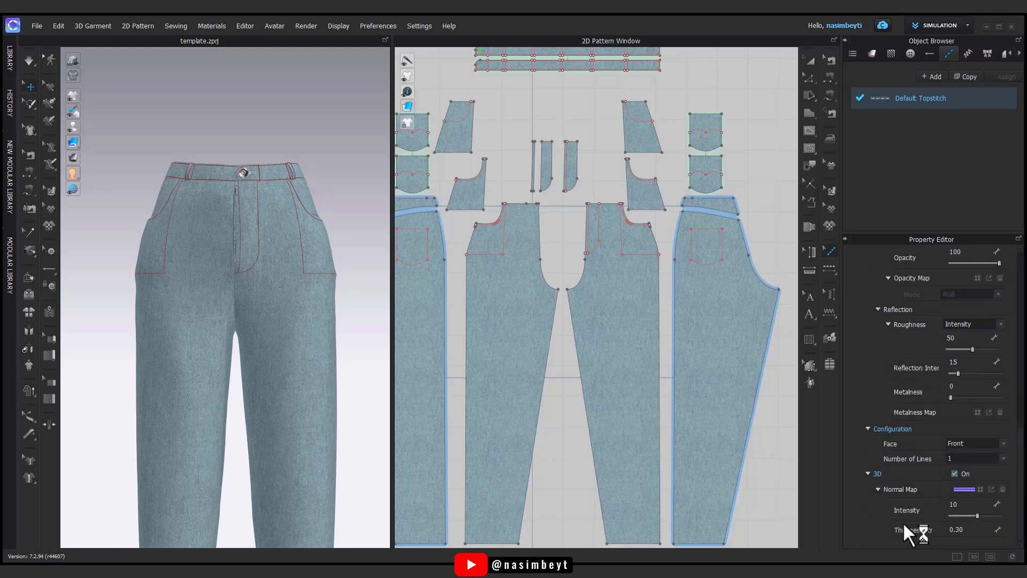
scroll(877, 490, "up", 5)
scroll(887, 413, "up", 5)
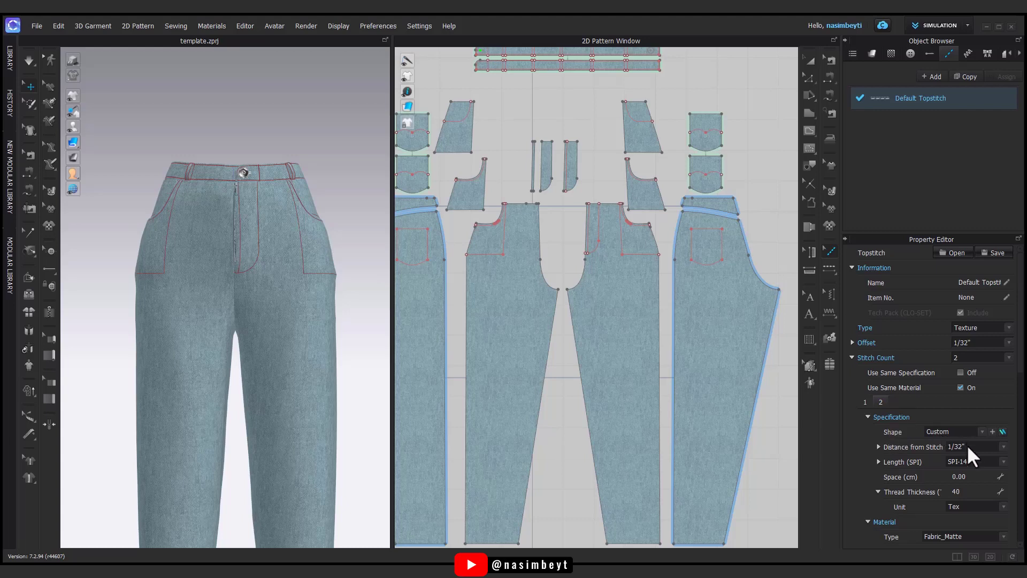
left_click(967, 446)
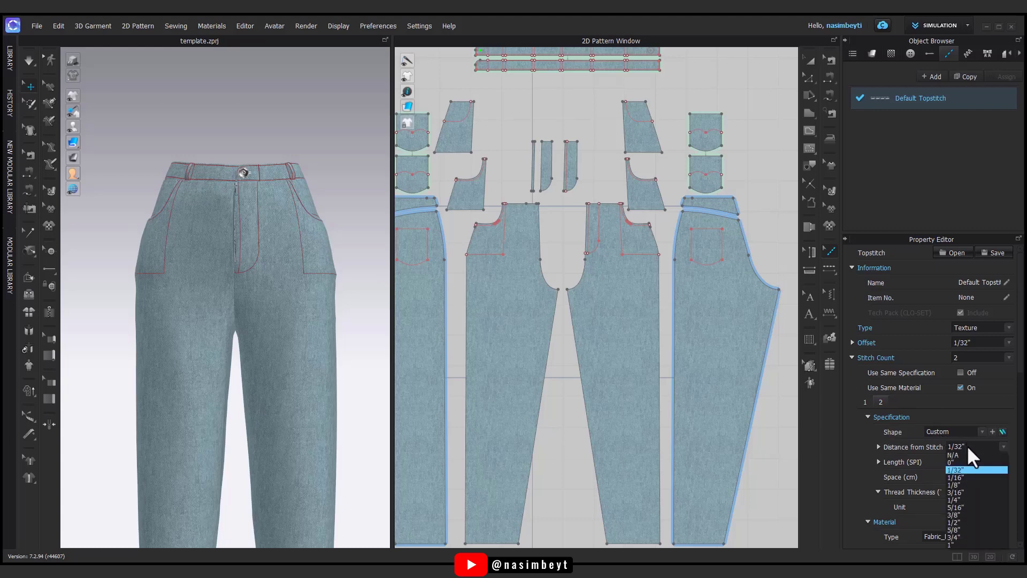
left_click(961, 484)
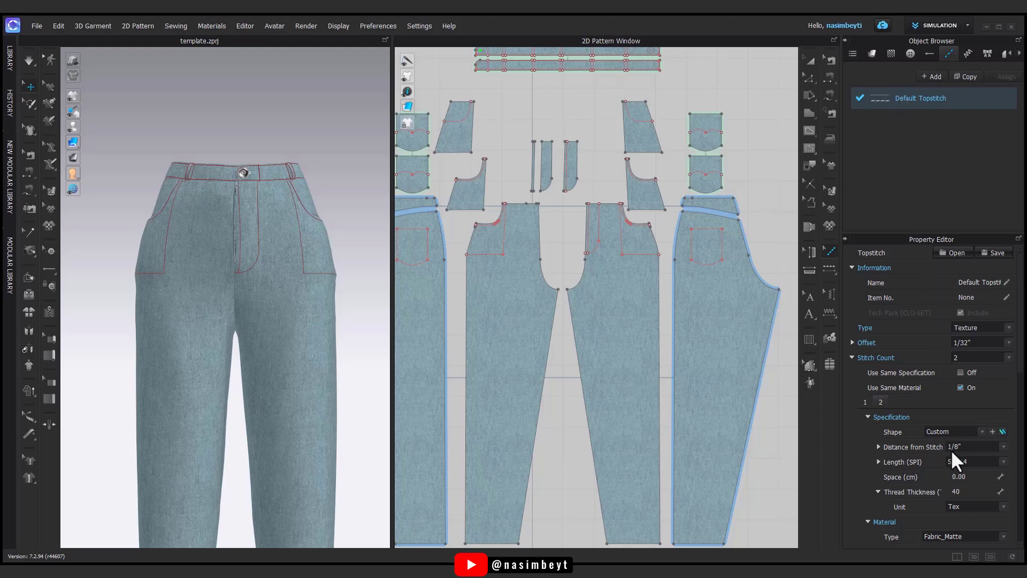
left_click(958, 461)
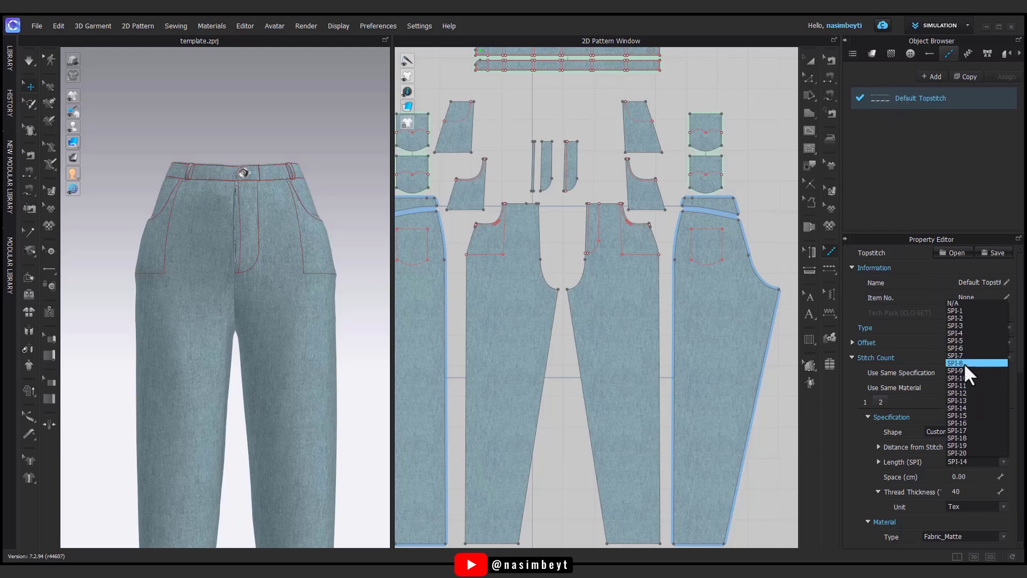
left_click(964, 364)
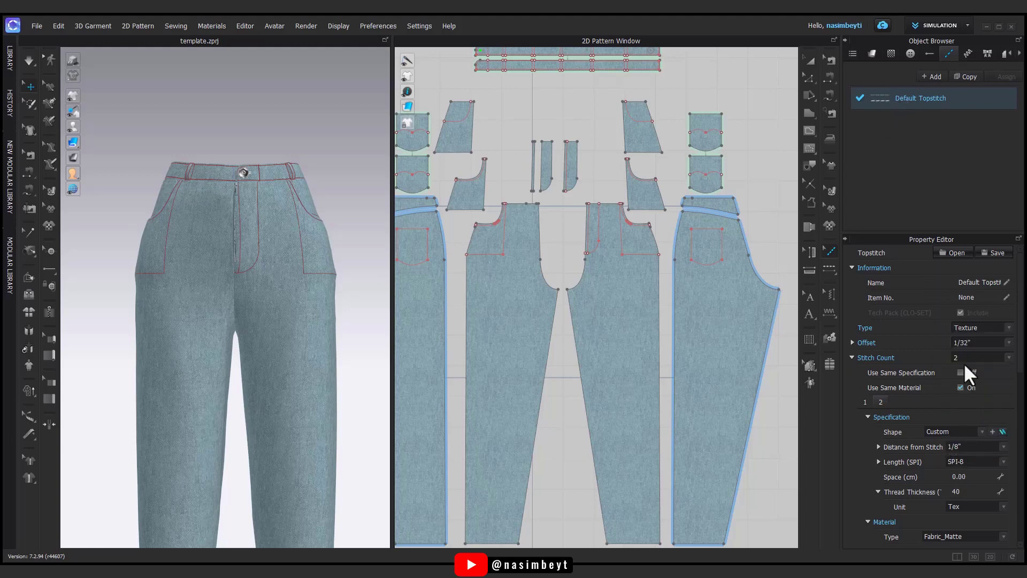
left_click(982, 506)
left_click(974, 544)
left_click(970, 492)
type("1")
Set the Default Topstitch thread colour to light orange FFC76C.
scroll(922, 504, "down", 3)
scroll(923, 504, "down", 3)
scroll(922, 504, "down", 3)
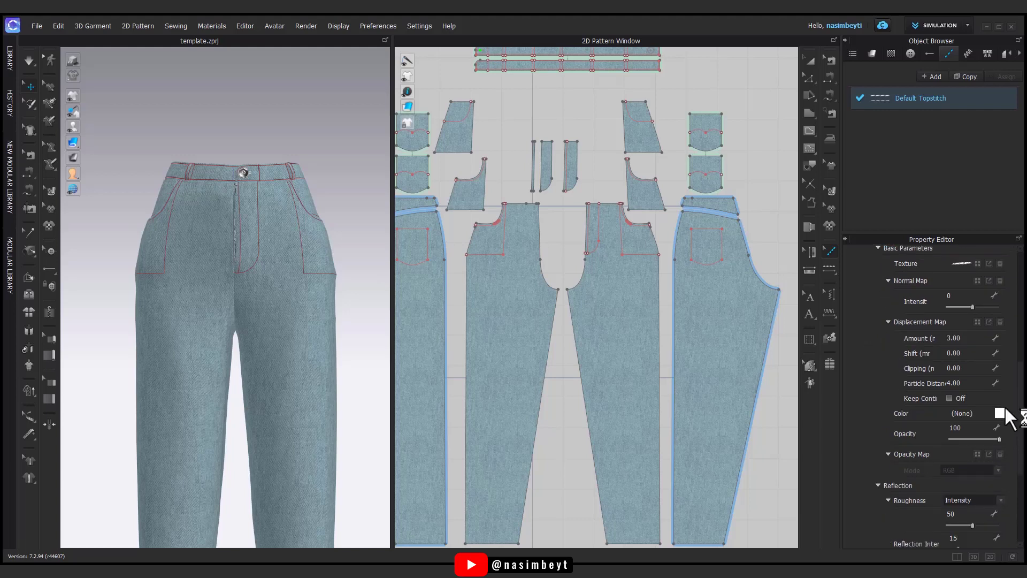
left_click(1001, 413)
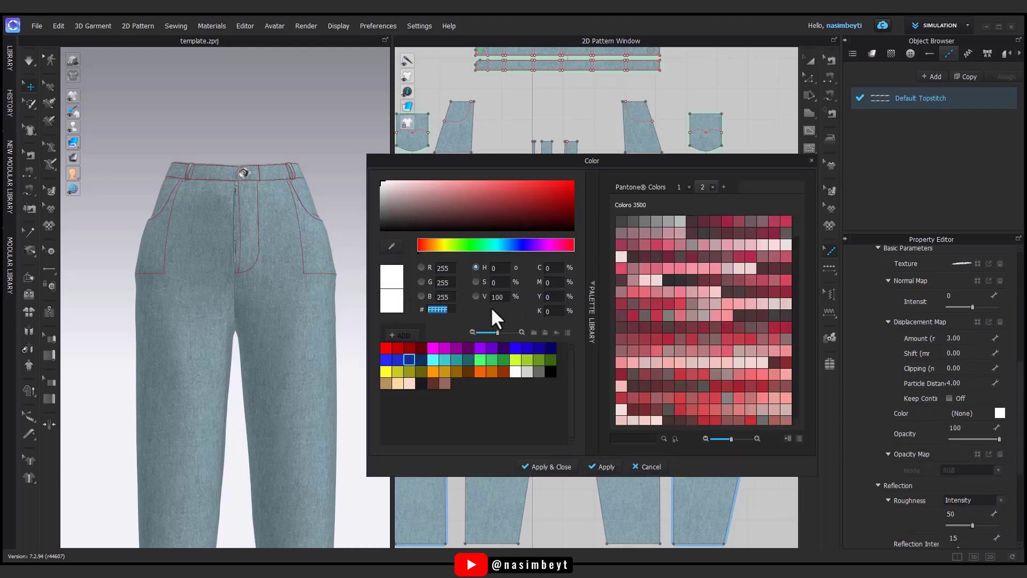
type("ffc")
type("6c")
key("Return")
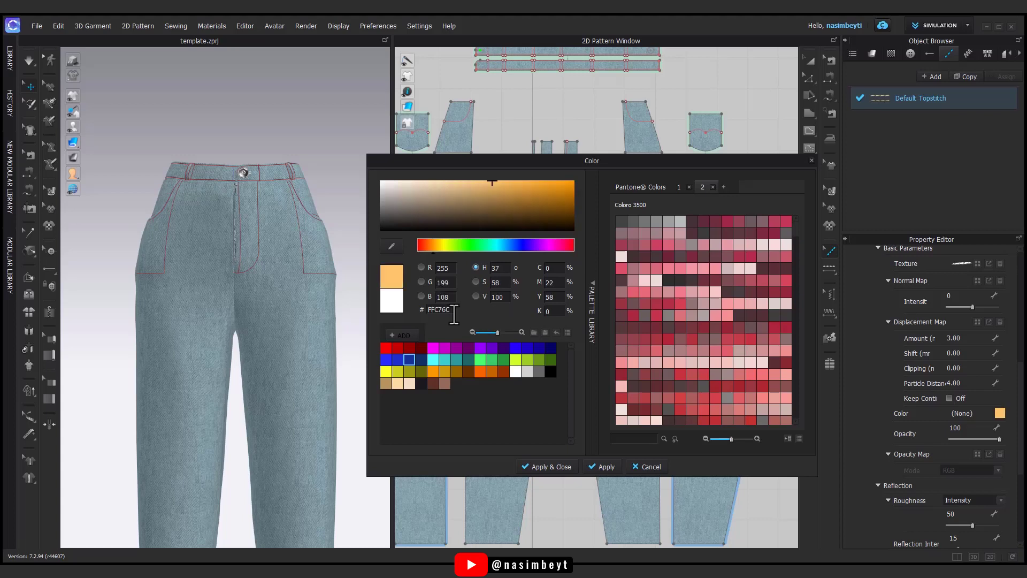
key("Return")
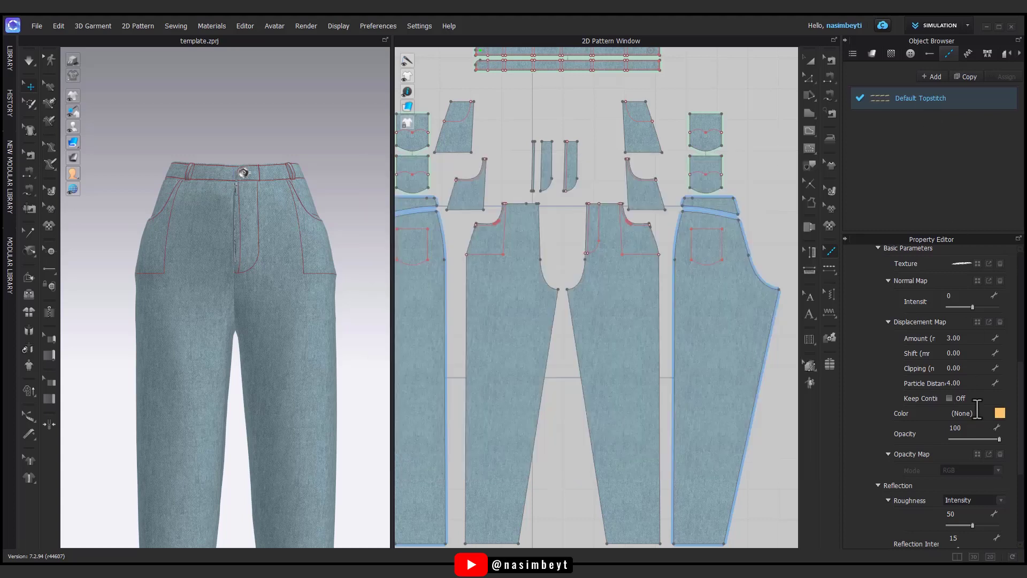
Open the topstitch drawing mode choices to pick Free Topstitch.
scroll(883, 364, "up", 3)
scroll(890, 280, "up", 3)
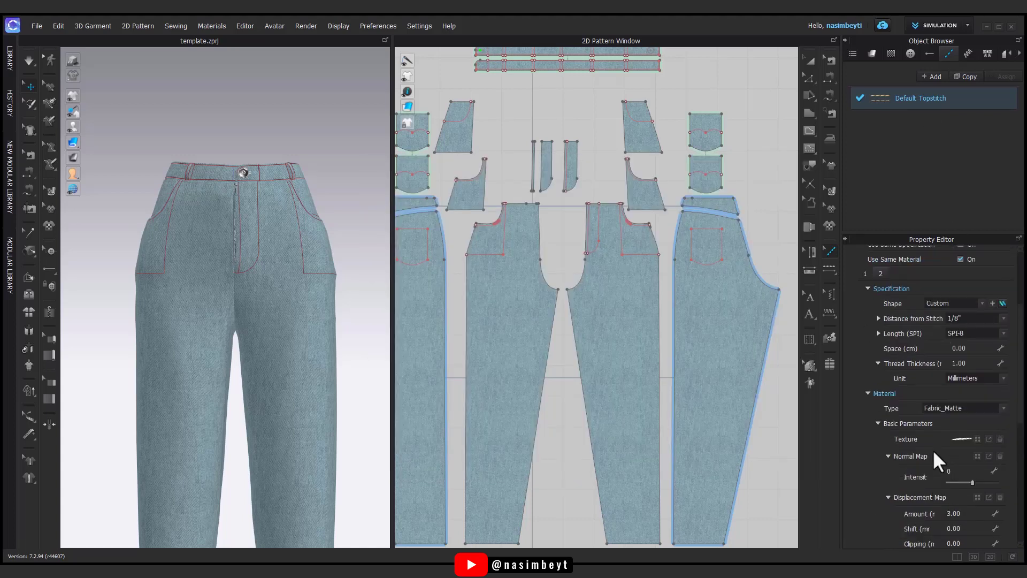
scroll(933, 449, "up", 3)
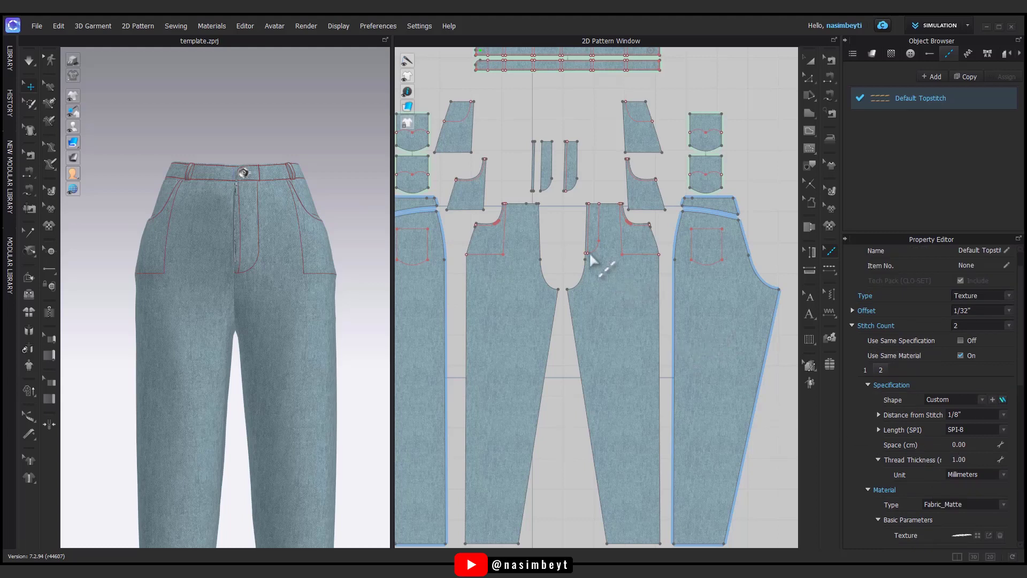
left_click(829, 269)
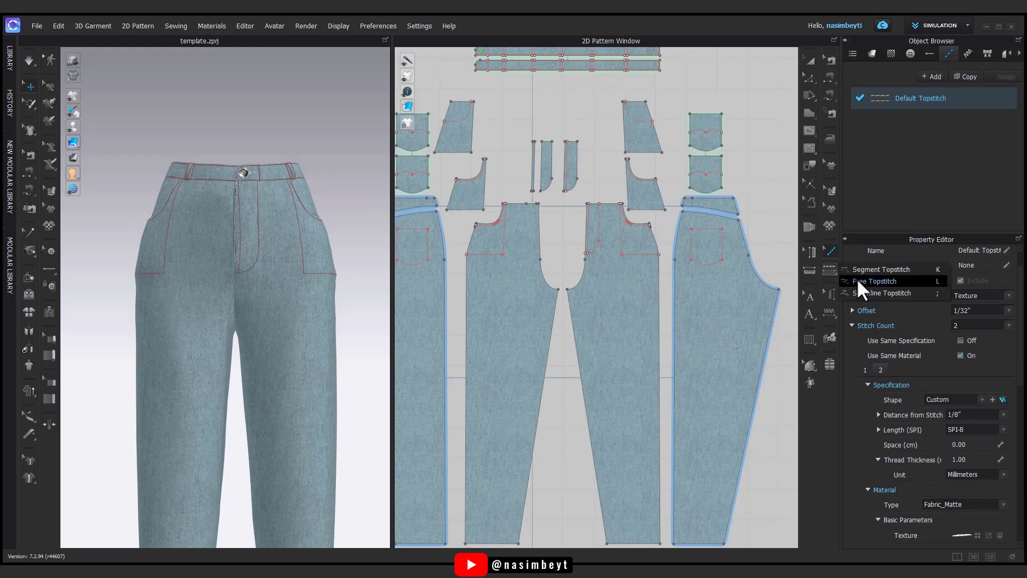
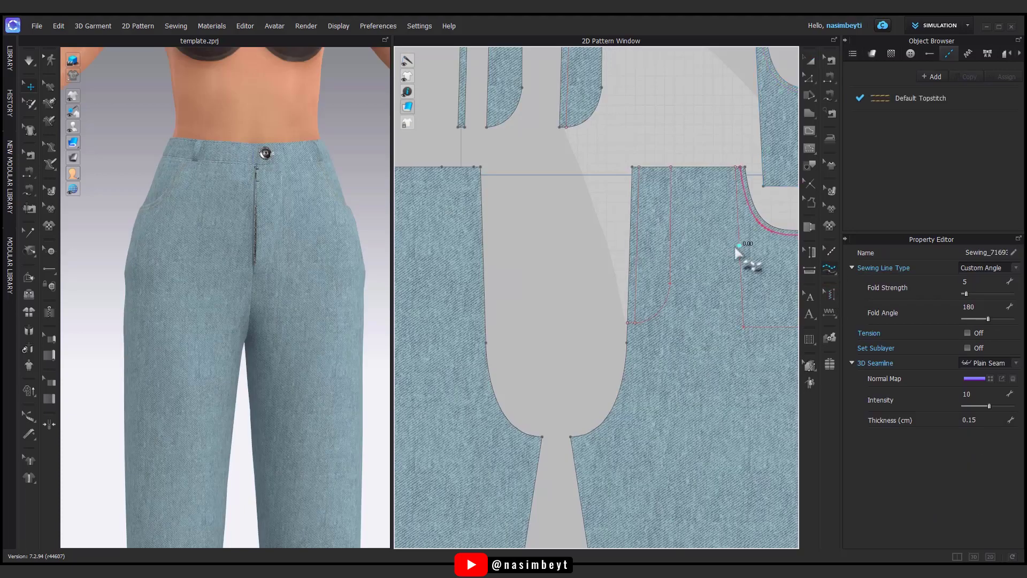
Topstitch the curved J-shaped fly edge of the trouser front.
left_click(596, 392)
scroll(321, 271, "up", 5)
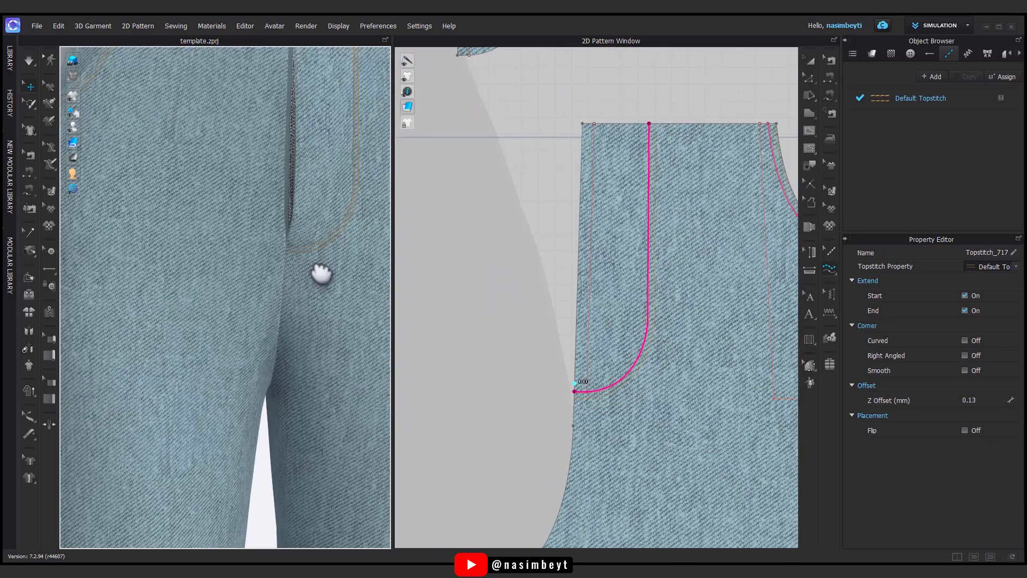
scroll(321, 271, "up", 3)
middle_click_drag(625, 314, 669, 236)
scroll(669, 236, "down", 4)
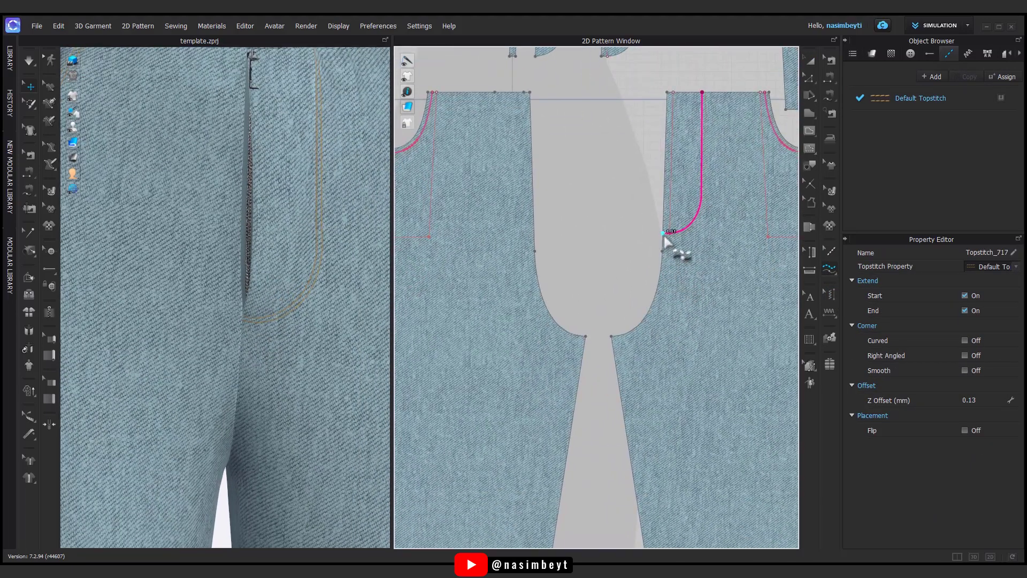
Add free topstitching along the front crotch curve and the straight edge above it.
left_click(830, 269)
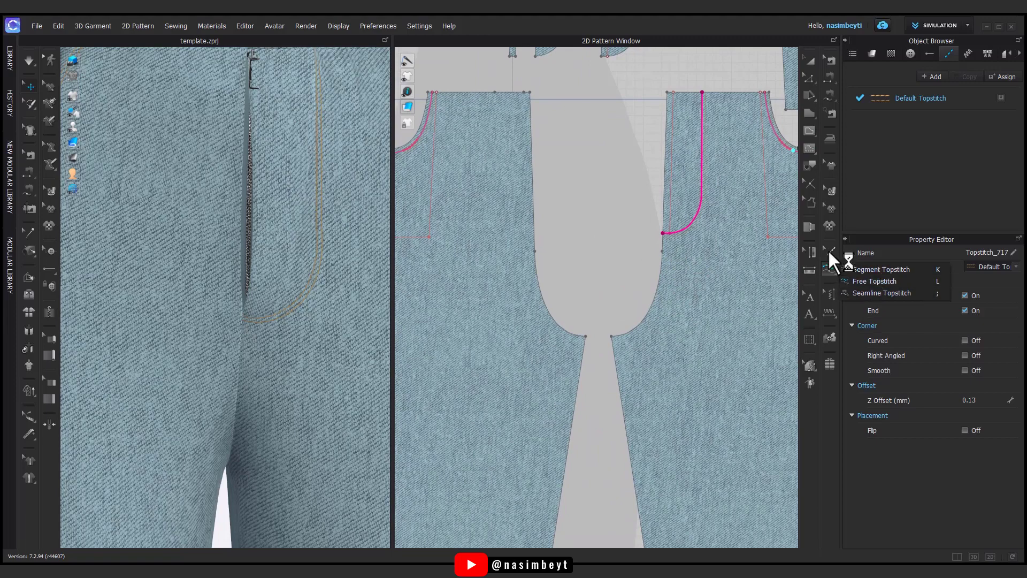
left_click(831, 251)
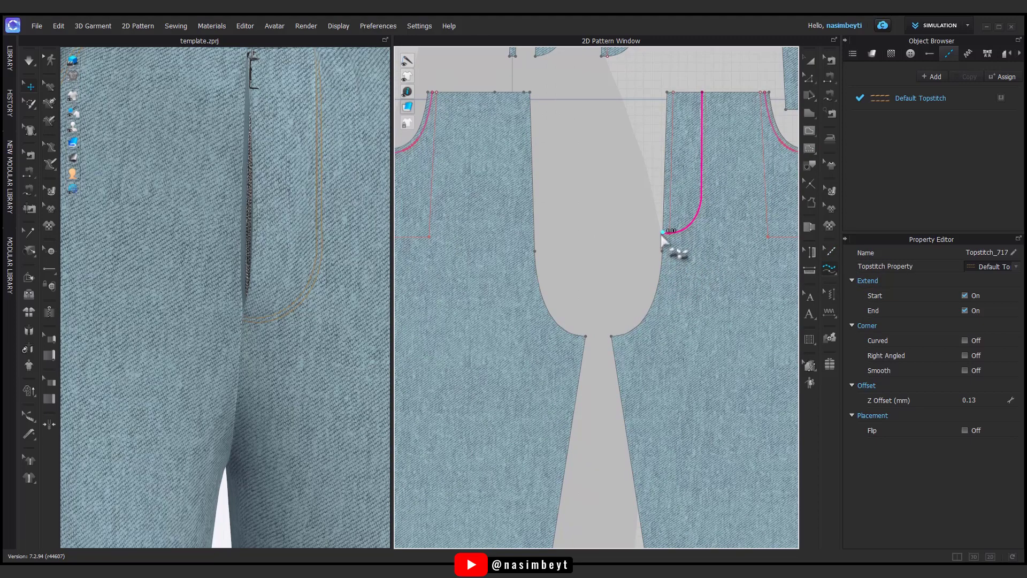
left_click(663, 234)
left_click(612, 336)
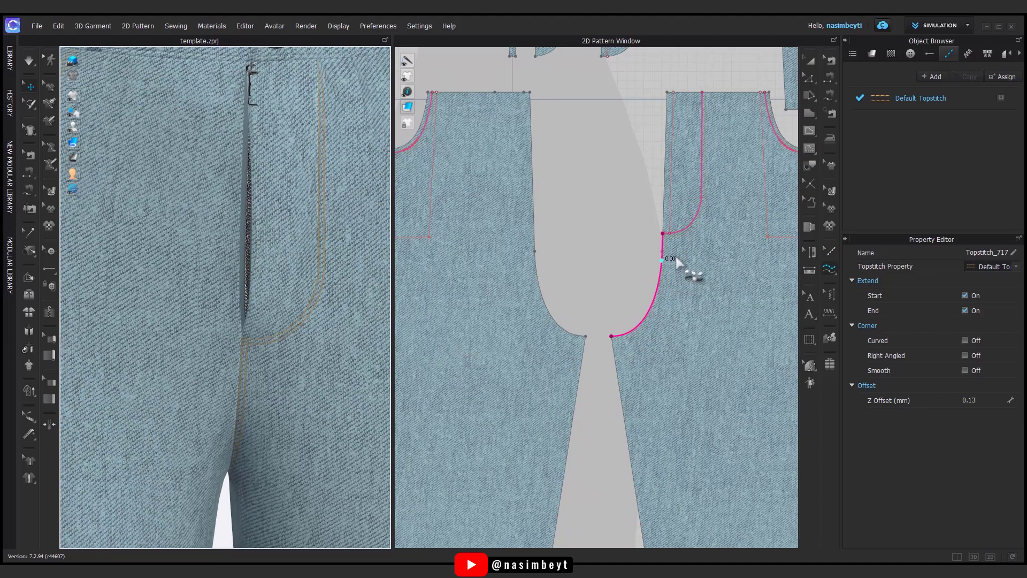
middle_click_drag(679, 267, 666, 344)
left_click(648, 313)
scroll(648, 316, "up", 4)
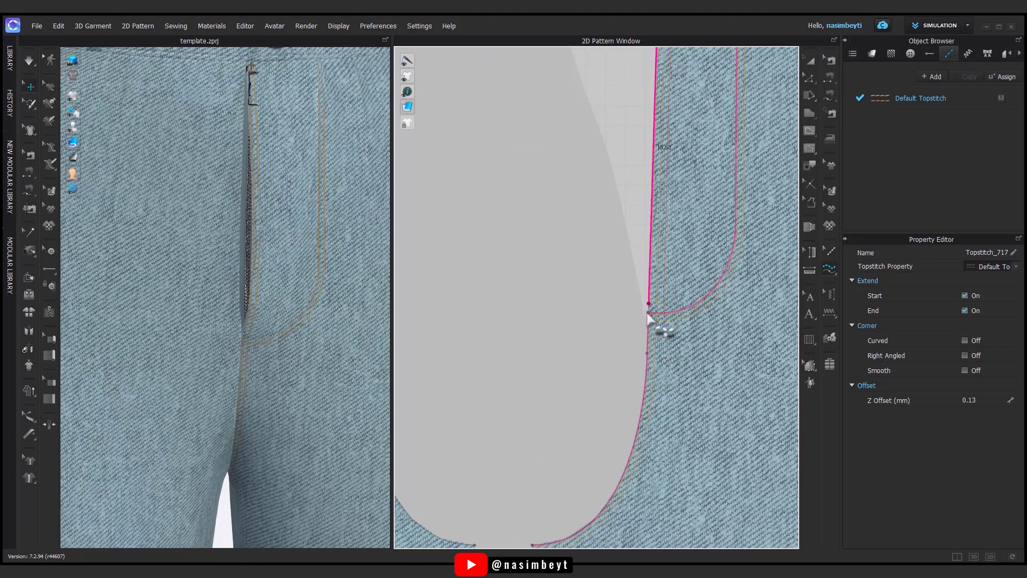
key("Escape")
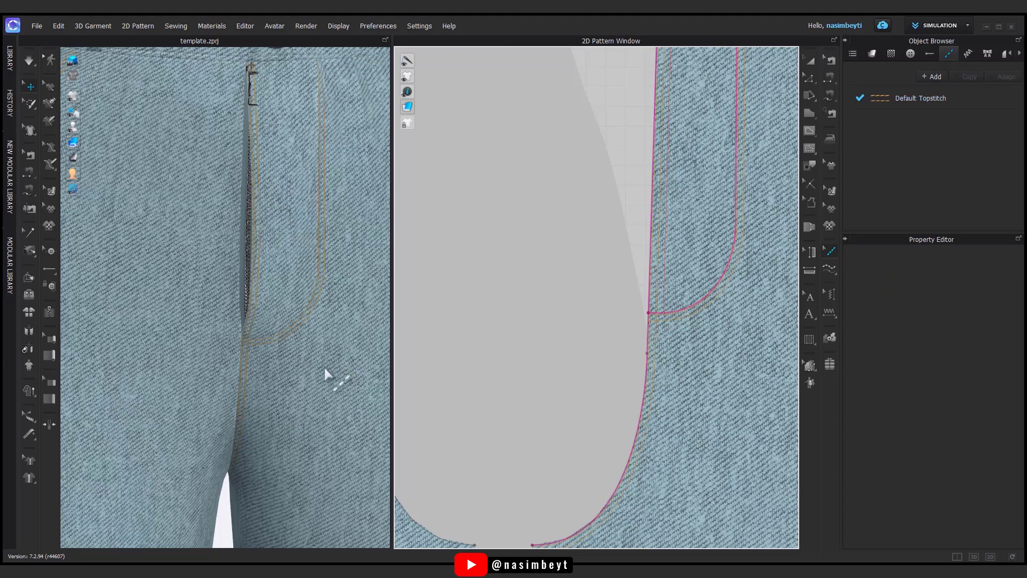
middle_click_drag(328, 374, 291, 378)
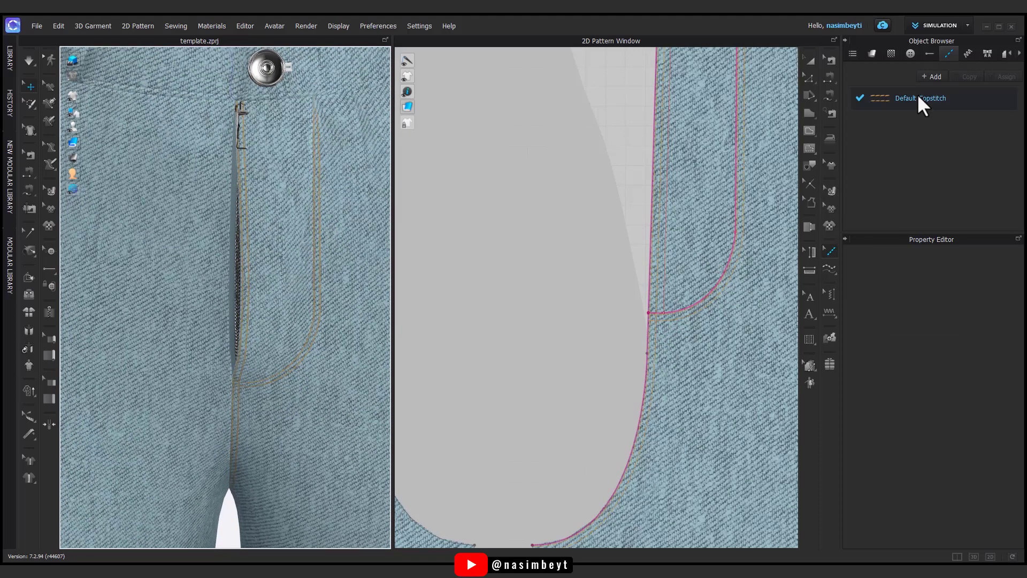
Duplicate Default Topstitch and set the copy's stitch count to 1.
left_click(921, 100)
left_click(968, 78)
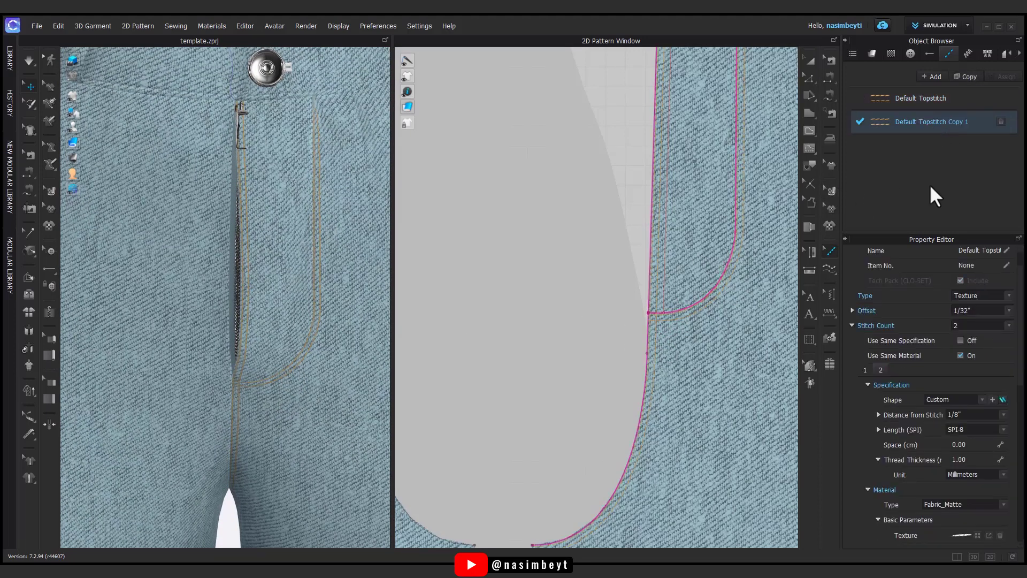
left_click(970, 334)
left_click(829, 269)
scroll(687, 301, "down", 5)
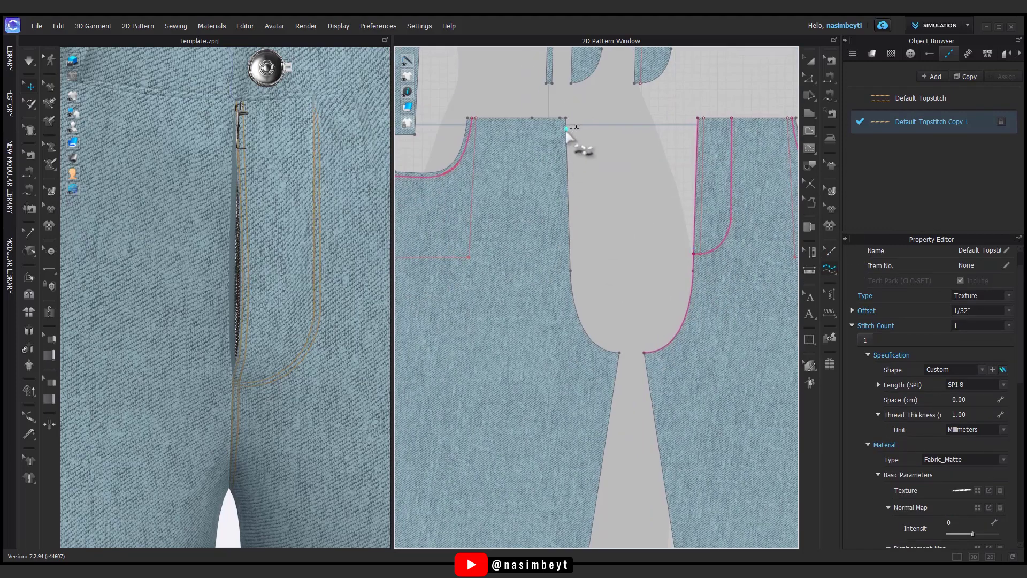
Run a single-needle topstitch partway down the centre-front edge.
left_click(565, 118)
left_click(569, 270)
scroll(233, 366, "down", 5)
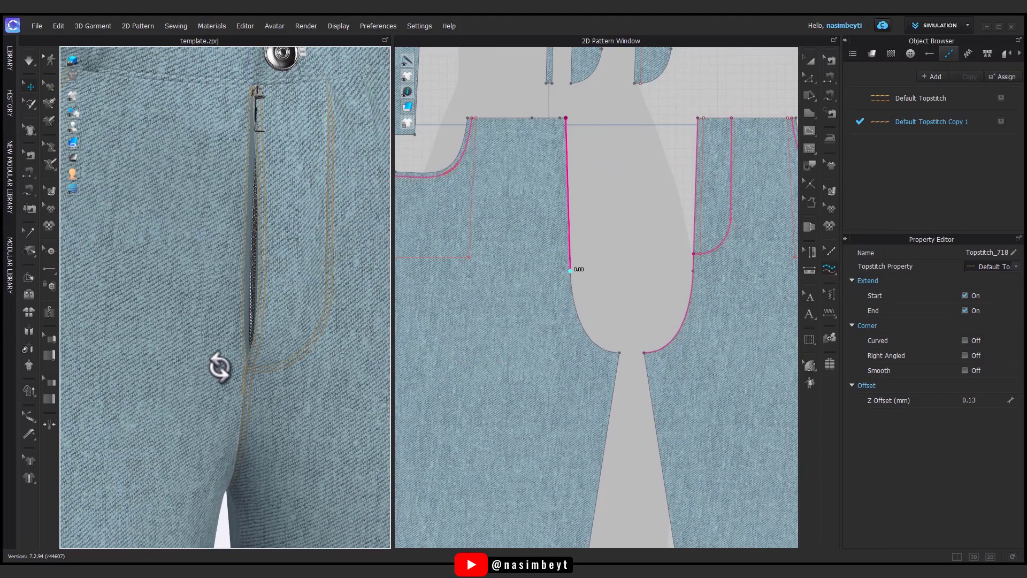
middle_click_drag(597, 251, 647, 263)
scroll(647, 263, "down", 5)
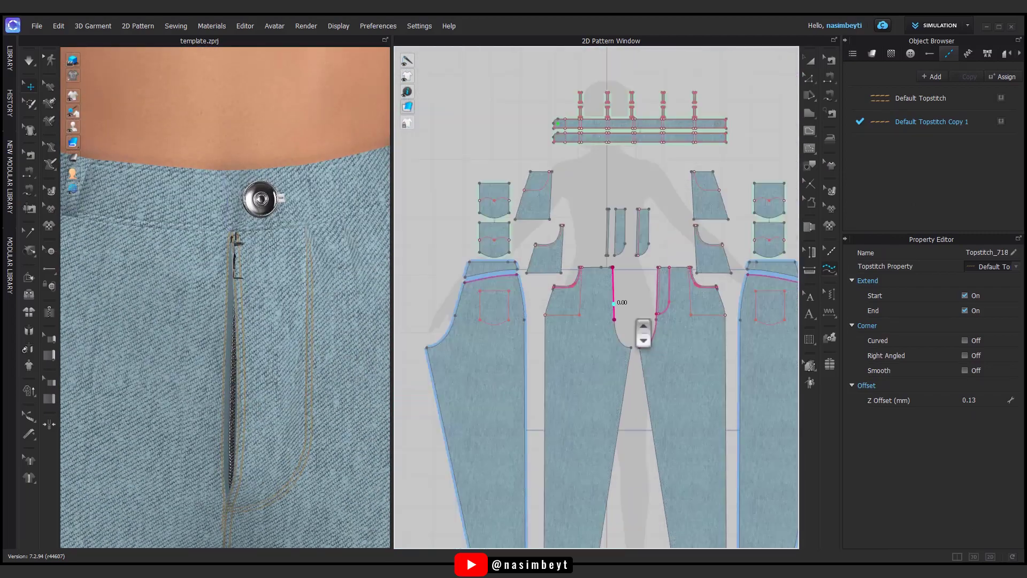
scroll(646, 291, "up", 2)
scroll(273, 343, "down", 3)
Orbit the jeans to a three-quarter view, then a side view of the belt loop.
right_click_drag(273, 343, 579, 161)
scroll(579, 160, "down", 2)
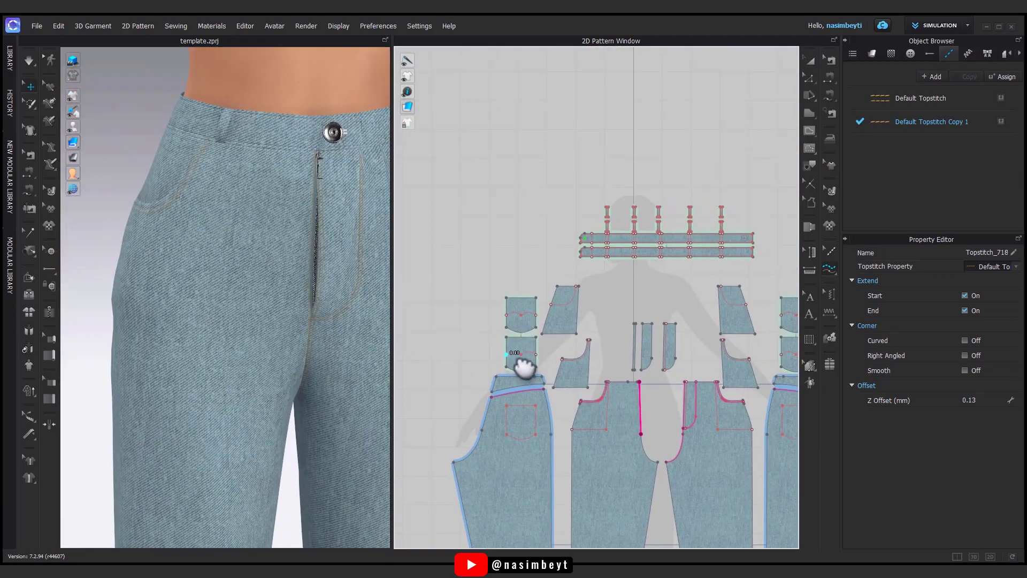
scroll(214, 139, "up", 3)
scroll(214, 139, "up", 3)
scroll(601, 205, "up", 5)
scroll(616, 251, "up", 5)
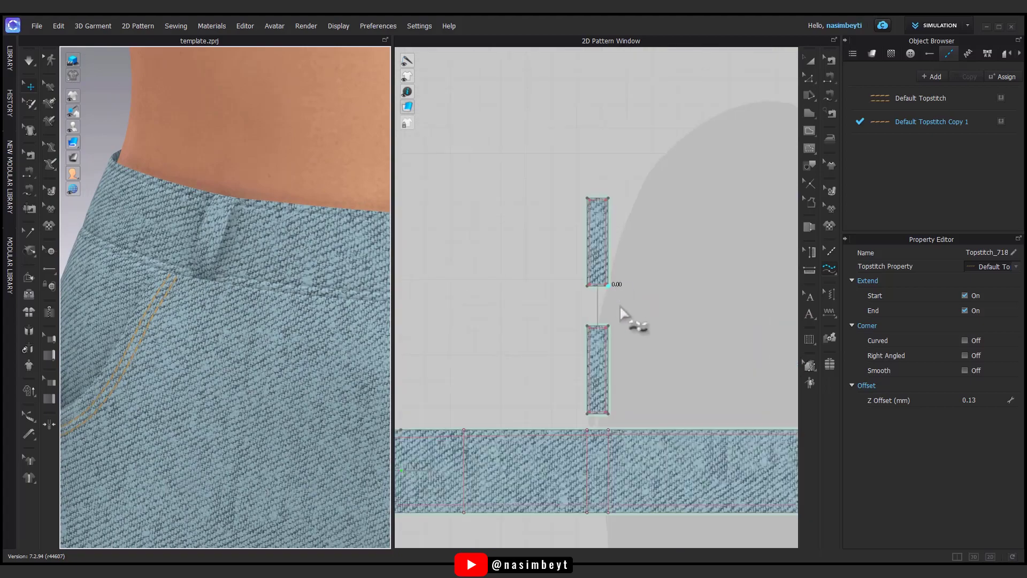
scroll(564, 233, "up", 5)
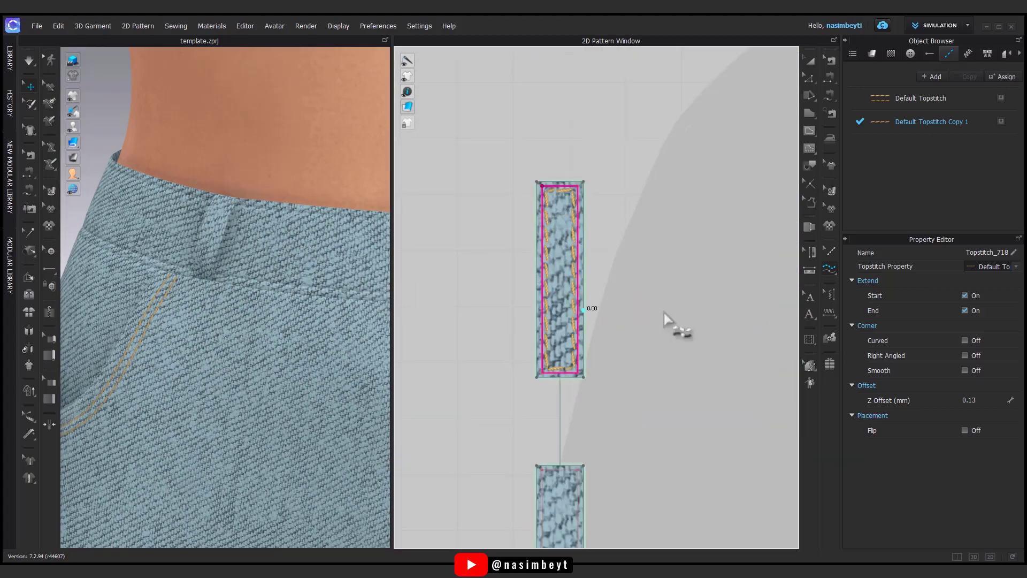
mouse_move(131, 278)
right_mouse_down()
mouse_move(548, 358)
mouse_move(603, 344)
right_mouse_up()
scroll(615, 348, "down", 5)
right_click_drag(266, 310, 291, 315)
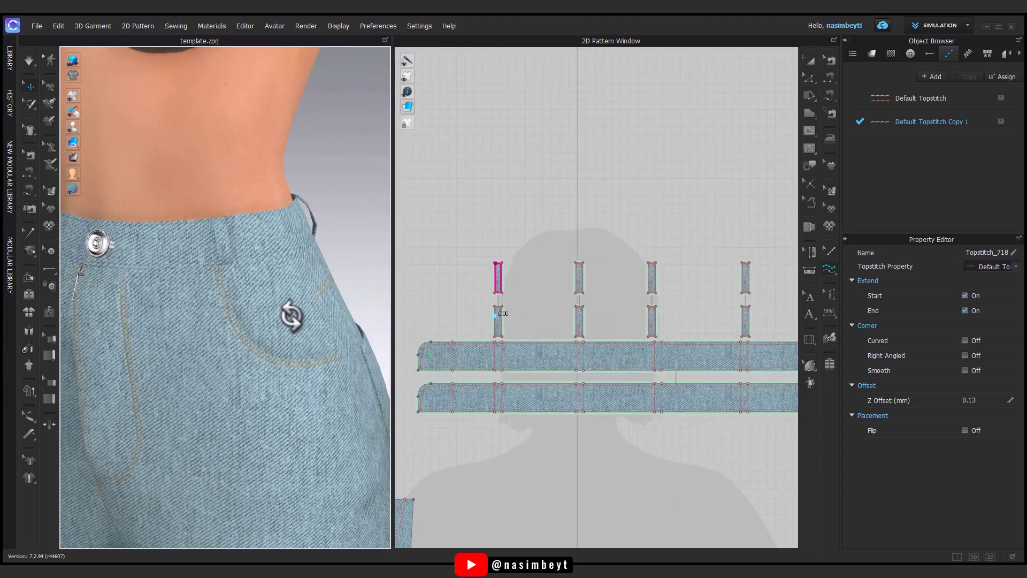
key("a")
left_click(495, 258)
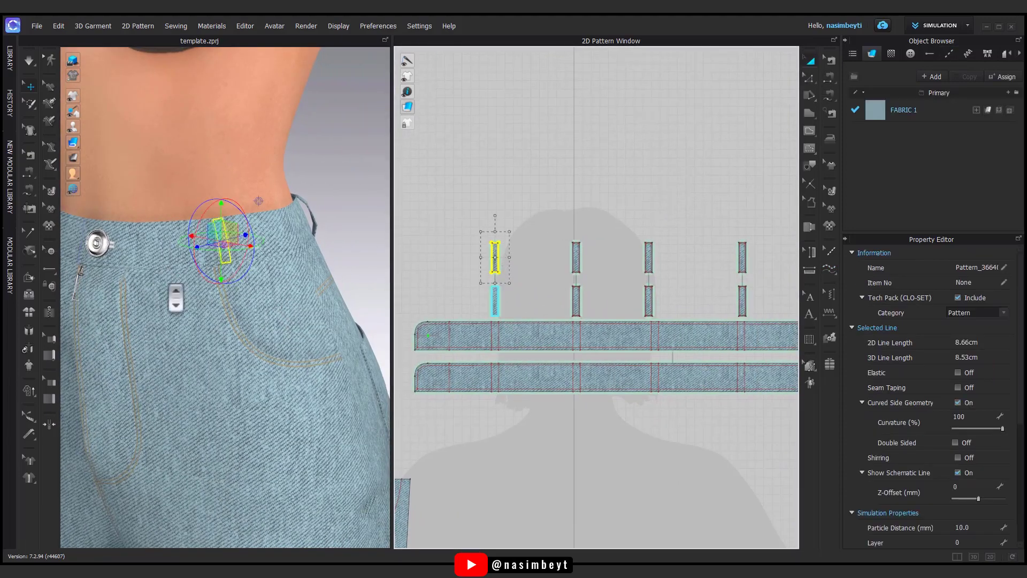
right_click_drag(259, 201, 252, 247)
left_click(261, 233)
left_click(231, 236)
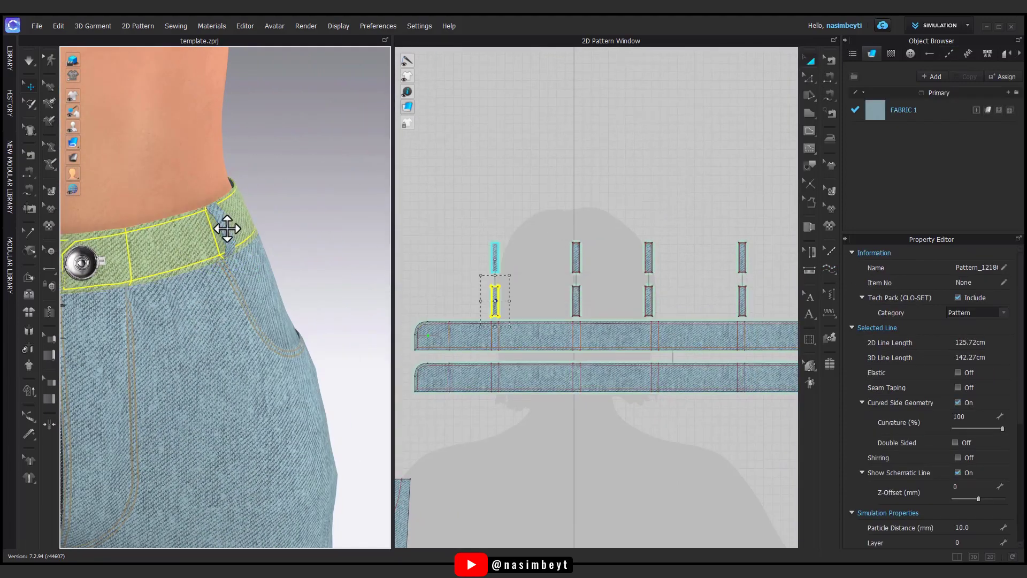
left_click(488, 232)
left_click(495, 258)
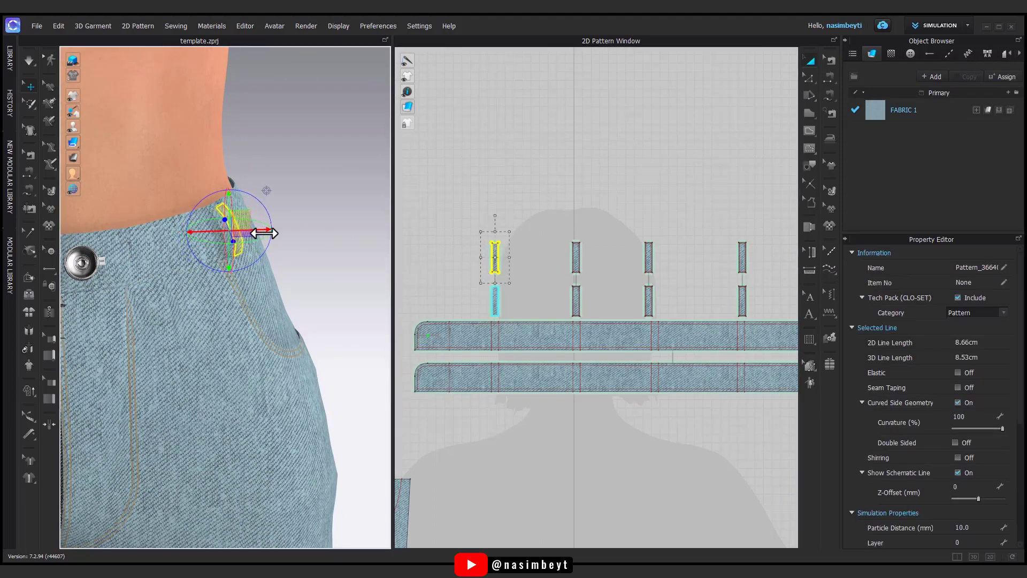
mouse_move(276, 276)
right_mouse_down()
mouse_move(292, 243)
mouse_move(260, 269)
right_mouse_up()
key("Escape")
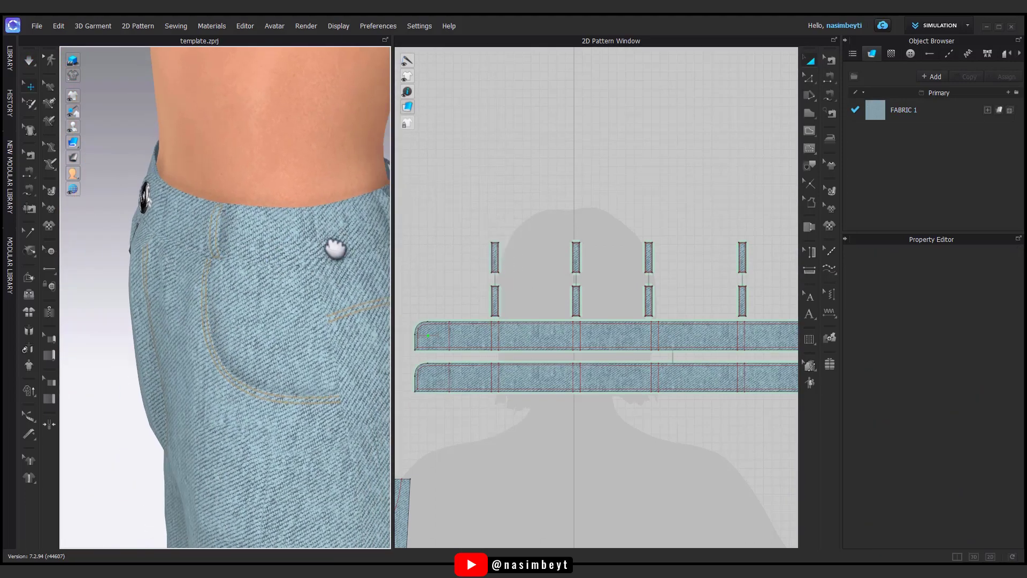
scroll(311, 306, "down", 5)
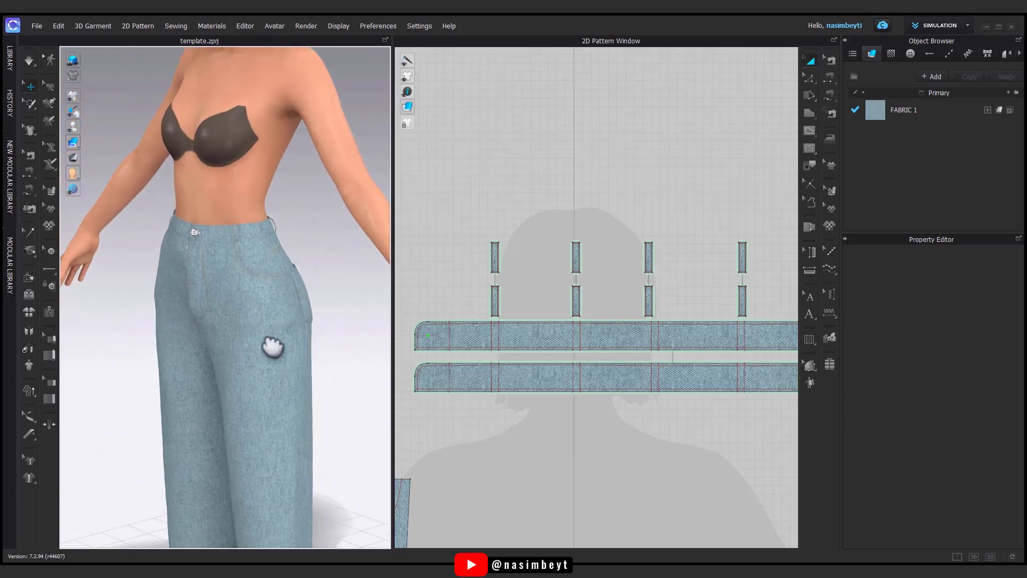
right_click_drag(270, 344, 374, 259)
mouse_move(305, 406)
right_mouse_down()
mouse_move(320, 427)
mouse_move(241, 236)
right_mouse_up()
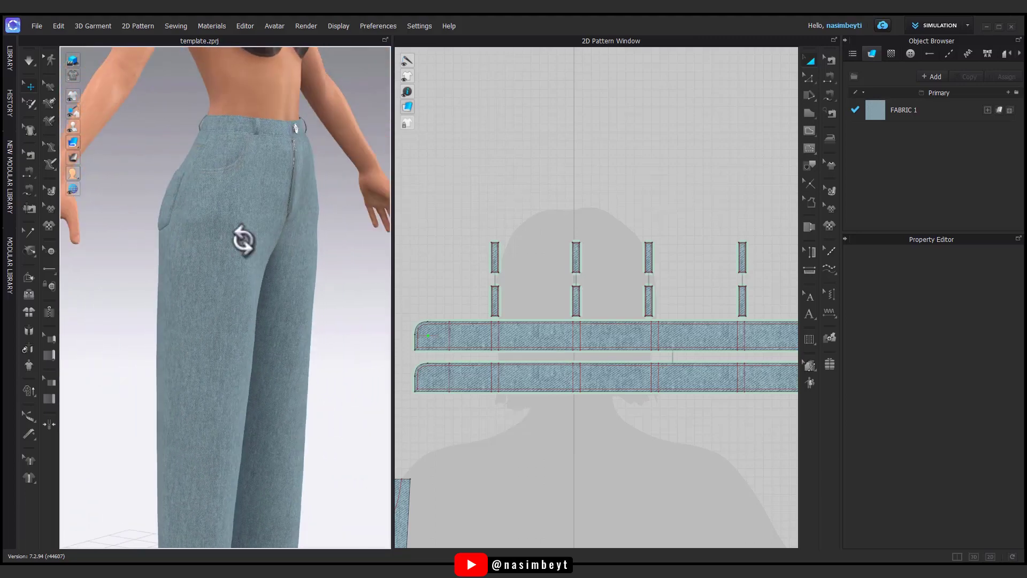
scroll(277, 396, "up", 5)
mouse_move(277, 396)
right_mouse_down()
mouse_move(225, 415)
mouse_move(259, 415)
mouse_move(309, 275)
right_mouse_up()
scroll(182, 421, "up", 3)
middle_click_drag(309, 275, 359, 304)
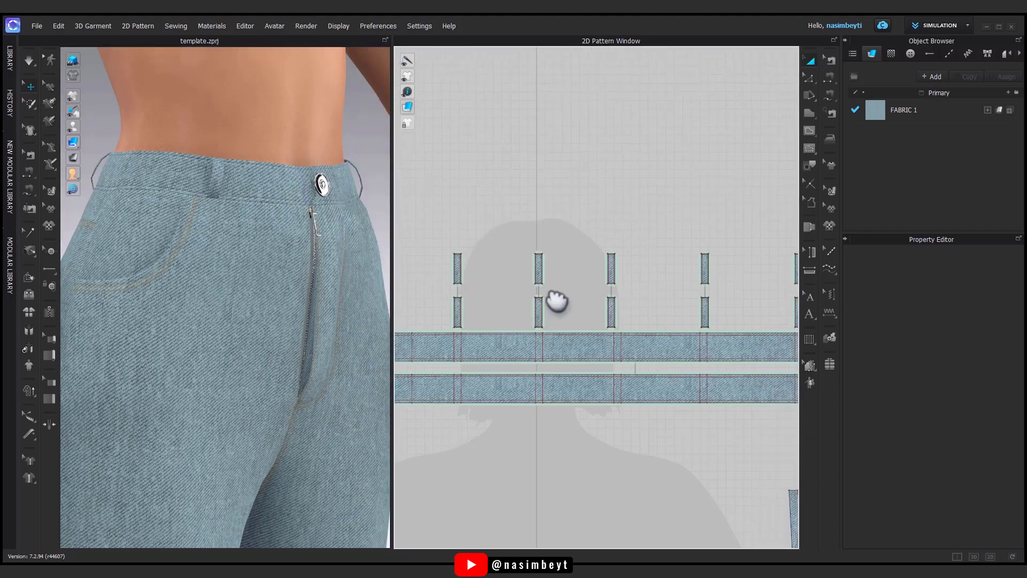
Add single topstitching around the upper belt loop piece.
left_click(830, 268)
scroll(471, 251, "up", 6)
left_click(493, 234)
scroll(597, 286, "down", 4)
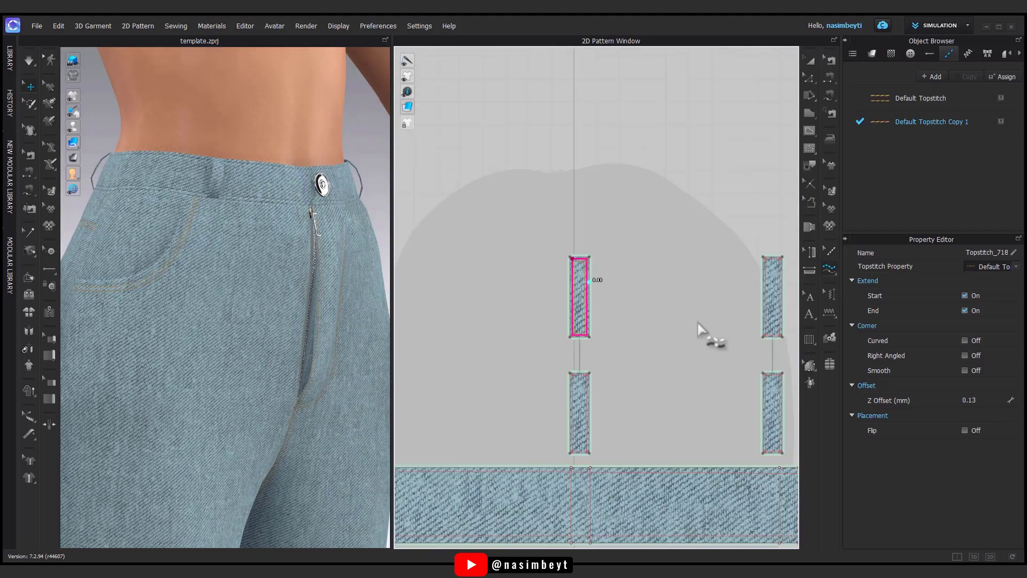
scroll(621, 251, "up", 5)
scroll(637, 283, "down", 3)
scroll(697, 273, "up", 3)
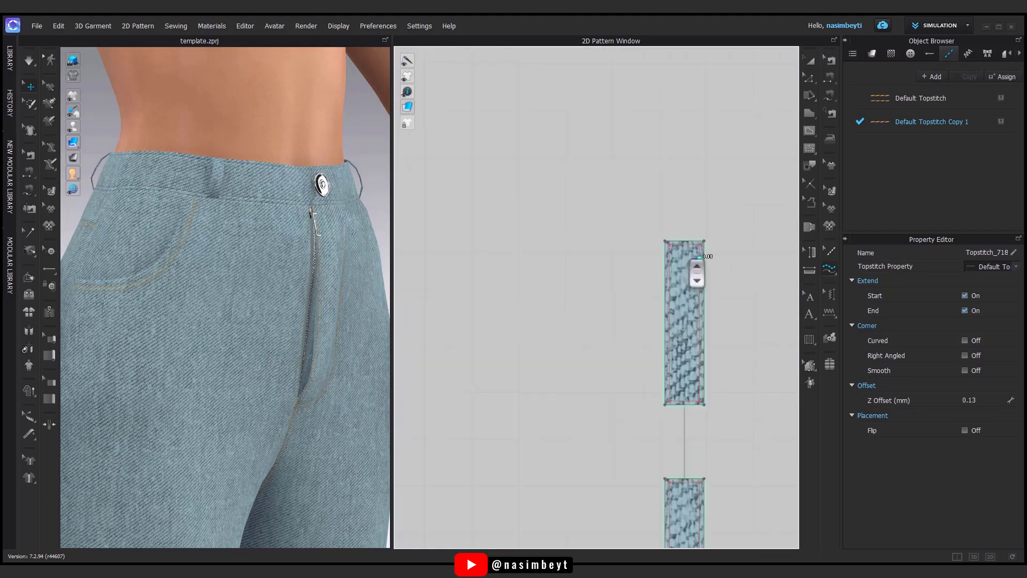
scroll(675, 284, "down", 3)
scroll(610, 311, "up", 3)
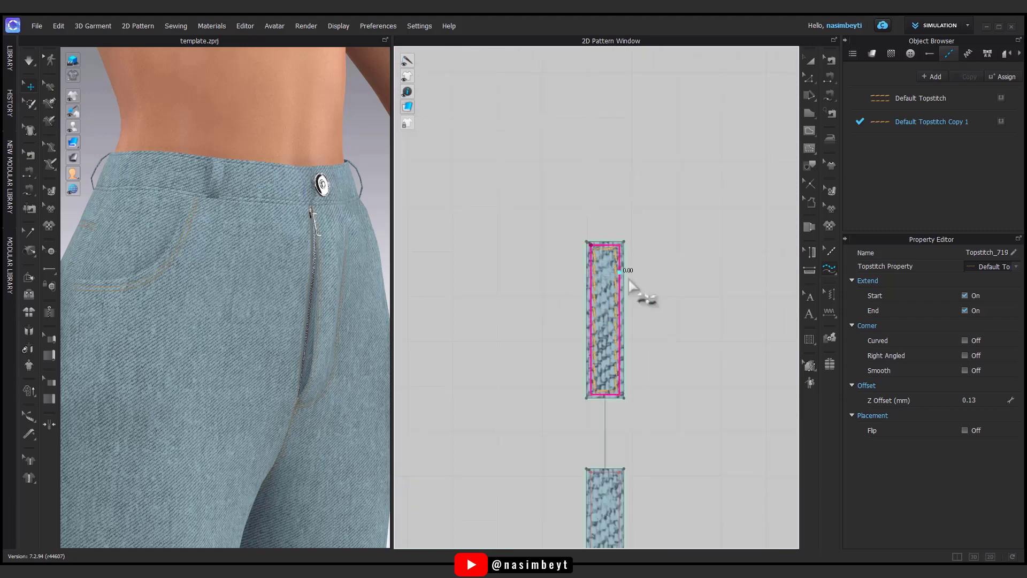
scroll(630, 286, "down", 3)
Select all belt loop pieces and set their Layer to 0.
left_click(809, 62)
scroll(700, 268, "down", 2)
left_click_drag(732, 217, 511, 270)
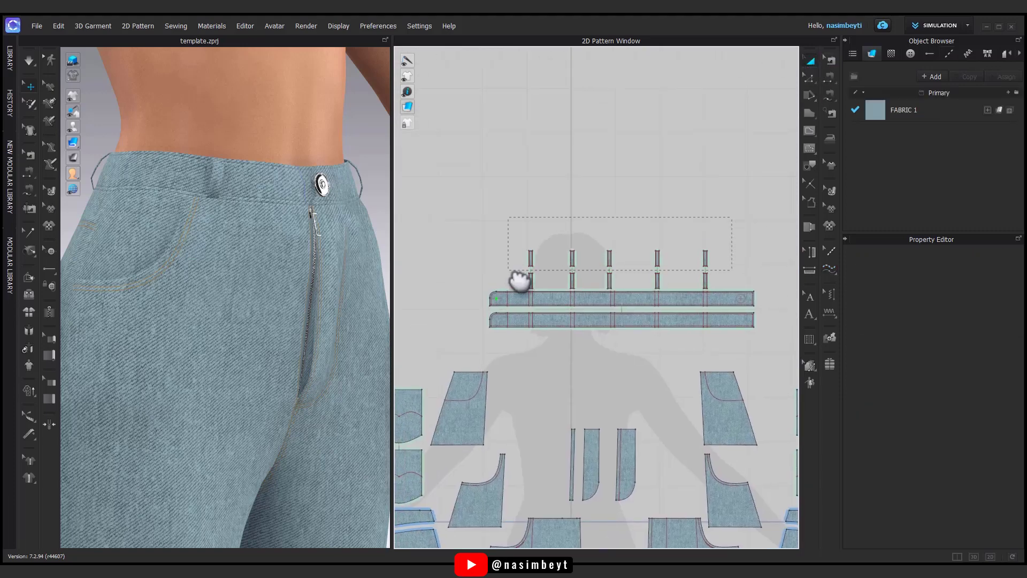
left_click(963, 447)
type("1")
key("Return")
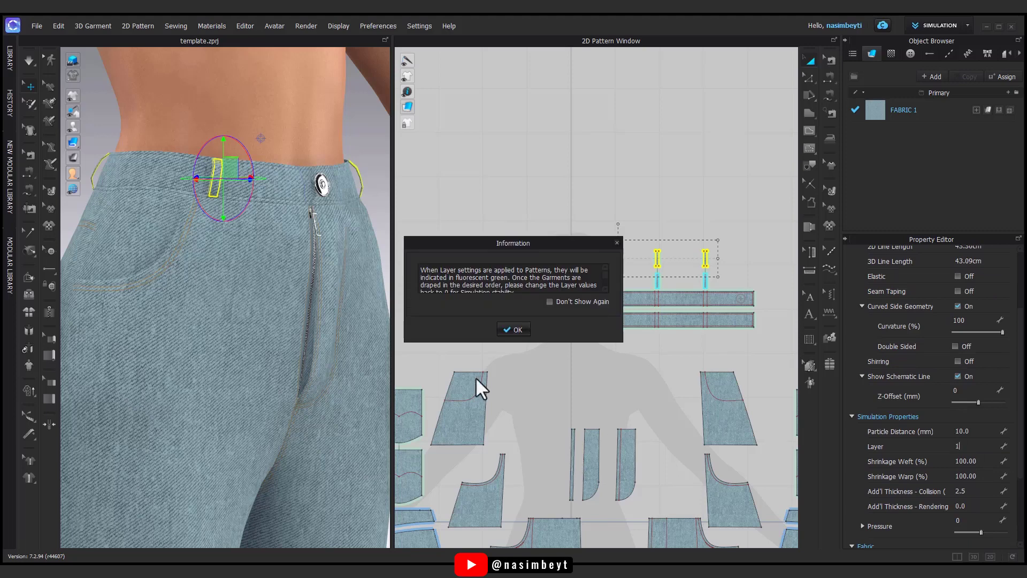
left_click(512, 328)
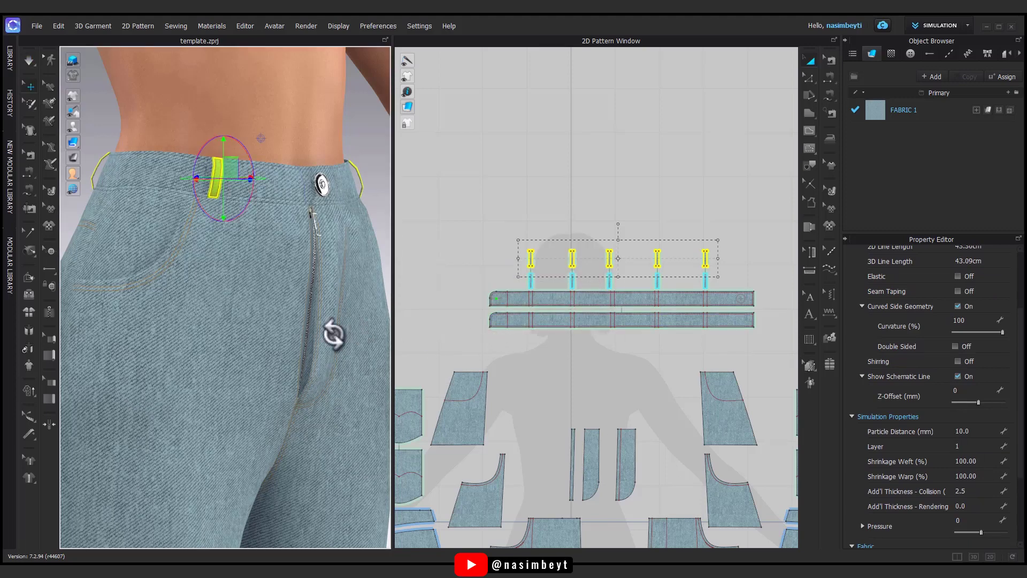
left_click(963, 446)
type("0")
key("Return")
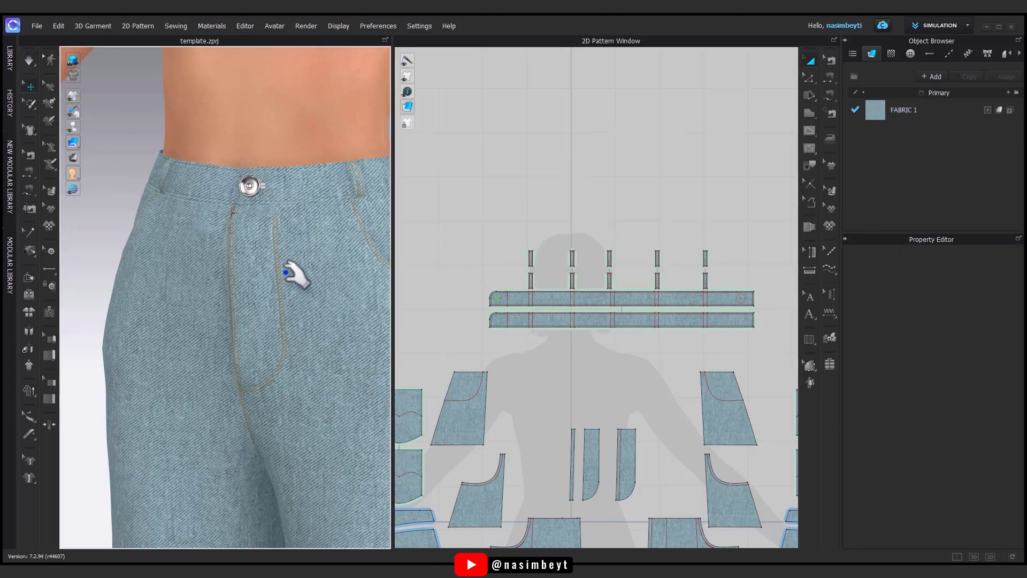
right_click_drag(286, 275, 336, 291)
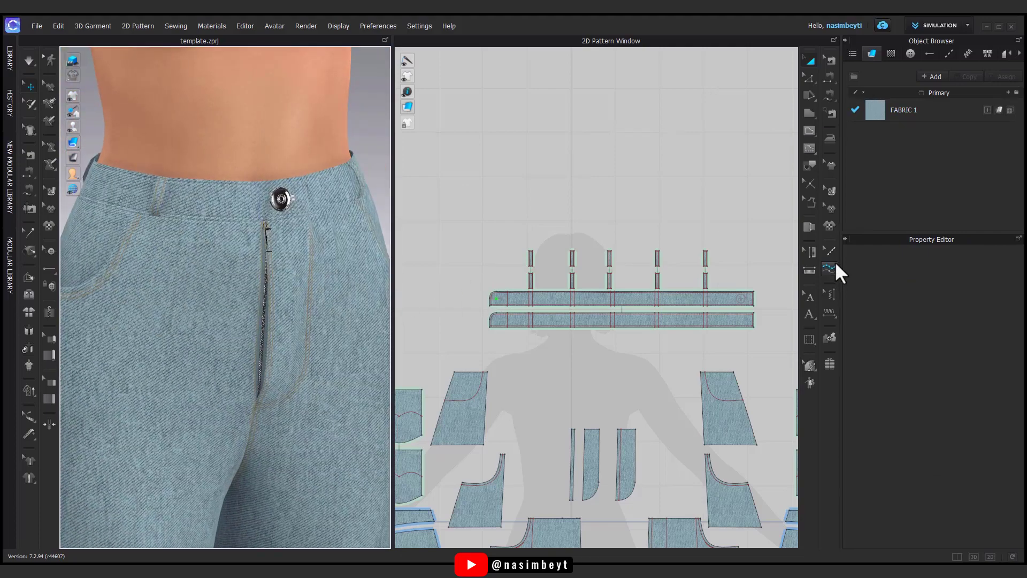
Topstitch the outline of the upper waistband strip.
left_click(829, 269)
scroll(506, 297, "up", 4)
left_click(456, 293)
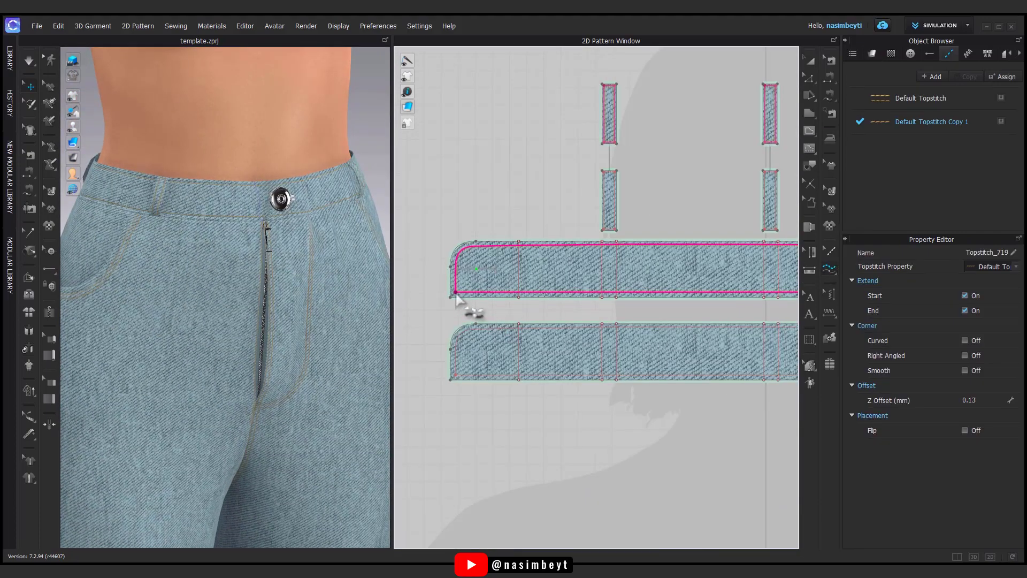
Make Default Topstitch the active style and view the back of the jeans.
left_click(920, 98)
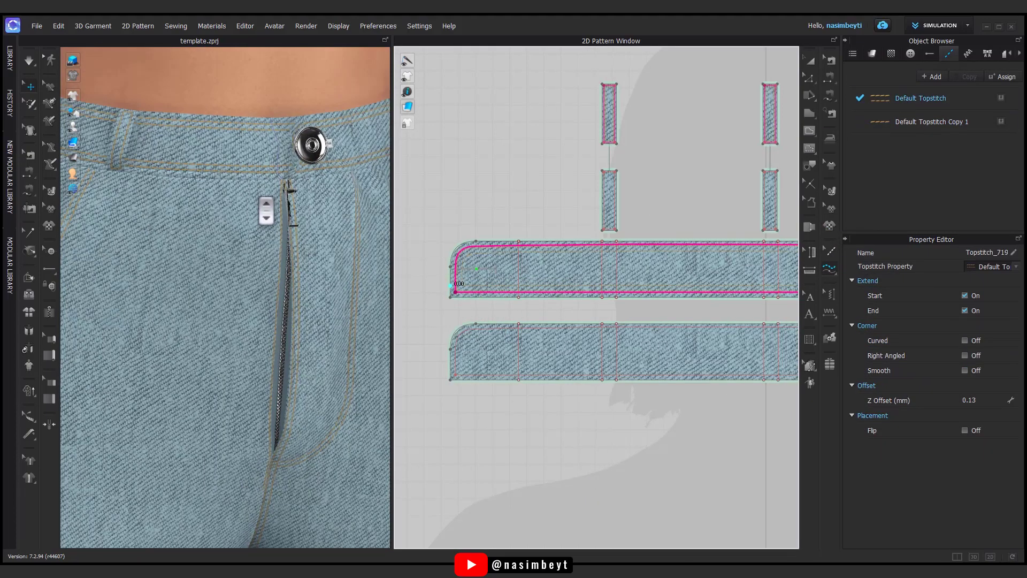
scroll(266, 211, "down", 3)
scroll(266, 211, "down", 3)
mouse_move(266, 212)
right_mouse_down()
mouse_move(247, 295)
mouse_move(247, 282)
right_mouse_up()
scroll(578, 390, "down", 5)
scroll(551, 317, "up", 2)
scroll(503, 164, "up", 4)
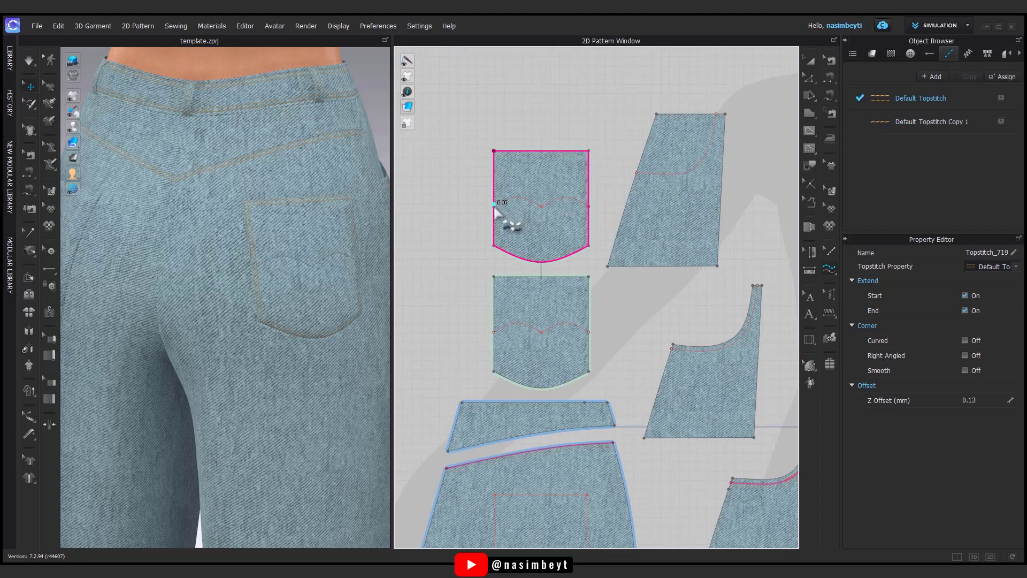
Topstitch the top pocket piece and bring the back pieces into view.
left_click(598, 209)
scroll(614, 273, "down", 2)
scroll(568, 286, "down", 2)
scroll(585, 287, "down", 2)
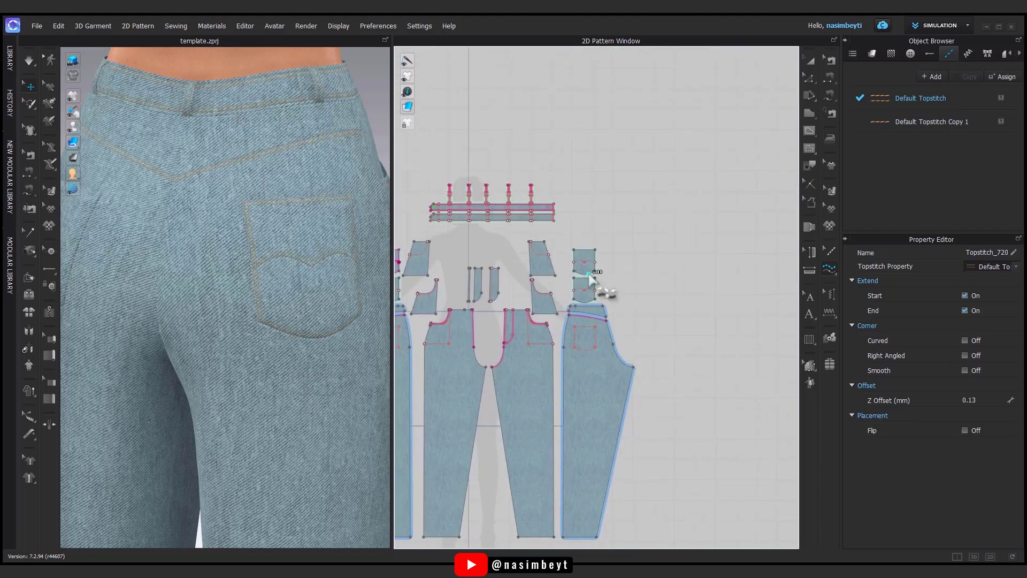
scroll(518, 144, "up", 6)
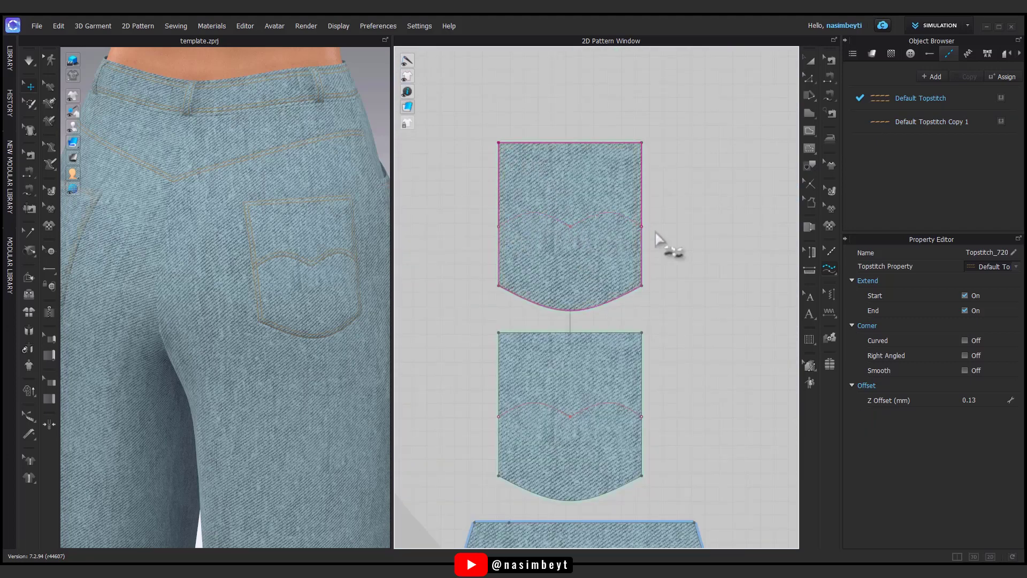
mouse_move(310, 313)
right_mouse_down()
mouse_move(268, 321)
mouse_move(231, 355)
mouse_move(277, 340)
mouse_move(222, 320)
right_mouse_up()
scroll(677, 271, "down", 2)
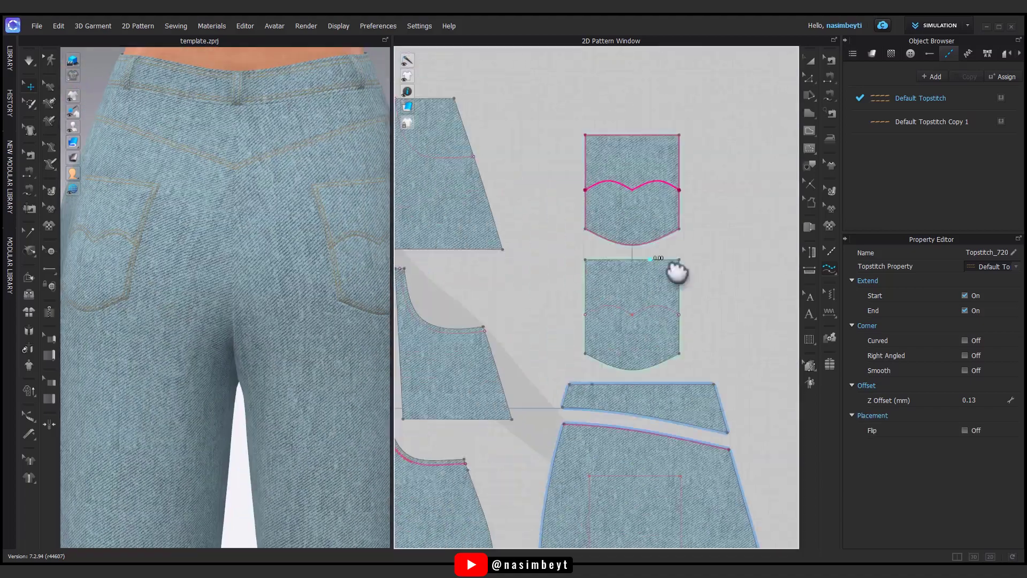
scroll(681, 207, "down", 2)
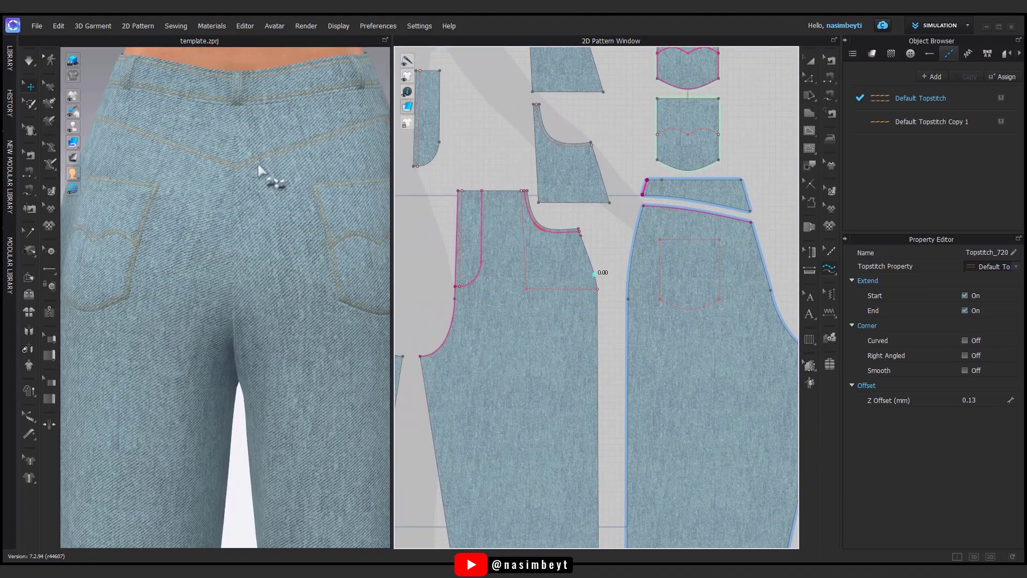
right_click_drag(745, 187, 639, 167)
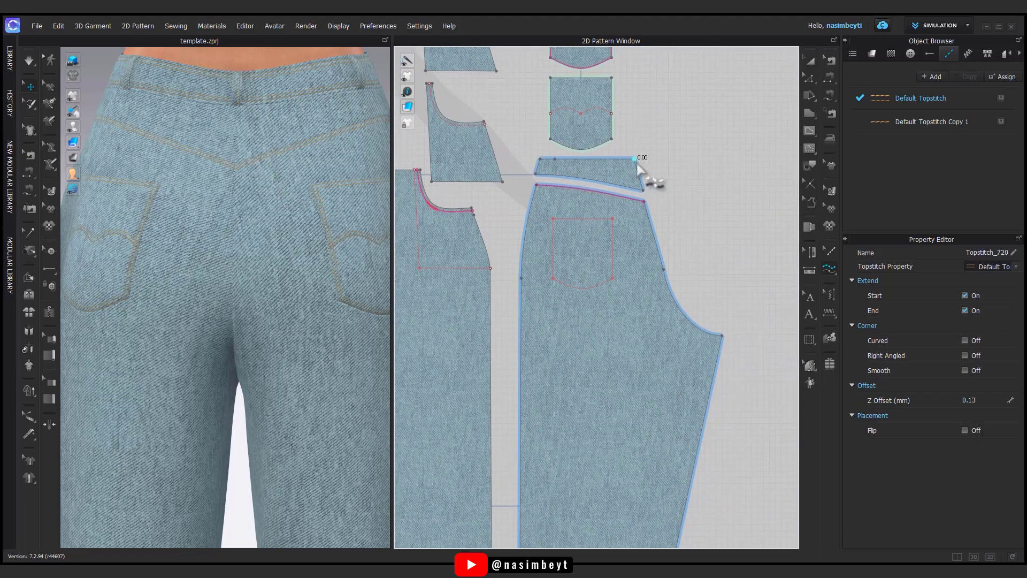
scroll(230, 143, "up", 2)
scroll(236, 187, "up", 3)
scroll(251, 195, "up", 3)
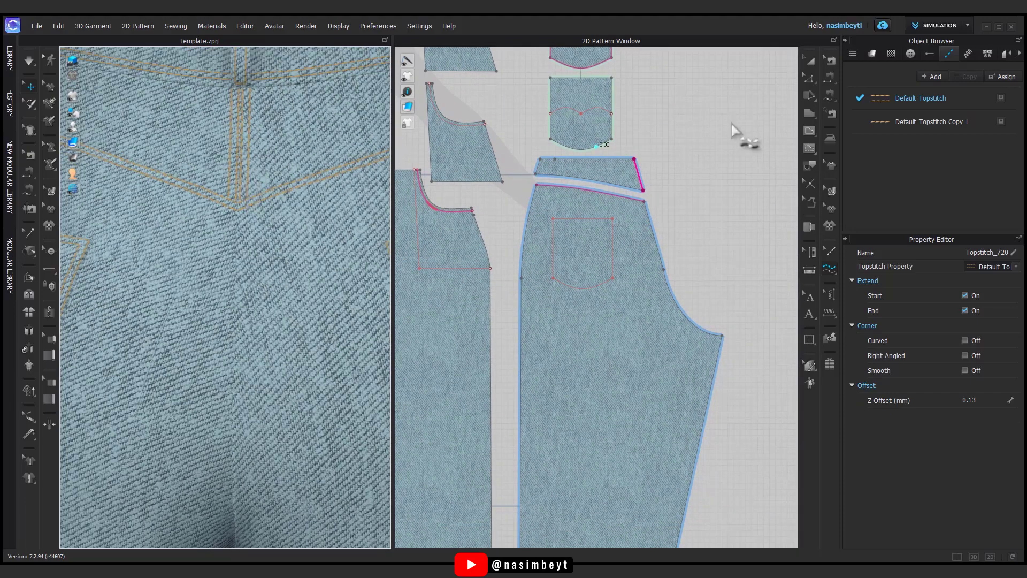
Select the pocket-outlined back pant piece together with the yoke piece.
key("k")
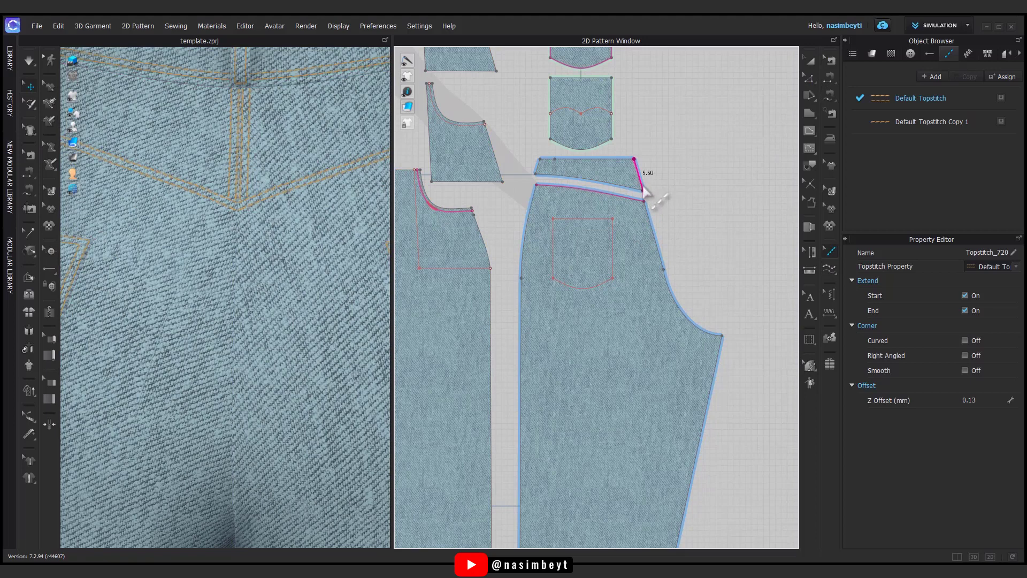
key("a")
left_click(630, 333)
right_click(631, 332)
left_click(635, 213)
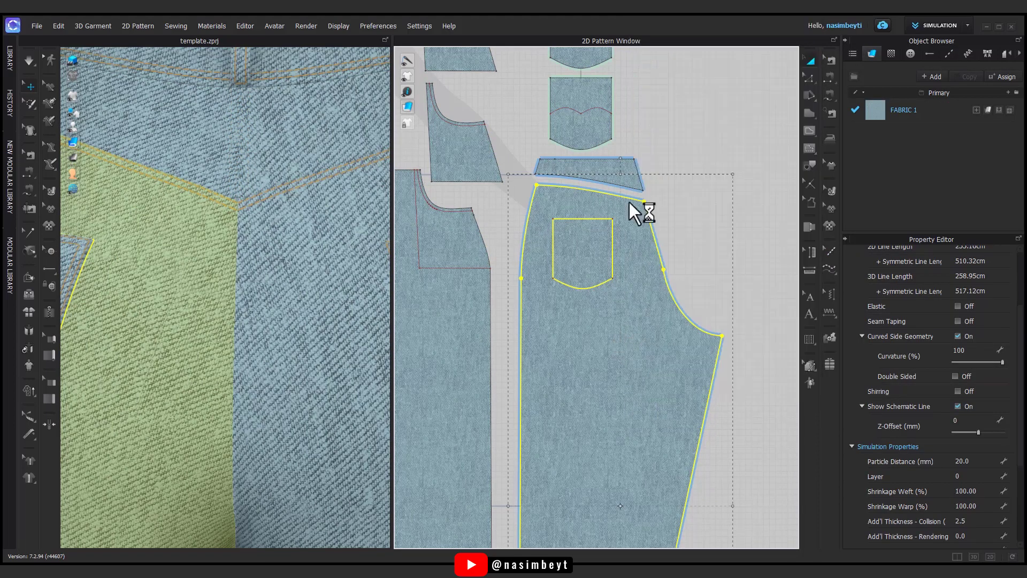
right_click(636, 213)
left_click(659, 212)
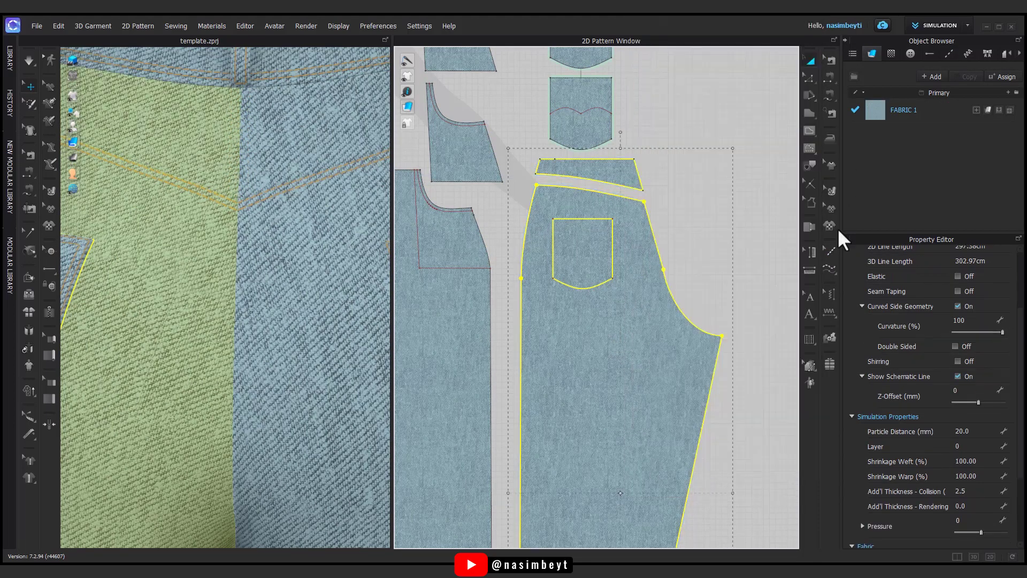
Topstitch the yoke's right edge and its short side edge.
left_click(830, 268)
left_click(639, 174)
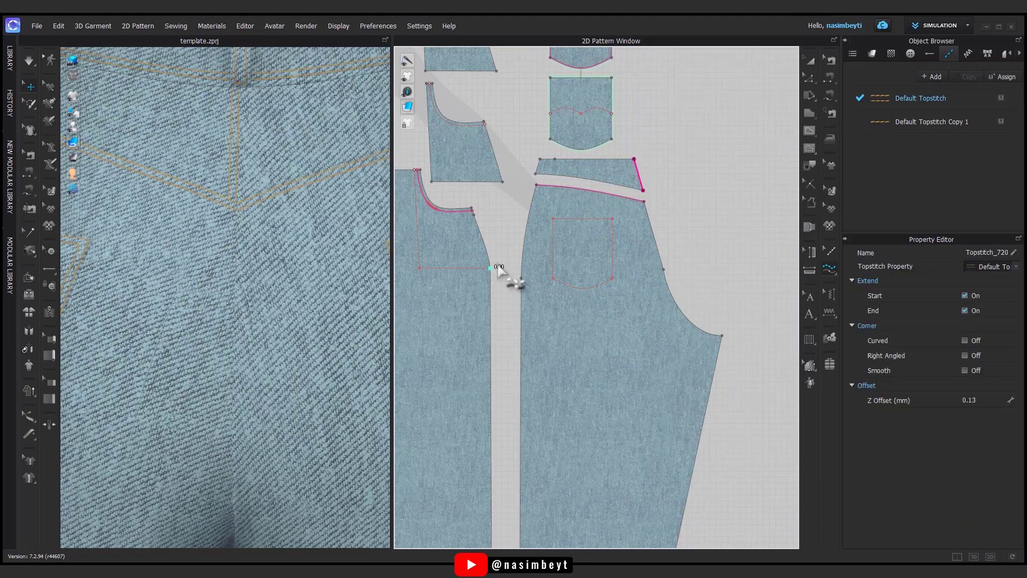
left_click(736, 295)
scroll(736, 294, "down", 5)
scroll(528, 200, "up", 5)
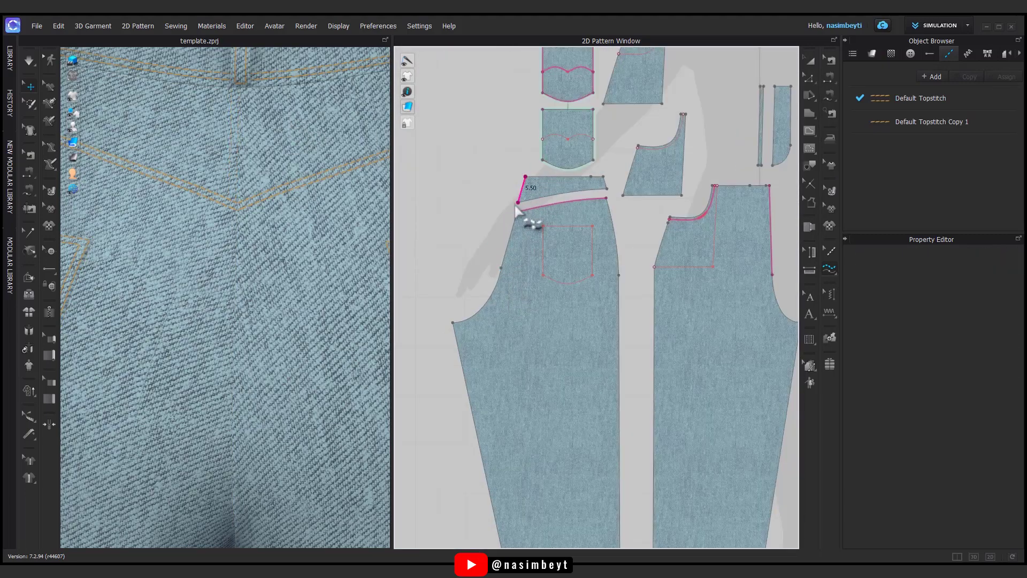
left_click(516, 207)
scroll(348, 346, "down", 5)
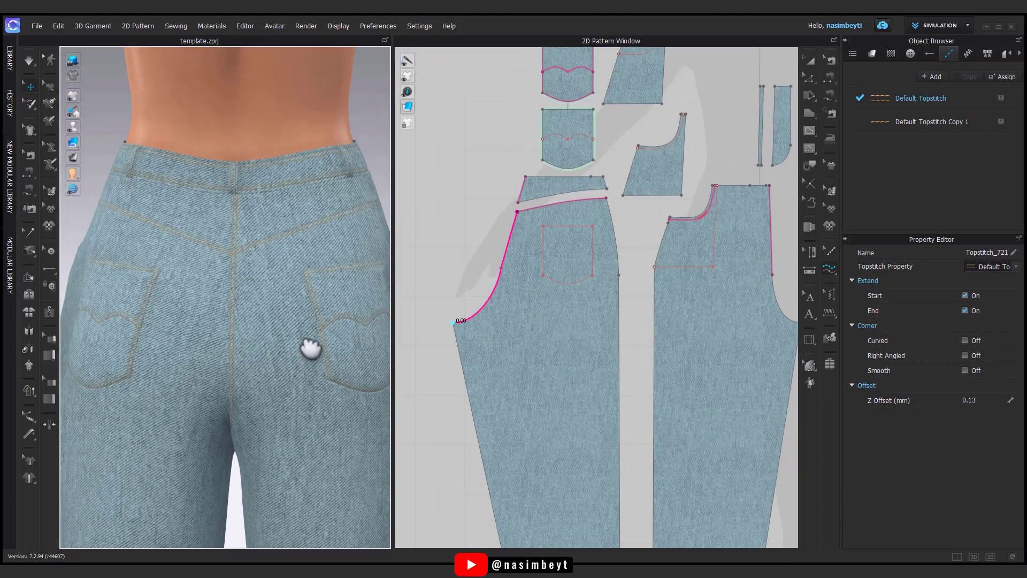
Topstitch the back piece's long inner leg edge.
mouse_move(308, 344)
right_mouse_down()
mouse_move(344, 317)
mouse_move(305, 323)
mouse_move(333, 338)
mouse_move(305, 340)
right_mouse_up()
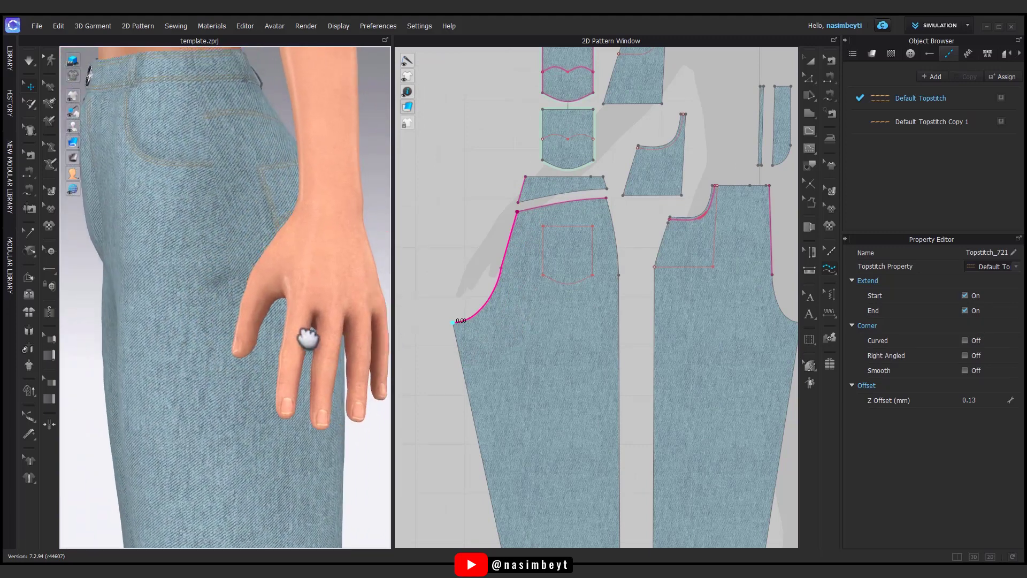
right_click_drag(620, 195, 618, 163)
right_click_drag(618, 209, 629, 166)
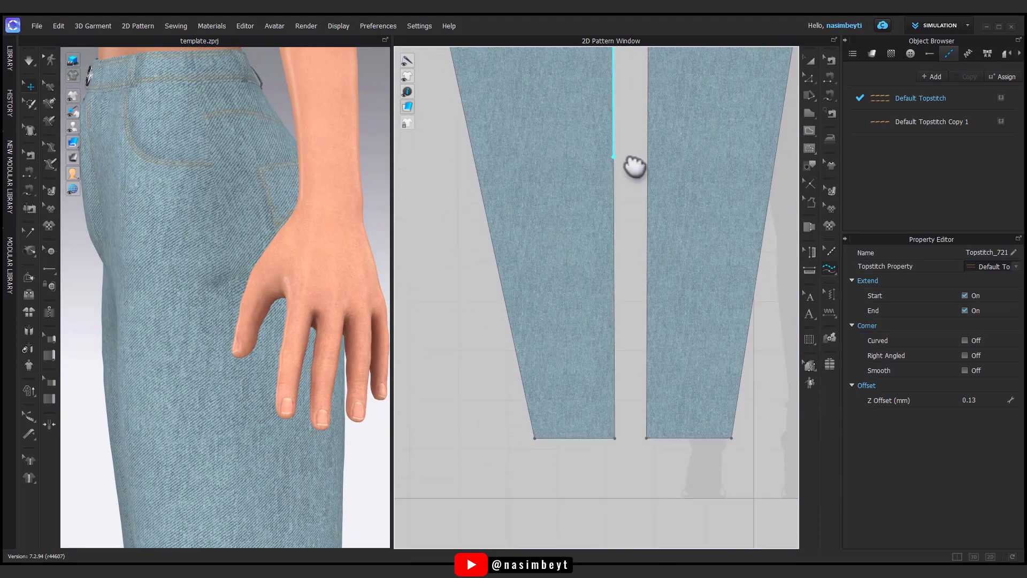
left_click(615, 452)
scroll(588, 453, "down", 3)
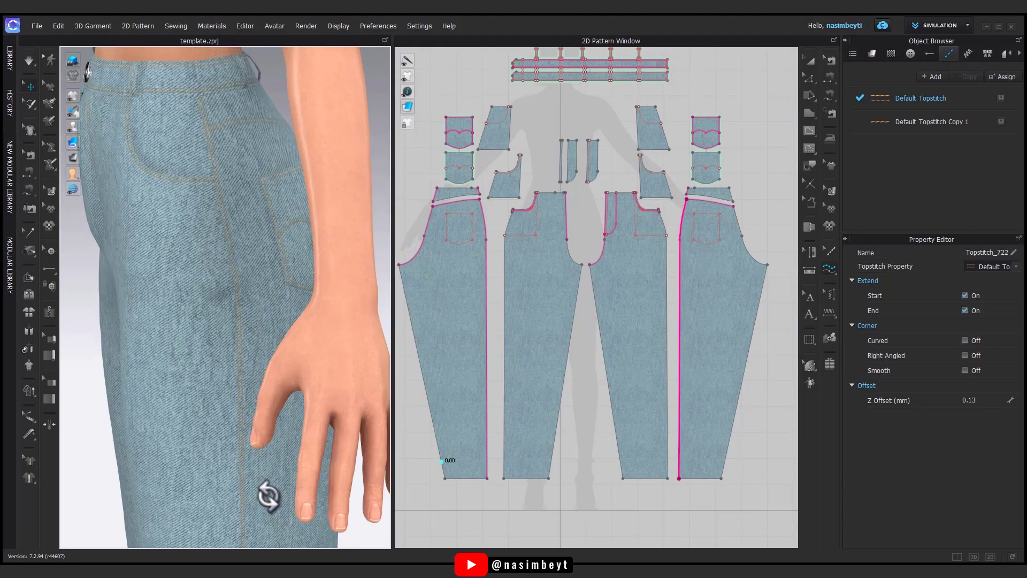
mouse_move(264, 494)
right_mouse_down()
mouse_move(292, 489)
mouse_move(246, 110)
mouse_move(272, 361)
mouse_move(241, 360)
mouse_move(275, 367)
mouse_move(282, 359)
right_mouse_up()
Make Default Topstitch Copy 1 the active topstitch style.
left_click(931, 122)
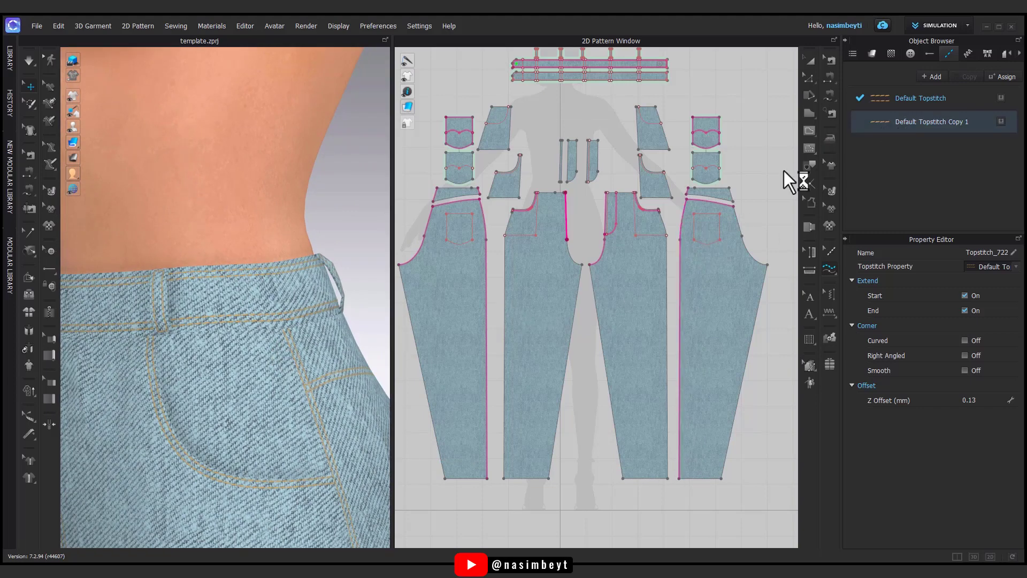
scroll(701, 217, "up", 3)
right_click_drag(698, 213, 669, 250)
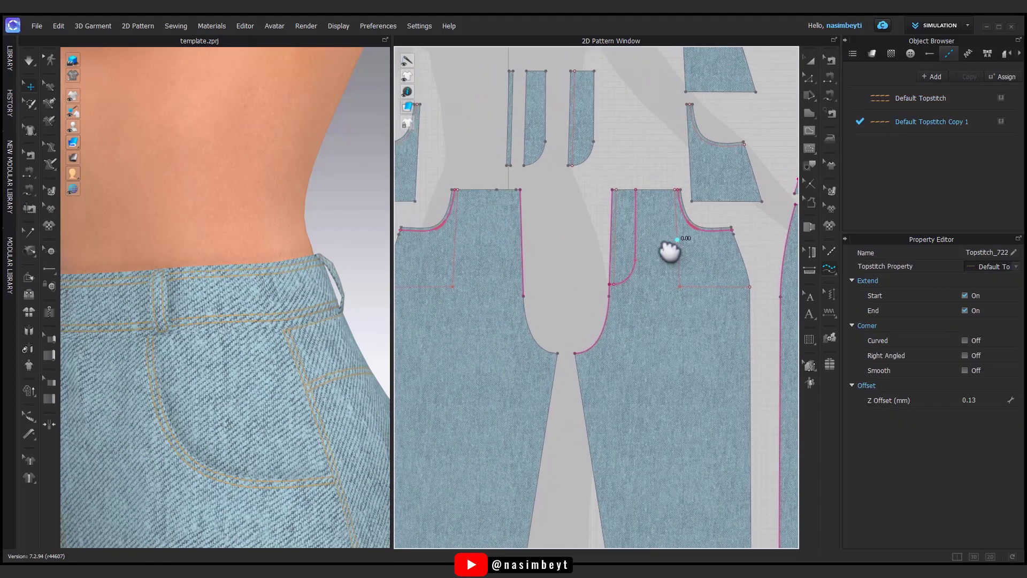
right_click_drag(678, 199, 720, 230)
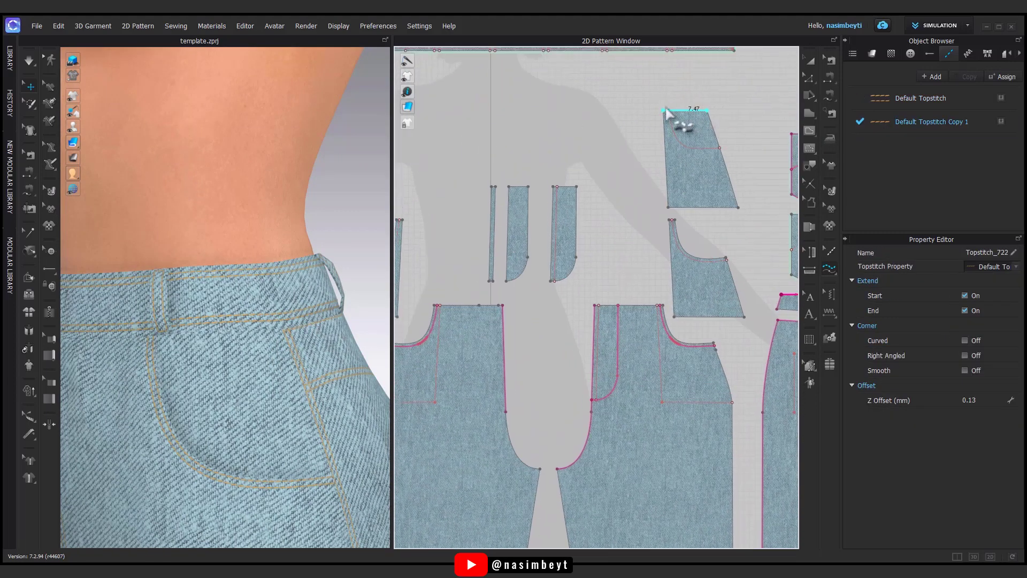
mouse_move(595, 309)
right_mouse_down()
mouse_move(712, 333)
mouse_move(711, 306)
right_mouse_up()
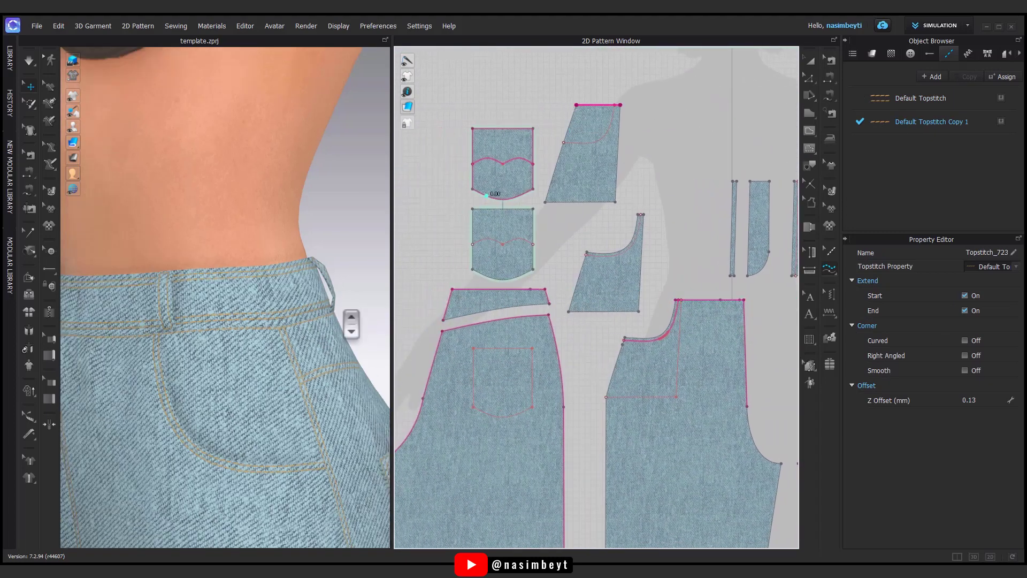
right_click_drag(344, 317, 282, 305)
scroll(605, 257, "down", 5)
Draw a free-curve Default Topstitch along the upper waistband strip's top edge.
scroll(604, 254, "up", 5)
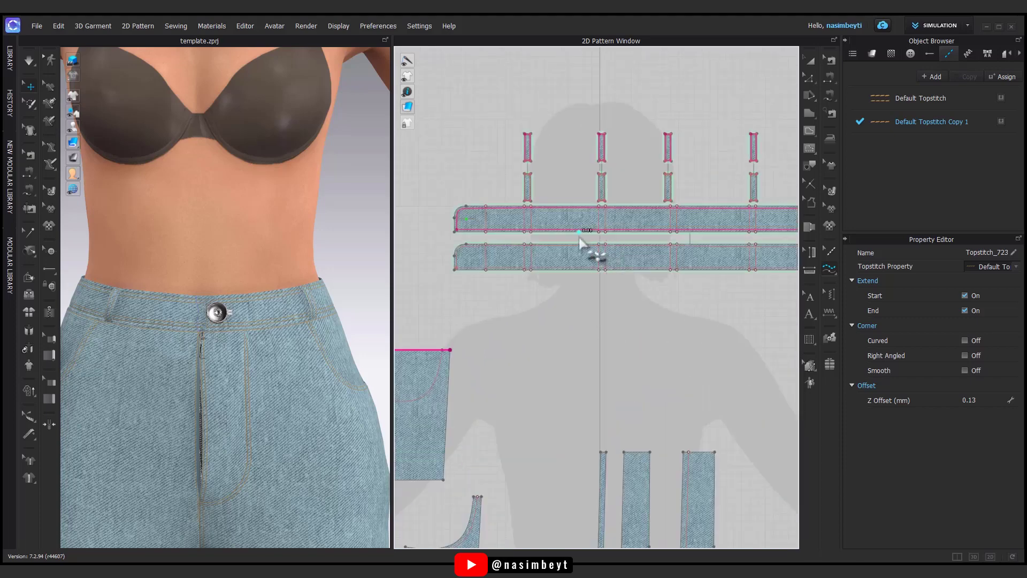
left_click(830, 249)
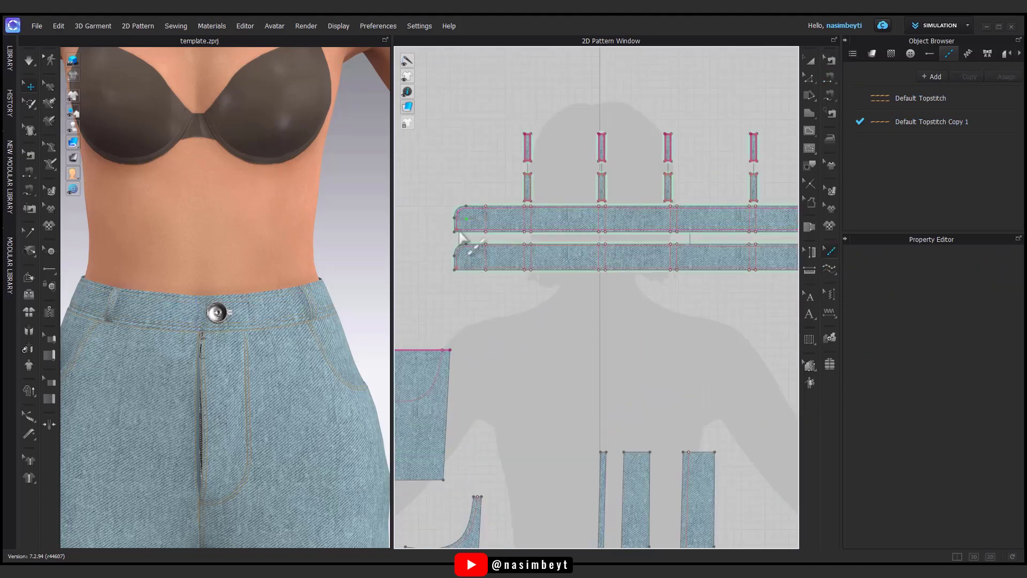
middle_click_drag(796, 269, 765, 286)
left_click(834, 271)
scroll(535, 273, "down", 2)
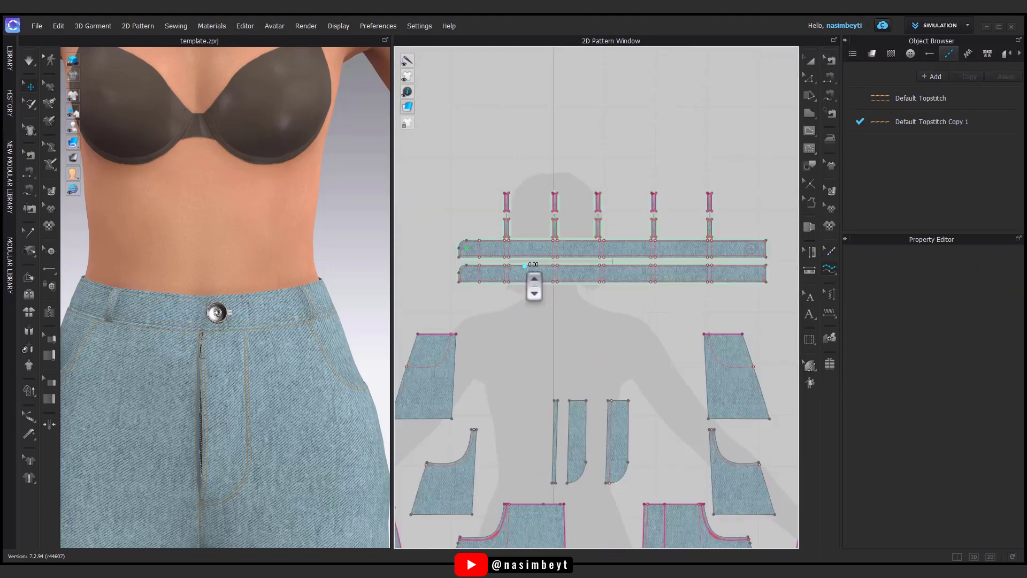
left_click(745, 268)
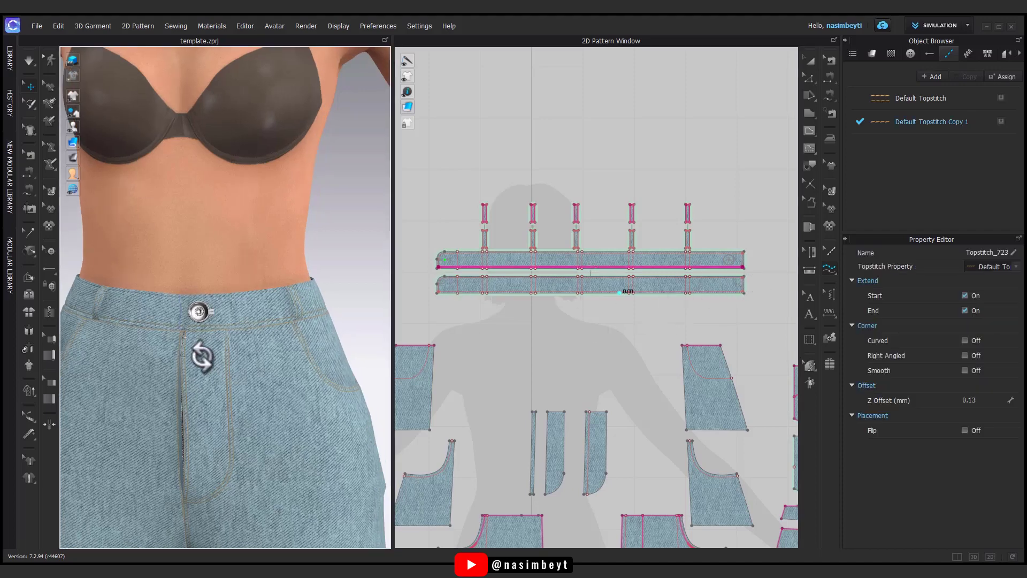
left_click(440, 262)
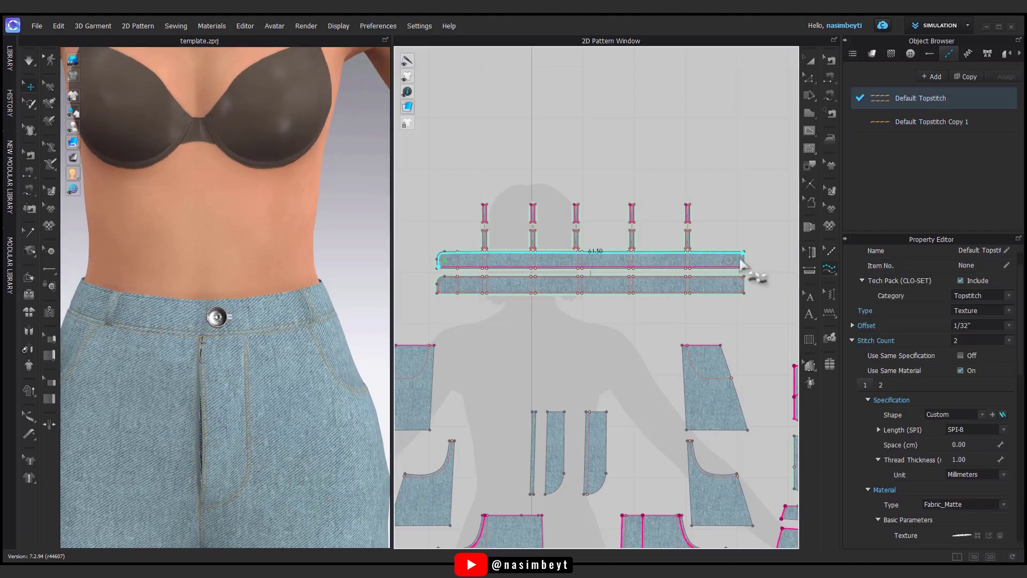
left_click(744, 262)
Orbit around the avatar to inspect the fly, button and front stitching.
right_click_drag(222, 392, 237, 389)
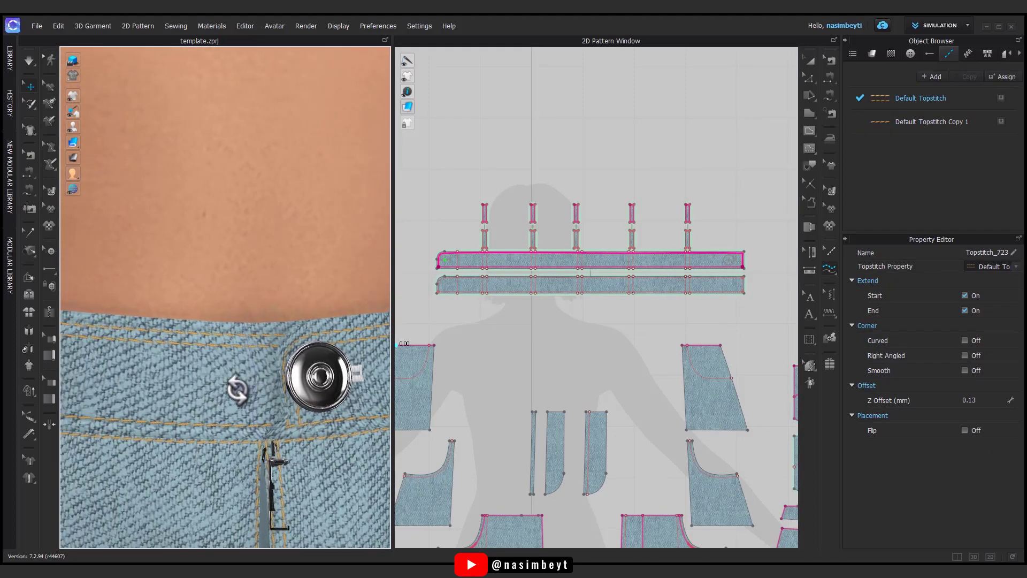
scroll(237, 390, "down", 5)
right_click_drag(271, 435, 252, 374)
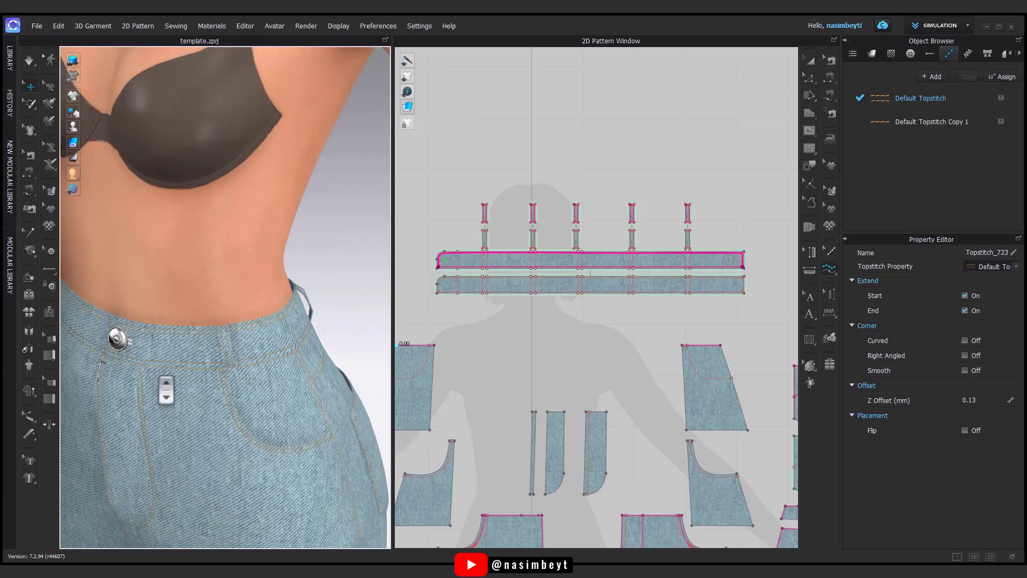
middle_click_drag(252, 374, 225, 325)
scroll(224, 325, "down", 3)
mouse_move(305, 321)
right_mouse_down()
mouse_move(316, 344)
mouse_move(470, 361)
mouse_move(55, 360)
mouse_move(126, 348)
mouse_move(227, 355)
right_mouse_up()
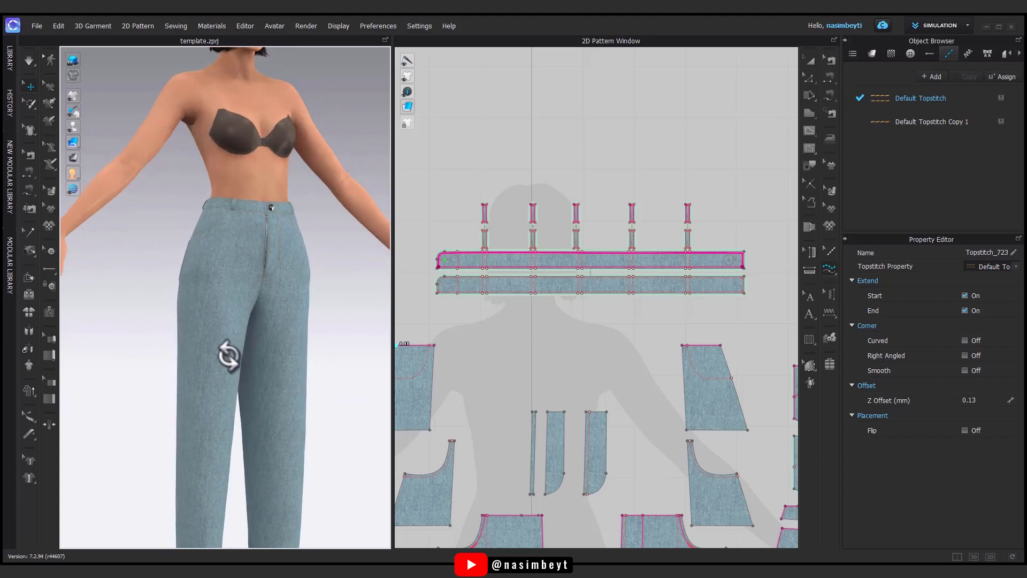
scroll(227, 355, "down", 3)
middle_click_drag(227, 355, 262, 368)
right_click_drag(263, 368, 180, 360)
Select the avatar and put the white sneakers from Library > Avatar > Shoes on it.
left_click(811, 60)
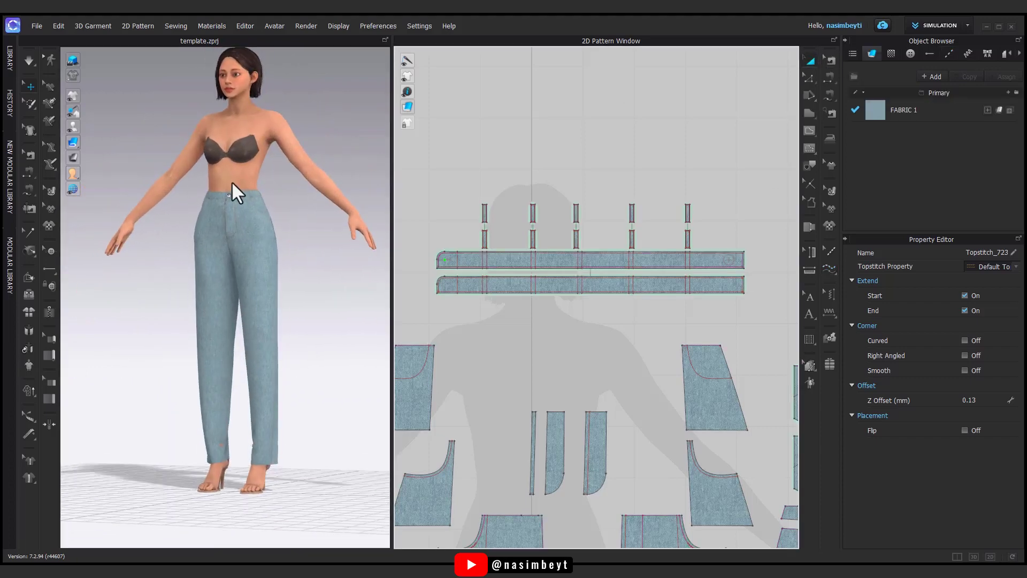
left_click(232, 181)
left_click(252, 487)
left_click(11, 60)
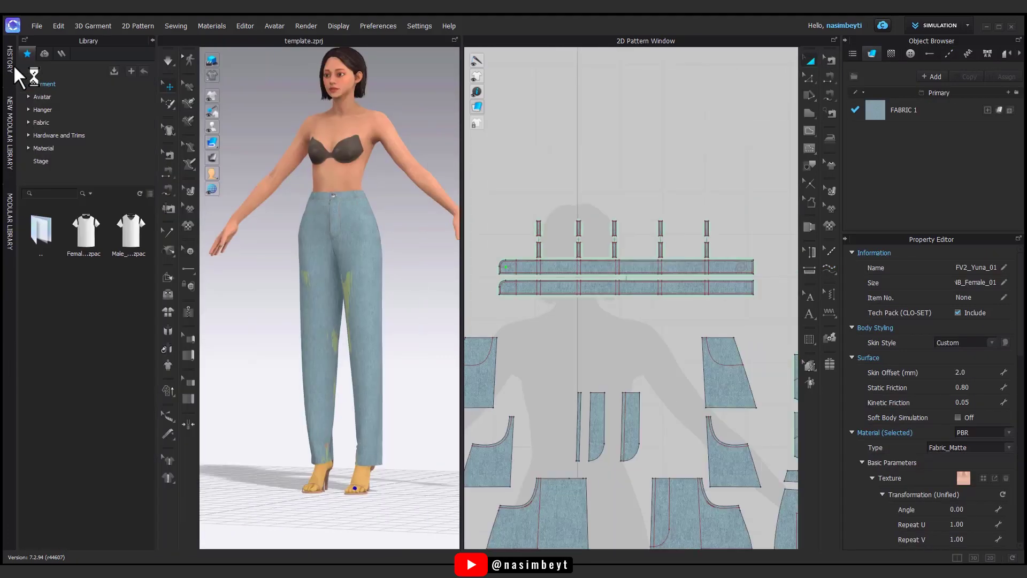
left_click(53, 97)
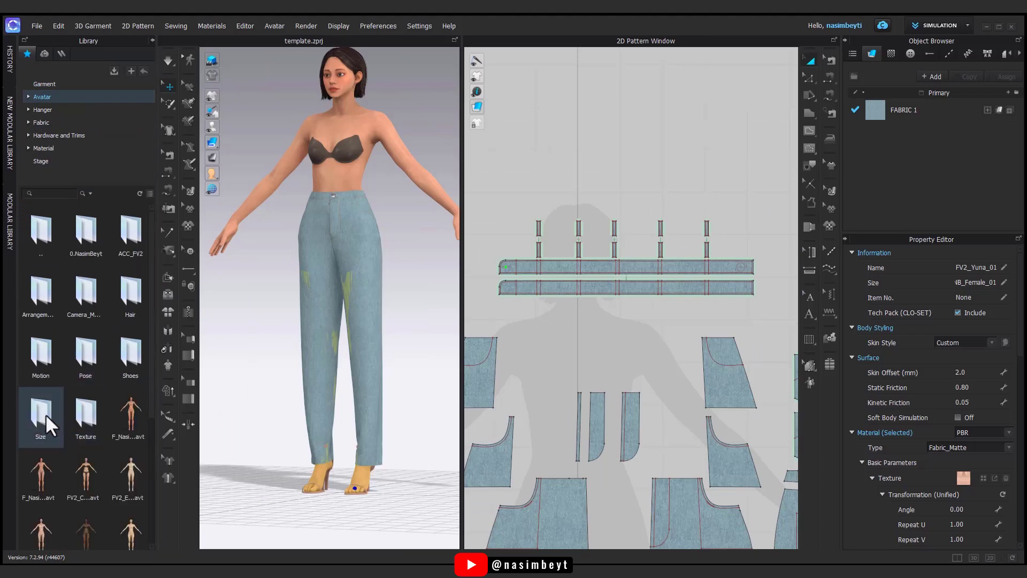
double_click(133, 350)
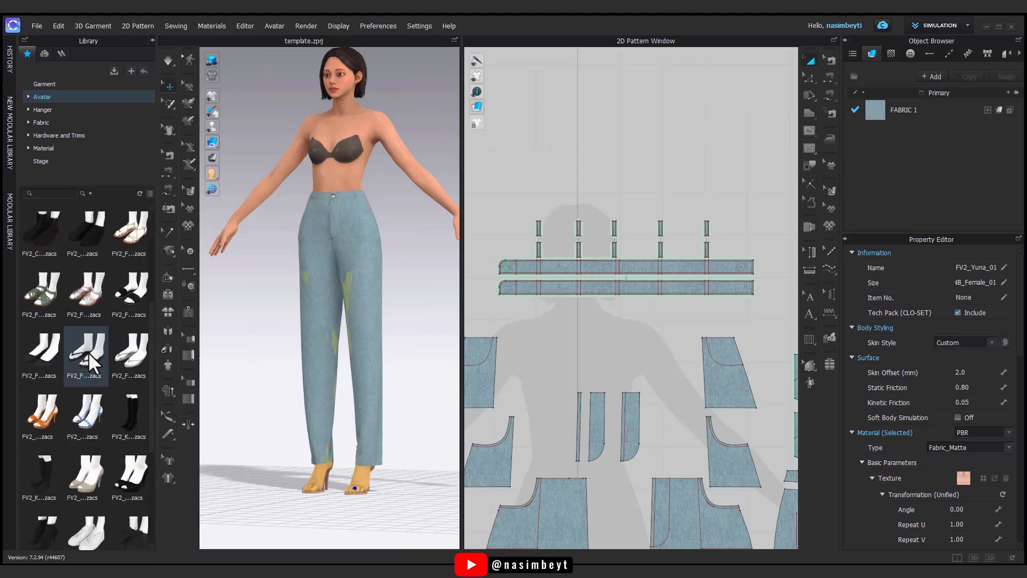
scroll(88, 352, "down", 3)
double_click(86, 400)
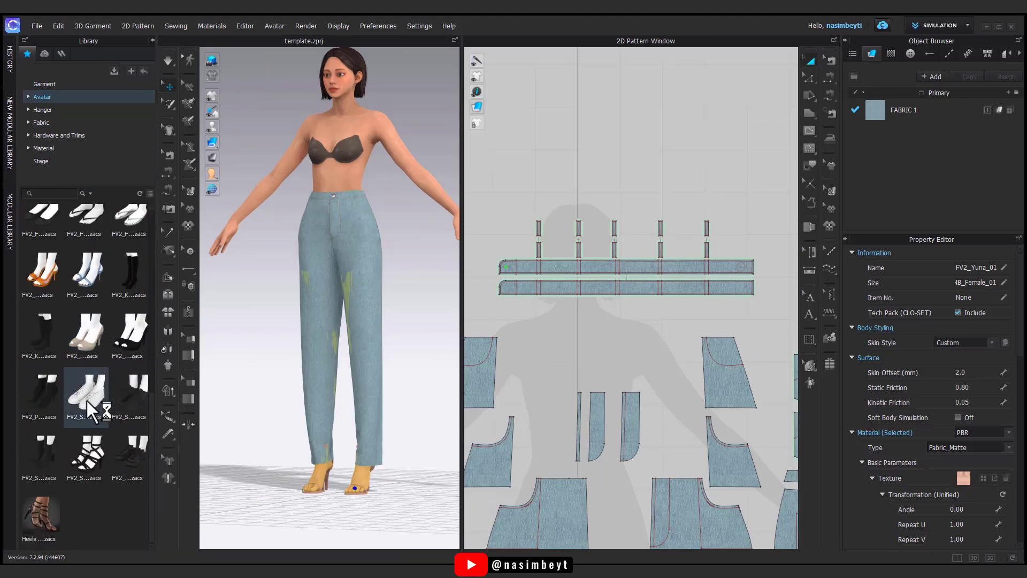
Try the grey FV2_B sneakers on the avatar, then switch back to the white sneakers.
right_click_drag(399, 486, 458, 508)
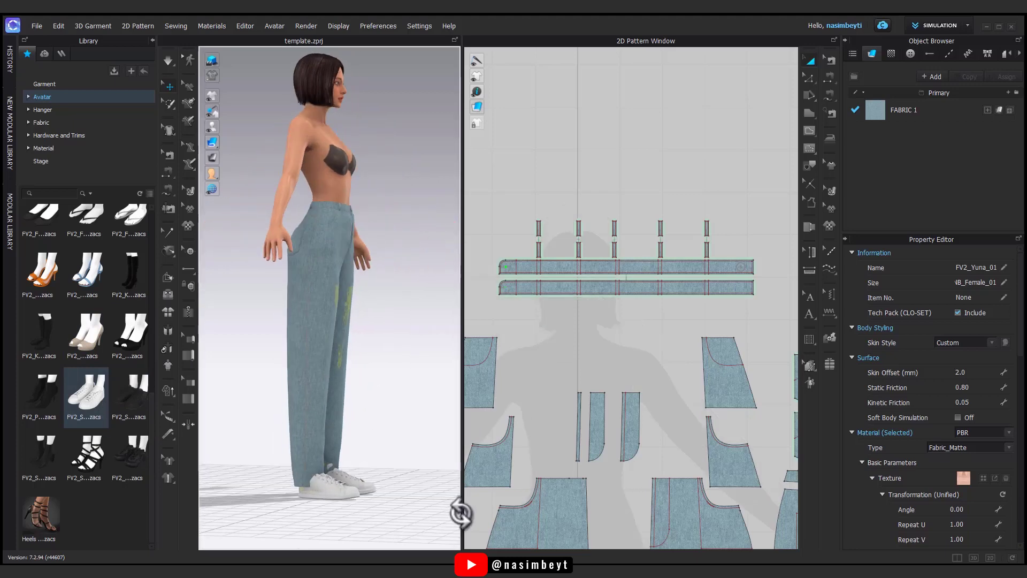
scroll(87, 350, "up", 5)
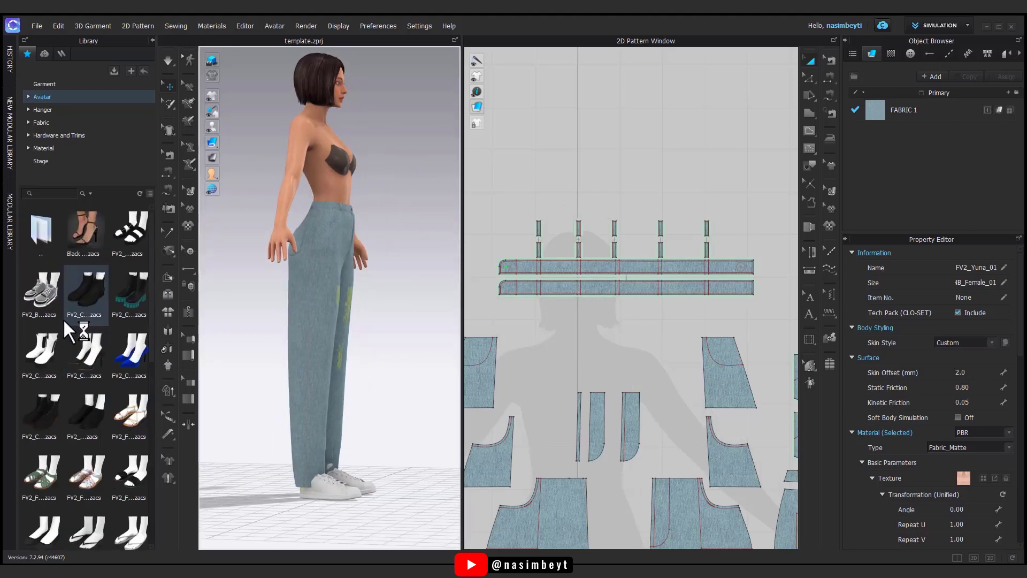
double_click(49, 300)
scroll(136, 481, "down", 3)
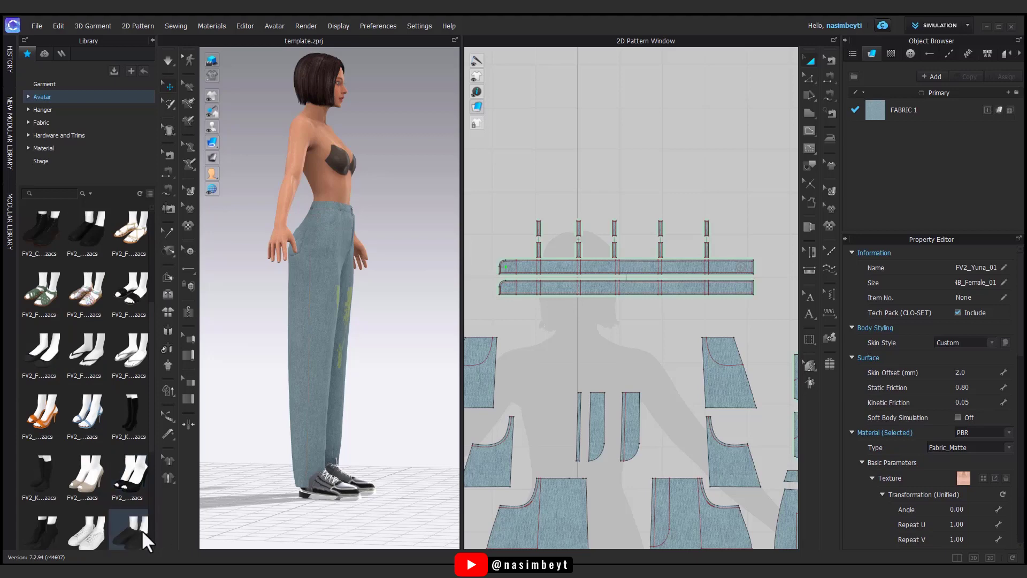
mouse_move(352, 530)
right_mouse_down()
mouse_move(211, 509)
mouse_move(158, 546)
right_mouse_up()
double_click(98, 528)
Pull the bunched trouser legs down so they hang straight over the sneakers.
left_click(402, 491)
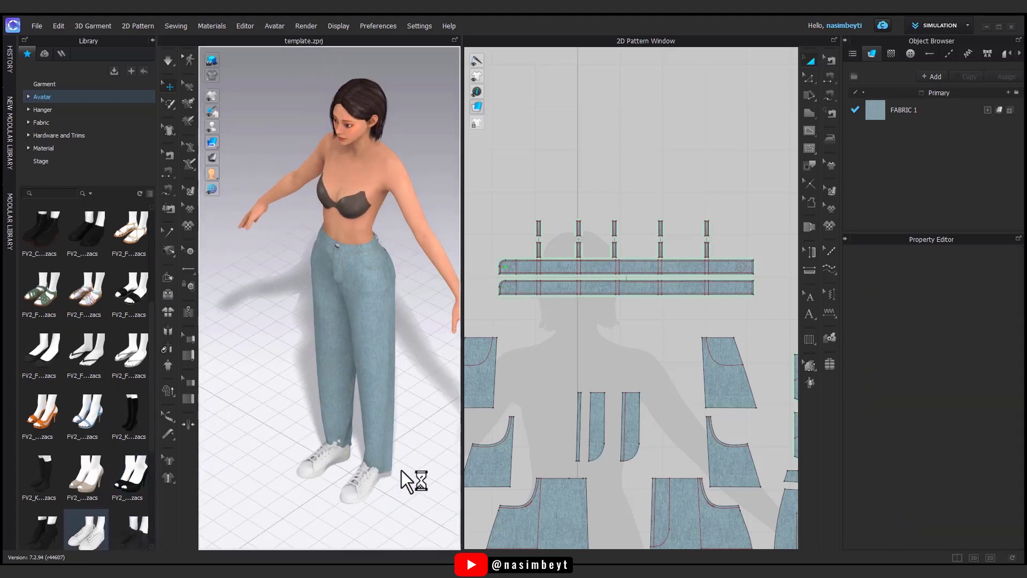
left_click(390, 420)
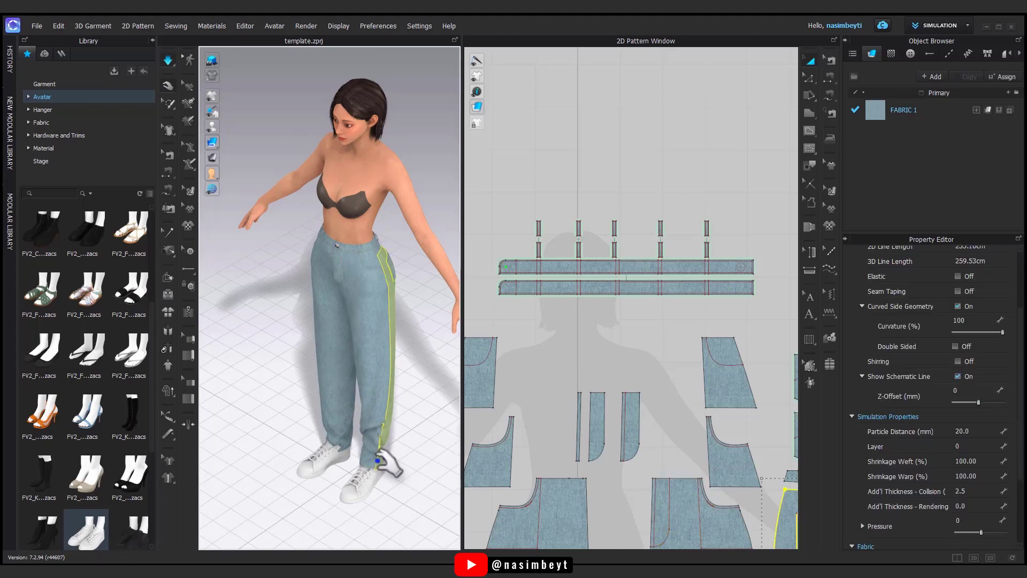
left_click_drag(375, 391, 382, 463)
mouse_move(382, 463)
right_mouse_down()
mouse_move(409, 487)
mouse_move(342, 455)
mouse_move(390, 488)
mouse_move(337, 475)
mouse_move(401, 516)
mouse_move(411, 491)
mouse_move(348, 493)
mouse_move(407, 493)
right_mouse_up()
left_click(338, 451)
left_click(153, 40)
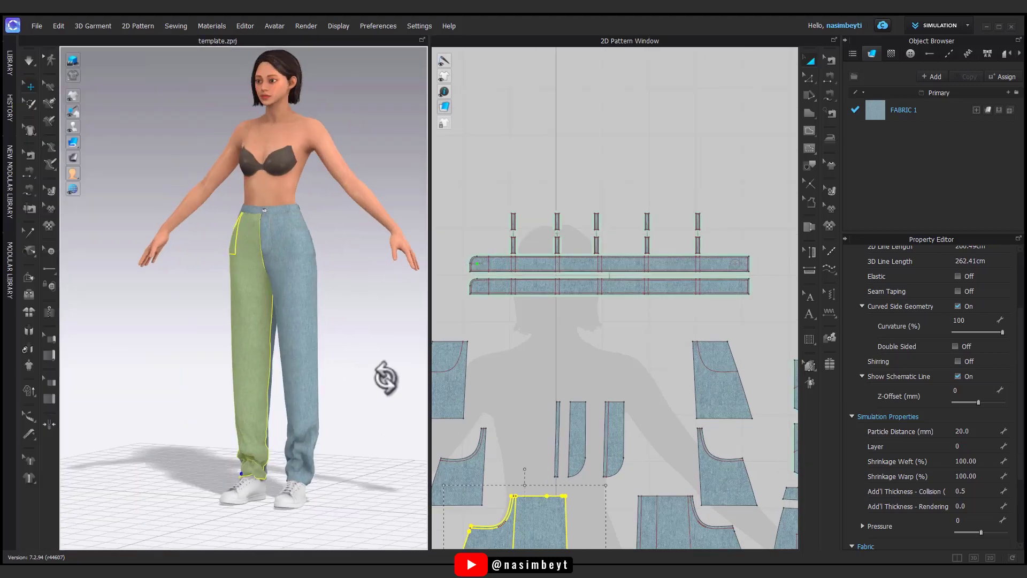
left_click(364, 410)
mouse_move(364, 410)
right_mouse_down()
mouse_move(269, 461)
mouse_move(305, 447)
mouse_move(64, 445)
mouse_move(379, 431)
mouse_move(119, 432)
right_mouse_up()
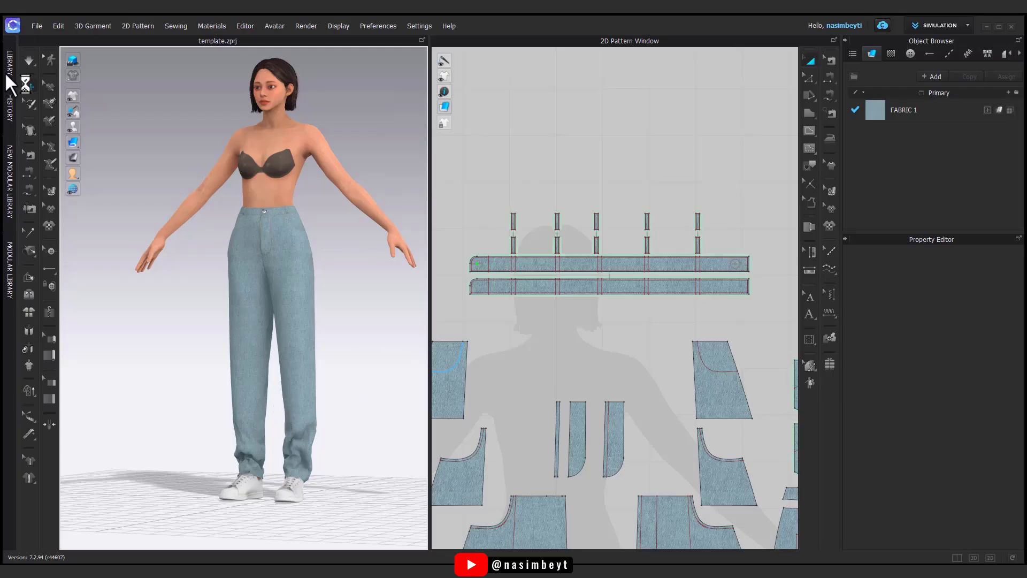
Browse Library > Material > Rip wash textures and delete the old scratch graphic.
left_click(9, 69)
left_click(46, 124)
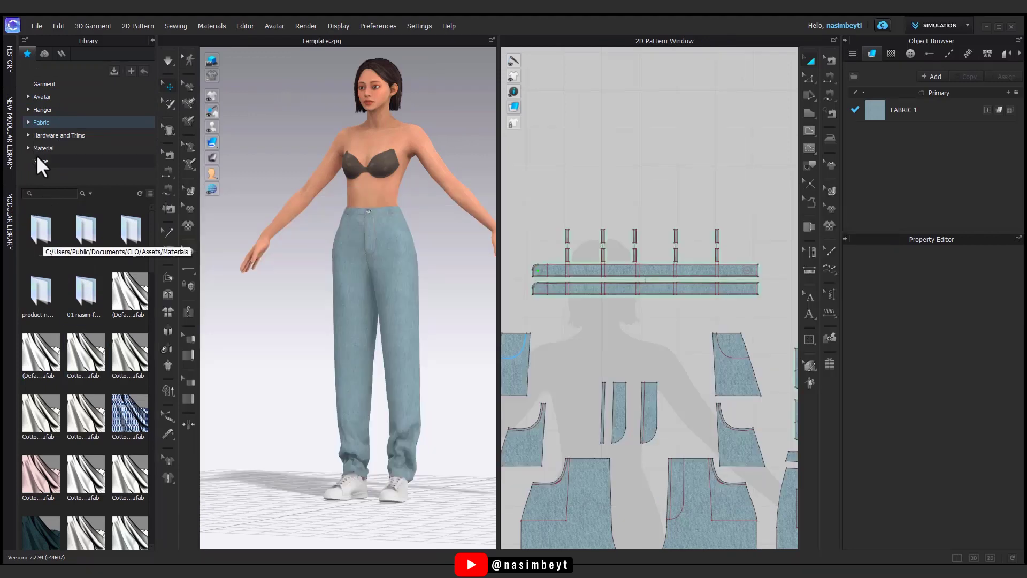
left_click(37, 149)
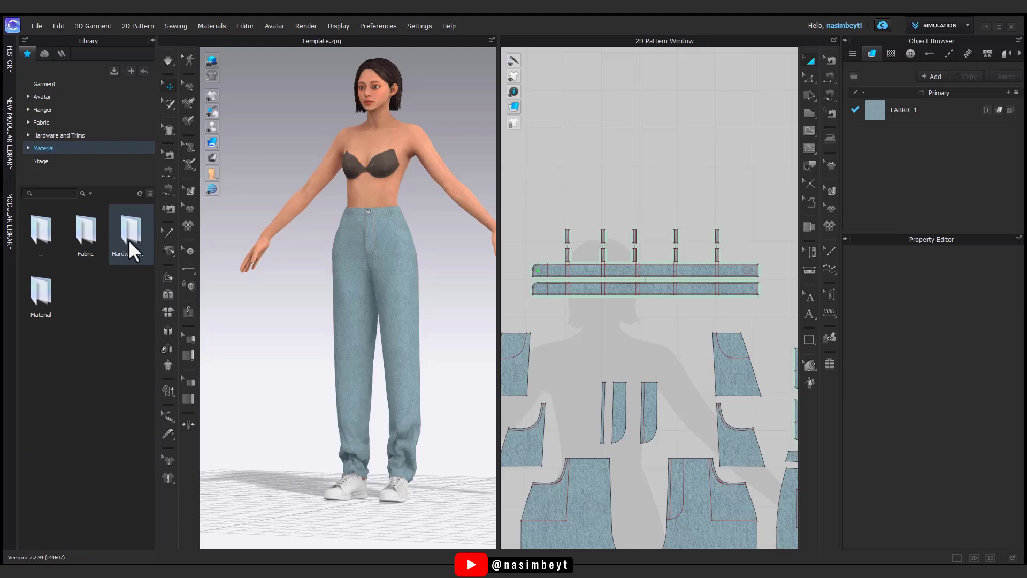
double_click(128, 239)
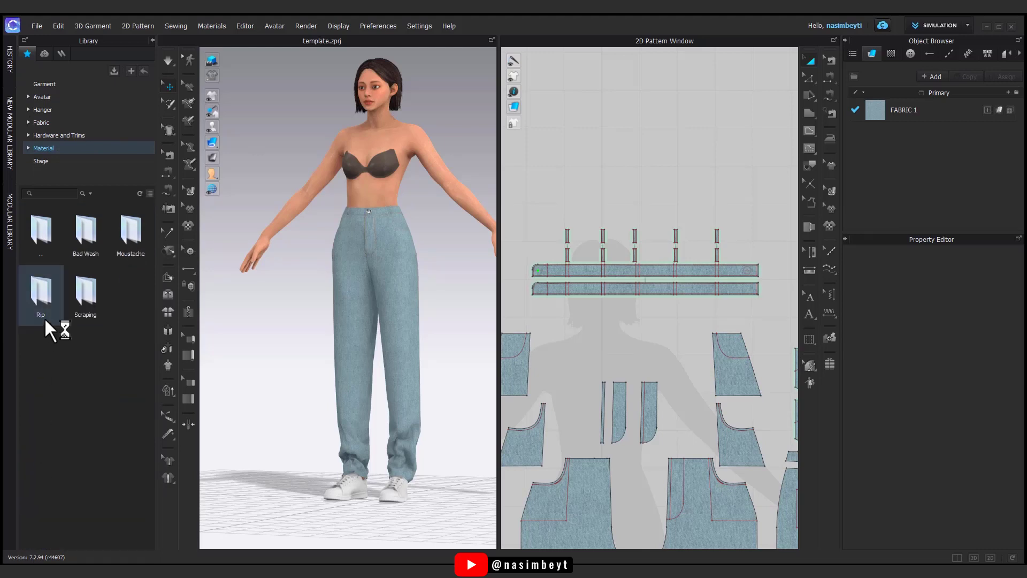
double_click(43, 300)
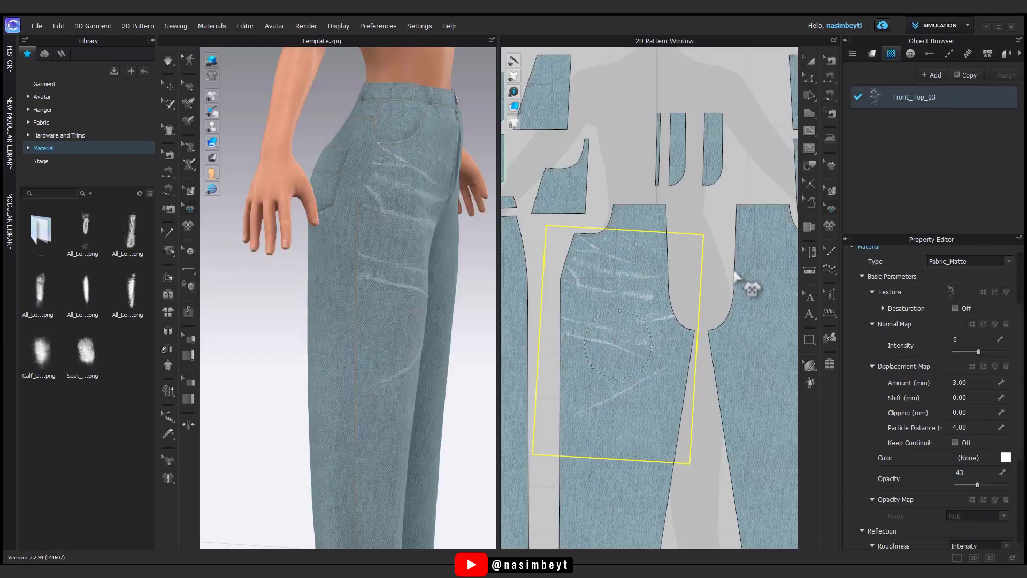
key("Escape")
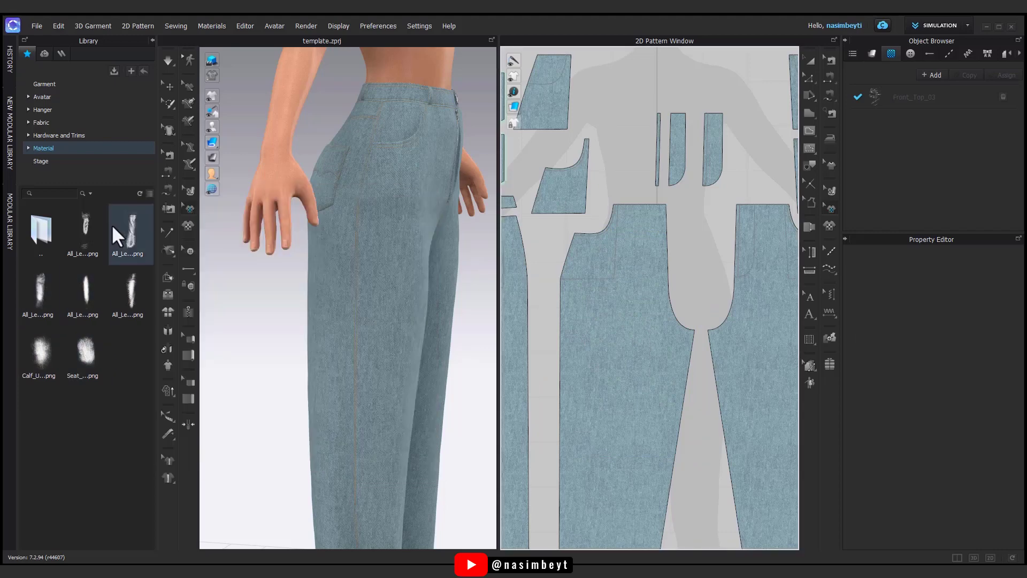
Place the All_Leg_Scaping_03 graphic on the front pant piece and enlarge it down the leg.
mouse_move(85, 231)
left_click_drag(79, 216, 156, 259)
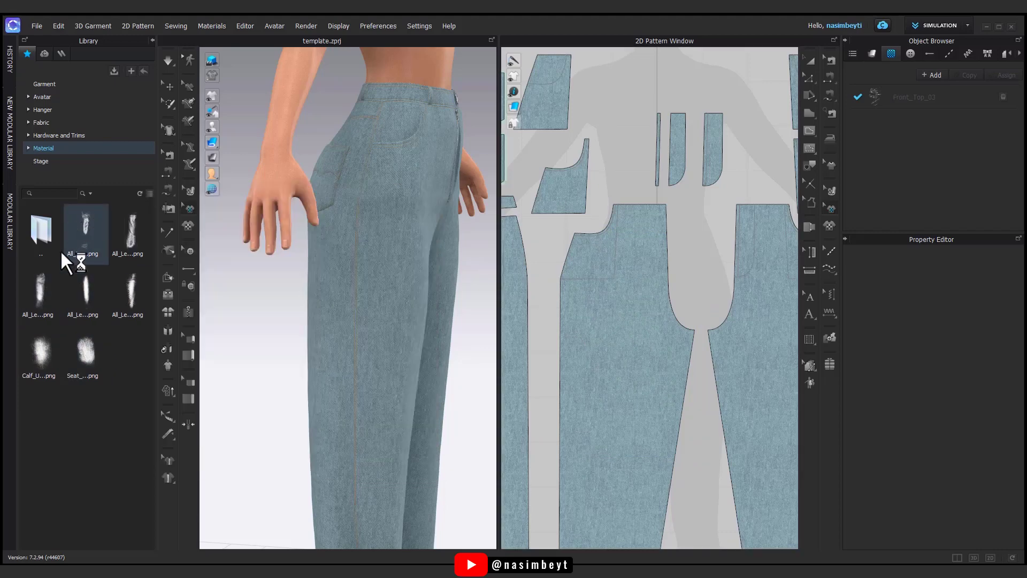
left_click_drag(898, 156, 899, 161)
left_click(625, 310)
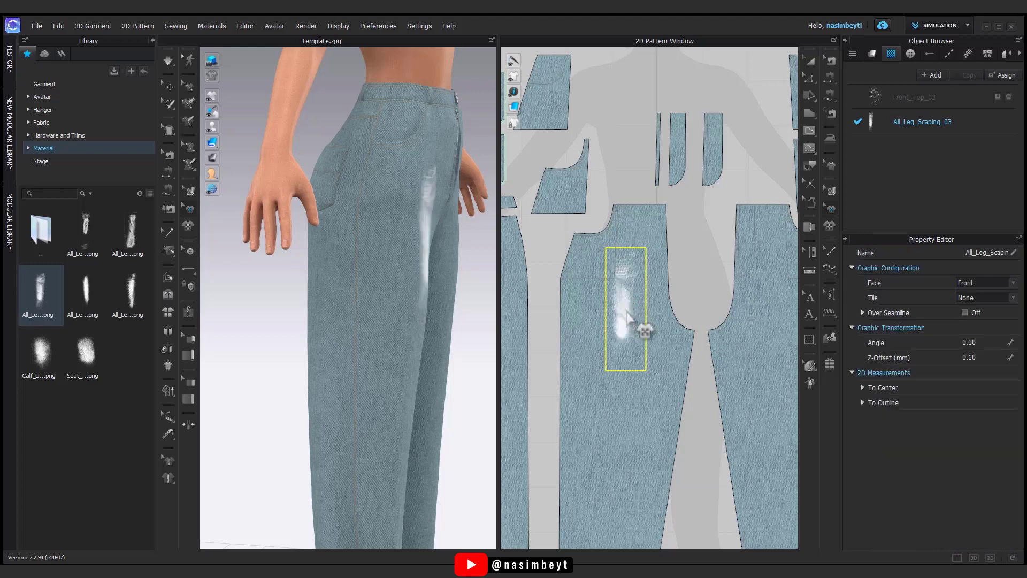
scroll(620, 342, "down", 5)
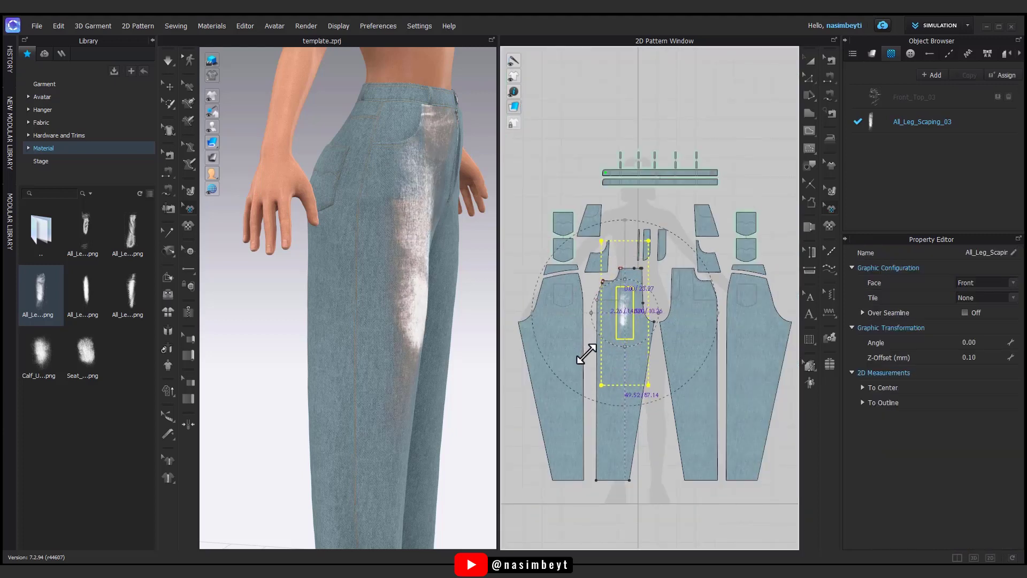
left_click_drag(618, 346, 656, 344)
left_click_drag(626, 386, 621, 395)
Resize and reposition the scraping graphic to cover the front leg.
scroll(360, 401, "down", 3)
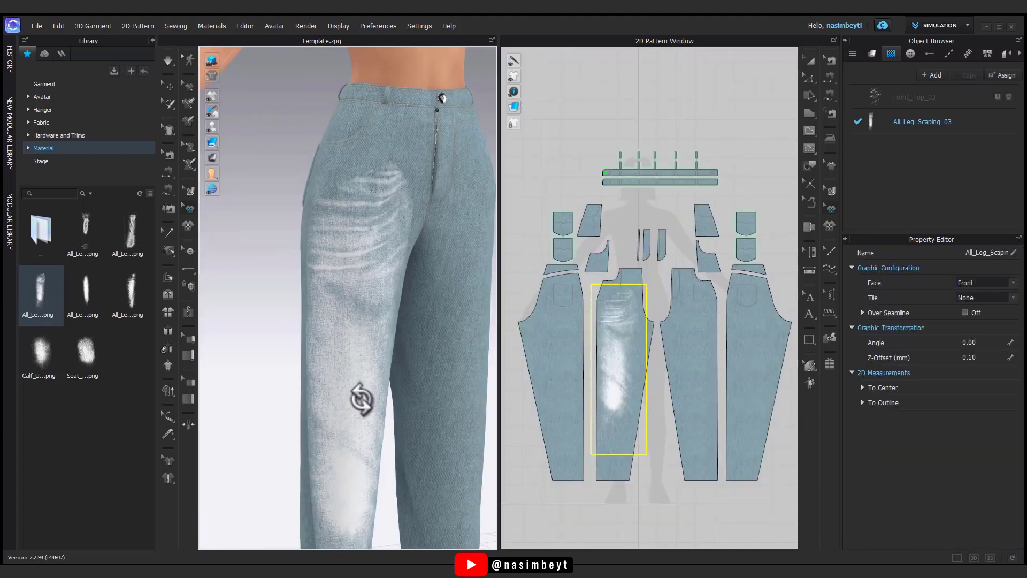
scroll(386, 276, "down", 3)
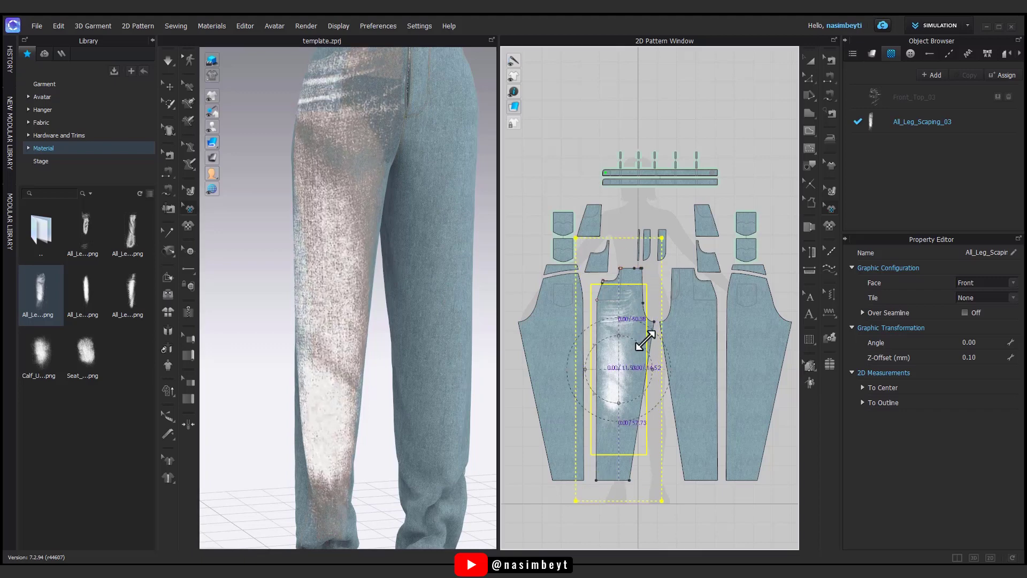
left_click_drag(637, 340, 654, 296)
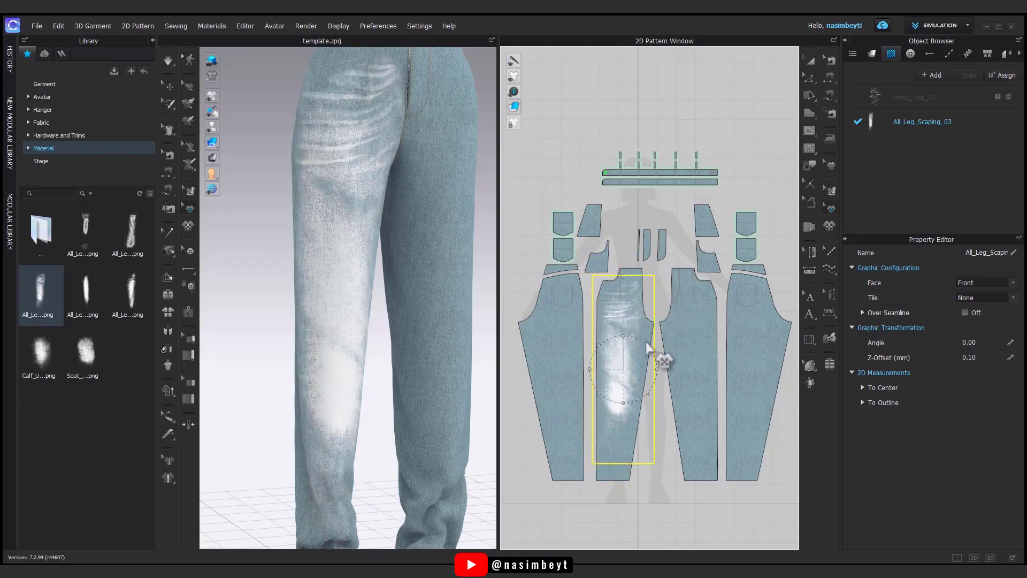
mouse_move(648, 345)
left_mouse_down()
mouse_move(638, 356)
mouse_move(646, 344)
left_mouse_up()
left_click_drag(639, 389, 649, 367)
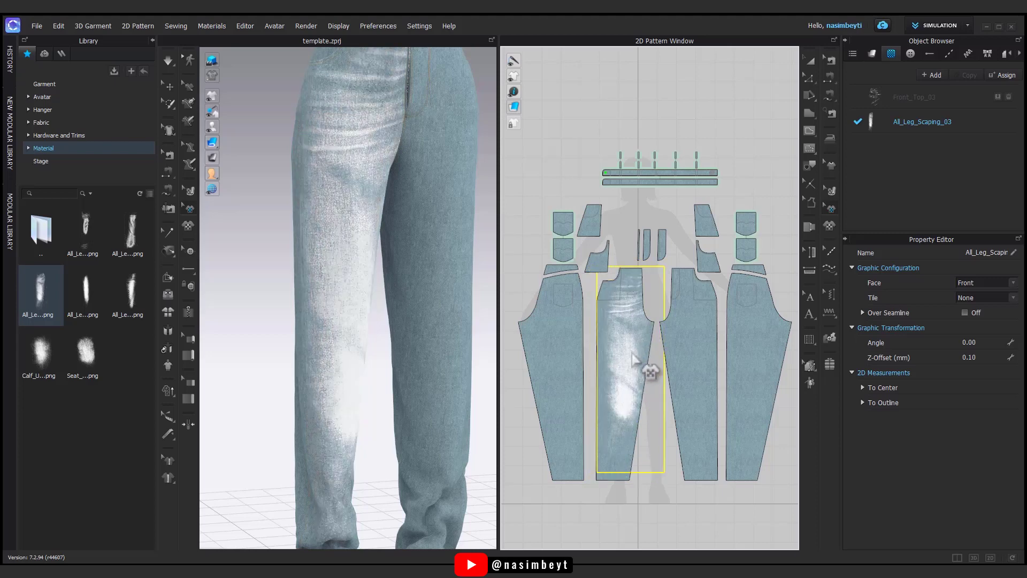
mouse_move(450, 378)
right_mouse_down()
mouse_move(383, 346)
mouse_move(393, 345)
right_mouse_up()
Fade the scraping graphic to 45 opacity and tilt it about -4.5 degrees.
left_click(926, 124)
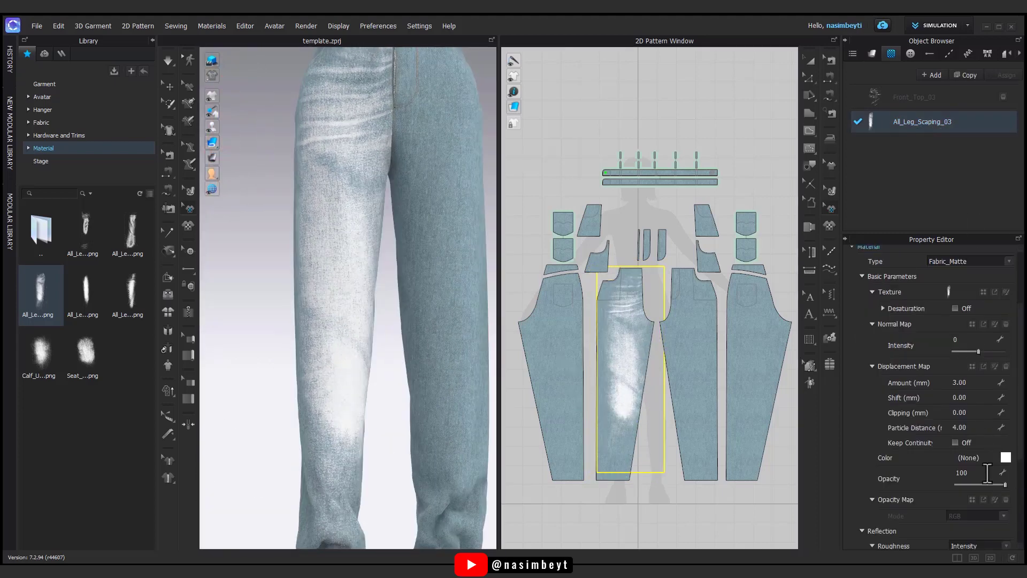
left_click_drag(998, 484, 978, 485)
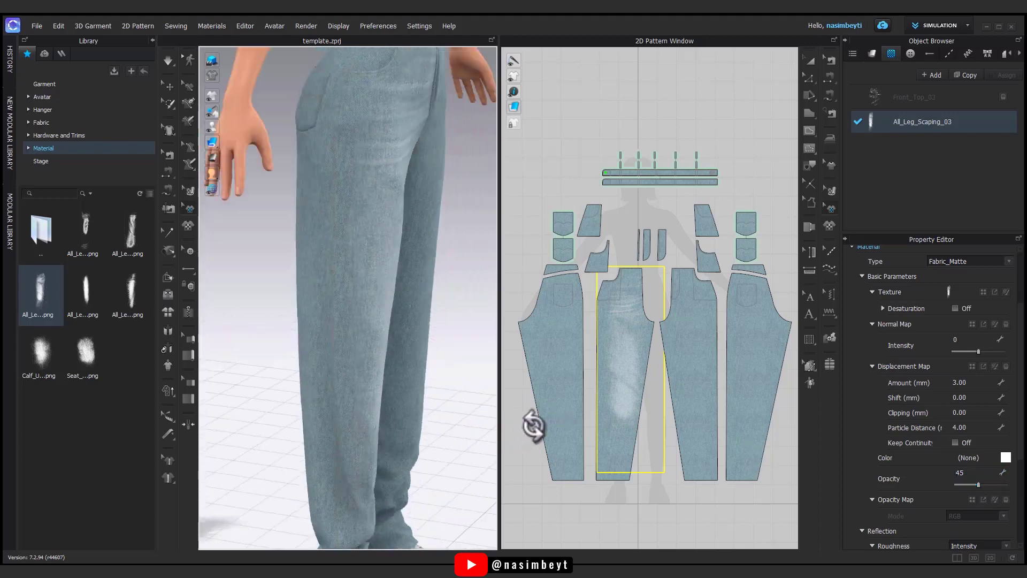
scroll(391, 389, "down", 5)
left_click(602, 394)
scroll(637, 370, "up", 3)
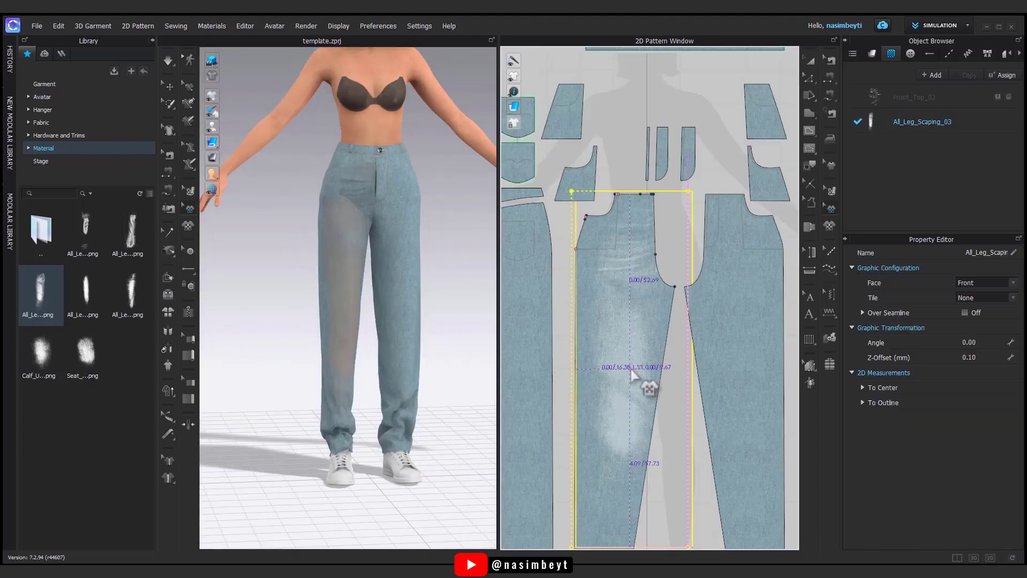
left_click_drag(653, 349, 651, 345)
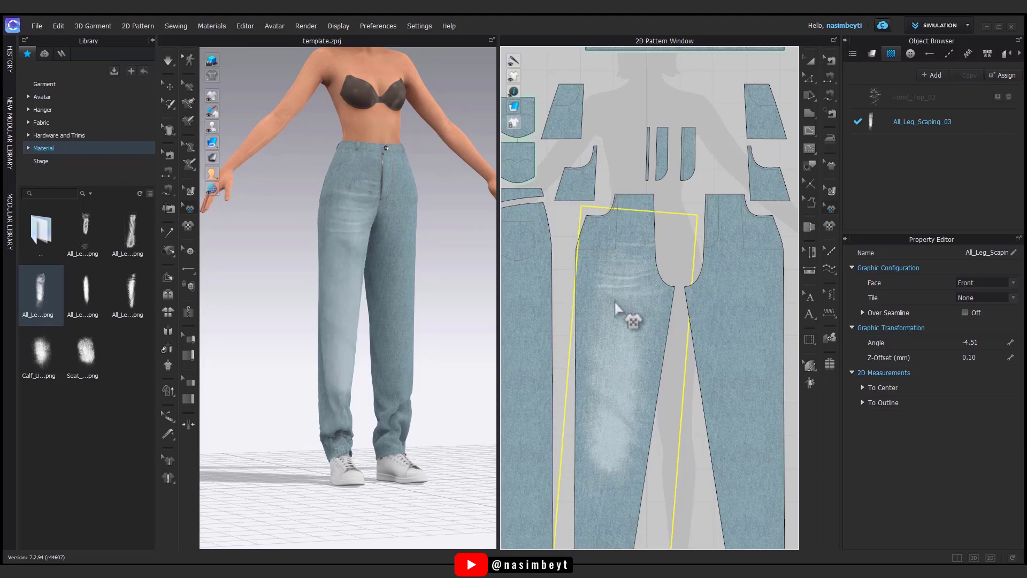
mouse_move(344, 379)
right_mouse_down()
mouse_move(416, 387)
mouse_move(355, 257)
mouse_move(372, 310)
mouse_move(450, 286)
mouse_move(414, 308)
mouse_move(359, 290)
right_mouse_up()
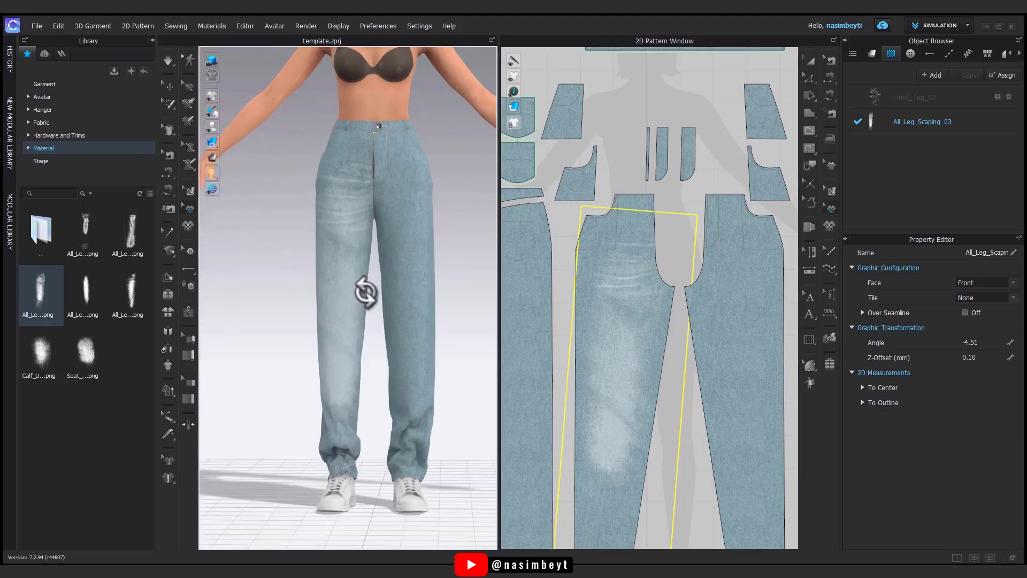
Lower the scraping graphic's material opacity to 30.
left_click(934, 124)
type("30")
key("Return")
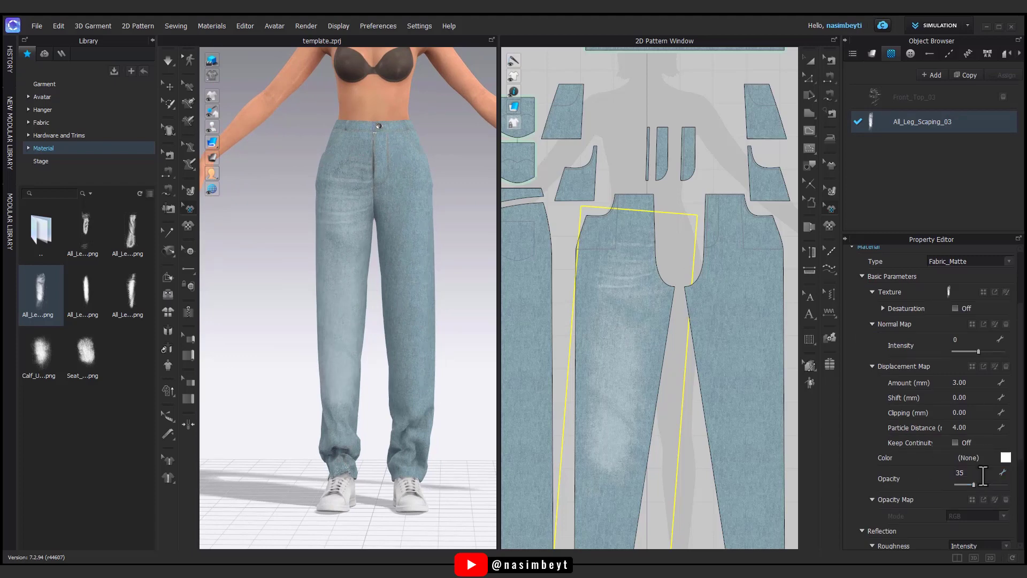
left_click(344, 408)
mouse_move(344, 408)
right_mouse_down()
mouse_move(431, 413)
mouse_move(654, 349)
right_mouse_up()
scroll(627, 309, "down", 3)
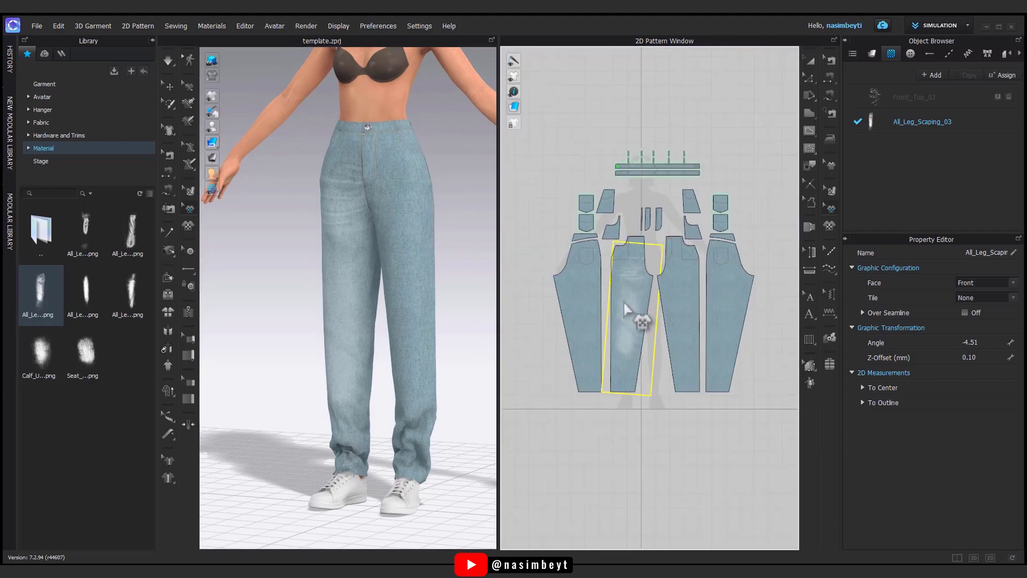
Mirror Paste the leg-scraping graphic onto the other front leg piece.
right_click(686, 318)
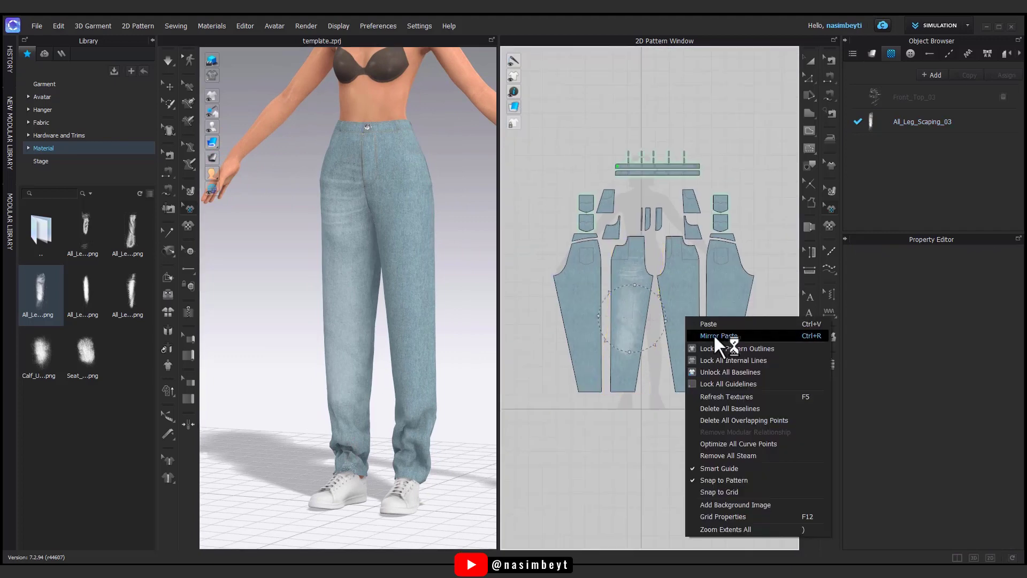
left_click(714, 336)
scroll(715, 346, "up", 5)
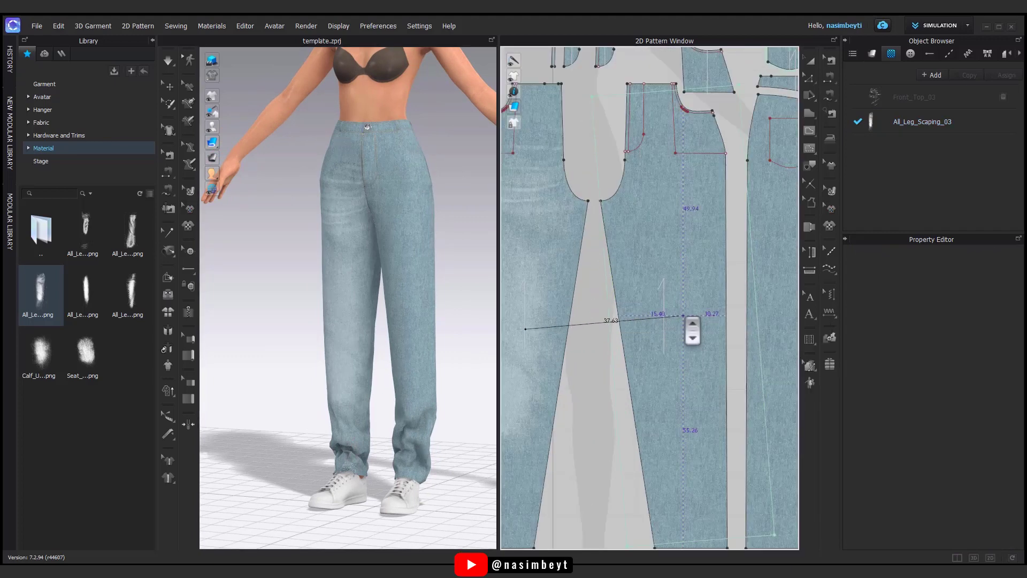
left_click(685, 348)
left_click(641, 303)
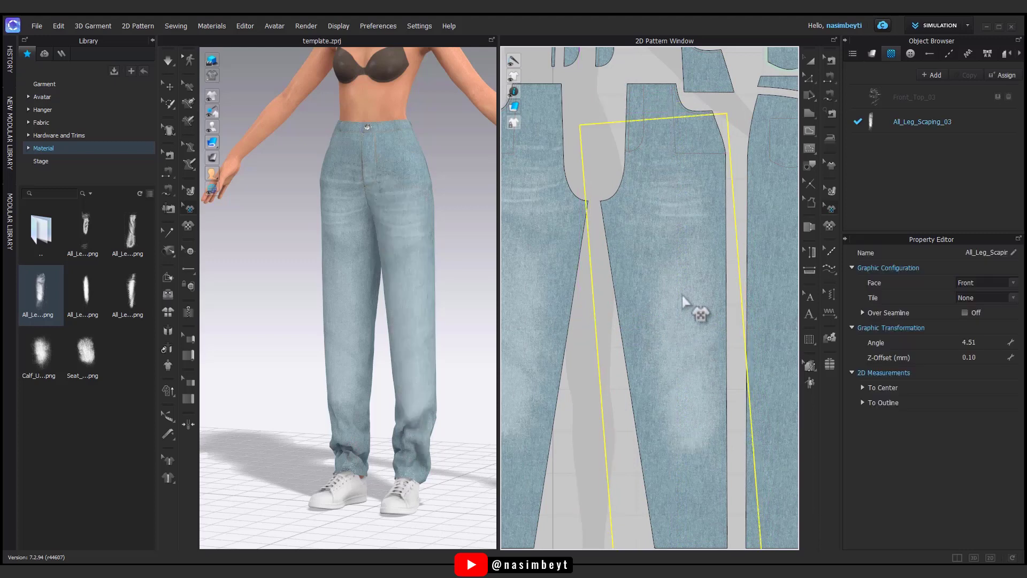
left_click(599, 327)
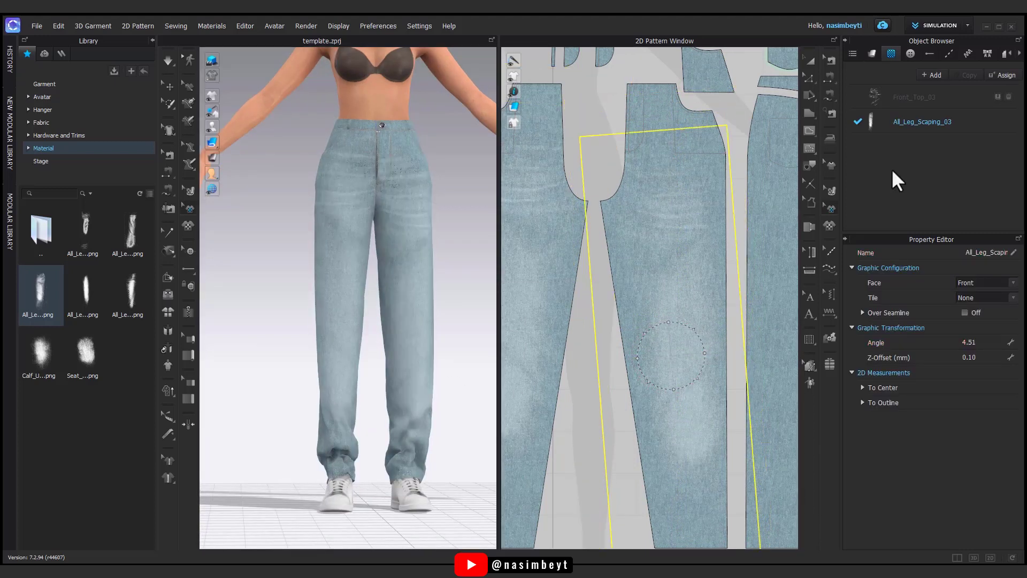
Select the All_Leg_Scaping_03 Copy 1 material and its graphic on the front leg.
left_click(909, 123)
left_click(967, 75)
left_click(688, 309)
right_click(905, 142)
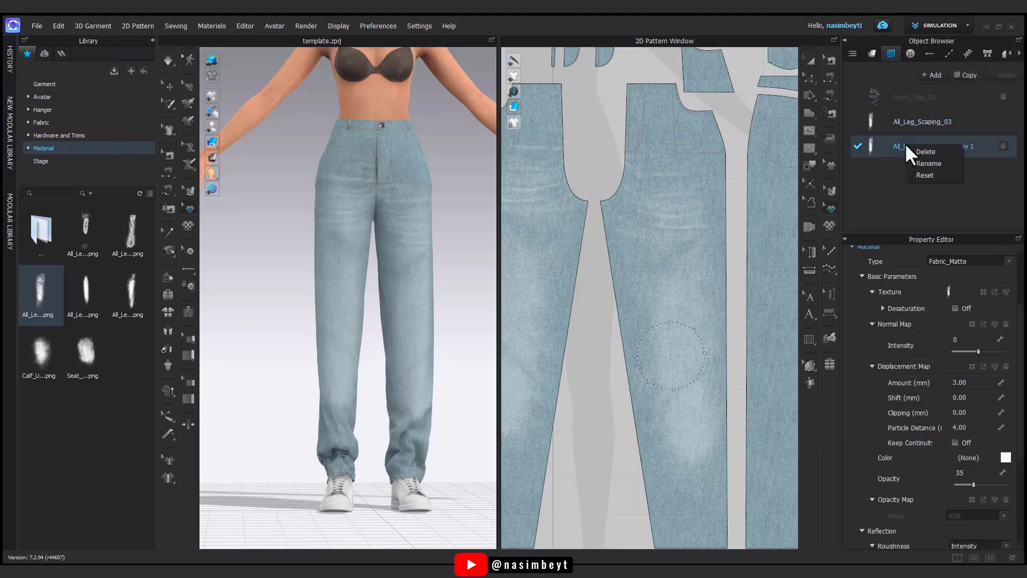
left_click(757, 286)
left_click(998, 149)
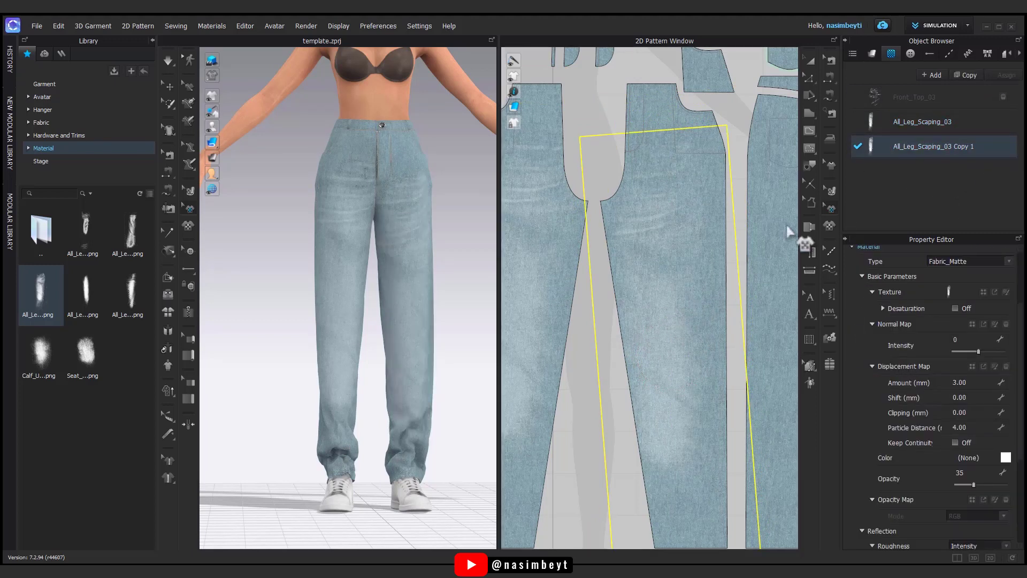
left_click(688, 355)
Move the copied wash up the leg, shrink it and tilt it to follow the leg.
left_click_drag(689, 356, 692, 325)
right_click_drag(396, 396, 416, 398)
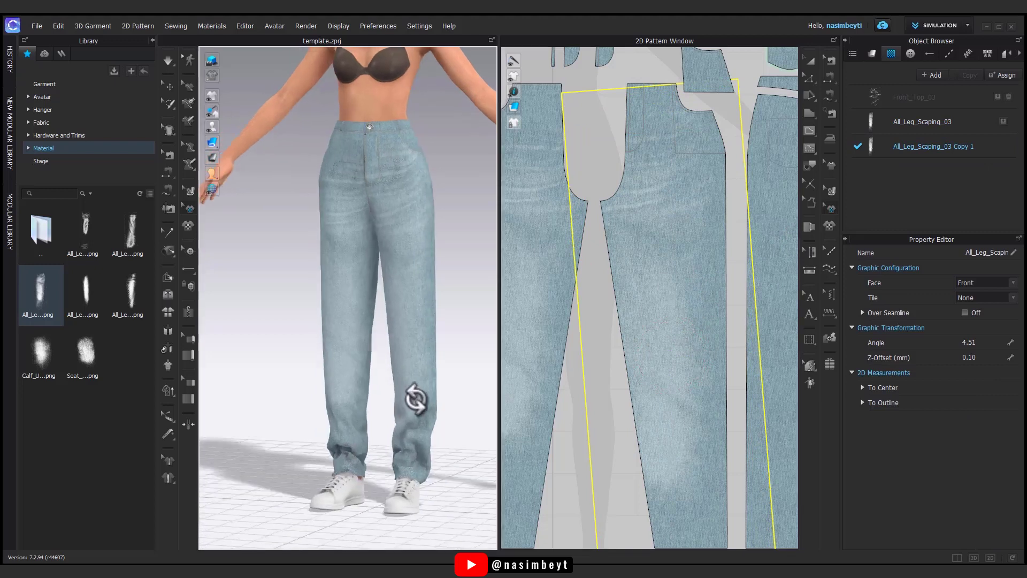
mouse_move(693, 332)
left_mouse_down()
mouse_move(698, 342)
mouse_move(688, 313)
left_mouse_up()
mouse_move(436, 385)
right_mouse_down()
mouse_move(422, 379)
mouse_move(428, 369)
right_mouse_up()
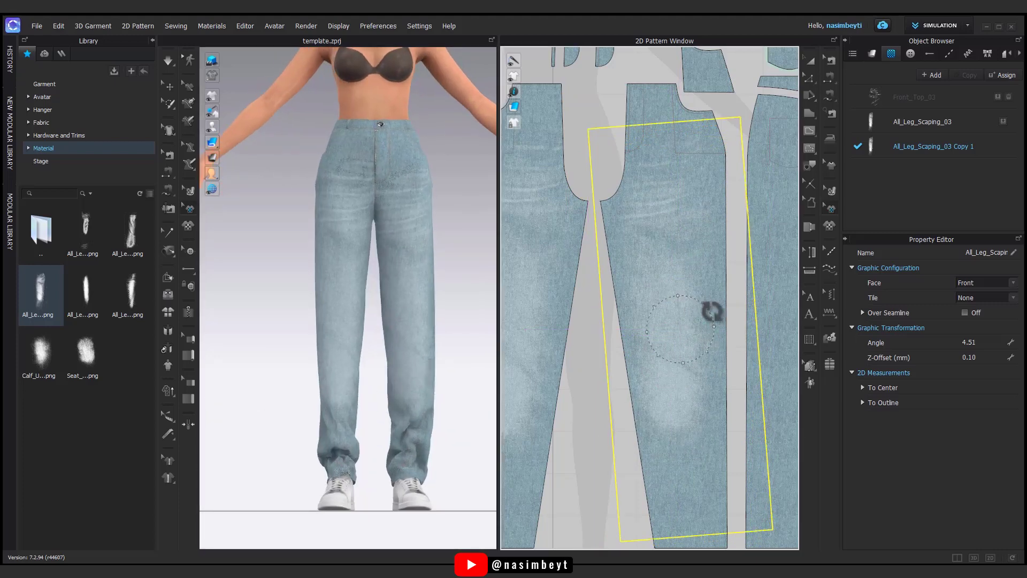
left_click_drag(716, 335, 706, 321)
Fine-tune the copied wash over the thigh at about 8.14 degrees.
mouse_move(452, 369)
right_mouse_down()
mouse_move(311, 372)
mouse_move(375, 332)
right_mouse_up()
mouse_move(711, 285)
left_mouse_down()
mouse_move(727, 281)
mouse_move(718, 316)
left_mouse_up()
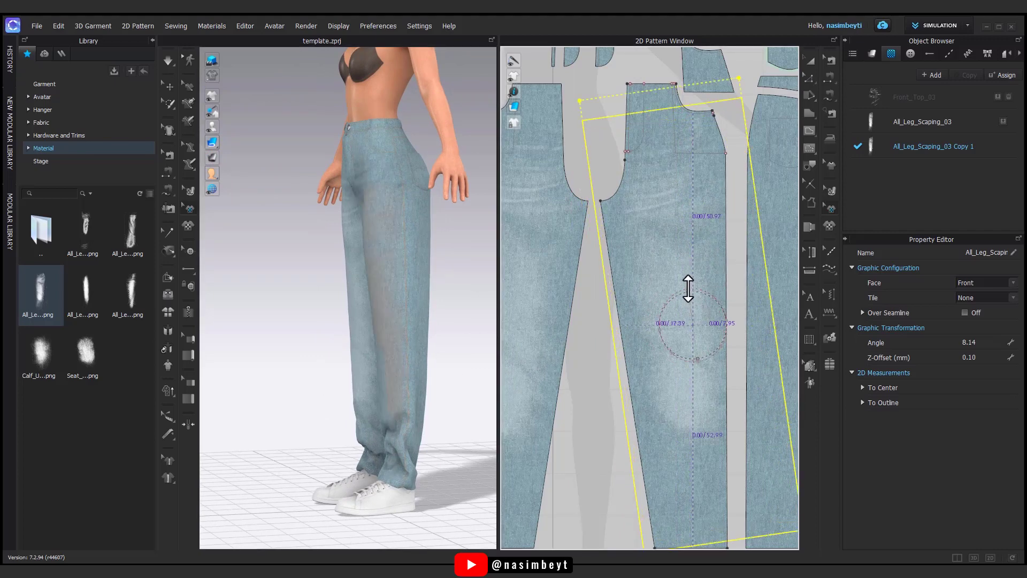
mouse_move(466, 399)
right_mouse_down()
mouse_move(477, 379)
mouse_move(509, 373)
right_mouse_up()
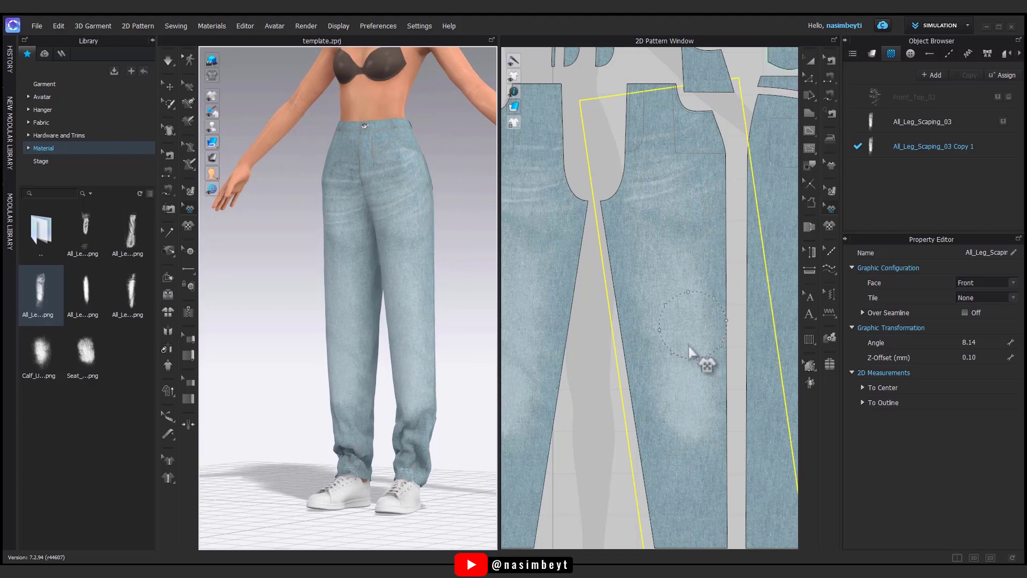
left_click_drag(687, 294, 698, 338)
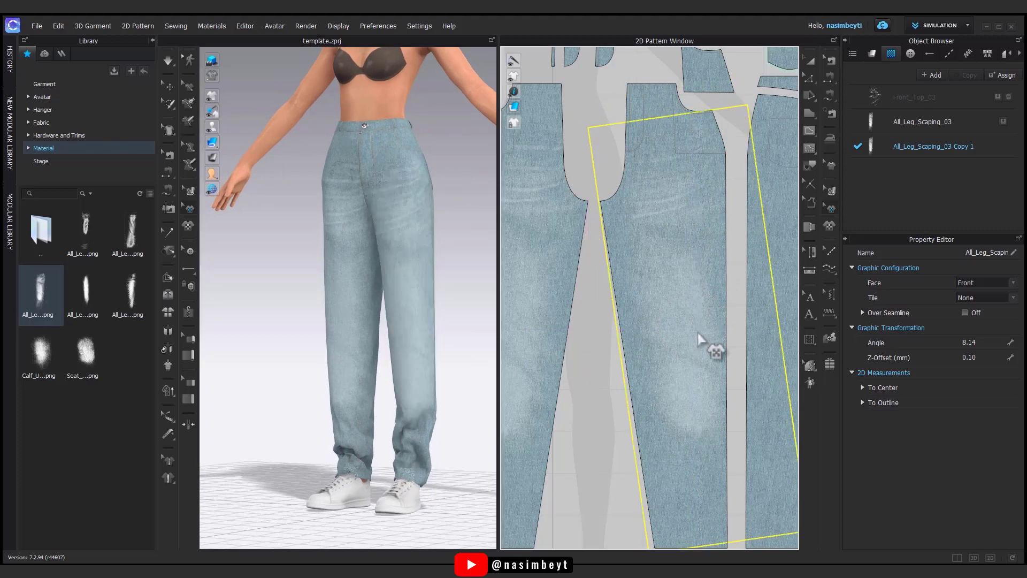
left_click(466, 298)
mouse_move(465, 298)
right_mouse_down()
mouse_move(611, 320)
mouse_move(706, 298)
right_mouse_up()
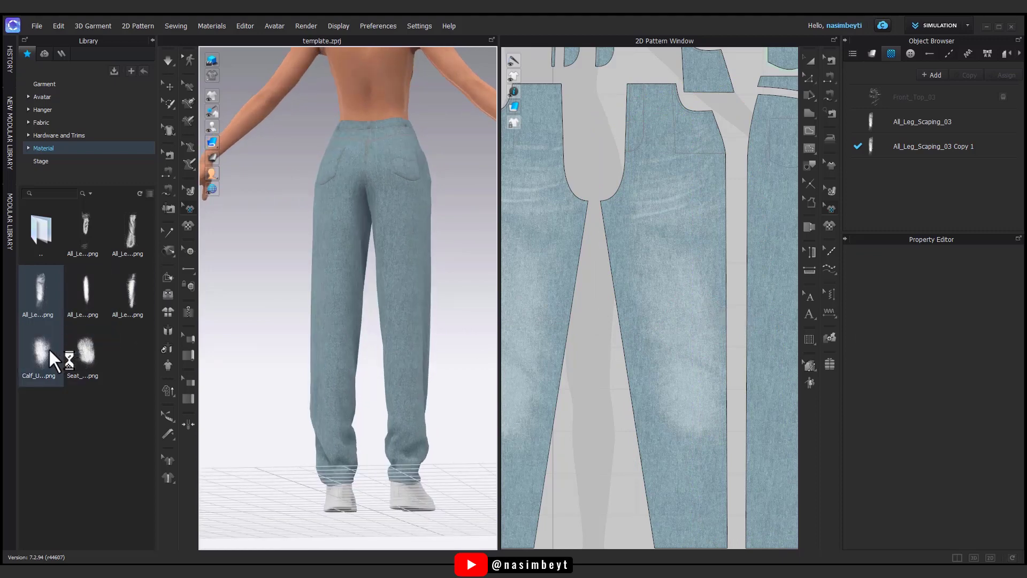
Place the Calf_Used wash on the left back leg, enlarge it and tilt it slightly.
scroll(589, 356, "down", 3)
left_click_drag(41, 353, 900, 201)
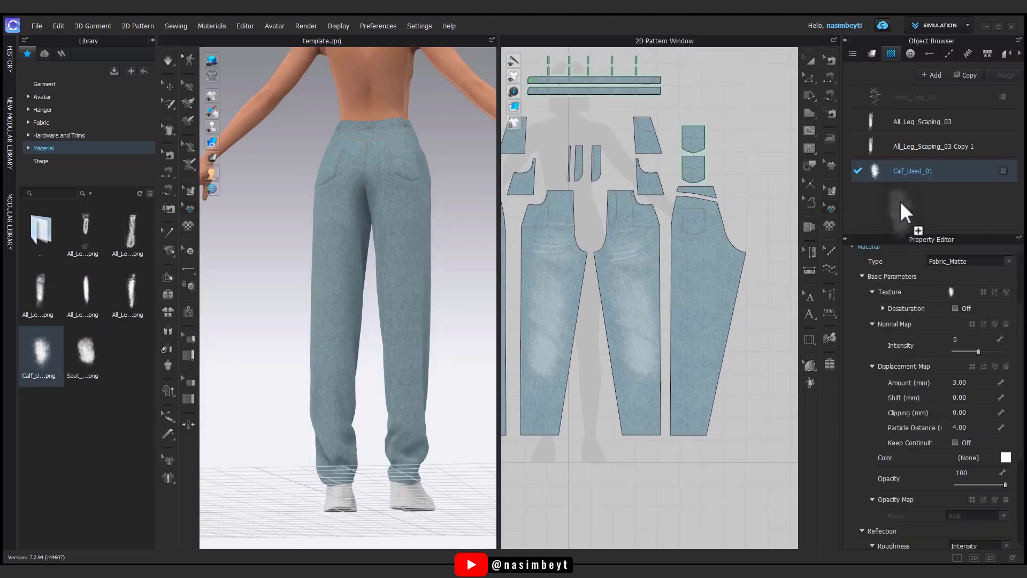
left_click_drag(661, 348, 590, 298)
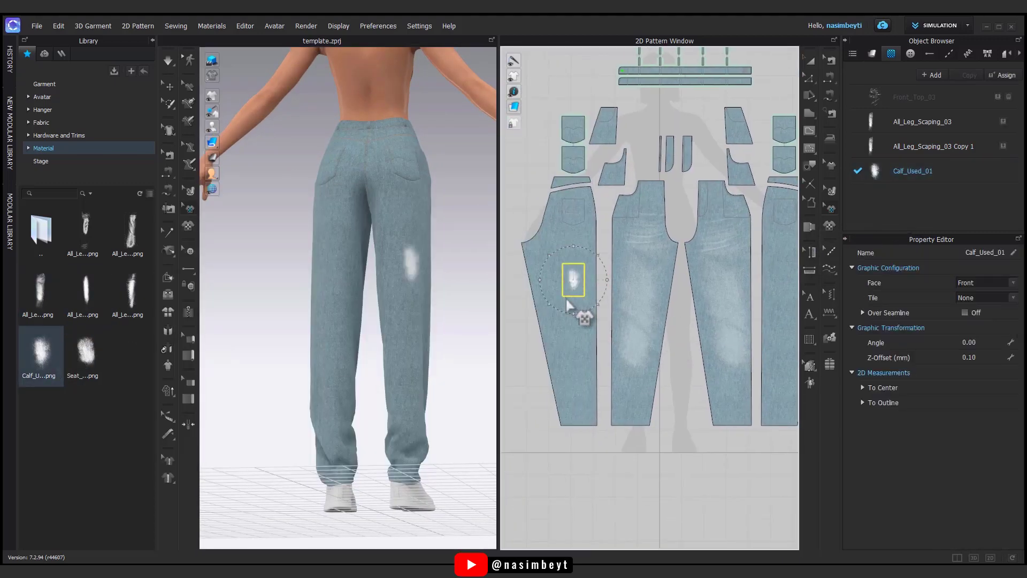
left_click_drag(536, 327, 540, 328)
left_click_drag(608, 283, 575, 321)
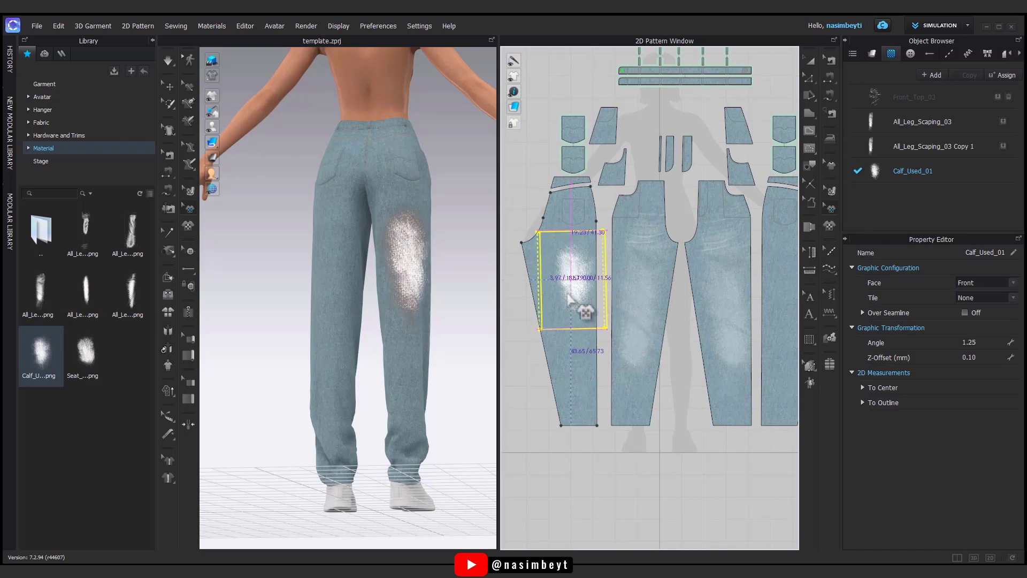
Set the calf wash opacity to 30.
scroll(968, 485, "down", 1)
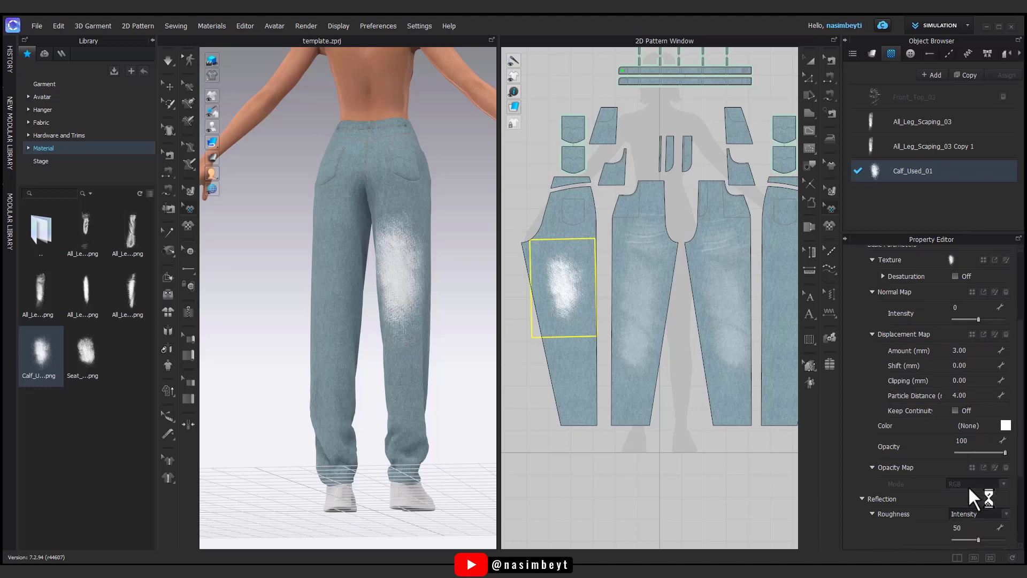
scroll(969, 486, "down", 3)
double_click(966, 344)
type("30")
key("Return")
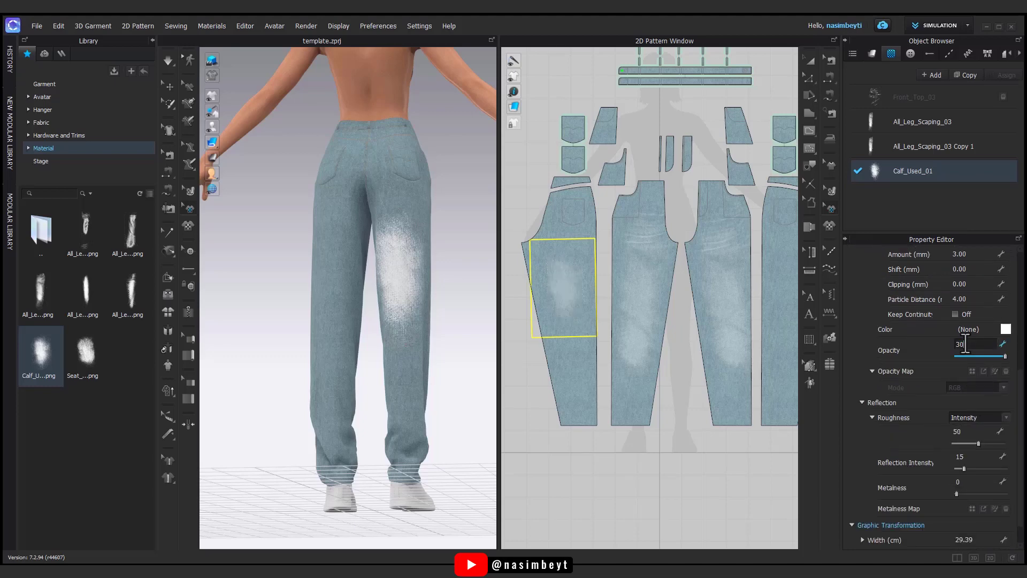
key("Return")
Mirror Paste the calf wash onto the right back leg and line it up.
left_click(680, 428)
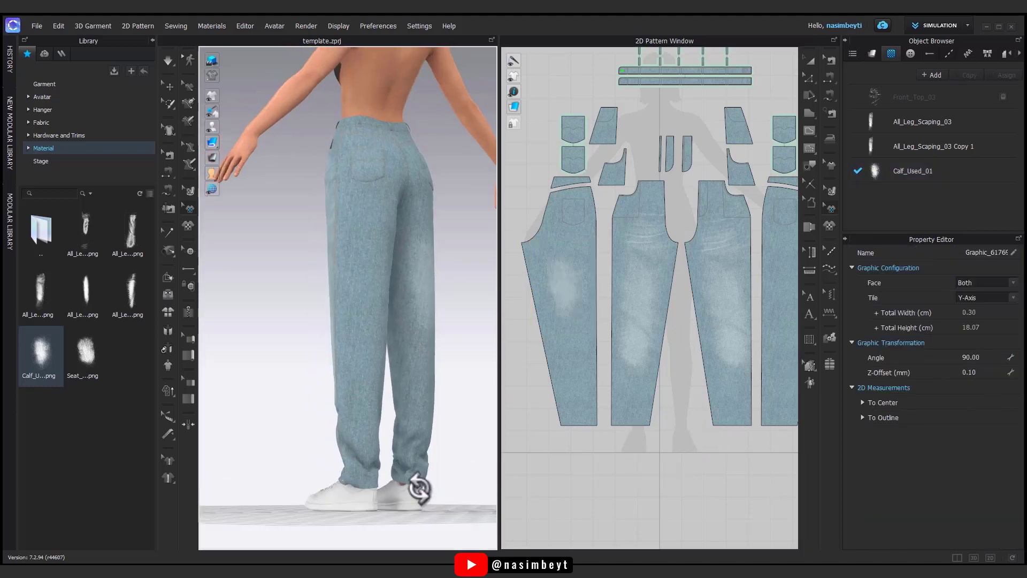
mouse_move(420, 486)
right_mouse_down()
mouse_move(317, 488)
mouse_move(408, 486)
right_mouse_up()
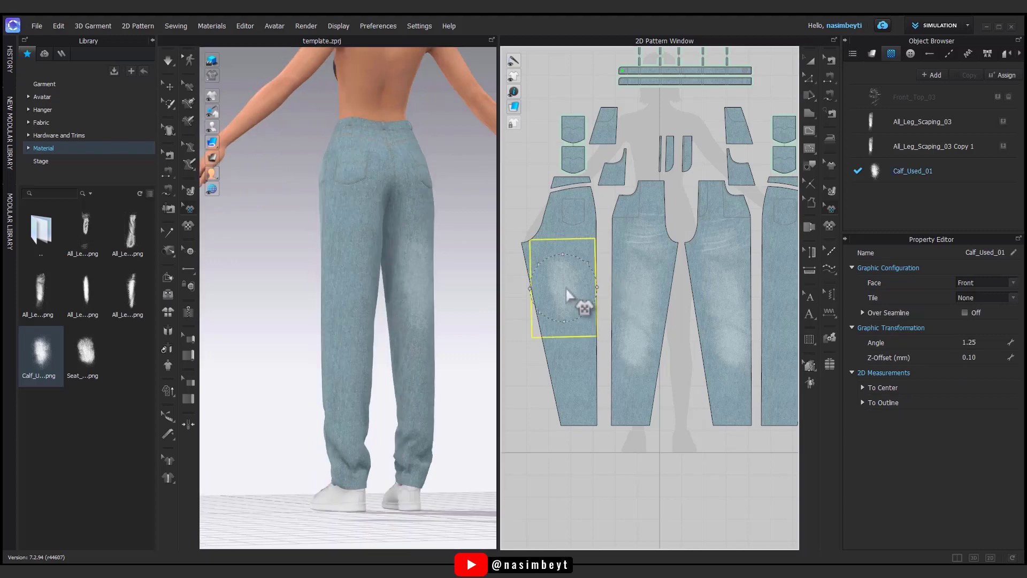
scroll(720, 310, "down", 3)
right_click(701, 298)
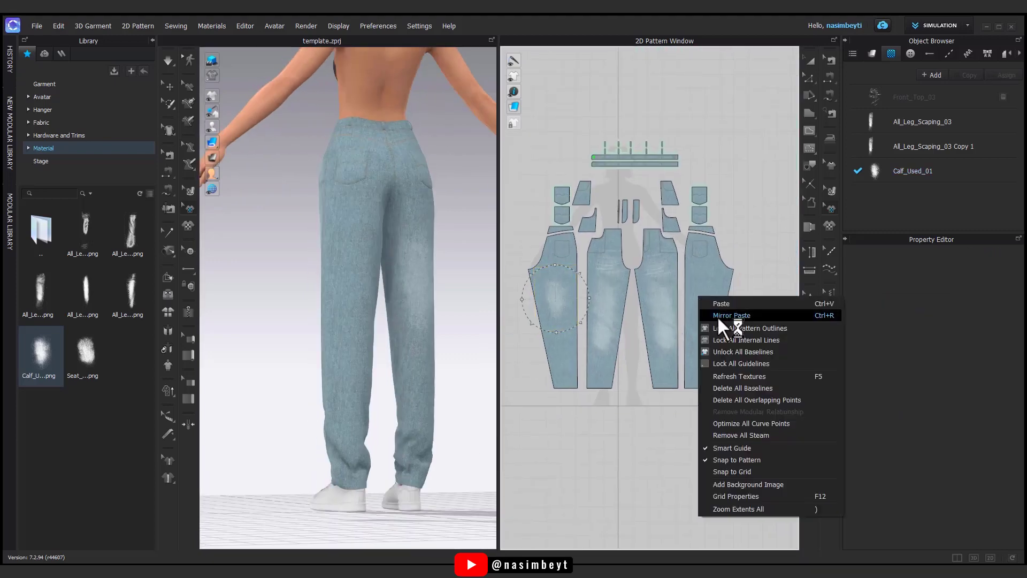
left_click(718, 316)
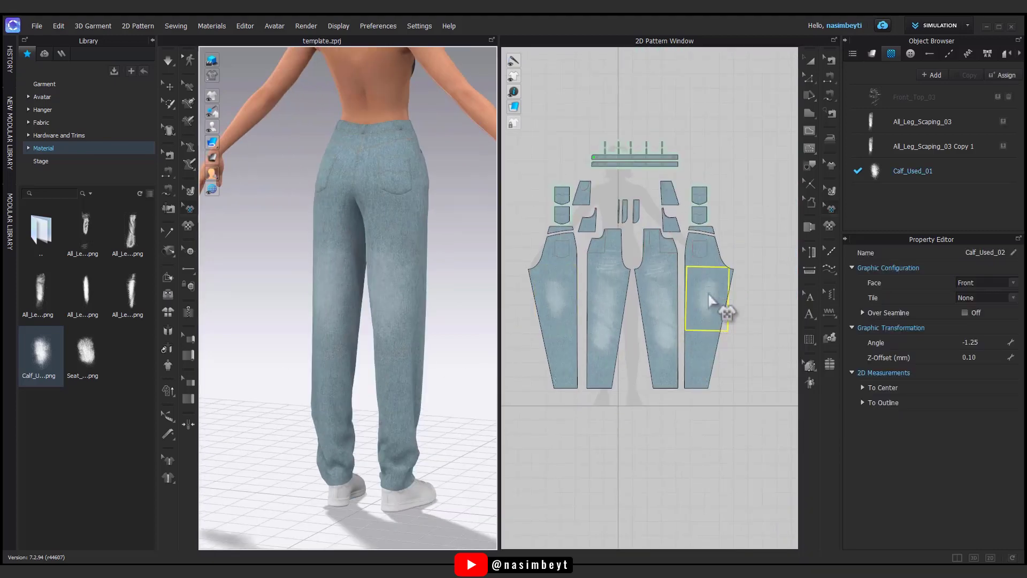
left_click_drag(728, 327, 724, 343)
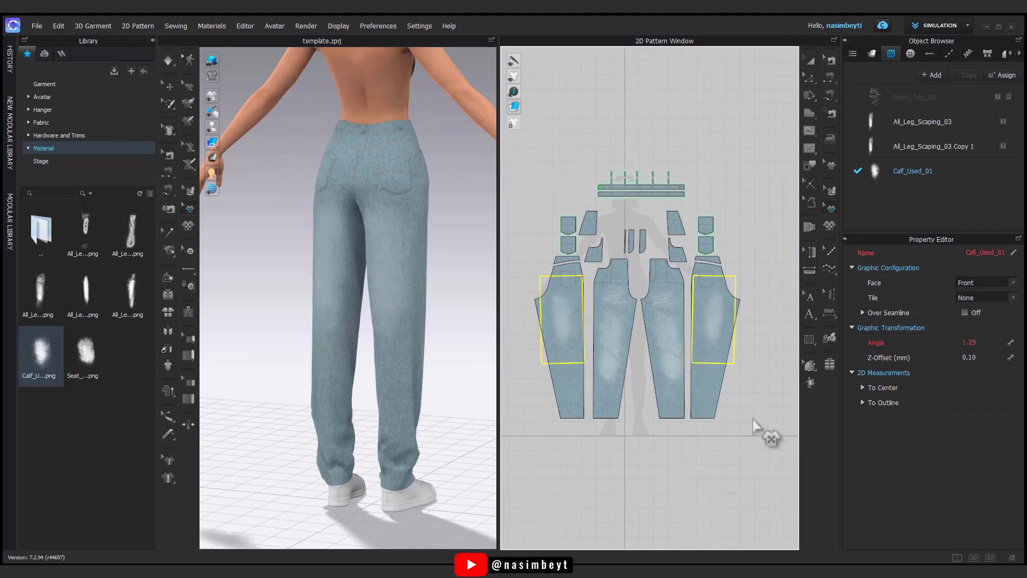
Orbit and zoom around the avatar to inspect the calf washes from the side.
mouse_move(407, 424)
right_mouse_down()
mouse_move(270, 424)
mouse_move(418, 376)
mouse_move(373, 362)
mouse_move(213, 373)
right_mouse_up()
scroll(383, 251, "up", 3)
scroll(374, 241, "up", 2)
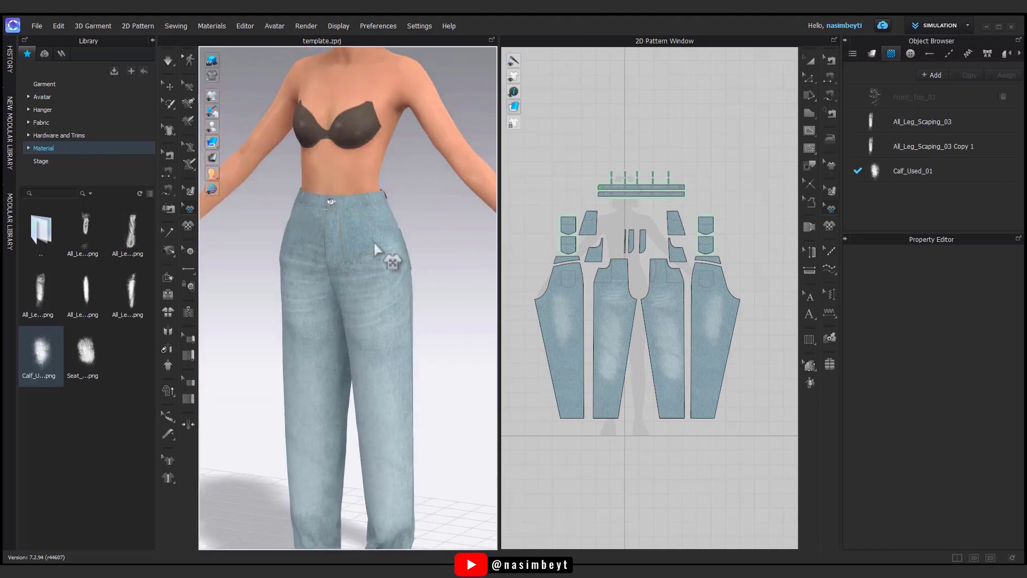
mouse_move(373, 241)
right_mouse_down()
mouse_move(339, 271)
mouse_move(362, 264)
mouse_move(367, 344)
mouse_move(408, 241)
right_mouse_up()
scroll(340, 244, "up", 3)
scroll(402, 245, "down", 3)
scroll(418, 307, "down", 1)
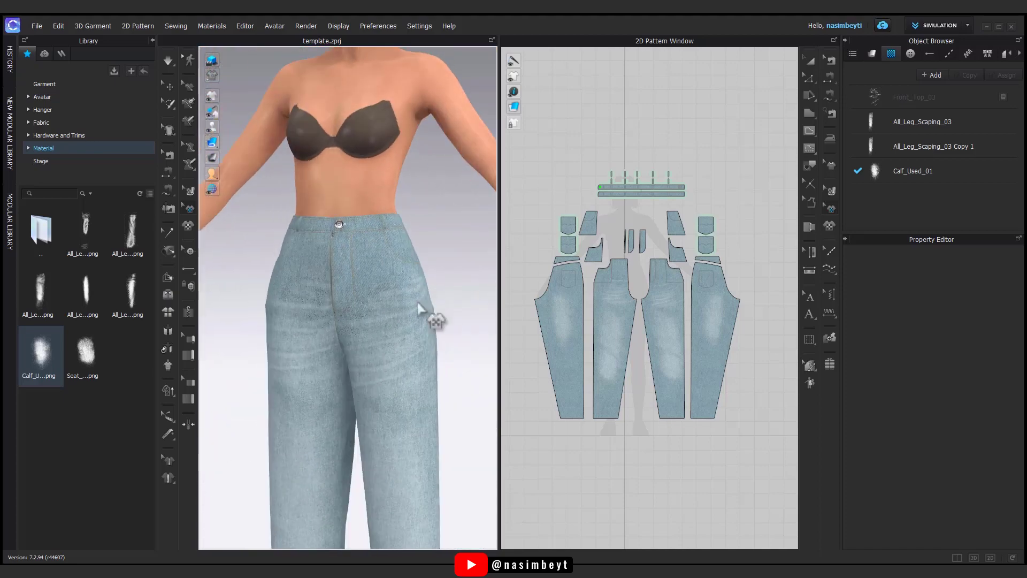
scroll(418, 308, "down", 4)
Select FABRIC 1 in the fabric list and edit its normal map intensity.
left_click(871, 53)
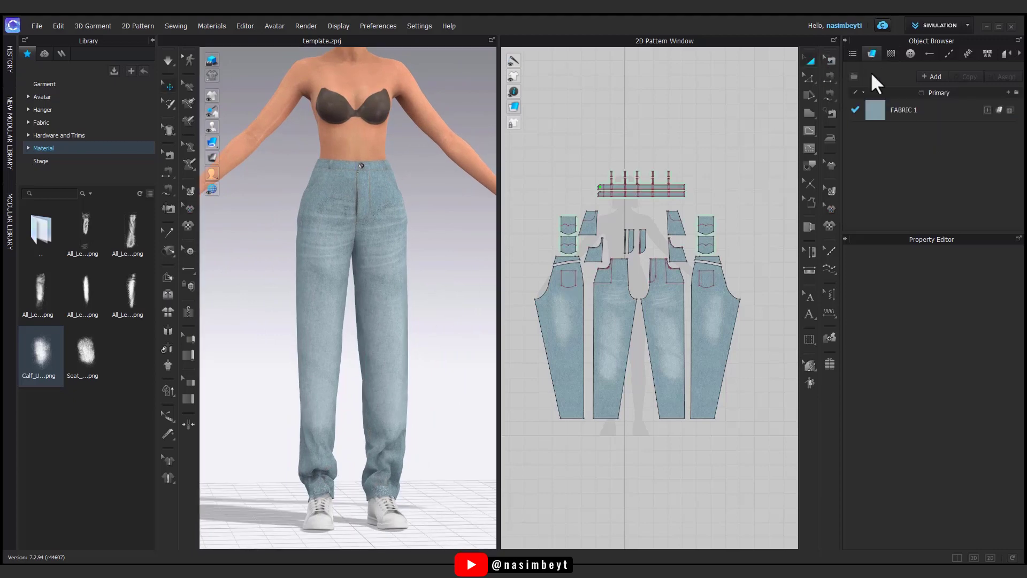
left_click(904, 110)
scroll(959, 384, "up", 3)
scroll(956, 395, "up", 2)
double_click(964, 297)
type("50")
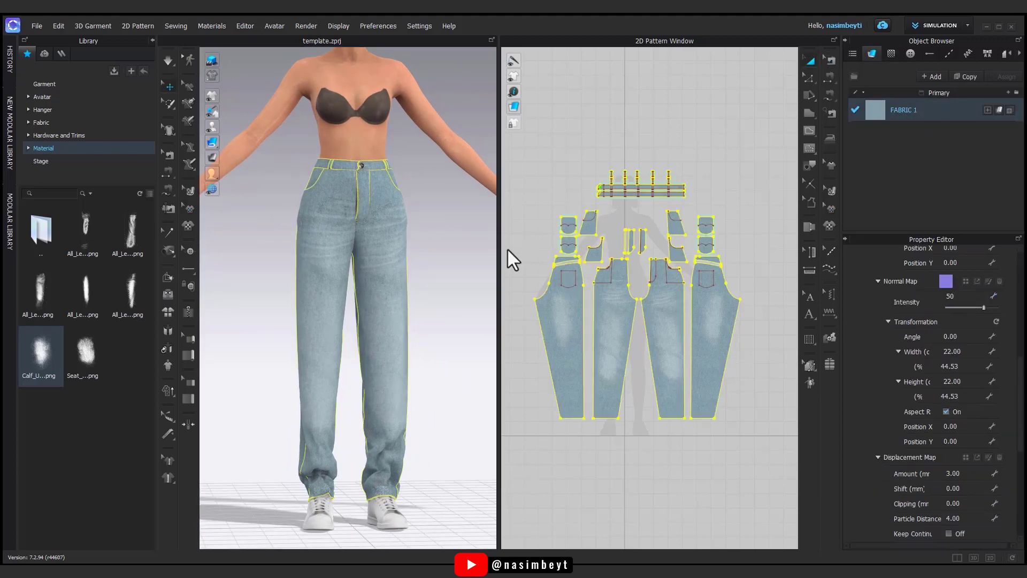
Select all pattern pieces and edit their particle distance value.
mouse_move(407, 289)
right_mouse_down()
mouse_move(328, 321)
mouse_move(344, 394)
mouse_move(465, 382)
mouse_move(487, 348)
right_mouse_up()
left_click_drag(743, 172, 559, 477)
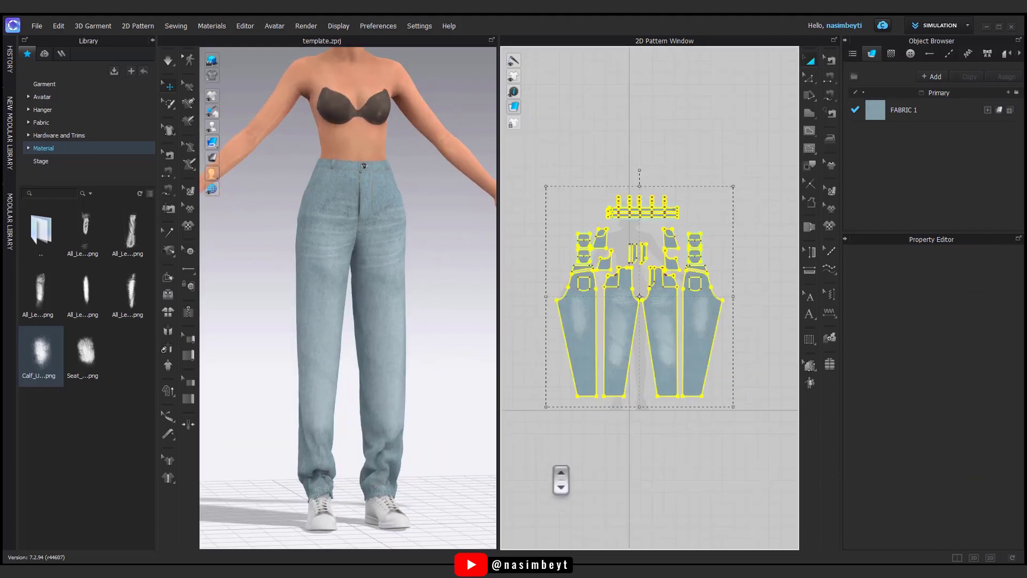
double_click(984, 431)
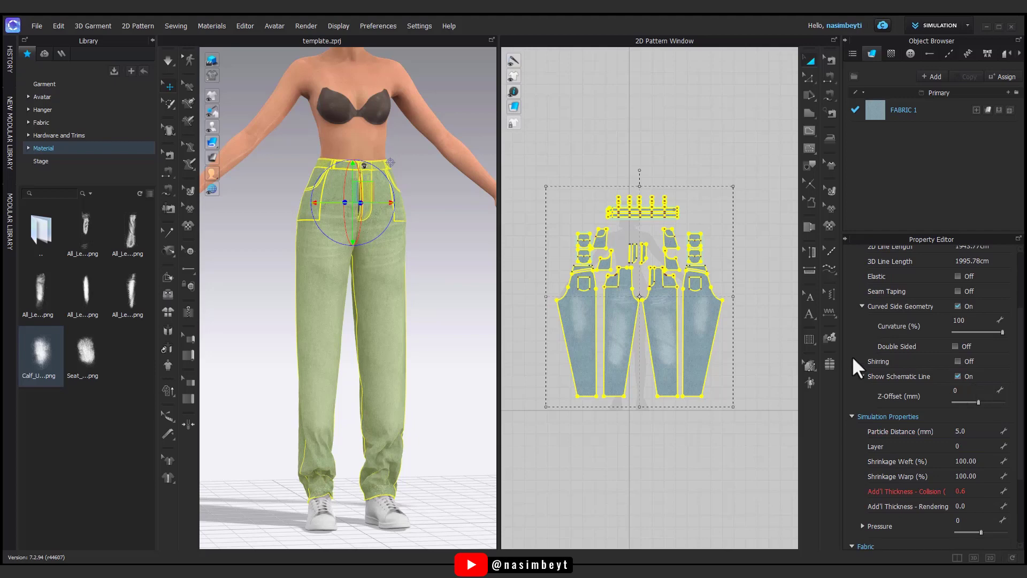
left_click(723, 423)
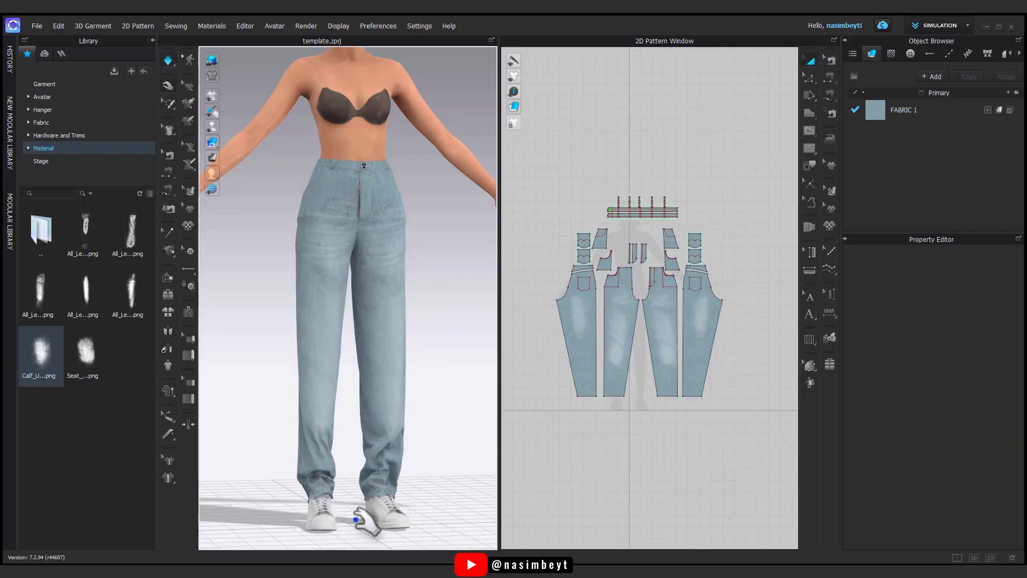
Pull the trouser hem near the shoe, then show FABRIC 1's properties from the front.
right_click_drag(356, 519, 394, 509)
left_click(348, 499)
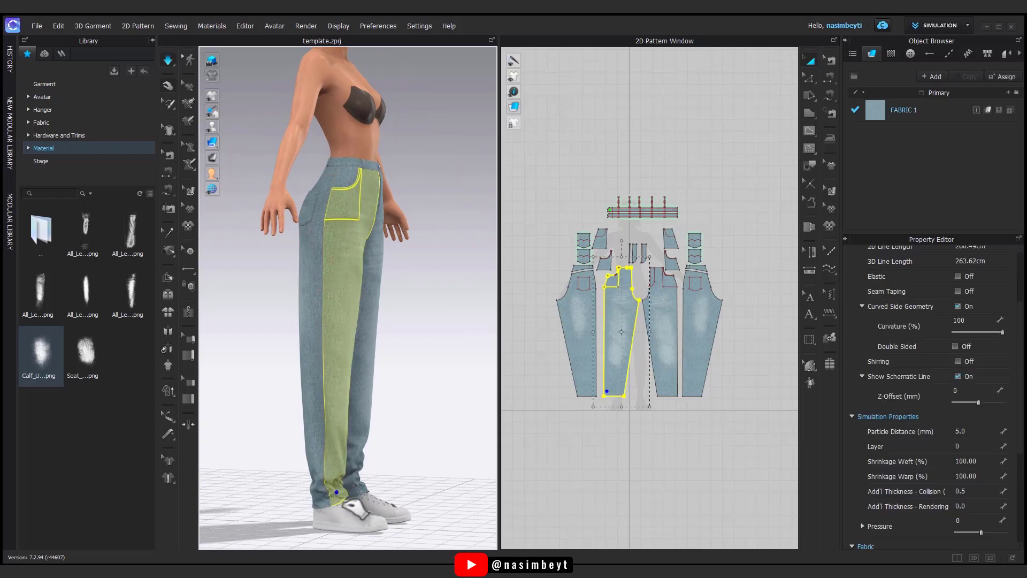
left_click_drag(357, 500, 353, 495)
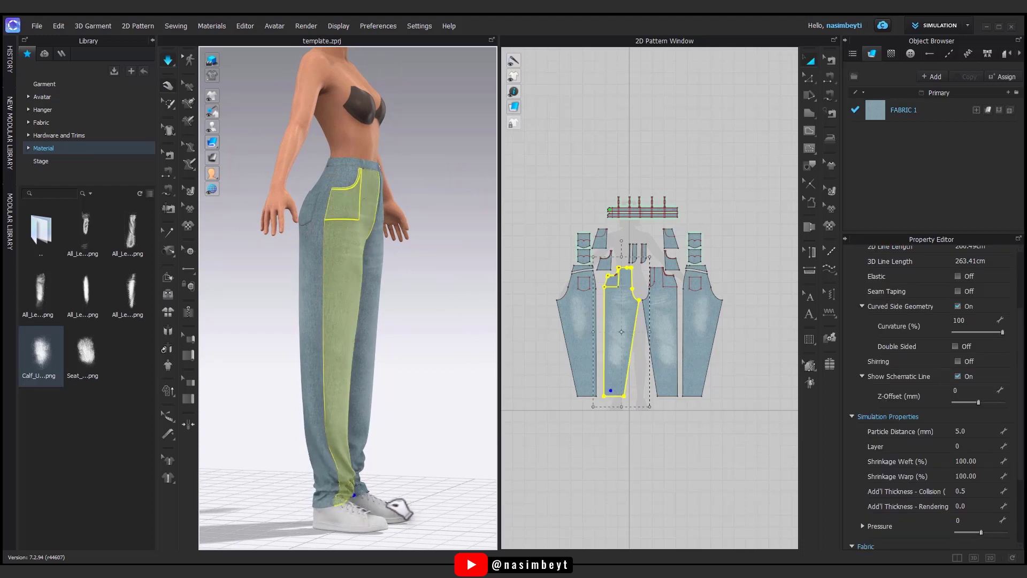
left_click(328, 478)
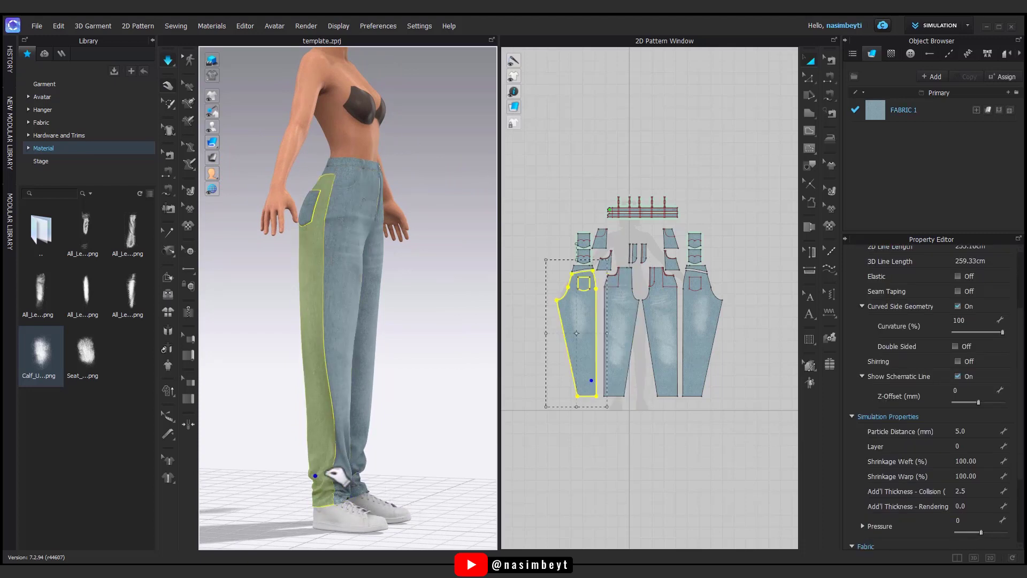
right_click_drag(394, 471, 292, 468)
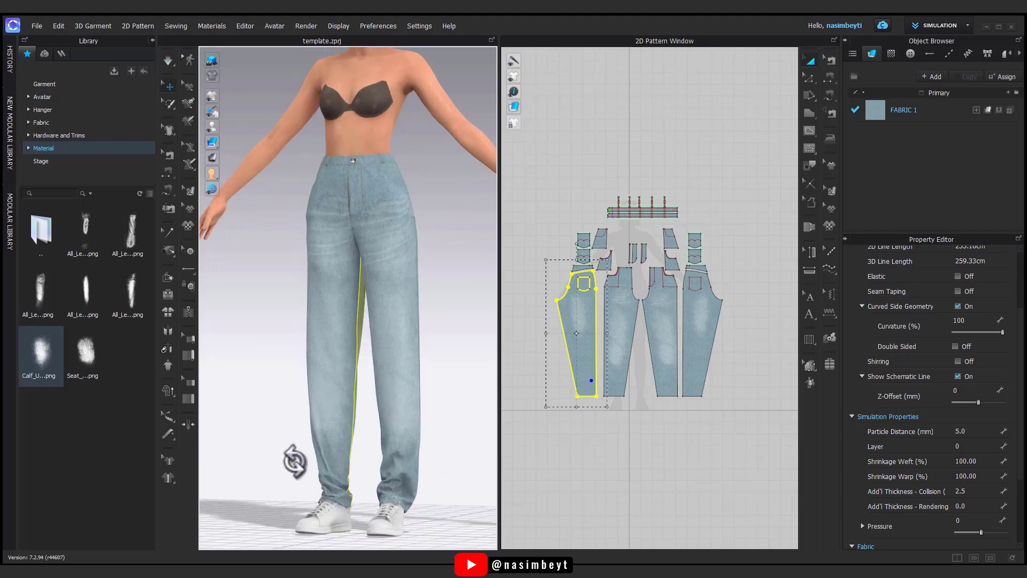
left_click(905, 112)
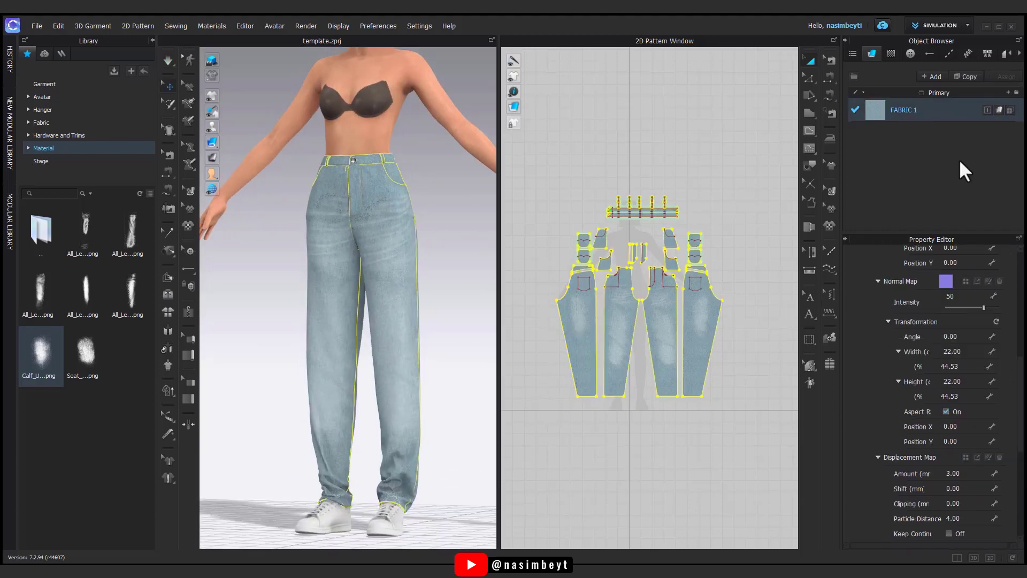
Copy FABRIC 1 as FABRIC 1 Copy 1 and apply the Denim_Stretch physical preset.
key("ctrl+c")
key("ctrl+v")
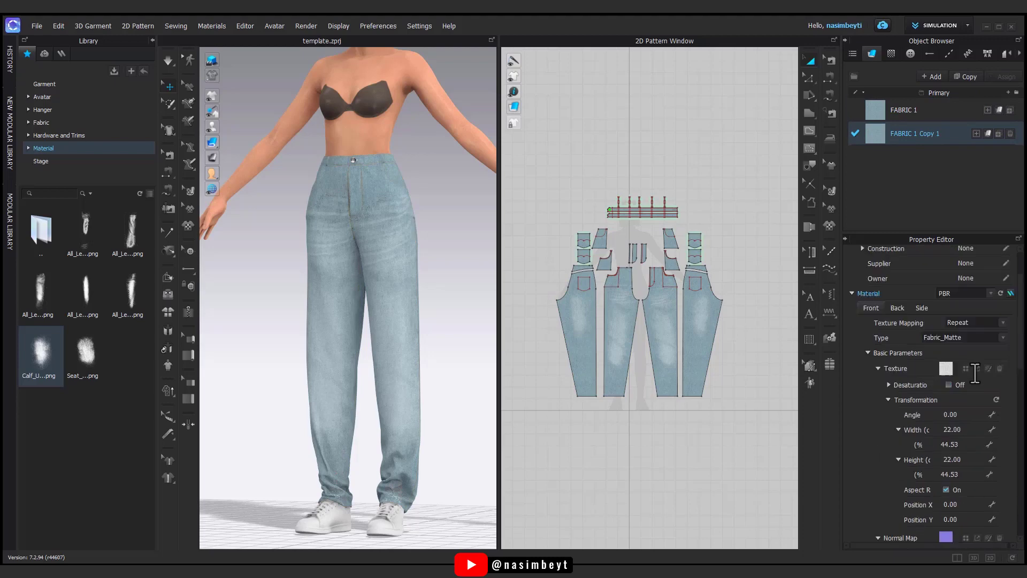
scroll(963, 332, "down", 5)
scroll(975, 369, "down", 5)
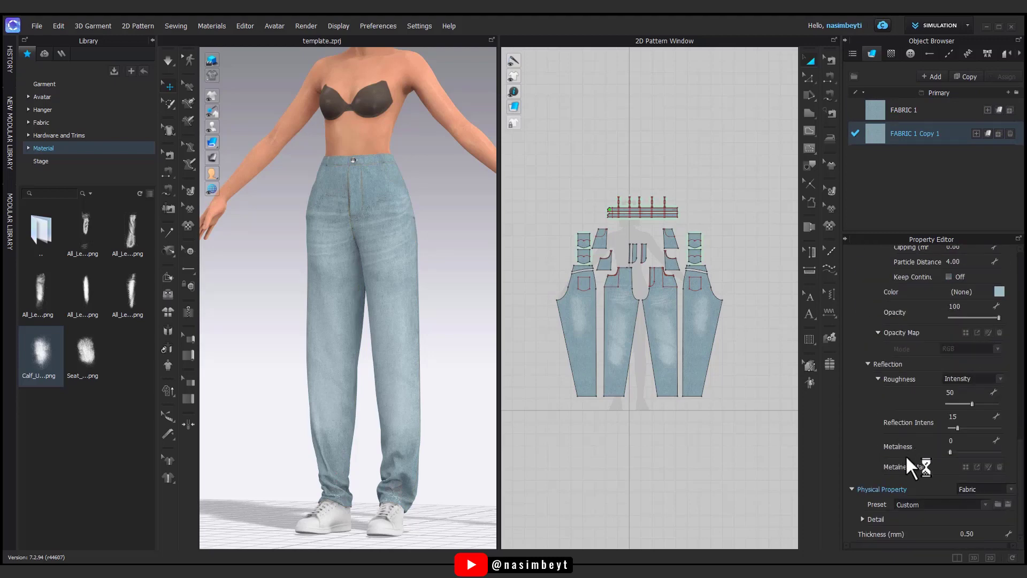
left_click(967, 505)
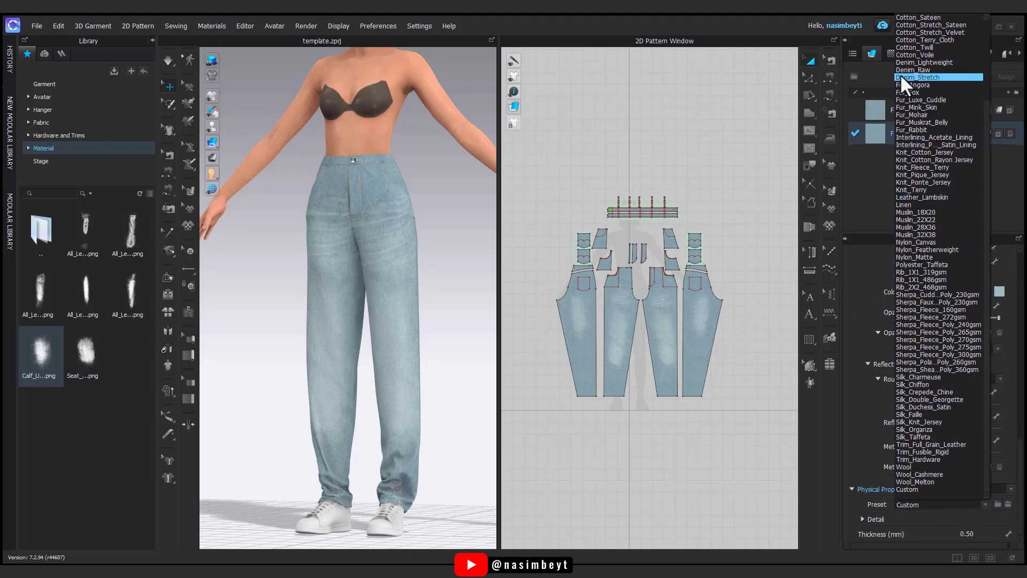
left_click(933, 78)
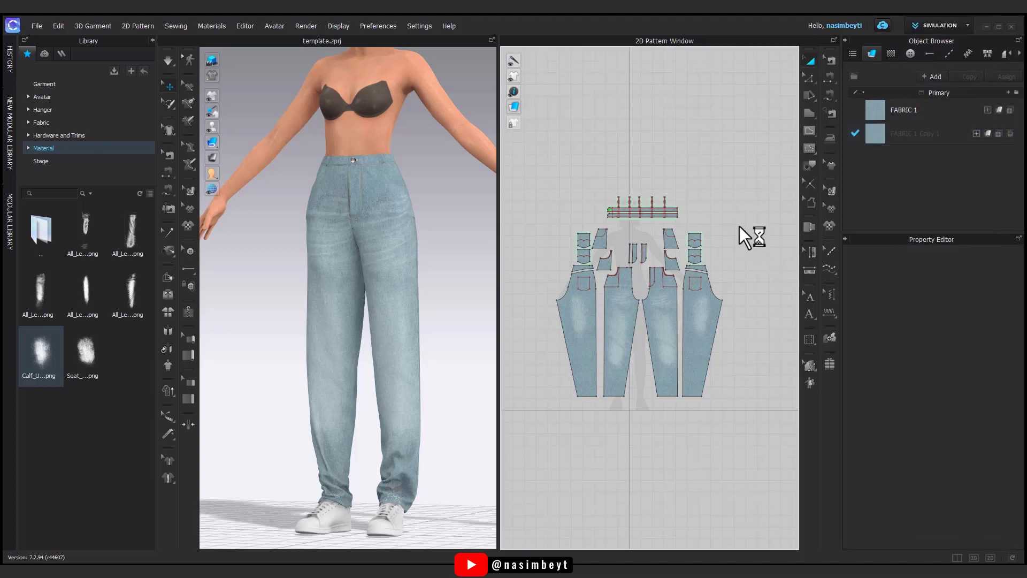
left_click(721, 133)
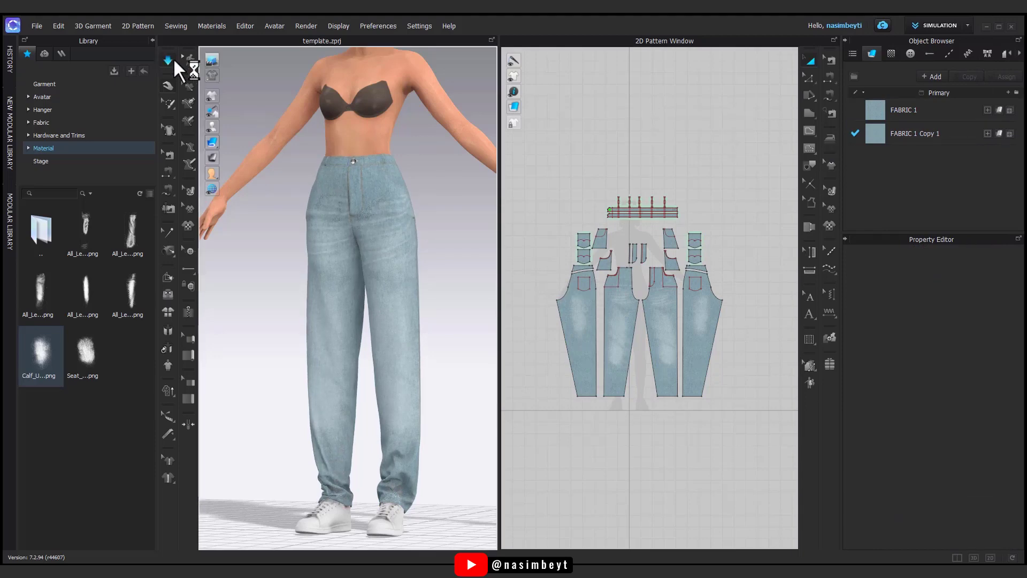
Select the four main leg panels and set their particle distance to 10.0.
left_click_drag(153, 39, 21, 40)
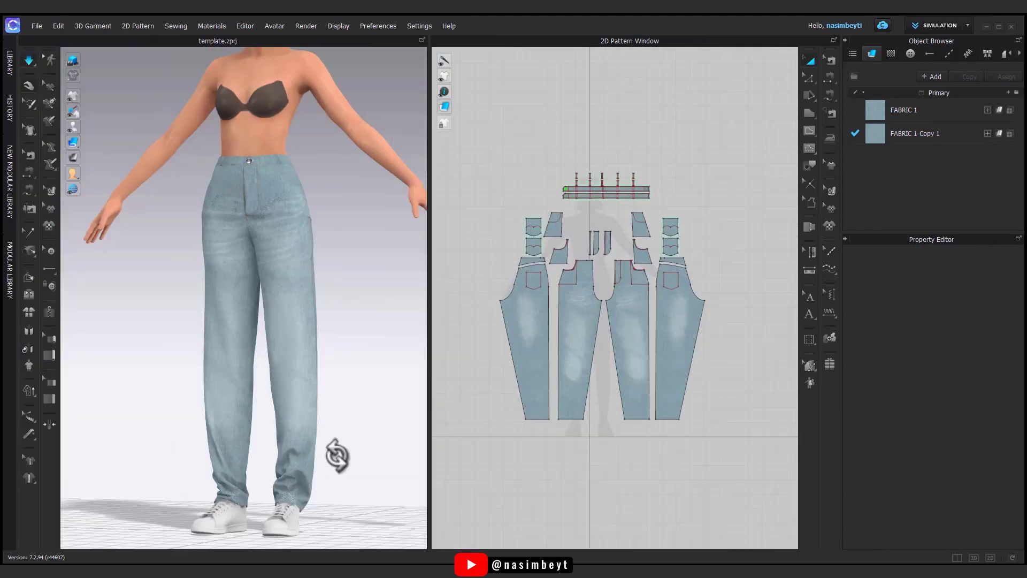
right_click_drag(337, 452, 428, 369)
key("ctrl+a")
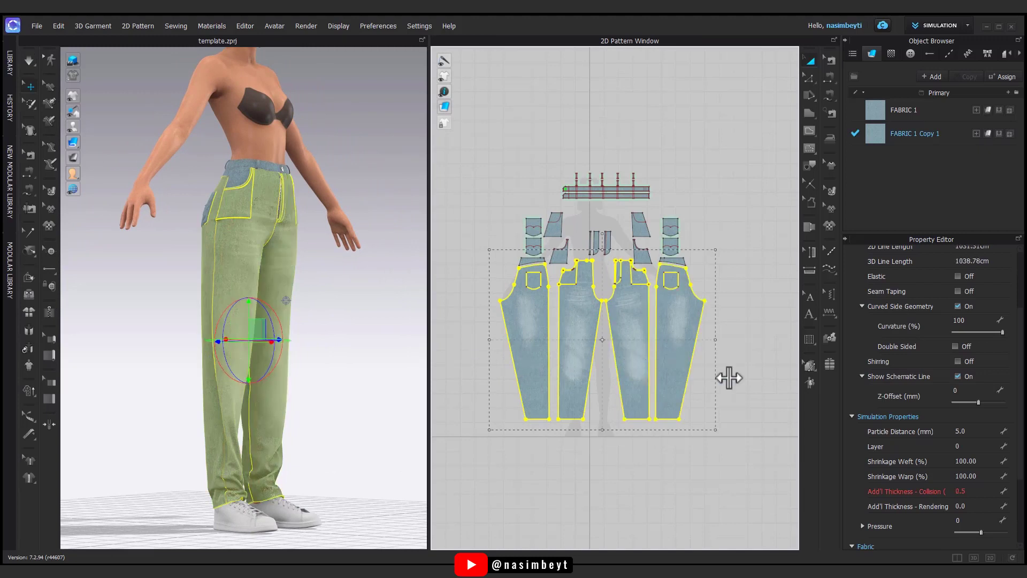
left_click(980, 433)
type("10")
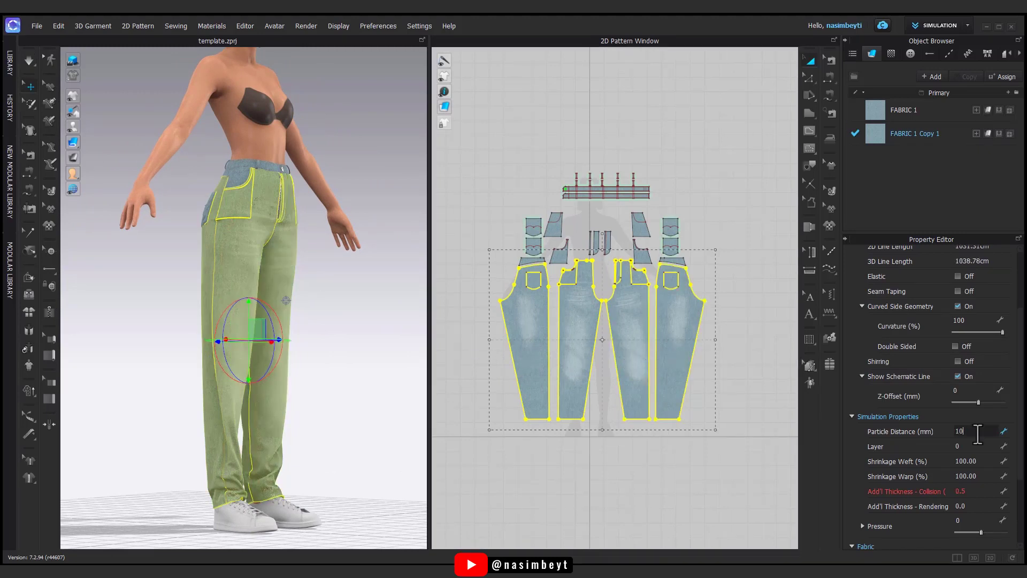
left_click(303, 492)
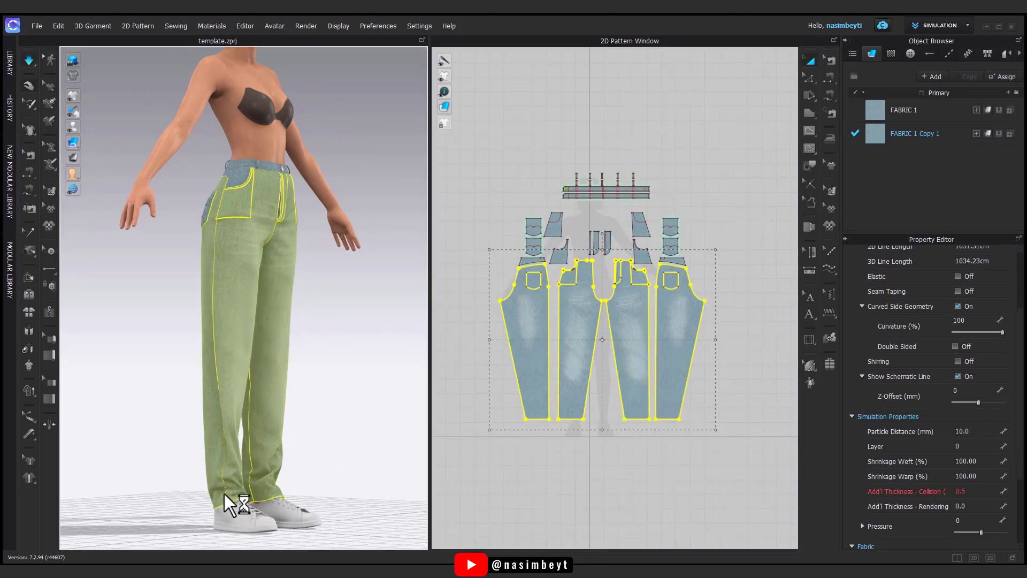
mouse_move(203, 503)
right_mouse_down()
mouse_move(142, 515)
mouse_move(210, 480)
right_mouse_up()
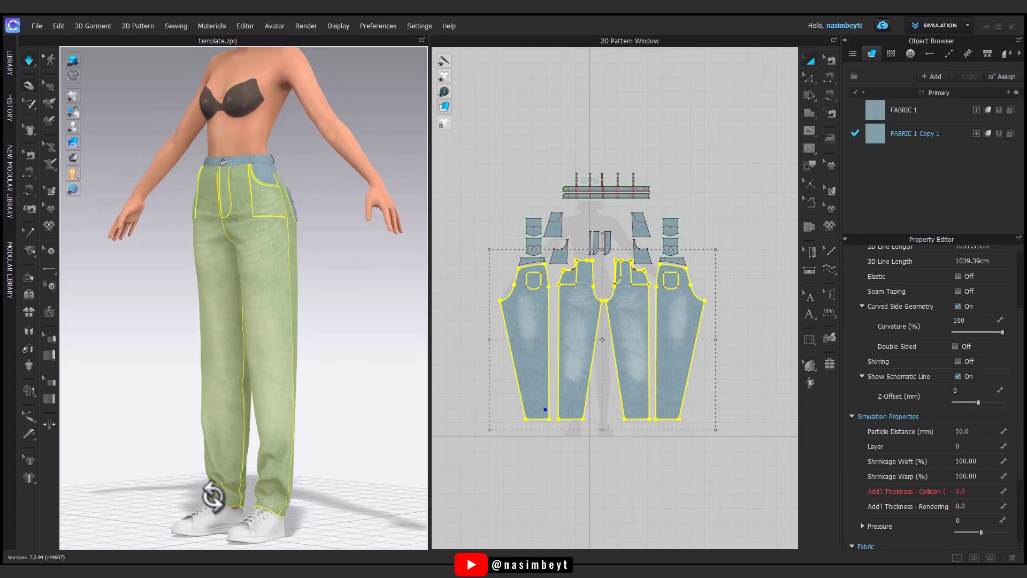
mouse_move(218, 522)
right_mouse_down()
mouse_move(248, 492)
mouse_move(223, 513)
mouse_move(227, 486)
mouse_move(161, 497)
mouse_move(275, 488)
mouse_move(290, 472)
mouse_move(179, 408)
mouse_move(206, 449)
mouse_move(133, 440)
mouse_move(193, 454)
mouse_move(179, 447)
mouse_move(328, 447)
mouse_move(195, 475)
mouse_move(305, 486)
right_mouse_up()
Offset the four leg hem lines into a 3 cm internal line.
left_click(328, 447)
scroll(294, 427, "up", 3)
scroll(280, 416, "up", 3)
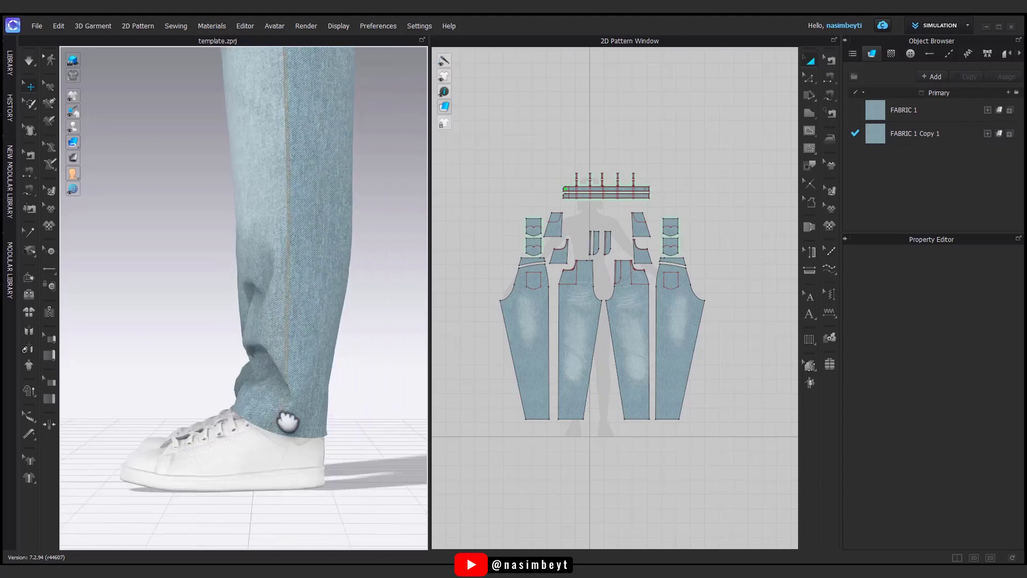
scroll(284, 425, "up", 3)
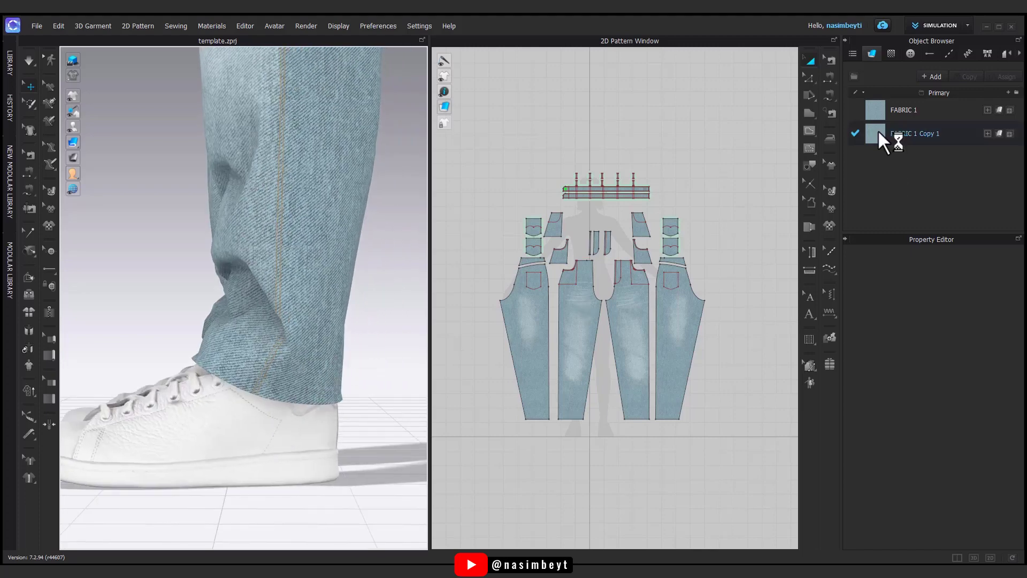
left_click_drag(532, 452, 685, 409)
right_click(663, 416)
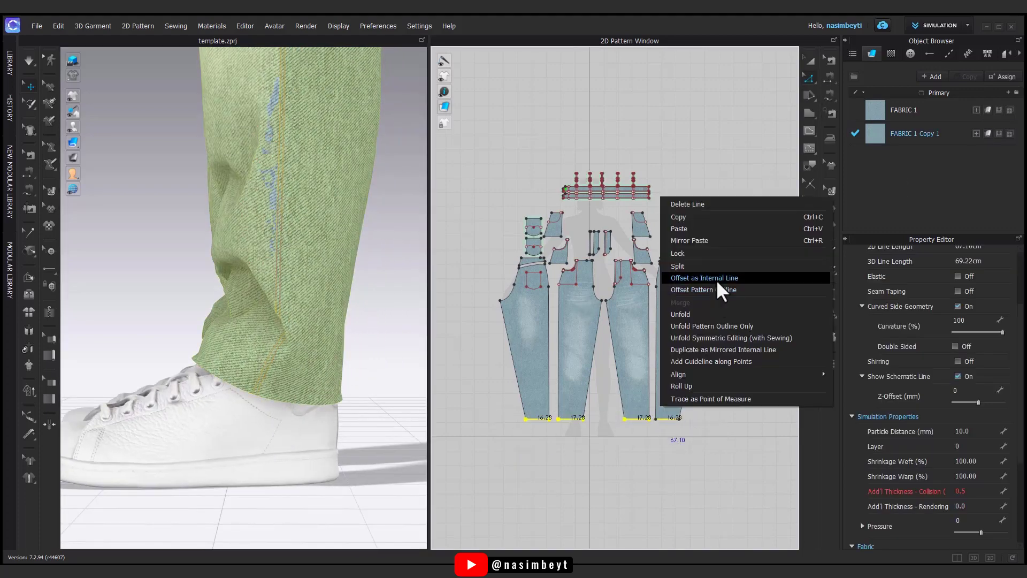
left_click(717, 279)
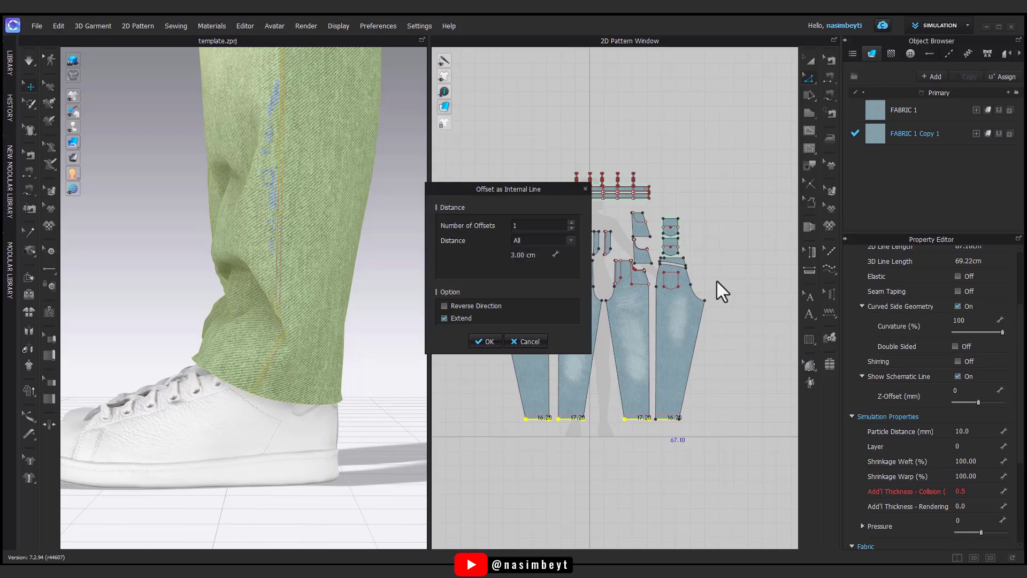
left_click(487, 341)
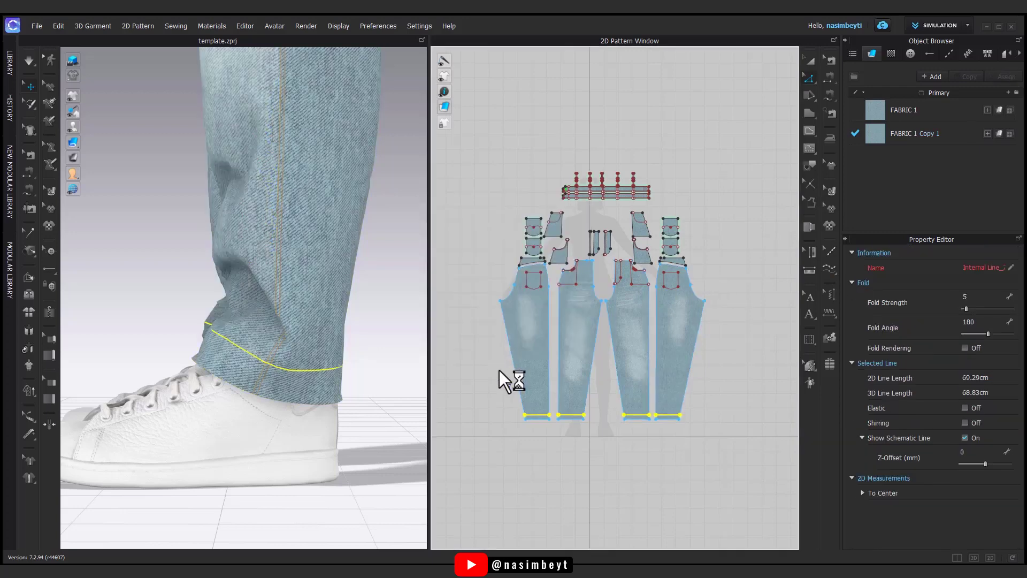
Cut and sew along the new line so each leg gets a separate hem band.
scroll(540, 415, "up", 3)
right_click(547, 415)
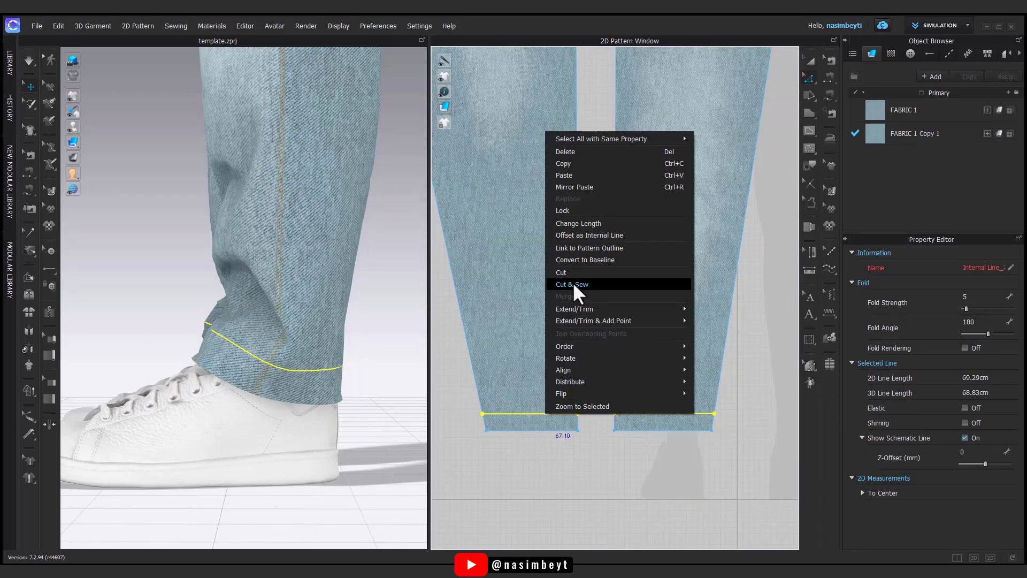
left_click(573, 284)
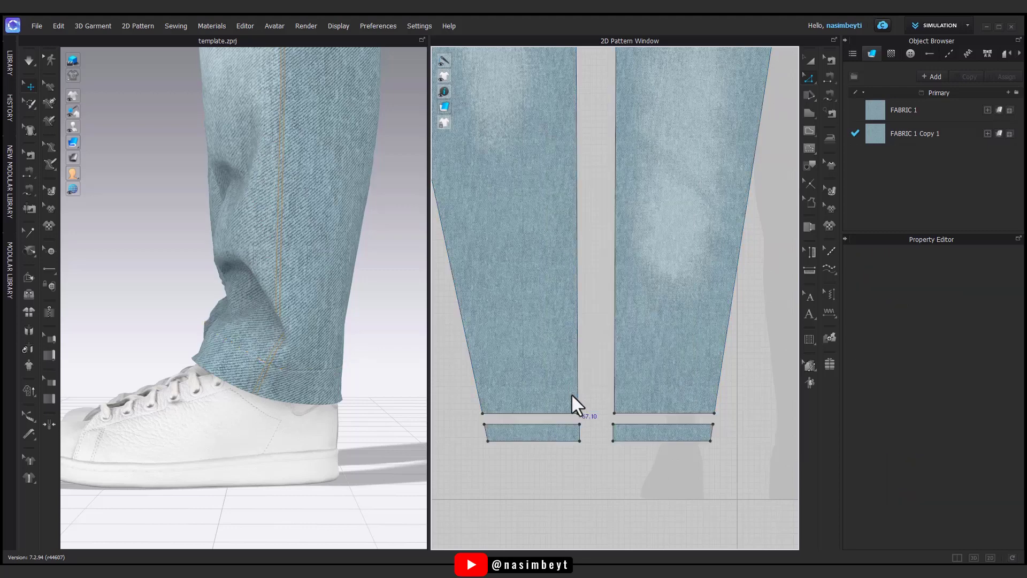
left_click(829, 269)
left_click(920, 99)
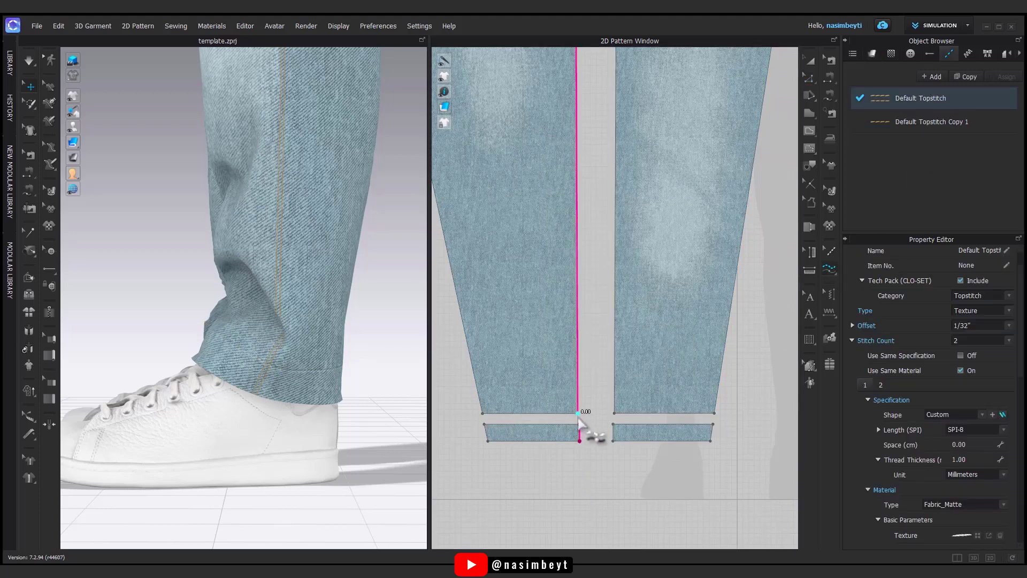
Segment-topstitch the seams joining the legs to their hem bands, then select the four hem strips.
left_click(871, 270)
left_click(556, 413)
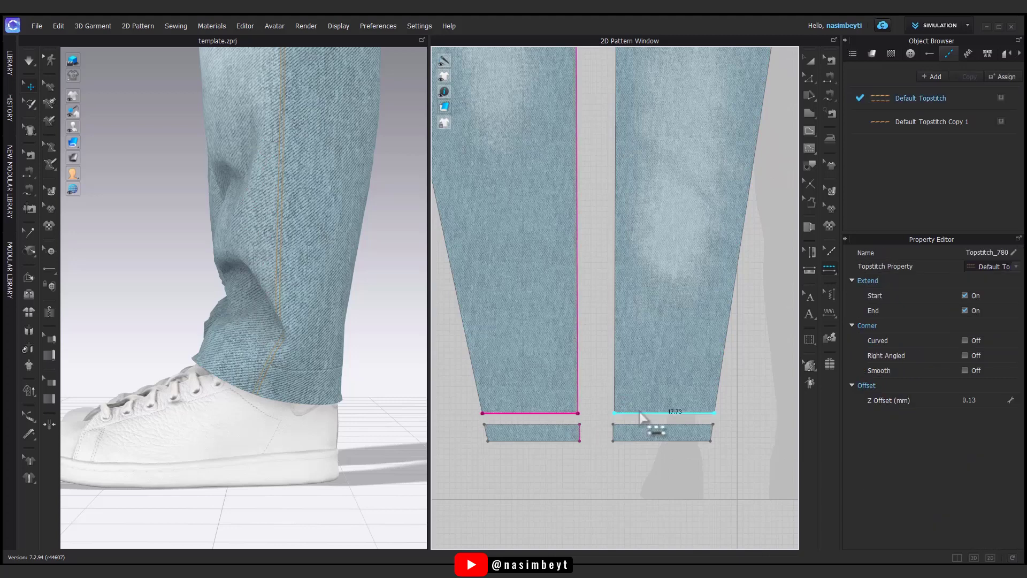
scroll(541, 449, "down", 3)
right_click_drag(286, 428, 328, 426)
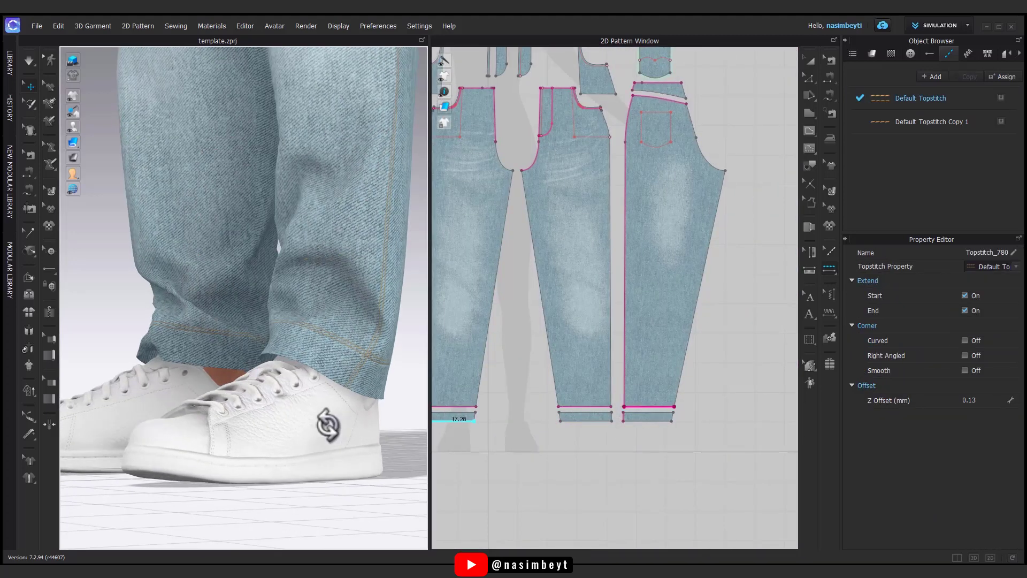
scroll(541, 446, "down", 2)
left_click(472, 418)
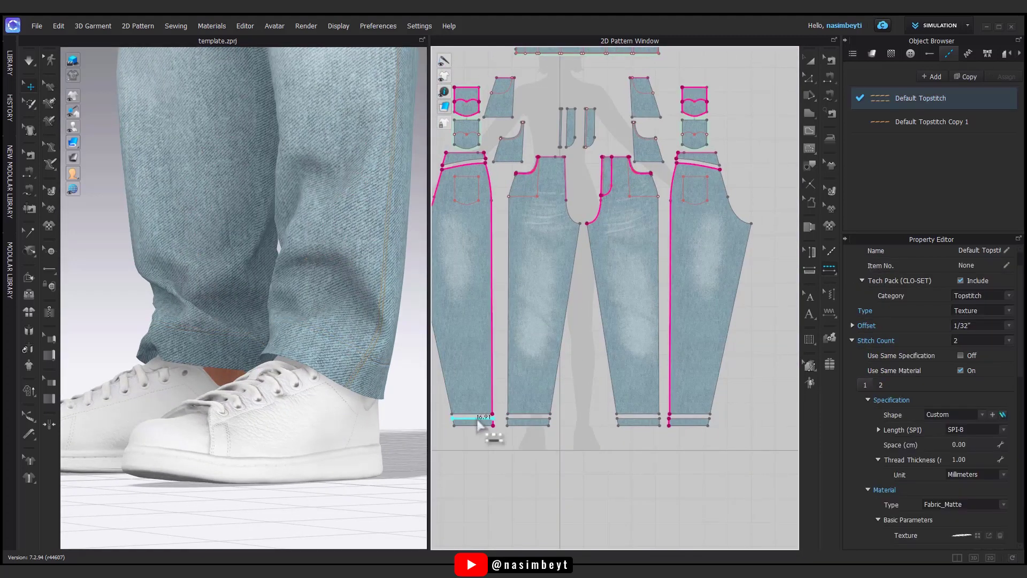
right_click_drag(350, 455, 280, 450)
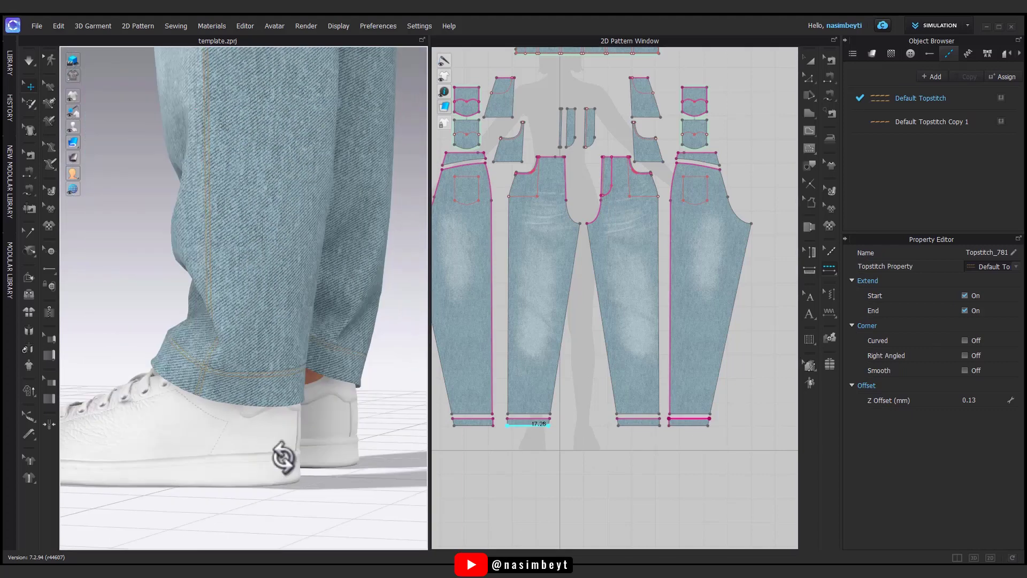
key("a")
left_click_drag(719, 433, 464, 423)
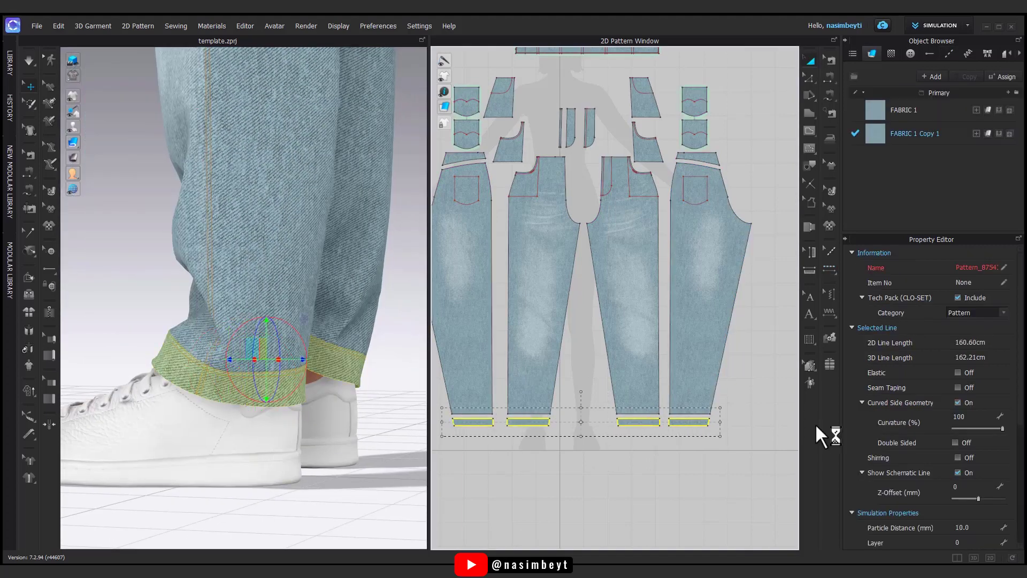
Confirm a 2.0 rendering thickness for the cuffs and inspect them.
scroll(976, 453, "down", 3)
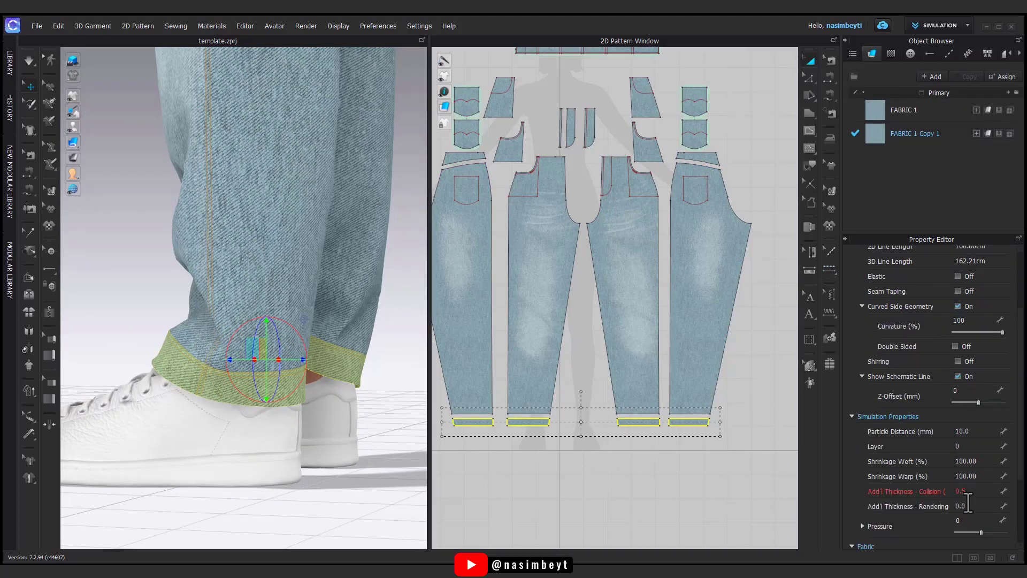
type("2")
key("Return")
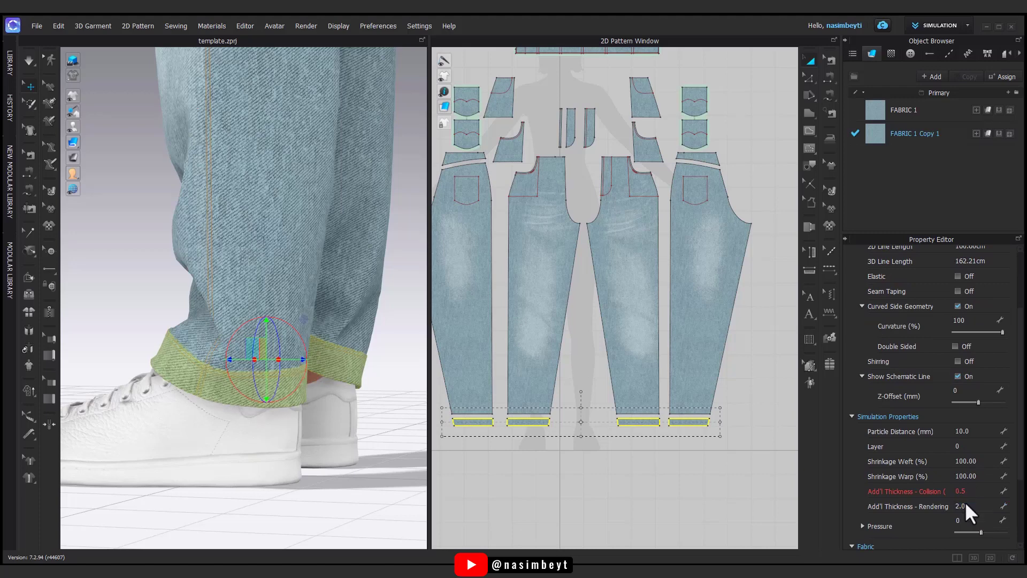
right_click_drag(275, 425, 222, 431)
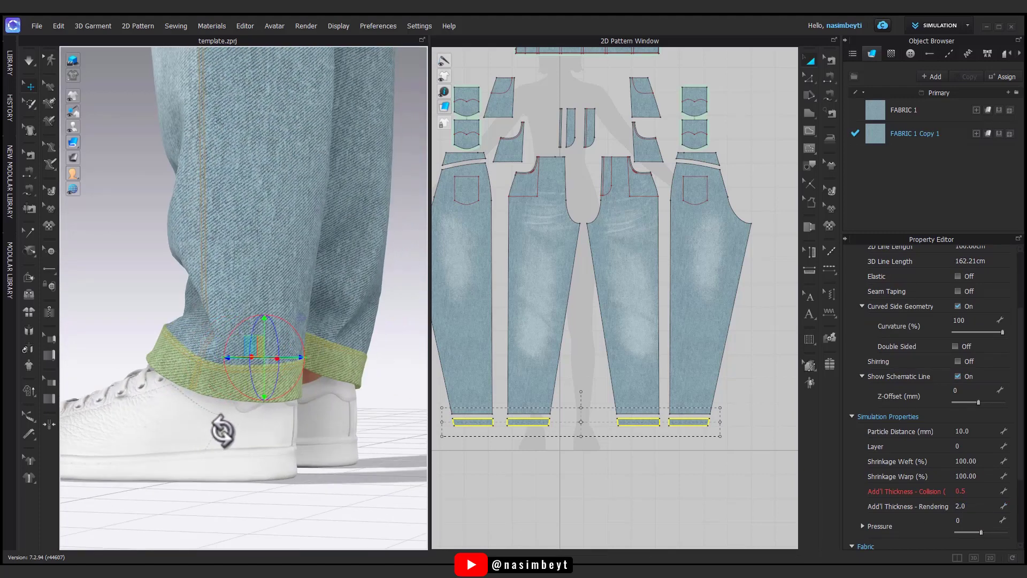
Select the cuff bottom hem lines and check them from under the shoe.
left_click(731, 353)
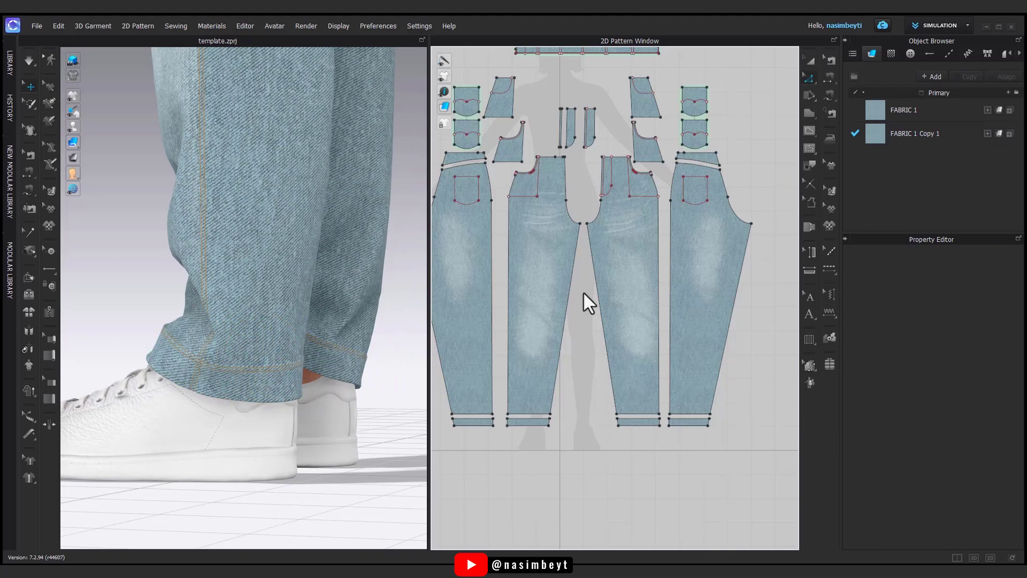
left_click(487, 425)
left_click(631, 425, "shift")
left_click(689, 425, "shift")
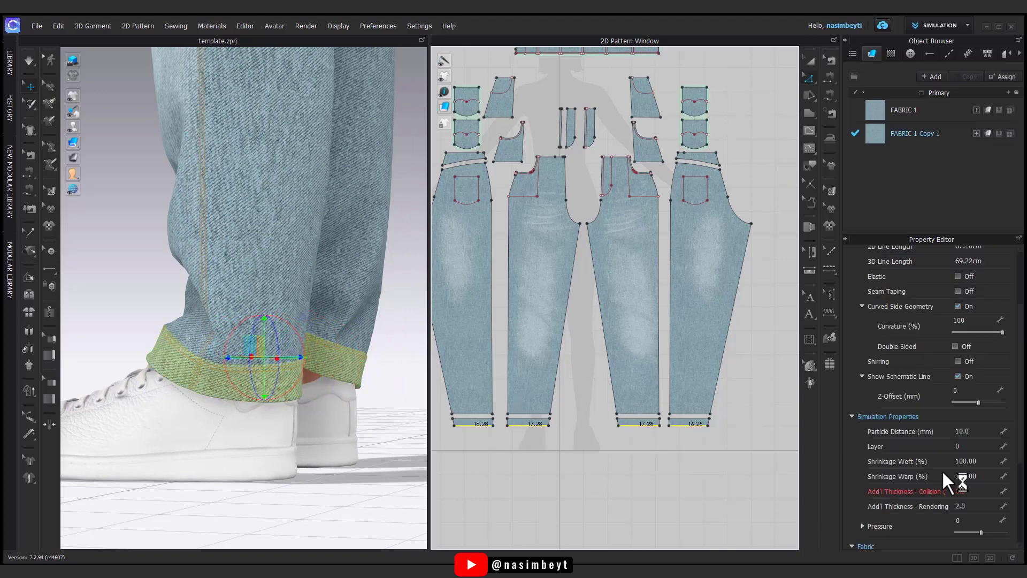
scroll(942, 470, "down", 2)
scroll(943, 474, "up", 1)
scroll(944, 474, "up", 1)
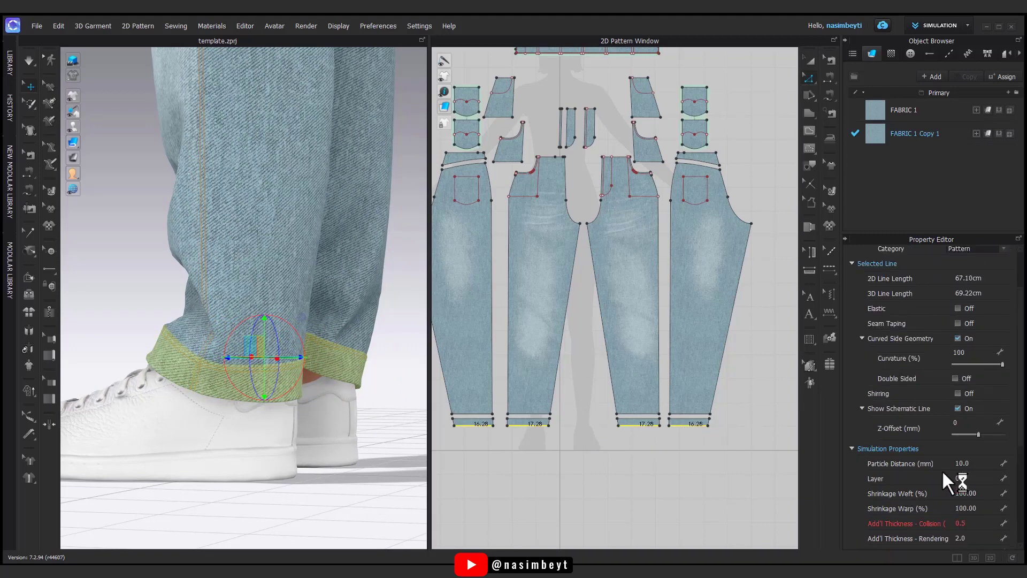
scroll(944, 474, "up", 1)
scroll(924, 469, "down", 1)
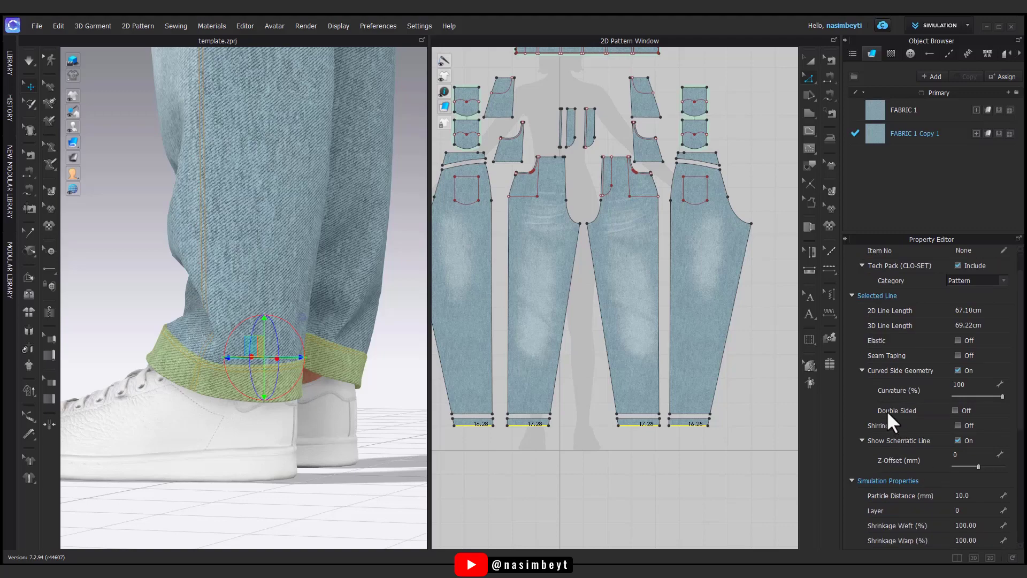
right_click_drag(283, 428, 275, 349)
scroll(337, 356, "up", 5)
mouse_move(337, 356)
right_mouse_down()
mouse_move(310, 390)
mouse_move(310, 316)
mouse_move(302, 420)
right_mouse_up()
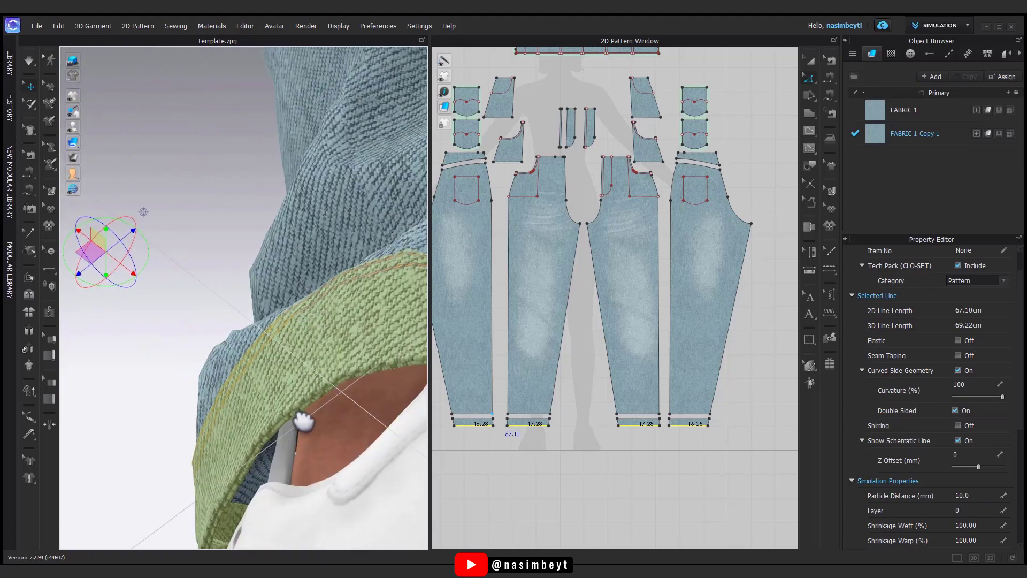
Turn Double Sided on for the selected cuff hem lines and view the jeans from the front.
left_click(955, 410)
left_click(956, 411)
mouse_move(119, 426)
right_mouse_down()
mouse_move(351, 443)
mouse_move(287, 466)
right_mouse_up()
scroll(287, 466, "down", 3)
left_click(362, 473)
mouse_move(264, 382)
right_mouse_down()
mouse_move(362, 473)
mouse_move(383, 449)
mouse_move(332, 421)
right_mouse_up()
Select both cuff bands and simulate so they drop lower onto the shoes.
left_click(523, 337)
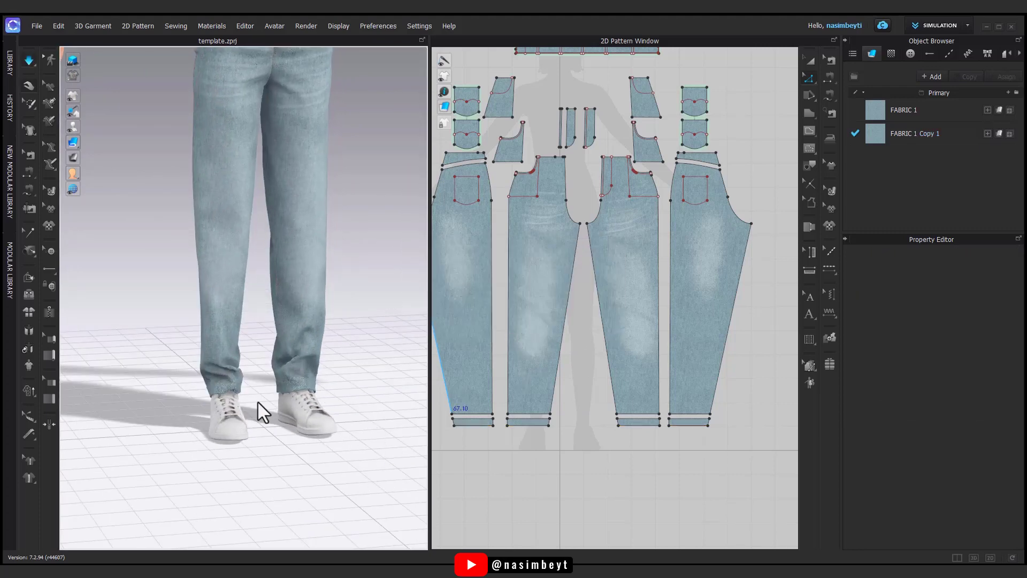
scroll(259, 413, "up", 2)
left_click(236, 414)
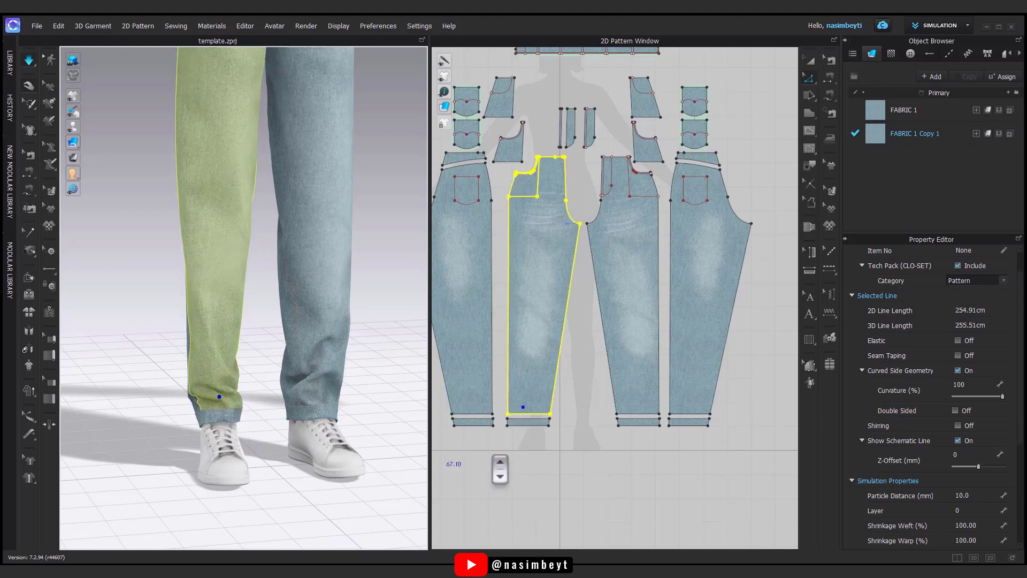
left_click(486, 464)
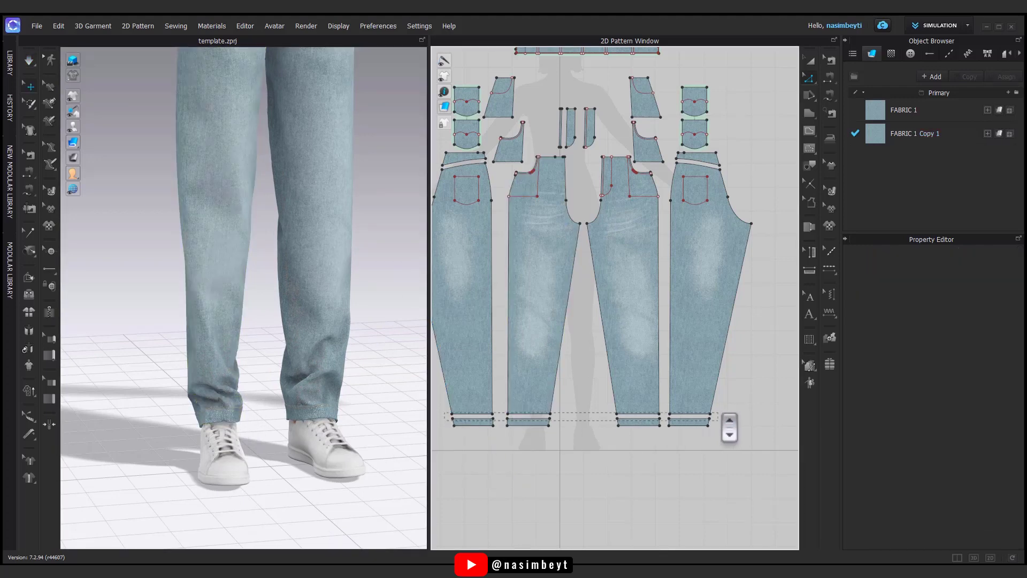
left_click(246, 419)
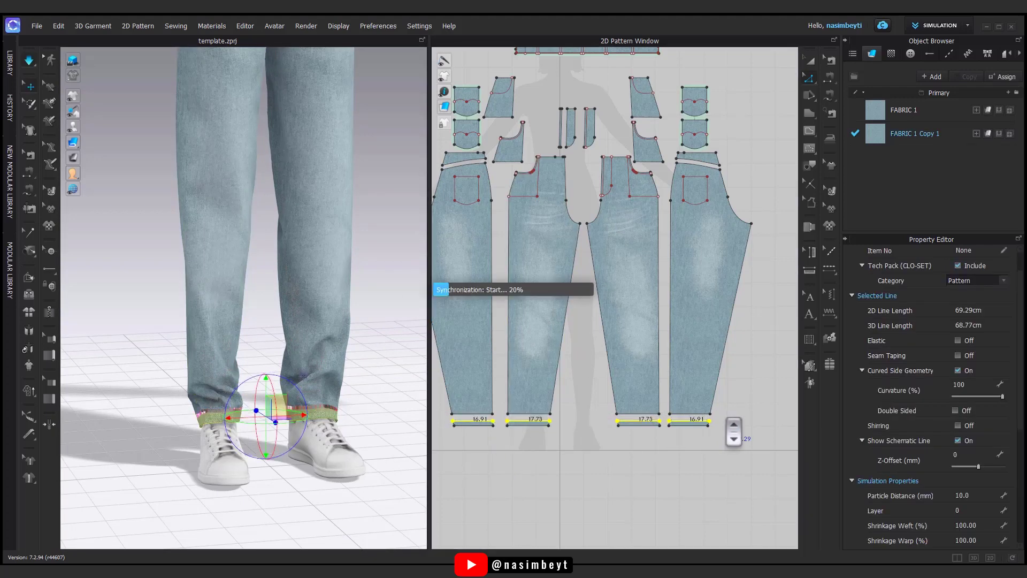
key("q")
left_click(595, 451)
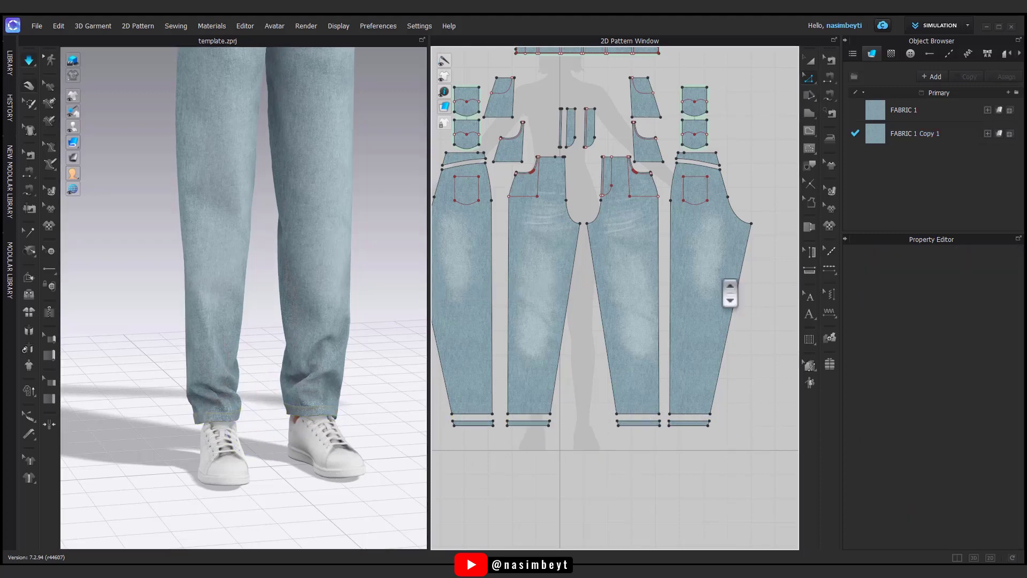
Inspect the settled cuffs around the shoes and return to a front view.
scroll(213, 470, "down", 3)
scroll(227, 471, "up", 3)
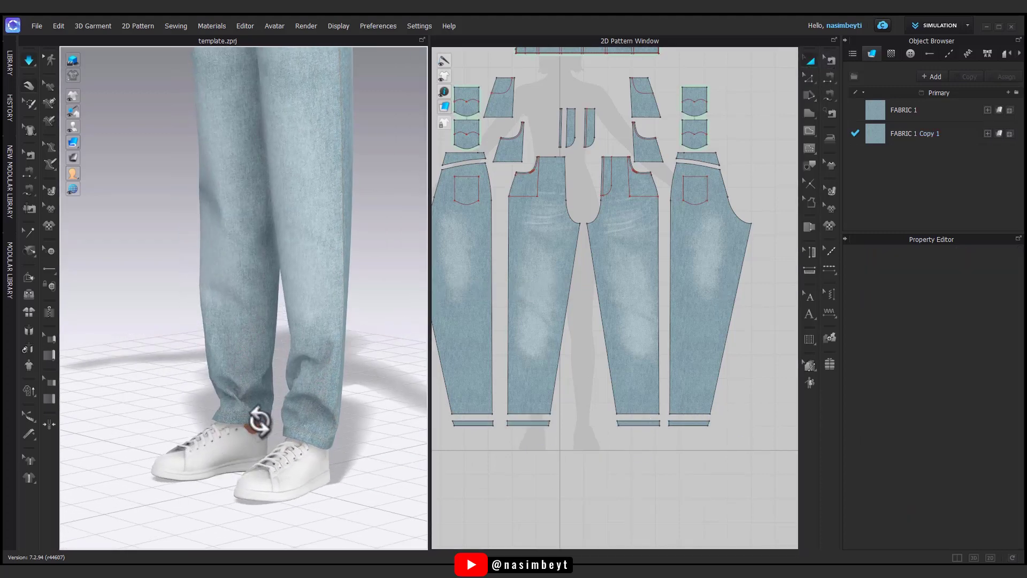
left_click(260, 422)
mouse_move(271, 419)
right_mouse_down()
mouse_move(126, 466)
mouse_move(404, 475)
mouse_move(296, 406)
mouse_move(395, 441)
mouse_move(307, 441)
right_mouse_up()
scroll(296, 405, "down", 5)
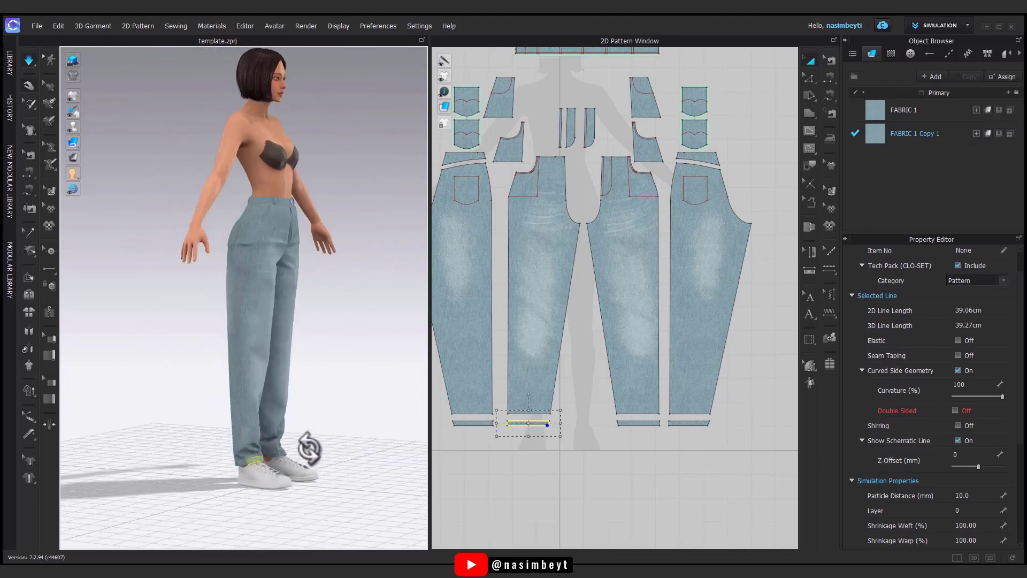
mouse_move(525, 451)
right_mouse_down()
mouse_move(351, 442)
mouse_move(284, 413)
right_mouse_up()
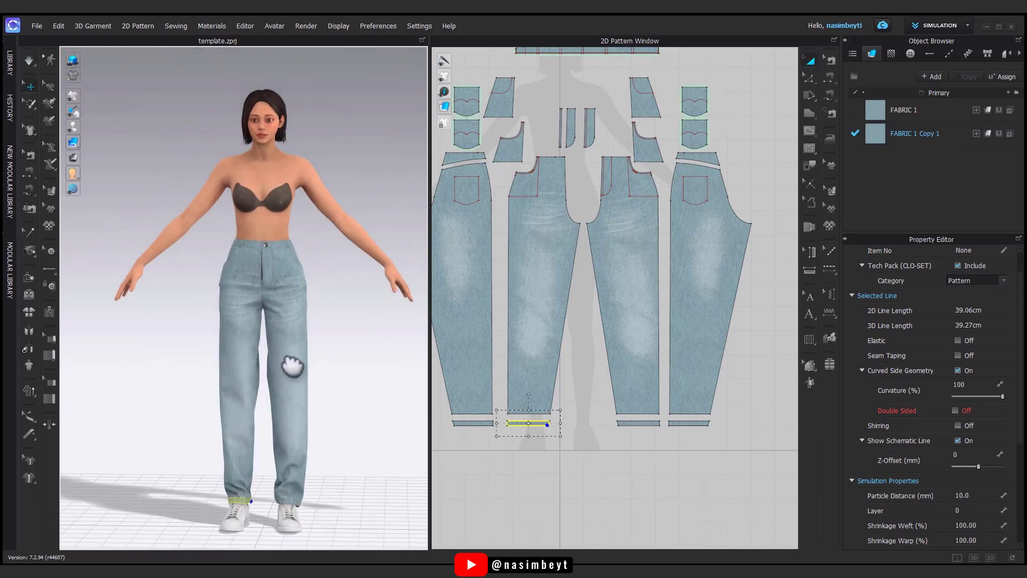
scroll(294, 360, "up", 3)
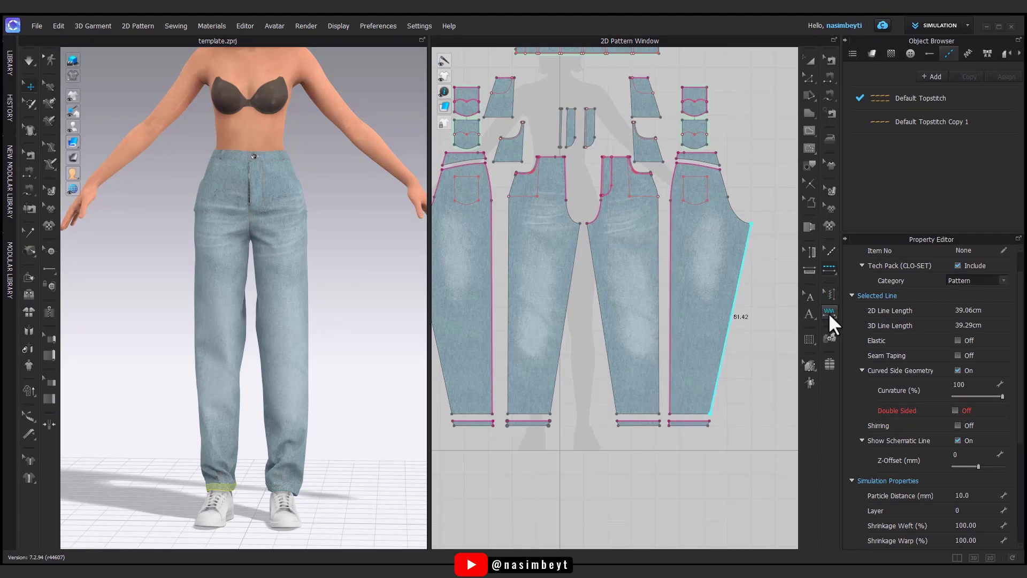
Add puckering along the first right-leg piece's seam edge.
left_click(830, 312)
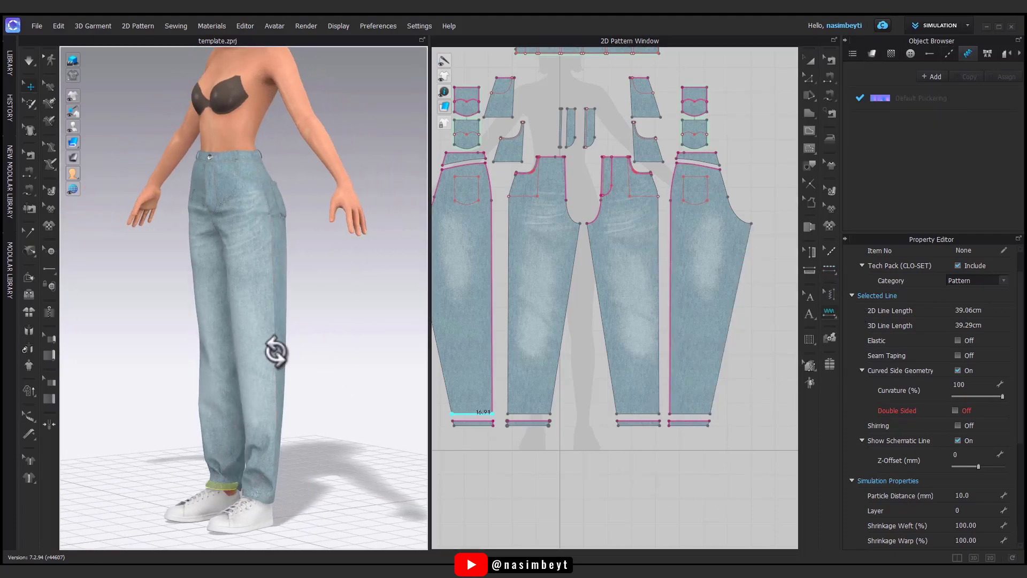
scroll(275, 342, "up", 3)
scroll(300, 375, "up", 4)
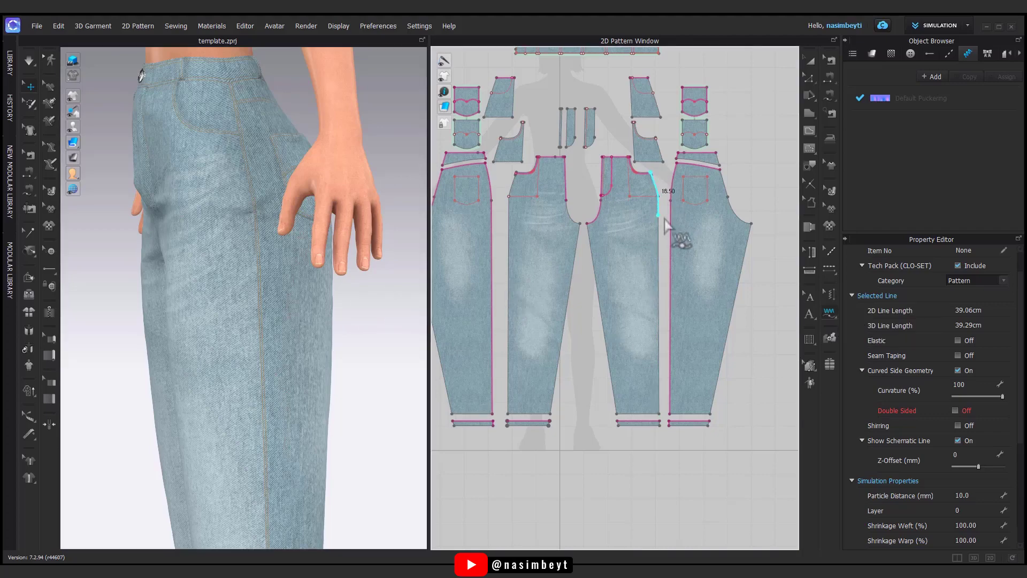
left_click(659, 414)
scroll(279, 351, "up", 5)
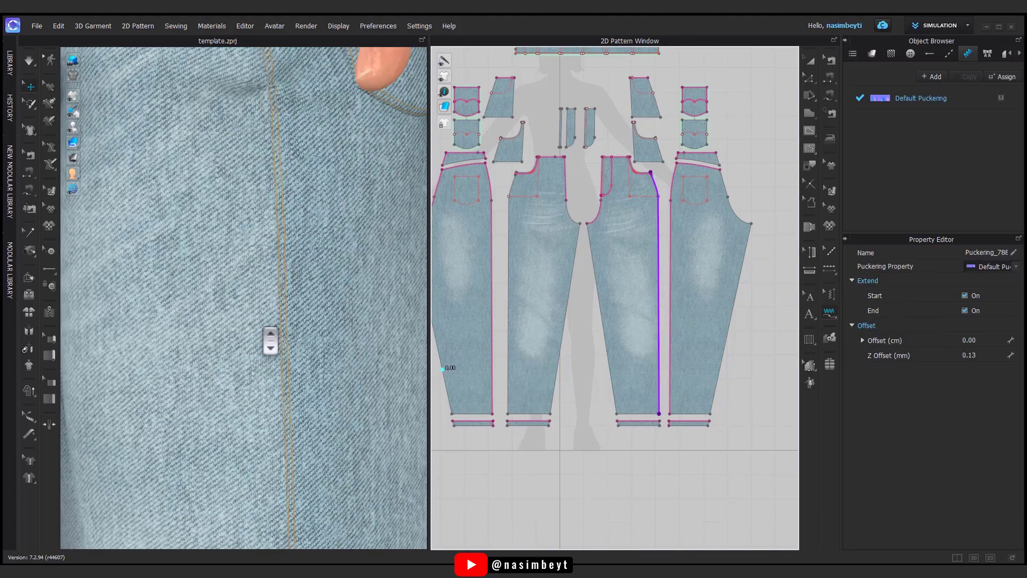
right_click_drag(280, 352, 343, 370)
scroll(331, 351, "down", 5)
middle_click_drag(331, 351, 321, 184)
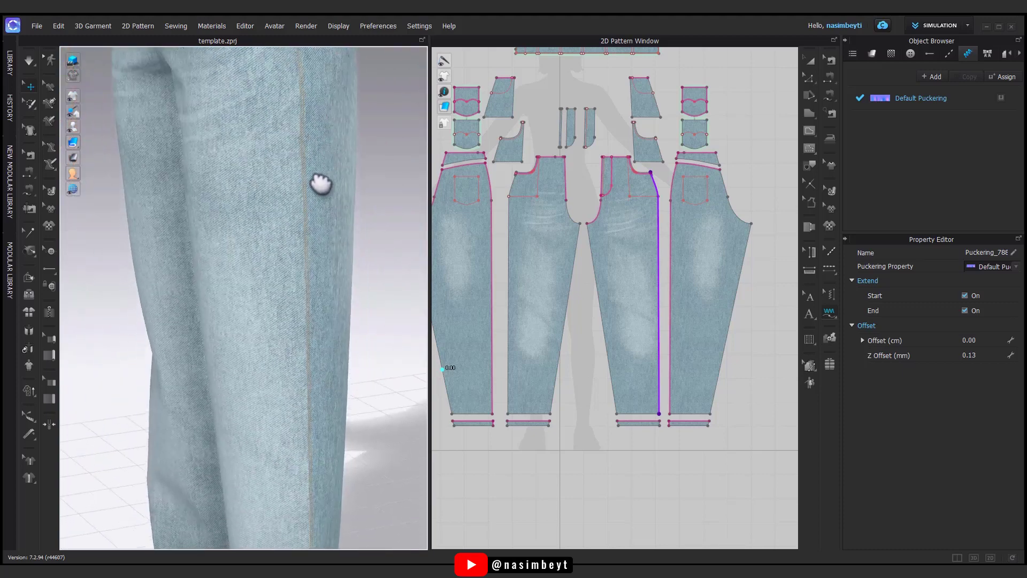
right_click_drag(321, 183, 275, 271)
scroll(248, 293, "up", 3)
scroll(247, 294, "up", 3)
Pucker the adjoining right-piece edge and set its offset to 0.50 cm.
left_click(924, 98)
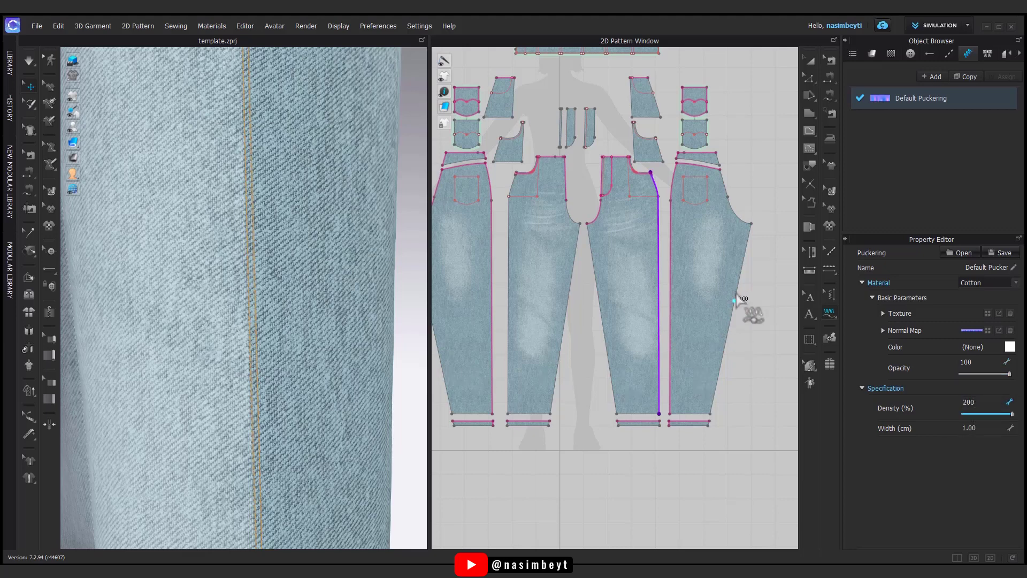
left_click(675, 164)
left_click(670, 414)
scroll(340, 413, "down", 3)
mouse_move(340, 413)
right_mouse_down()
mouse_move(298, 406)
mouse_move(314, 407)
right_mouse_up()
left_click(970, 339)
type("0.50")
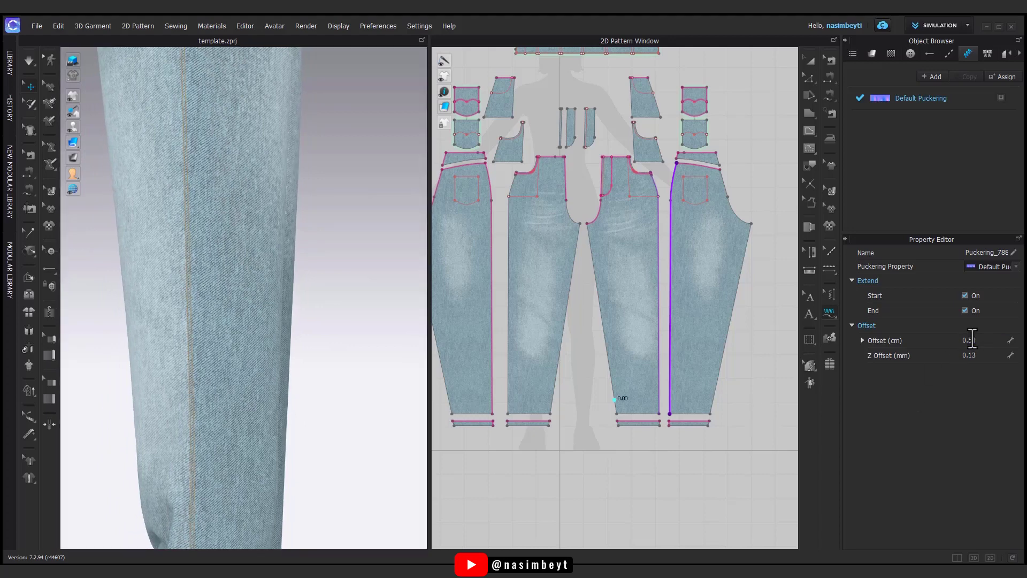
key("Return")
scroll(333, 385, "down", 3)
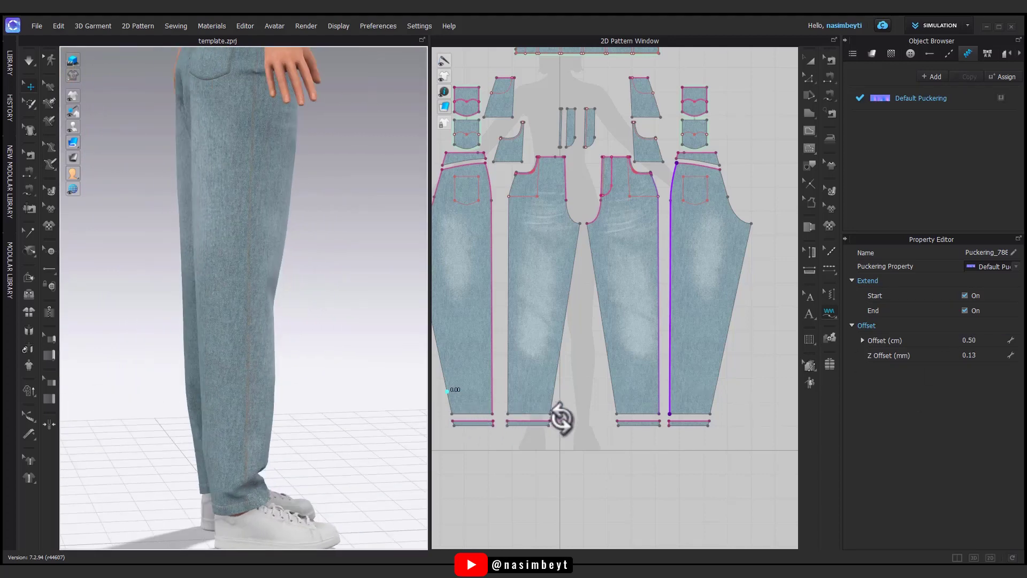
mouse_move(332, 385)
right_mouse_down()
mouse_move(327, 423)
mouse_move(355, 419)
right_mouse_up()
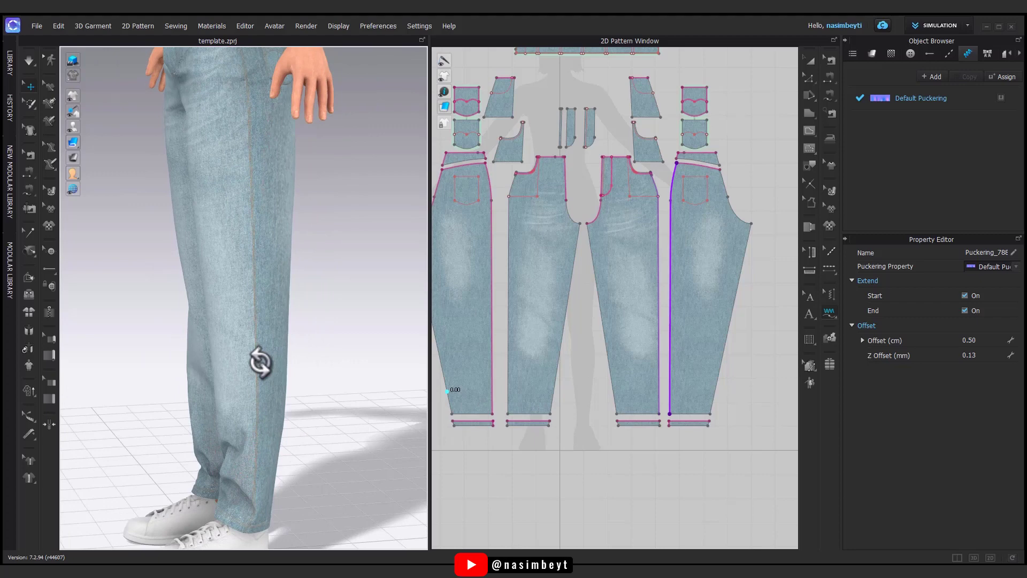
left_click(921, 98)
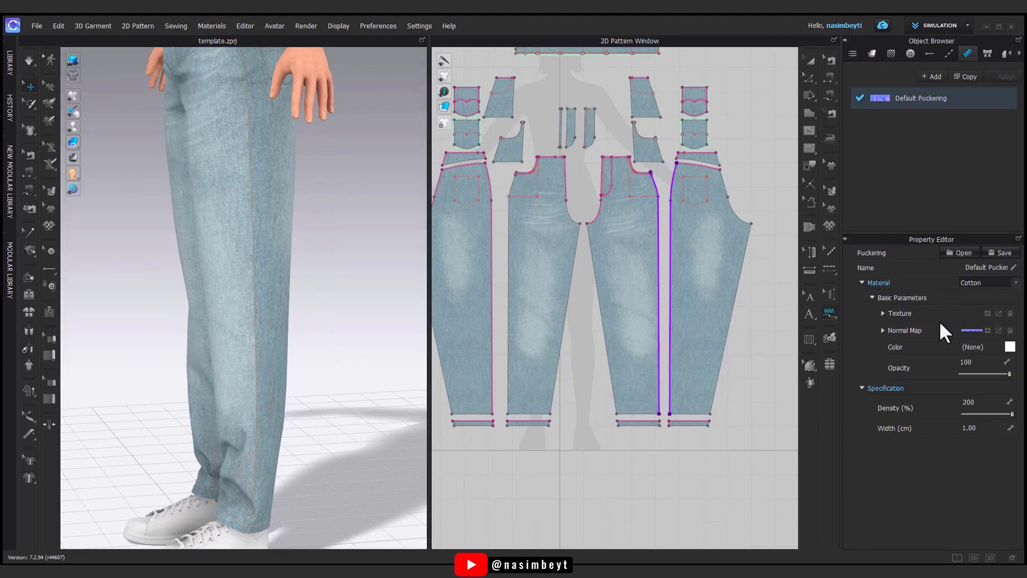
Set Default Puckering width to 2.00 cm and change its trial beige colour to near-black.
left_click(1010, 347)
left_click(409, 383)
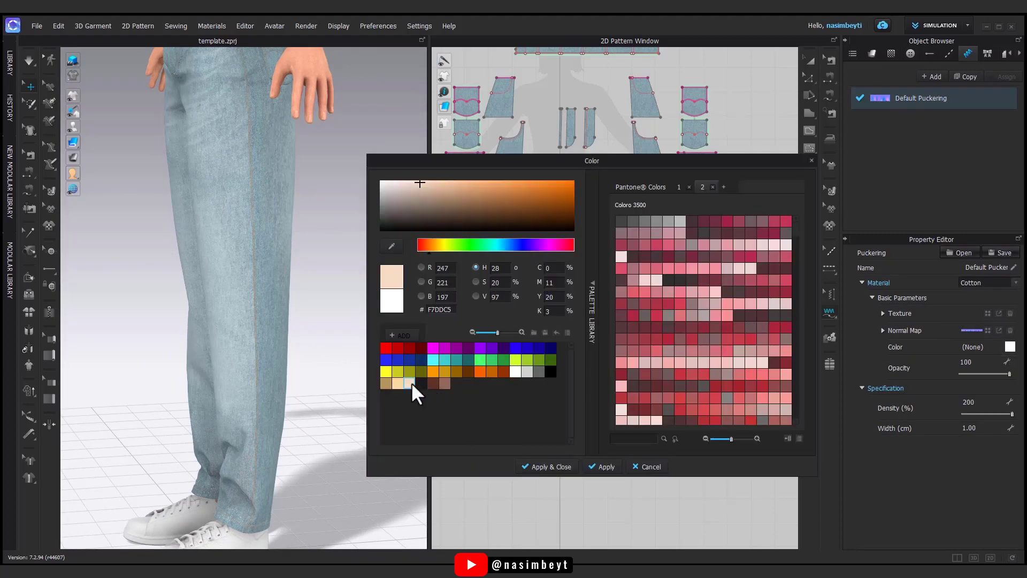
left_click(551, 467)
scroll(271, 360, "up", 3)
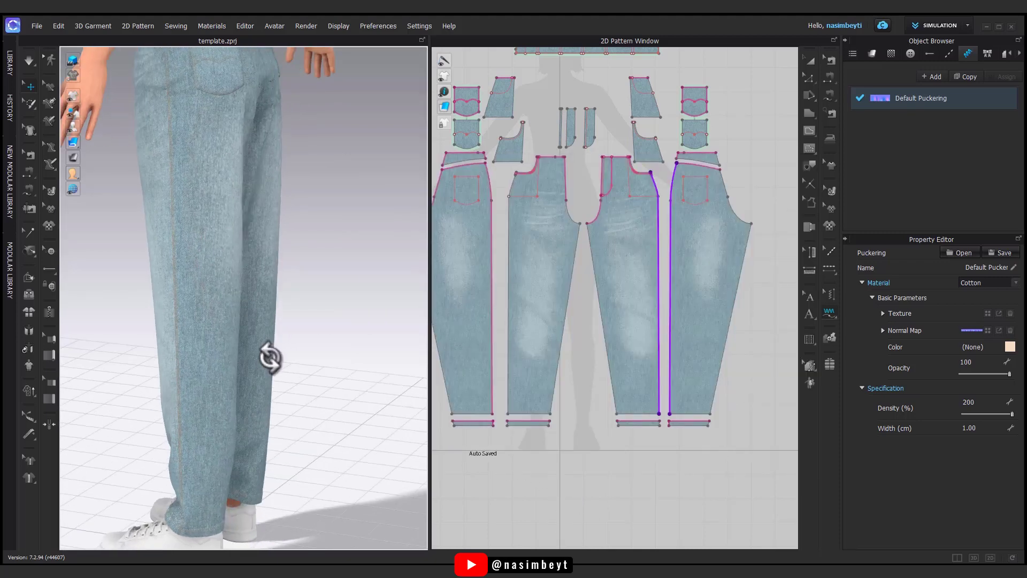
scroll(187, 319, "up", 3)
right_click_drag(187, 319, 322, 362)
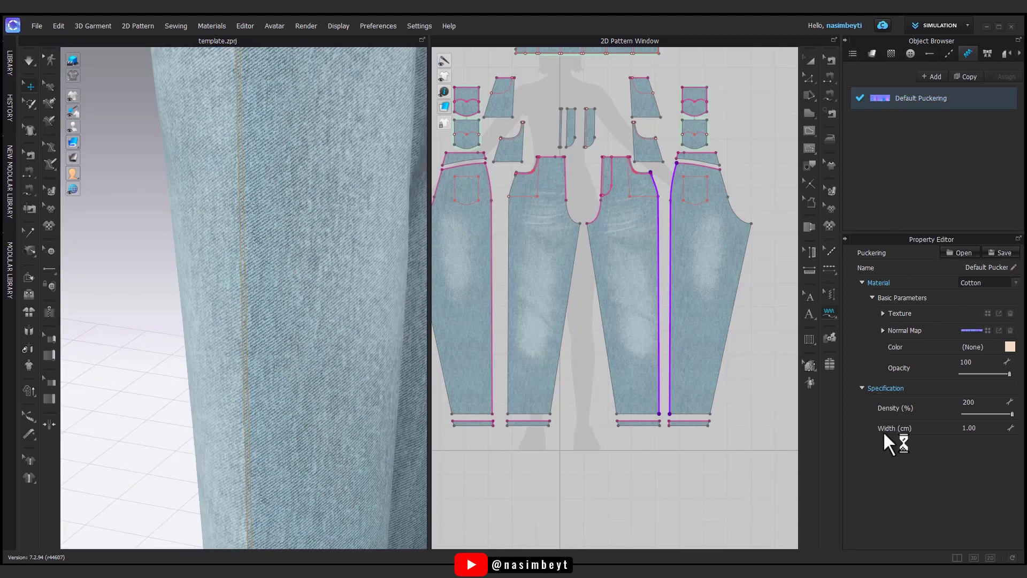
left_click(989, 428)
type("2")
left_click(1011, 348)
left_click(421, 385)
left_click(550, 469)
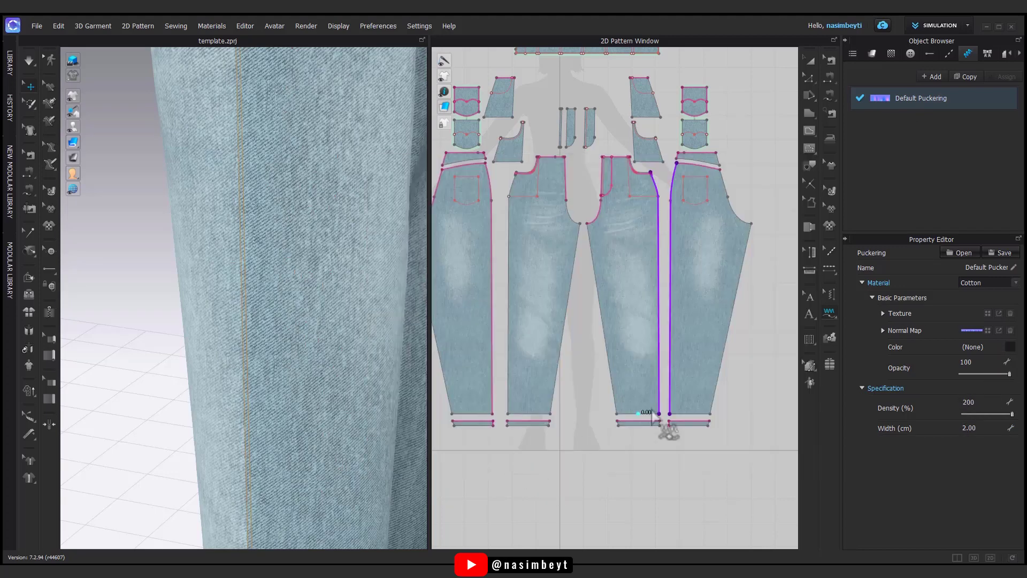
left_click(829, 293)
Edit the new puckering line's offset and rotate to the back of the jeans.
left_click(992, 341)
type("0")
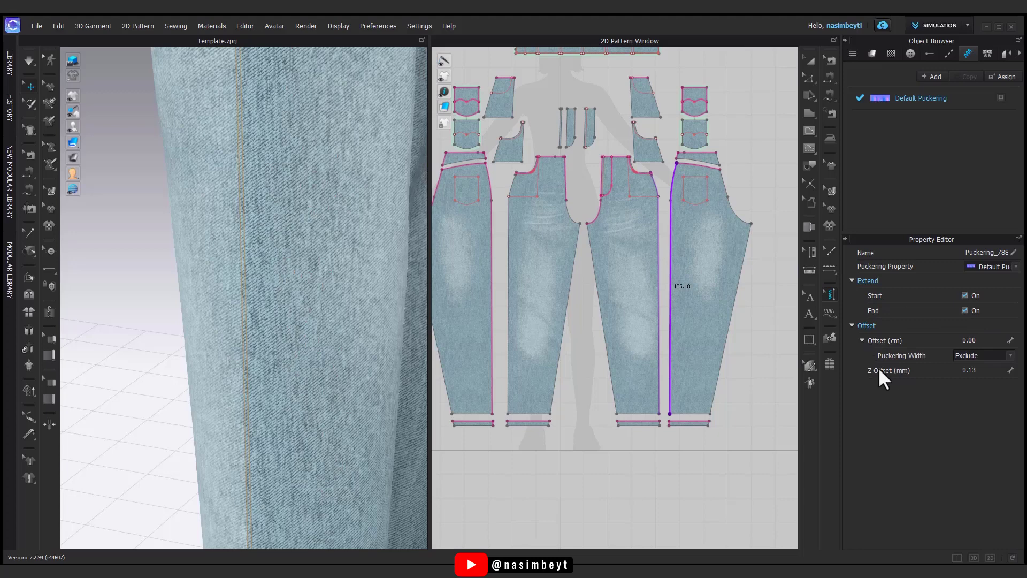
scroll(378, 354, "up", 3)
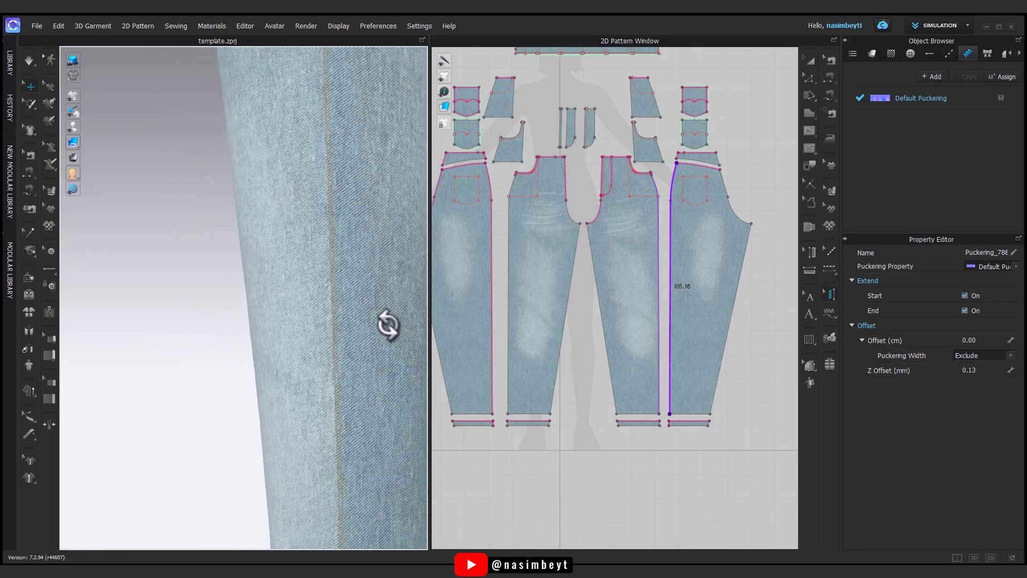
scroll(658, 283, "up", 2)
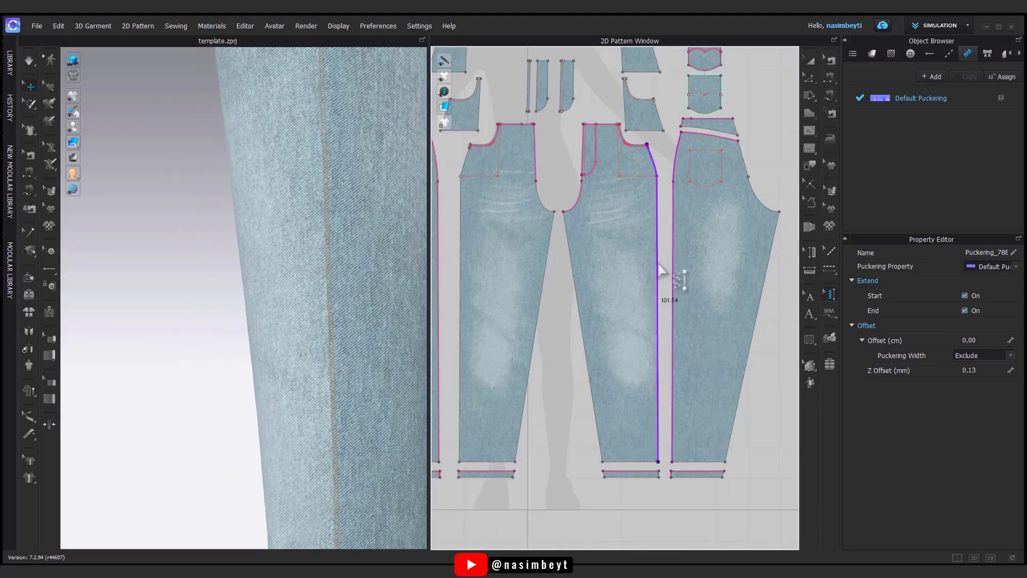
scroll(321, 355, "down", 5)
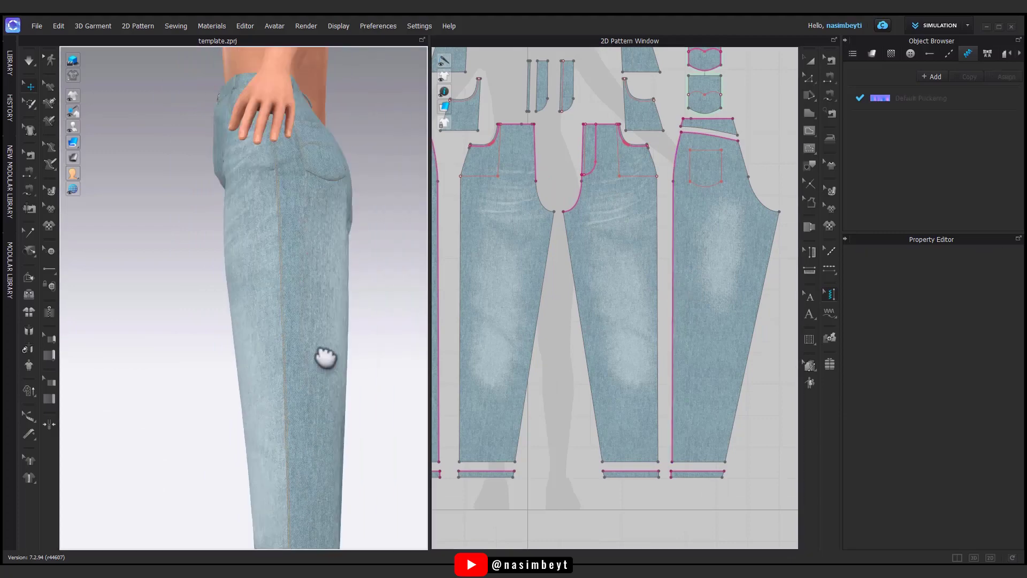
mouse_move(321, 356)
right_mouse_down()
mouse_move(275, 294)
mouse_move(411, 265)
right_mouse_up()
scroll(275, 293, "up", 3)
scroll(293, 302, "up", 3)
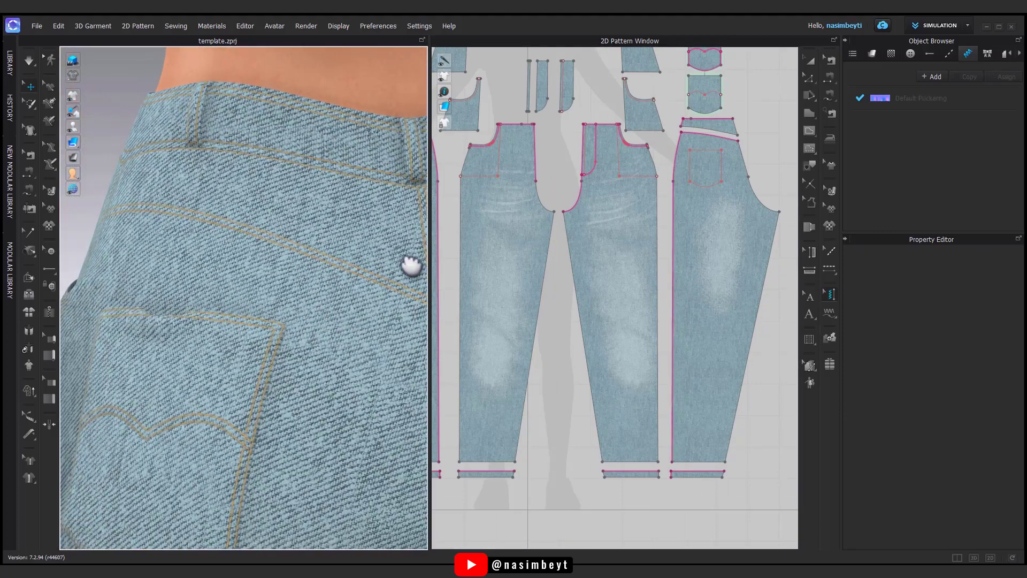
Raise the puckering normal map intensity to 200 and pucker the back waistline seam.
left_click(889, 110)
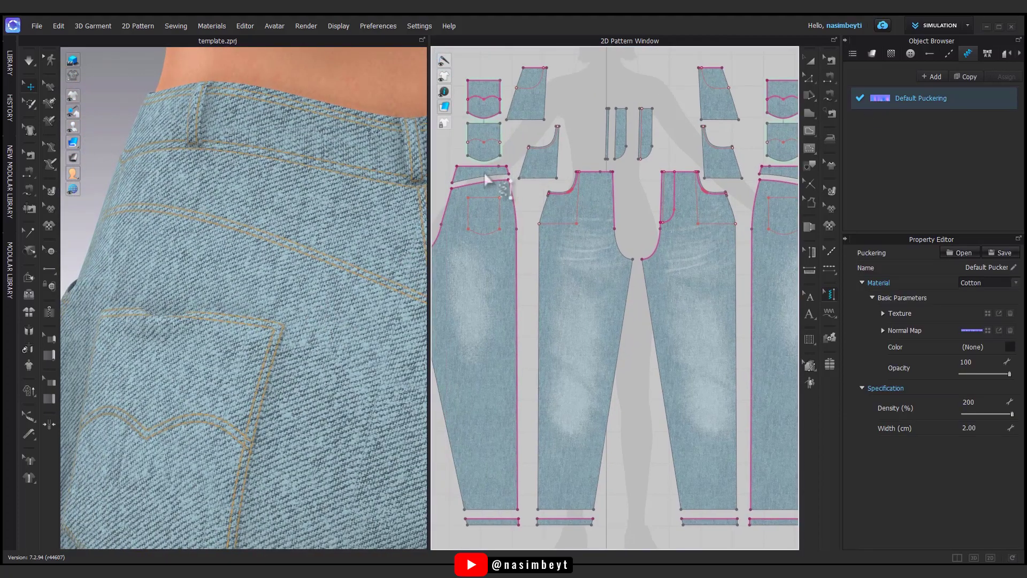
left_click(954, 324)
left_click(883, 330)
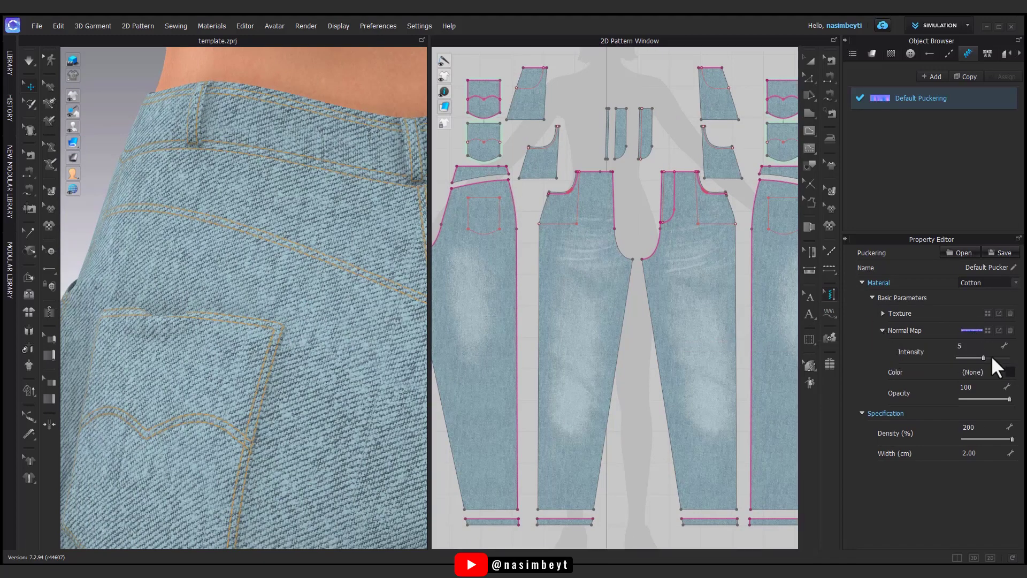
scroll(501, 209, "up", 3)
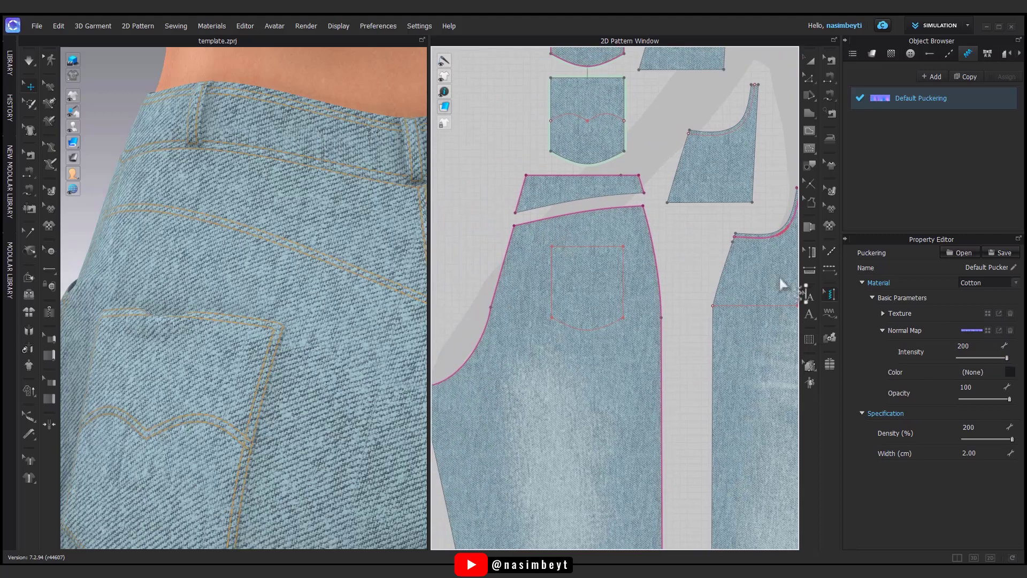
left_click(648, 214)
scroll(667, 298, "down", 3)
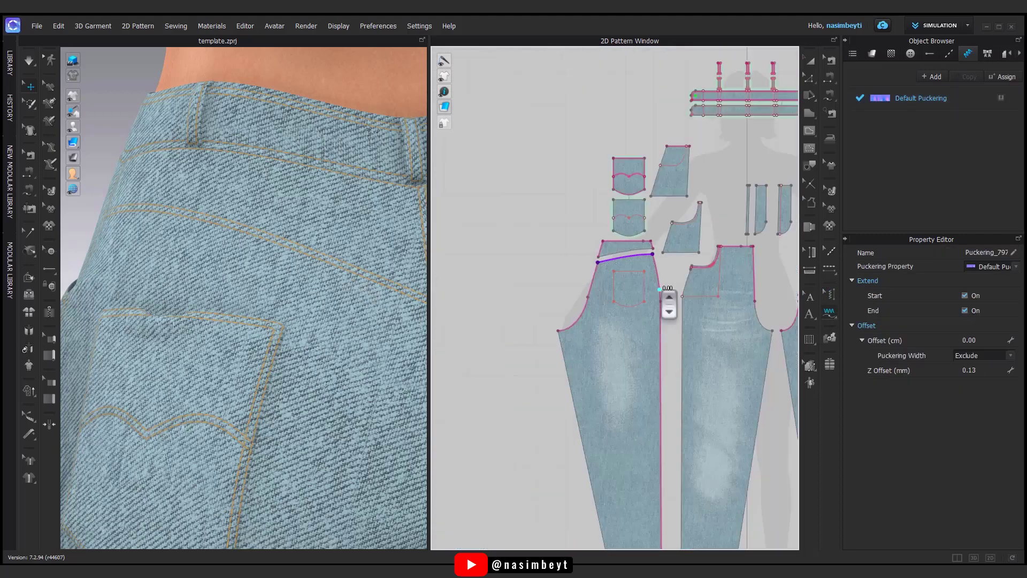
Start puckering on the back yoke seam and enter a width of 1.
scroll(629, 220, "up", 4)
left_click(626, 214)
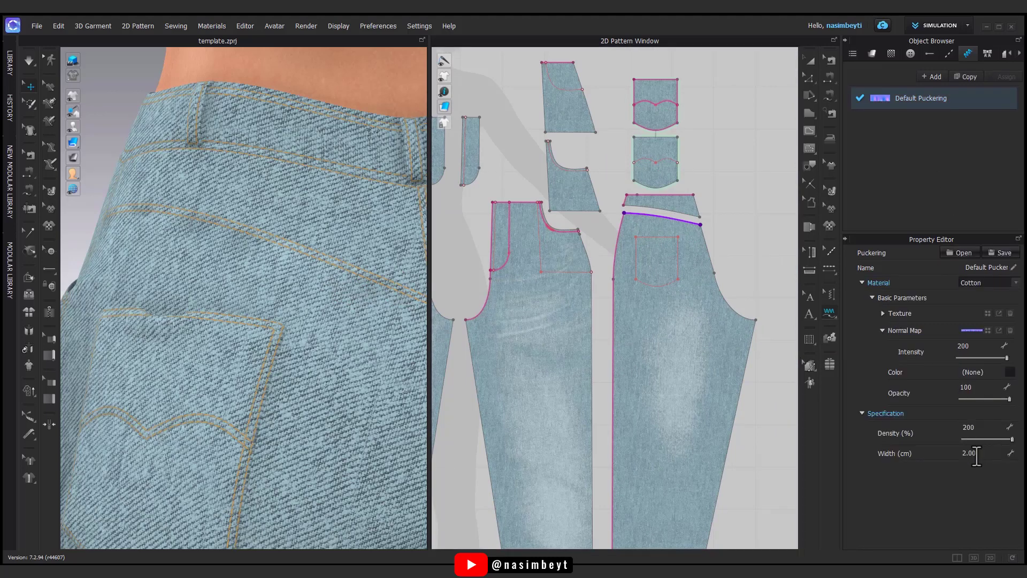
type("1")
key("Return")
Set puckering density to 48% and pucker the back leg piece's long edge.
left_click_drag(985, 441, 973, 441)
mouse_move(375, 343)
right_mouse_down()
mouse_move(334, 352)
mouse_move(340, 362)
mouse_move(402, 367)
mouse_move(297, 353)
mouse_move(351, 362)
mouse_move(323, 344)
mouse_move(341, 267)
mouse_move(385, 251)
right_mouse_up()
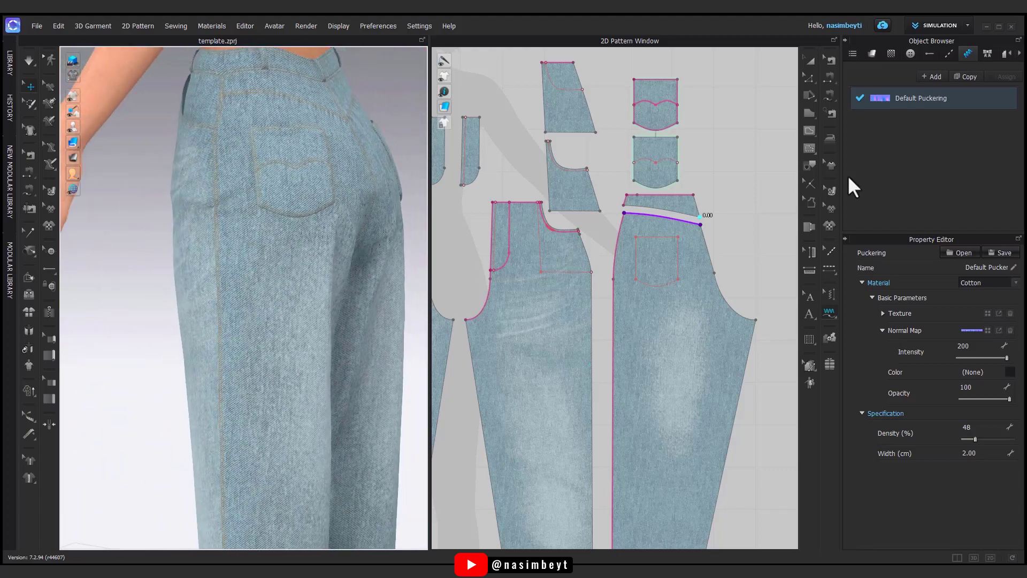
scroll(665, 214, "down", 3)
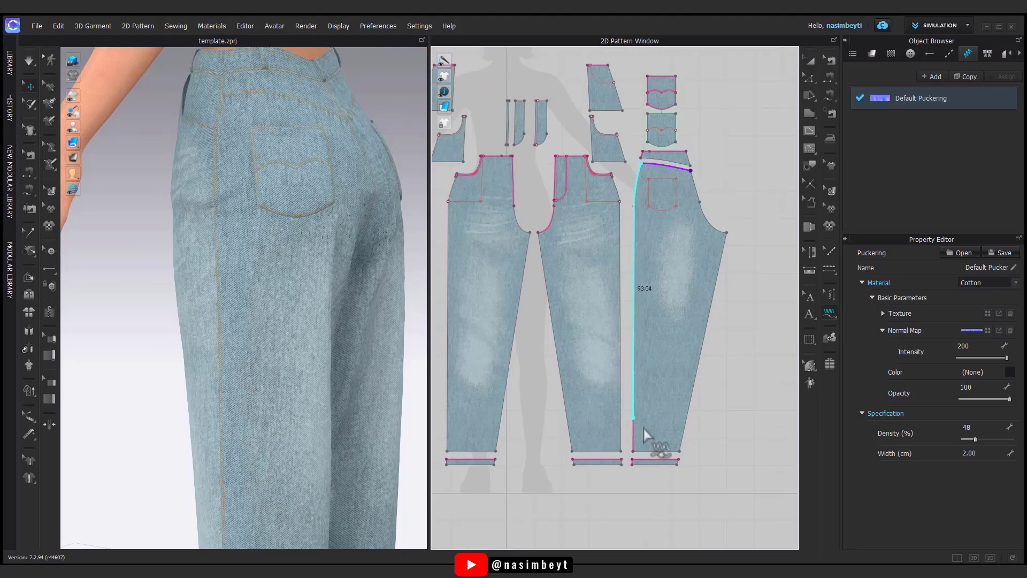
left_click(633, 451)
mouse_move(300, 406)
right_mouse_down()
mouse_move(270, 412)
mouse_move(318, 336)
mouse_move(344, 339)
mouse_move(291, 344)
mouse_move(340, 335)
right_mouse_up()
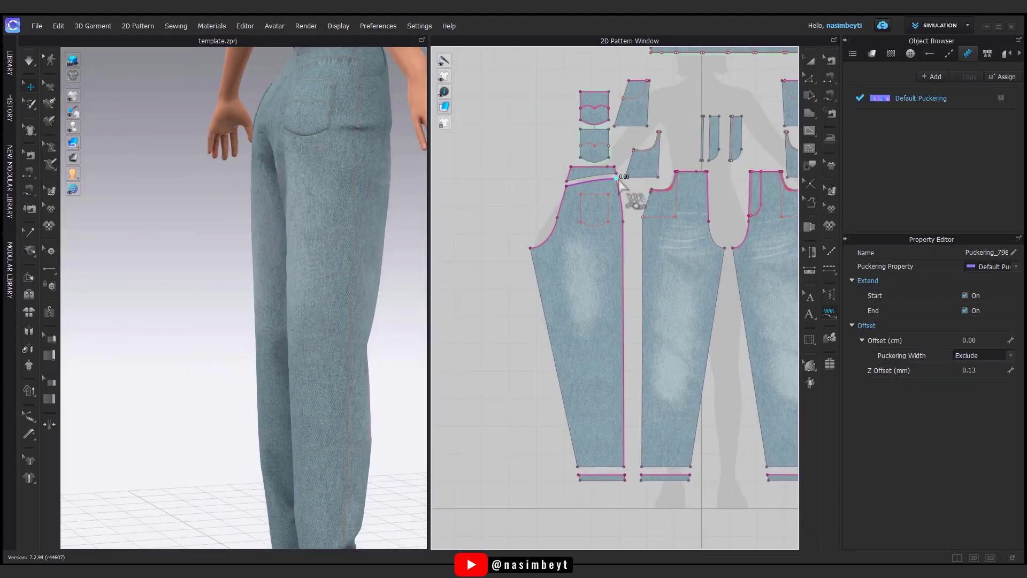
Add puckering along the back piece's right edge.
left_click(617, 178)
left_click(624, 466)
mouse_move(374, 412)
right_mouse_down()
mouse_move(323, 401)
mouse_move(620, 394)
mouse_move(275, 207)
right_mouse_up()
scroll(270, 296, "up", 3)
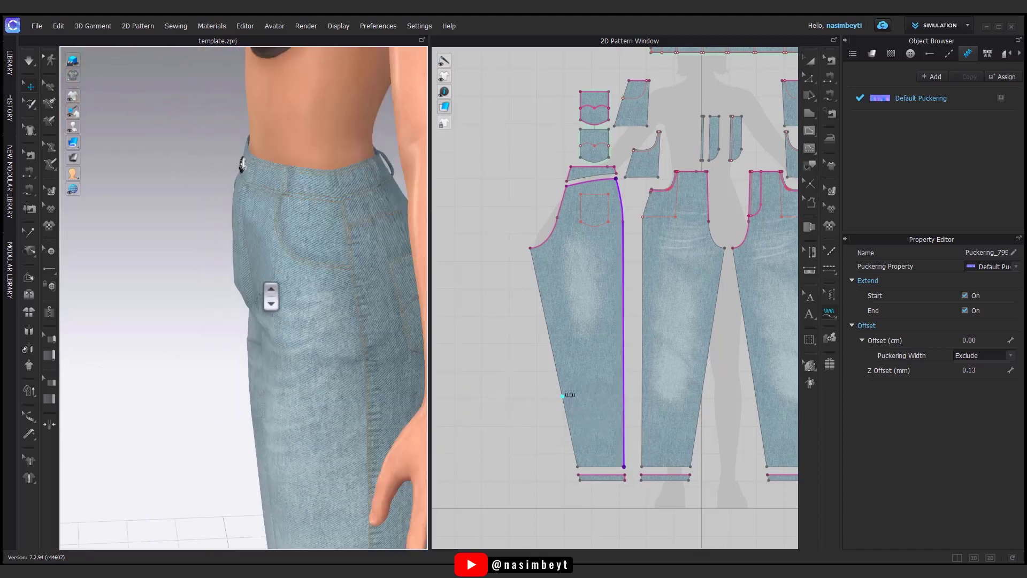
Pucker both front crotch curves.
mouse_move(271, 296)
right_mouse_down()
mouse_move(367, 257)
mouse_move(275, 271)
right_mouse_up()
scroll(543, 230, "up", 2)
scroll(618, 221, "up", 3)
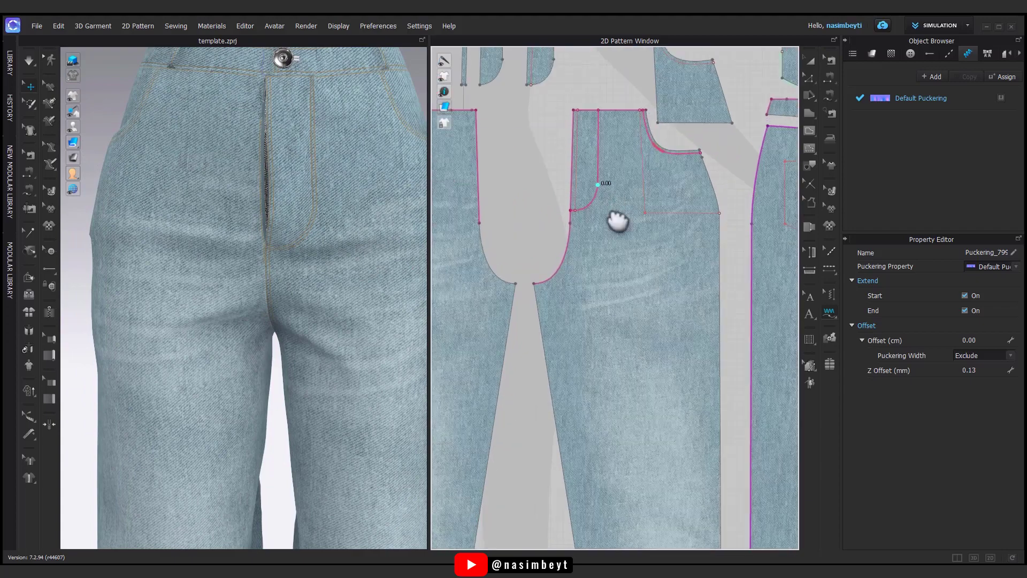
right_click_drag(618, 221, 618, 250)
scroll(259, 344, "down", 3)
scroll(298, 327, "down", 2)
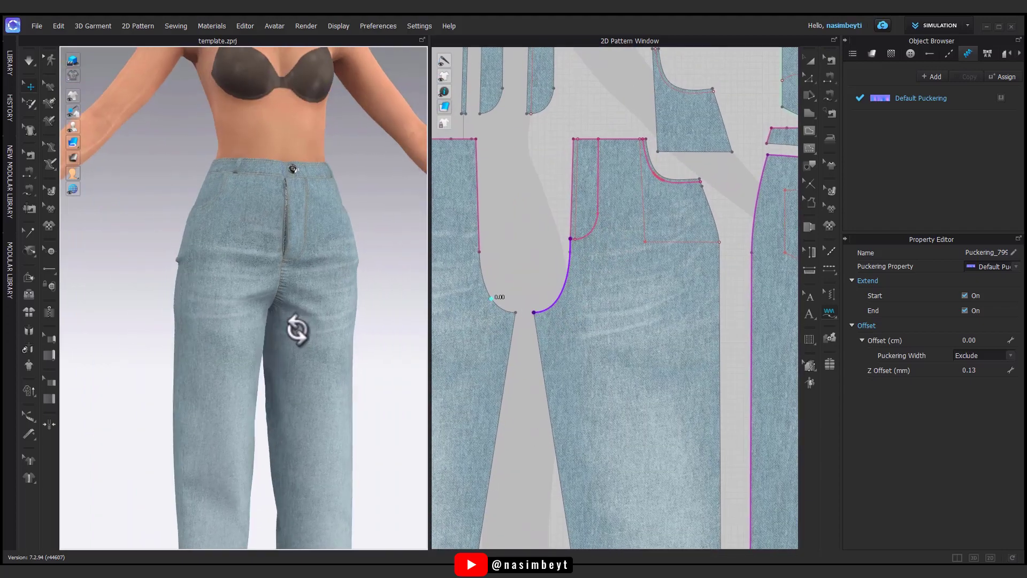
right_click_drag(298, 328, 282, 328)
right_click_drag(489, 279, 520, 278)
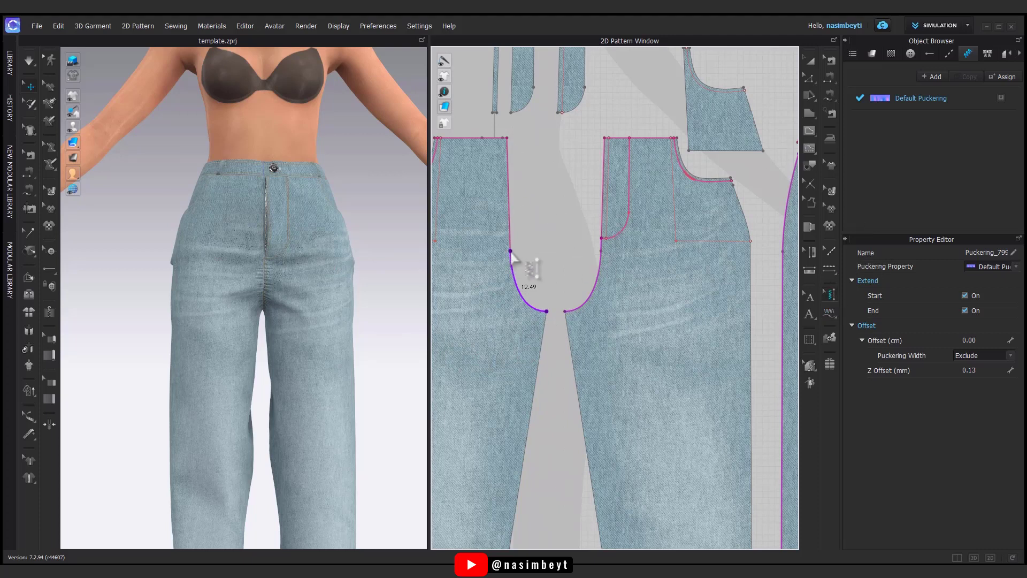
left_click(511, 252)
left_click(506, 140)
mouse_move(406, 342)
right_mouse_down()
mouse_move(355, 355)
mouse_move(408, 293)
right_mouse_up()
left_click(518, 293)
Pucker both front leg inseams from crotch to hem.
scroll(298, 348, "up", 3)
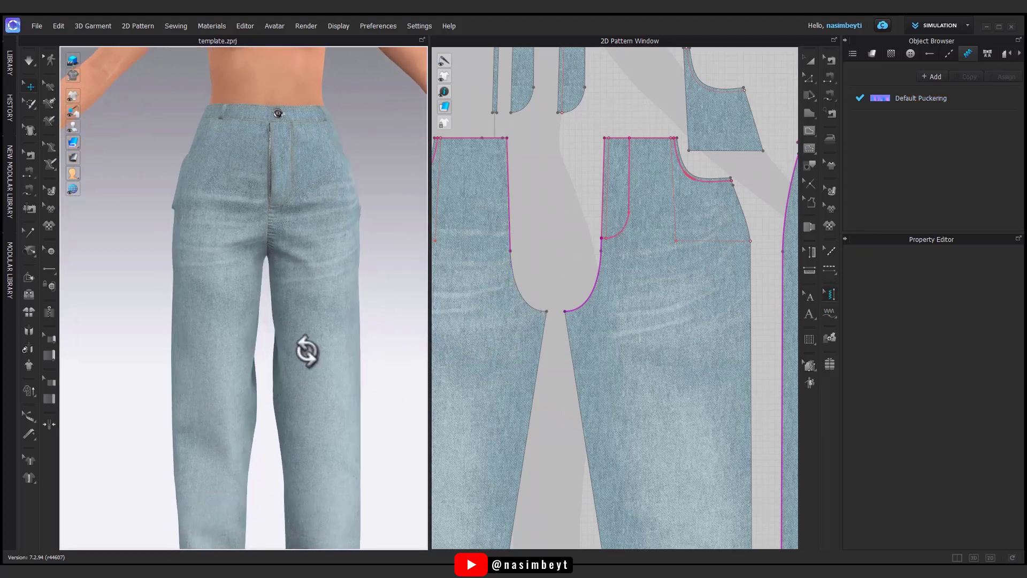
right_click_drag(298, 349, 328, 360)
scroll(328, 360, "up", 3)
scroll(722, 281, "down", 3)
right_click_drag(723, 280, 722, 230)
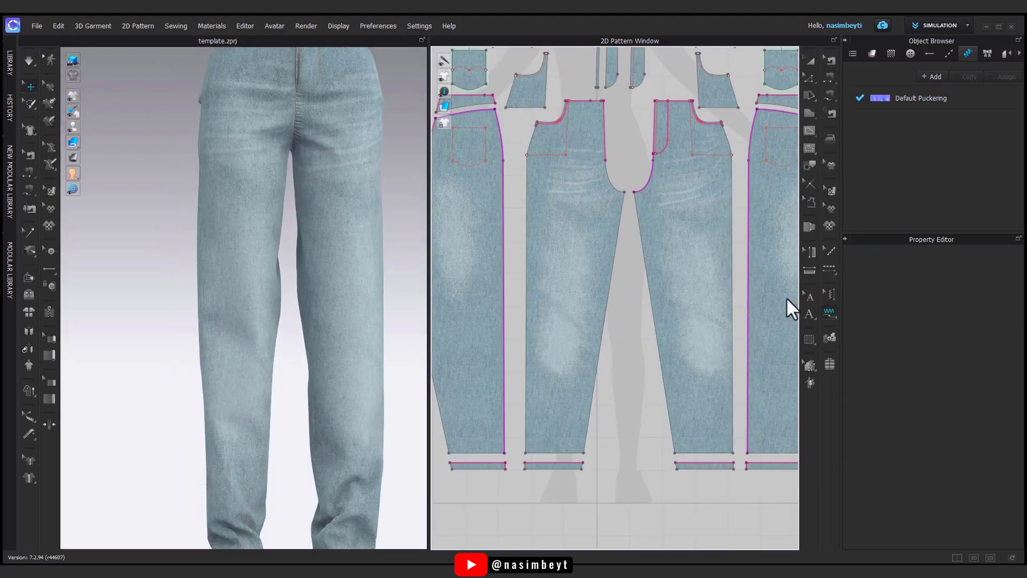
left_click(675, 452)
mouse_move(355, 458)
right_mouse_down()
mouse_move(382, 458)
mouse_move(228, 467)
mouse_move(407, 465)
right_mouse_up()
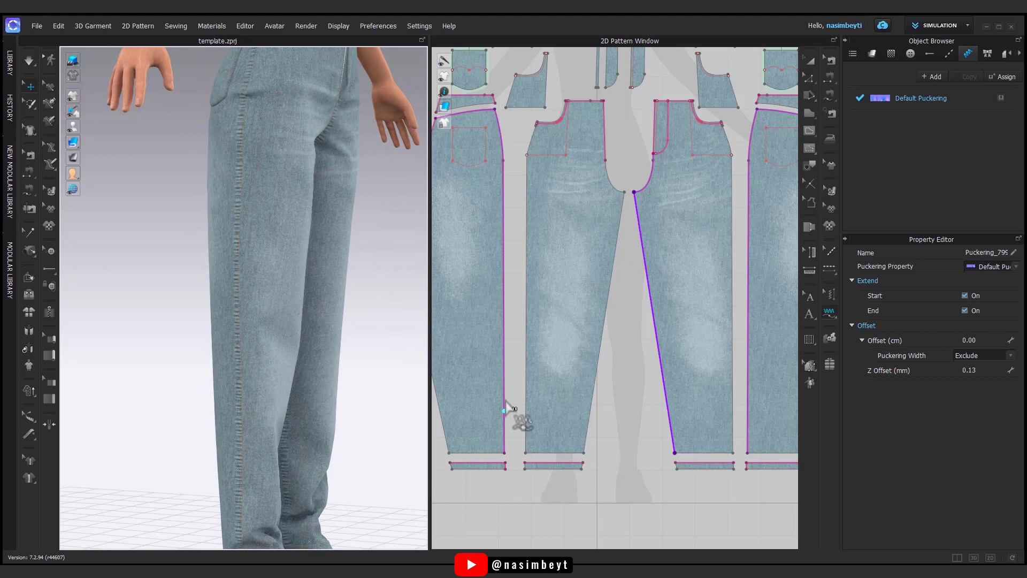
left_click(625, 192)
left_click(583, 453)
mouse_move(321, 489)
right_mouse_down()
mouse_move(211, 493)
mouse_move(250, 493)
mouse_move(351, 447)
mouse_move(154, 435)
mouse_move(309, 395)
right_mouse_up()
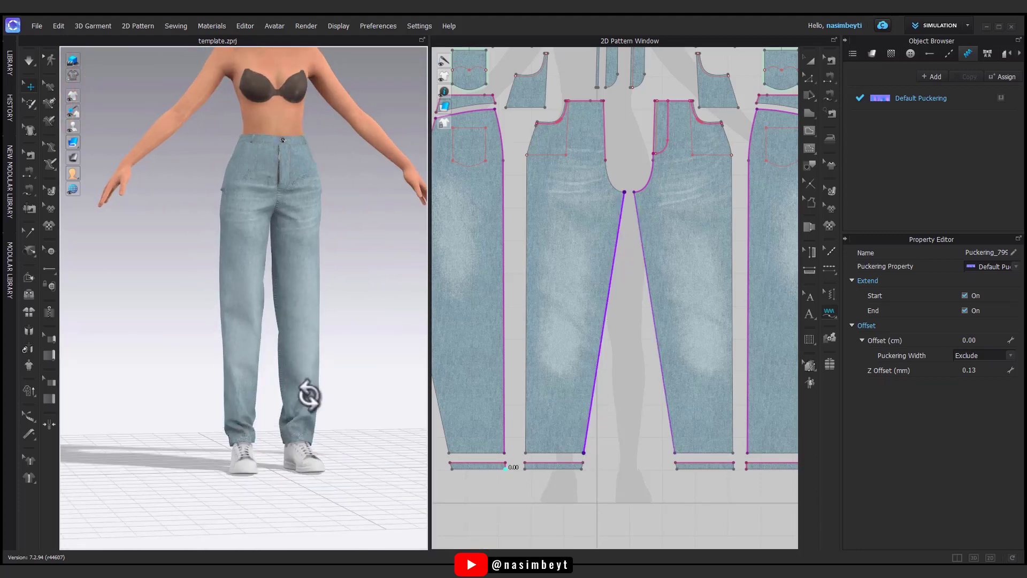
scroll(298, 160, "up", 5)
scroll(314, 247, "up", 3)
scroll(305, 271, "up", 1)
right_click_drag(305, 271, 390, 349)
left_click(931, 98)
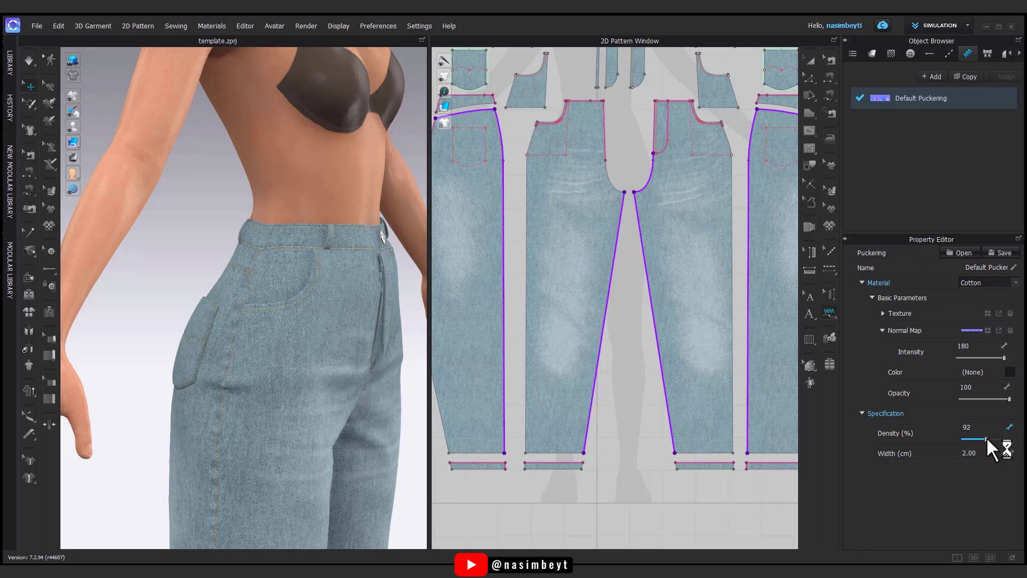
Add puckering along the hem edges of both legs.
scroll(408, 271, "down", 3)
mouse_move(409, 271)
right_mouse_down()
mouse_move(348, 303)
mouse_move(356, 390)
mouse_move(368, 390)
mouse_move(133, 386)
mouse_move(334, 392)
right_mouse_up()
left_click(829, 313)
left_click(915, 313)
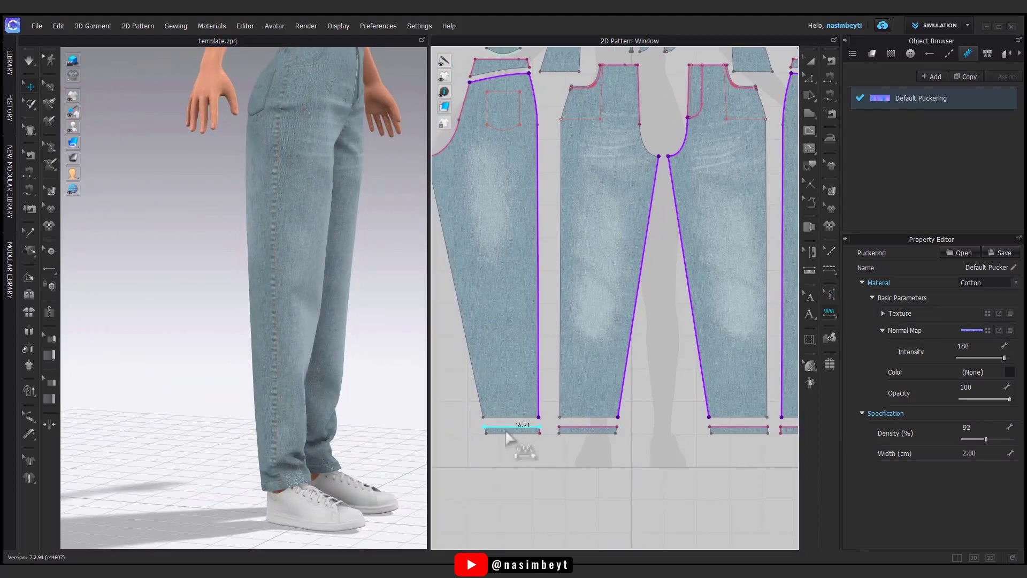
left_click(511, 416)
left_click(587, 431)
right_click_drag(240, 543, 302, 498)
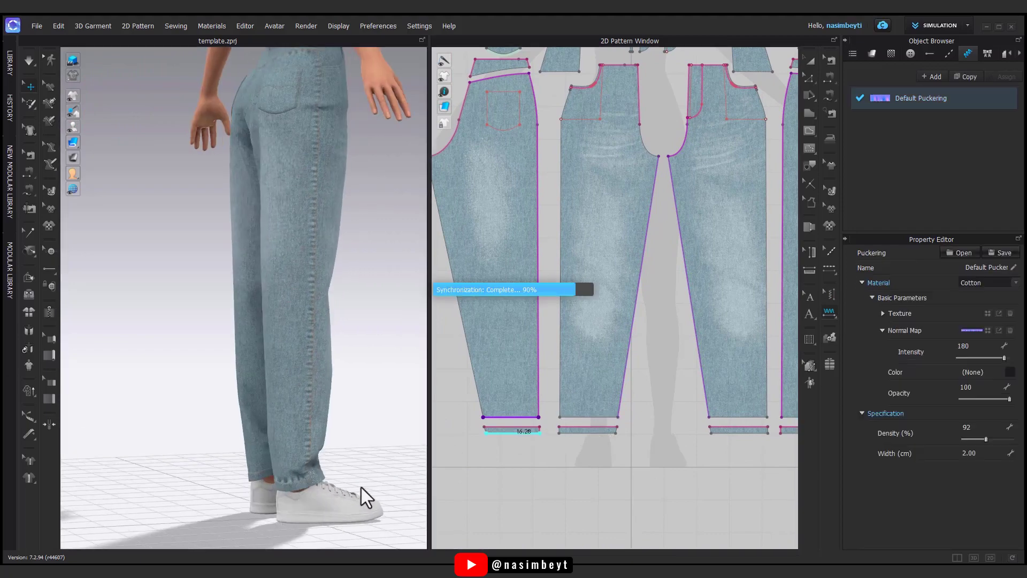
mouse_move(193, 540)
right_mouse_down()
mouse_move(374, 513)
mouse_move(300, 481)
right_mouse_up()
right_click_drag(684, 471, 542, 460)
left_click(666, 415)
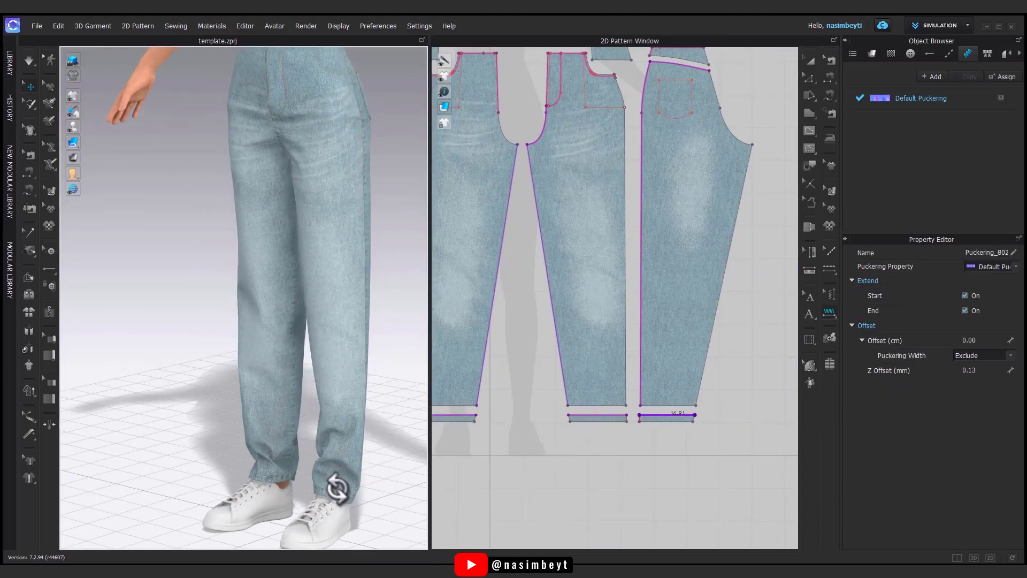
Start a puckering line along the crotch curve, then cancel it.
mouse_move(339, 486)
right_mouse_down()
mouse_move(195, 482)
mouse_move(431, 481)
right_mouse_up()
scroll(280, 397, "up", 5)
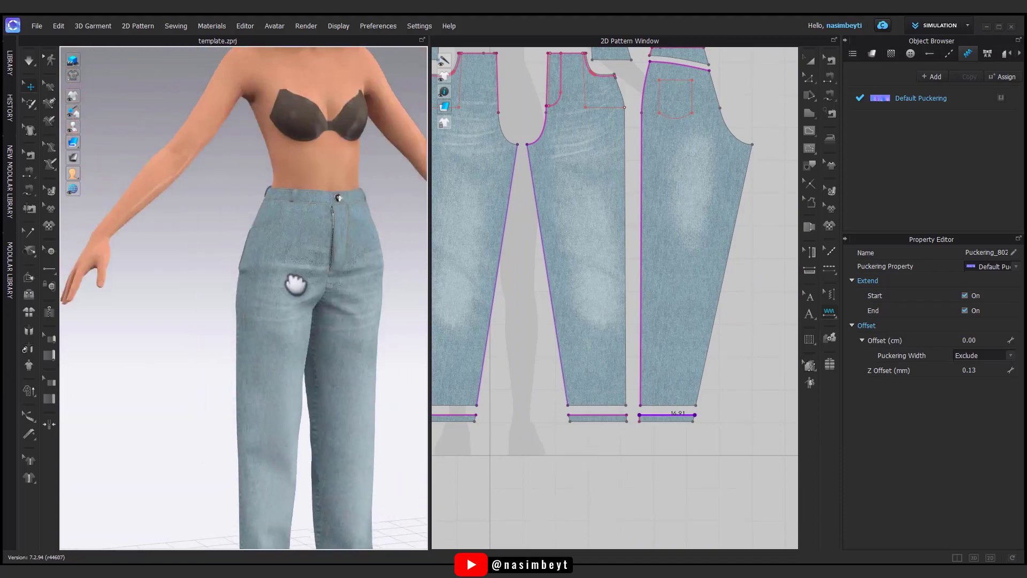
scroll(280, 397, "up", 3)
scroll(294, 311, "up", 3)
scroll(638, 420, "down", 5)
scroll(541, 214, "up", 10)
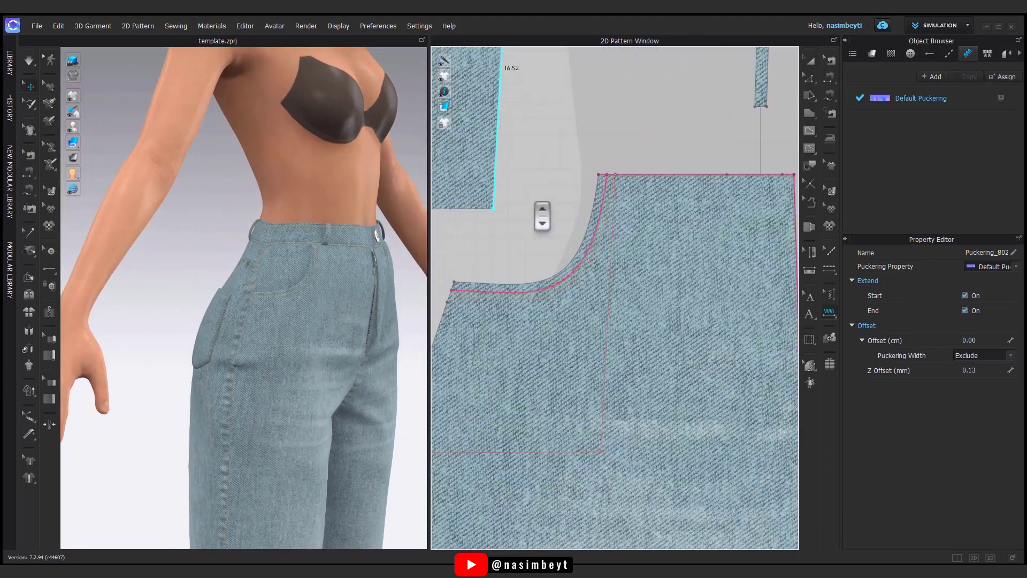
scroll(662, 177, "up", 2)
left_click(662, 177)
left_click(829, 311)
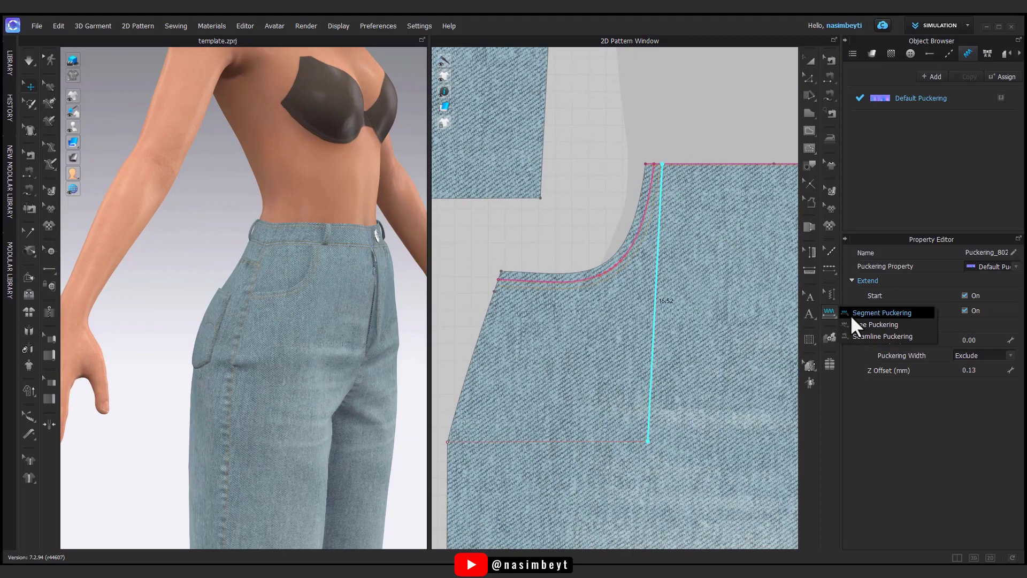
left_click(646, 163)
mouse_move(338, 318)
right_mouse_down()
mouse_move(374, 321)
mouse_move(405, 362)
mouse_move(429, 362)
right_mouse_up()
left_click(502, 271)
Pucker the back rise curve and duplicate Default Puckering as Default Puckering Copy 1.
scroll(734, 371, "down", 3)
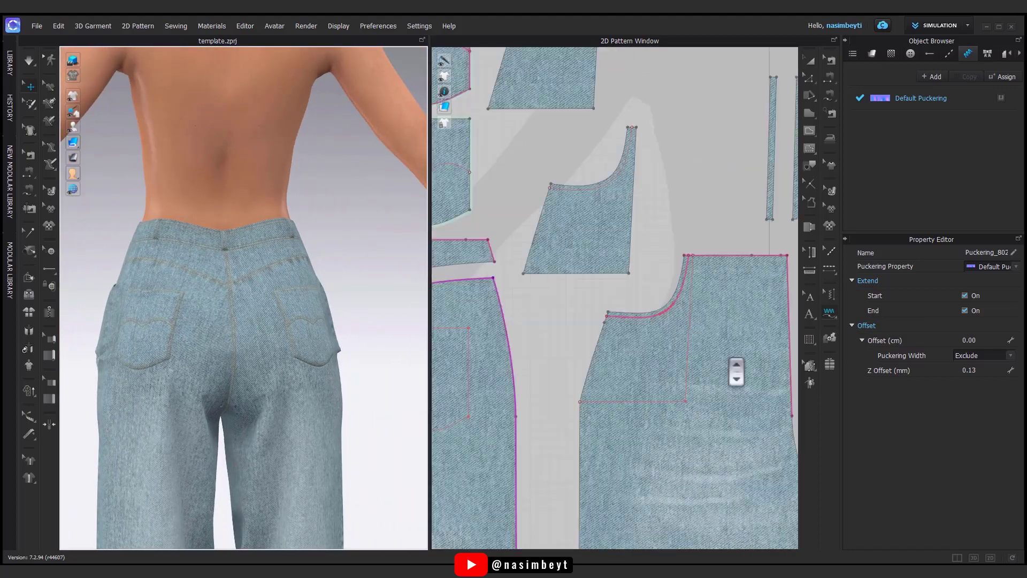
scroll(509, 321, "down", 3)
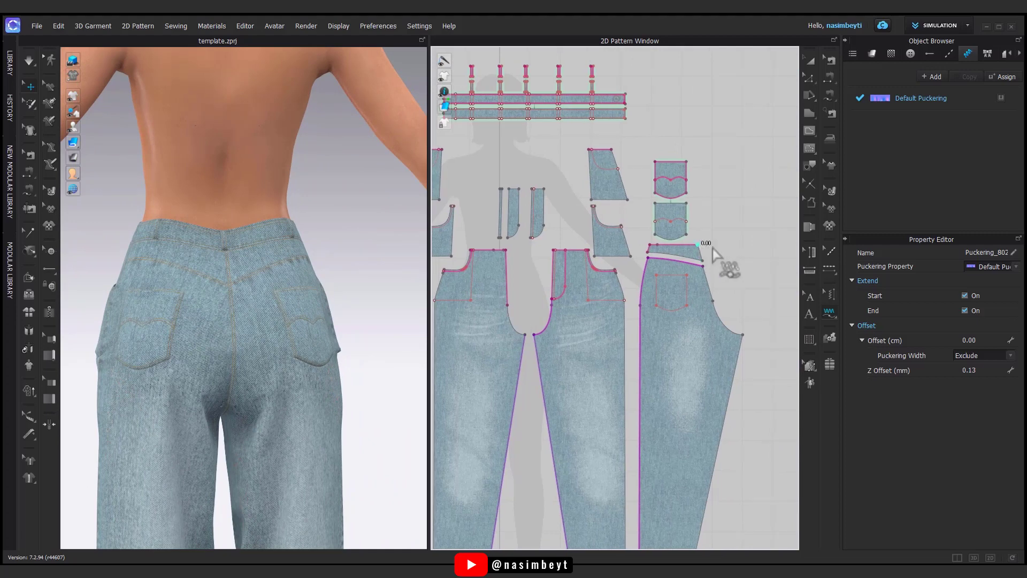
scroll(749, 278, "up", 1)
scroll(669, 300, "up", 1)
scroll(589, 299, "up", 2)
scroll(589, 273, "up", 1)
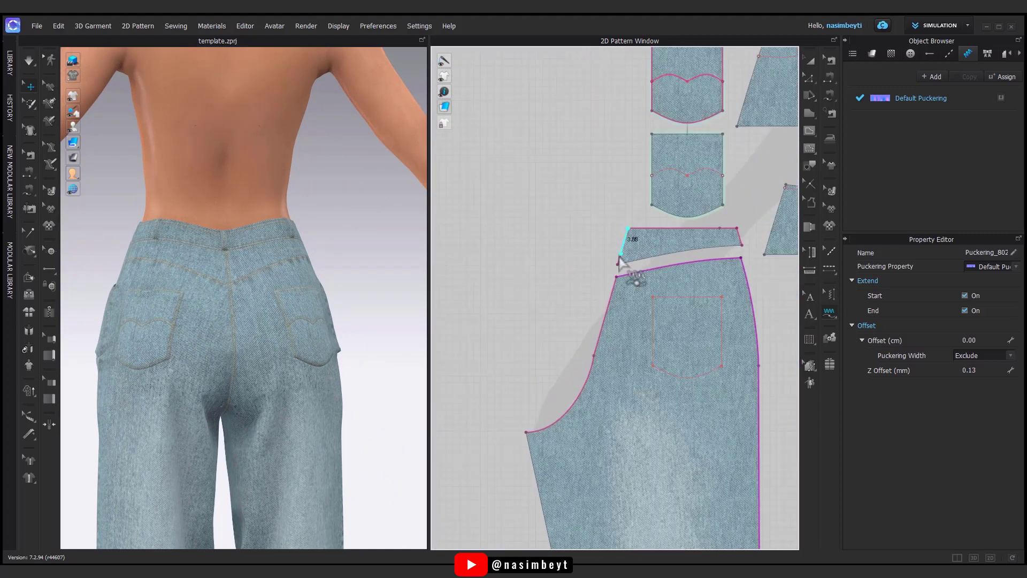
left_click(528, 431)
right_click_drag(396, 431, 338, 423)
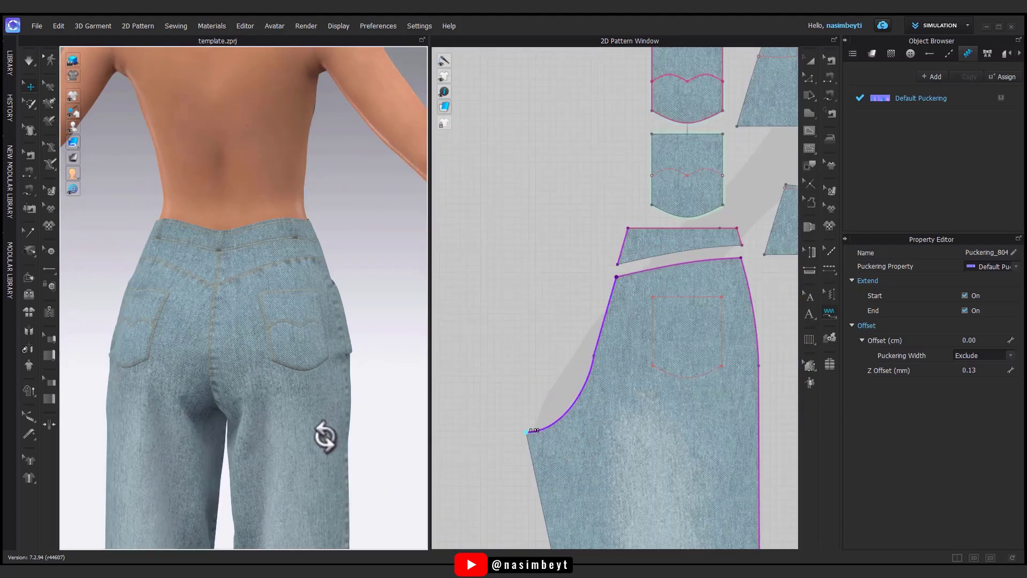
scroll(361, 379, "down", 3)
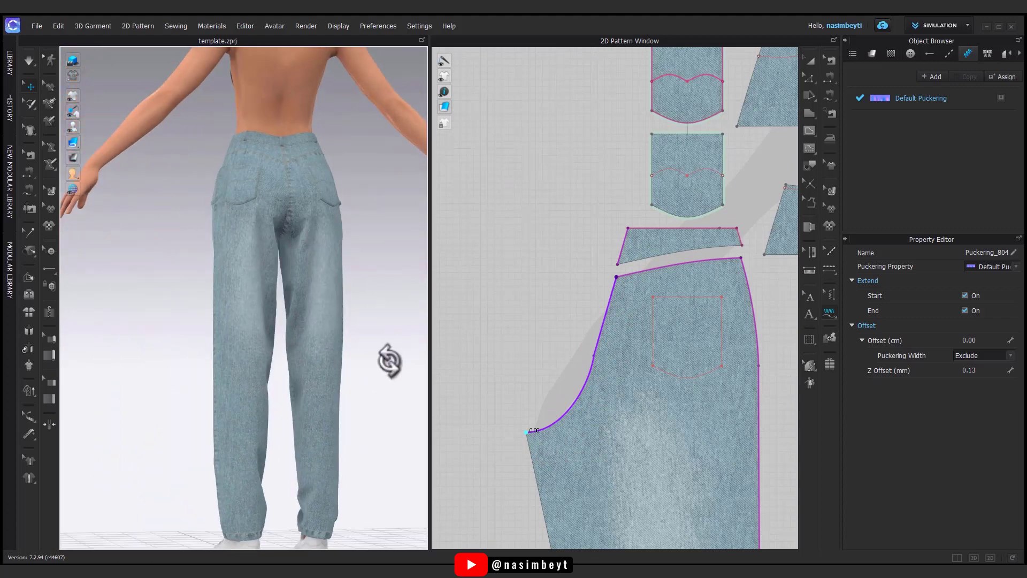
mouse_move(337, 378)
right_mouse_down()
mouse_move(225, 378)
mouse_move(408, 378)
right_mouse_up()
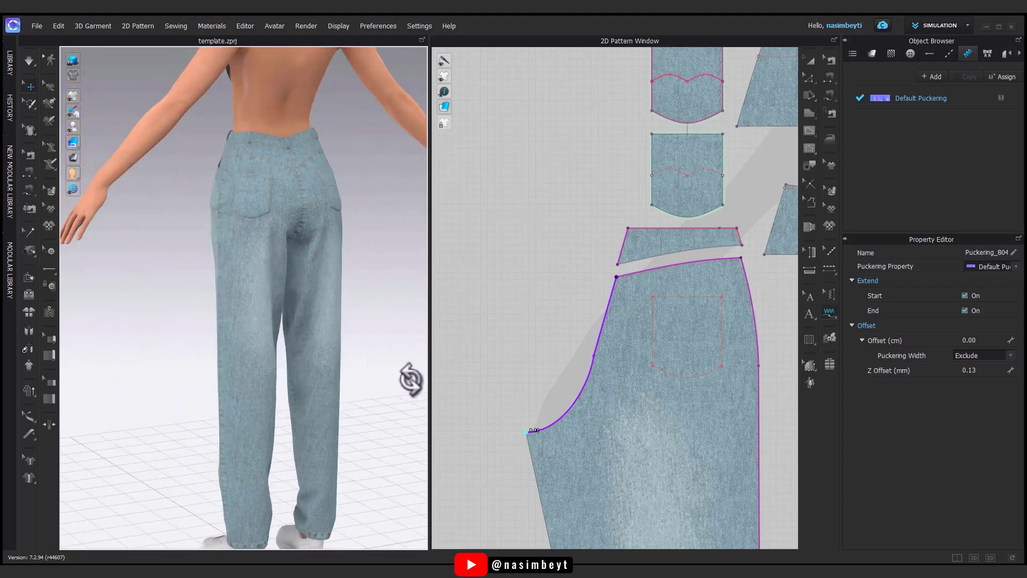
left_click(966, 76)
right_click_drag(668, 321, 615, 330)
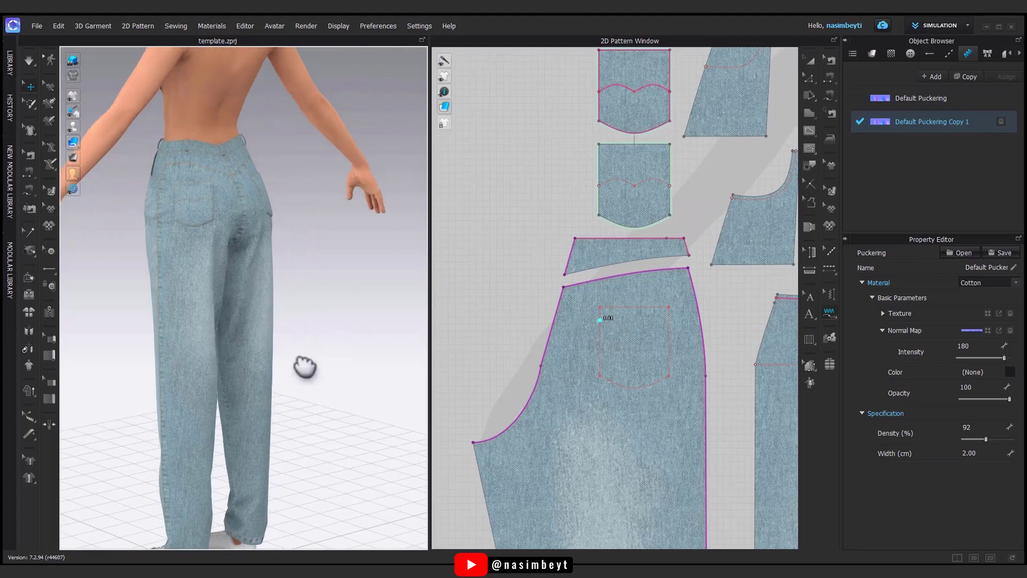
Add Default Puckering to the front crotch curve.
right_click_drag(305, 367, 763, 286)
scroll(647, 289, "down", 3)
scroll(647, 288, "up", 5)
scroll(615, 278, "up", 2)
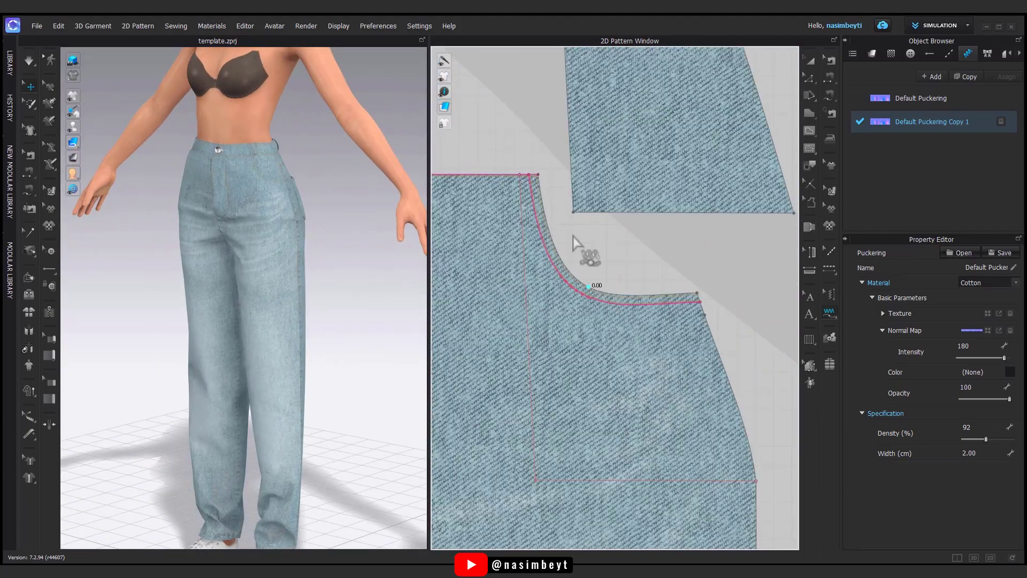
left_click(700, 302)
scroll(269, 263, "up", 5)
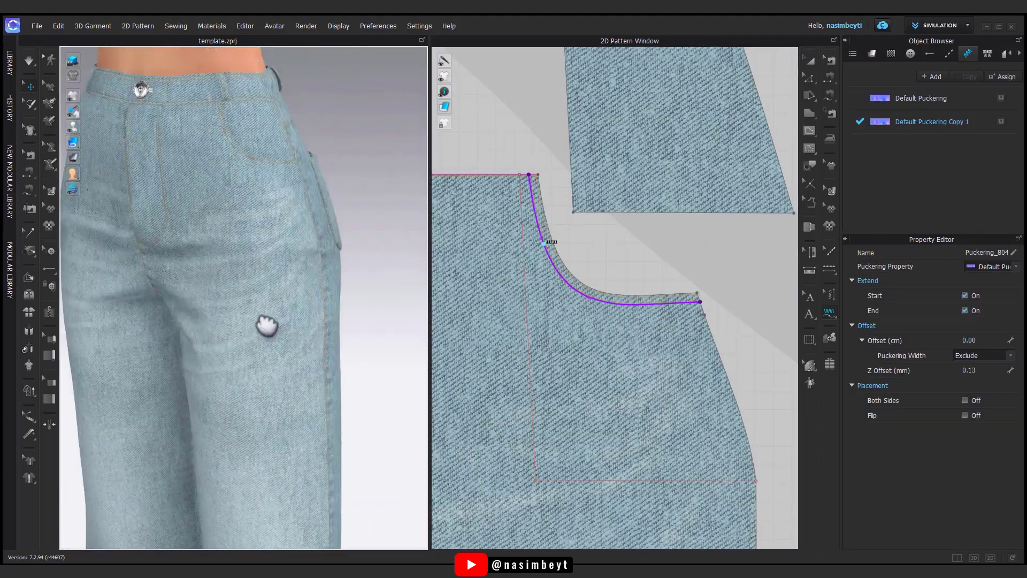
scroll(252, 227, "up", 3)
scroll(252, 227, "down", 5)
scroll(275, 229, "down", 3)
Trace a second puckering line along the front pant piece's curved edge.
right_click_drag(319, 305, 183, 217)
scroll(184, 218, "up", 3)
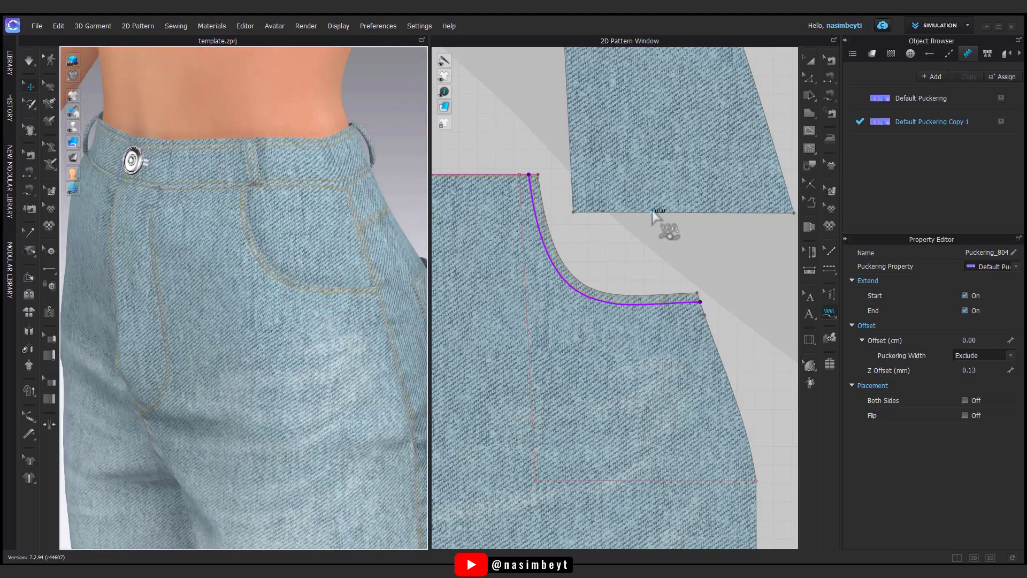
left_click(544, 202)
left_click(698, 293)
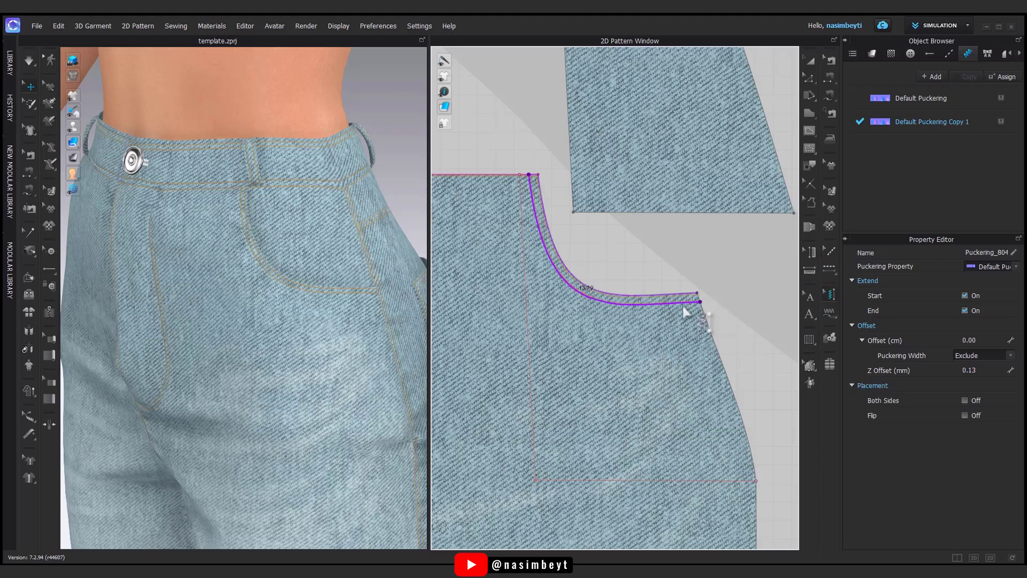
Raise Default Puckering Copy 1's wrinkle intensity, then reselect Default Puckering.
left_click(940, 118)
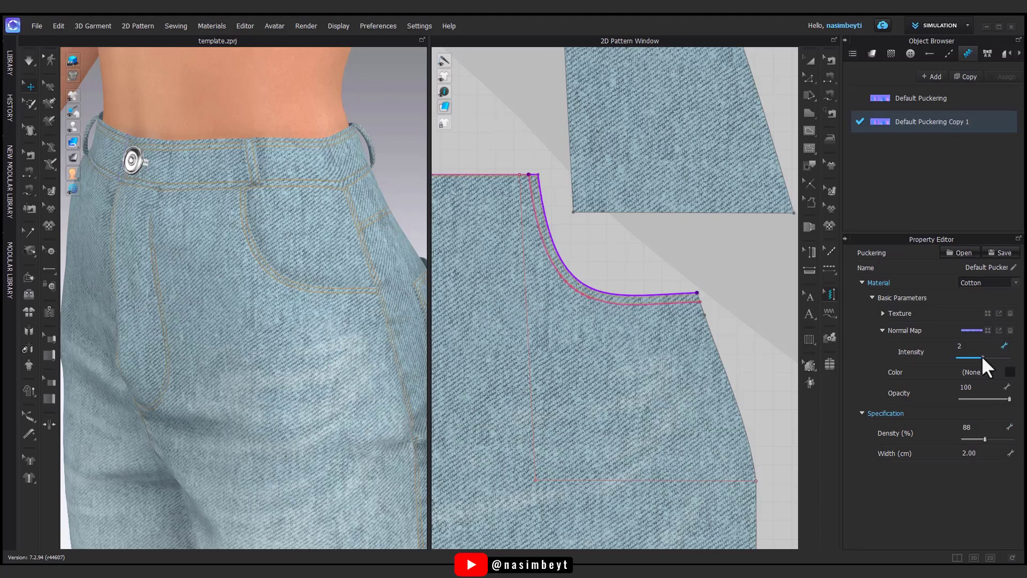
scroll(260, 401, "down", 3)
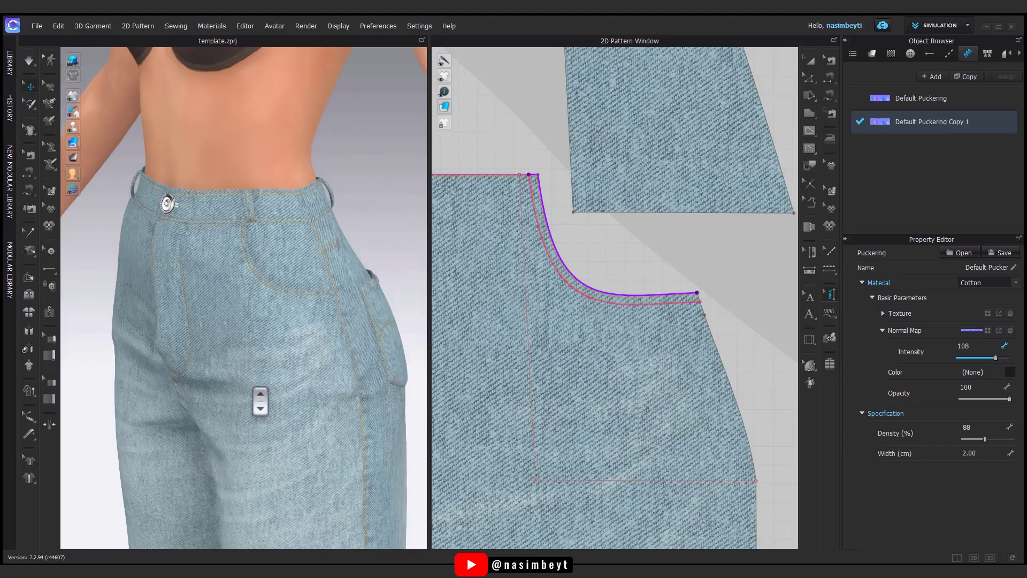
scroll(273, 374, "down", 3)
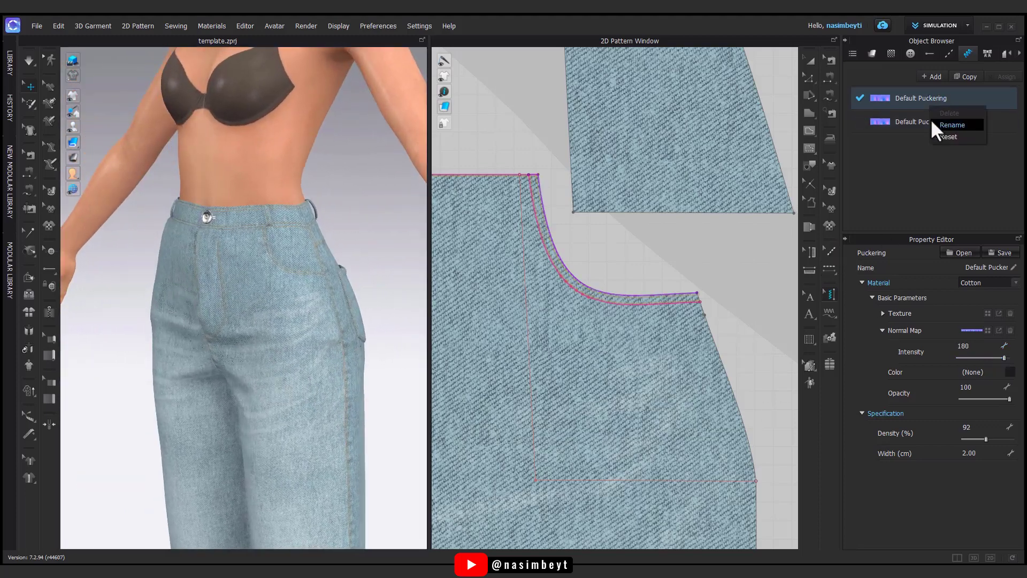
left_click(965, 98)
mouse_move(271, 287)
right_mouse_down()
mouse_move(202, 335)
mouse_move(298, 322)
right_mouse_up()
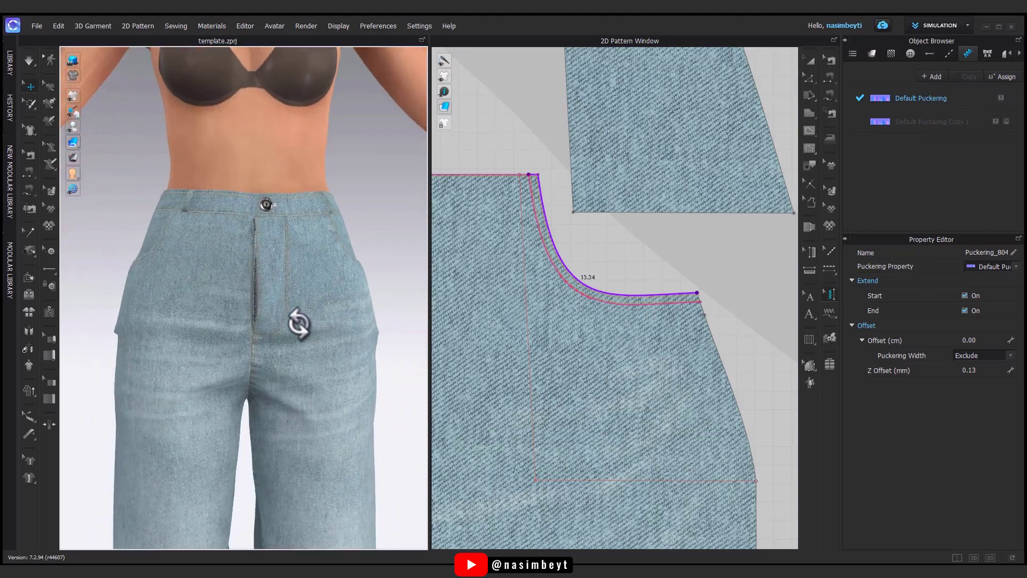
scroll(743, 349, "down", 3)
Trace puckering along the next pant piece's curved edge and check its Z Offset.
right_click_drag(619, 323, 676, 316)
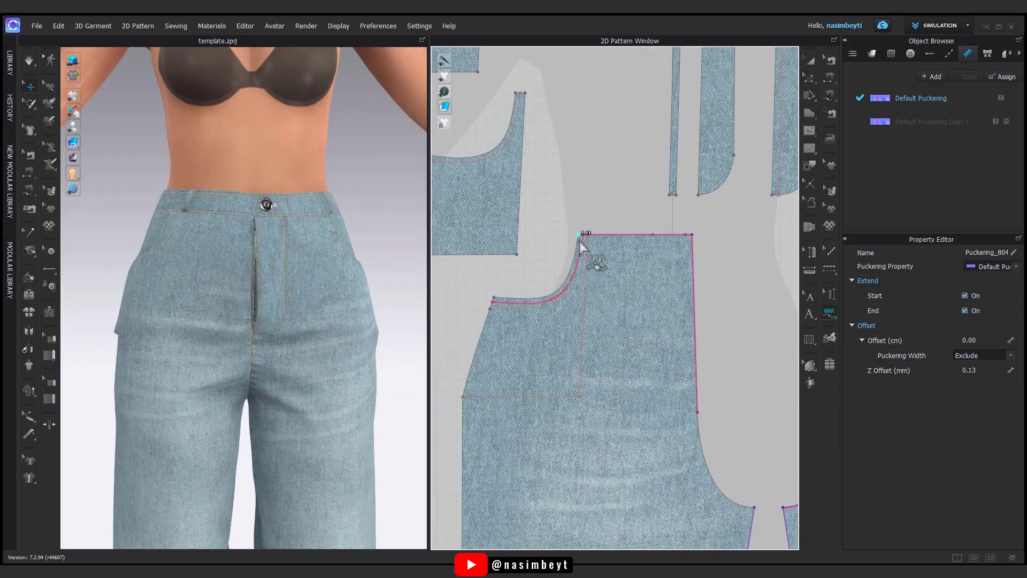
left_click(517, 302)
mouse_move(305, 338)
right_mouse_down()
mouse_move(362, 344)
mouse_move(197, 352)
mouse_move(298, 335)
mouse_move(167, 328)
mouse_move(208, 345)
mouse_move(268, 340)
right_mouse_up()
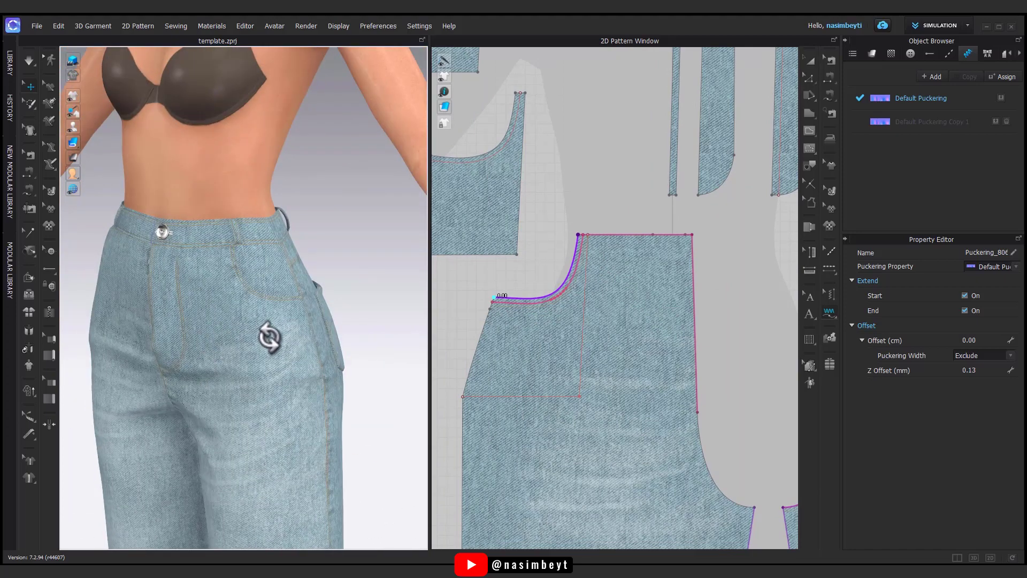
double_click(977, 370)
Orbit and zoom around the avatar to inspect the seams and back waistband puckering.
right_click_drag(423, 377, 367, 378)
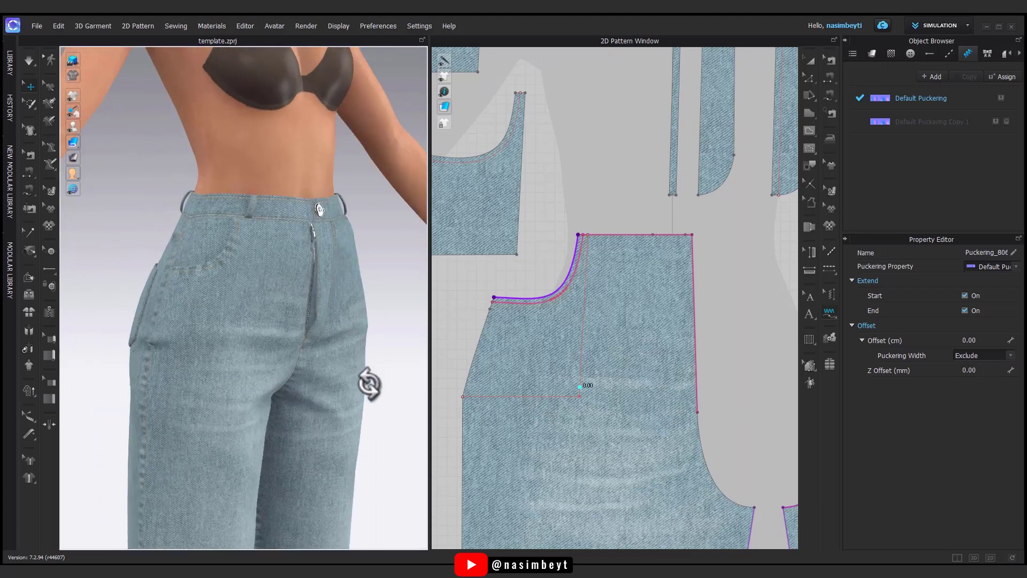
right_click_drag(119, 388, 108, 405)
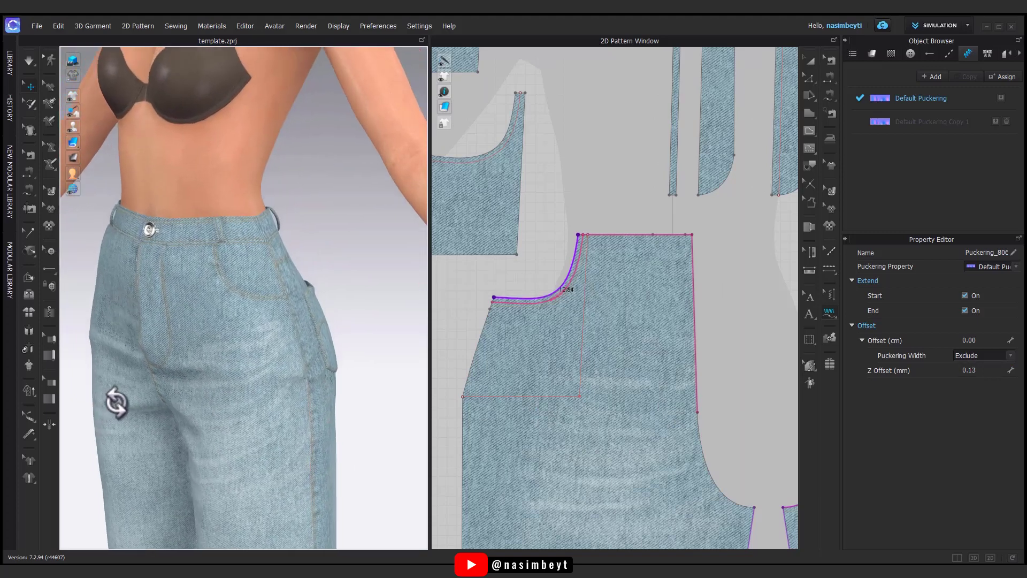
scroll(543, 344, "down", 3)
scroll(522, 271, "up", 3)
scroll(470, 246, "up", 2)
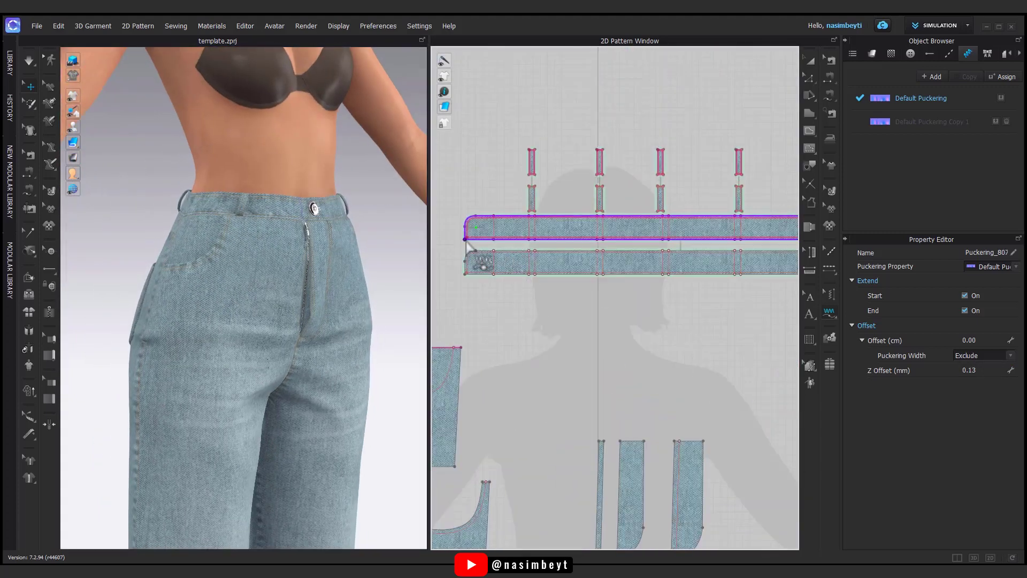
scroll(317, 264, "up", 1)
scroll(318, 263, "up", 2)
scroll(317, 264, "up", 2)
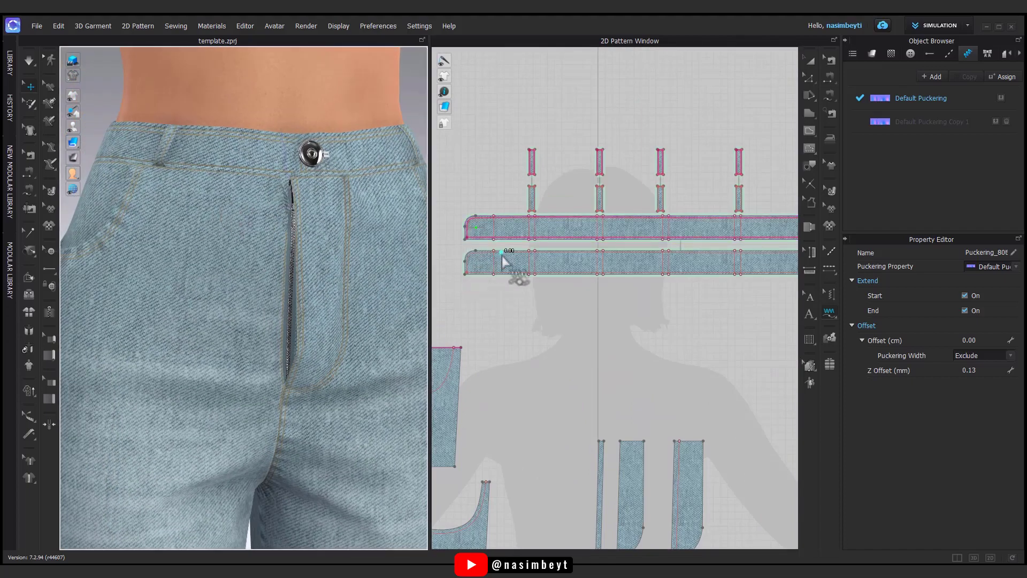
scroll(467, 245, "down", 3)
right_click_drag(212, 259, 401, 262)
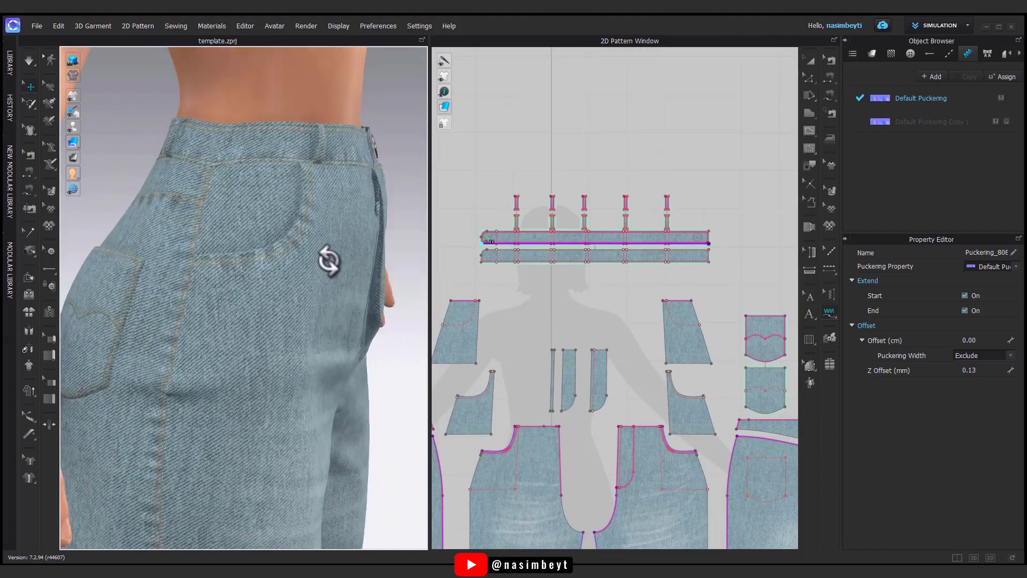
scroll(492, 257, "up", 3)
scroll(448, 252, "up", 1)
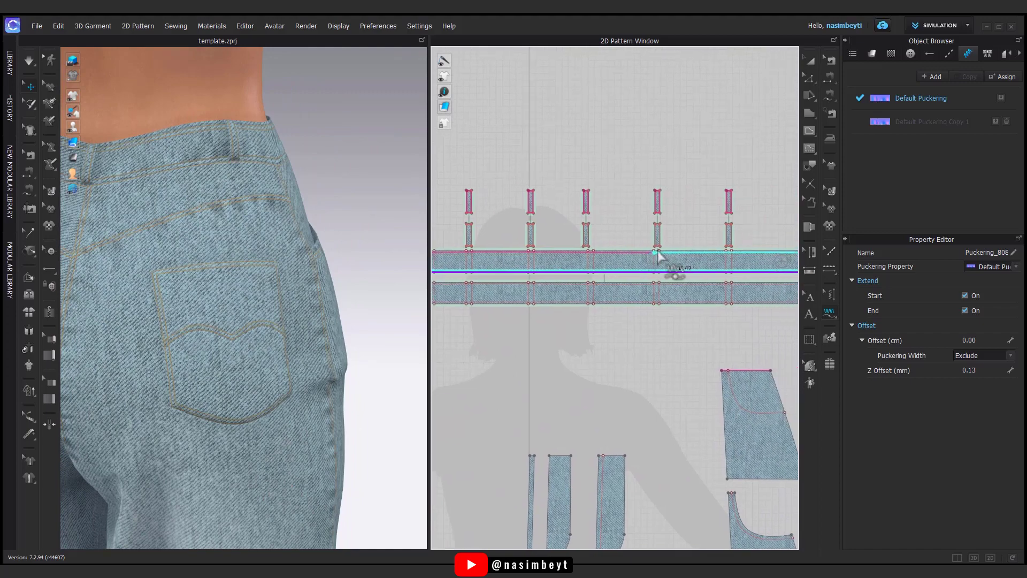
scroll(274, 265, "down", 2)
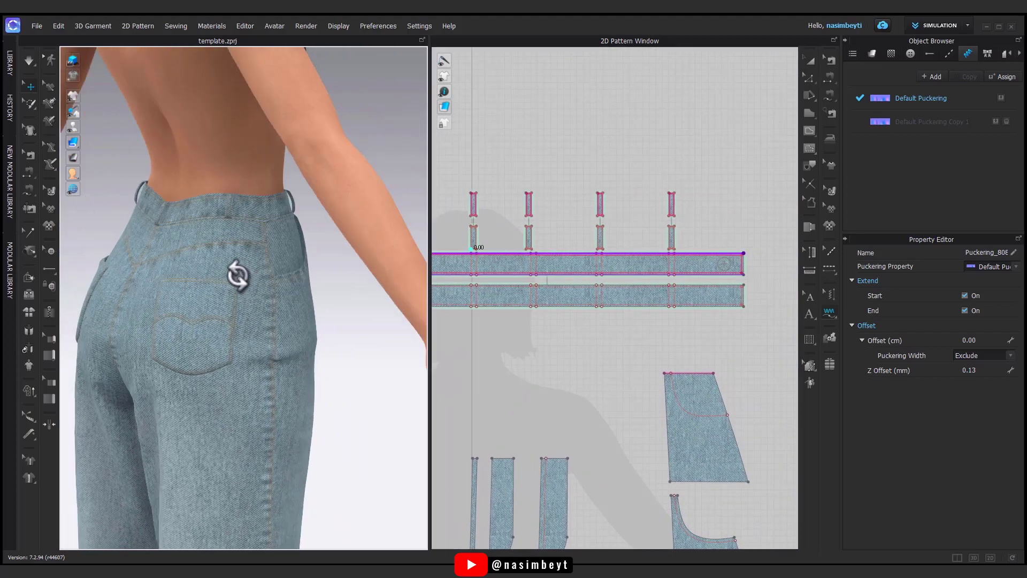
right_click_drag(274, 265, 85, 271)
scroll(207, 275, "up", 2)
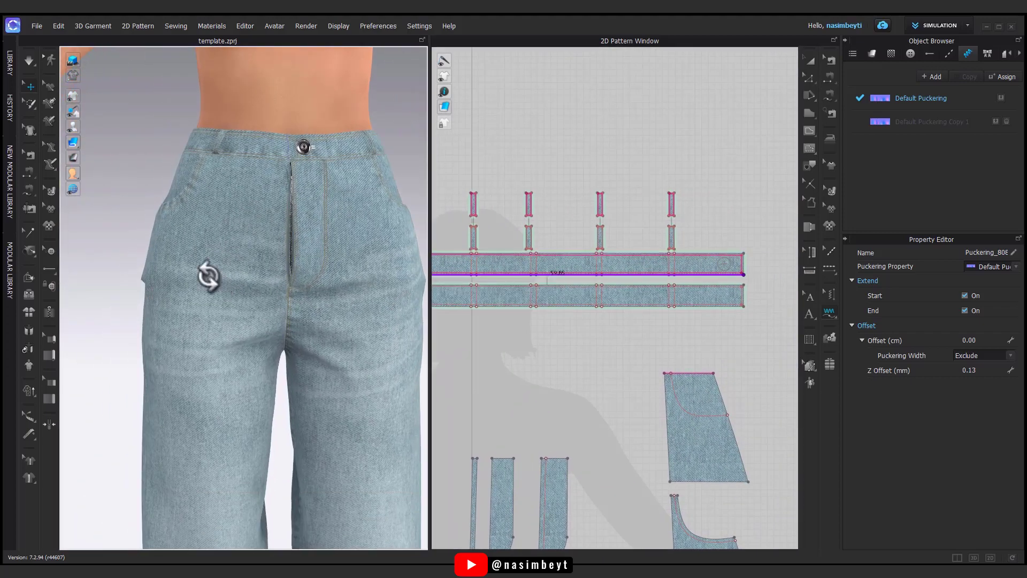
scroll(649, 275, "up", 5)
scroll(685, 257, "up", 2)
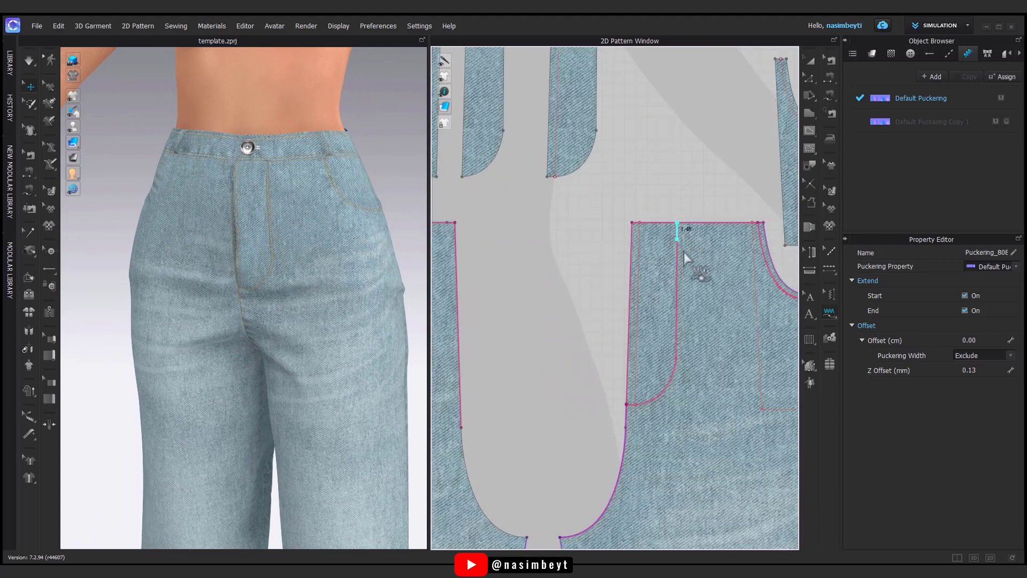
Add puckering along the fly's curved stitch line.
left_click(627, 405)
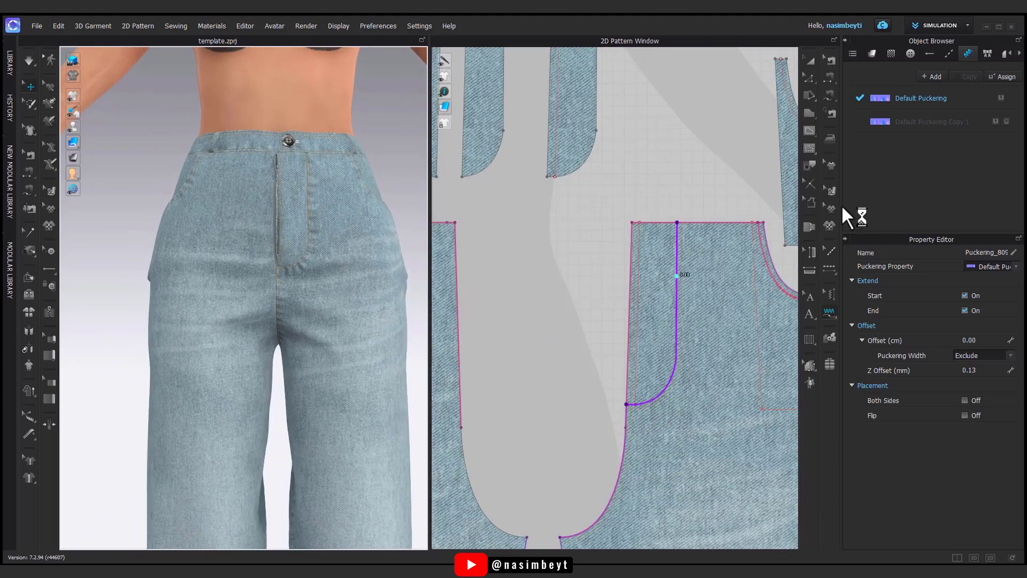
scroll(369, 336, "down", 2)
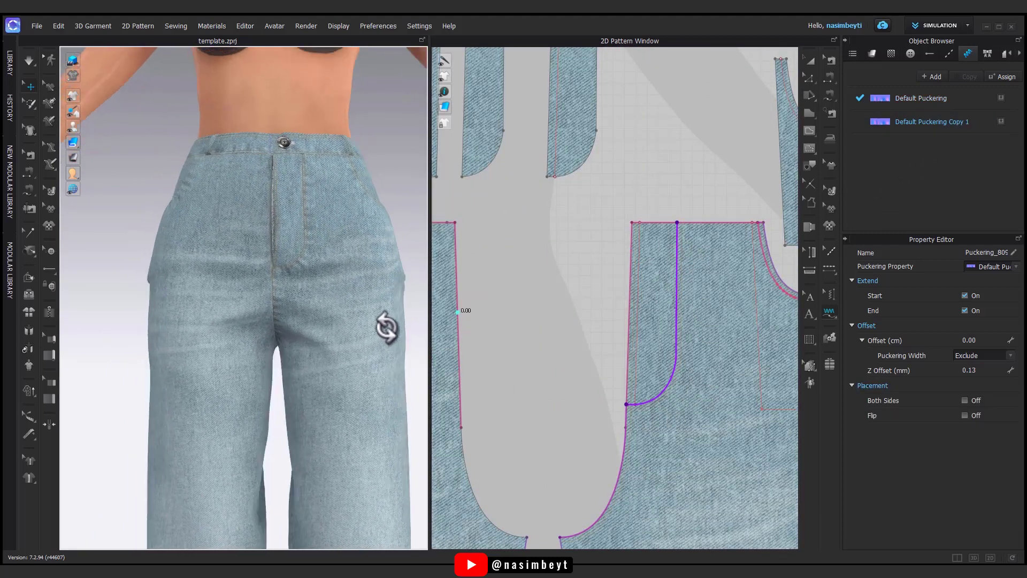
scroll(367, 360, "down", 2)
scroll(335, 298, "up", 4)
right_click_drag(335, 298, 357, 306)
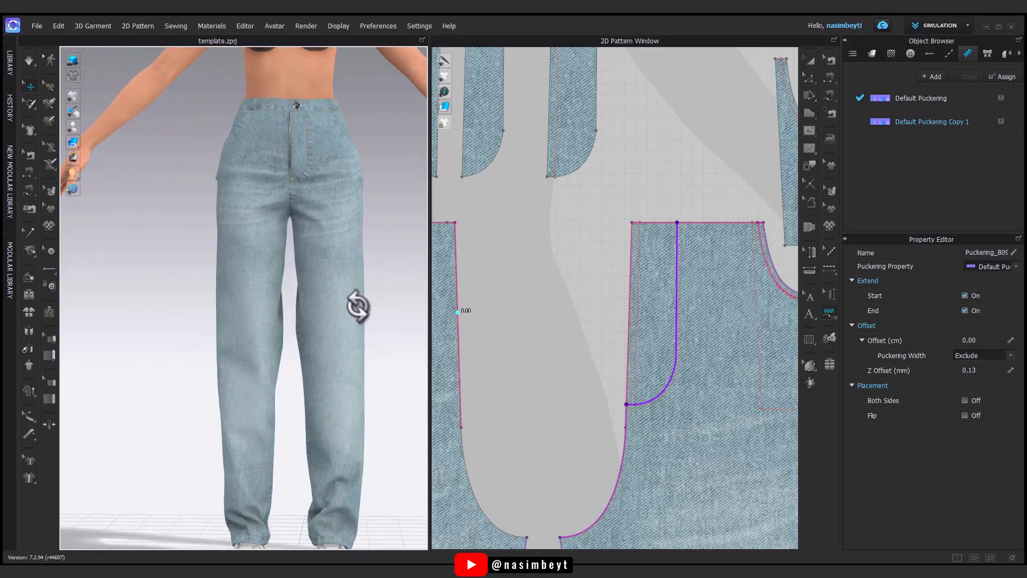
Set Default Puckering Copy 1 density to 130%.
left_click(916, 120)
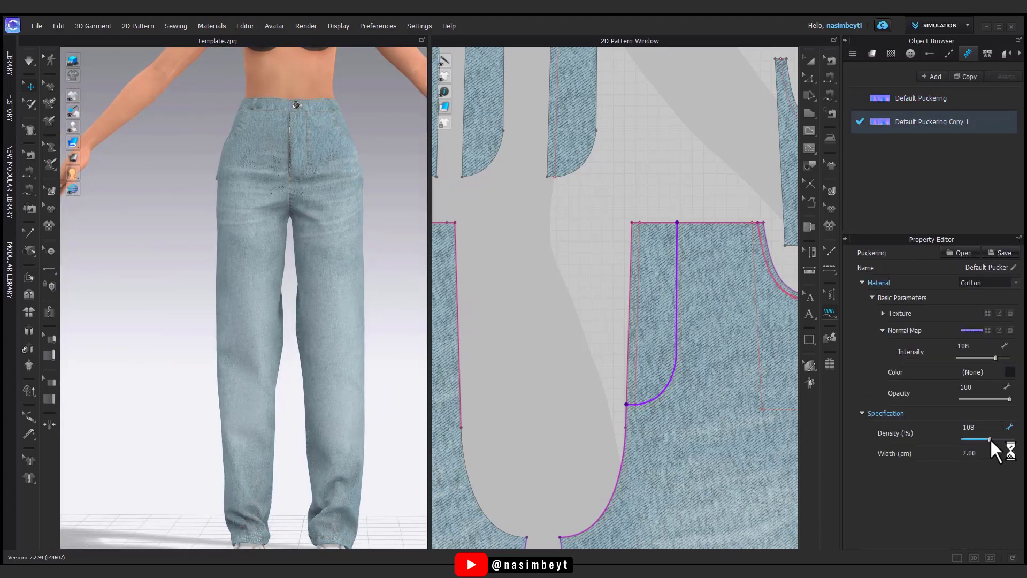
scroll(367, 229, "up", 3)
right_click_drag(298, 360, 321, 367)
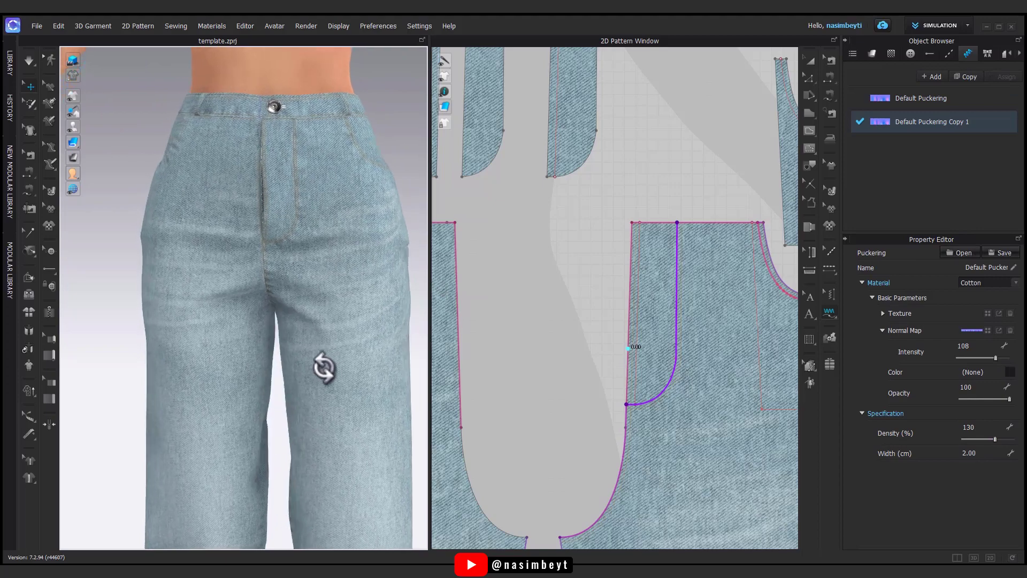
scroll(688, 337, "down", 3)
scroll(687, 337, "down", 3)
scroll(615, 280, "up", 3)
Select the waistband puckering line, list the garment's fabrics, and reset the 3D view.
left_click(701, 268)
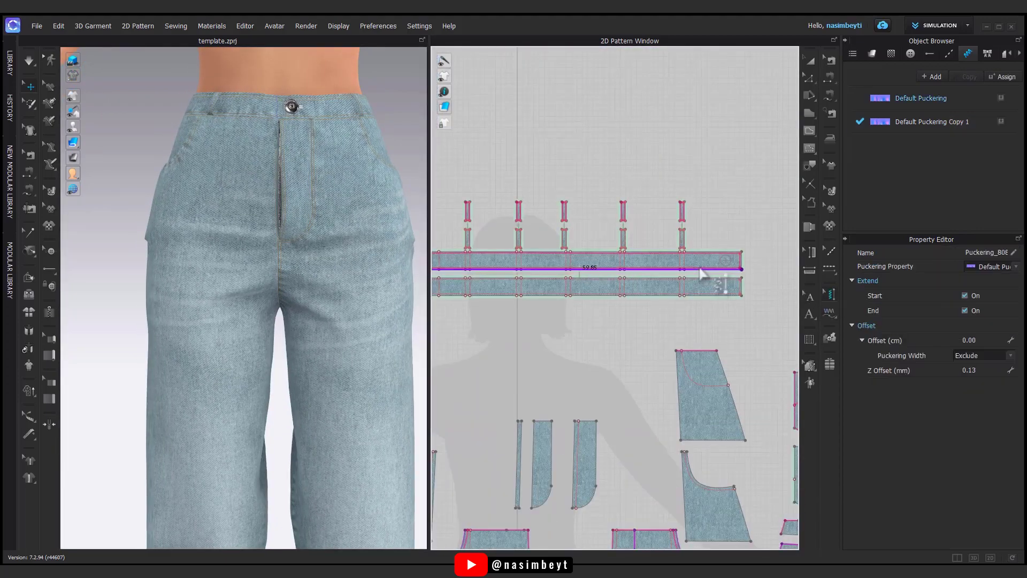
mouse_move(516, 309)
right_mouse_down()
mouse_move(639, 315)
mouse_move(339, 321)
mouse_move(280, 298)
mouse_move(113, 291)
mouse_move(351, 290)
right_mouse_up()
scroll(332, 356, "down", 3)
left_click(809, 61)
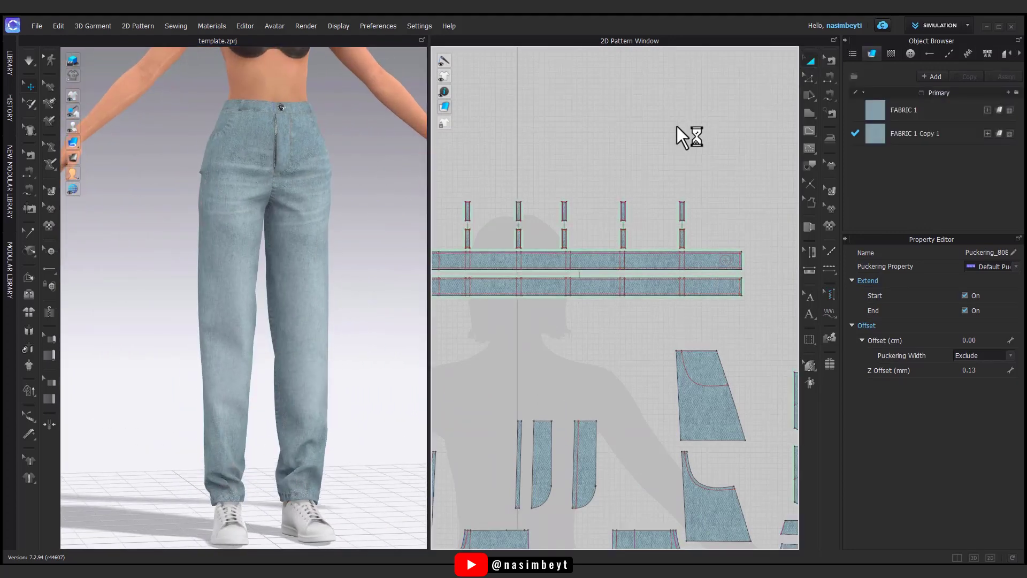
right_click(388, 227)
left_click(390, 234)
scroll(310, 284, "up", 3)
mouse_move(298, 280)
right_mouse_down()
mouse_move(328, 348)
mouse_move(899, 340)
mouse_move(172, 351)
mouse_move(348, 348)
right_mouse_up()
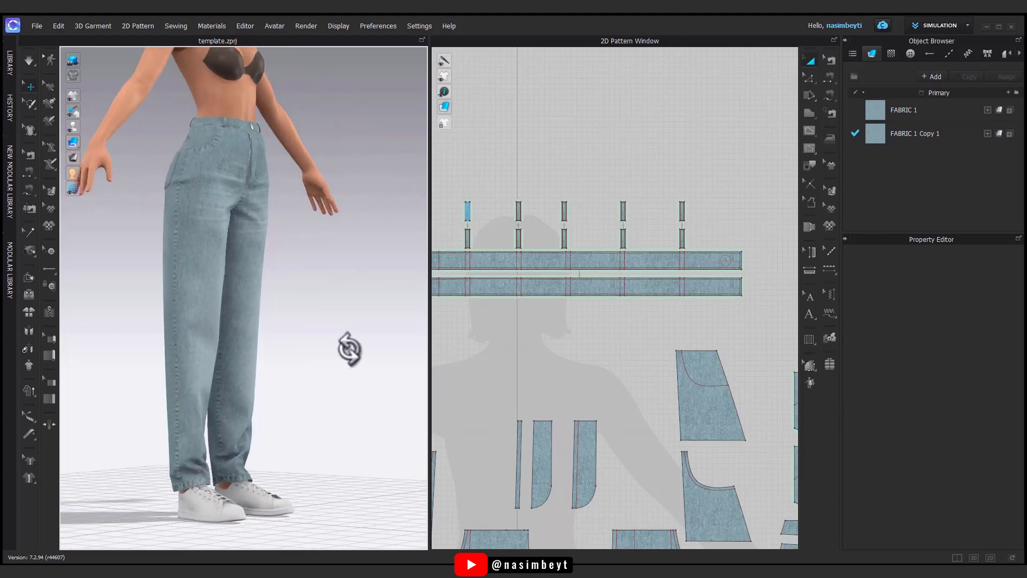
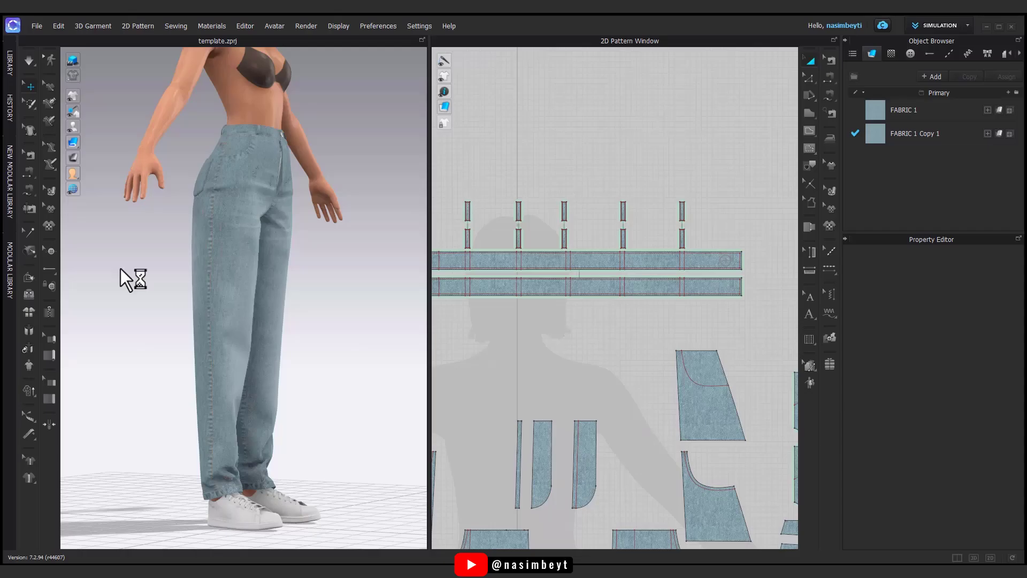
Browse Avatar > Poses in the Library and load an FV2 standing pose.
left_click(10, 63)
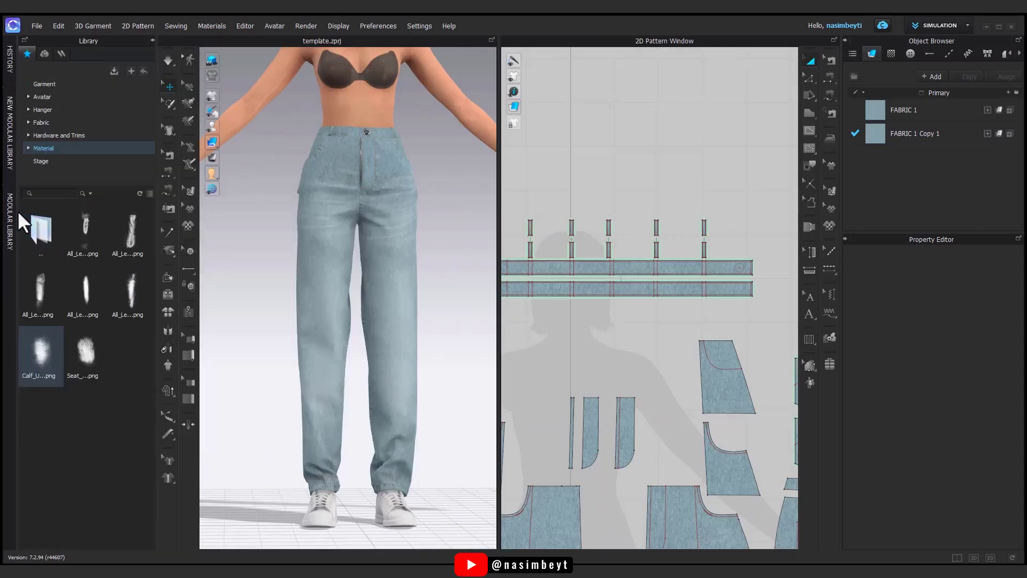
left_click(55, 96)
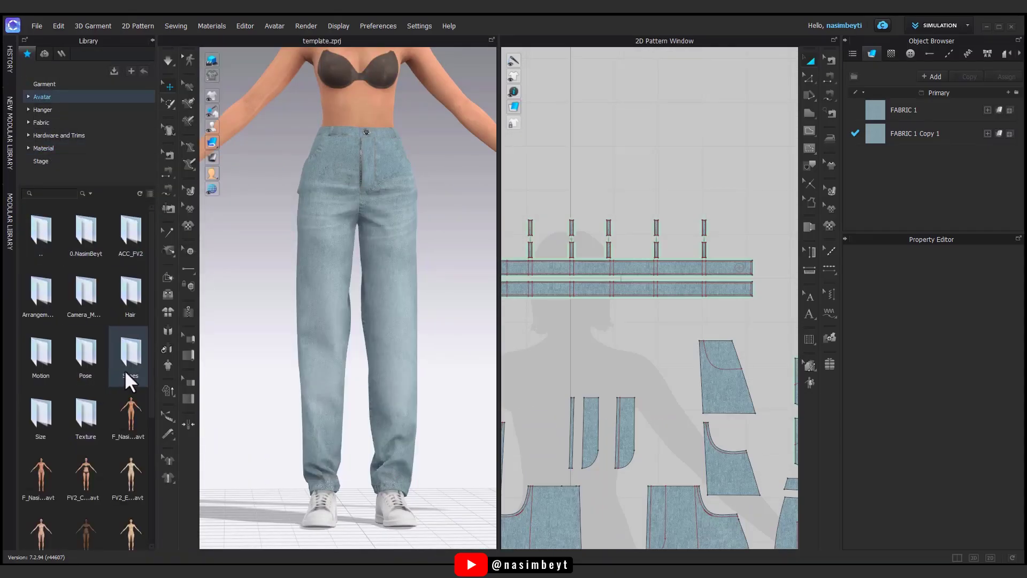
double_click(127, 364)
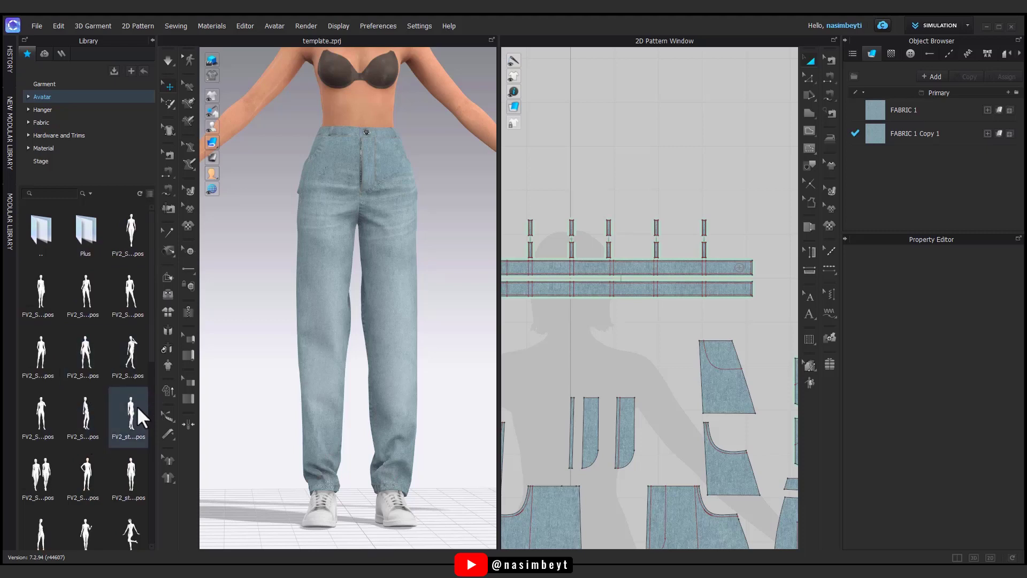
scroll(131, 504, "down", 3)
scroll(117, 497, "down", 3)
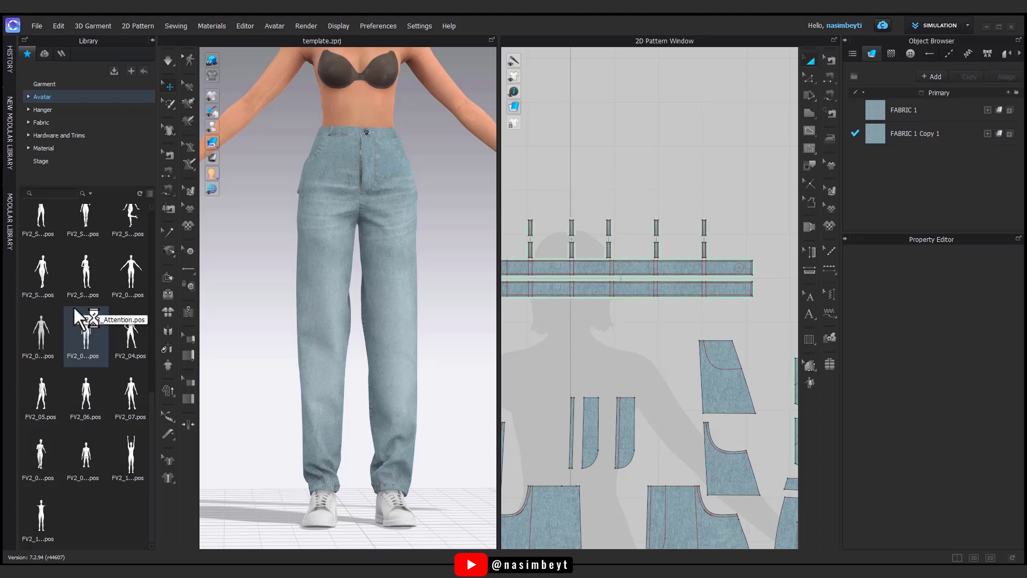
scroll(78, 306, "up", 2)
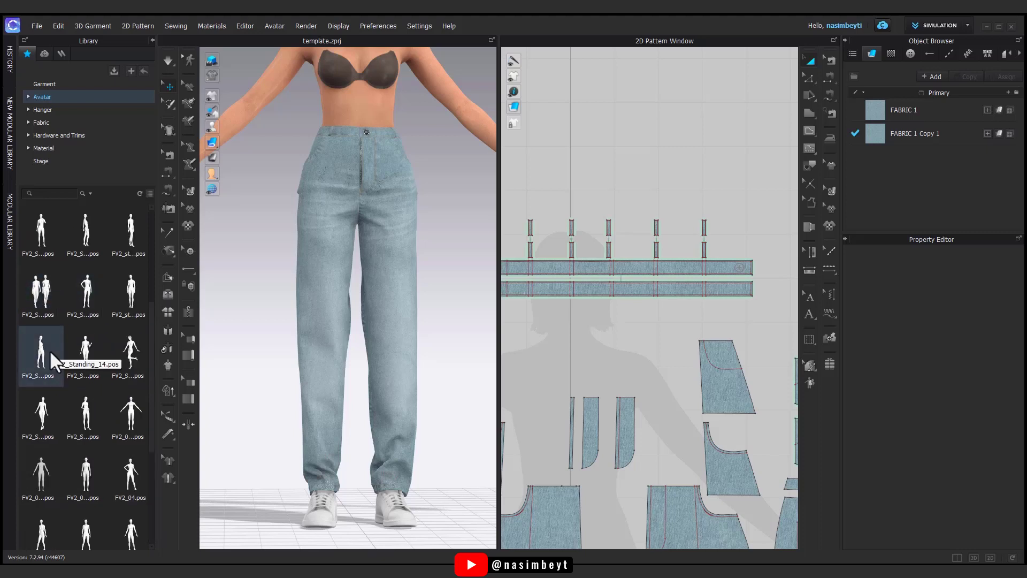
double_click(43, 298)
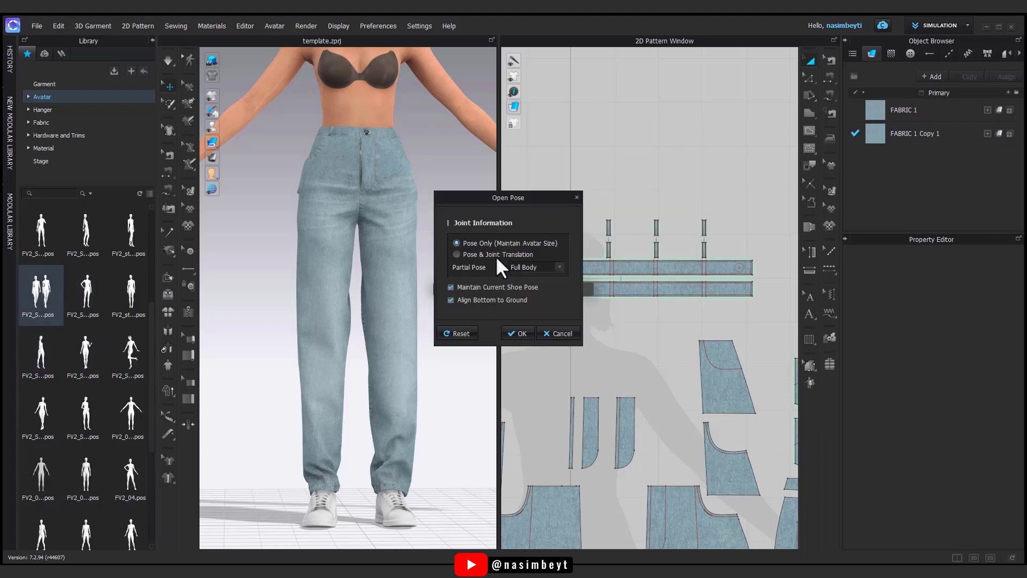
Apply the walking pose, centre the avatar, and move all avatars and garments to the ground.
left_click(514, 333)
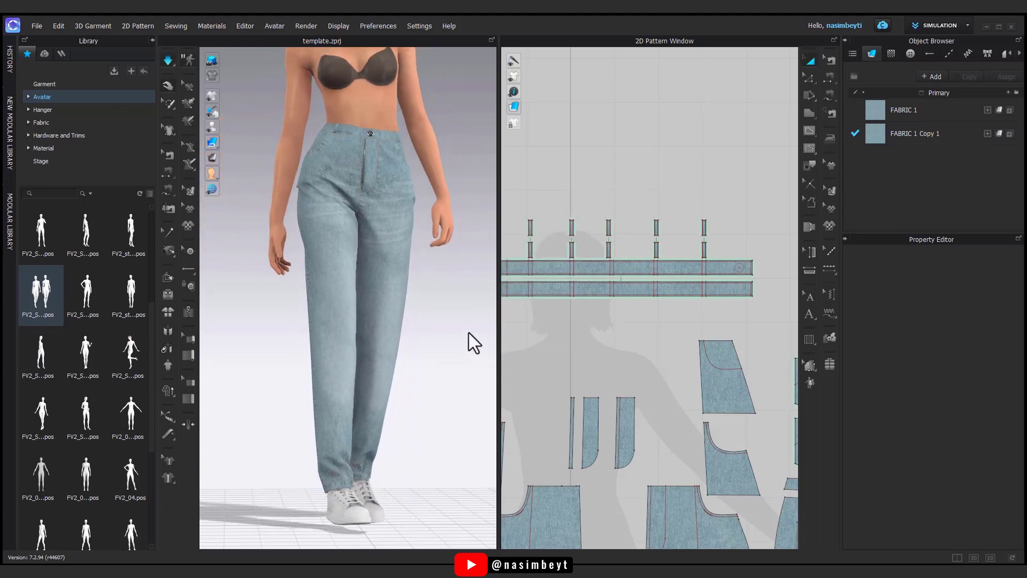
mouse_move(468, 332)
right_mouse_down()
mouse_move(455, 391)
mouse_move(355, 390)
mouse_move(590, 391)
mouse_move(520, 394)
right_mouse_up()
left_click(377, 110)
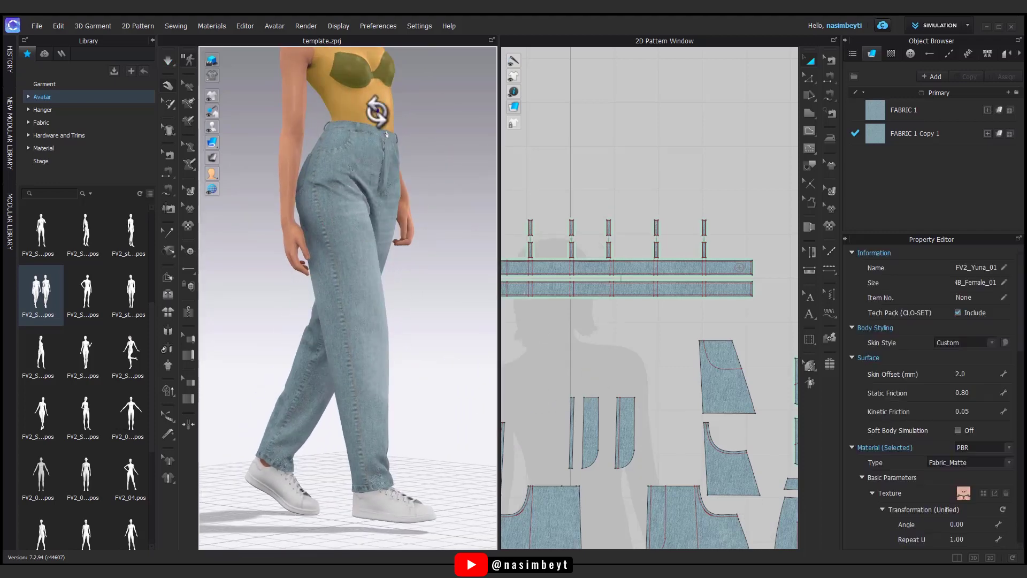
right_click(377, 111)
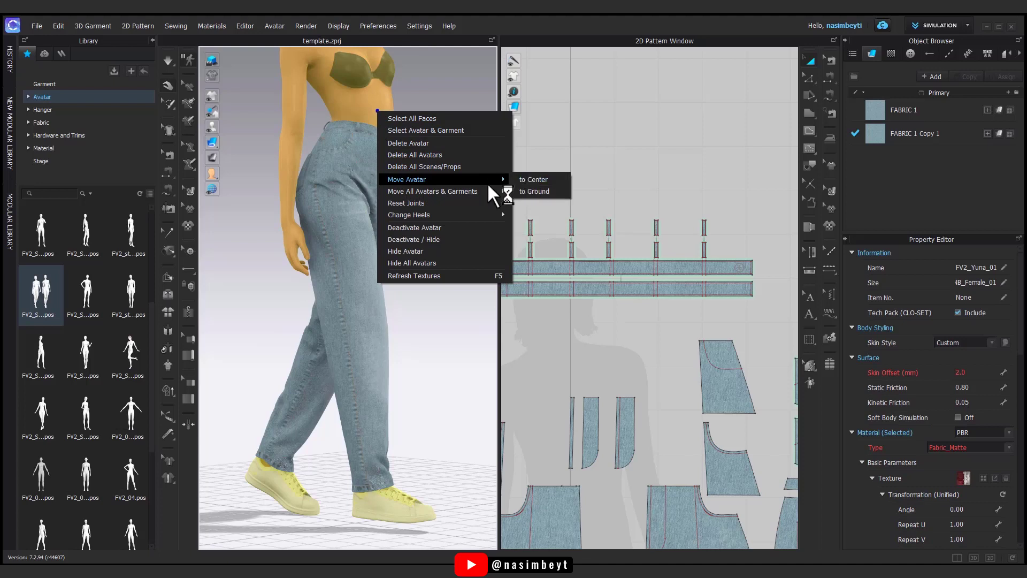
mouse_move(433, 191)
left_click(529, 191)
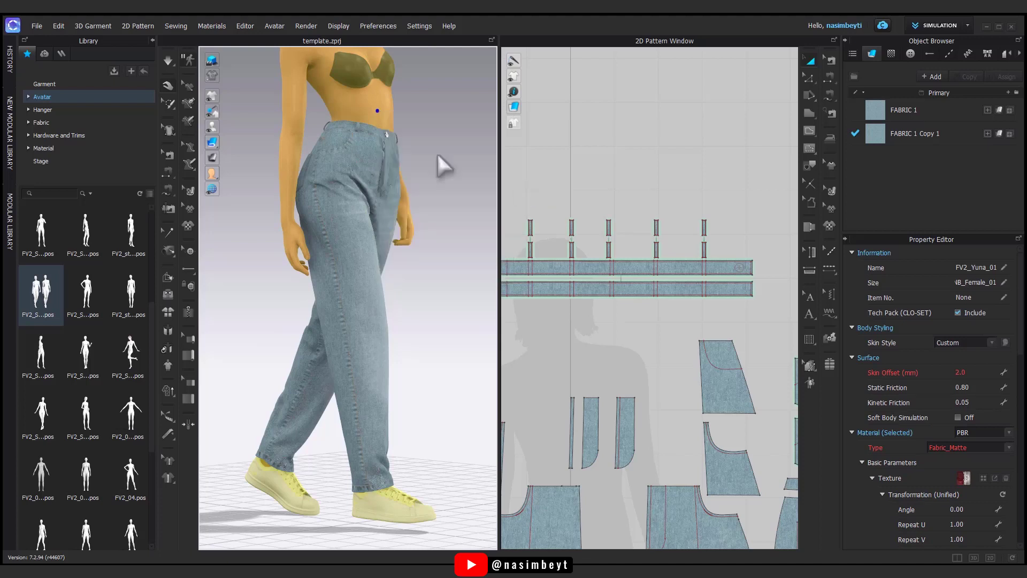
right_click(380, 111)
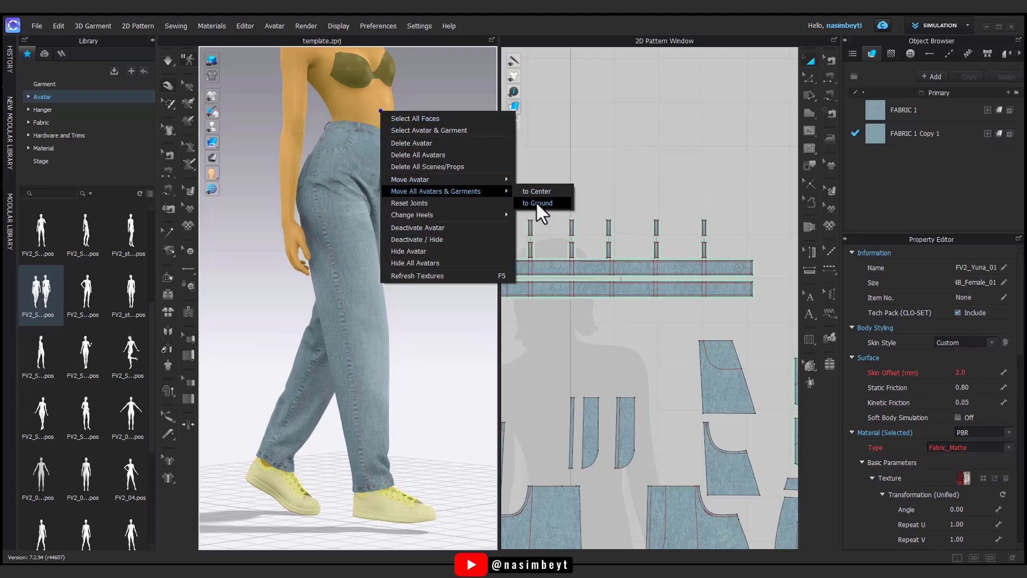
left_click(536, 201)
right_click_drag(362, 424, 393, 416)
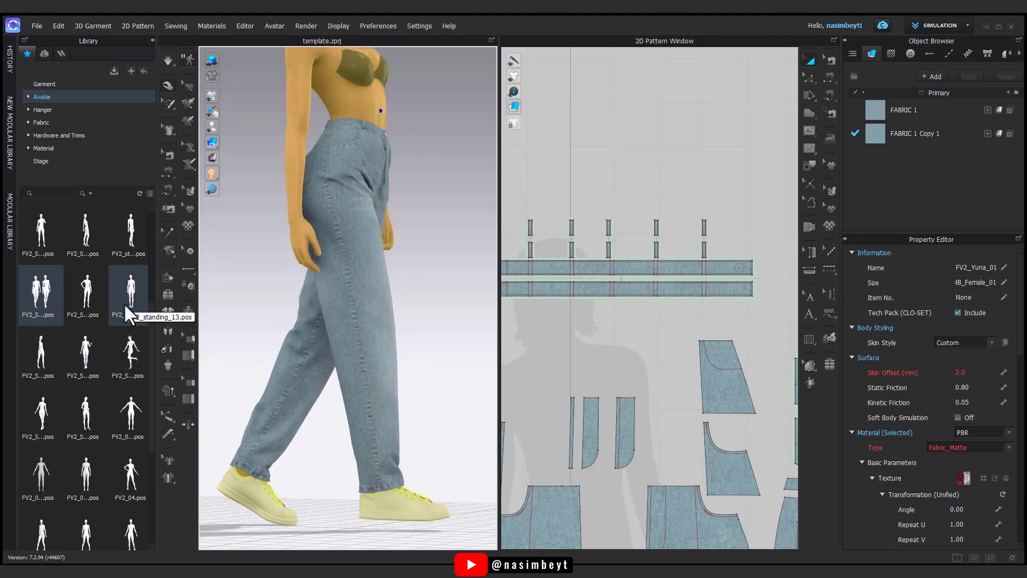
scroll(124, 303, "up", 3)
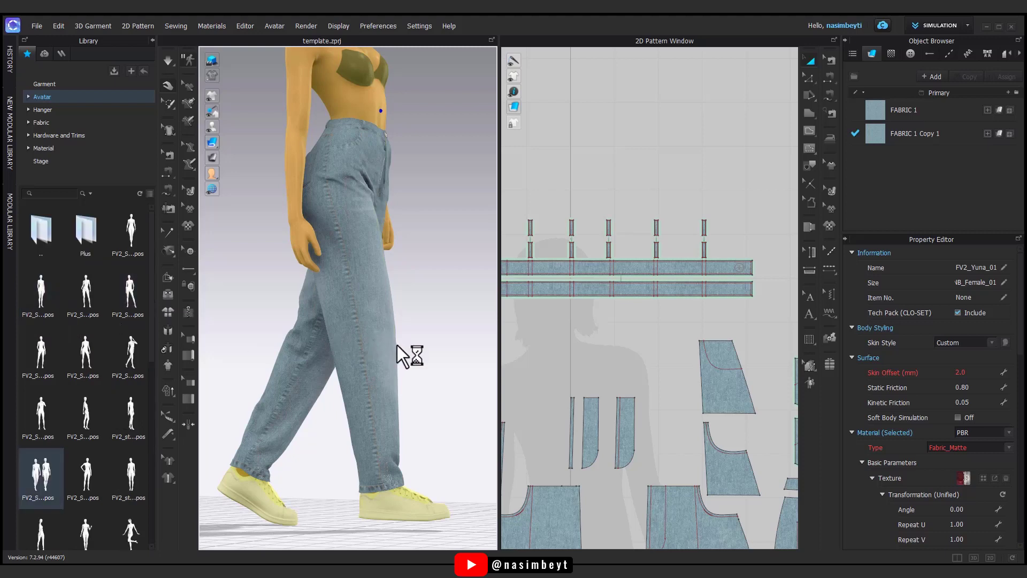
Apply another standing pose, then hide the avatar so only the jeans show.
double_click(46, 291)
left_click(516, 331)
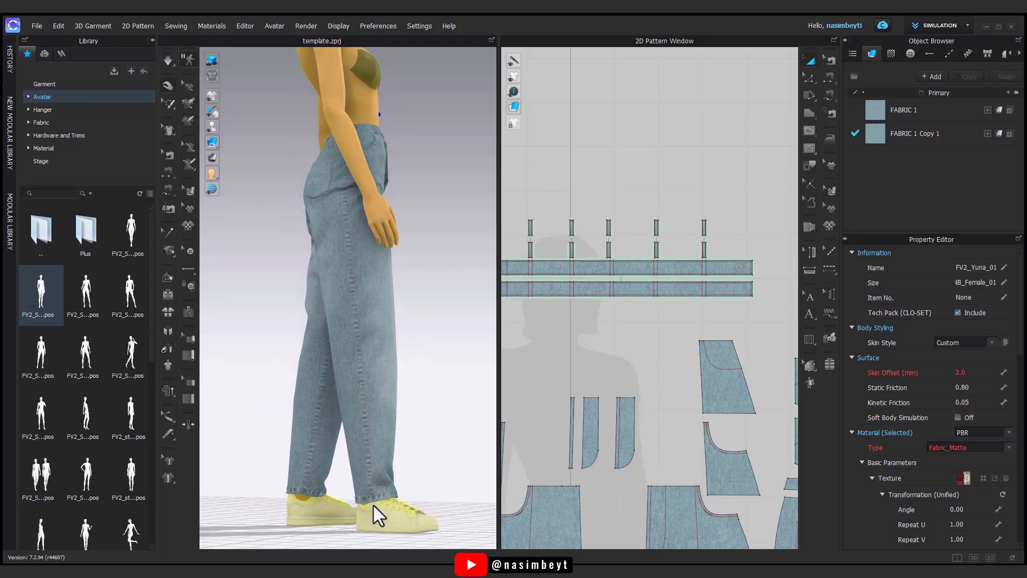
mouse_move(425, 532)
right_mouse_down()
mouse_move(337, 535)
mouse_move(376, 535)
mouse_move(402, 516)
mouse_move(430, 465)
right_mouse_up()
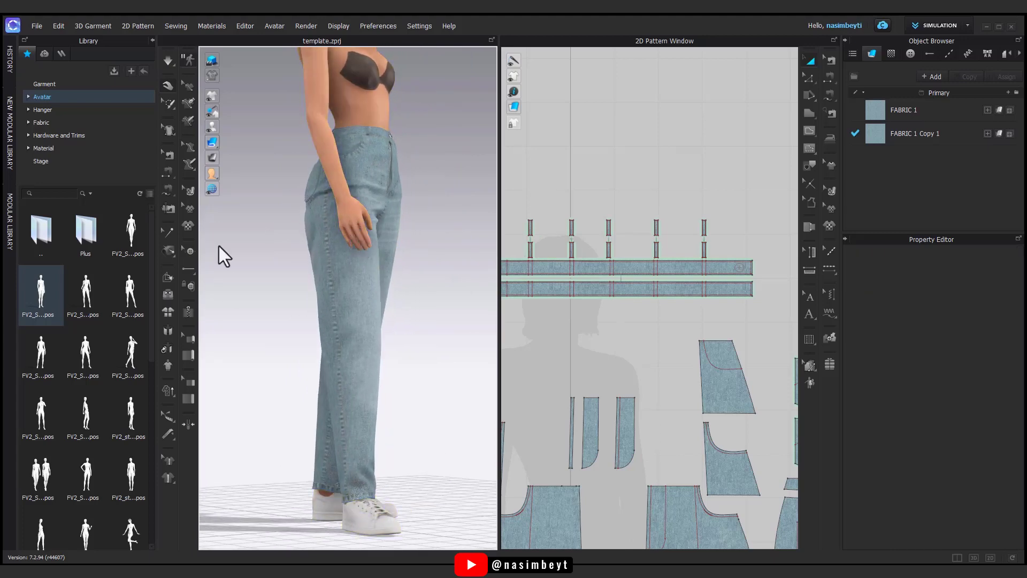
left_click(228, 126)
mouse_move(402, 305)
right_mouse_down()
mouse_move(240, 305)
mouse_move(387, 311)
mouse_move(344, 347)
mouse_move(367, 321)
mouse_move(461, 408)
mouse_move(749, 402)
right_mouse_up()
Collapse the Library panel to widen the 3D and pattern views, and open the Render menu.
right_click_drag(420, 397, 413, 299)
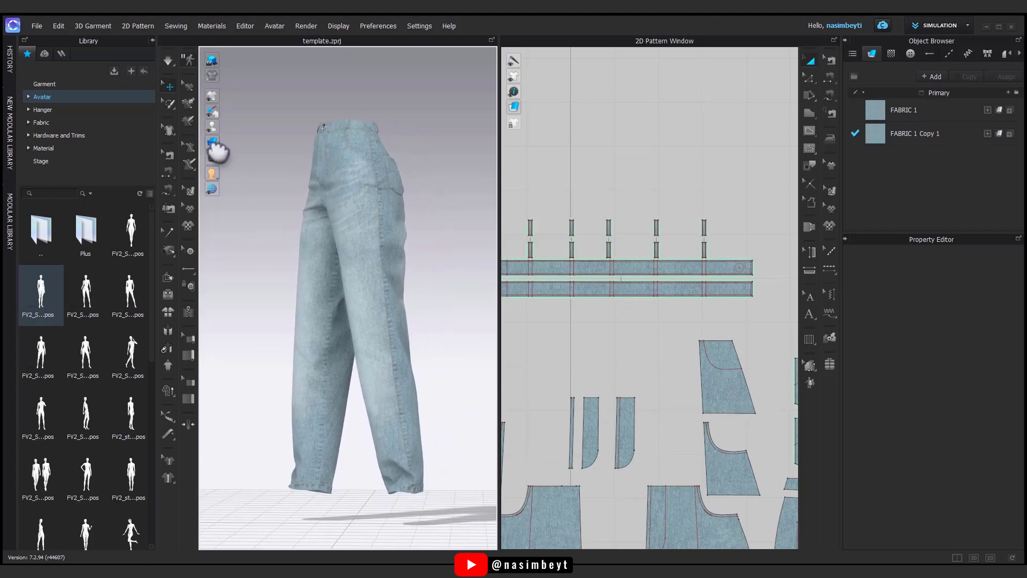
left_click(152, 40)
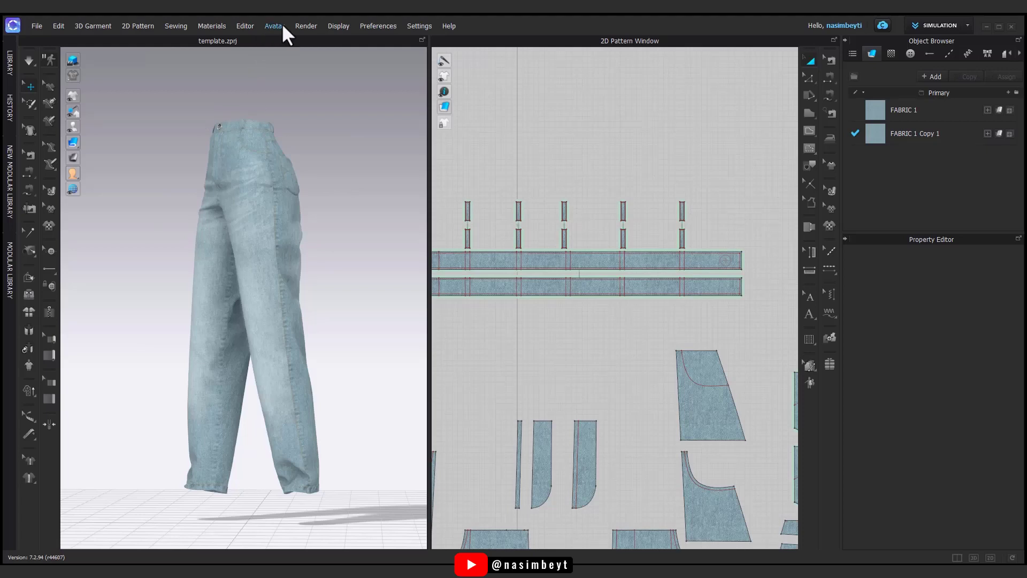
left_click(306, 27)
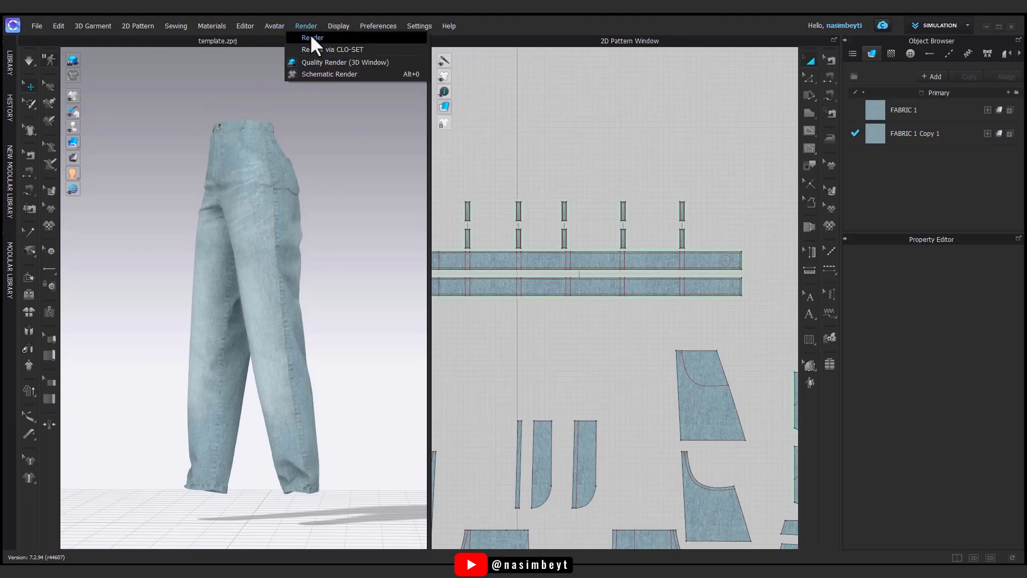
Render the jeans and review the 2000 x 2000 px, 300 ppi image and dome-light settings.
left_click(312, 39)
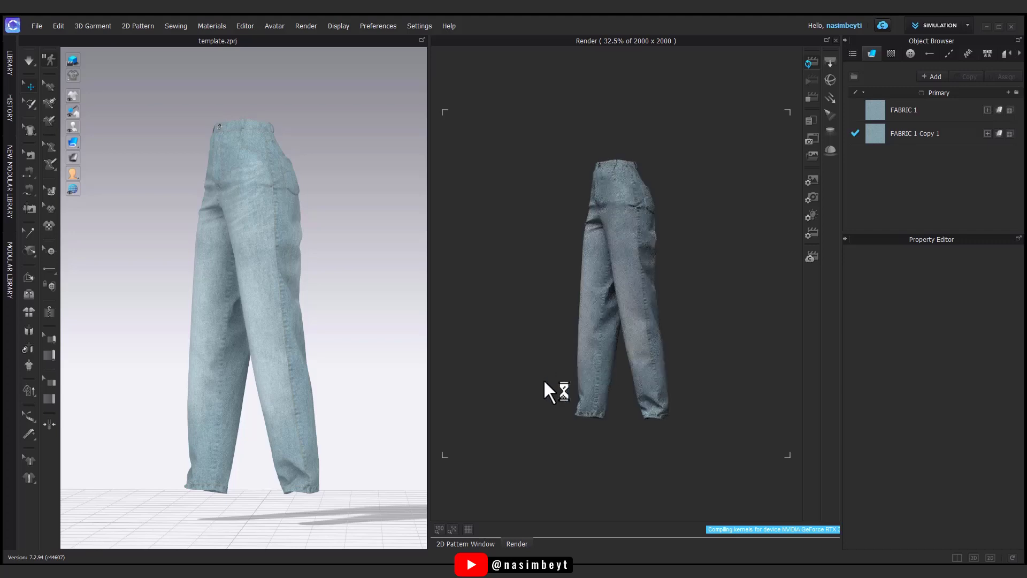
scroll(276, 399, "up", 3)
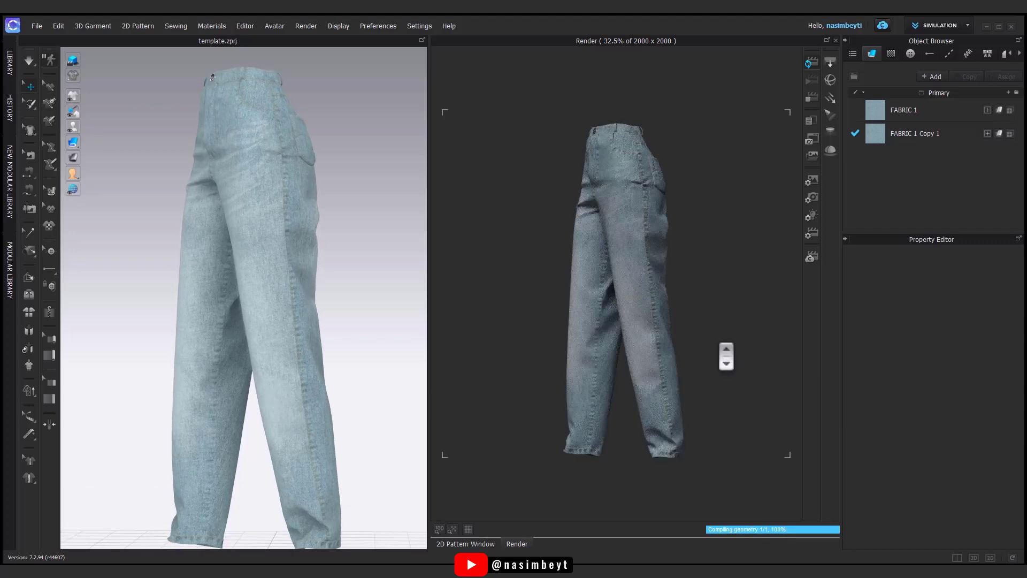
left_click(808, 233)
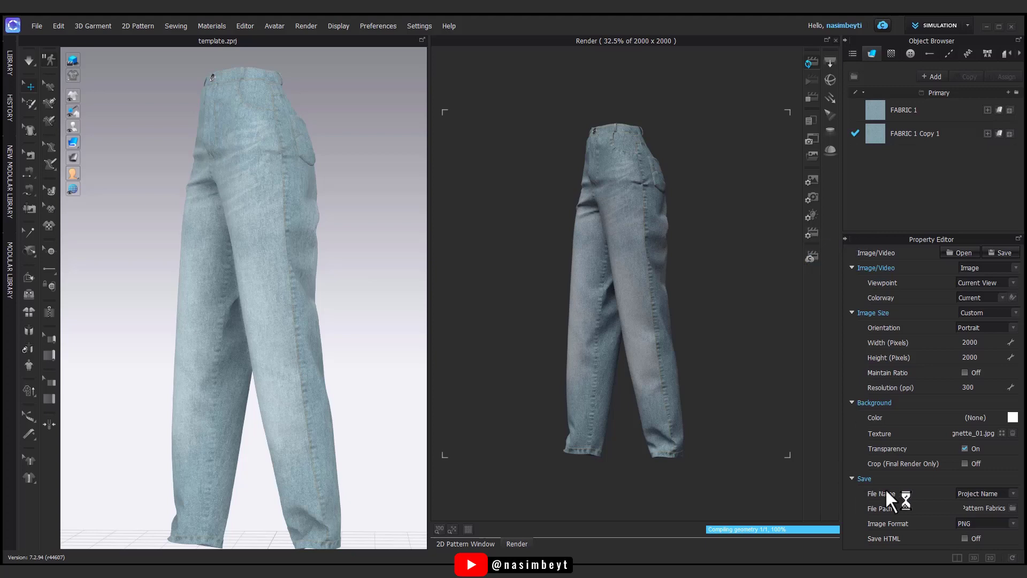
left_click(811, 214)
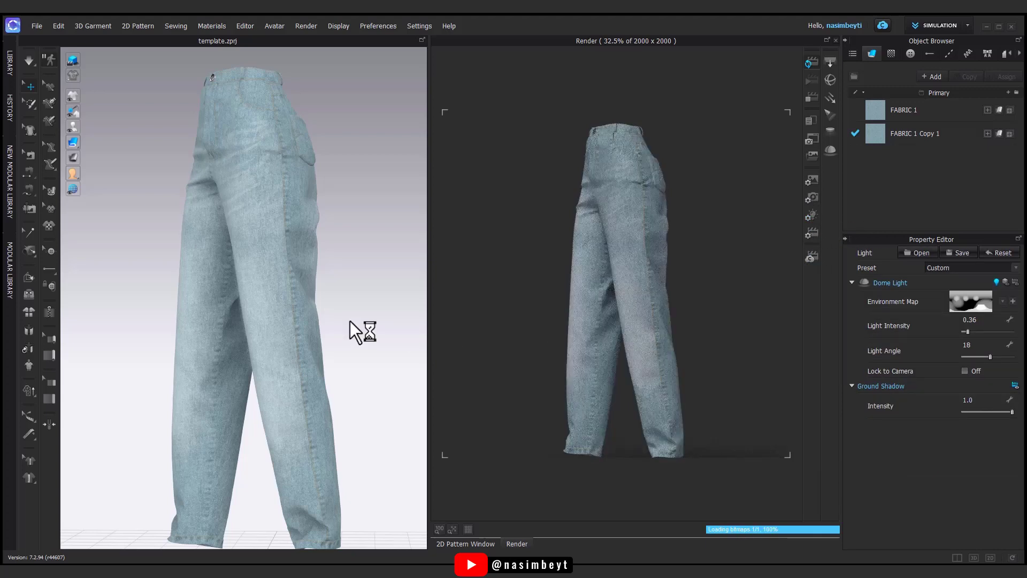
left_click(564, 289)
Widen the Render window and orbit the jeans to a front view.
right_click_drag(271, 298, 261, 344)
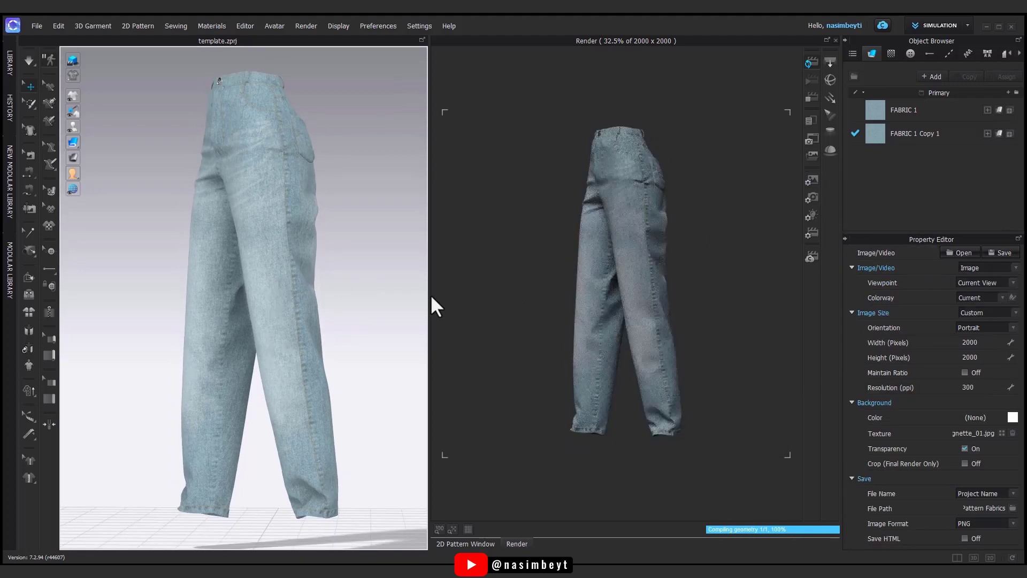
left_click_drag(432, 300, 298, 294)
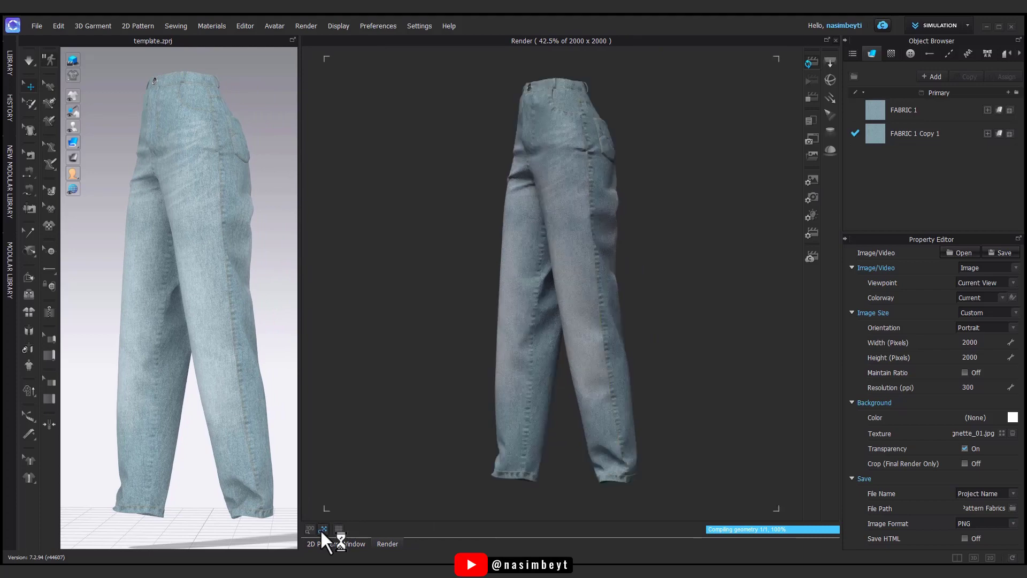
right_click_drag(161, 451, 252, 442)
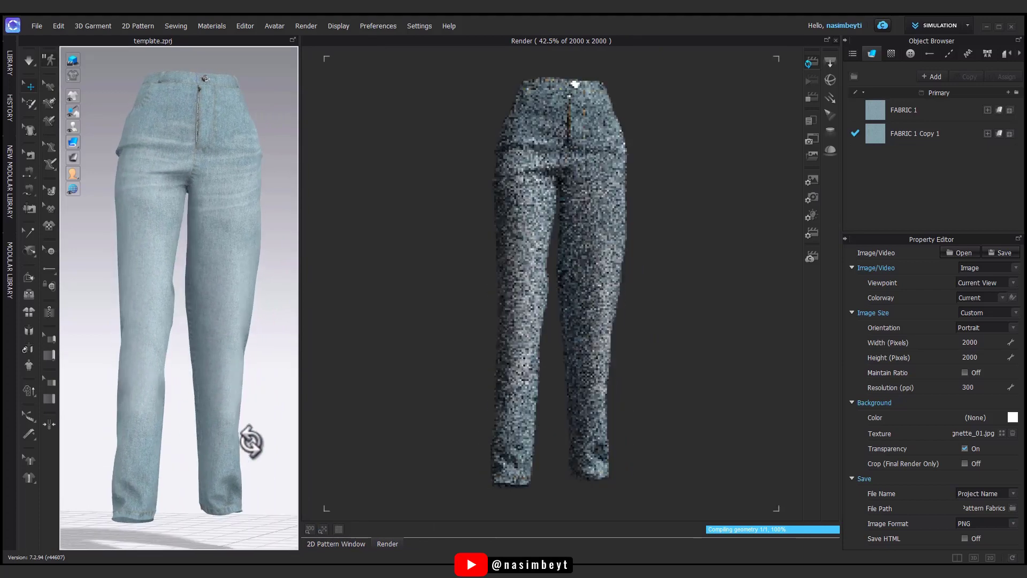
Inspect the jeans fly area, then return to the selection tool and a full front view.
left_click(196, 101)
left_click(263, 117)
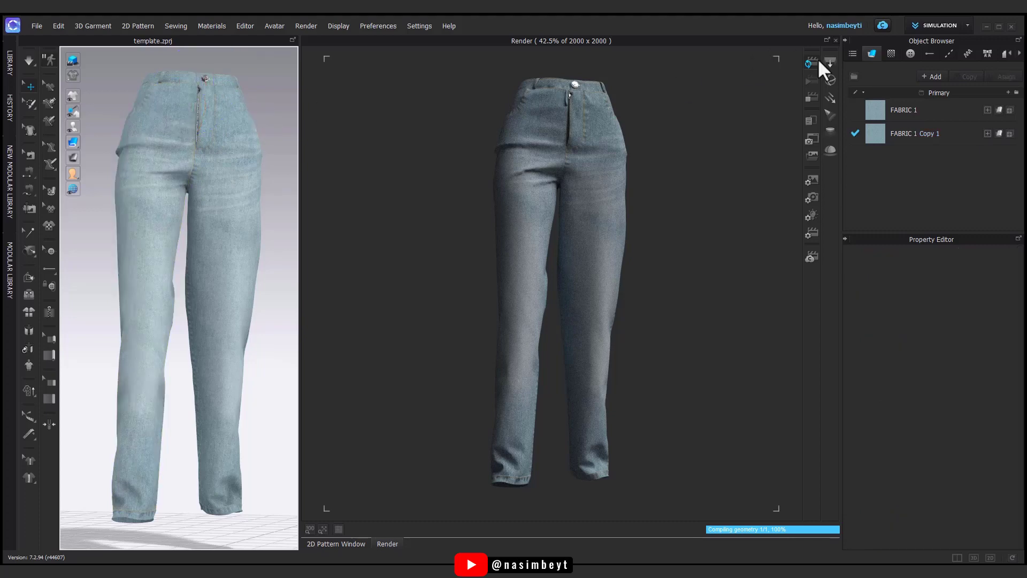
left_click(811, 63)
scroll(236, 222, "up", 3)
scroll(214, 257, "up", 3)
scroll(212, 267, "up", 3)
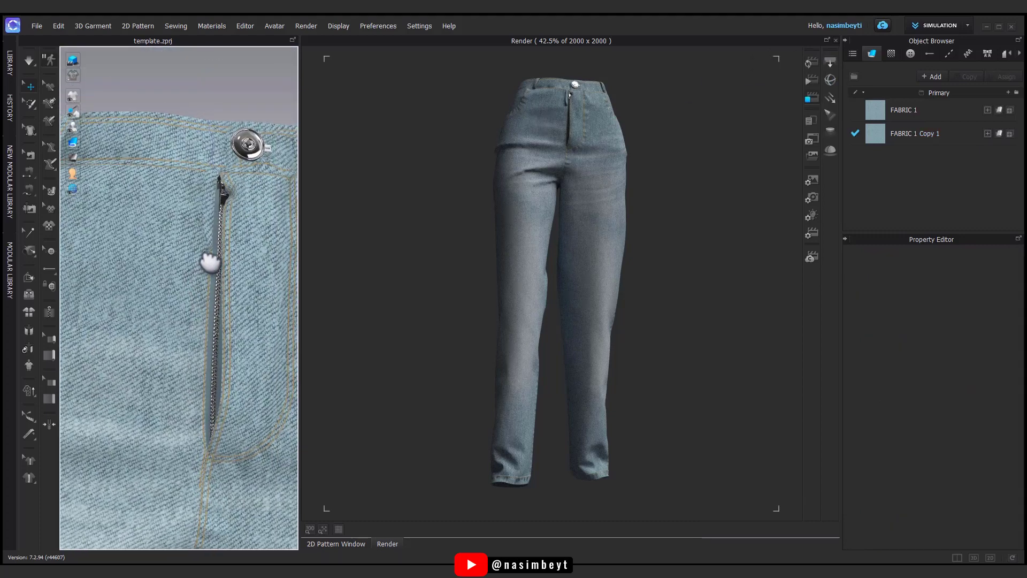
scroll(224, 309, "up", 3)
left_click(229, 291)
mouse_move(229, 291)
right_mouse_down()
mouse_move(273, 377)
mouse_move(198, 324)
mouse_move(221, 343)
right_mouse_up()
key("q")
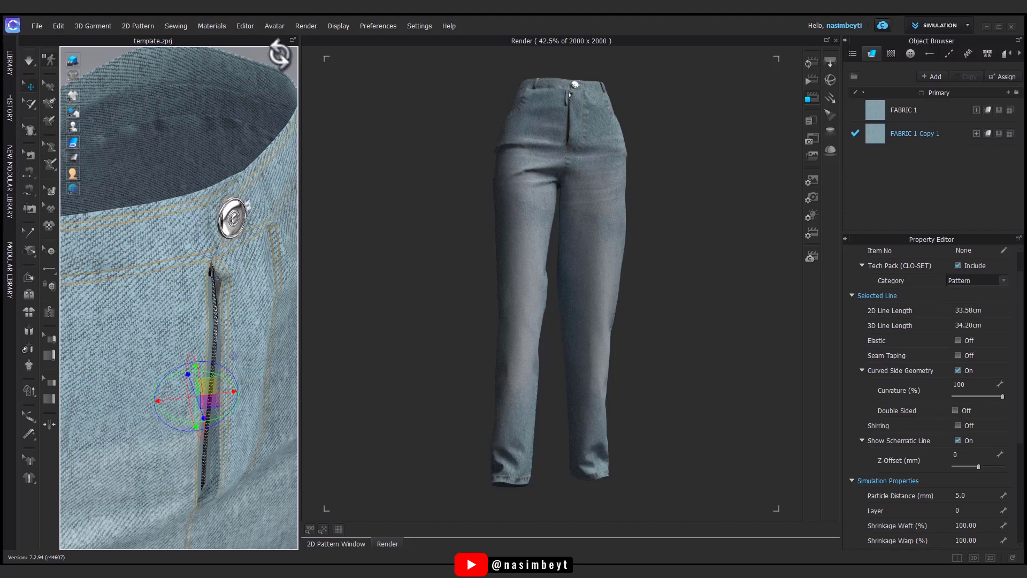
key("2")
Re-render the jeans from a side angle and show the flat 2D pattern pieces.
left_click(811, 63)
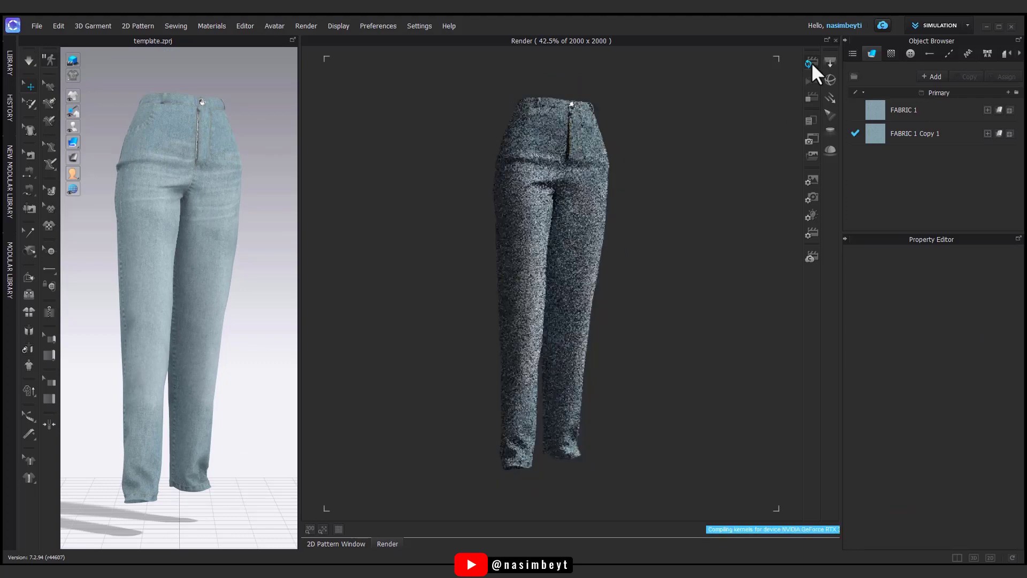
mouse_move(215, 327)
right_mouse_down()
mouse_move(161, 332)
mouse_move(193, 332)
right_mouse_up()
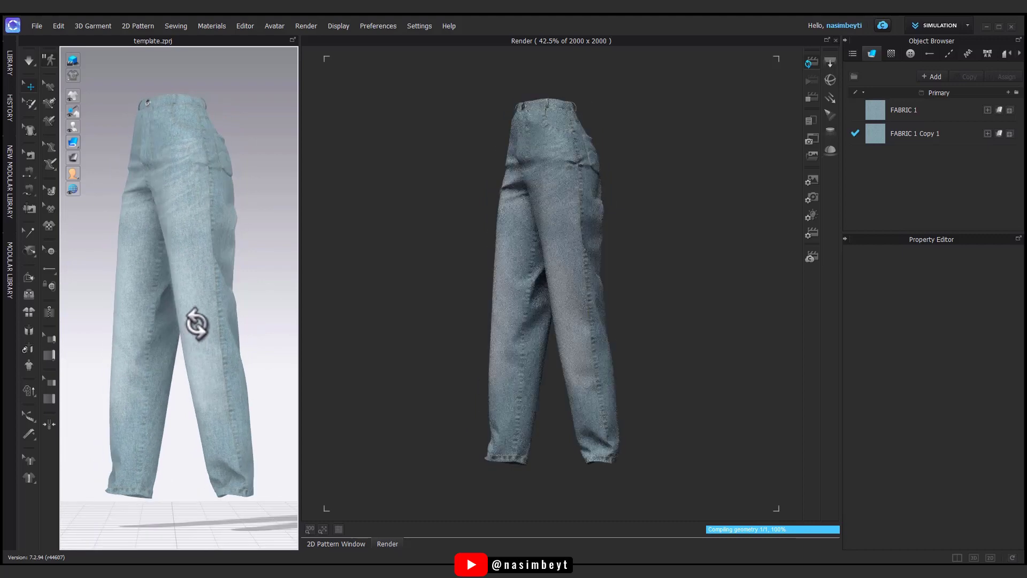
scroll(196, 324, "up", 1)
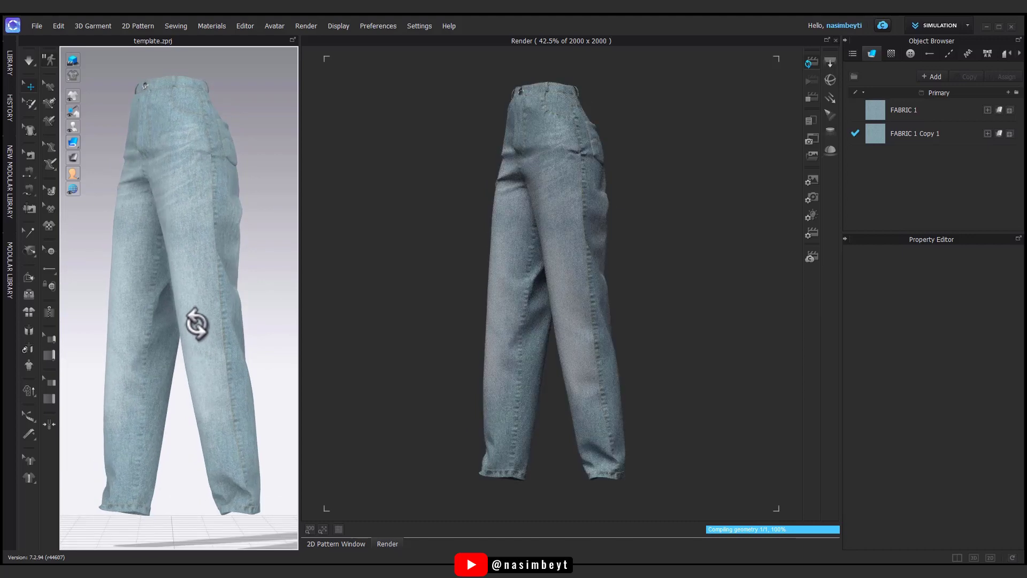
mouse_move(196, 324)
right_mouse_down()
mouse_move(179, 326)
mouse_move(353, 323)
mouse_move(155, 362)
mouse_move(243, 355)
mouse_move(172, 266)
mouse_move(209, 271)
right_mouse_up()
scroll(241, 314, "up", 3)
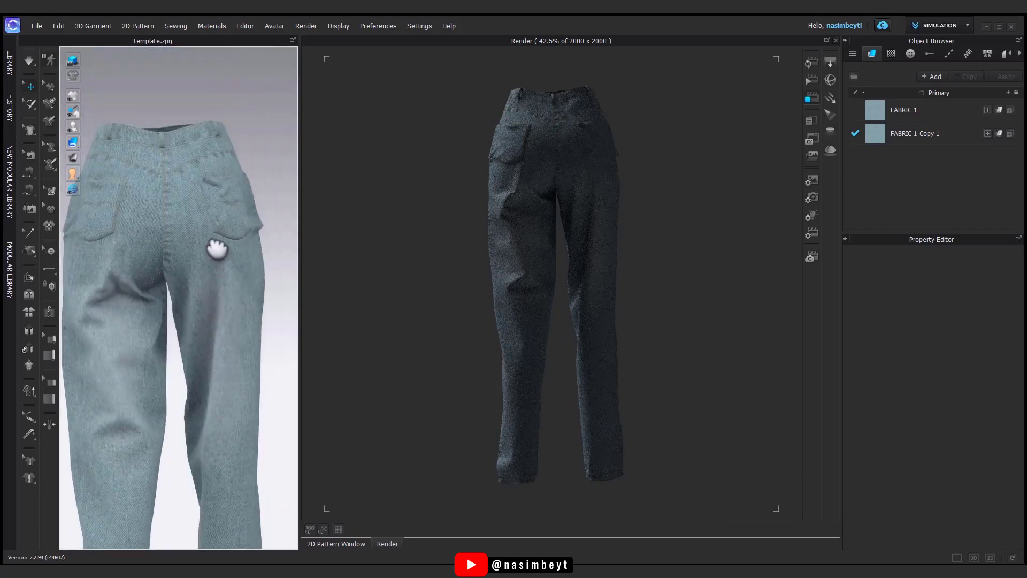
scroll(241, 313, "up", 3)
left_click(353, 543)
scroll(580, 309, "down", 3)
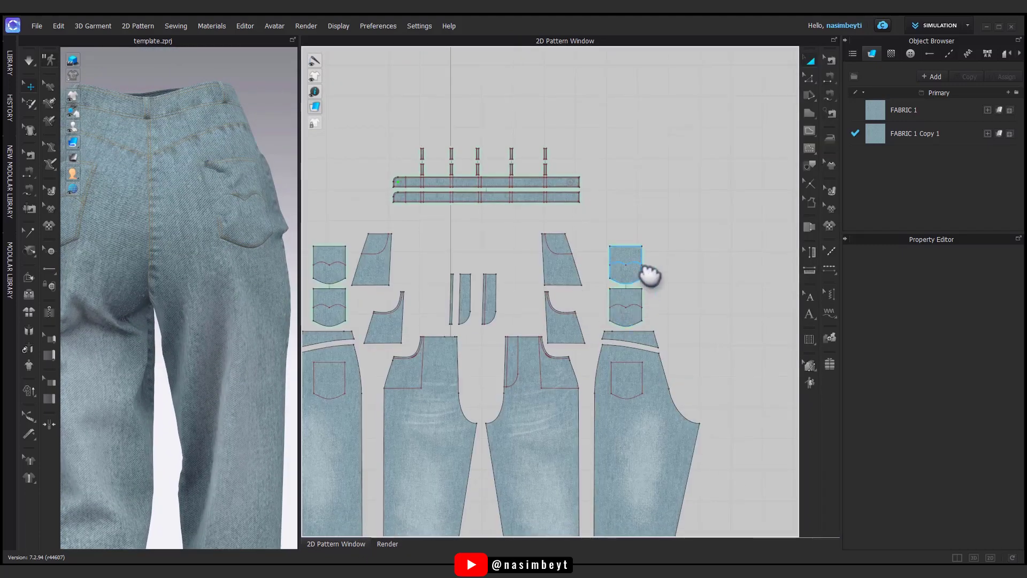
Select the back pocket pieces and rotate them into place on the jeans.
left_click(616, 336)
mouse_move(230, 344)
right_mouse_down()
mouse_move(146, 332)
mouse_move(128, 278)
right_mouse_up()
left_click_drag(129, 277, 122, 277)
left_click(161, 258)
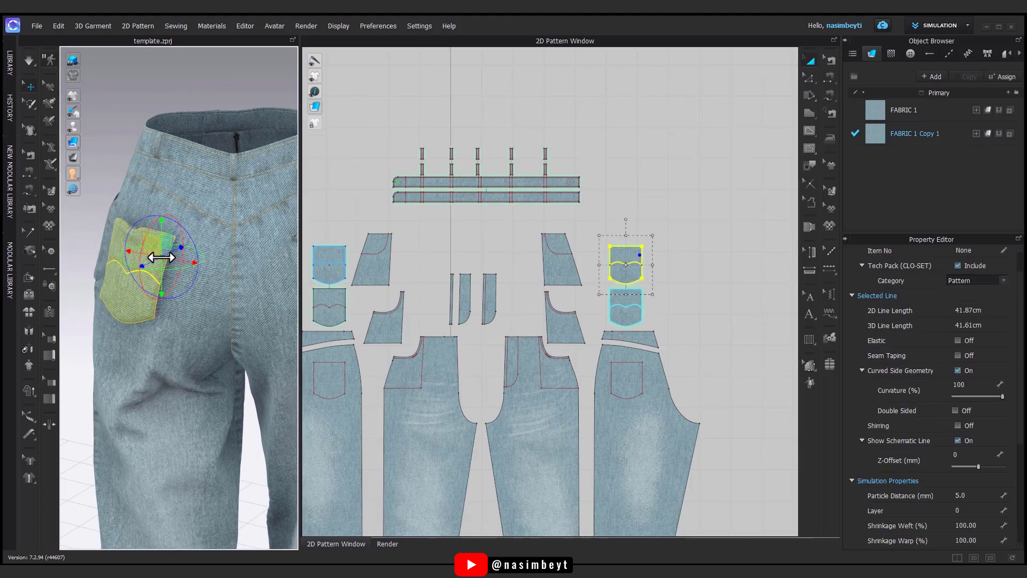
right_click_drag(147, 262, 265, 258)
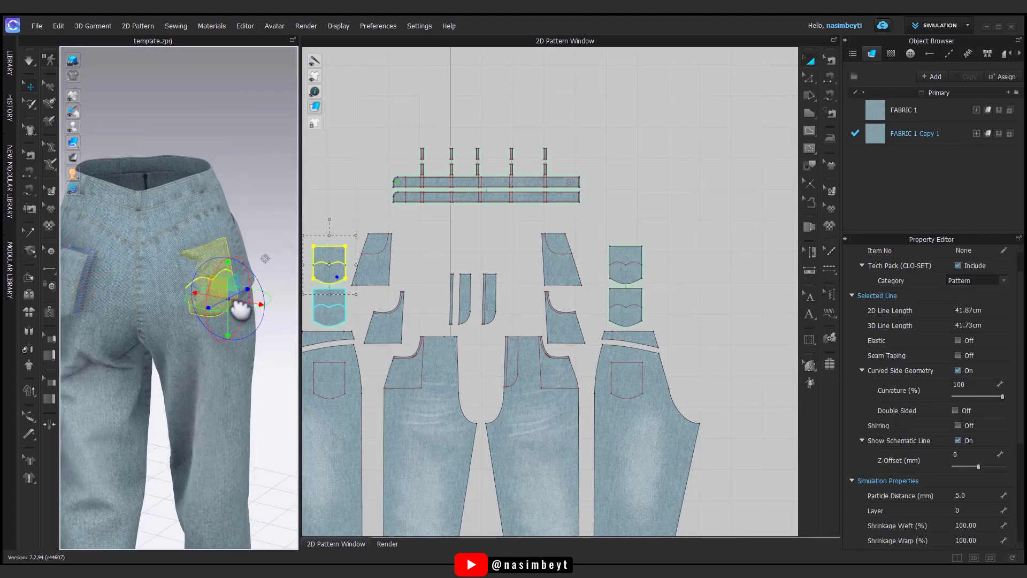
scroll(462, 322, "up", 3)
left_click(442, 318, "shift")
right_click_drag(202, 360, 254, 272)
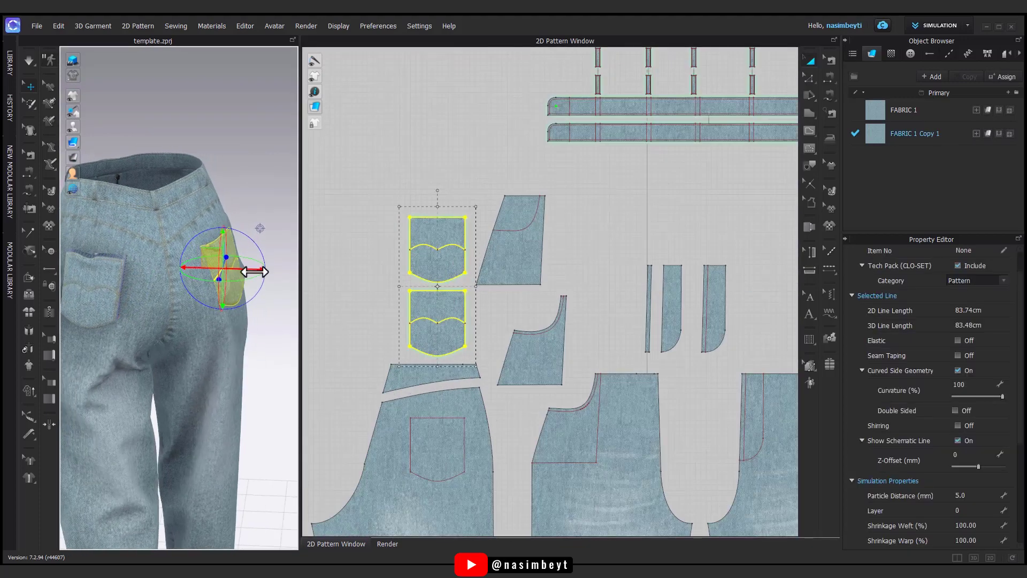
left_click(421, 229)
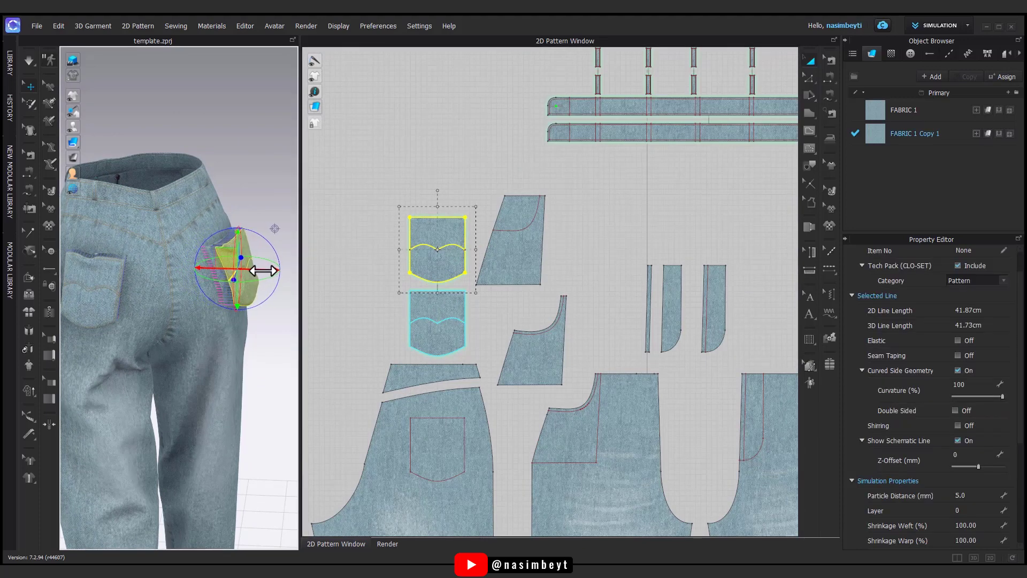
scroll(616, 278, "down", 5)
Freeze the main jeans panels, leaving only the back pocket editable.
mouse_move(659, 231)
left_mouse_down()
mouse_move(456, 353)
mouse_move(413, 406)
left_mouse_up()
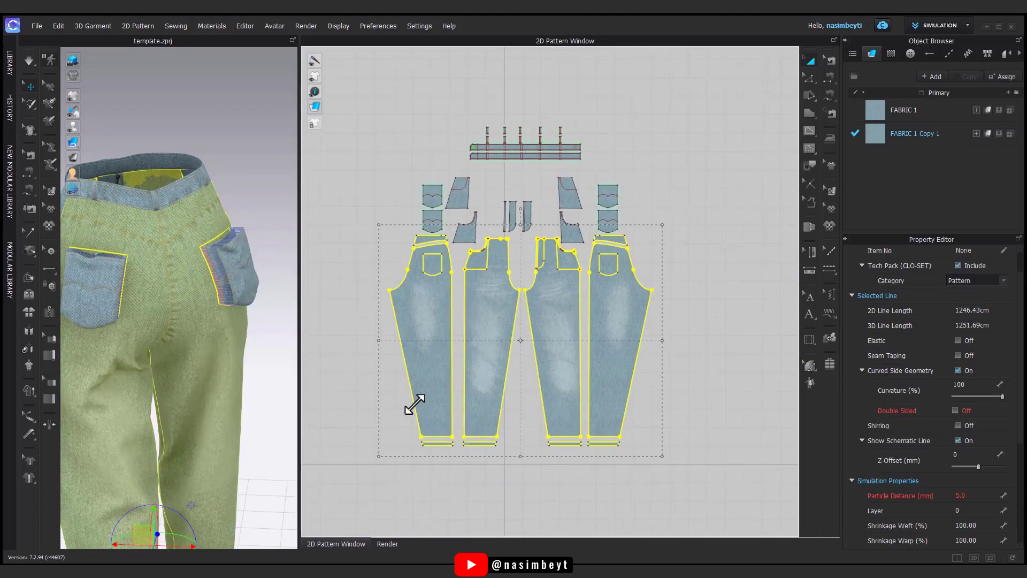
right_click(419, 405)
left_click(457, 361)
left_click(270, 343)
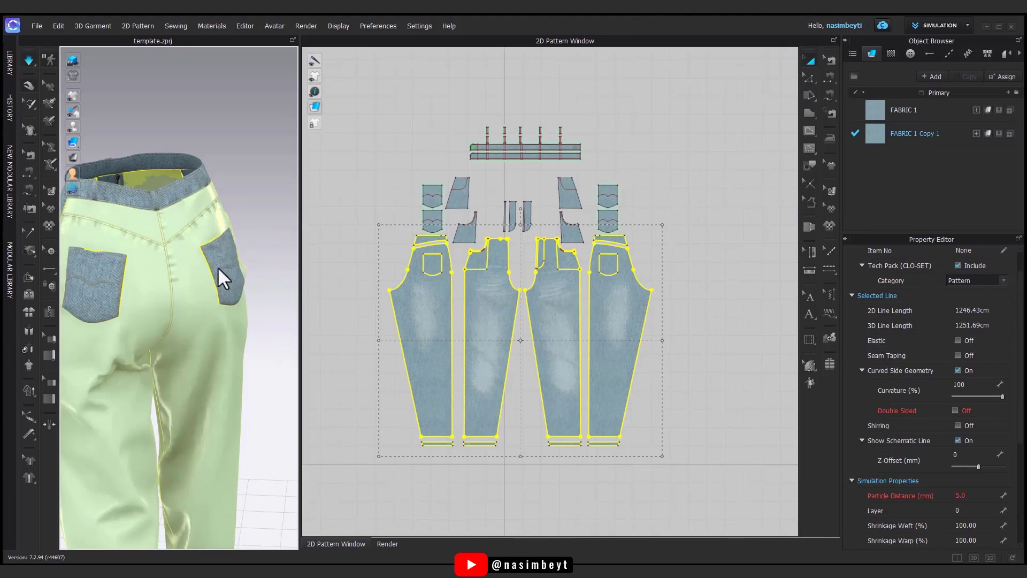
left_click(90, 260)
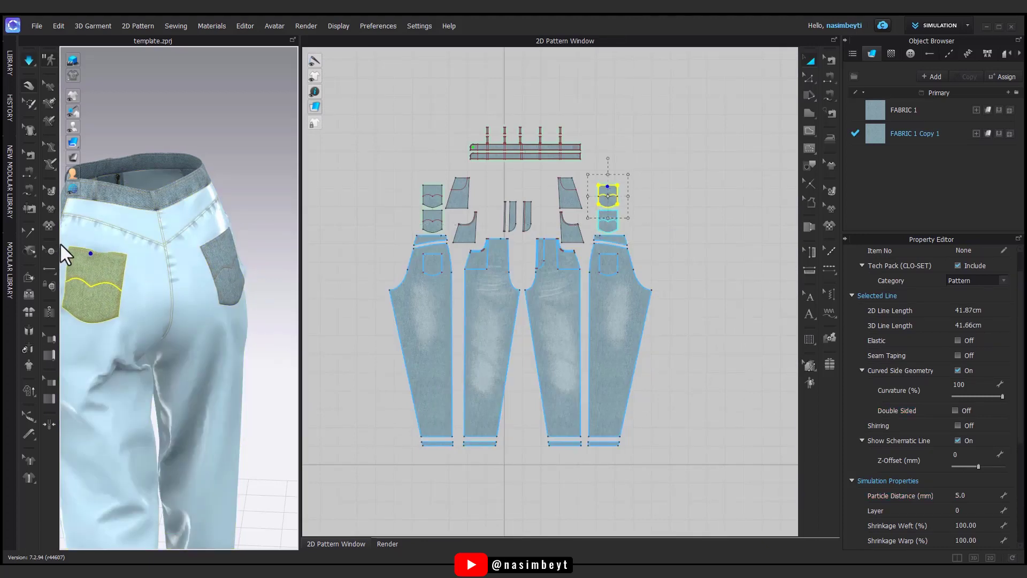
mouse_move(138, 284)
right_mouse_down()
mouse_move(142, 301)
mouse_move(131, 300)
mouse_move(200, 256)
right_mouse_up()
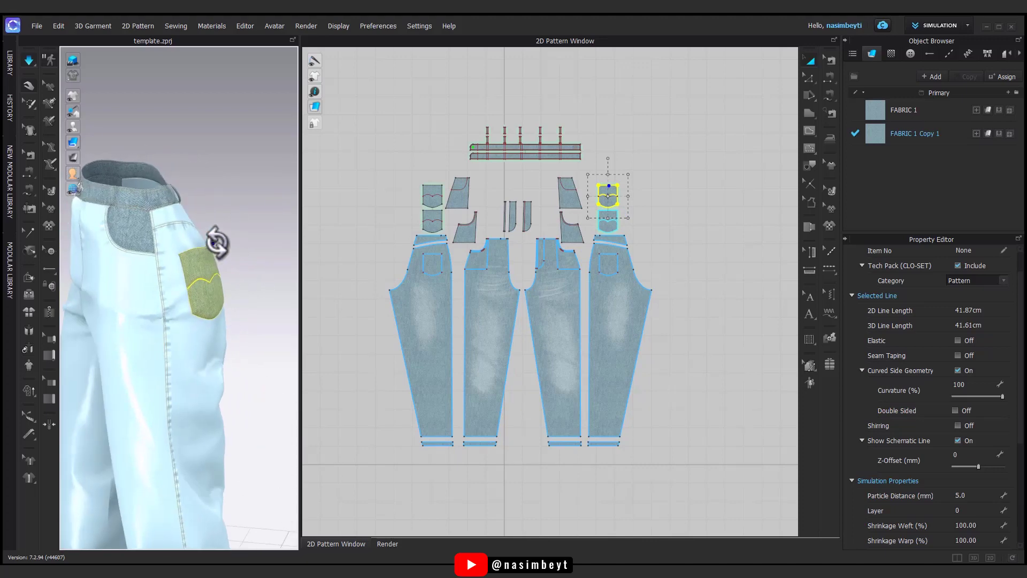
left_click(262, 272)
mouse_move(262, 272)
right_mouse_down()
mouse_move(287, 371)
mouse_move(454, 384)
mouse_move(289, 391)
mouse_move(183, 362)
mouse_move(174, 289)
right_mouse_up()
left_click(336, 359)
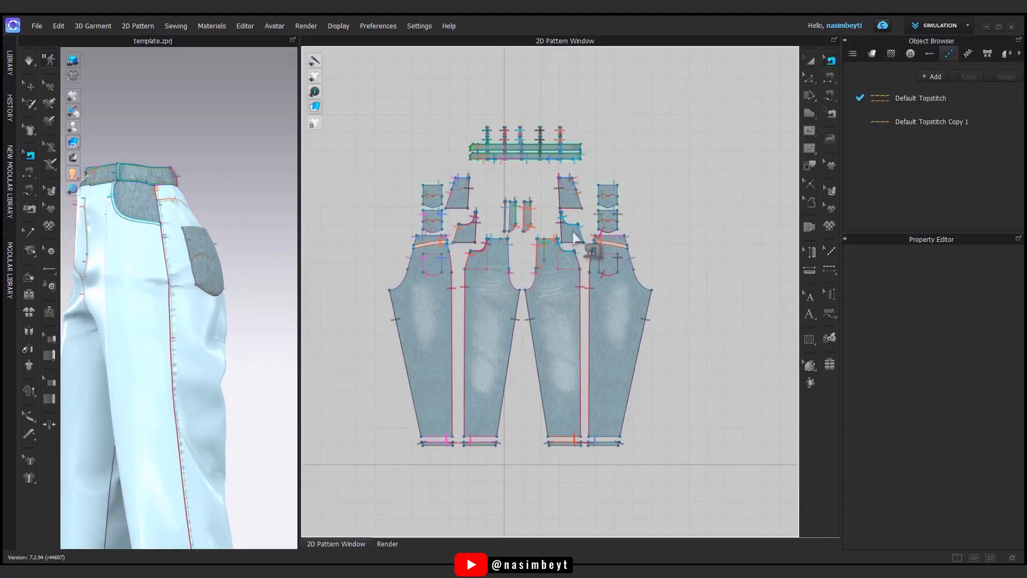
Unfreeze the two panels of one leg so they show denim again.
key("q")
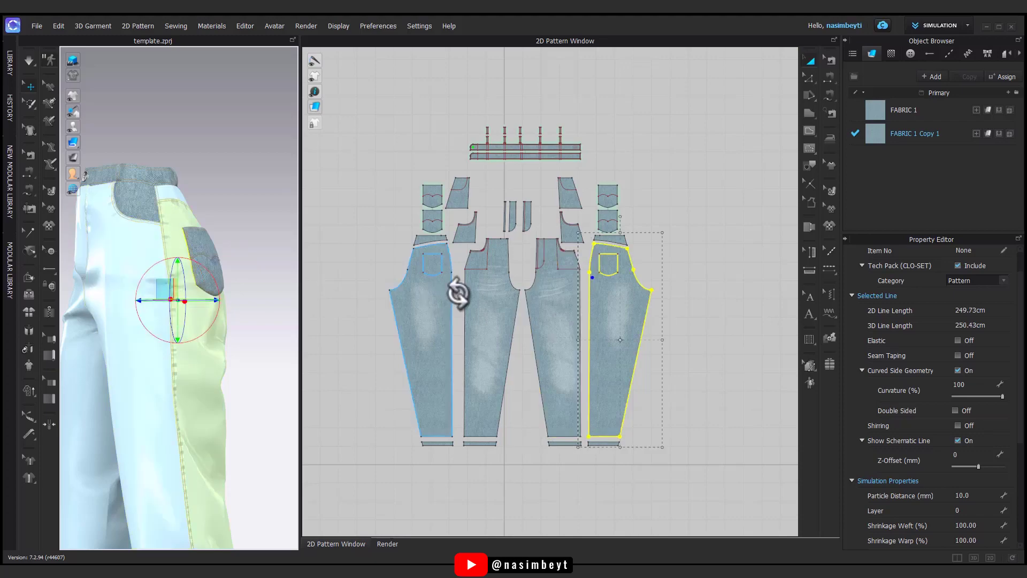
middle_click_drag(538, 328, 575, 368)
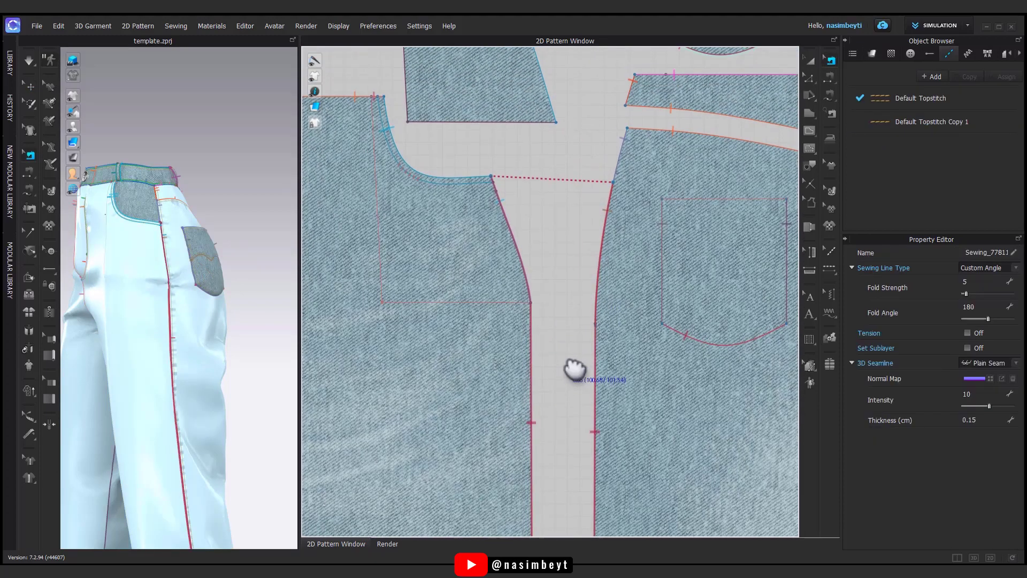
scroll(631, 172, "down", 3)
left_click(571, 229)
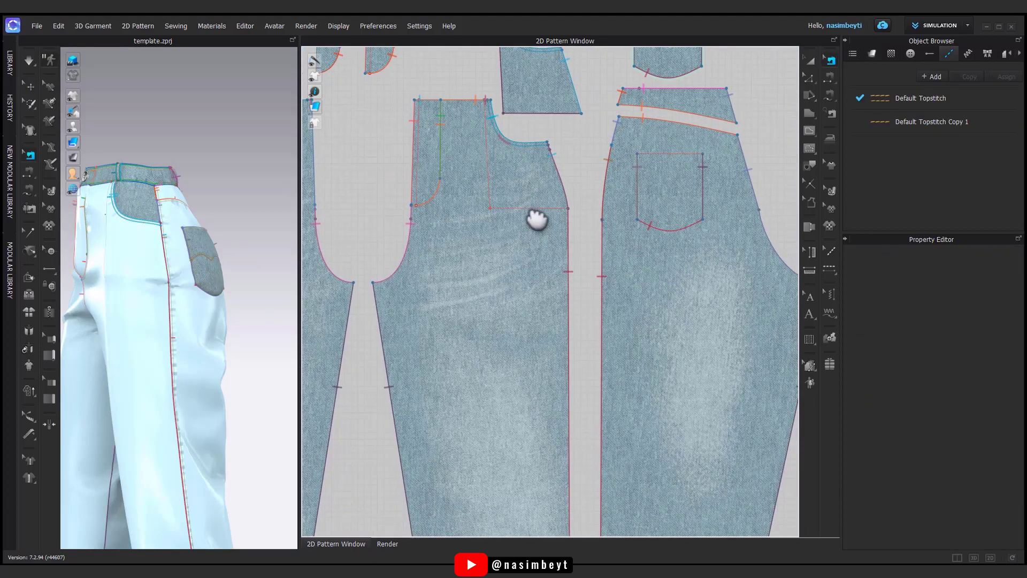
left_click(811, 60)
left_click(506, 316)
right_click(507, 316)
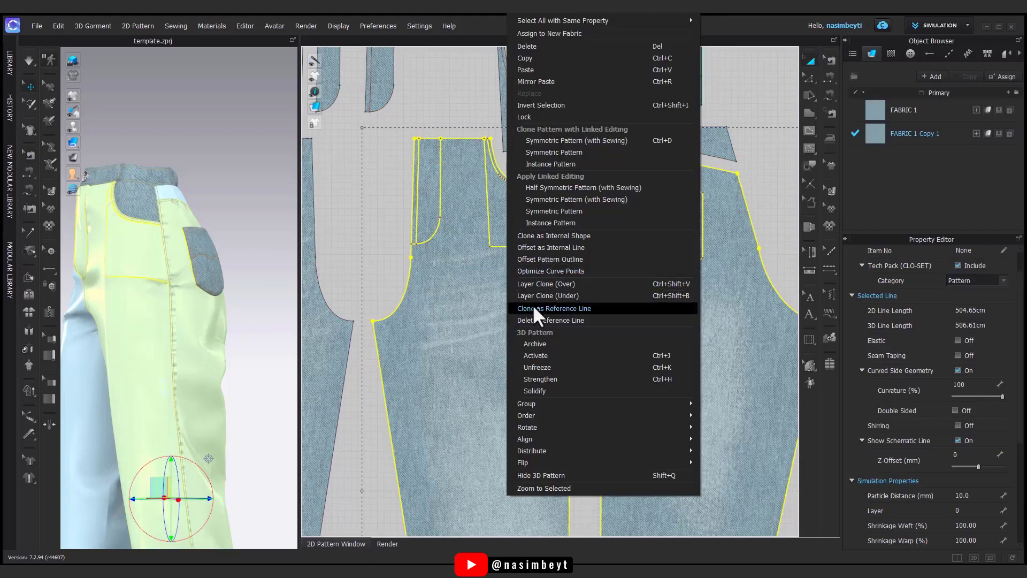
left_click(533, 368)
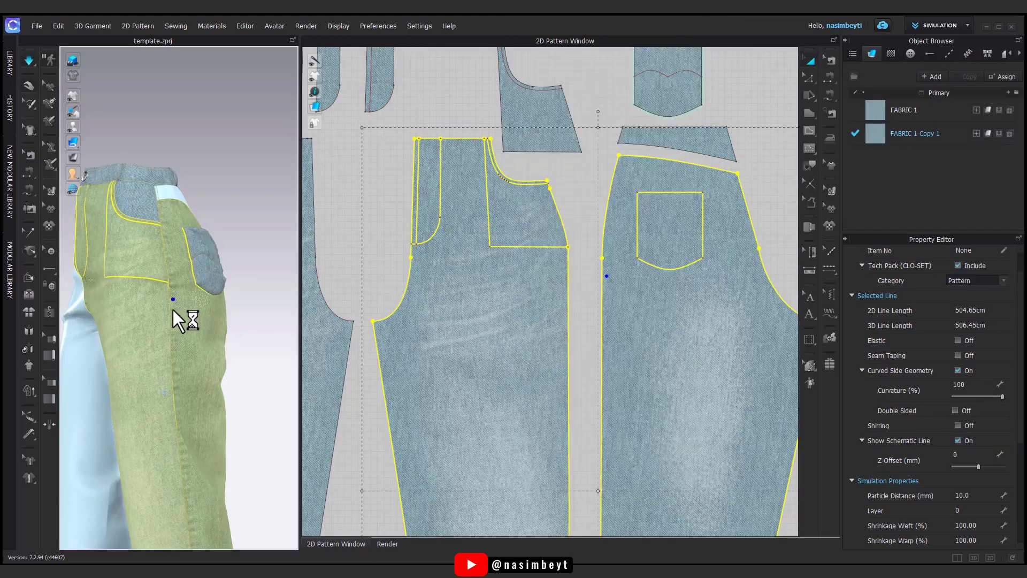
Orbit to the back of the jeans, check the back pocket, and return to a full view.
mouse_move(172, 313)
right_mouse_down()
mouse_move(218, 344)
mouse_move(126, 295)
right_mouse_up()
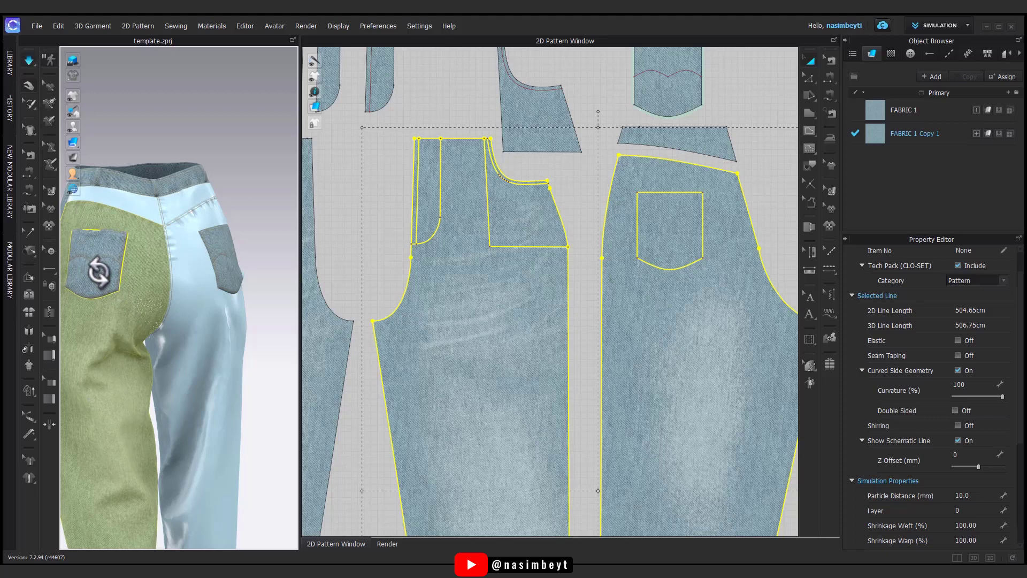
left_click(81, 234)
mouse_move(81, 233)
right_mouse_down()
mouse_move(149, 298)
mouse_move(174, 252)
mouse_move(259, 222)
right_mouse_up()
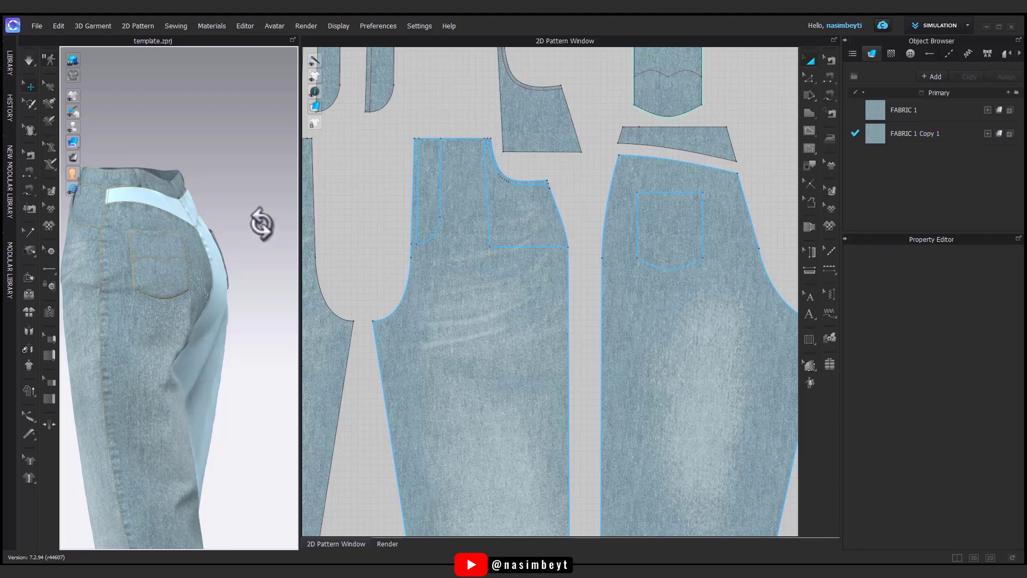
right_click(259, 222)
left_click(329, 254)
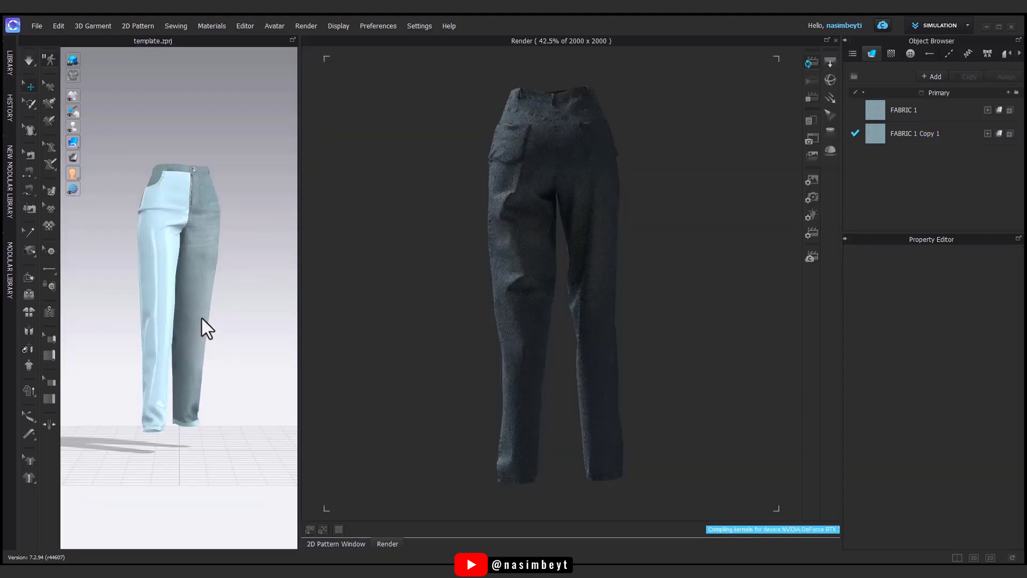
Raise the dome light angle to 113, then 129, while previewing the render.
scroll(172, 321, "up", 2)
scroll(166, 320, "up", 3)
scroll(165, 320, "up", 2)
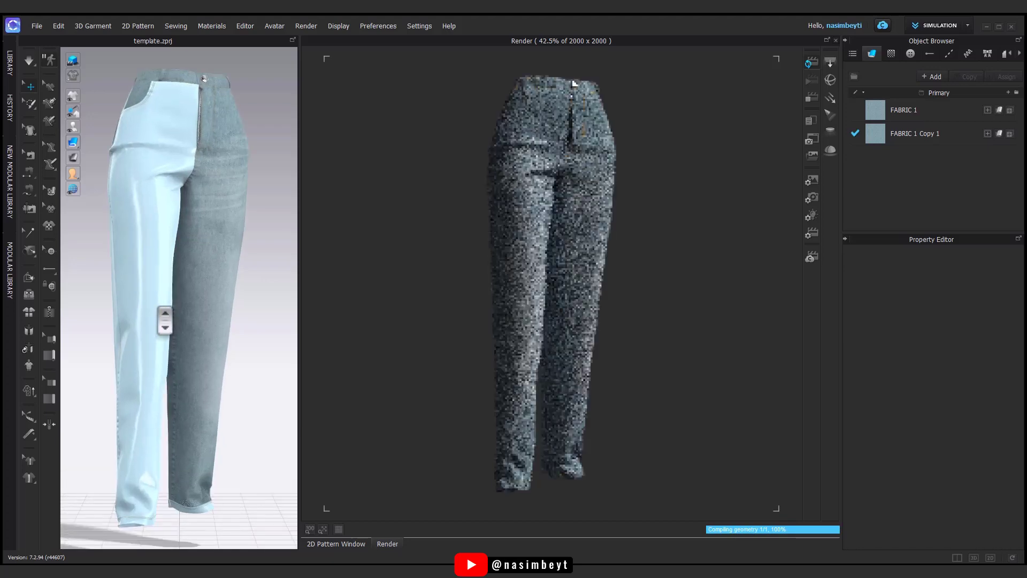
right_click_drag(142, 420, 218, 408)
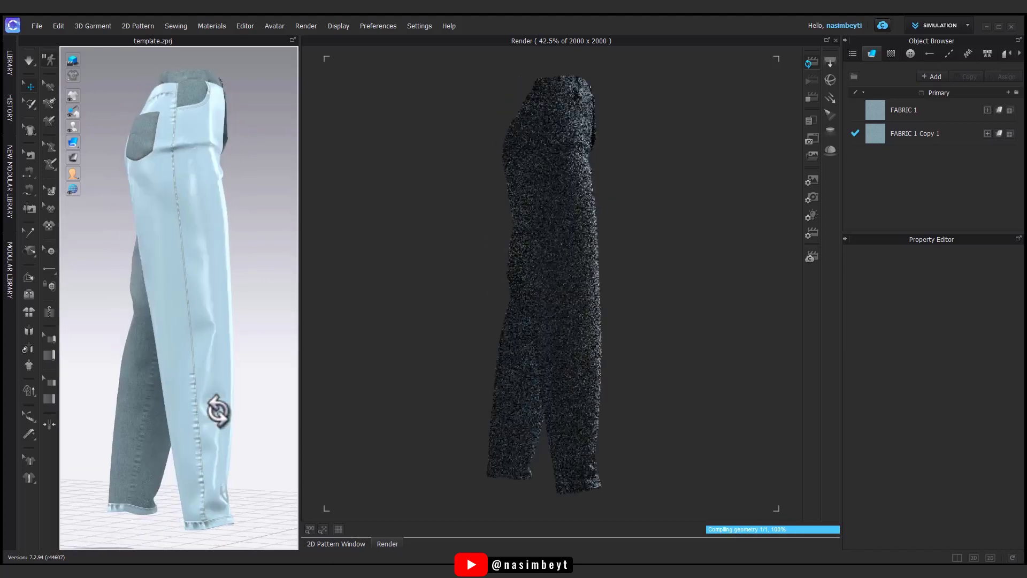
left_click(812, 216)
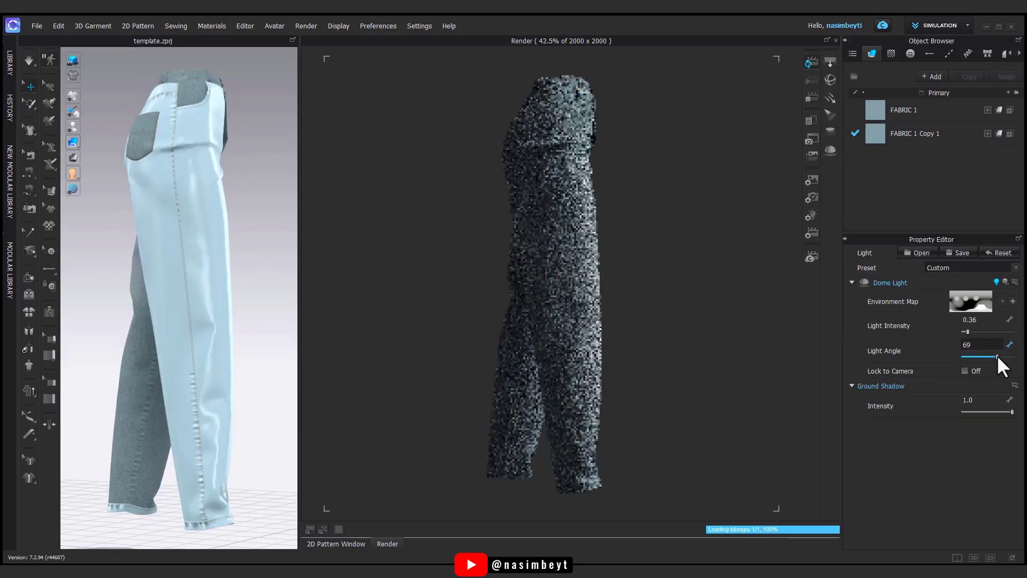
left_click_drag(997, 356, 1004, 358)
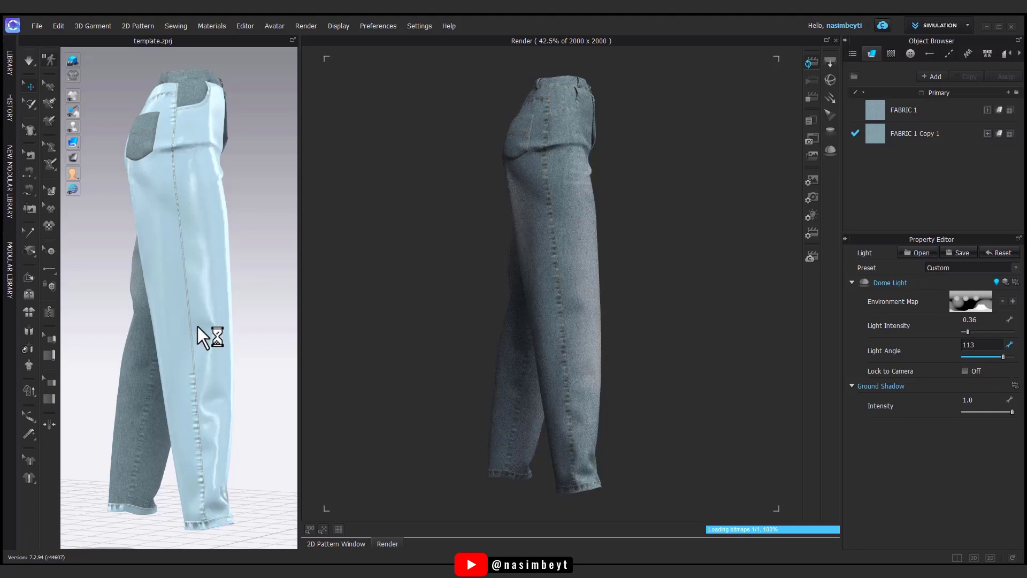
mouse_move(199, 329)
right_mouse_down()
mouse_move(257, 328)
mouse_move(222, 335)
right_mouse_up()
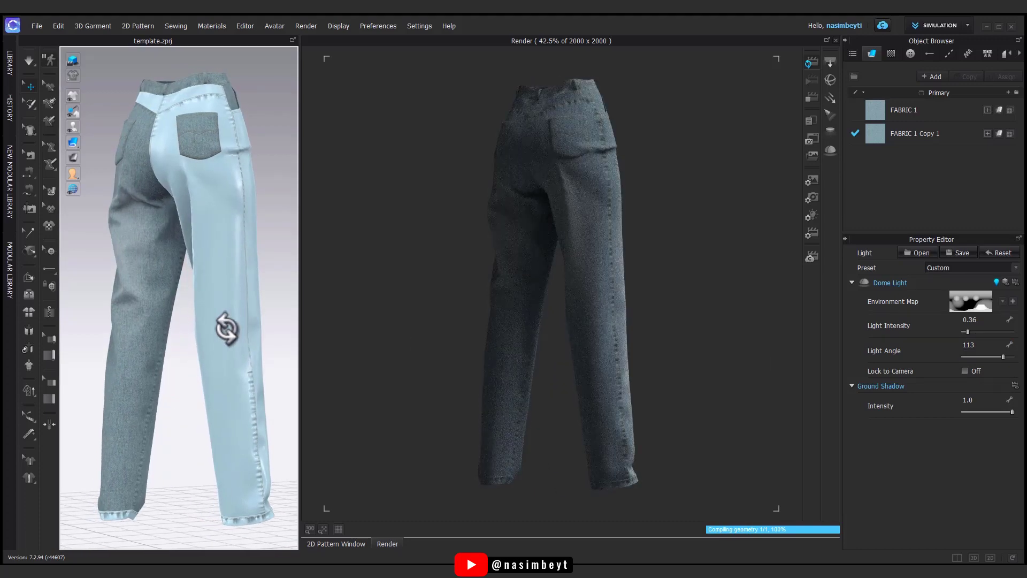
left_click_drag(1004, 358, 1007, 357)
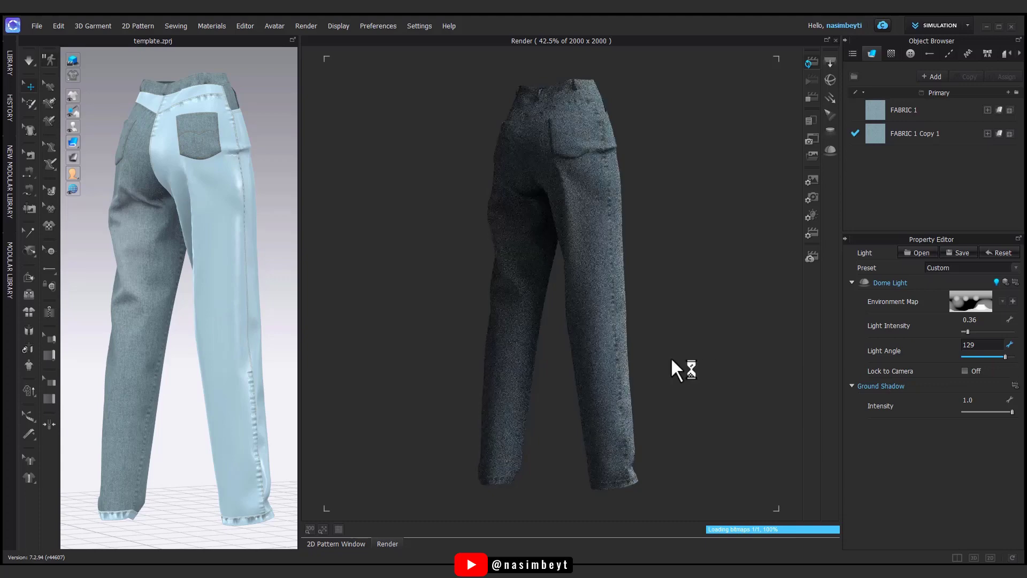
Bring the dome light angle back to -30 and stop the render.
mouse_move(260, 363)
right_mouse_down()
mouse_move(194, 371)
mouse_move(247, 371)
right_mouse_up()
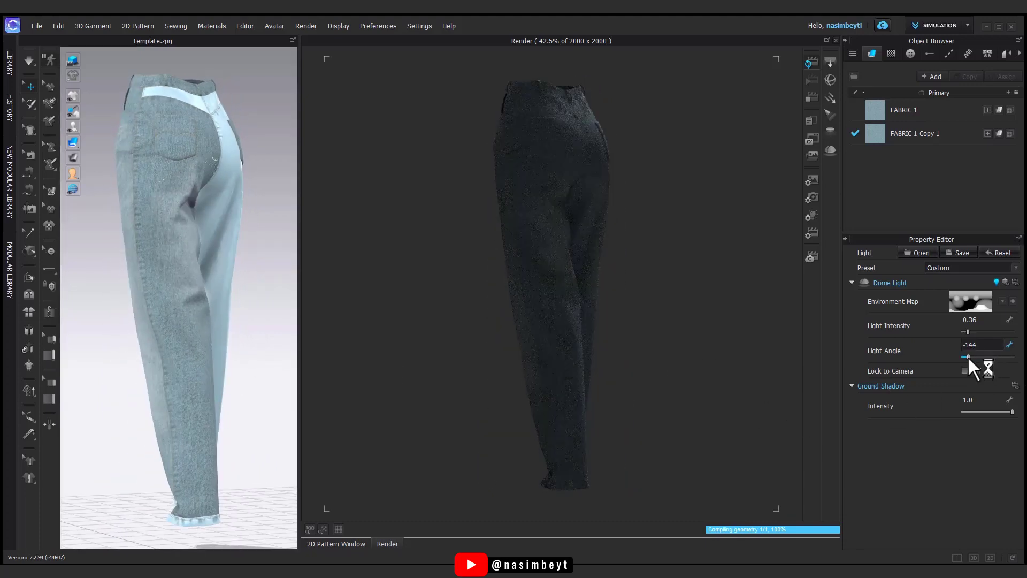
mouse_move(182, 386)
right_mouse_down()
mouse_move(192, 393)
mouse_move(229, 310)
right_mouse_up()
right_click_drag(229, 390, 214, 390)
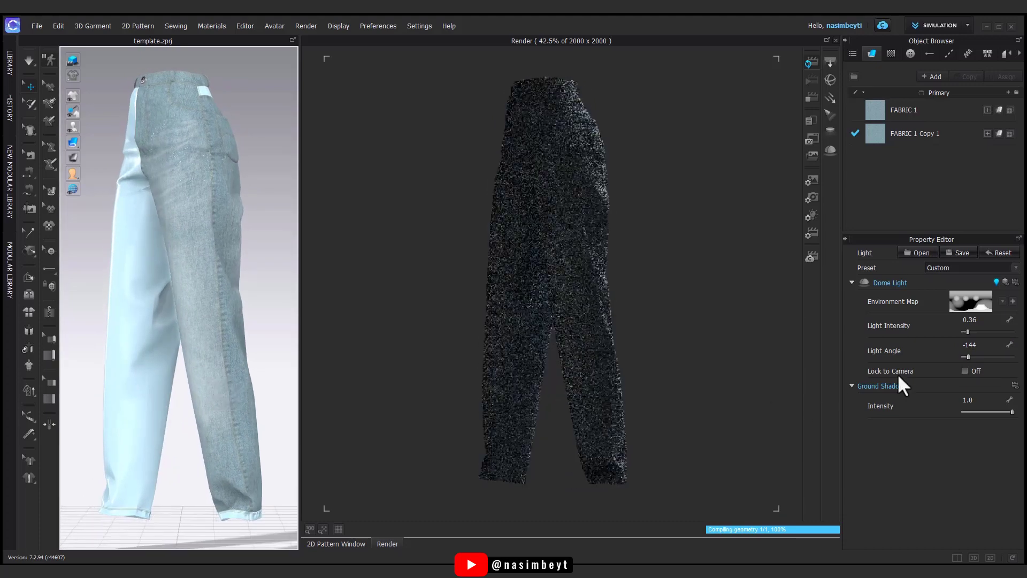
left_click_drag(974, 357, 985, 358)
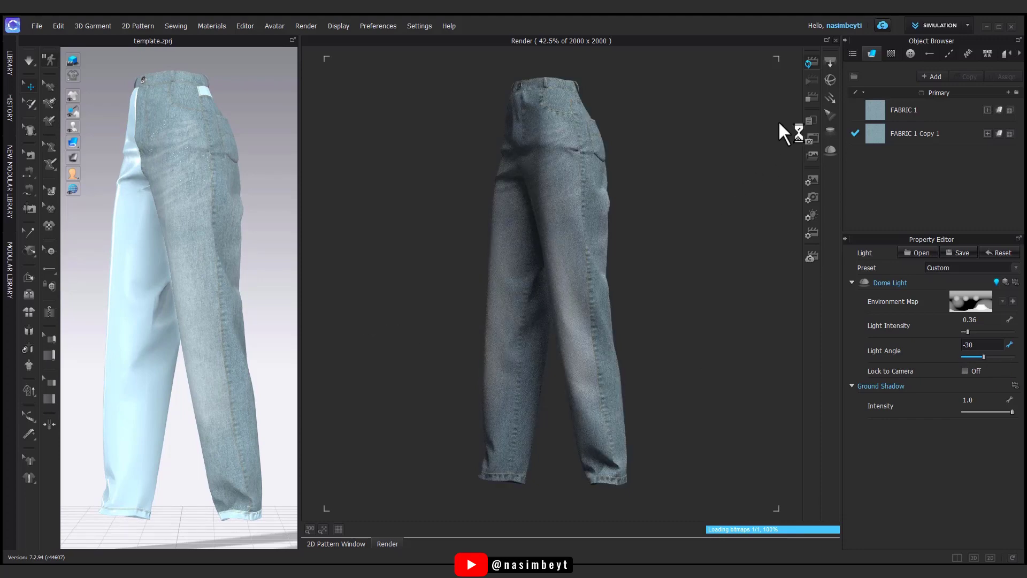
left_click(811, 97)
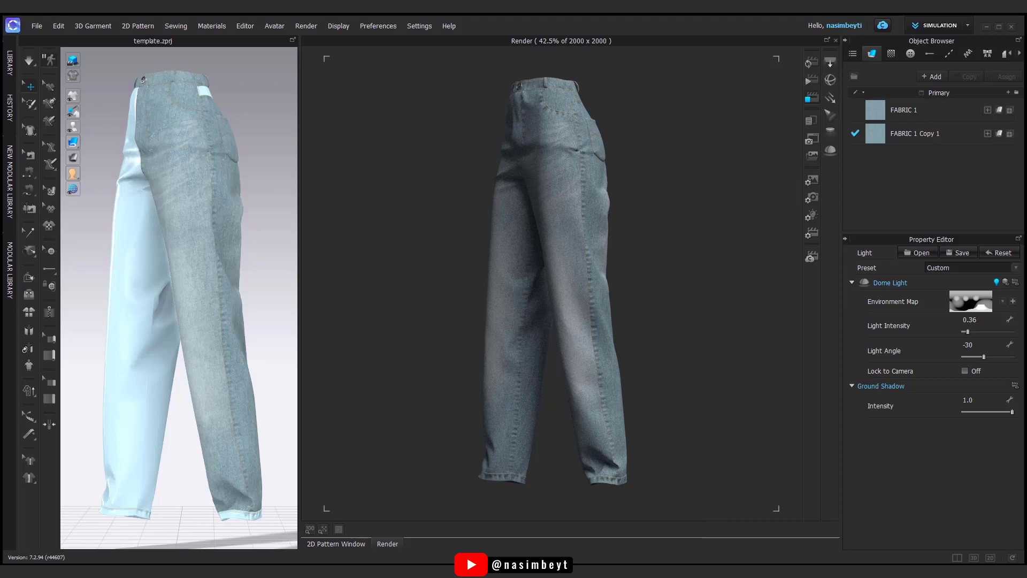